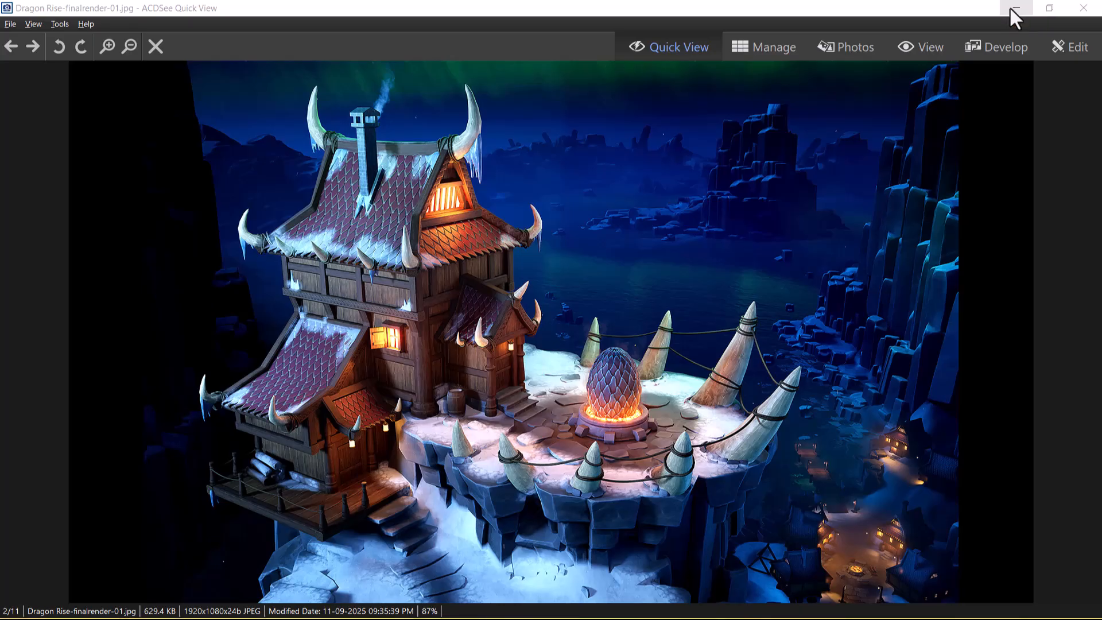
Leave the render preview and copy the path of the Dragon's Rise folder in File Explorer.
{"action": "left_click", "coordinate": [1015, 8]}
{"action": "left_click", "coordinate": [481, 109]}
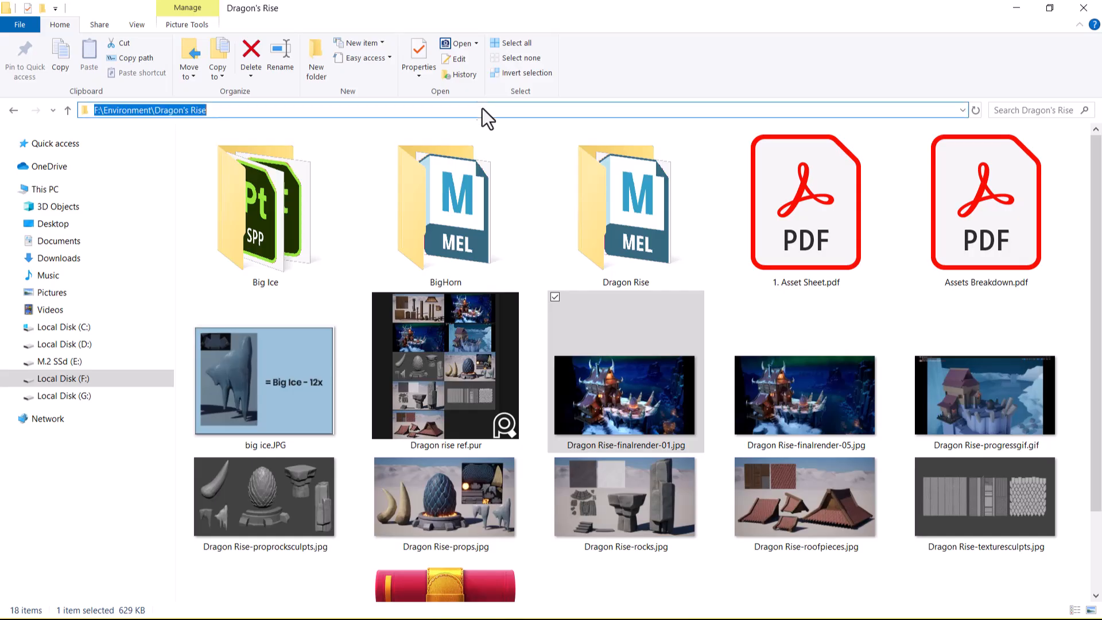
{"action": "key", "text": "ctrl+c"}
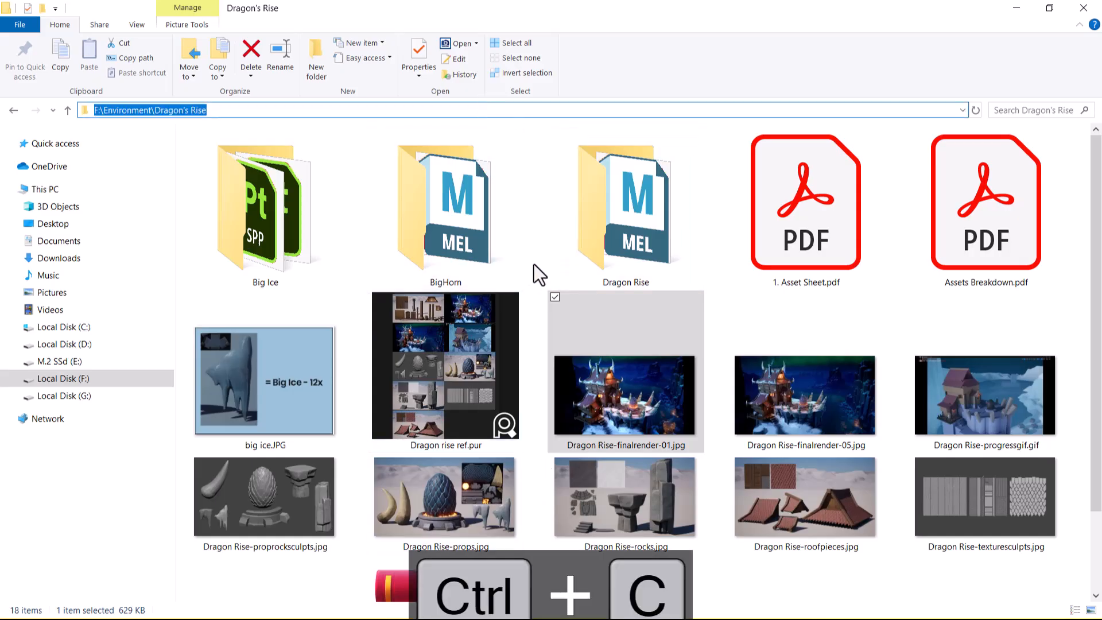
Switch to the Maya window with the untitled scene.
{"action": "key", "text": "super"}
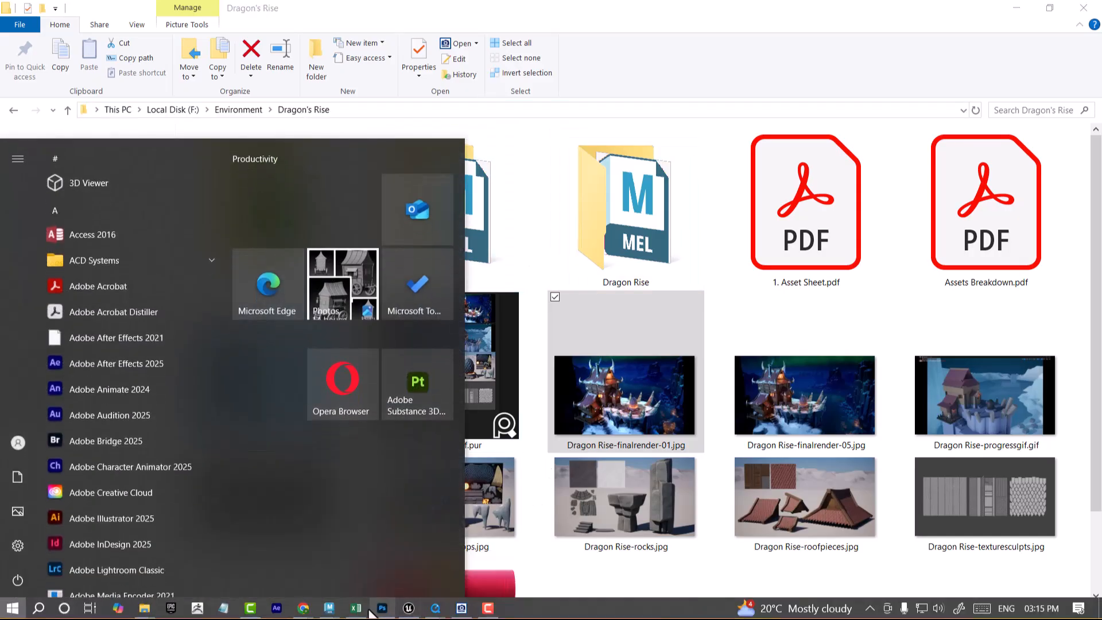
{"action": "mouse_move", "coordinate": [328, 608]}
{"action": "left_click", "coordinate": [418, 556]}
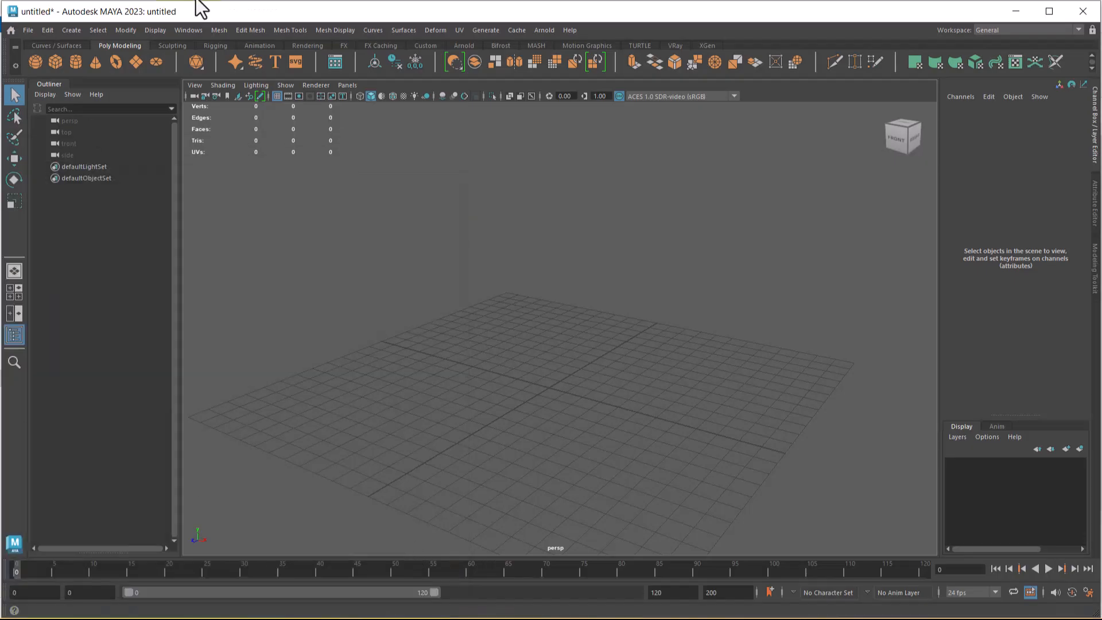
{"action": "key", "text": "super"}
{"action": "mouse_move", "coordinate": [329, 608]}
{"action": "left_click", "coordinate": [258, 562]}
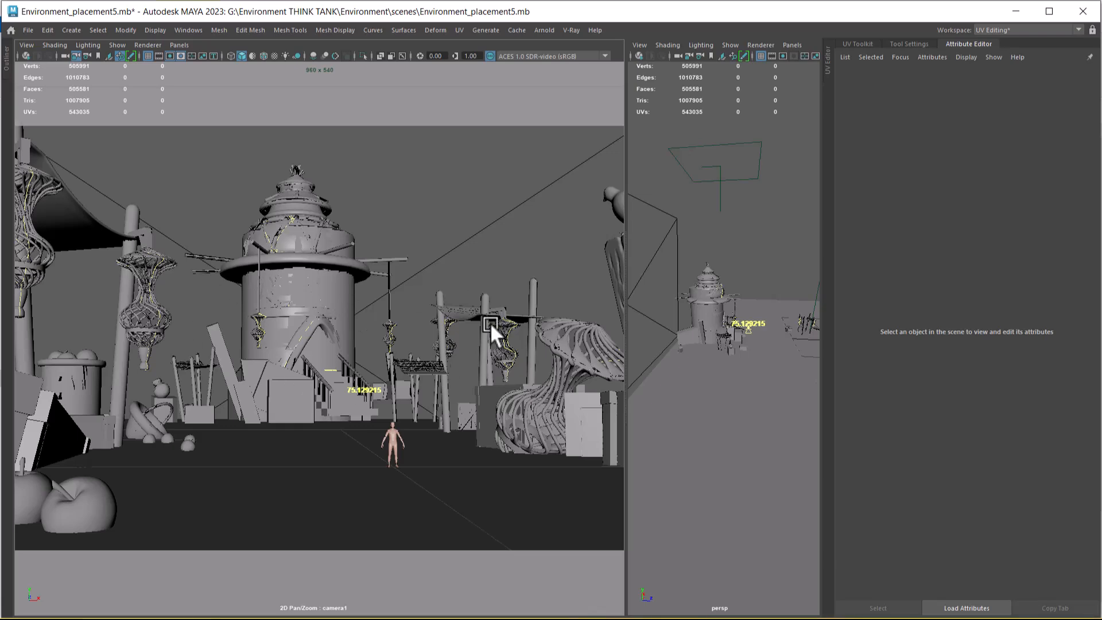
{"action": "left_click", "coordinate": [1015, 12]}
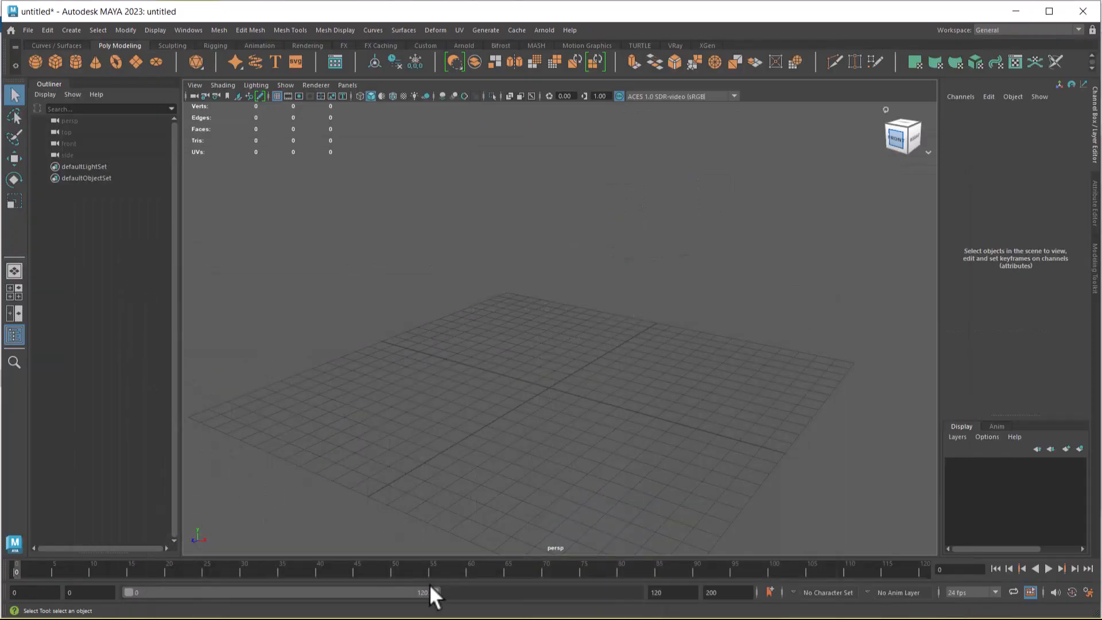
{"action": "key", "text": "super"}
{"action": "mouse_move", "coordinate": [329, 608]}
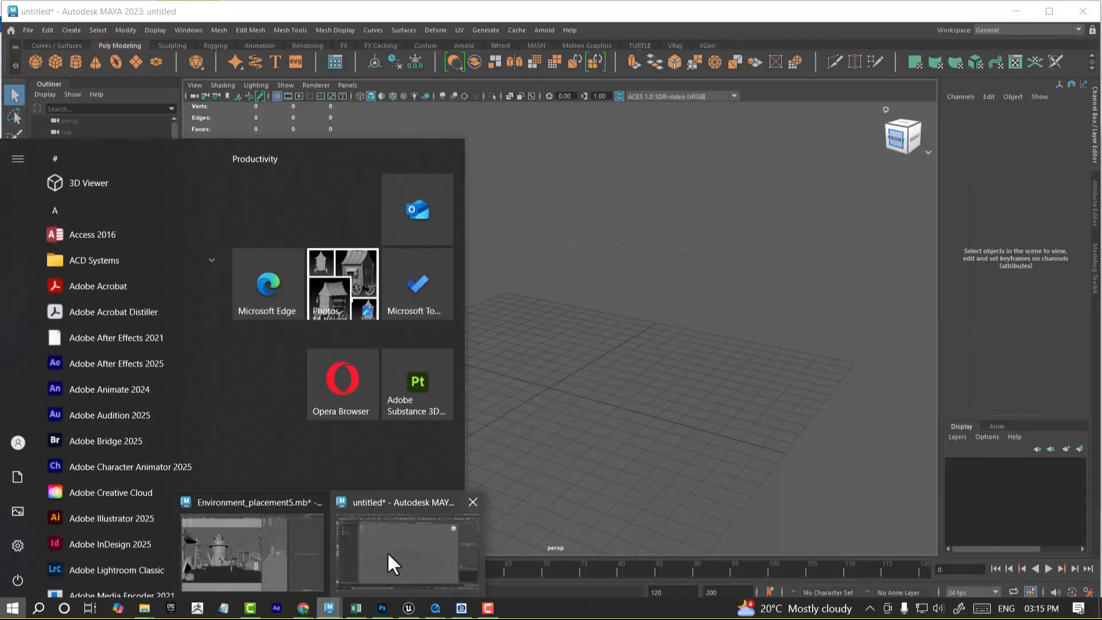
{"action": "left_click", "coordinate": [369, 571]}
Create a new project named Dragon Rise Blocking in F:/Environment/Dragon's Rise with the default primary project locations.
{"action": "left_click", "coordinate": [28, 30]}
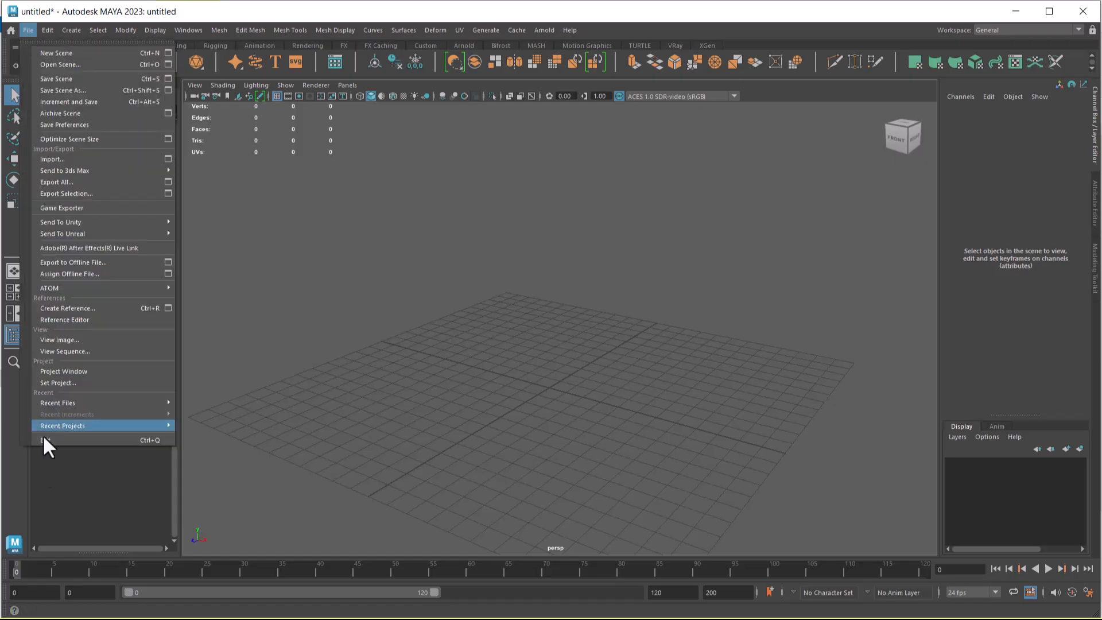
{"action": "left_click", "coordinate": [98, 370]}
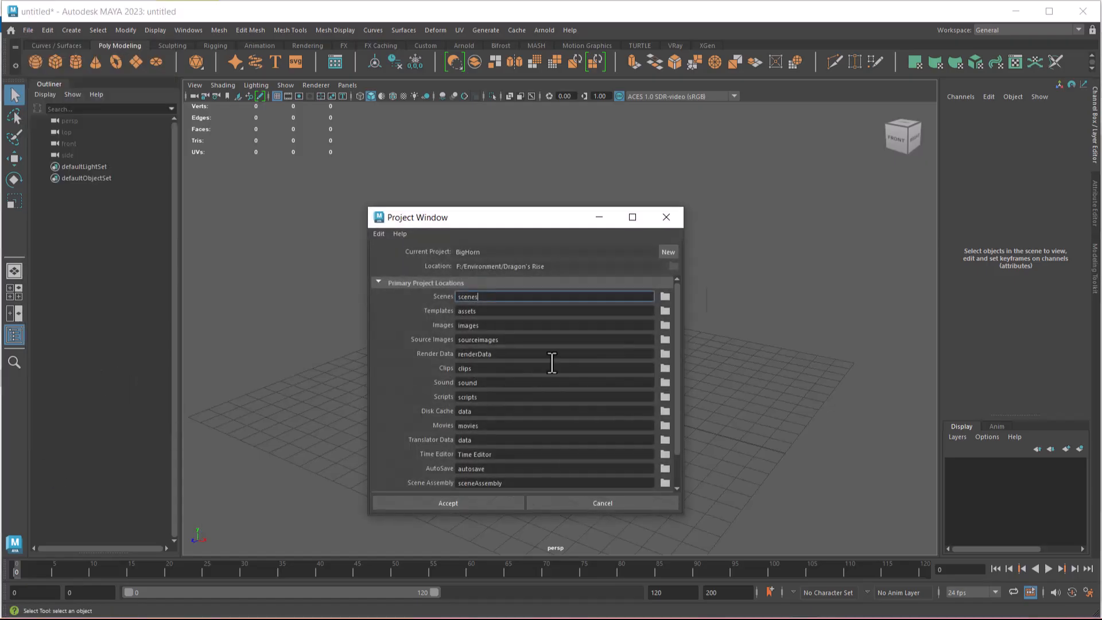
{"action": "left_click", "coordinate": [668, 252]}
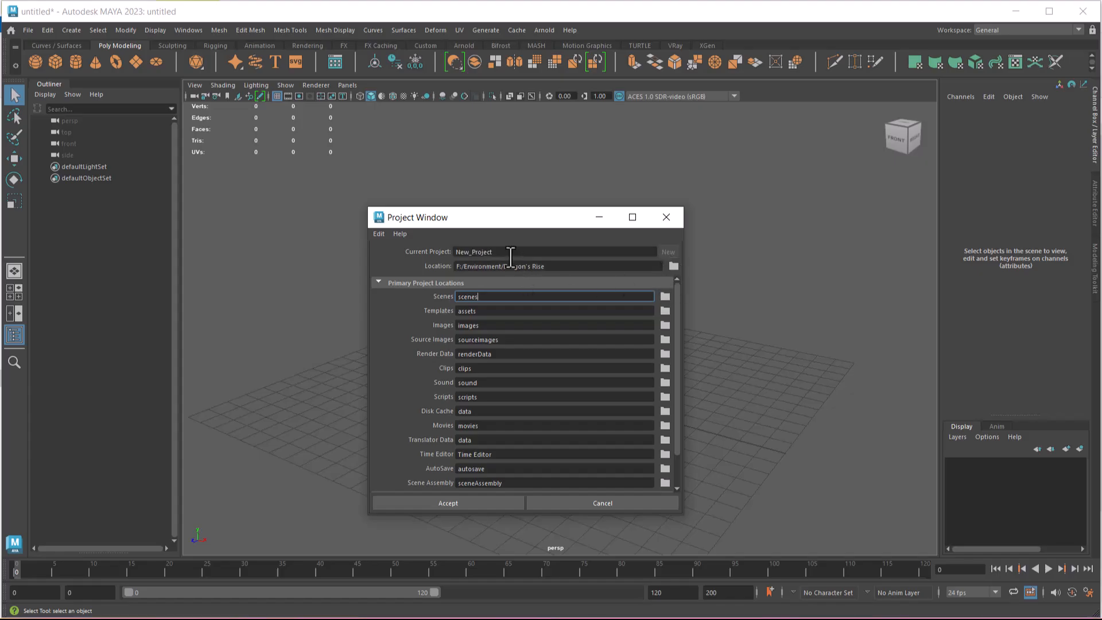
{"action": "left_click_drag", "start_coordinate": [508, 253], "coordinate": [397, 257]}
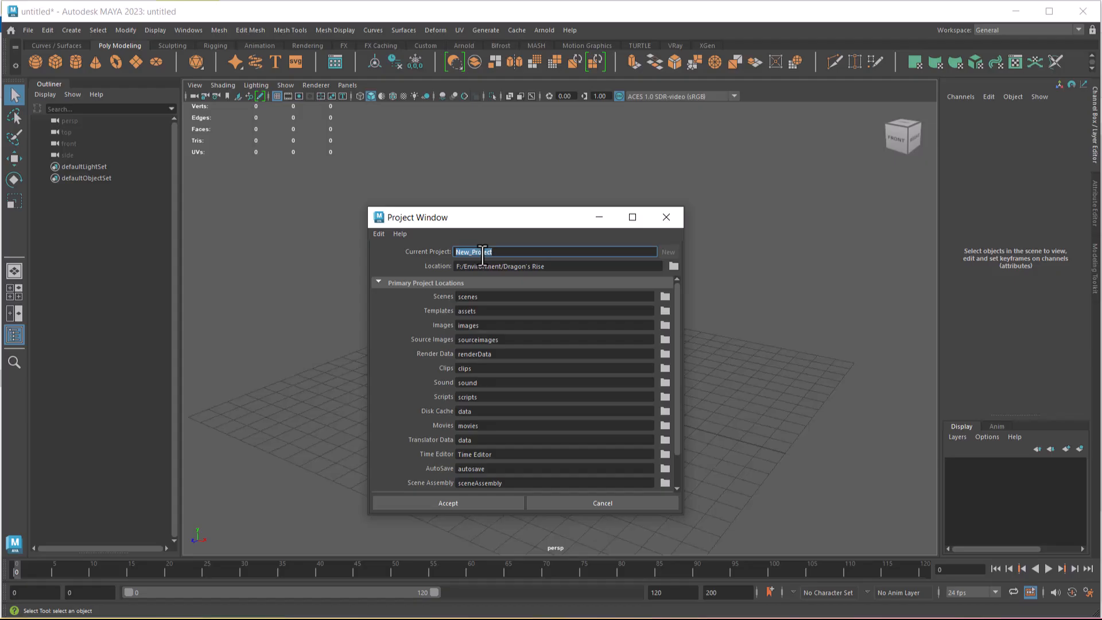
{"action": "type", "text": "Blocking"}
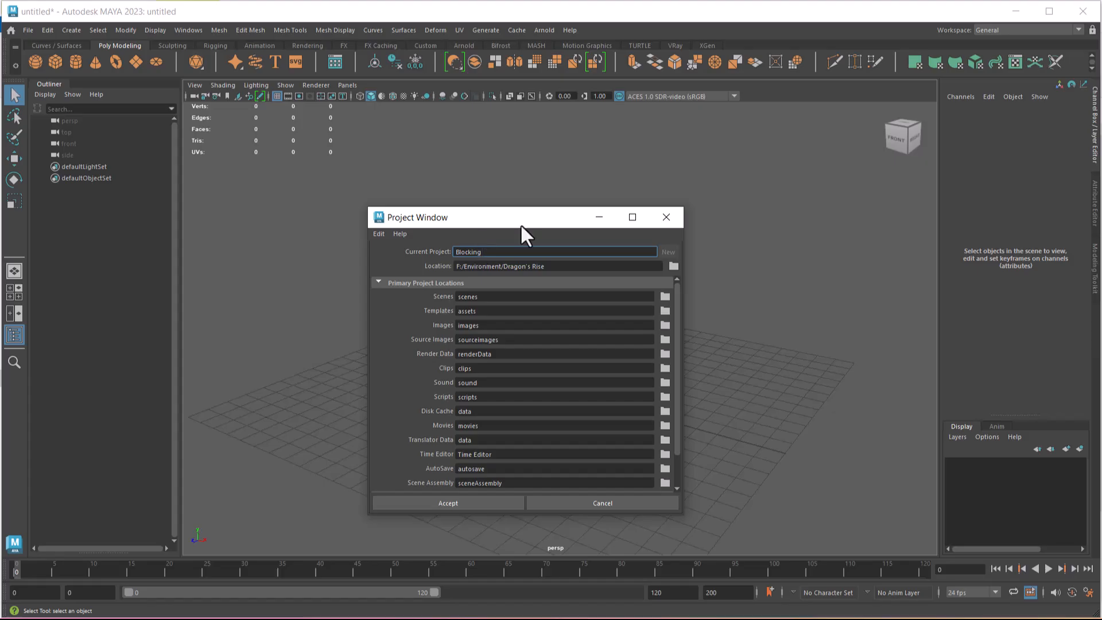
{"action": "left_click", "coordinate": [454, 251]}
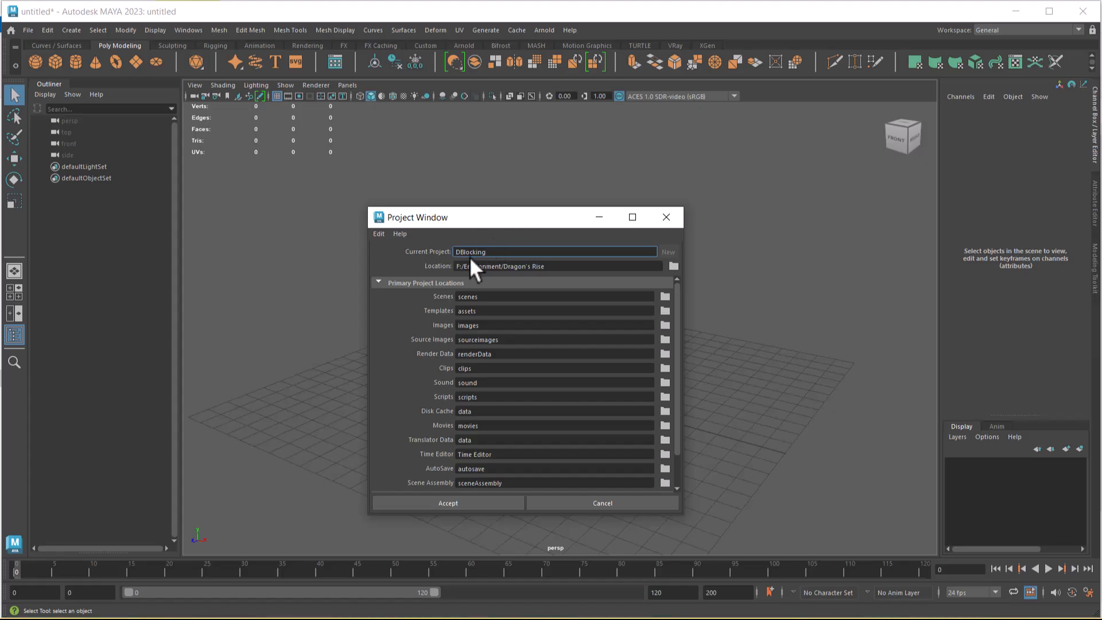
{"action": "type", "text": "Dragon Rise"}
{"action": "left_click", "coordinate": [459, 503]}
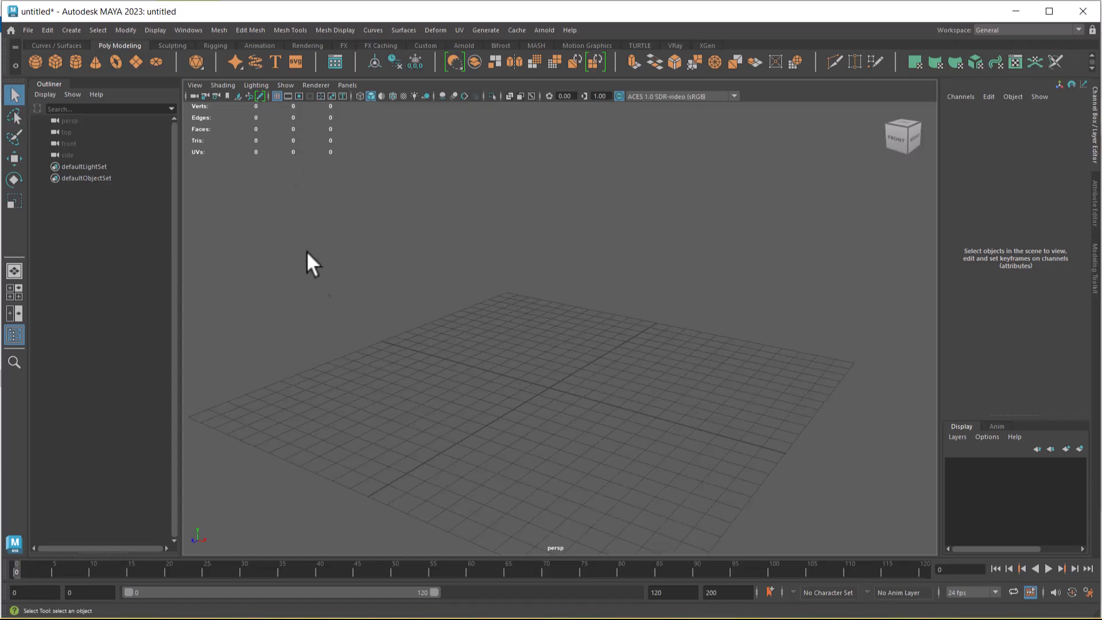
Open the image import dialog for an image plane in the perspective view.
{"action": "left_click", "coordinate": [193, 84]}
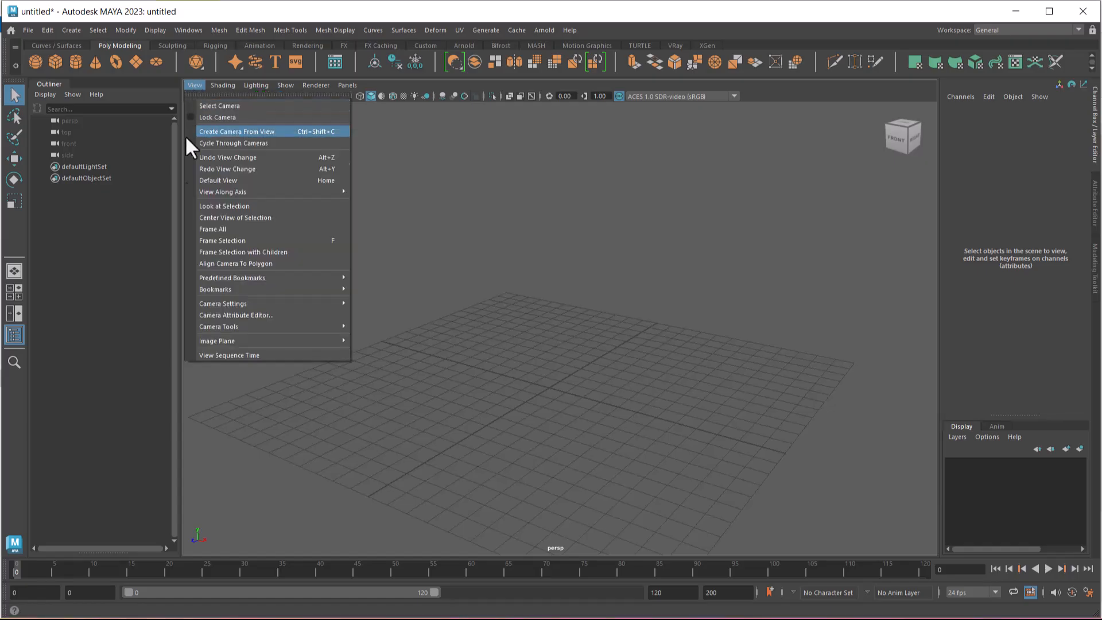
{"action": "mouse_move", "coordinate": [229, 342]}
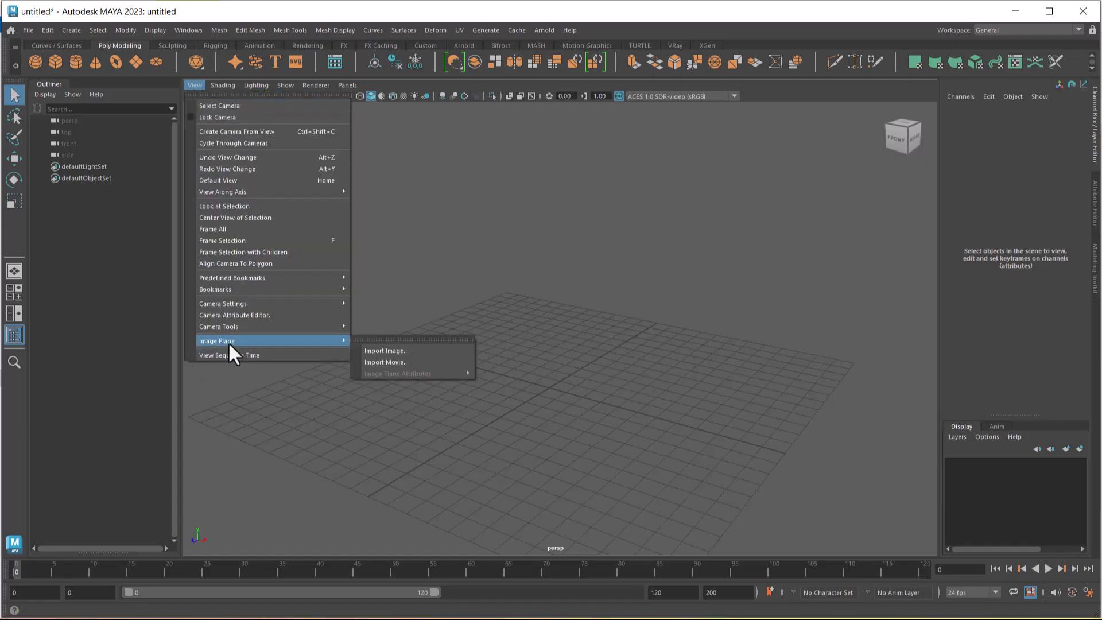
{"action": "left_click", "coordinate": [415, 349]}
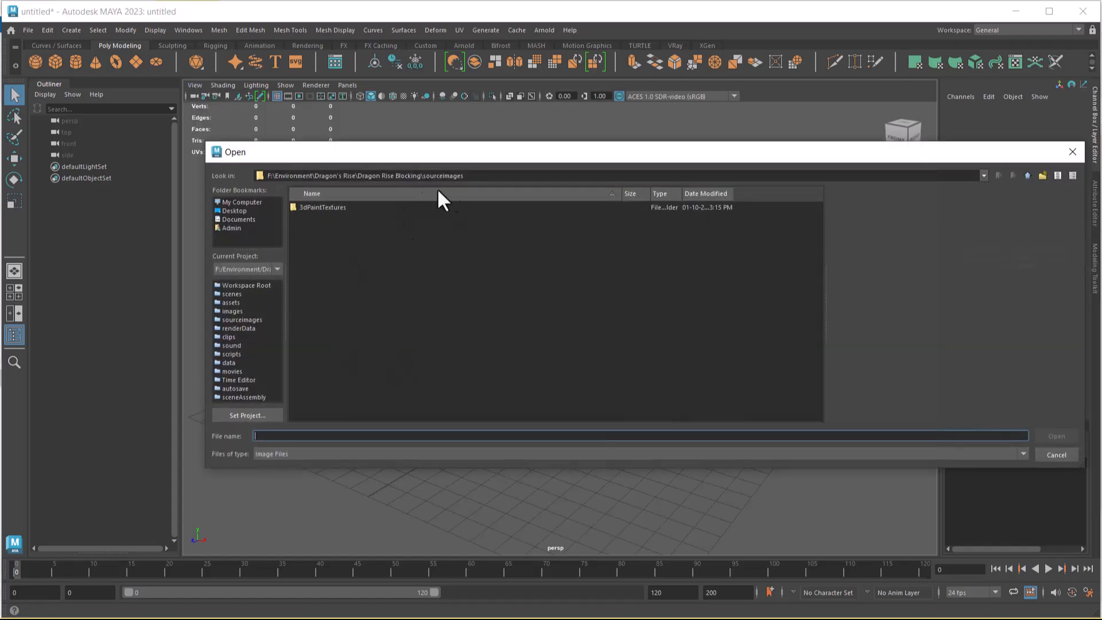
Switch to File Explorer and copy Dragon Rise-finalrender-01.jpg from the Dragon's Rise folder.
{"action": "key", "text": "alt+Tab"}
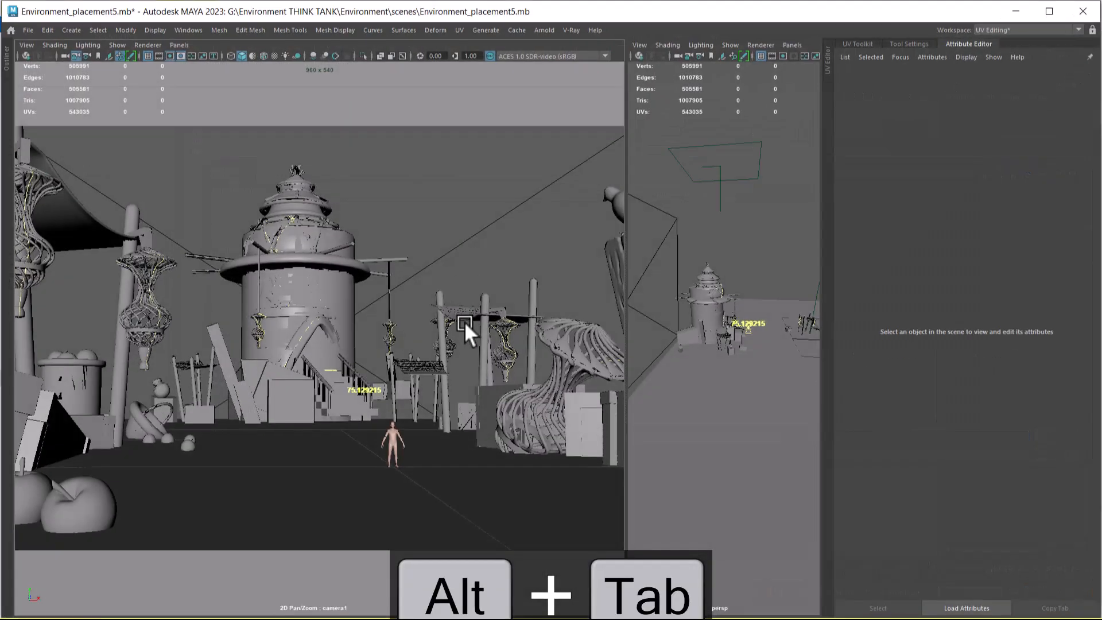
{"action": "key", "text": "alt+Tab"}
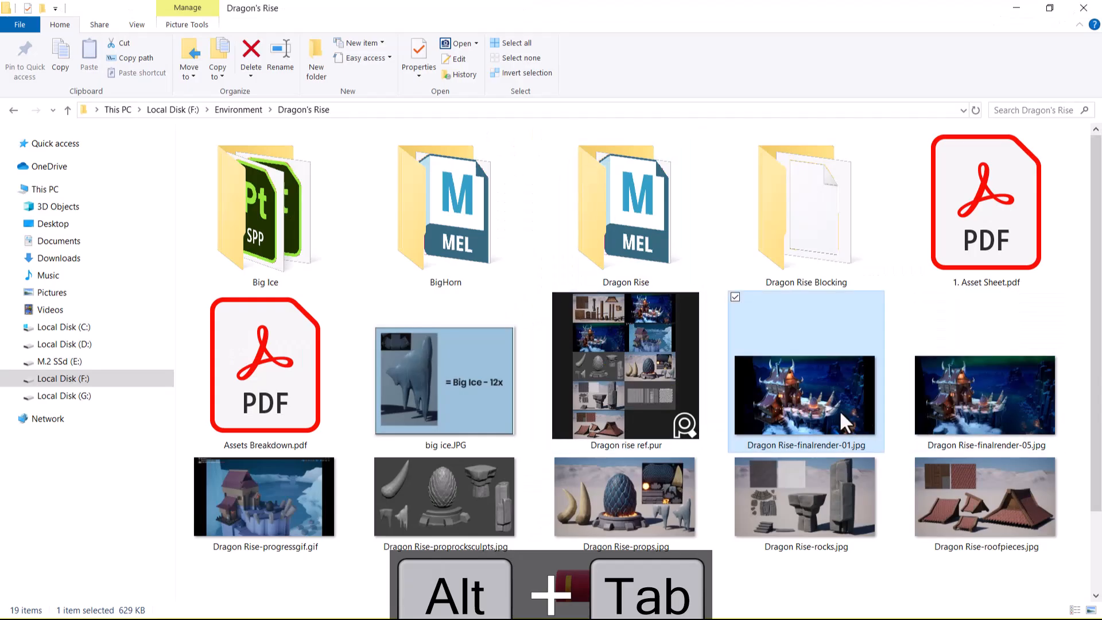
{"action": "right_click", "coordinate": [838, 408]}
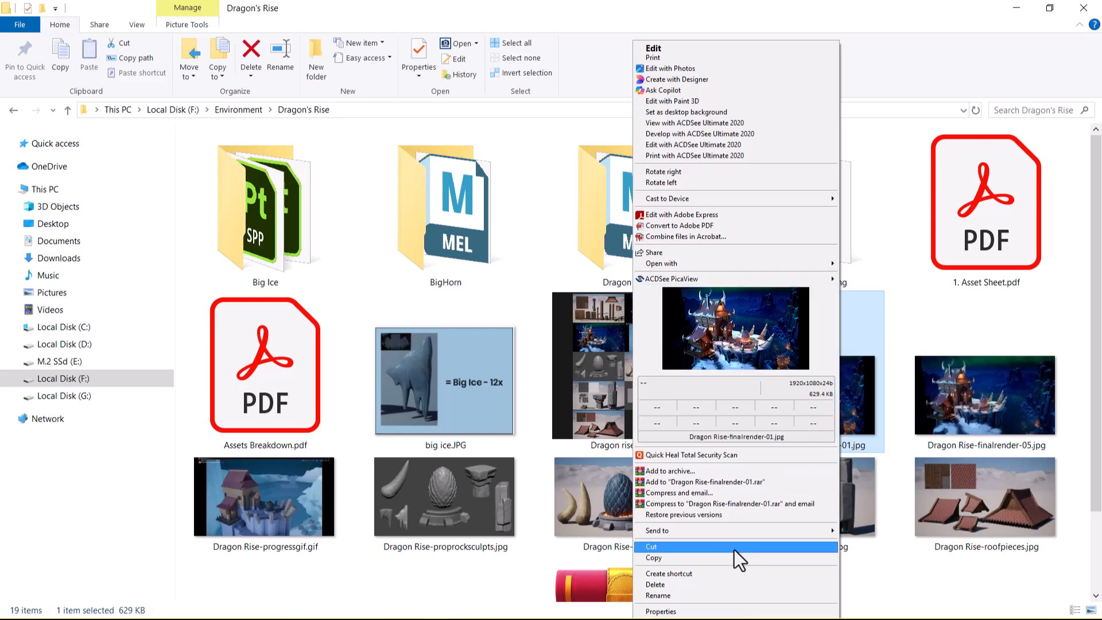
{"action": "left_click", "coordinate": [720, 561]}
Paste the render image into the Dragon Rise project's sourceimages folder and look for it in Maya's image import dialog.
{"action": "double_click", "coordinate": [633, 263]}
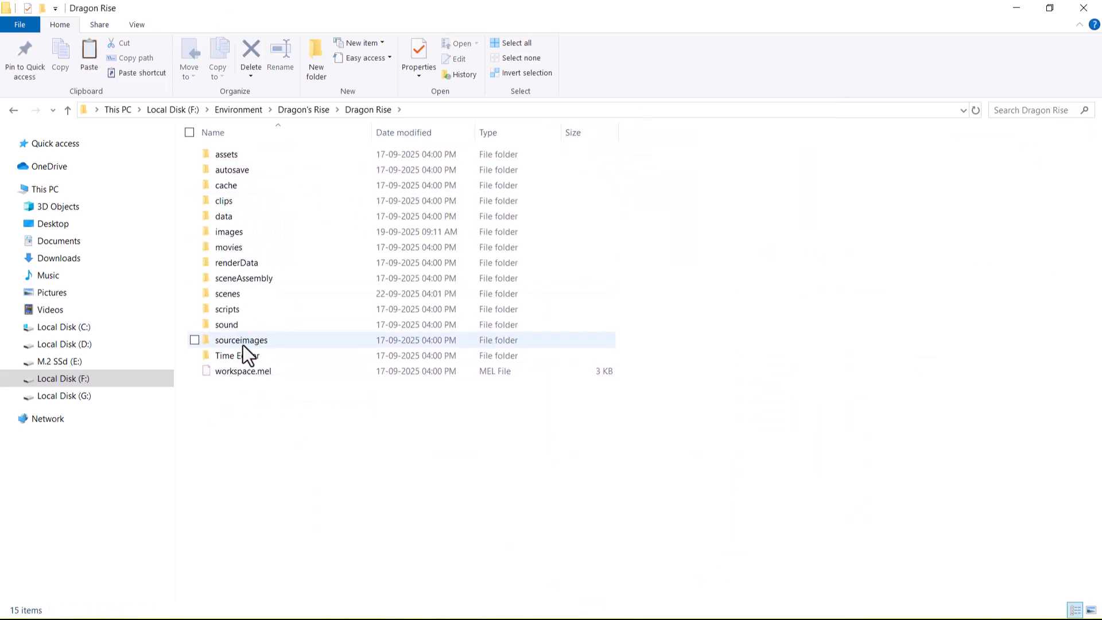
{"action": "double_click", "coordinate": [243, 344]}
{"action": "right_click", "coordinate": [408, 301]}
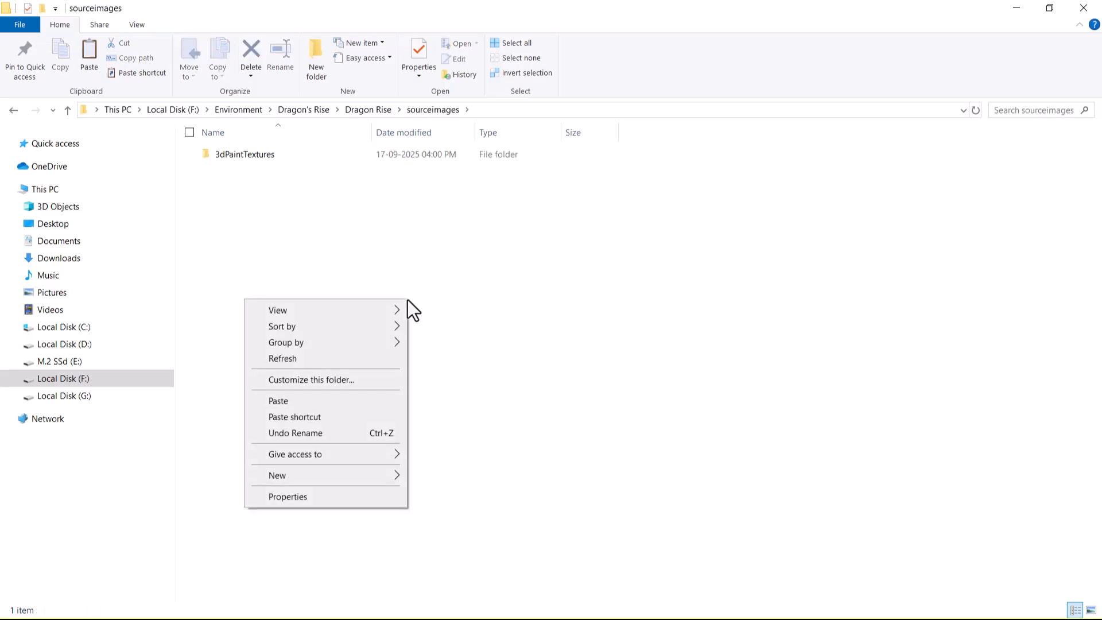
{"action": "left_click", "coordinate": [331, 400]}
{"action": "left_click", "coordinate": [1022, 13]}
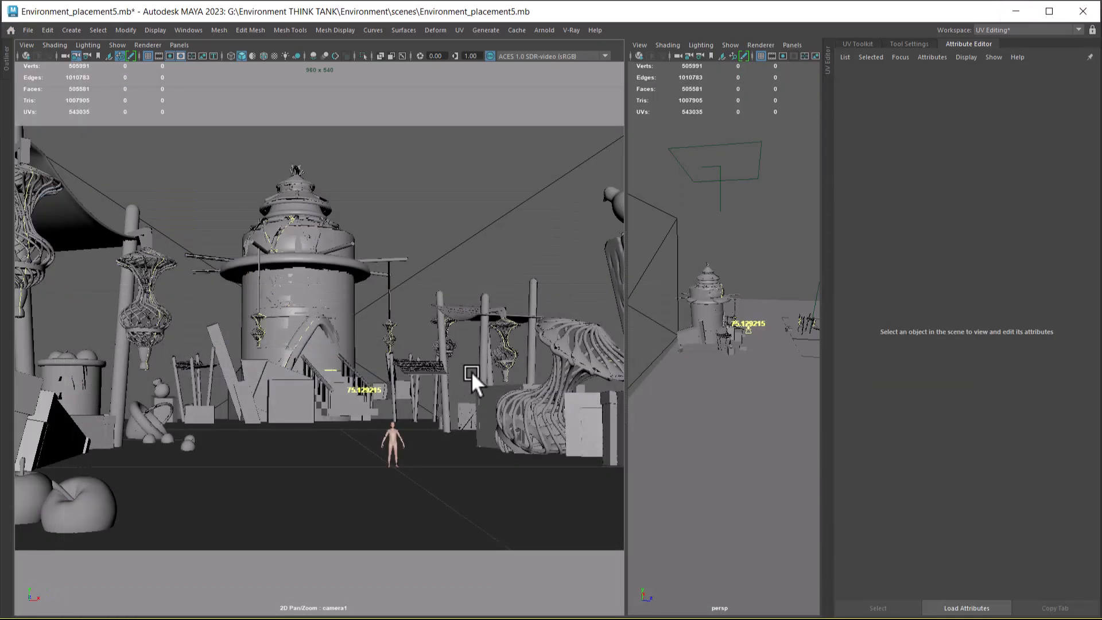
{"action": "key", "text": "alt+Tab"}
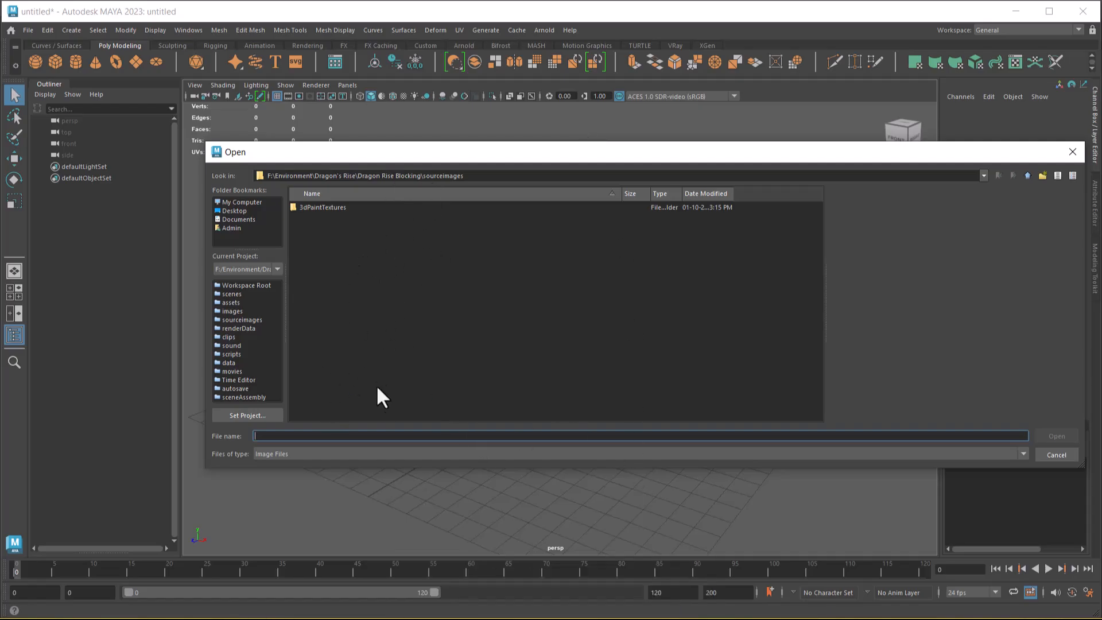
{"action": "key", "text": "alt+Tab"}
{"action": "key", "text": "alt+Tab"}
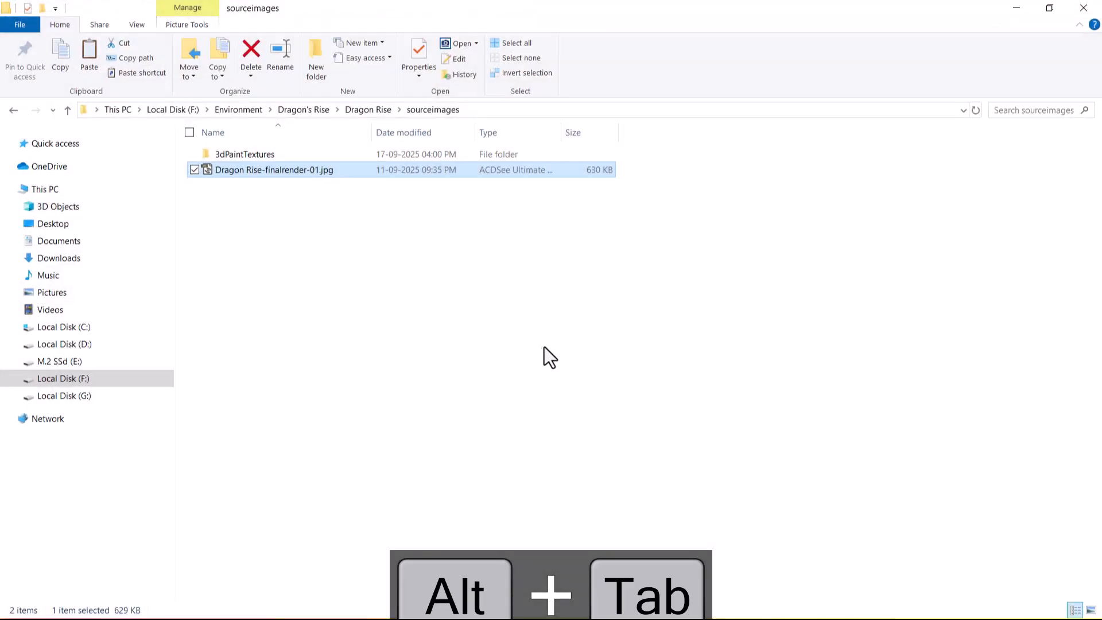
Paste the copied render image into the sourceimages folder of the Dragon Rise Blocking project.
{"action": "left_click", "coordinate": [368, 110]}
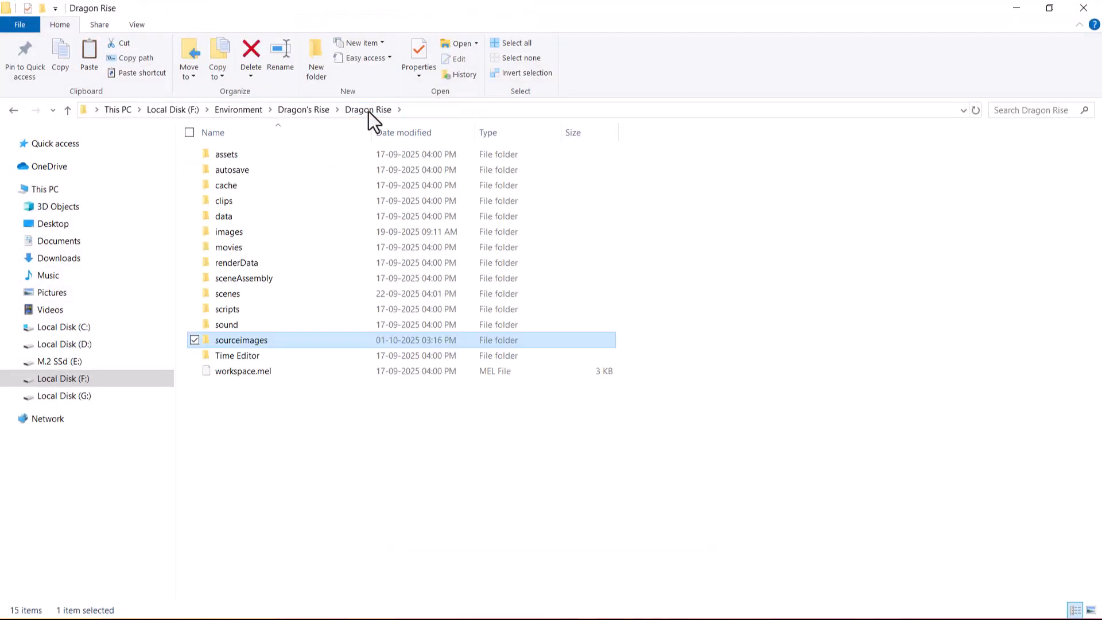
{"action": "left_click", "coordinate": [314, 111]}
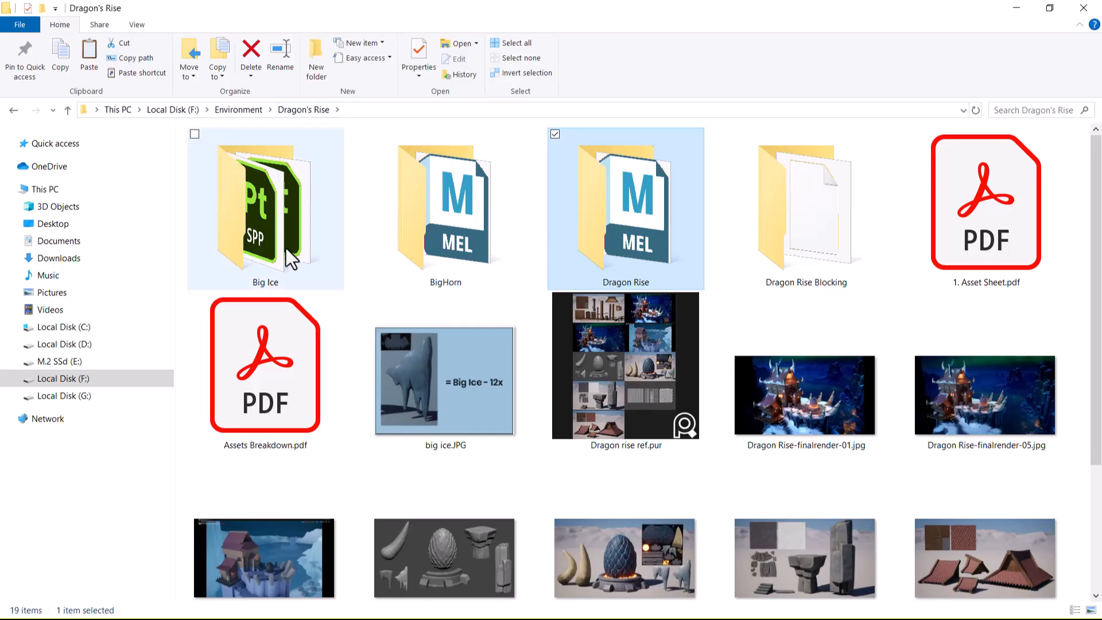
{"action": "double_click", "coordinate": [808, 228]}
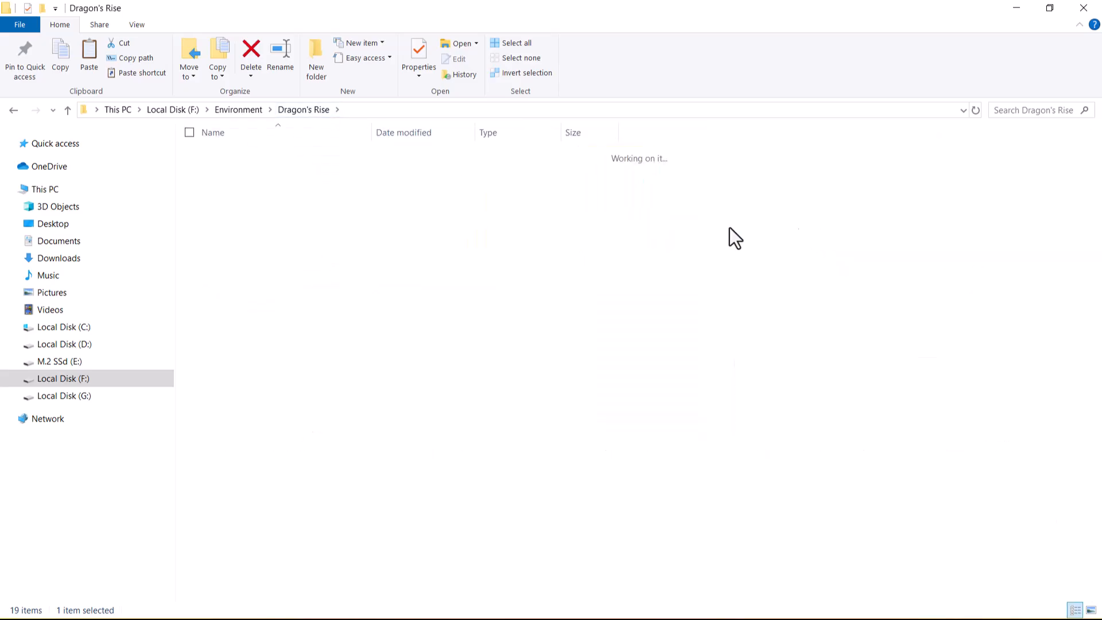
{"action": "double_click", "coordinate": [252, 339]}
{"action": "right_click", "coordinate": [325, 267]}
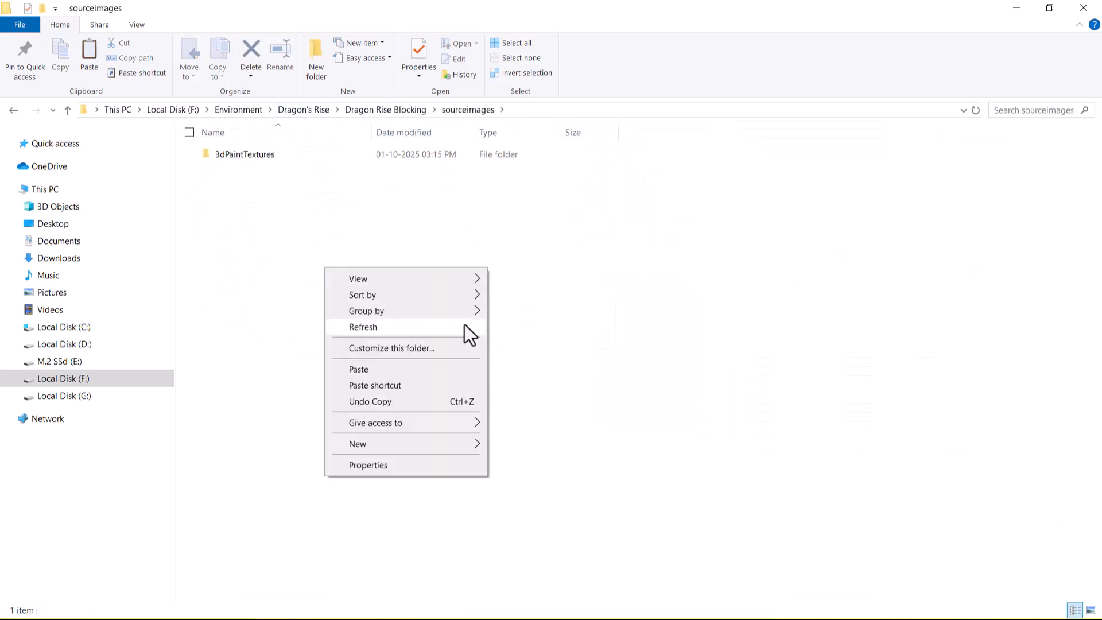
{"action": "left_click", "coordinate": [440, 369]}
Switch to Maya's untitled scene and import Dragon Rise-finalrender-01.jpg as the perspective view's image plane.
{"action": "key", "text": "alt+Tab"}
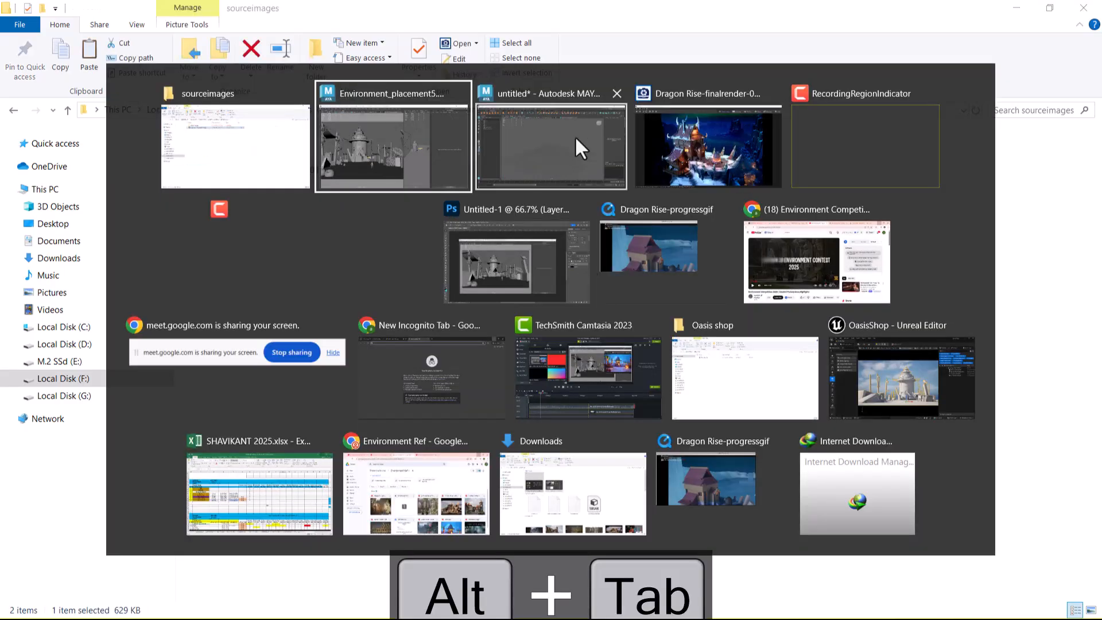
{"action": "left_click", "coordinate": [523, 137]}
{"action": "double_click", "coordinate": [346, 218]}
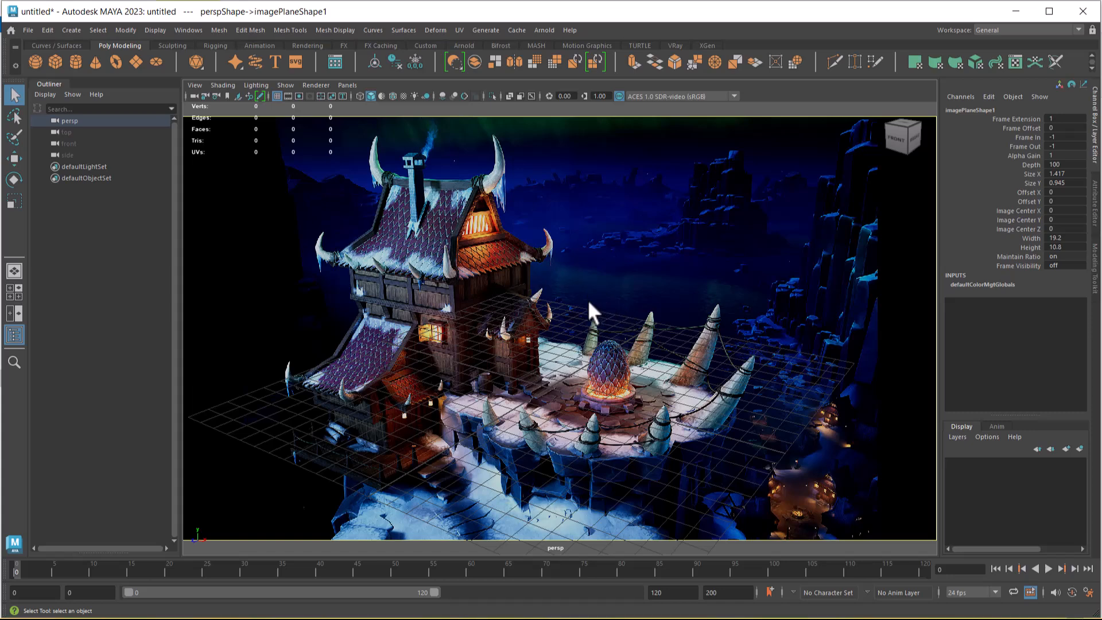
Align the perspective camera so that the ground grid lies over the round stone platform in the reference image.
{"action": "middle_click_drag", "start_coordinate": [521, 329], "coordinate": [522, 384], "text": "alt"}
{"action": "right_click_drag", "start_coordinate": [523, 381], "coordinate": [537, 346], "text": "alt"}
{"action": "middle_click_drag", "start_coordinate": [536, 345], "coordinate": [593, 369], "text": "alt"}
{"action": "mouse_move", "coordinate": [593, 369]}
{"action": "right_mouse_down", "text": "alt"}
{"action": "mouse_move", "coordinate": [549, 347]}
{"action": "mouse_move", "coordinate": [581, 405]}
{"action": "mouse_move", "coordinate": [580, 363]}
{"action": "right_mouse_up", "text": "alt"}
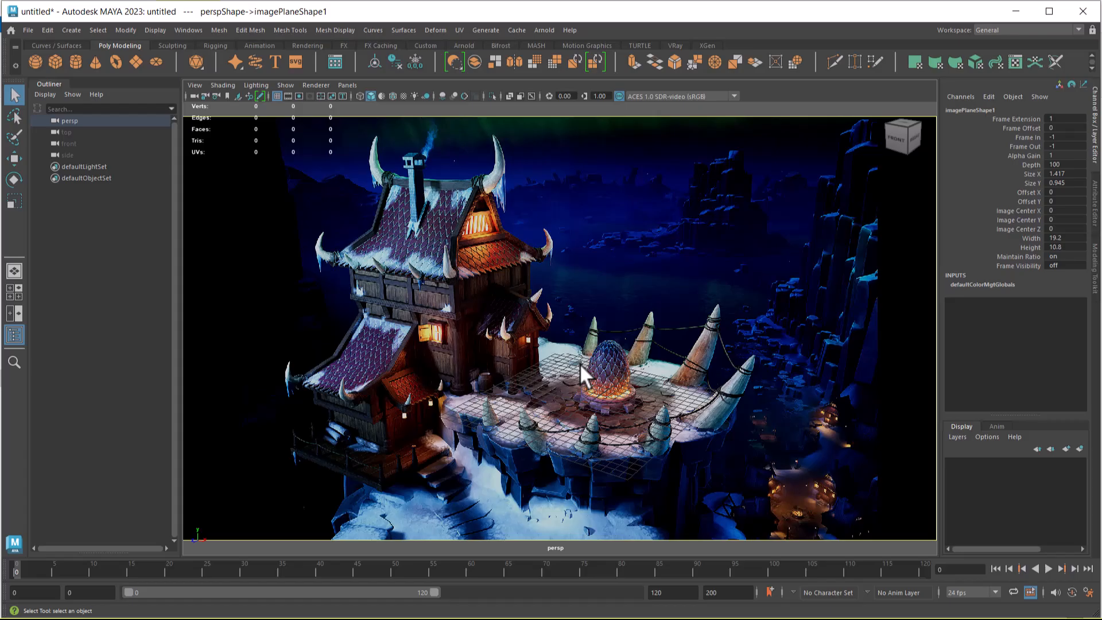
{"action": "middle_click_drag", "start_coordinate": [597, 397], "coordinate": [585, 388], "text": "alt"}
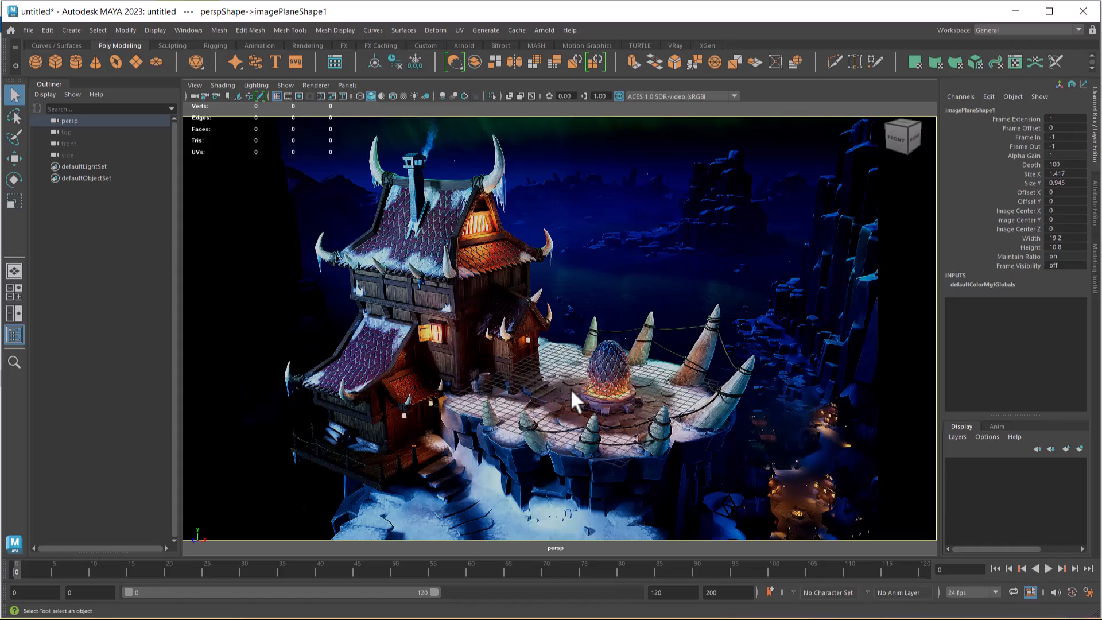
{"action": "right_click_drag", "start_coordinate": [566, 387], "coordinate": [597, 441], "text": "alt"}
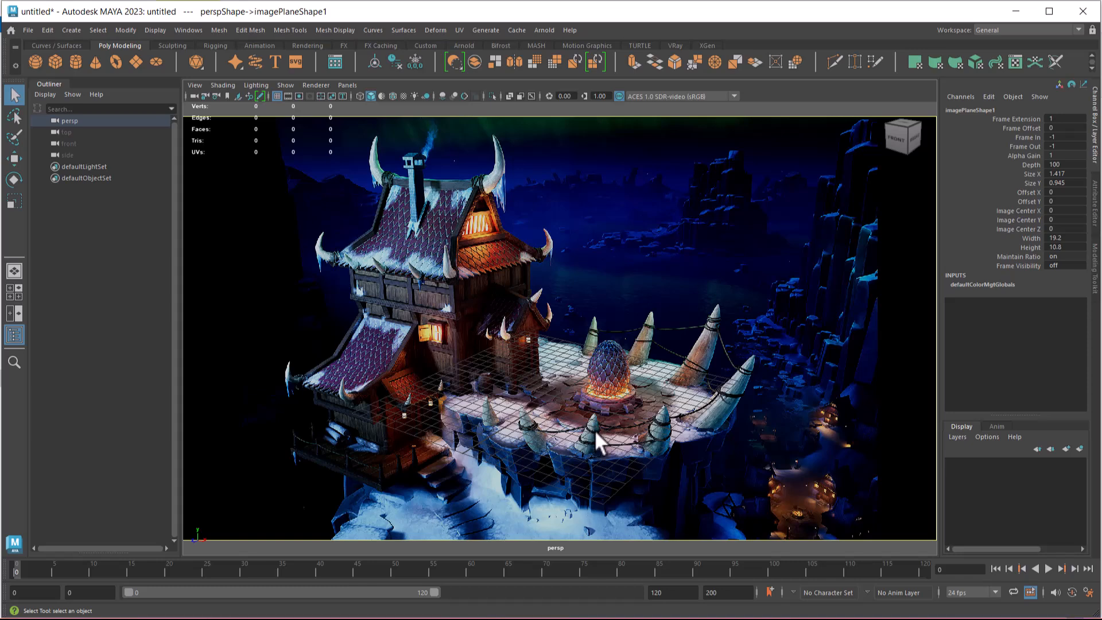
{"action": "mouse_move", "coordinate": [596, 440]}
{"action": "middle_mouse_down", "text": "alt"}
{"action": "mouse_move", "coordinate": [598, 425]}
{"action": "mouse_move", "coordinate": [609, 429]}
{"action": "middle_mouse_up", "text": "alt"}
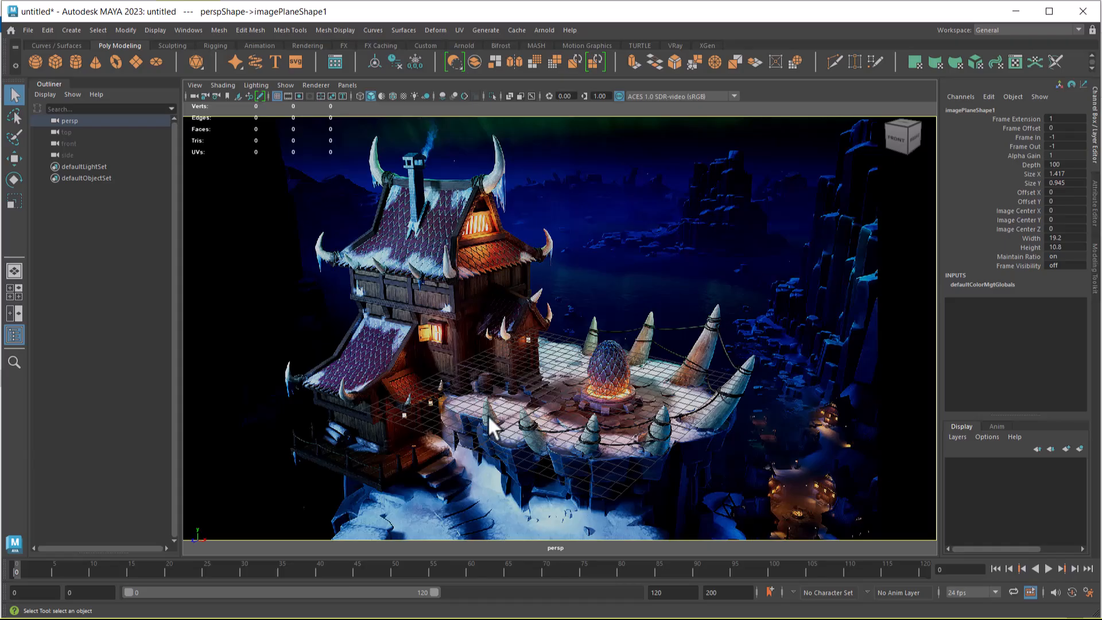
Create a new camera and look through it in the viewport.
{"action": "left_click", "coordinate": [72, 30]}
{"action": "mouse_move", "coordinate": [140, 103]}
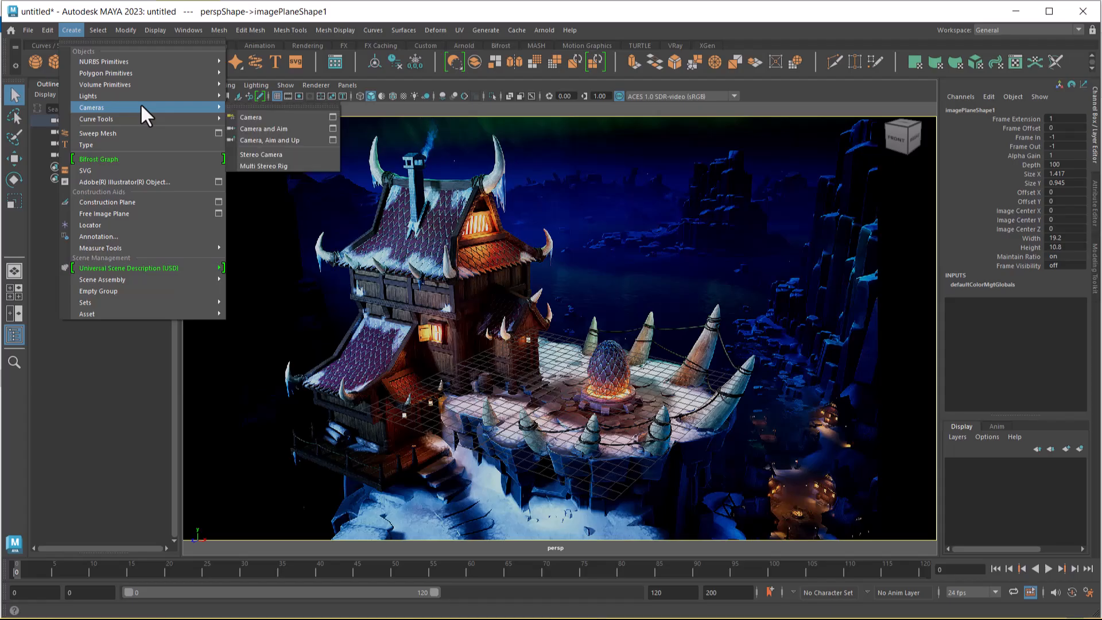
{"action": "left_click", "coordinate": [260, 118]}
{"action": "left_click", "coordinate": [348, 85]}
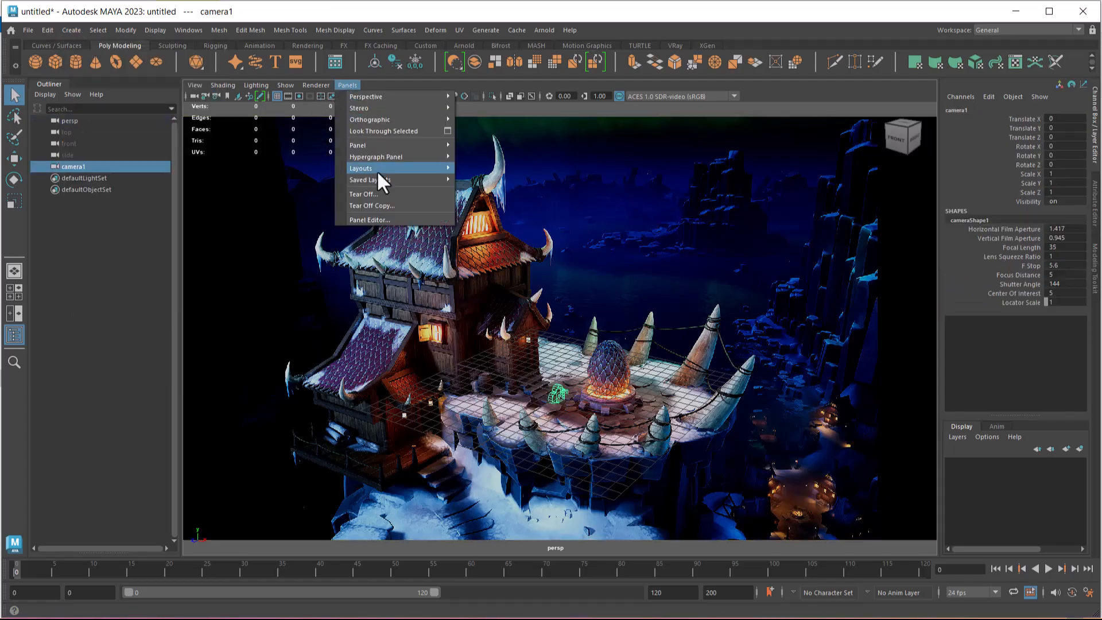
{"action": "left_click", "coordinate": [388, 133]}
Move and angle camera1 so that it looks down on the ground grid from the front.
{"action": "scroll", "coordinate": [512, 287], "scroll_direction": "down", "scroll_amount": 10}
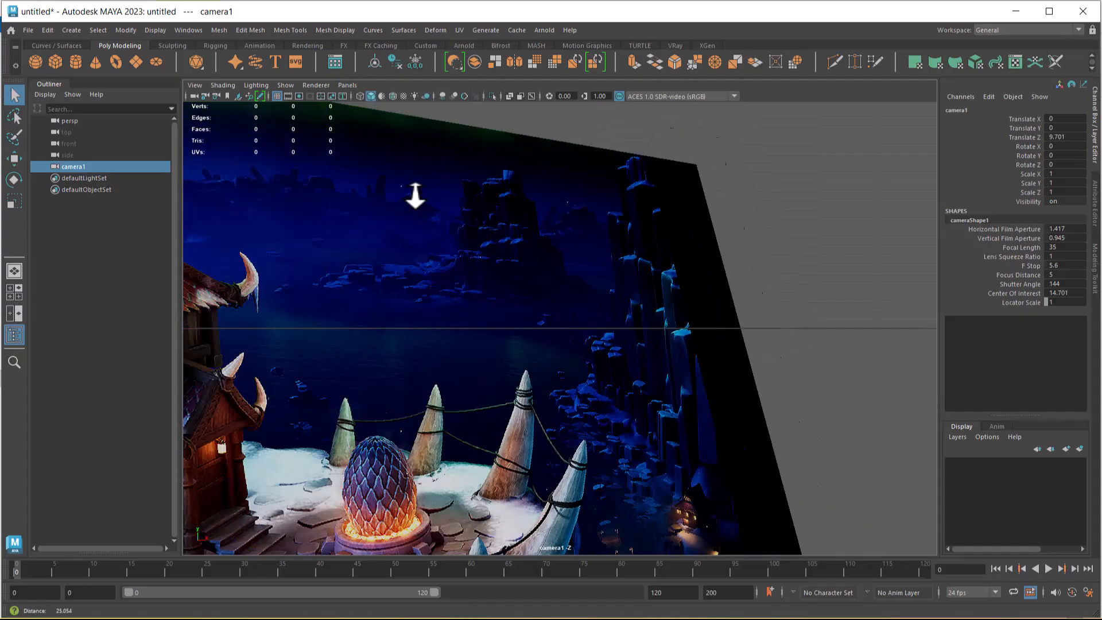
{"action": "scroll", "coordinate": [612, 460], "scroll_direction": "up", "scroll_amount": 10}
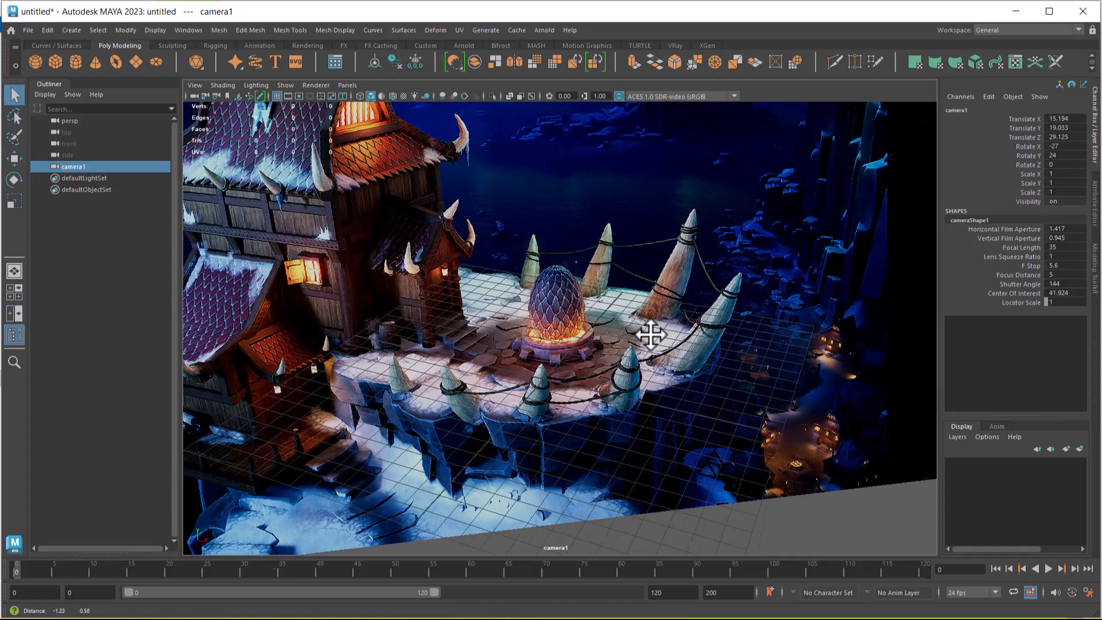
{"action": "scroll", "coordinate": [559, 357], "scroll_direction": "up", "scroll_amount": 2}
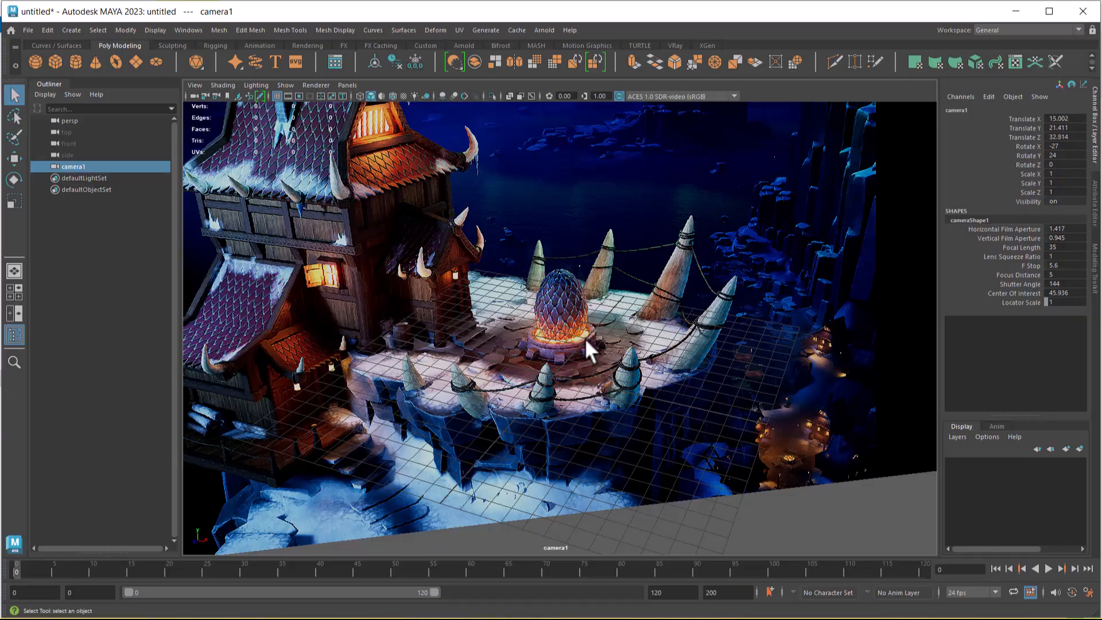
{"action": "middle_click_drag", "start_coordinate": [501, 280], "coordinate": [627, 386], "text": "alt"}
{"action": "right_click_drag", "start_coordinate": [627, 386], "coordinate": [530, 381], "text": "alt"}
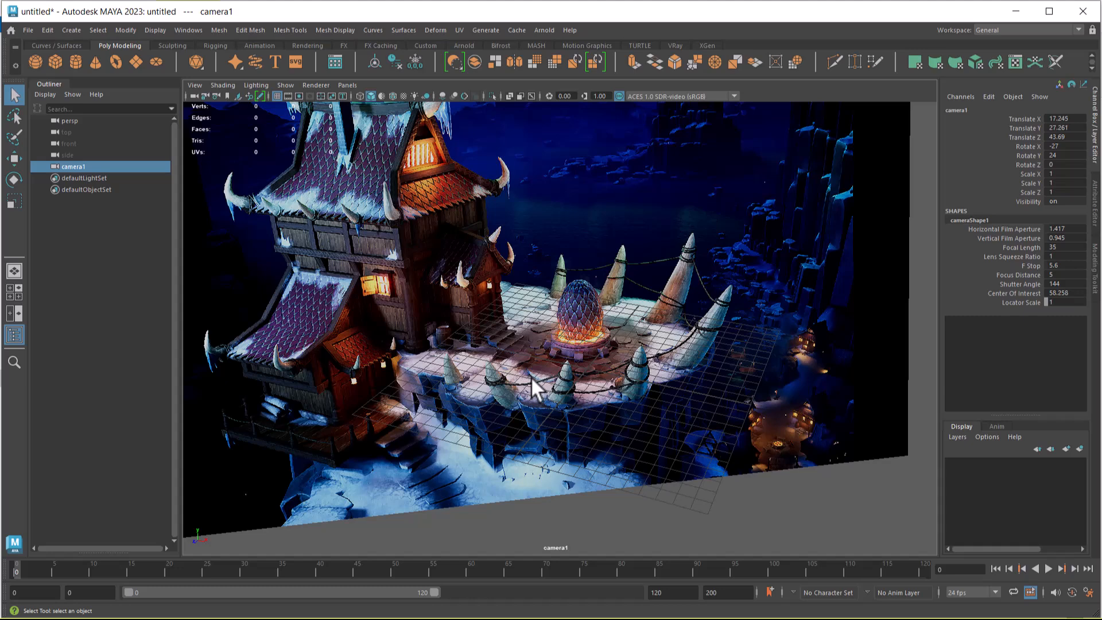
Switch the viewport back to the persp camera and lock that camera.
{"action": "left_click", "coordinate": [348, 85]}
{"action": "mouse_move", "coordinate": [428, 96]}
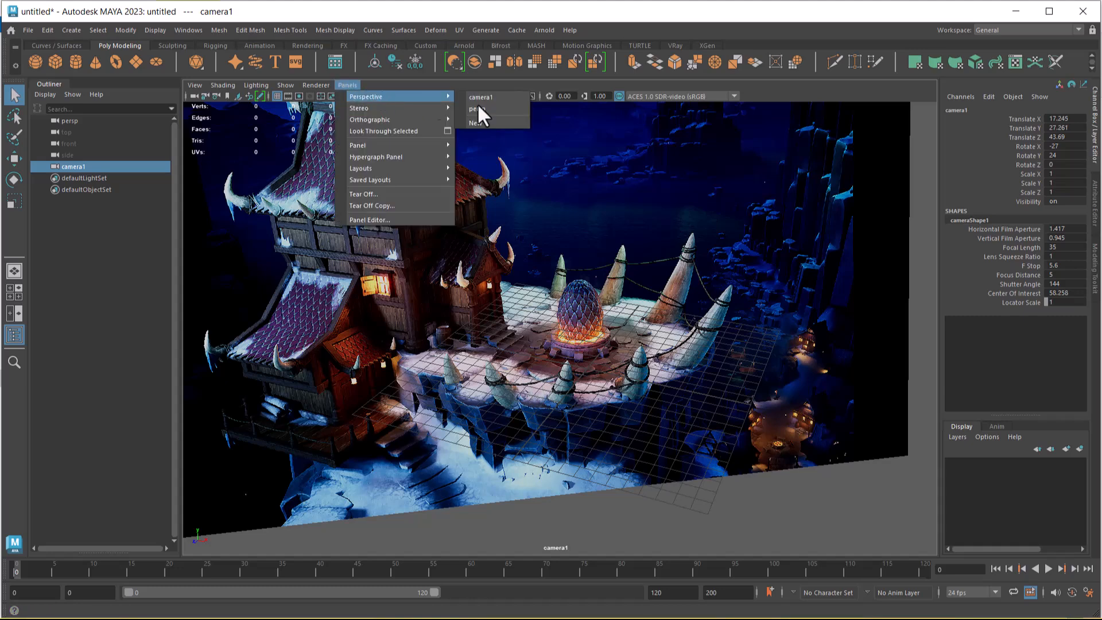
{"action": "left_click", "coordinate": [506, 109]}
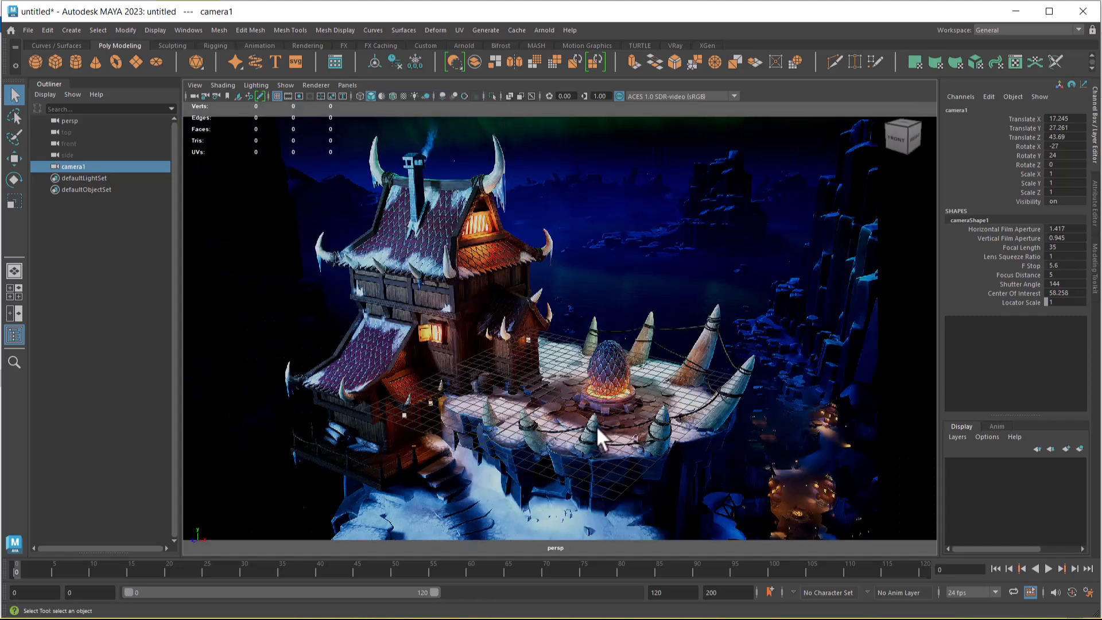
{"action": "left_click", "coordinate": [204, 96]}
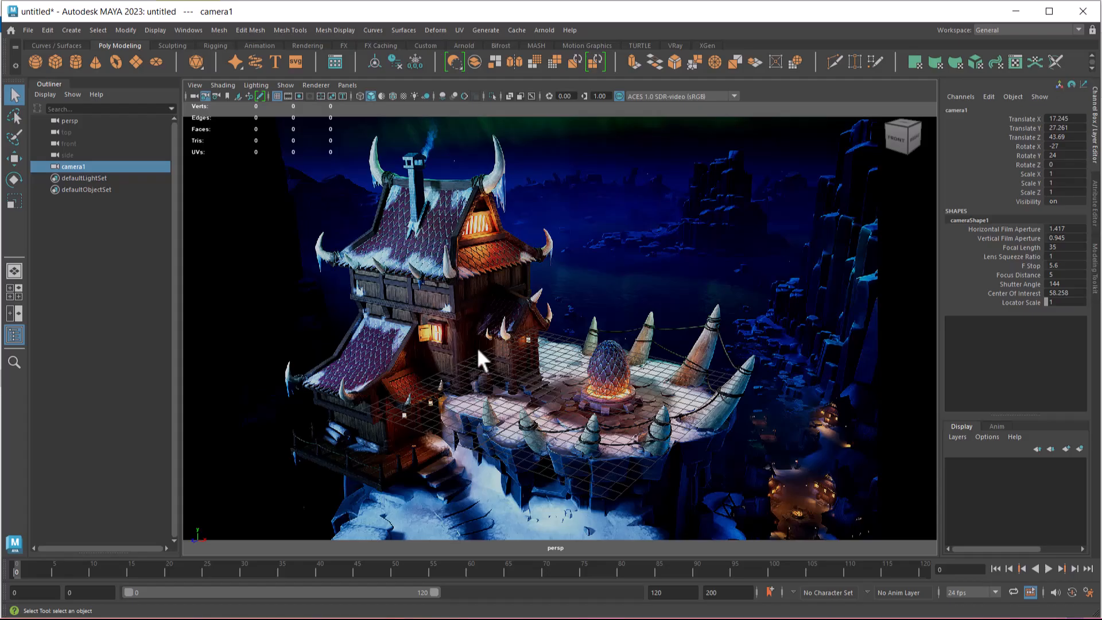
Use the four-view layout with camera1 in place of the side view, and hide the persp camera's image plane.
{"action": "left_click", "coordinate": [14, 291]}
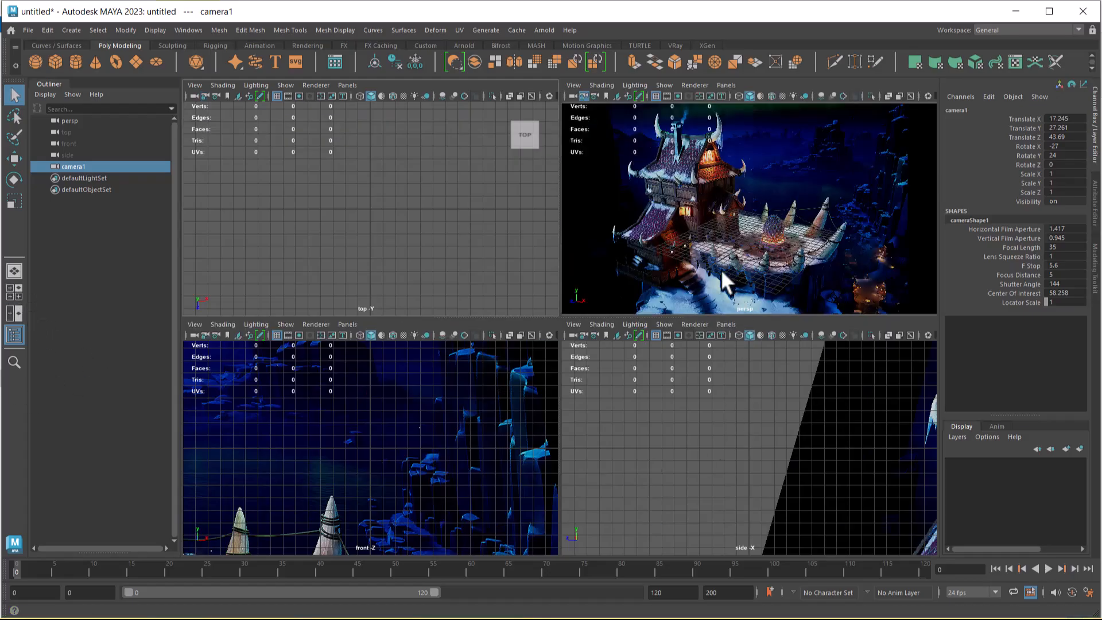
{"action": "left_click", "coordinate": [725, 324]}
{"action": "mouse_move", "coordinate": [772, 336]}
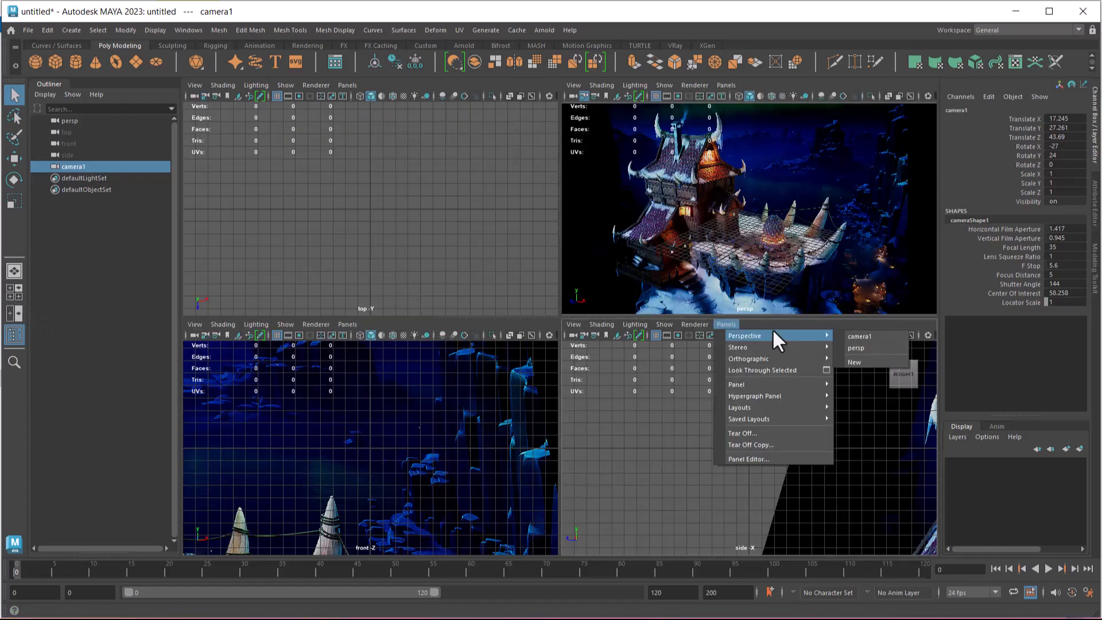
{"action": "left_click", "coordinate": [865, 335]}
{"action": "left_click", "coordinate": [789, 407]}
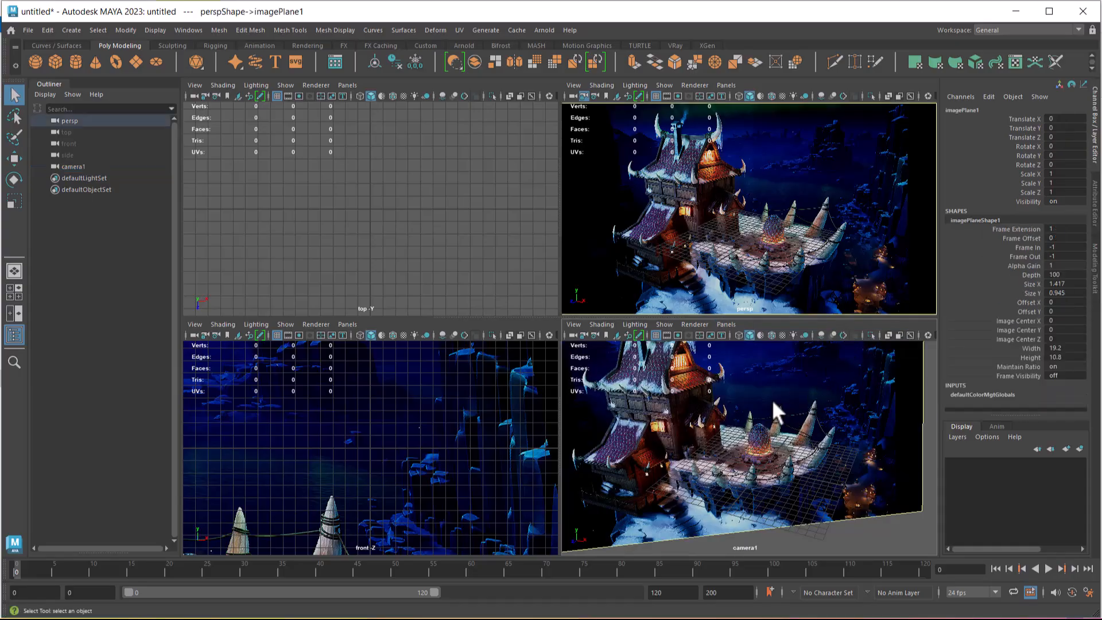
{"action": "key", "text": "ctrl+h"}
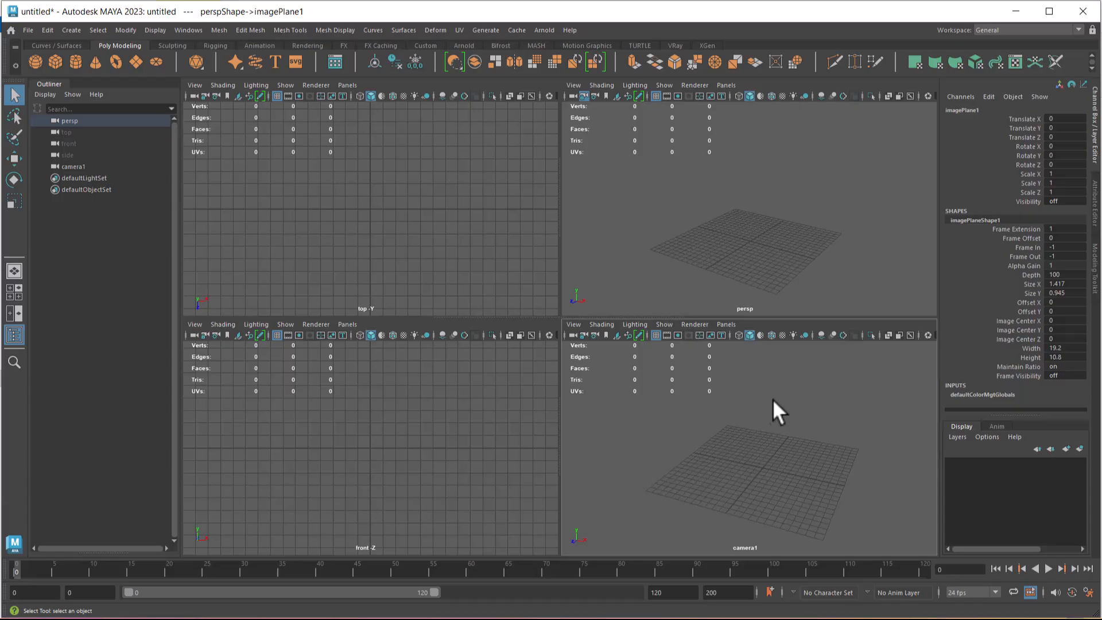
Import Dragon Rise-finalrender-01.jpg as the image plane of camera1 in its enlarged view.
{"action": "left_click", "coordinate": [727, 412]}
{"action": "key", "text": "space"}
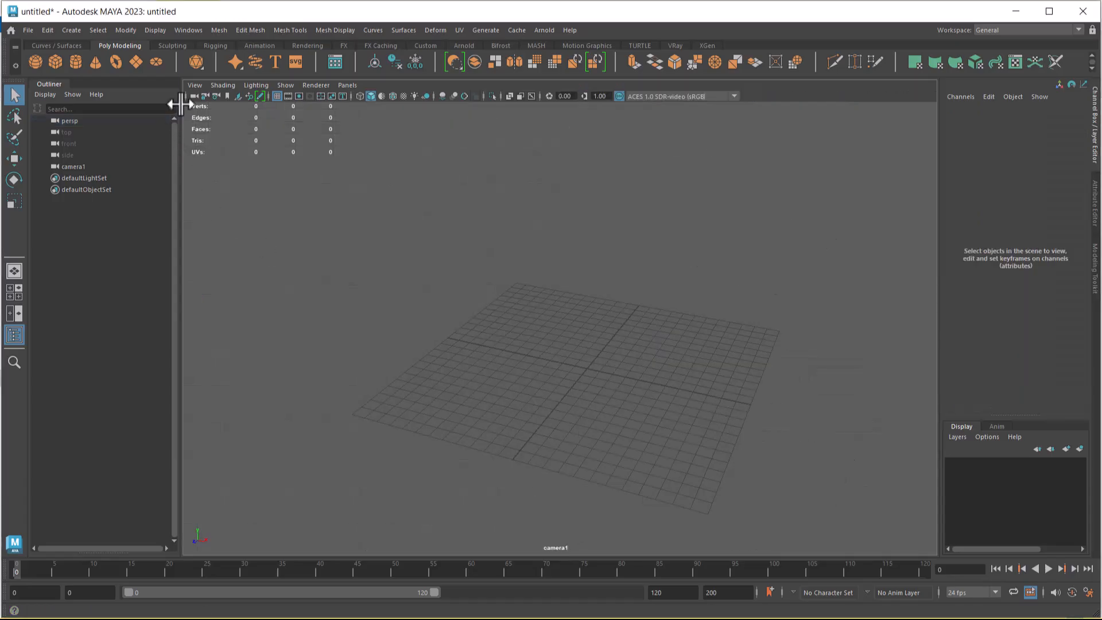
{"action": "left_click", "coordinate": [198, 85]}
{"action": "mouse_move", "coordinate": [285, 343]}
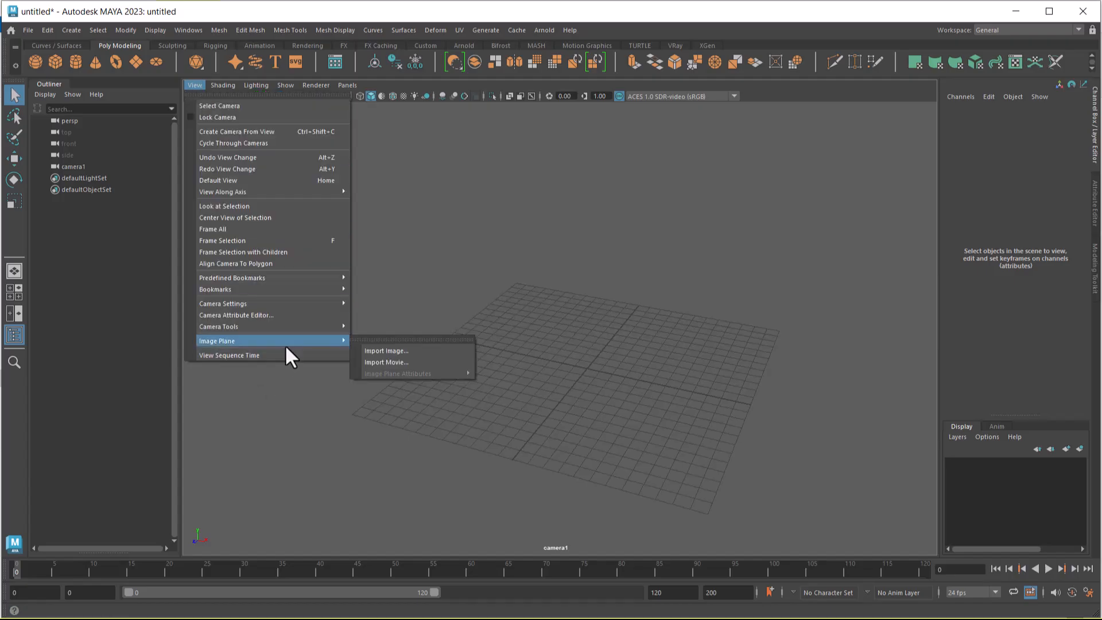
{"action": "left_click", "coordinate": [385, 352]}
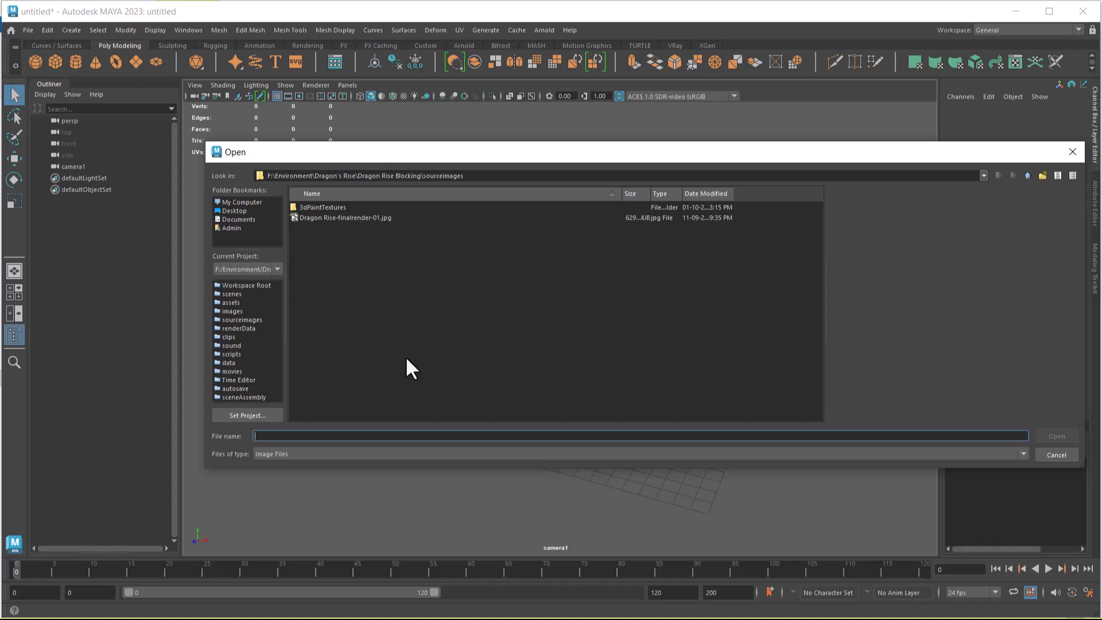
{"action": "double_click", "coordinate": [342, 217]}
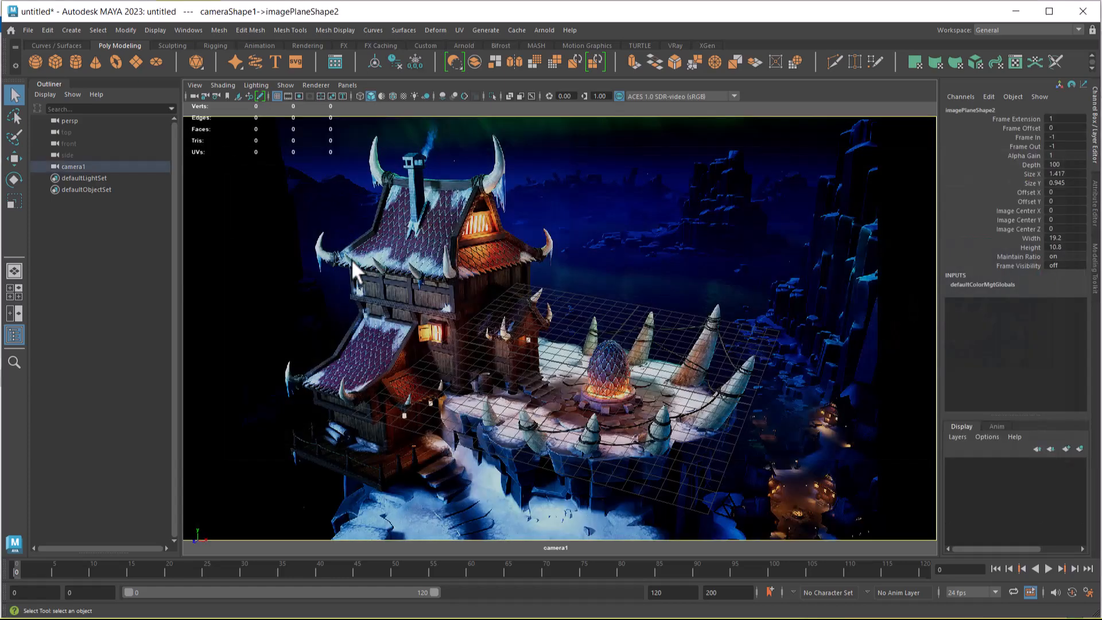
Align camera1 so that the ground grid lies over the round stone platform in the reference image, and lock the camera.
{"action": "left_click_drag", "start_coordinate": [596, 388], "coordinate": [546, 388], "text": "alt"}
{"action": "middle_click_drag", "start_coordinate": [550, 401], "coordinate": [592, 421], "text": "alt"}
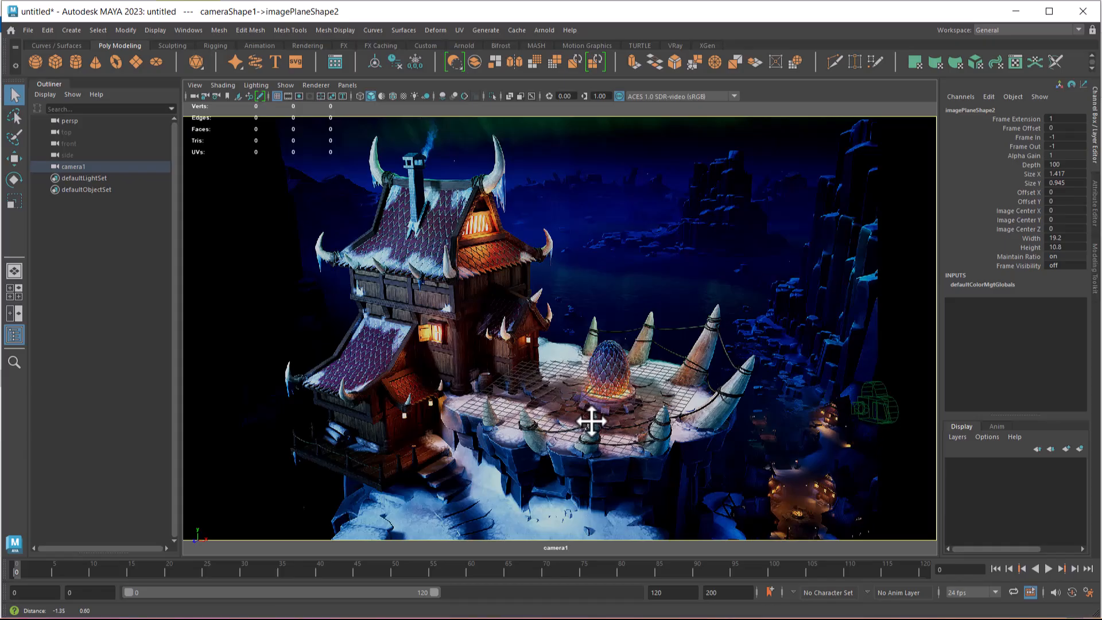
{"action": "right_click_drag", "start_coordinate": [592, 420], "coordinate": [600, 459], "text": "alt"}
{"action": "middle_click_drag", "start_coordinate": [600, 459], "coordinate": [592, 445], "text": "alt"}
{"action": "right_click_drag", "start_coordinate": [592, 445], "coordinate": [623, 448], "text": "alt"}
{"action": "left_click_drag", "start_coordinate": [625, 459], "coordinate": [610, 447], "text": "alt"}
{"action": "right_click_drag", "start_coordinate": [610, 447], "coordinate": [607, 436], "text": "alt"}
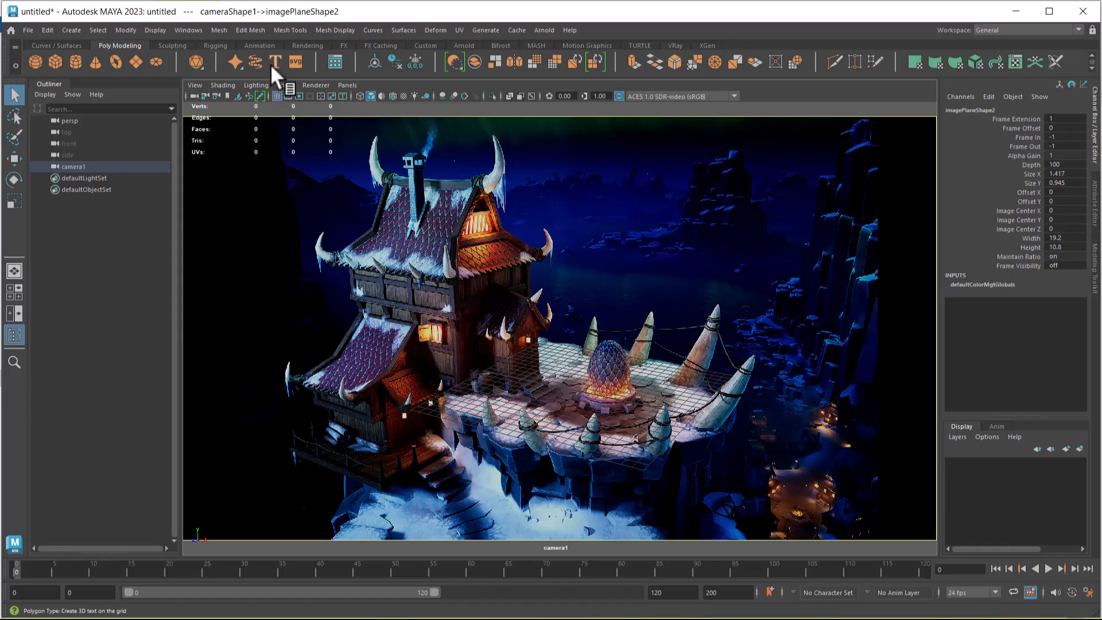
{"action": "left_click", "coordinate": [204, 95]}
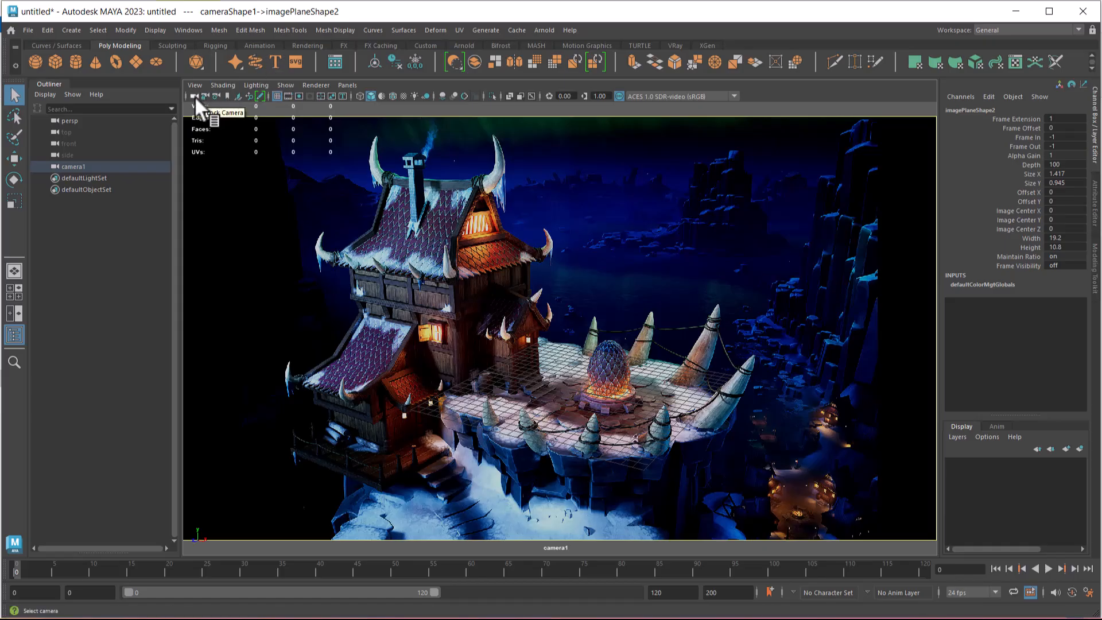
Return to the four-view layout and examine camera1's whole image plane in the perspective view.
{"action": "left_click", "coordinate": [713, 364]}
{"action": "key", "text": "space"}
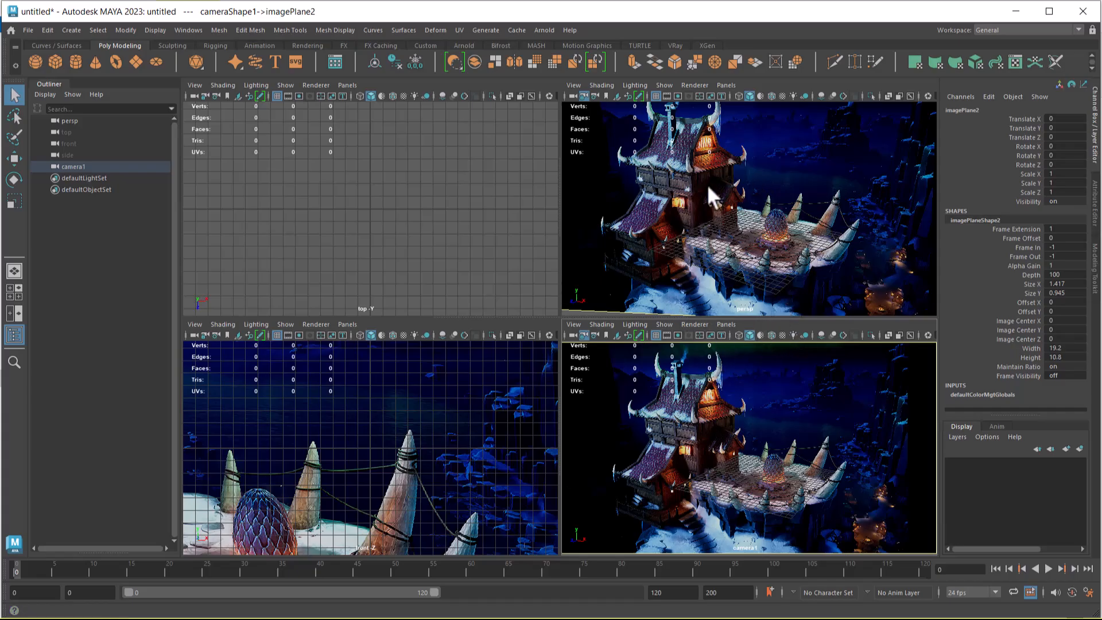
{"action": "key", "text": "space"}
{"action": "left_click_drag", "start_coordinate": [772, 249], "coordinate": [769, 197]}
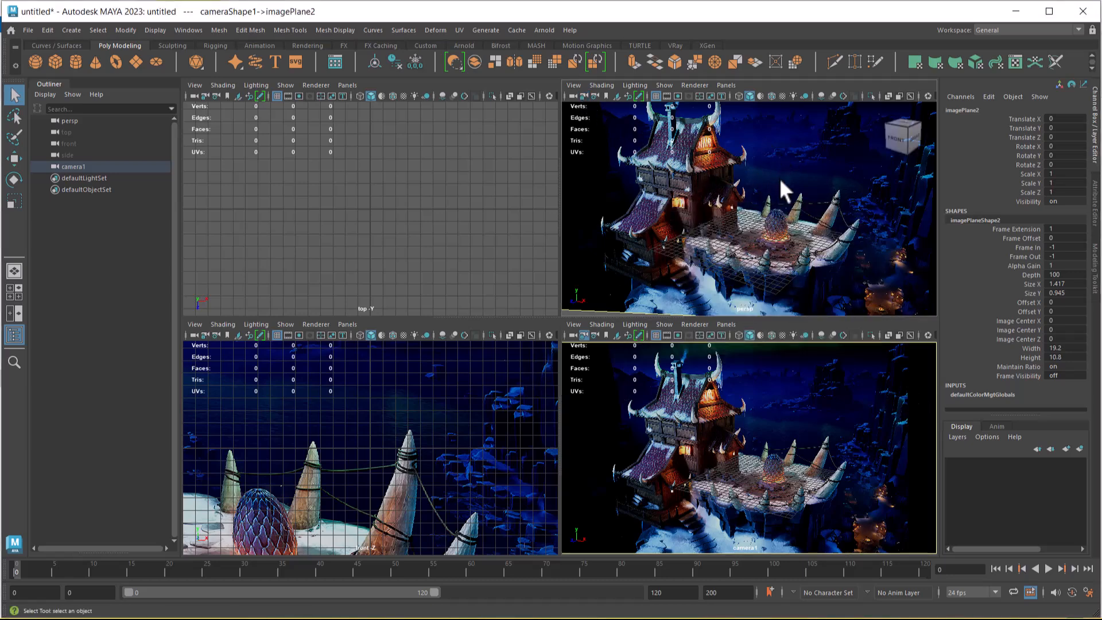
{"action": "scroll", "coordinate": [780, 170], "scroll_direction": "down", "scroll_amount": 5}
{"action": "left_click", "coordinate": [841, 212]}
{"action": "left_click", "coordinate": [775, 197]}
{"action": "scroll", "coordinate": [779, 199], "scroll_direction": "up", "scroll_amount": 3}
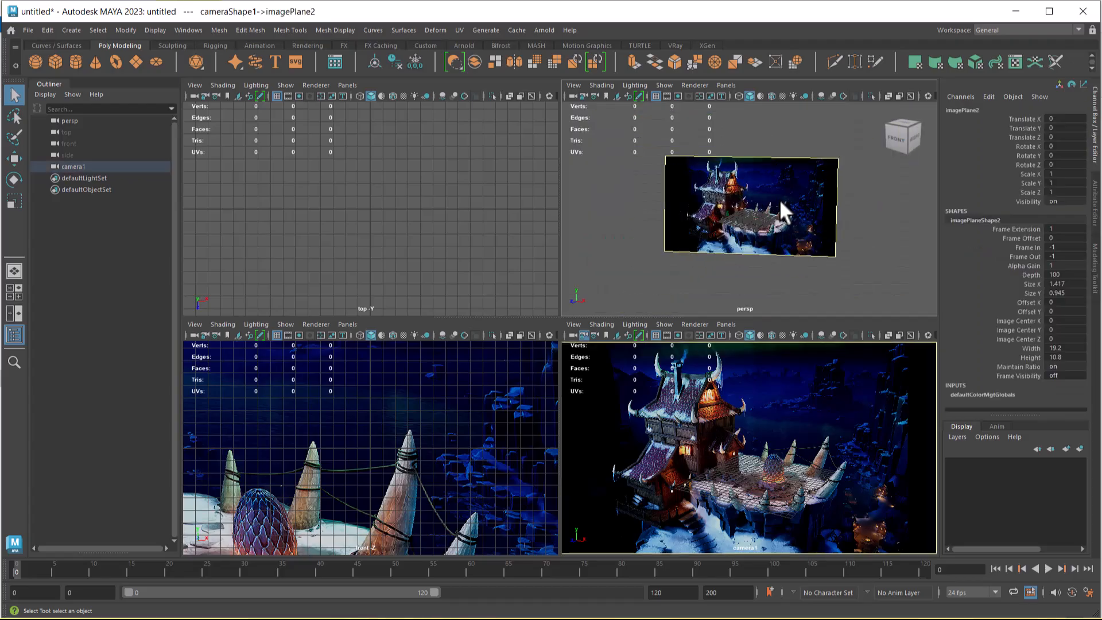
Try deleting camera1's image plane, undo the deletion and view the plane from the side in the perspective view.
{"action": "key", "text": "Delete"}
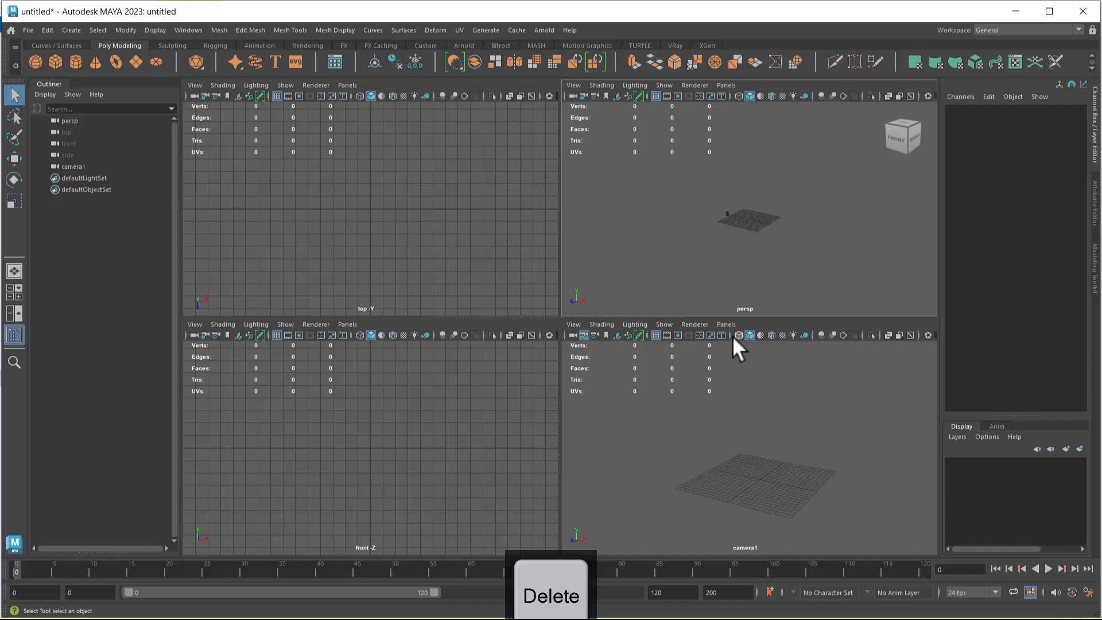
{"action": "key", "text": "ctrl+z"}
{"action": "left_click_drag", "start_coordinate": [756, 267], "coordinate": [893, 248], "text": "alt"}
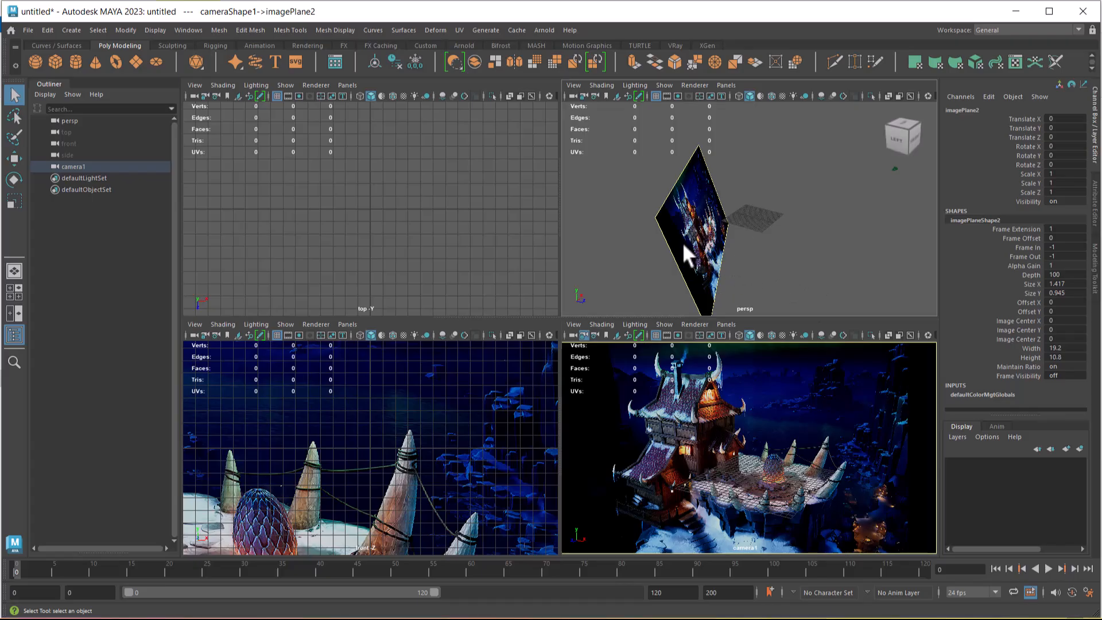
Create a polygon plane at the origin in the top view and scale it uniformly to about 50.6.
{"action": "left_click", "coordinate": [371, 218]}
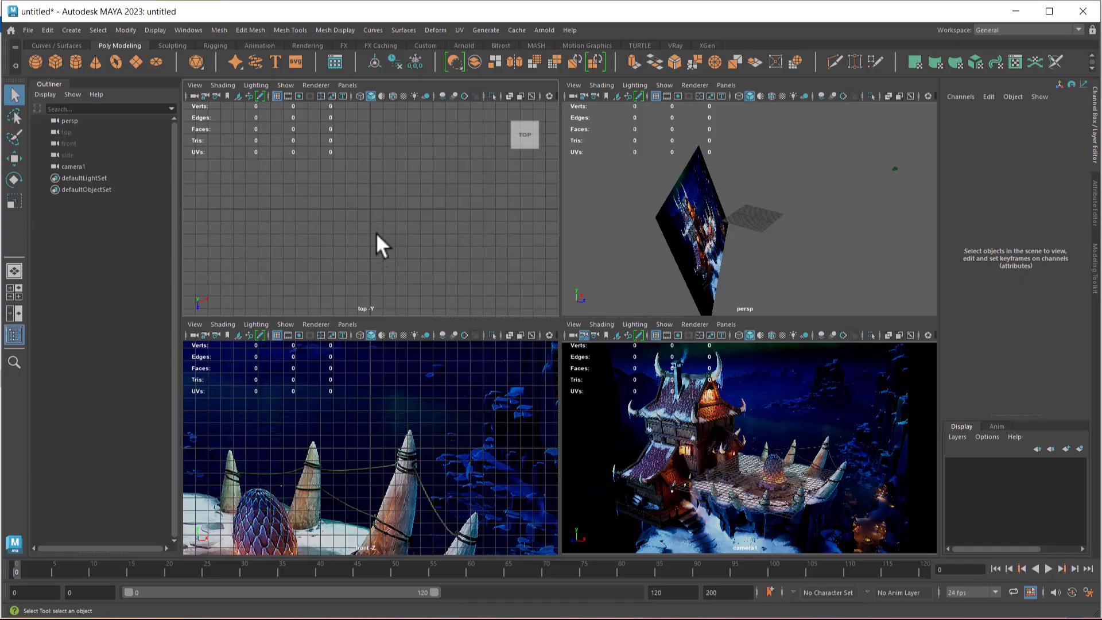
{"action": "right_click", "coordinate": [365, 216], "text": "shift"}
{"action": "left_click", "coordinate": [299, 200]}
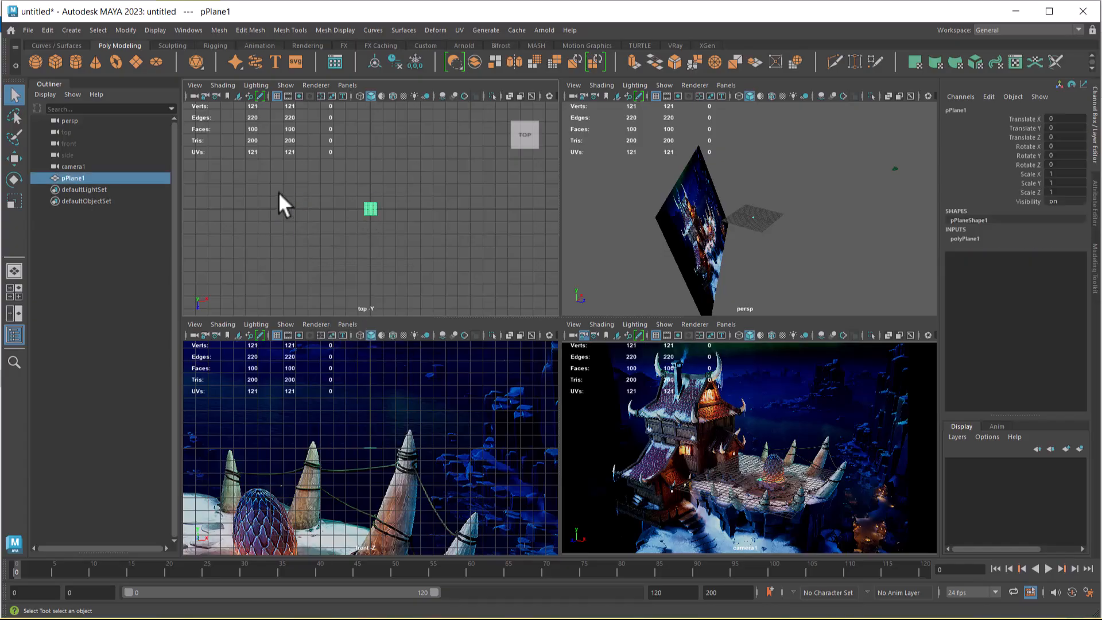
{"action": "key", "text": "r"}
{"action": "left_click_drag", "start_coordinate": [370, 209], "coordinate": [832, 481]}
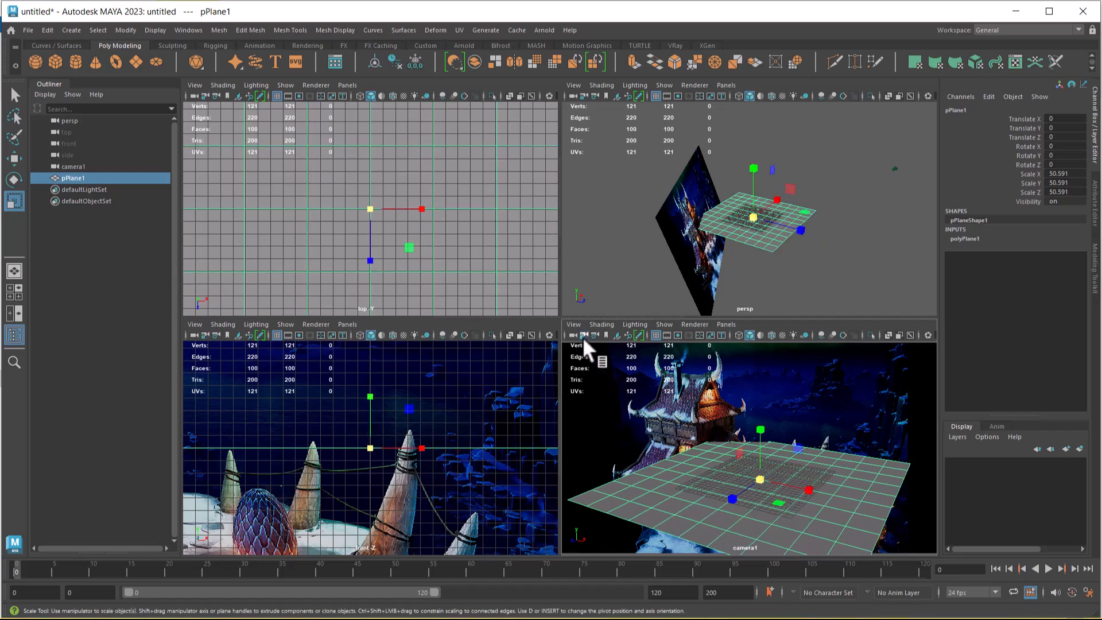
Orbit camera1 to a flatter angle over the polygon plane, return to the four-view layout and lock camera1.
{"action": "key", "text": "space"}
{"action": "left_click_drag", "start_coordinate": [631, 422], "coordinate": [598, 435], "text": "alt"}
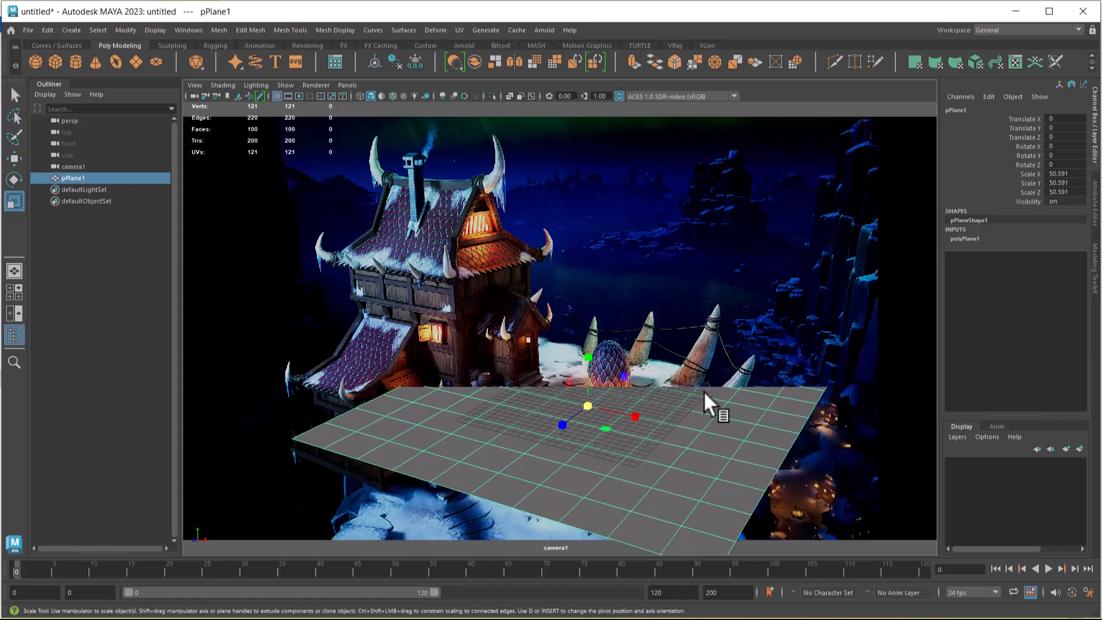
{"action": "key", "text": "space"}
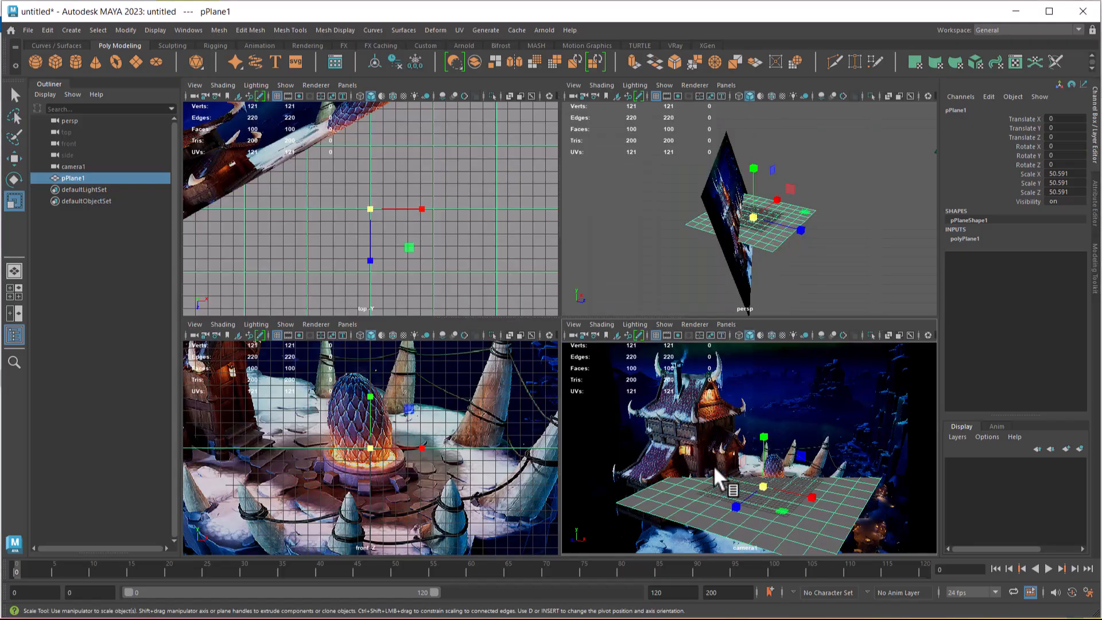
{"action": "left_click", "coordinate": [582, 335]}
View the image plane edge-on in the perspective view, then open the placement attributes of camera1's image plane.
{"action": "left_click_drag", "start_coordinate": [808, 243], "coordinate": [779, 274], "text": "alt"}
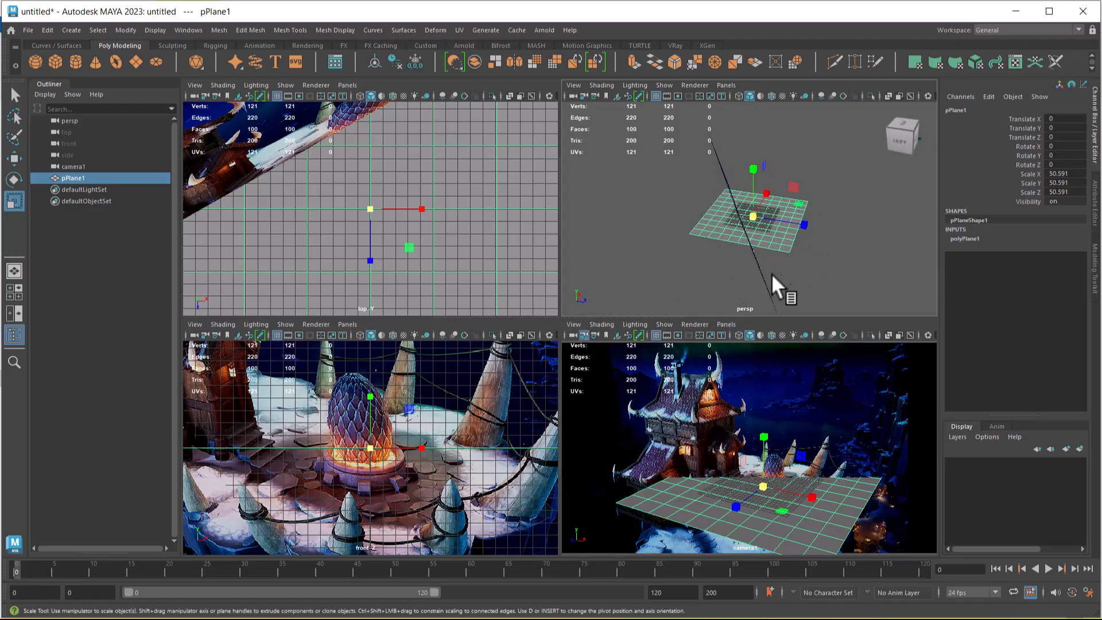
{"action": "left_click", "coordinate": [759, 264]}
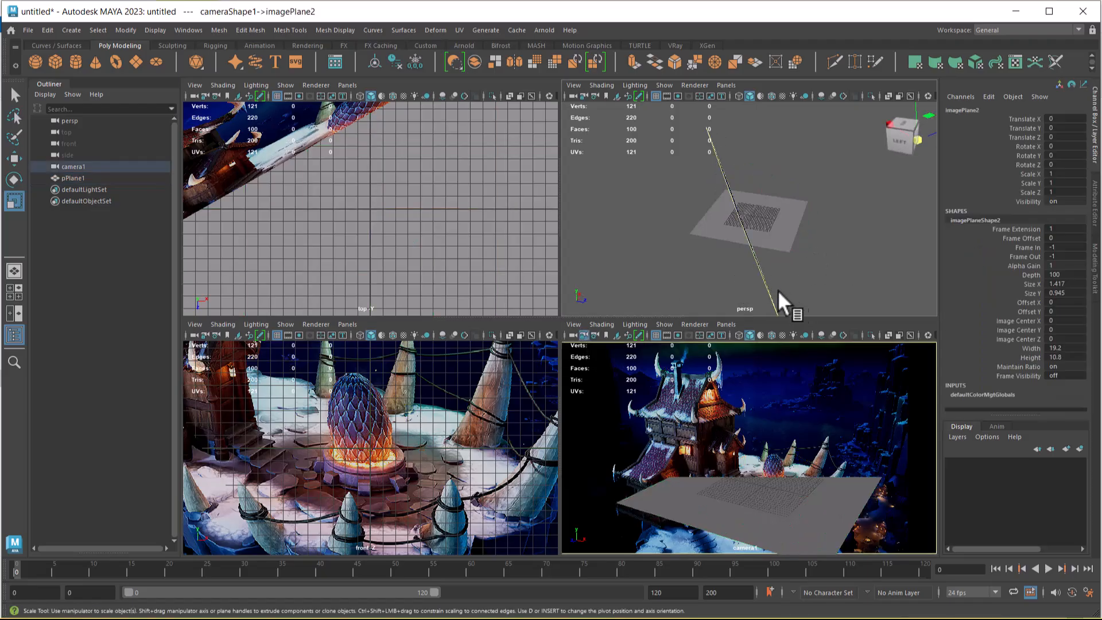
{"action": "left_click", "coordinate": [573, 335]}
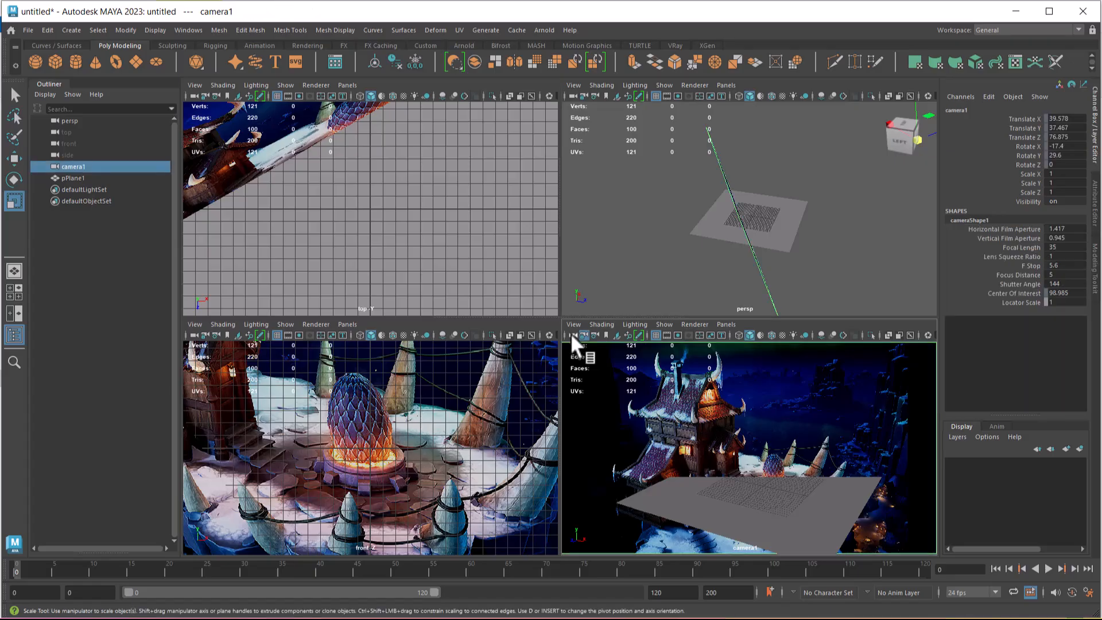
{"action": "key", "text": "ctrl+a"}
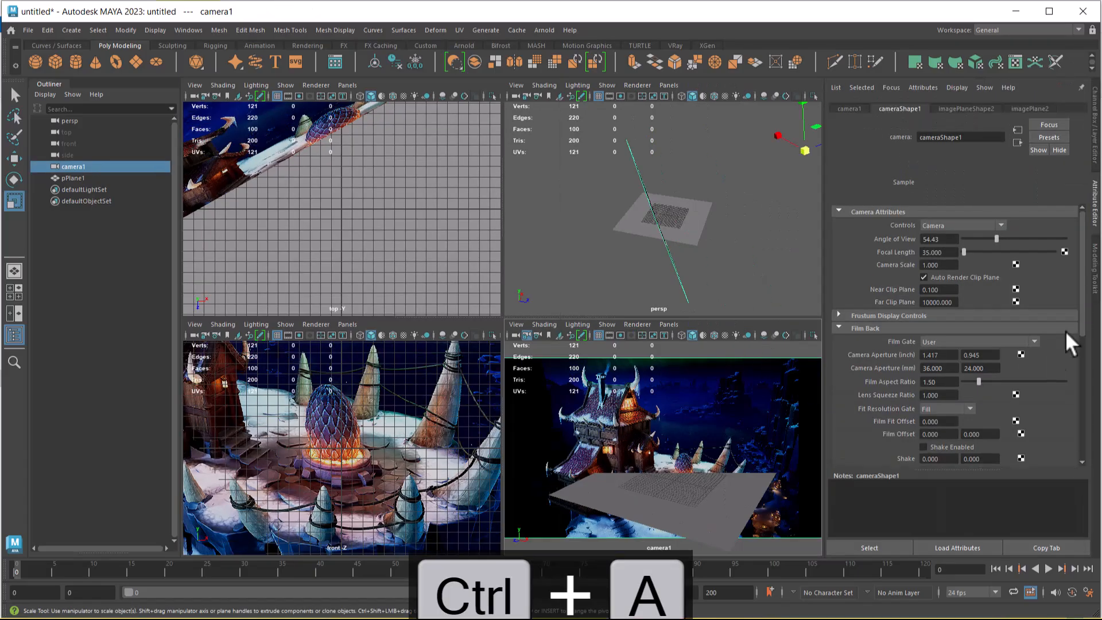
{"action": "left_click", "coordinate": [964, 108]}
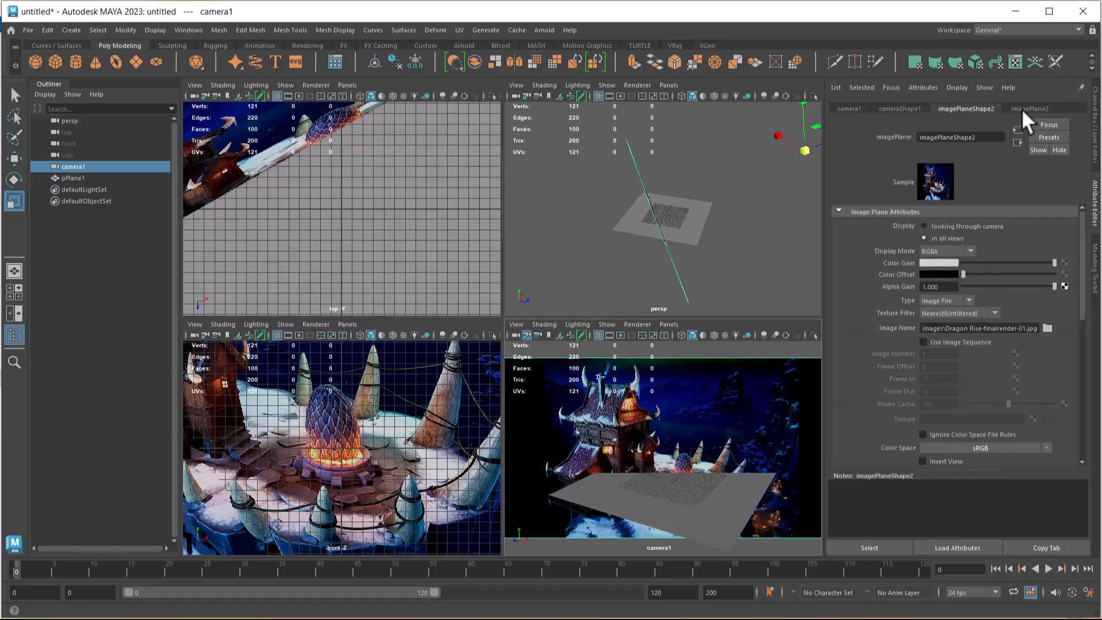
{"action": "scroll", "coordinate": [935, 409], "scroll_direction": "down", "scroll_amount": 4}
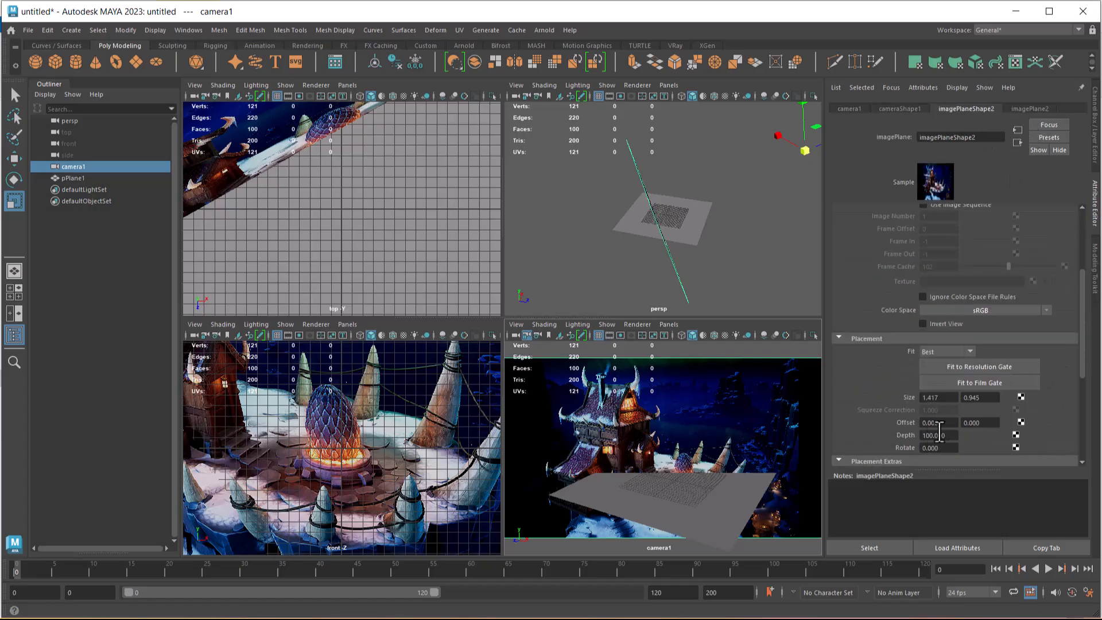
Set the depth of camera1's image plane to 500.
{"action": "left_click", "coordinate": [949, 436]}
{"action": "left_click_drag", "start_coordinate": [950, 439], "coordinate": [1097, 413], "text": "ctrl"}
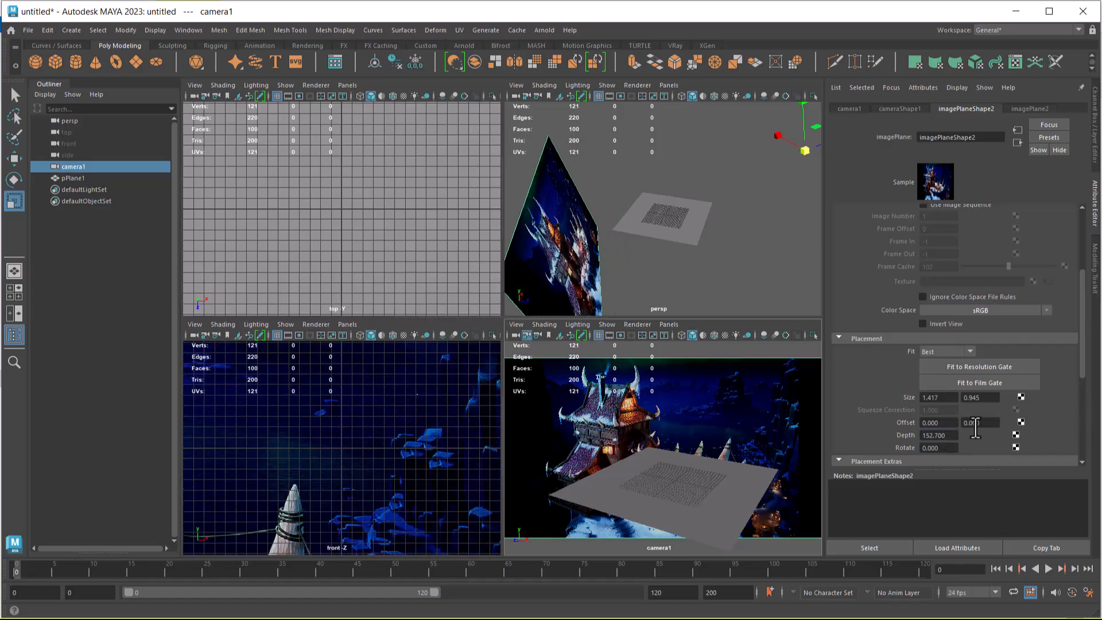
{"action": "double_click", "coordinate": [947, 435]}
{"action": "type", "text": "500"}
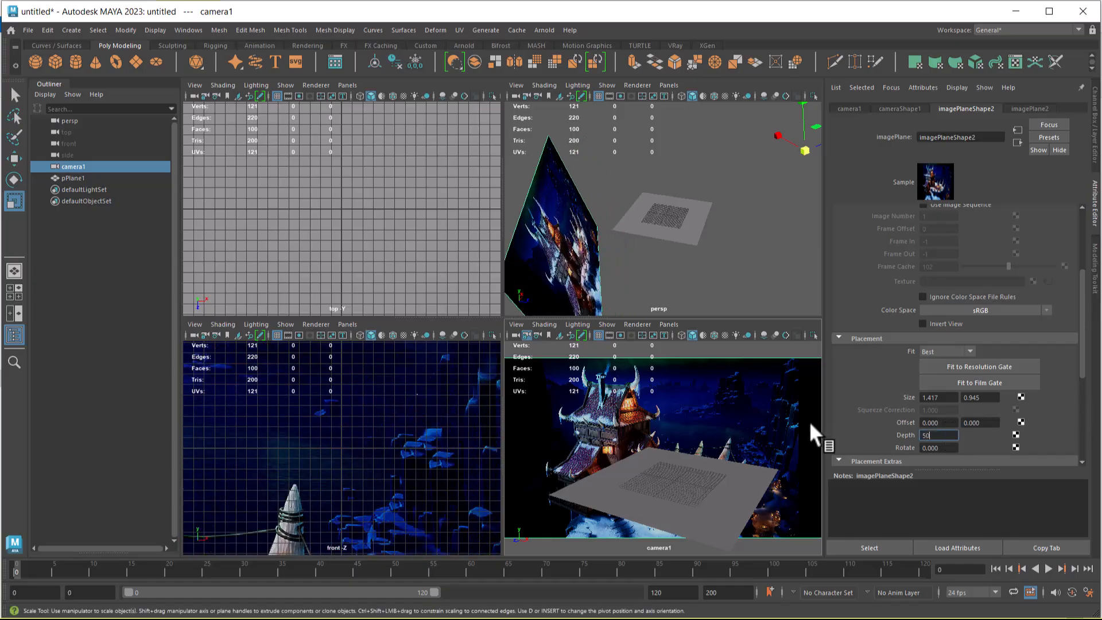
{"action": "key", "text": "Return"}
Enlarge the polygon plane in the camera1 view and zoom camera1 out, returning to the four-view layout.
{"action": "left_click", "coordinate": [659, 460]}
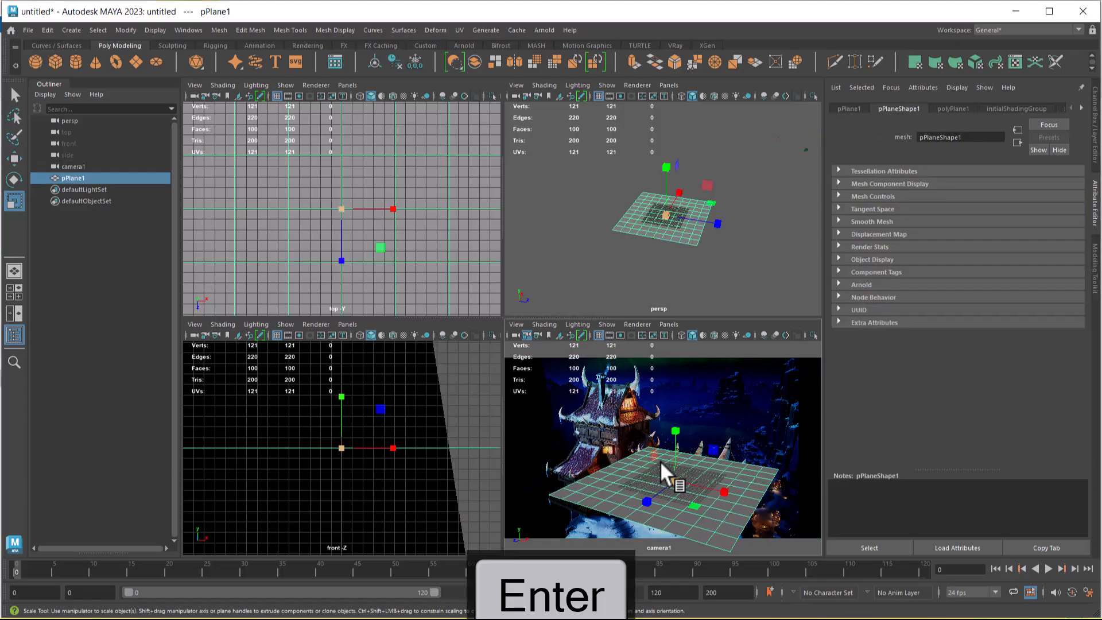
{"action": "key", "text": "space"}
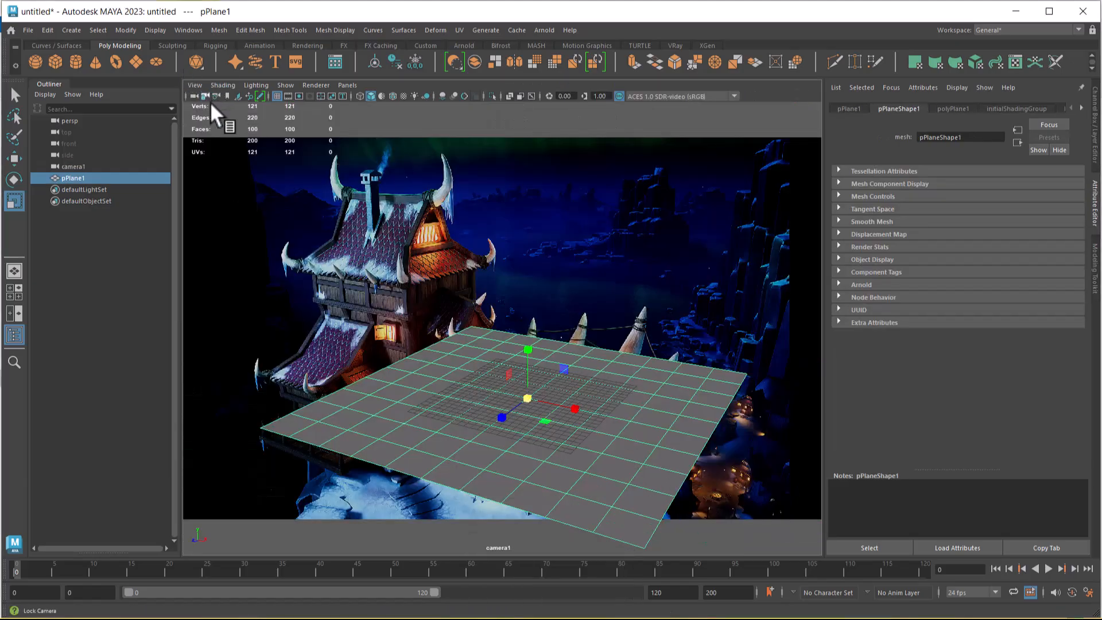
{"action": "left_click_drag", "start_coordinate": [570, 412], "coordinate": [636, 412]}
{"action": "right_click_drag", "start_coordinate": [636, 411], "coordinate": [539, 395], "text": "alt"}
{"action": "mouse_move", "coordinate": [539, 394]}
{"action": "middle_mouse_down", "text": "alt"}
{"action": "mouse_move", "coordinate": [554, 476]}
{"action": "mouse_move", "coordinate": [557, 403]}
{"action": "mouse_move", "coordinate": [529, 391]}
{"action": "middle_mouse_up", "text": "alt"}
{"action": "key", "text": "space"}
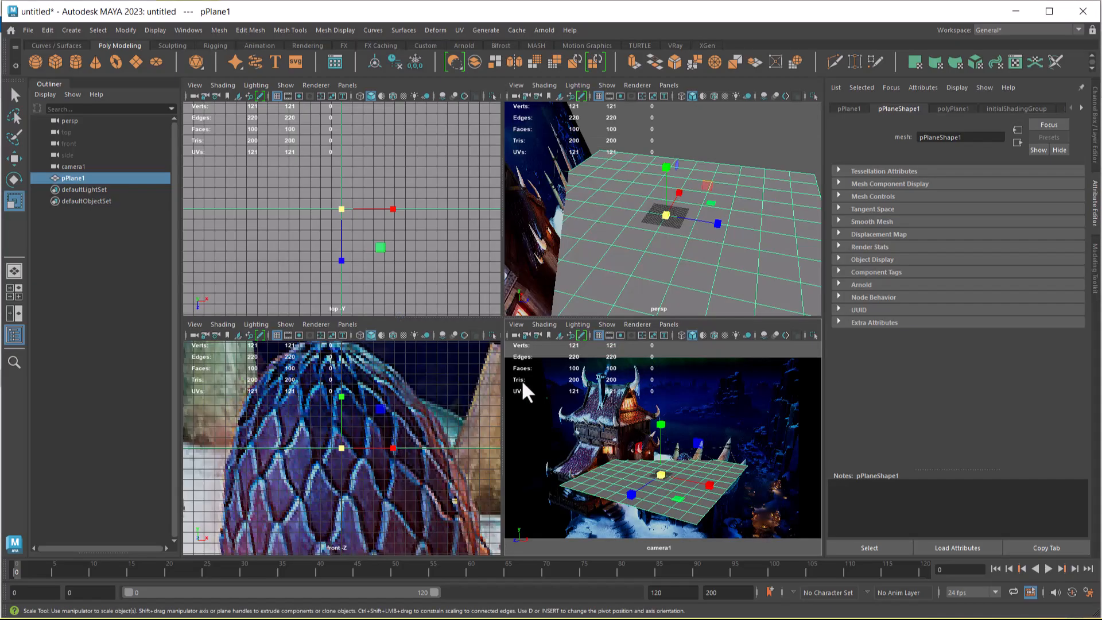
{"action": "mouse_move", "coordinate": [704, 238]}
{"action": "left_mouse_down", "text": "alt"}
{"action": "mouse_move", "coordinate": [710, 224]}
{"action": "mouse_move", "coordinate": [691, 252]}
{"action": "left_mouse_up", "text": "alt"}
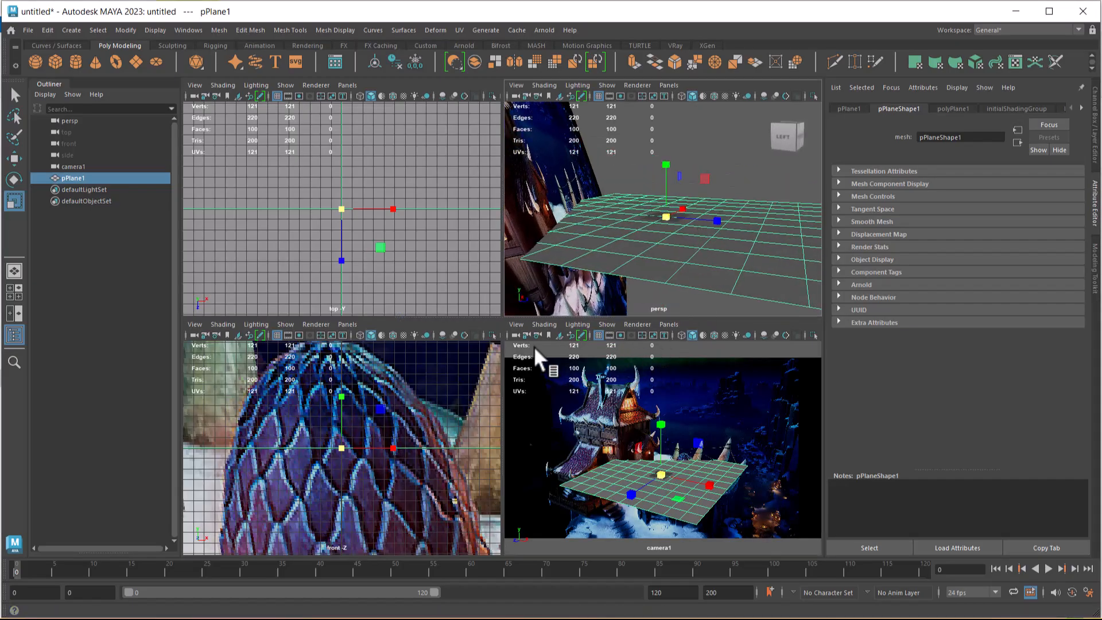
Examine camera1's attributes and its image plane's placement, coverage and transform settings.
{"action": "left_click", "coordinate": [515, 337]}
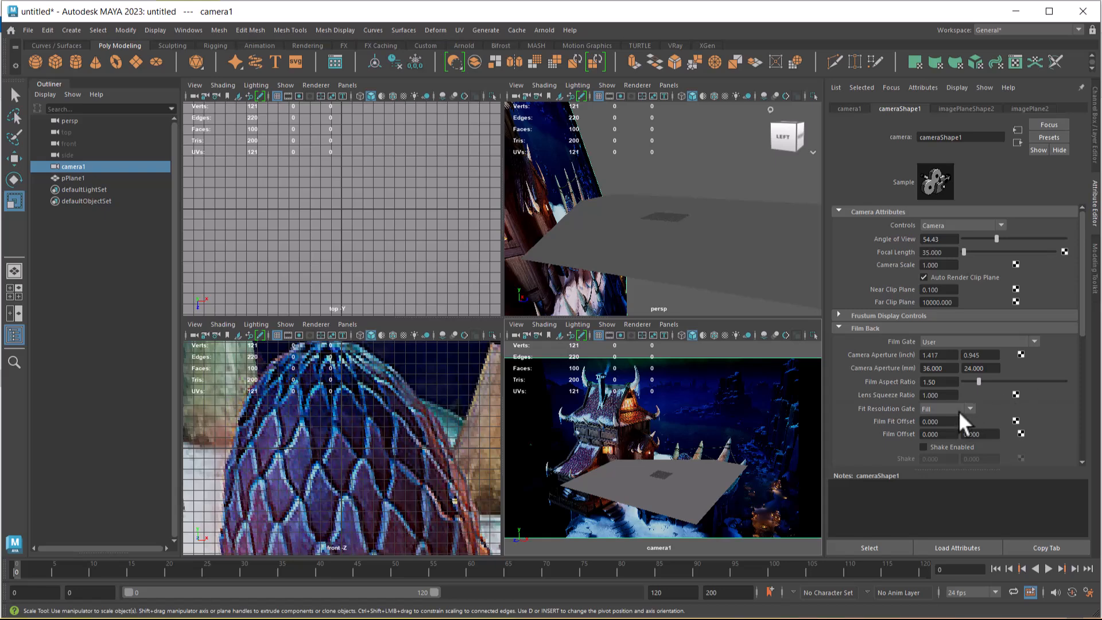
{"action": "scroll", "coordinate": [1008, 379], "scroll_direction": "down", "scroll_amount": 3}
{"action": "scroll", "coordinate": [1009, 379], "scroll_direction": "down", "scroll_amount": 4}
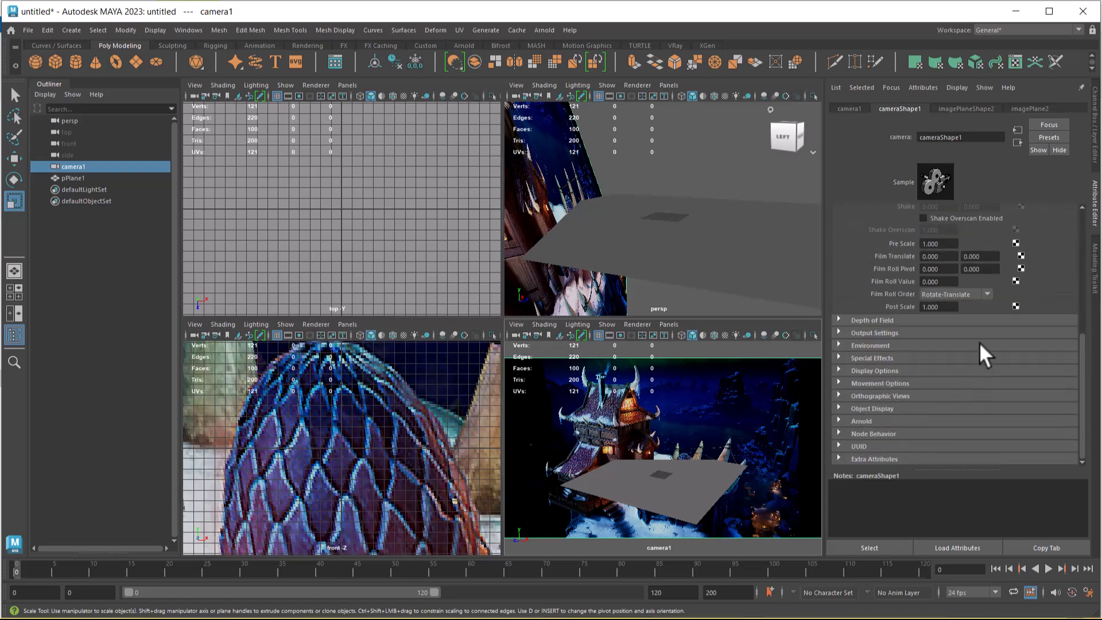
{"action": "scroll", "coordinate": [983, 225], "scroll_direction": "up", "scroll_amount": 4}
{"action": "left_click", "coordinate": [967, 108]}
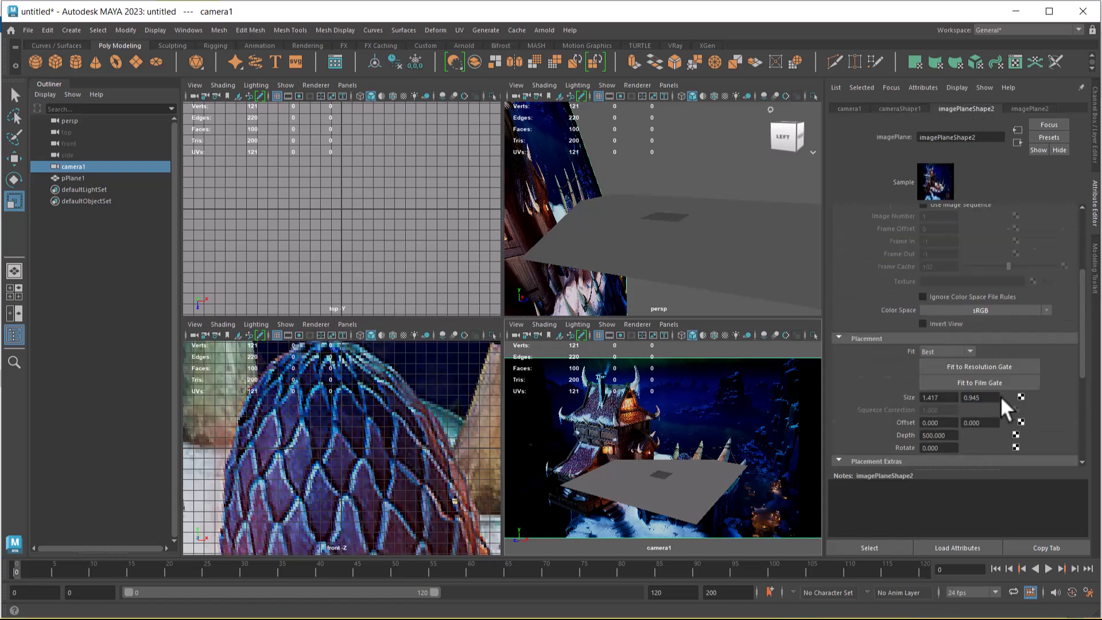
{"action": "scroll", "coordinate": [1001, 396], "scroll_direction": "down", "scroll_amount": 2}
{"action": "scroll", "coordinate": [1022, 365], "scroll_direction": "down", "scroll_amount": 2}
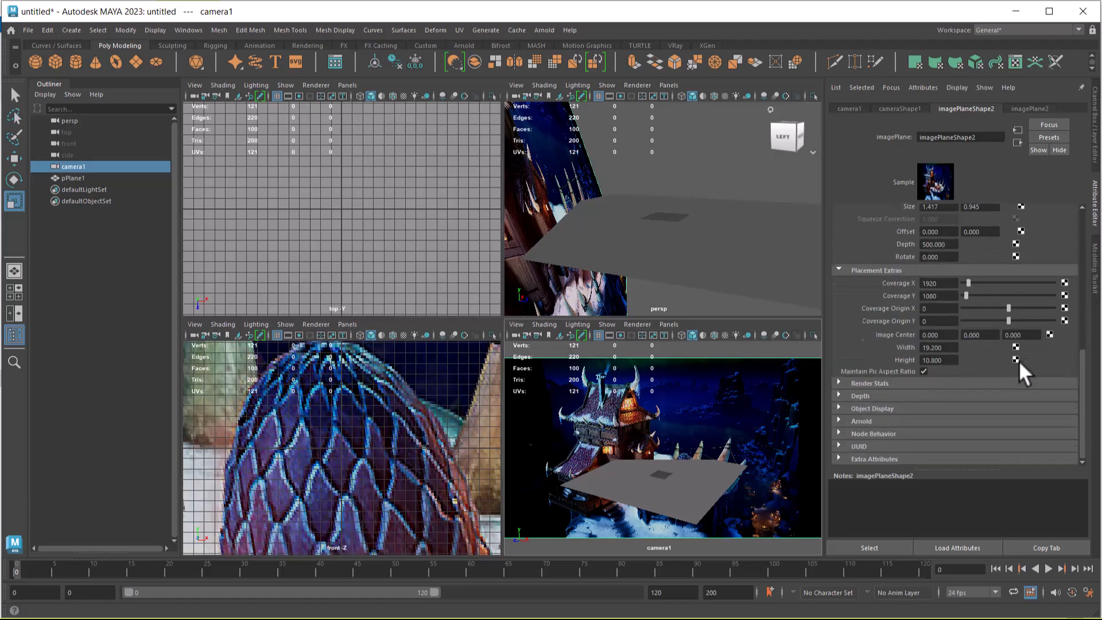
{"action": "scroll", "coordinate": [1016, 361], "scroll_direction": "up", "scroll_amount": 4}
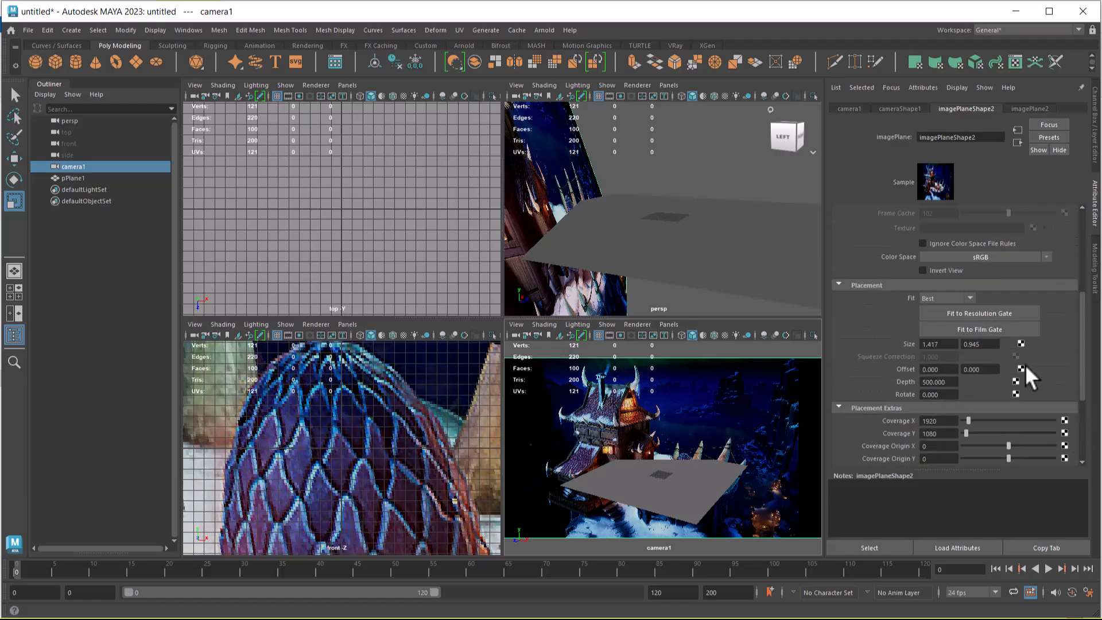
{"action": "scroll", "coordinate": [1026, 367], "scroll_direction": "down", "scroll_amount": 2}
{"action": "left_click", "coordinate": [1031, 107]}
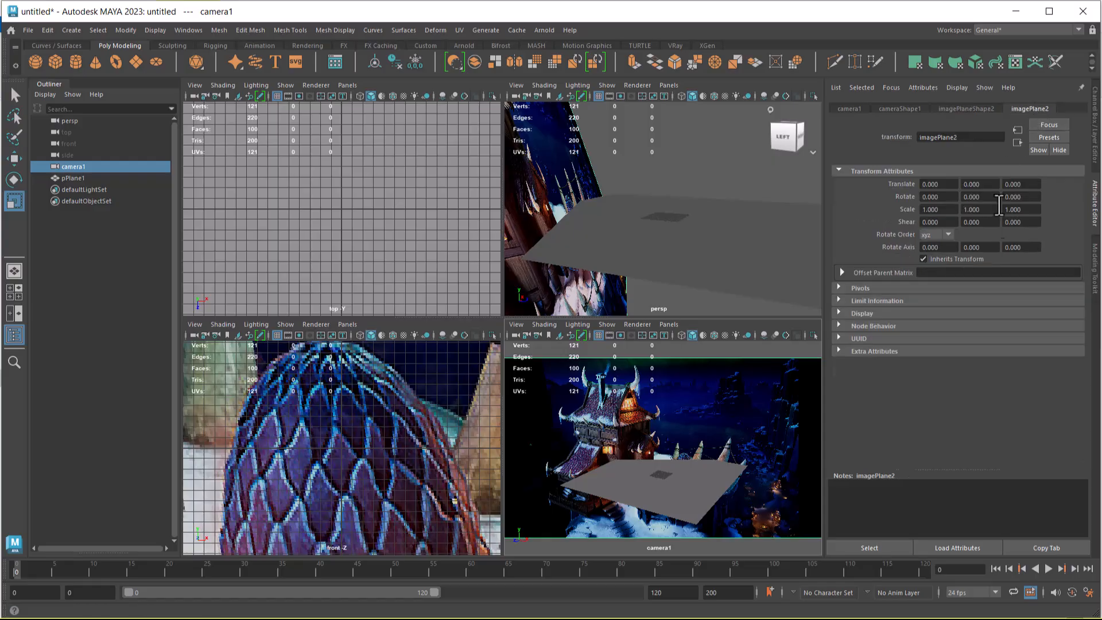
{"action": "left_click", "coordinate": [977, 107]}
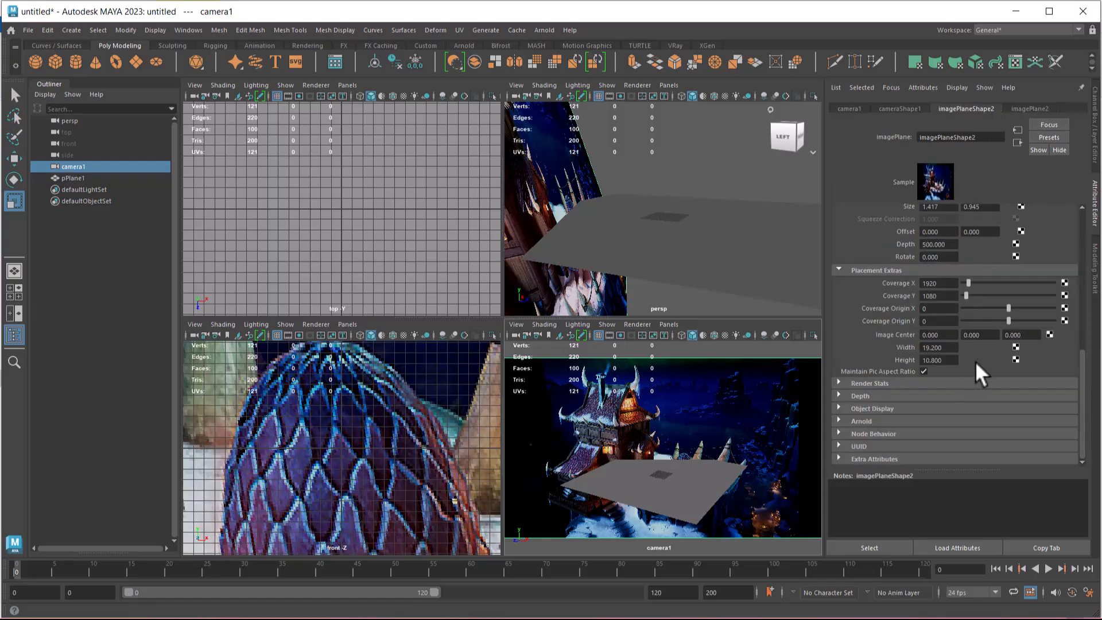
{"action": "scroll", "coordinate": [975, 361], "scroll_direction": "up", "scroll_amount": 2}
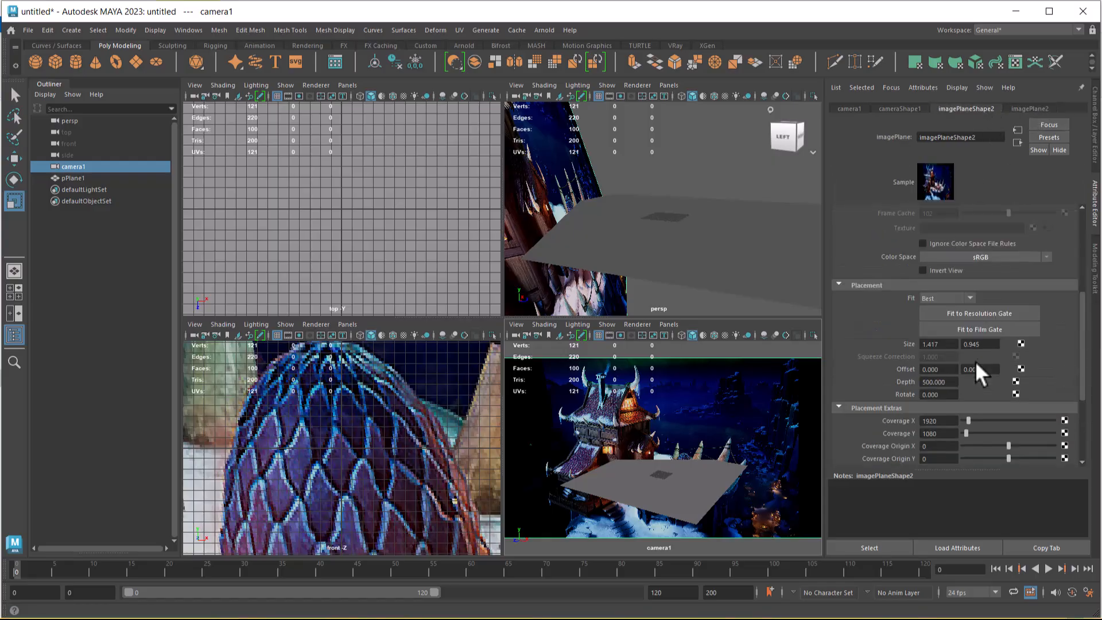
Set the depth of camera1's image plane to 1000.
{"action": "left_click_drag", "start_coordinate": [938, 382], "coordinate": [974, 382], "text": "ctrl"}
{"action": "left_click", "coordinate": [949, 382]}
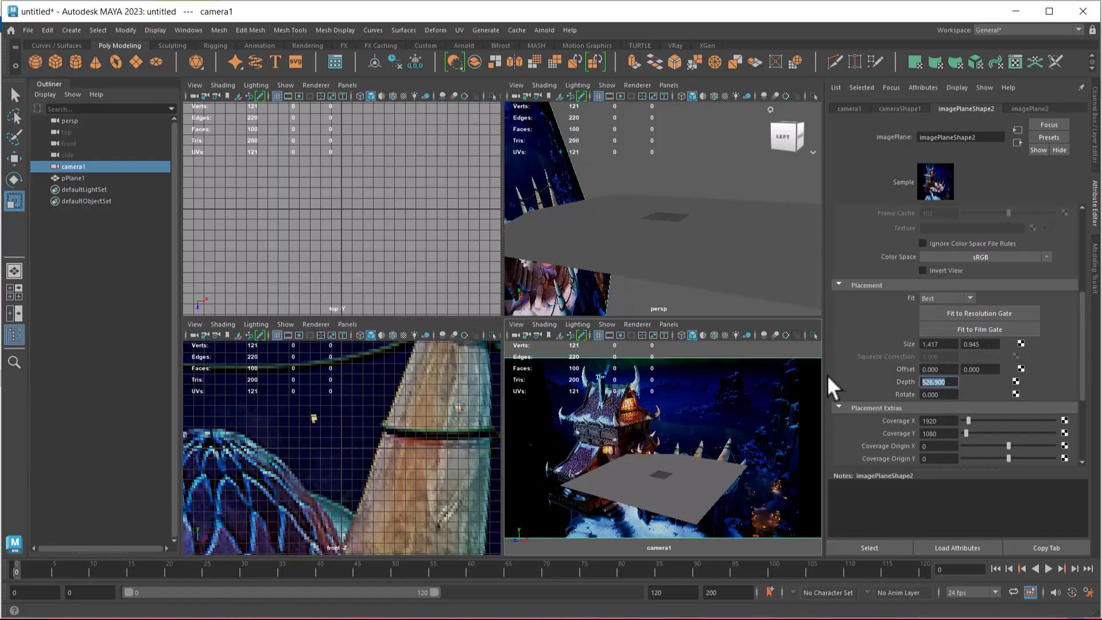
{"action": "type", "text": "1000"}
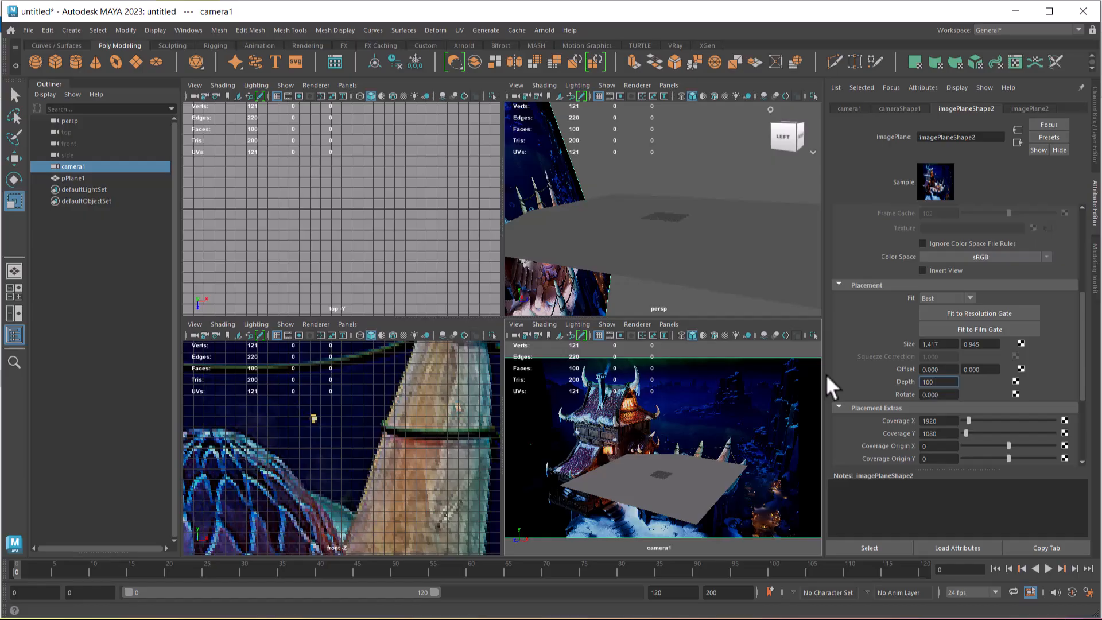
{"action": "key", "text": "Return"}
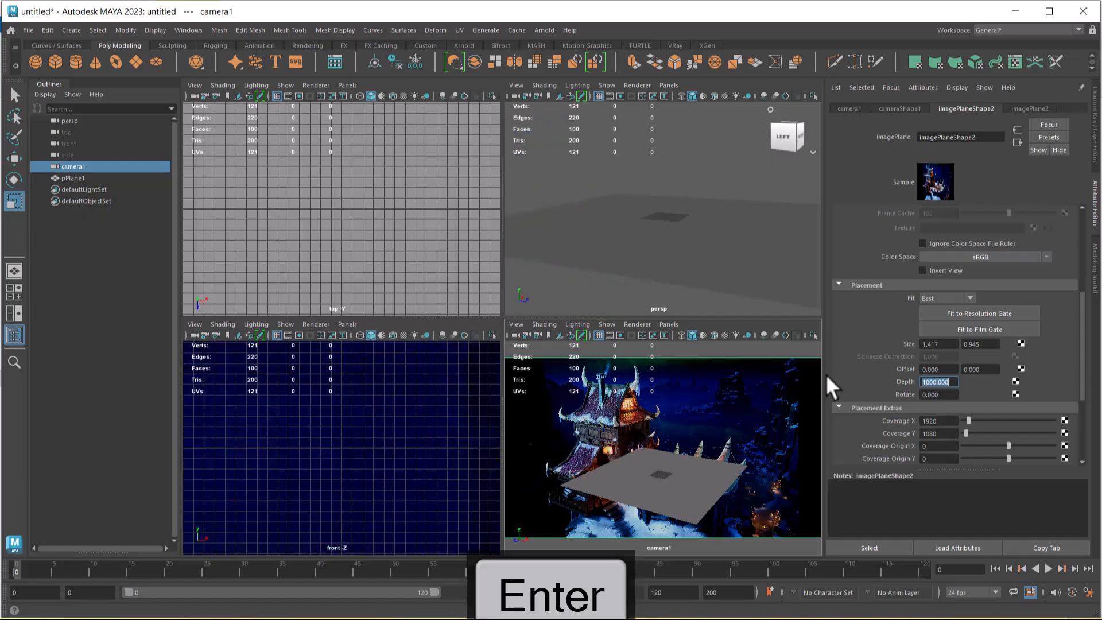
Maximize the camera1 view, lock the camera, switch the view to wireframe display and select the polygon plane.
{"action": "left_click", "coordinate": [749, 483]}
{"action": "key", "text": "space"}
{"action": "left_click", "coordinate": [204, 96]}
{"action": "key", "text": "4"}
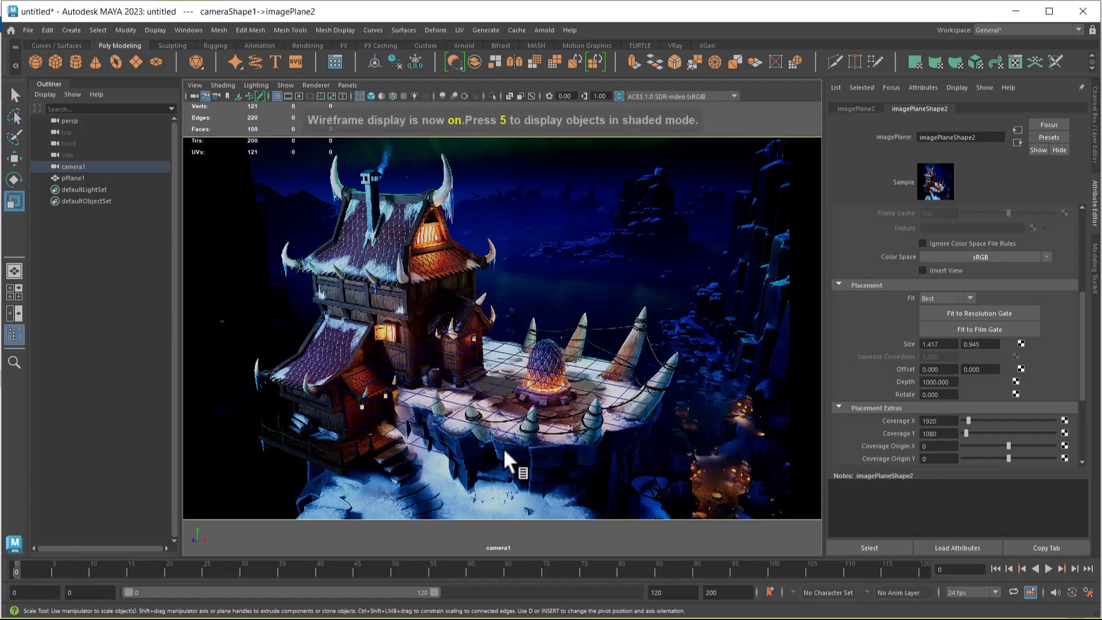
{"action": "left_click", "coordinate": [525, 390]}
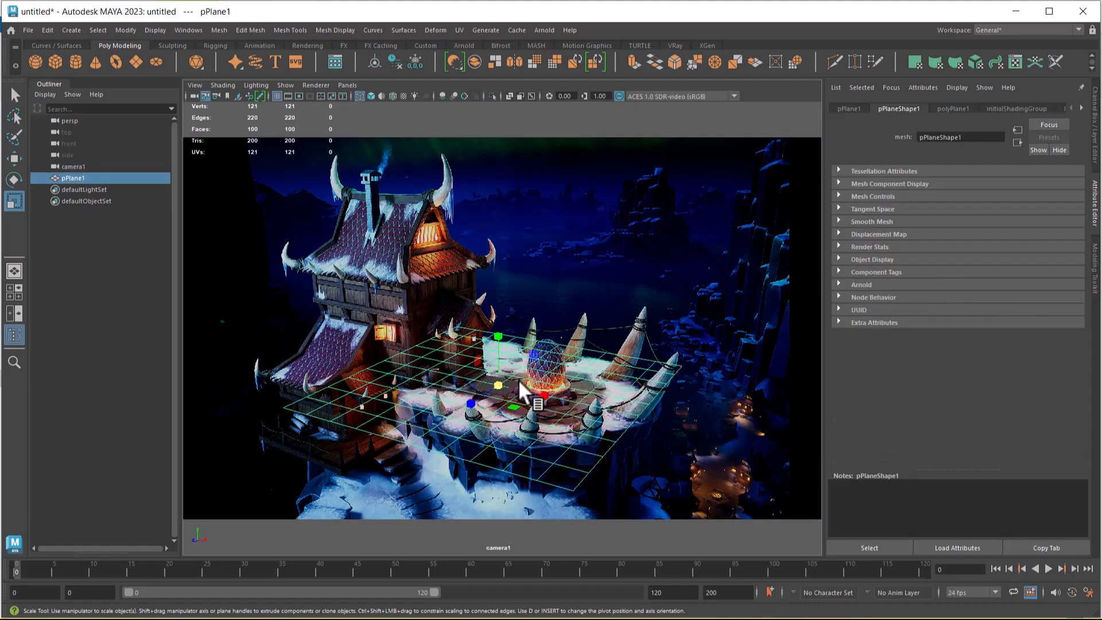
Create a polygon cube at the origin, activate the Move tool and return to the four-view layout.
{"action": "left_click", "coordinate": [51, 59]}
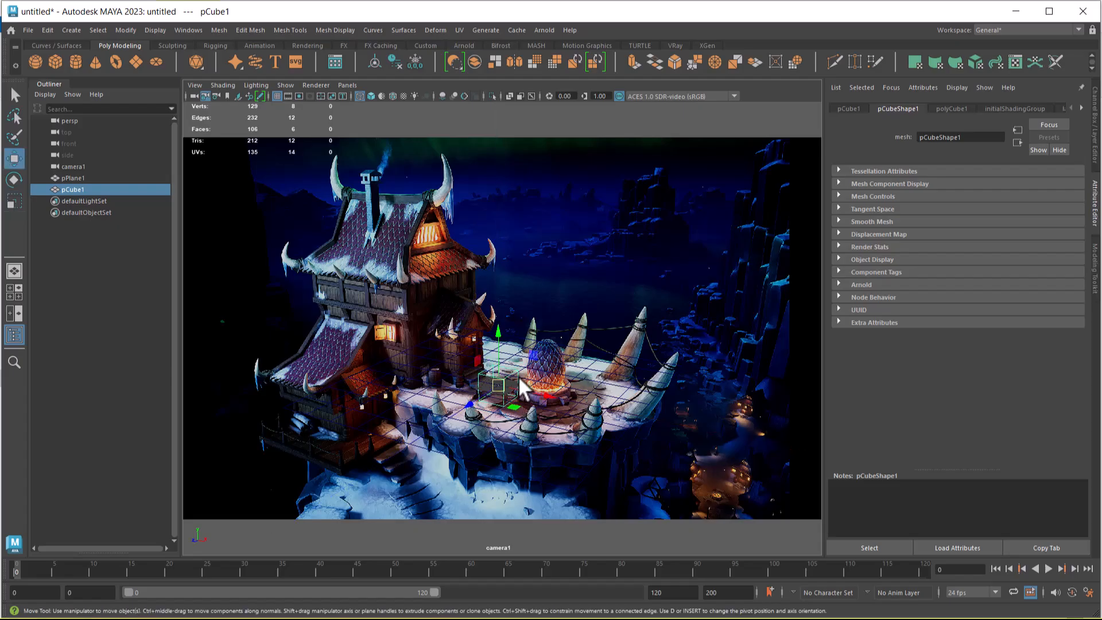
{"action": "key", "text": "w"}
{"action": "key", "text": "space"}
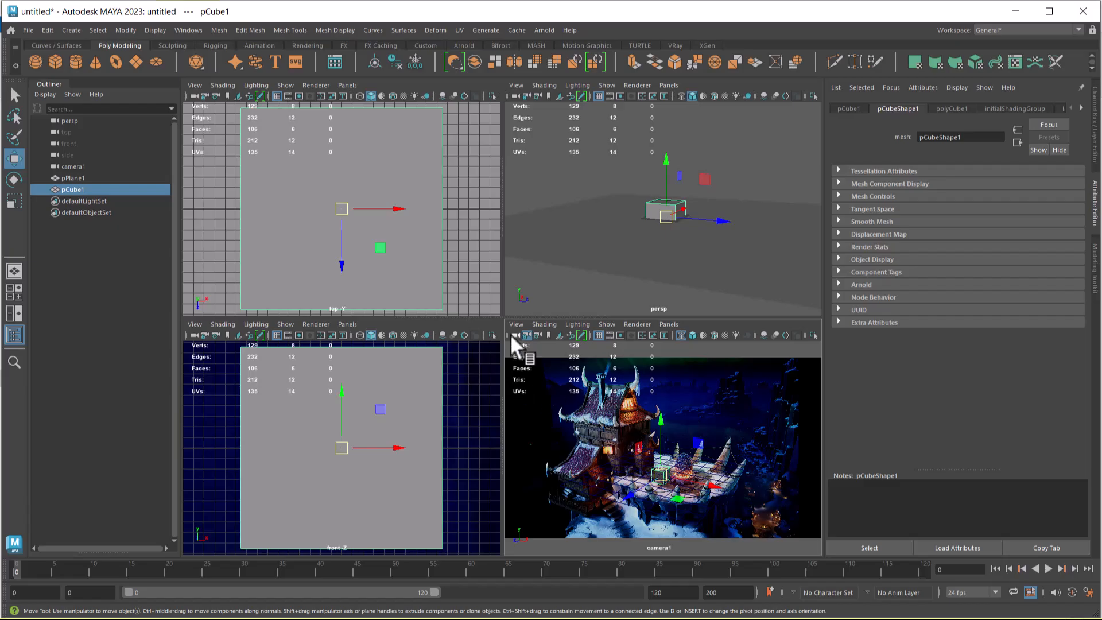
Shift the cube slightly along negative X and raise it onto the plane, undoing the free move made in the camera1 view.
{"action": "scroll", "coordinate": [401, 474], "scroll_direction": "down", "scroll_amount": 14}
{"action": "middle_click_drag", "start_coordinate": [422, 495], "coordinate": [374, 459], "text": "alt"}
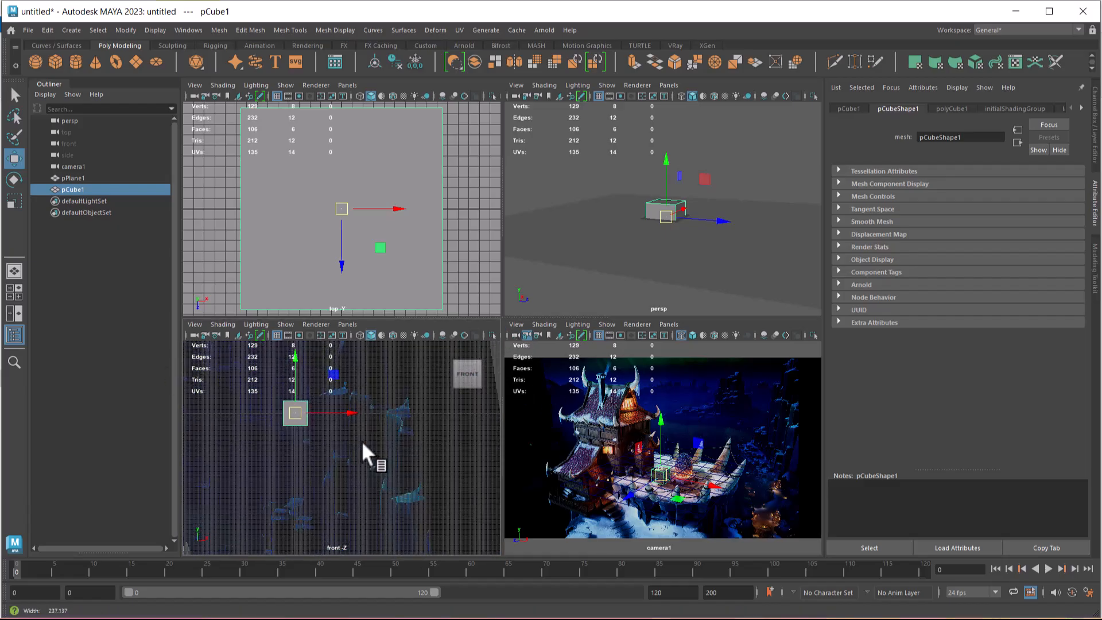
{"action": "right_click_drag", "start_coordinate": [374, 459], "coordinate": [353, 458], "text": "alt"}
{"action": "middle_click_drag", "start_coordinate": [352, 458], "coordinate": [388, 478], "text": "alt"}
{"action": "right_click_drag", "start_coordinate": [391, 473], "coordinate": [450, 499], "text": "alt"}
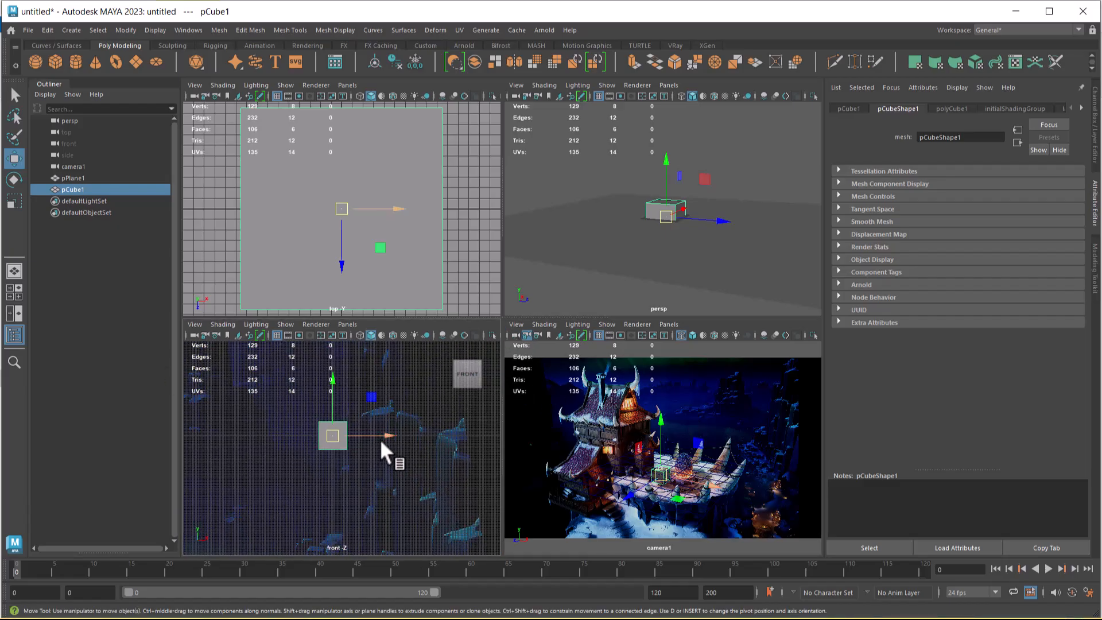
{"action": "left_click_drag", "start_coordinate": [388, 432], "coordinate": [385, 432]}
{"action": "left_click_drag", "start_coordinate": [658, 423], "coordinate": [665, 453]}
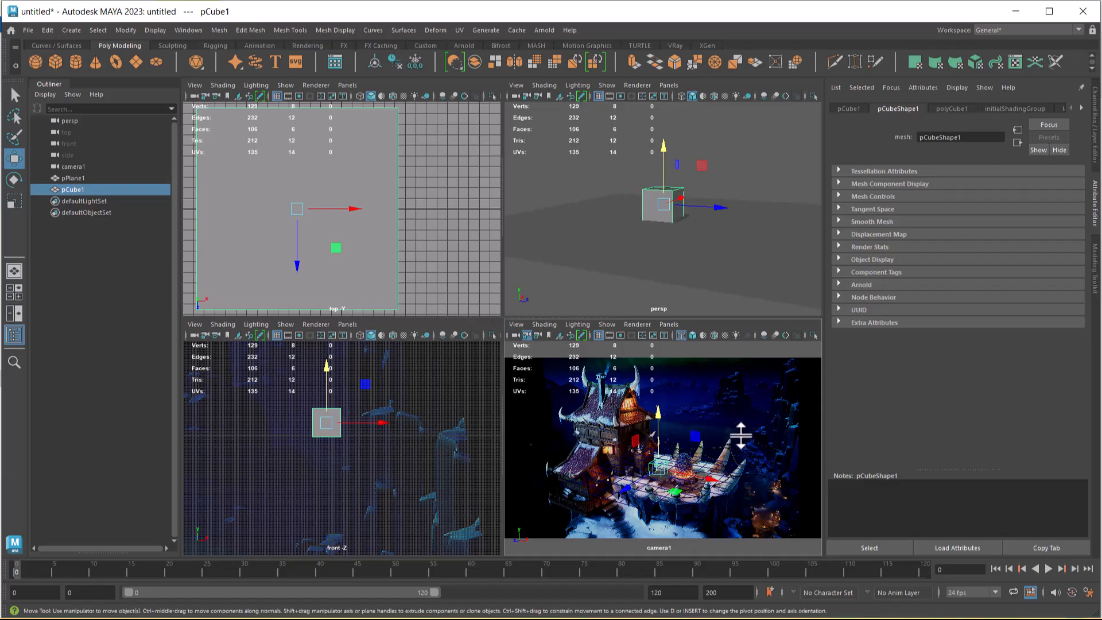
{"action": "left_click_drag", "start_coordinate": [692, 437], "coordinate": [644, 481]}
{"action": "key", "text": "ctrl+z"}
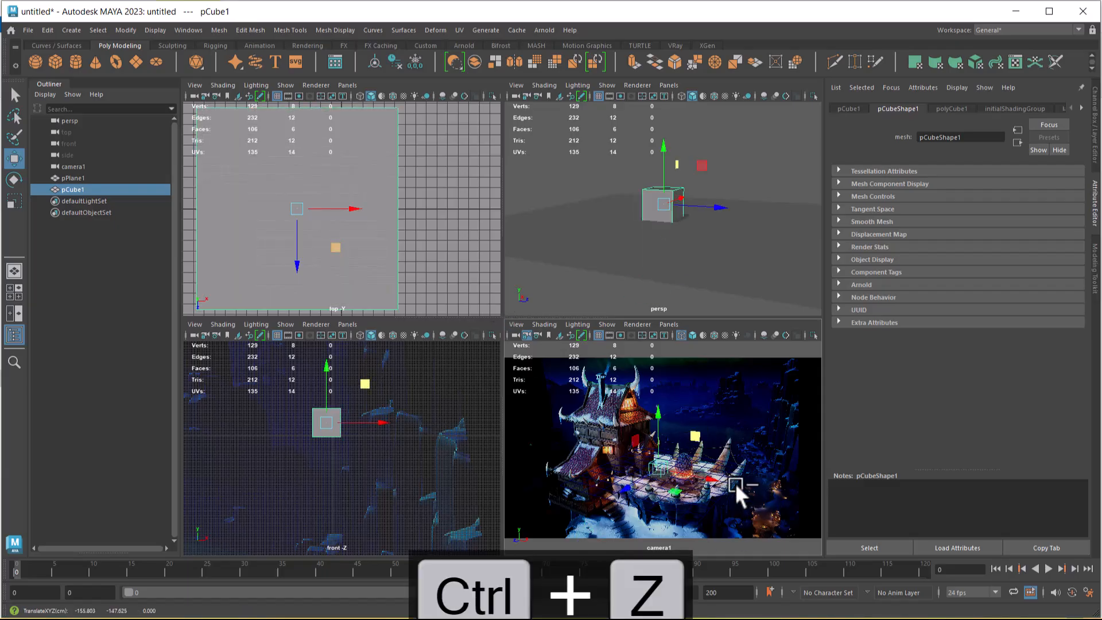
Reselect the cube in the front view and move it further along negative X toward the house.
{"action": "left_click", "coordinate": [338, 433]}
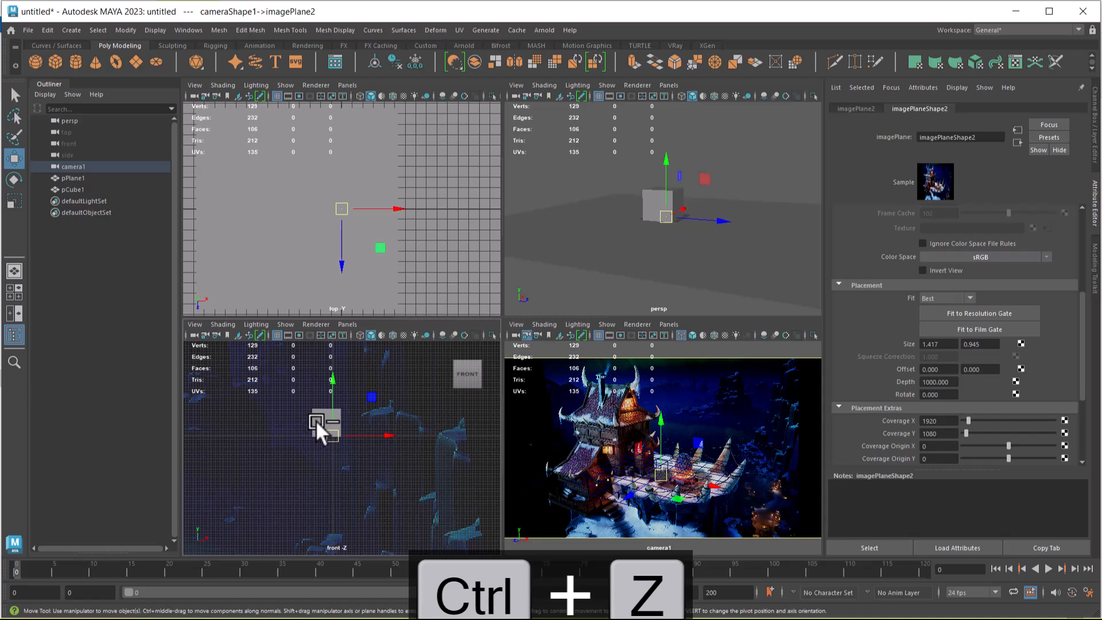
{"action": "left_click", "coordinate": [329, 424]}
{"action": "left_click_drag", "start_coordinate": [330, 422], "coordinate": [365, 475]}
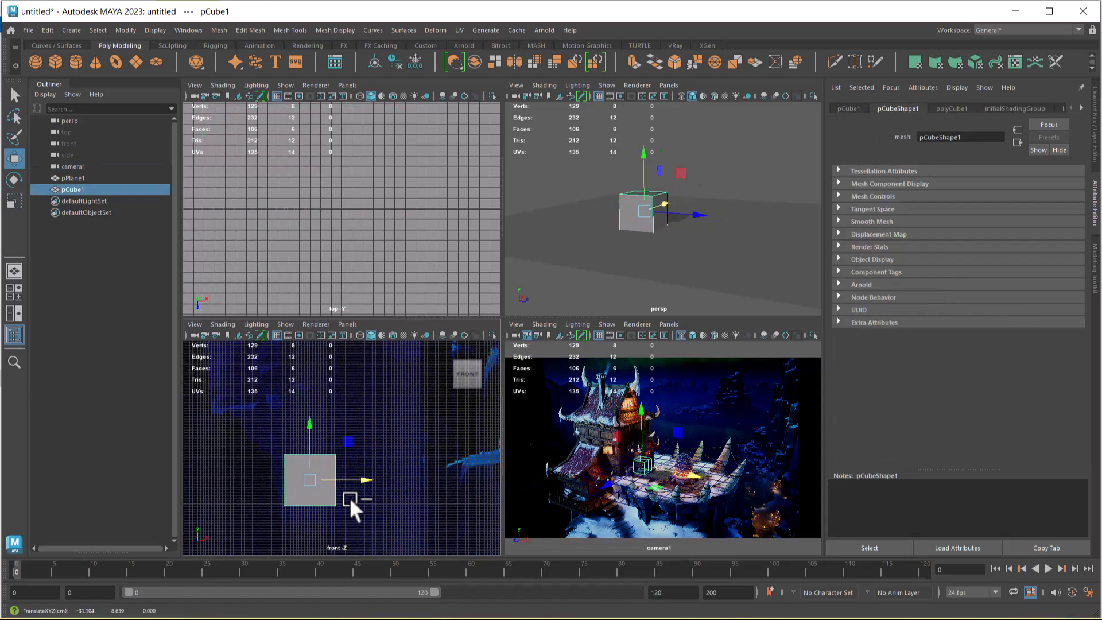
Move the cube's pivot to the centre of its bottom edge in the front view.
{"action": "middle_click_drag", "start_coordinate": [338, 492], "coordinate": [347, 474], "text": "alt"}
{"action": "right_click_drag", "start_coordinate": [346, 471], "coordinate": [364, 495], "text": "alt"}
{"action": "key", "text": "d"}
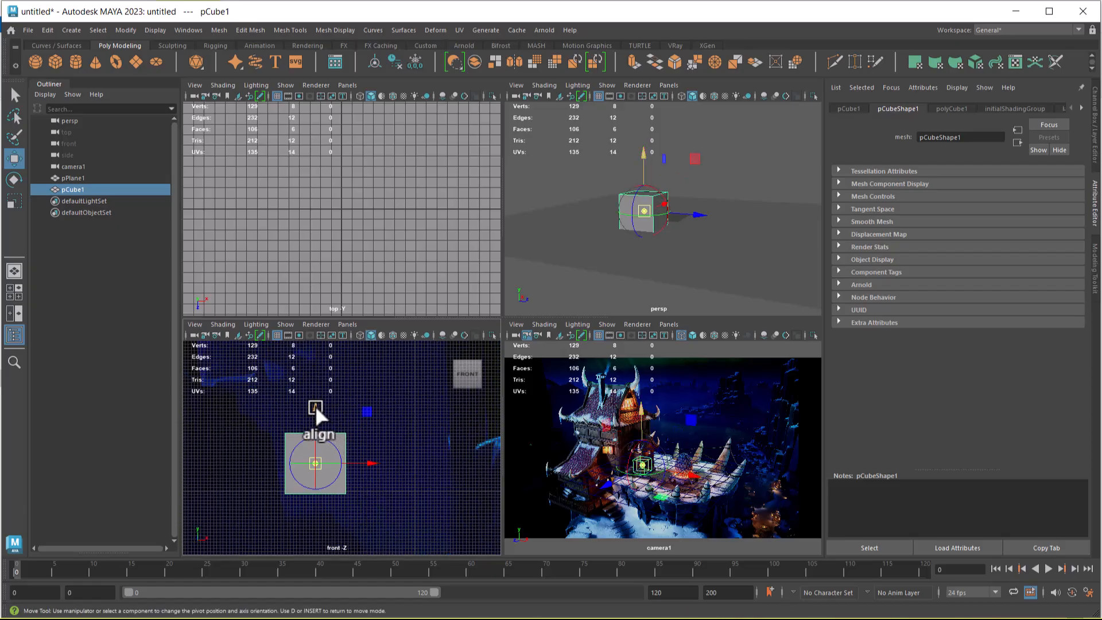
{"action": "left_click", "coordinate": [317, 435]}
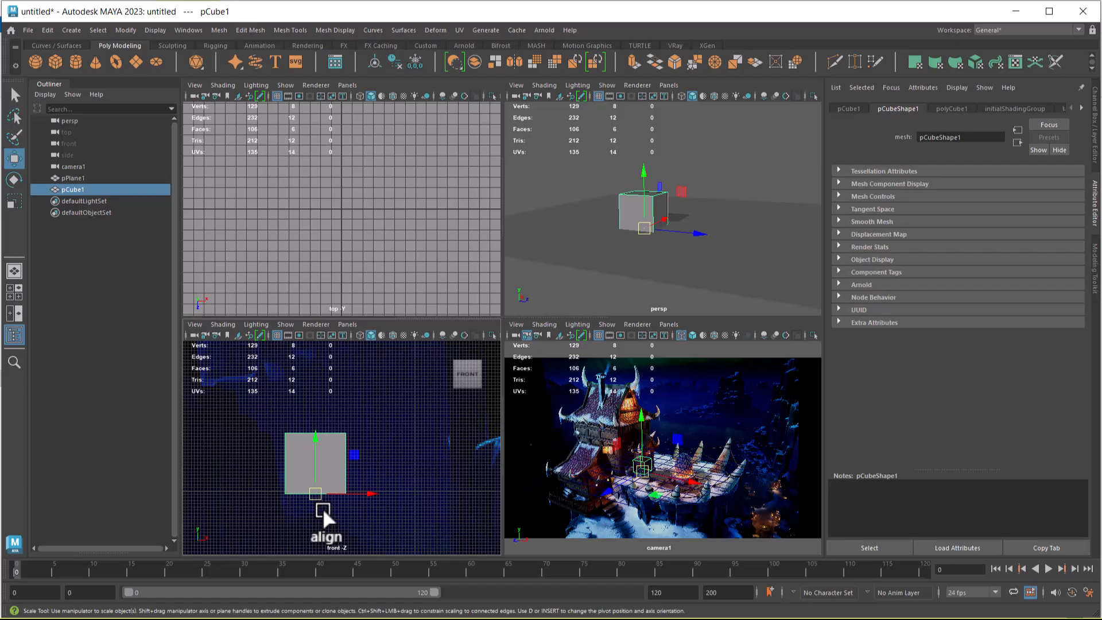
Scale the cube up uniformly from its base and move it along negative X toward the house.
{"action": "key", "text": "r"}
{"action": "left_click_drag", "start_coordinate": [315, 494], "coordinate": [439, 483]}
{"action": "key", "text": "w"}
{"action": "left_click_drag", "start_coordinate": [367, 492], "coordinate": [222, 480]}
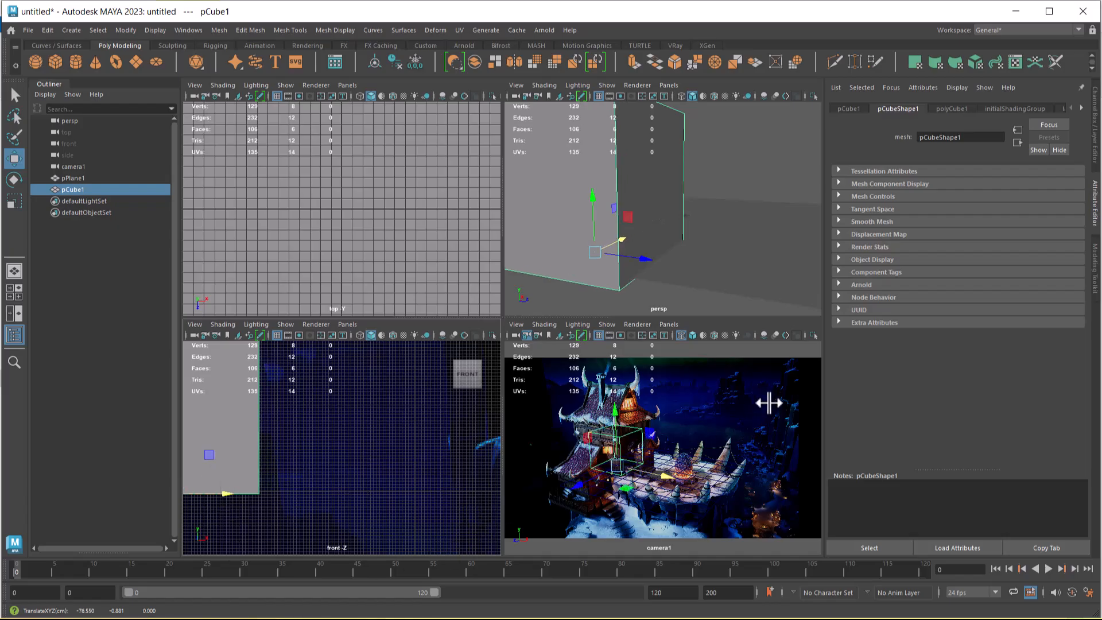
Fine-tune the enlarged cube's X position in the front view, checking its placement against the plane in perspective.
{"action": "right_click_drag", "start_coordinate": [315, 509], "coordinate": [255, 481], "text": "alt"}
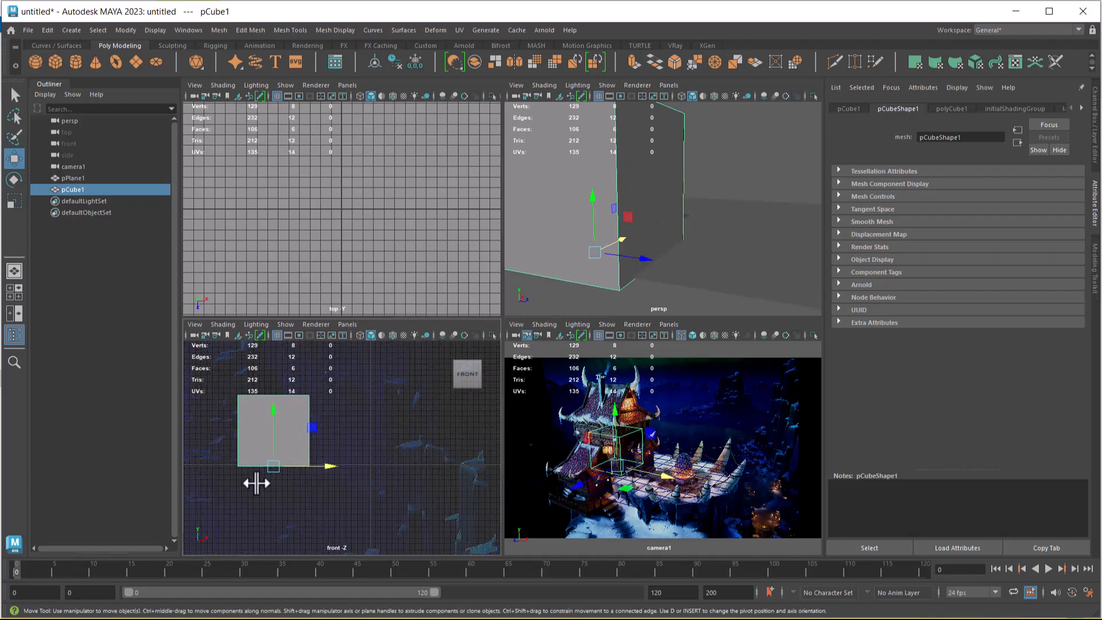
{"action": "middle_click_drag", "start_coordinate": [275, 486], "coordinate": [365, 494], "text": "alt"}
{"action": "left_click_drag", "start_coordinate": [412, 481], "coordinate": [401, 476]}
{"action": "left_click_drag", "start_coordinate": [413, 475], "coordinate": [412, 475]}
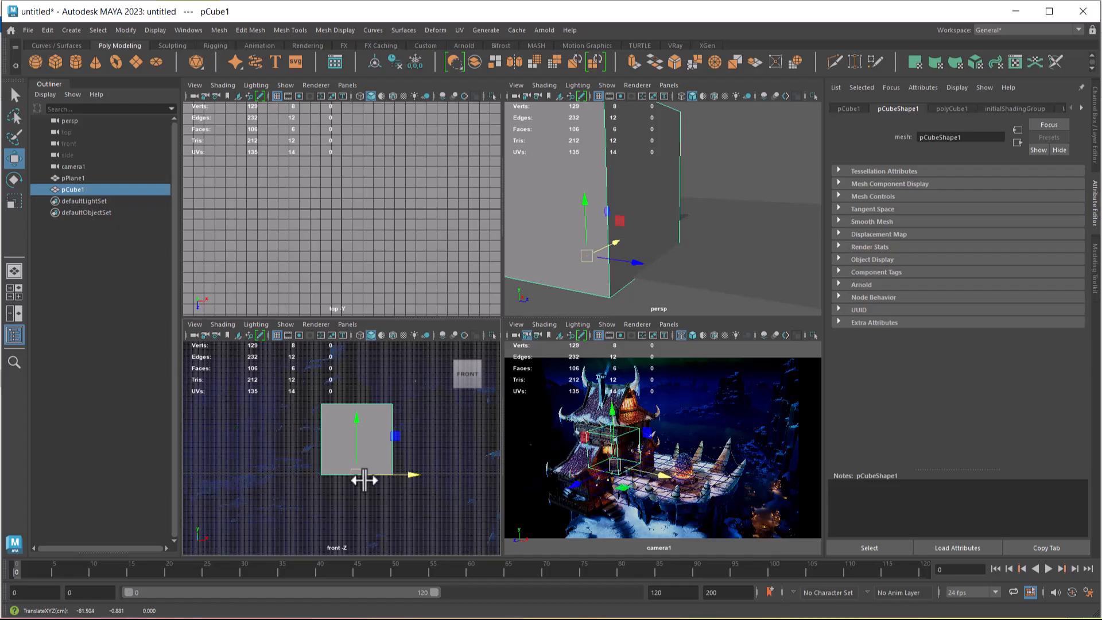
{"action": "key", "text": "a"}
{"action": "left_click_drag", "start_coordinate": [683, 205], "coordinate": [707, 263], "text": "alt"}
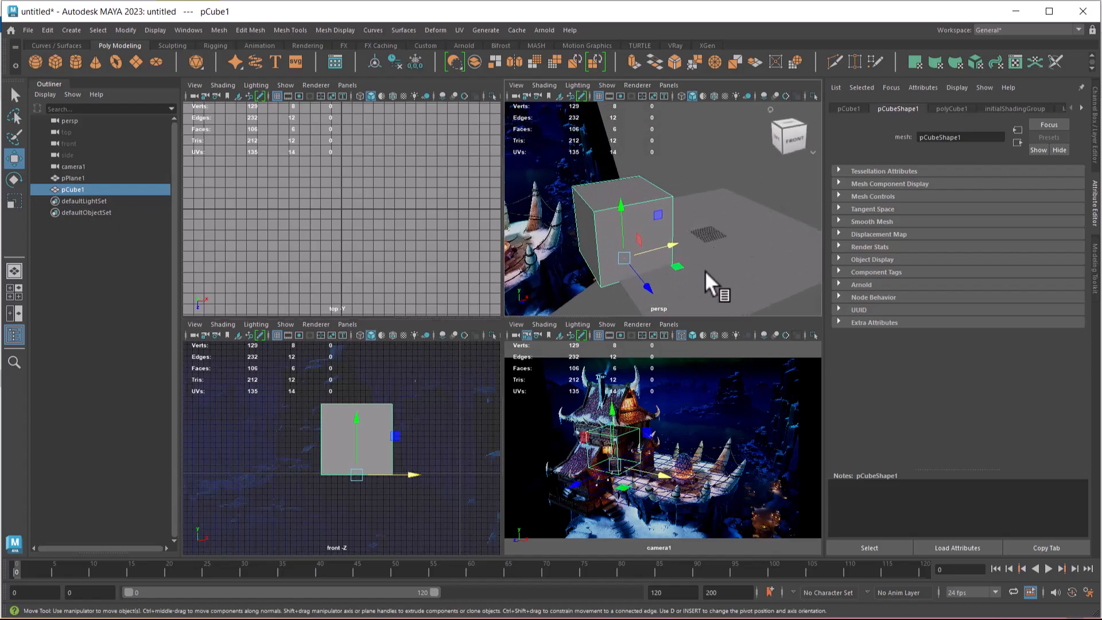
{"action": "left_click_drag", "start_coordinate": [413, 475], "coordinate": [411, 473]}
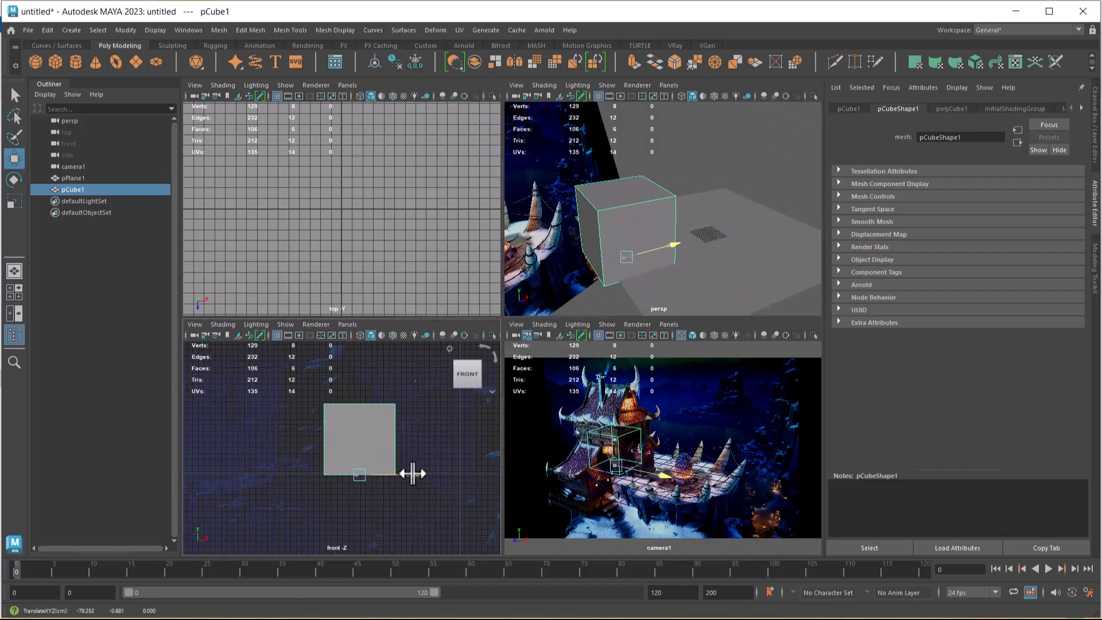
{"action": "left_click_drag", "start_coordinate": [680, 232], "coordinate": [624, 182], "text": "alt"}
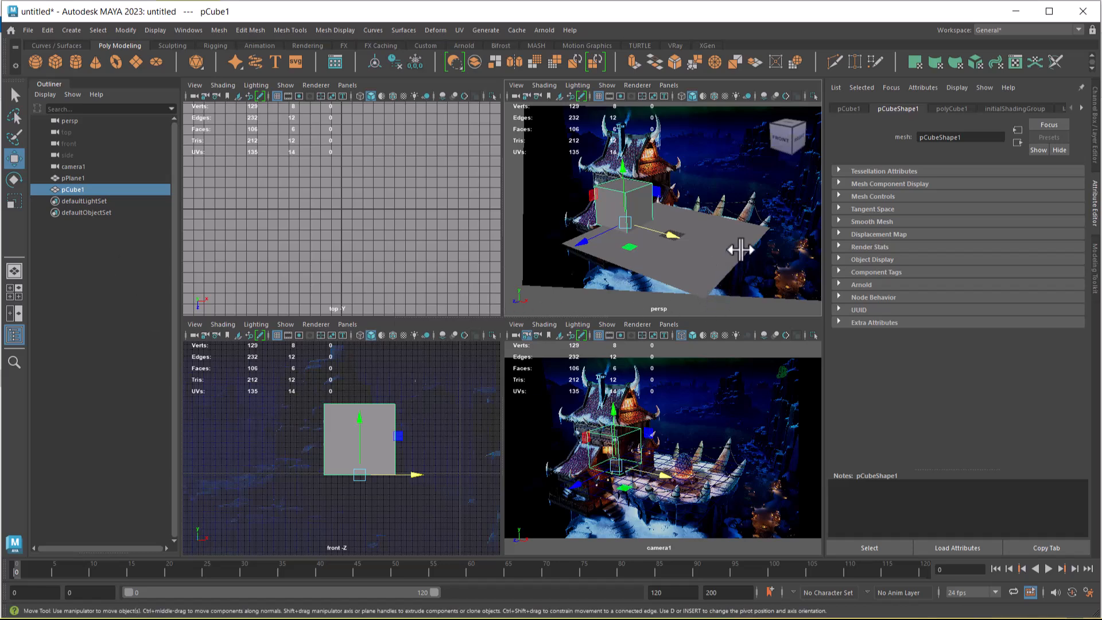
Change the viewport layout to two panes side by side, showing camera1 and the perspective view.
{"action": "left_click", "coordinate": [700, 435]}
{"action": "key", "text": "space"}
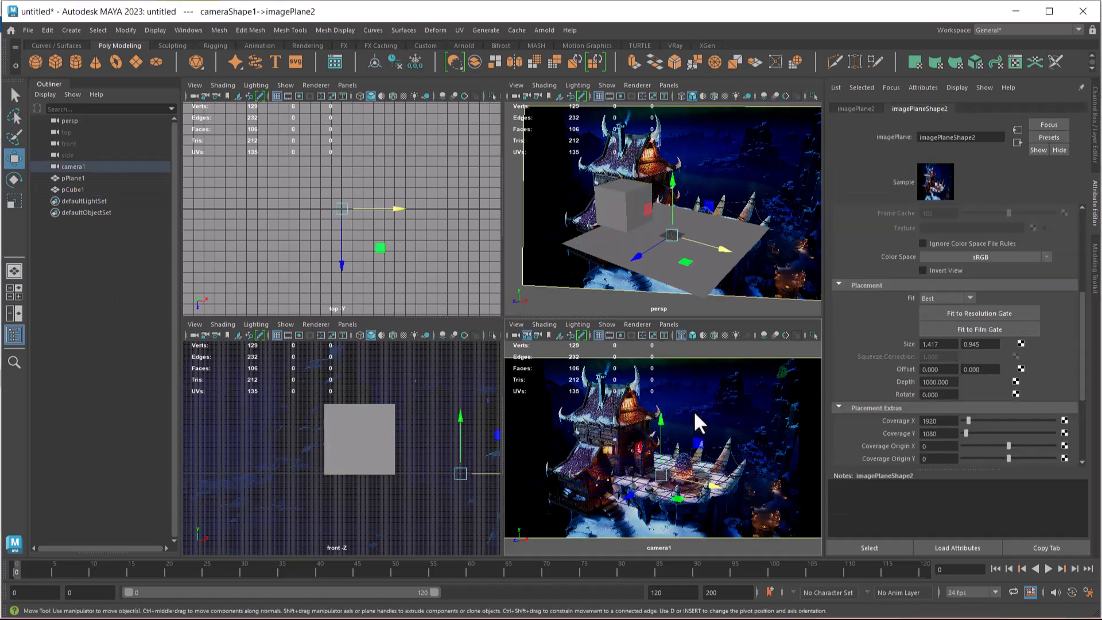
{"action": "left_click", "coordinate": [347, 85]}
{"action": "mouse_move", "coordinate": [376, 168]}
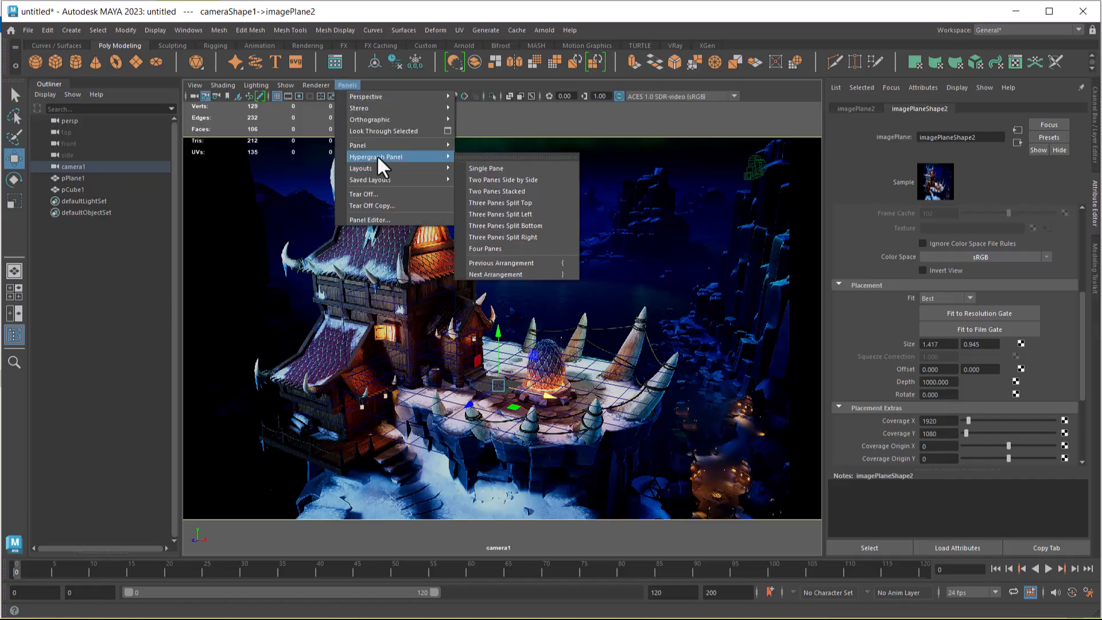
{"action": "mouse_move", "coordinate": [383, 147]}
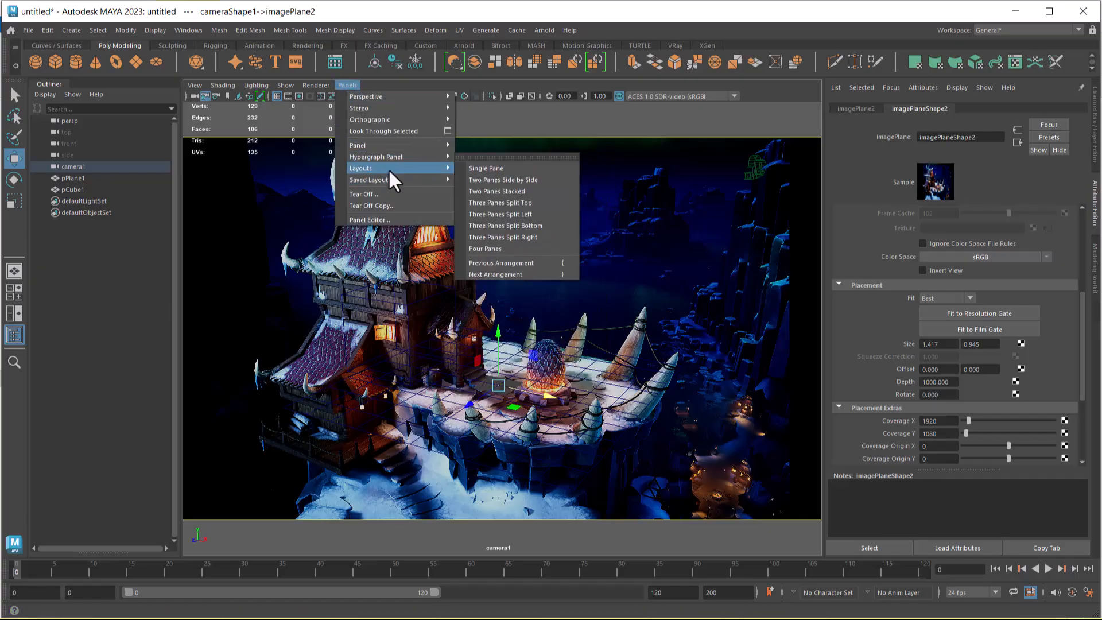
{"action": "left_click", "coordinate": [539, 179]}
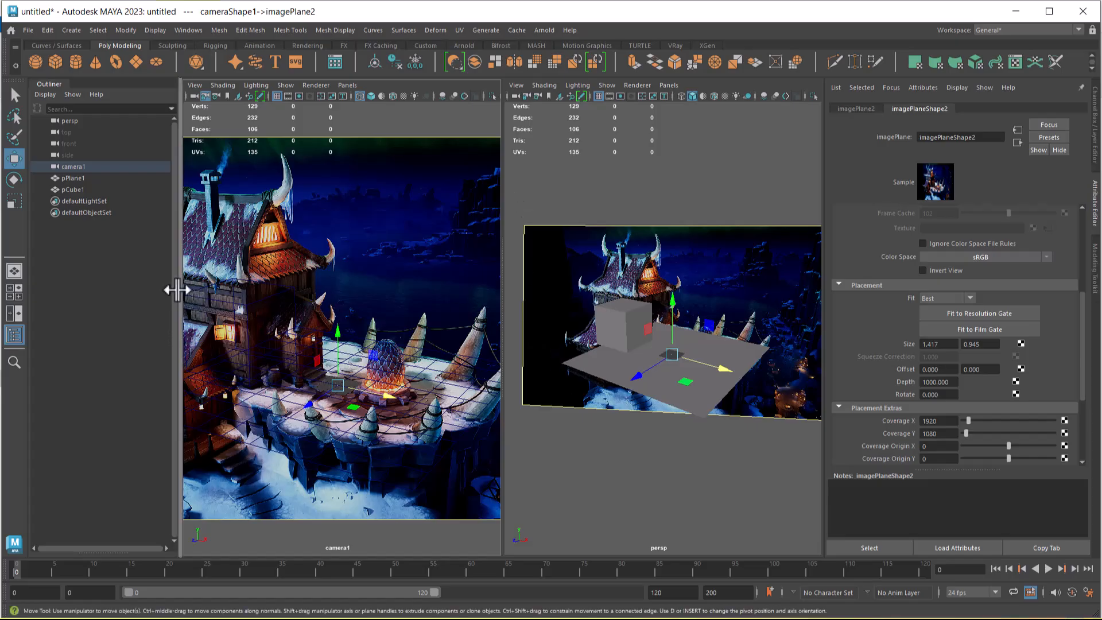
Select the cube in the perspective view and turn on full-screen view for the two viewports.
{"action": "left_click_drag", "start_coordinate": [712, 397], "coordinate": [612, 408], "text": "alt"}
{"action": "left_click", "coordinate": [621, 328]}
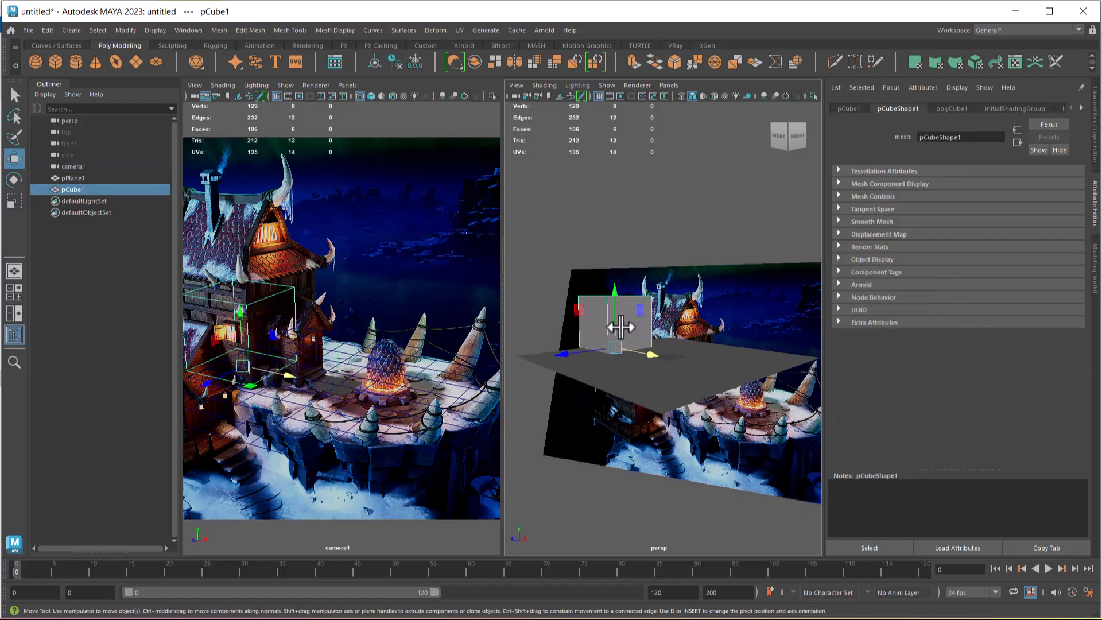
{"action": "left_click_drag", "start_coordinate": [678, 368], "coordinate": [660, 372], "text": "alt"}
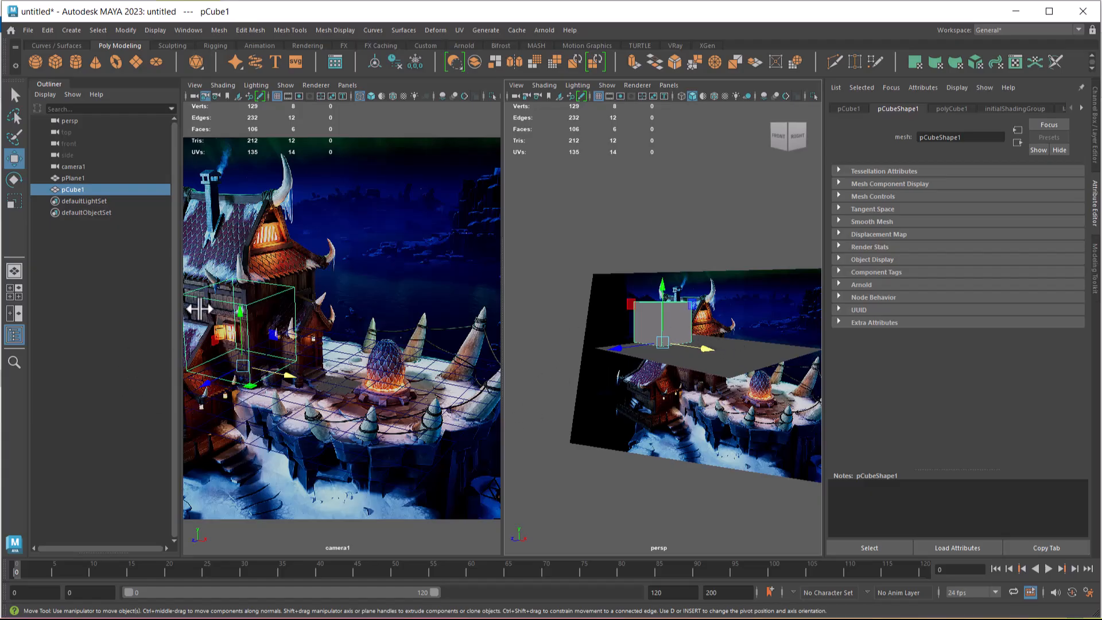
{"action": "key", "text": "ctrl+space"}
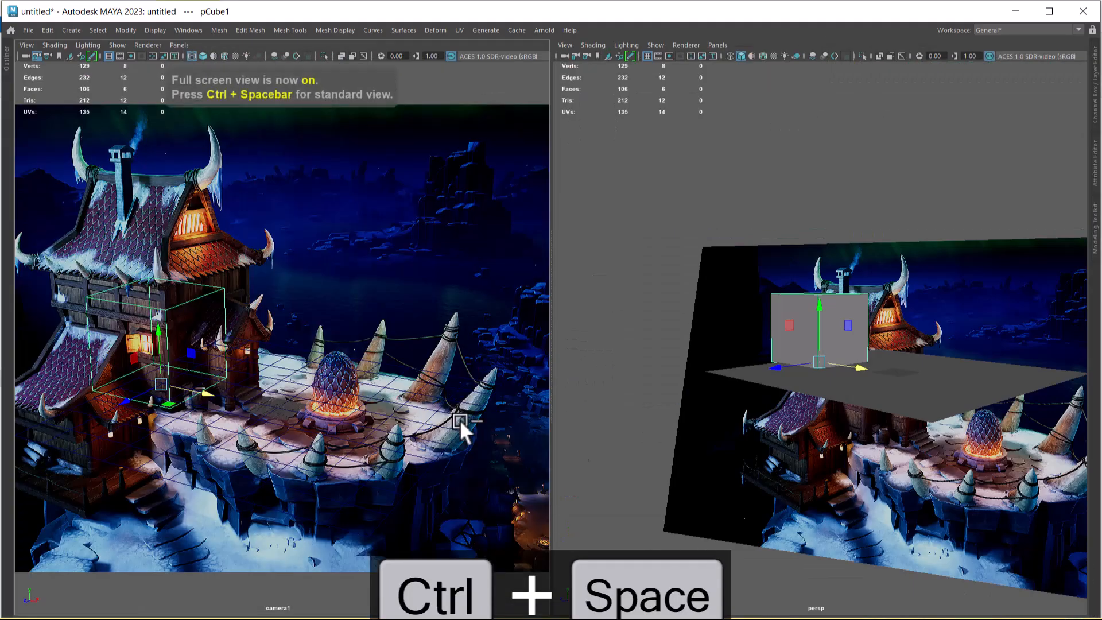
{"action": "left_click_drag", "start_coordinate": [869, 418], "coordinate": [803, 467], "text": "alt"}
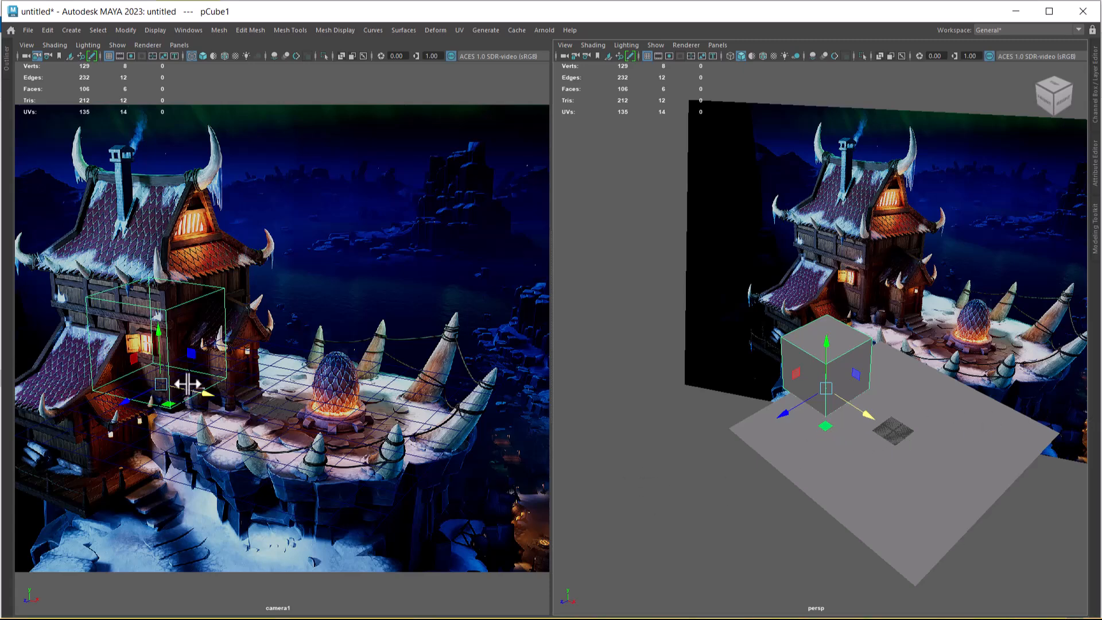
Unlock camera1, dolly and pan it to fit the cube to the house's lower storey, and lock it again.
{"action": "left_click", "coordinate": [36, 56]}
{"action": "right_click_drag", "start_coordinate": [273, 428], "coordinate": [250, 379], "text": "alt"}
{"action": "middle_click_drag", "start_coordinate": [250, 380], "coordinate": [229, 401], "text": "alt"}
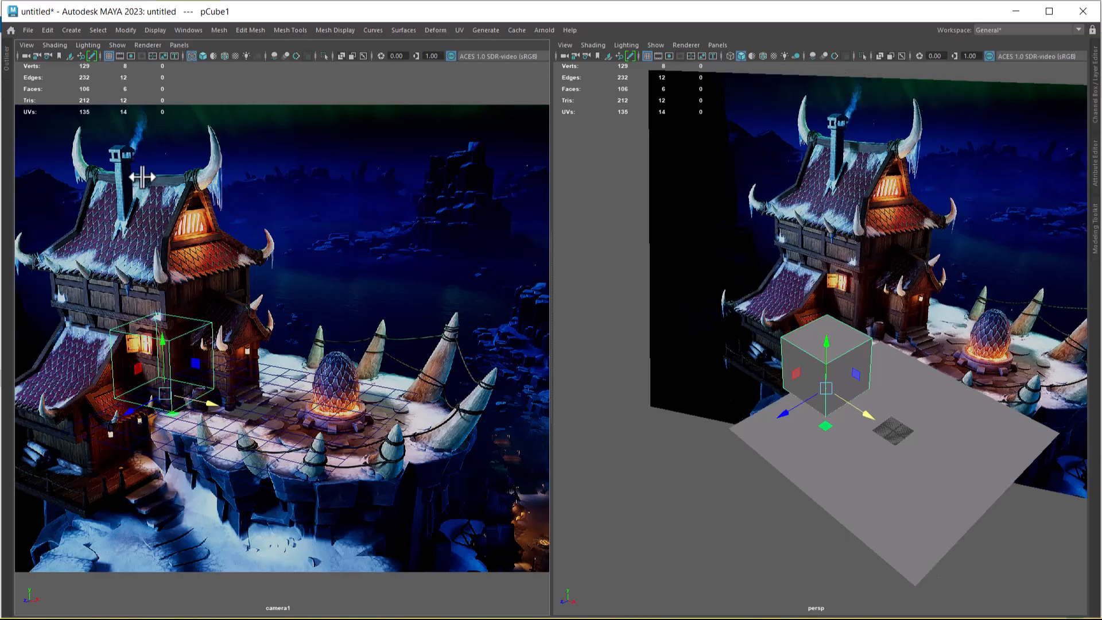
{"action": "left_click", "coordinate": [33, 53]}
Try the vertex and edge component modes on the cube by selecting a top corner and a top edge.
{"action": "left_click_drag", "start_coordinate": [749, 537], "coordinate": [803, 490], "text": "alt"}
{"action": "left_click", "coordinate": [803, 491]}
{"action": "left_click", "coordinate": [847, 342]}
{"action": "left_click_drag", "start_coordinate": [848, 341], "coordinate": [766, 438], "text": "alt"}
{"action": "right_click_drag", "start_coordinate": [836, 229], "coordinate": [701, 259]}
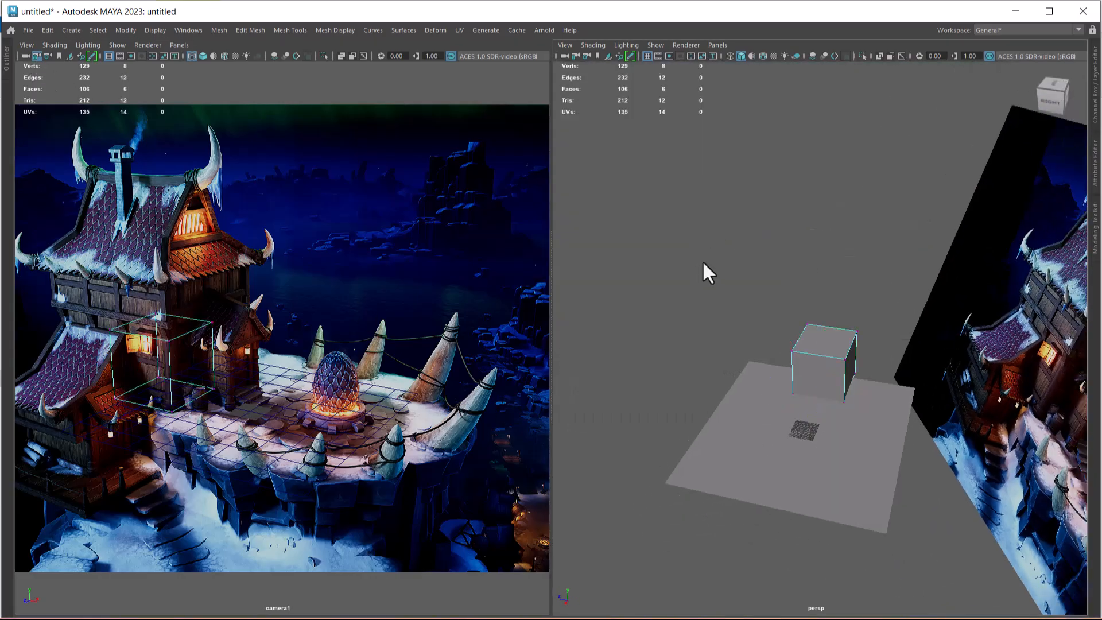
{"action": "left_click", "coordinate": [854, 329]}
{"action": "scroll", "coordinate": [888, 383], "scroll_direction": "up", "scroll_amount": 5}
{"action": "right_click_drag", "start_coordinate": [886, 311], "coordinate": [886, 221]}
{"action": "left_click", "coordinate": [843, 313]}
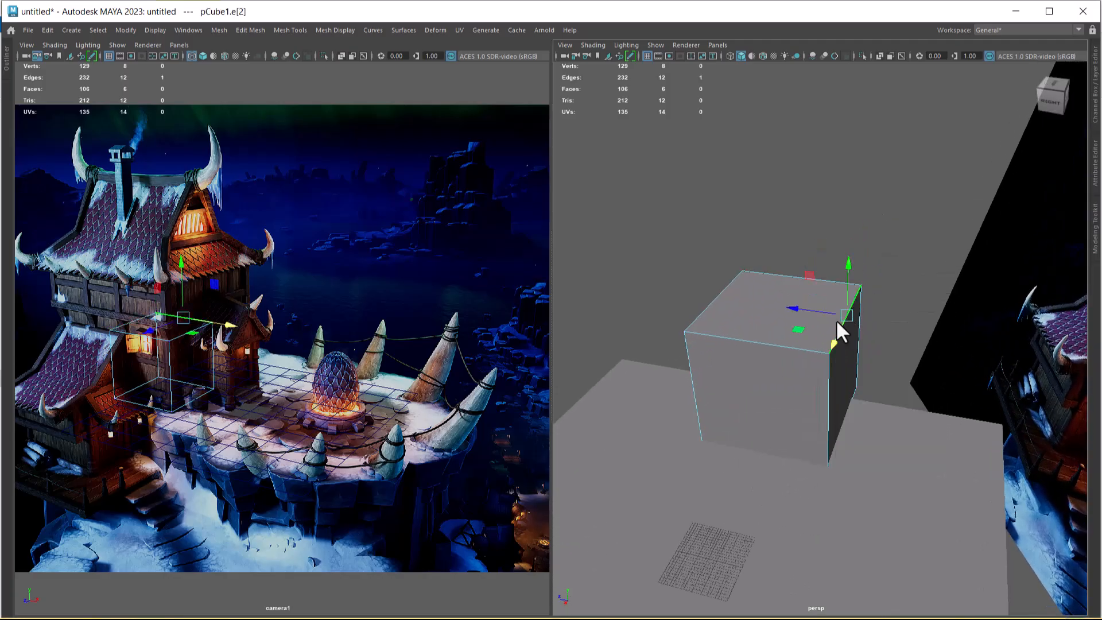
Switch the cube to face selection and extend its back face along negative Z to lengthen the house block.
{"action": "right_click_drag", "start_coordinate": [800, 293], "coordinate": [801, 334]}
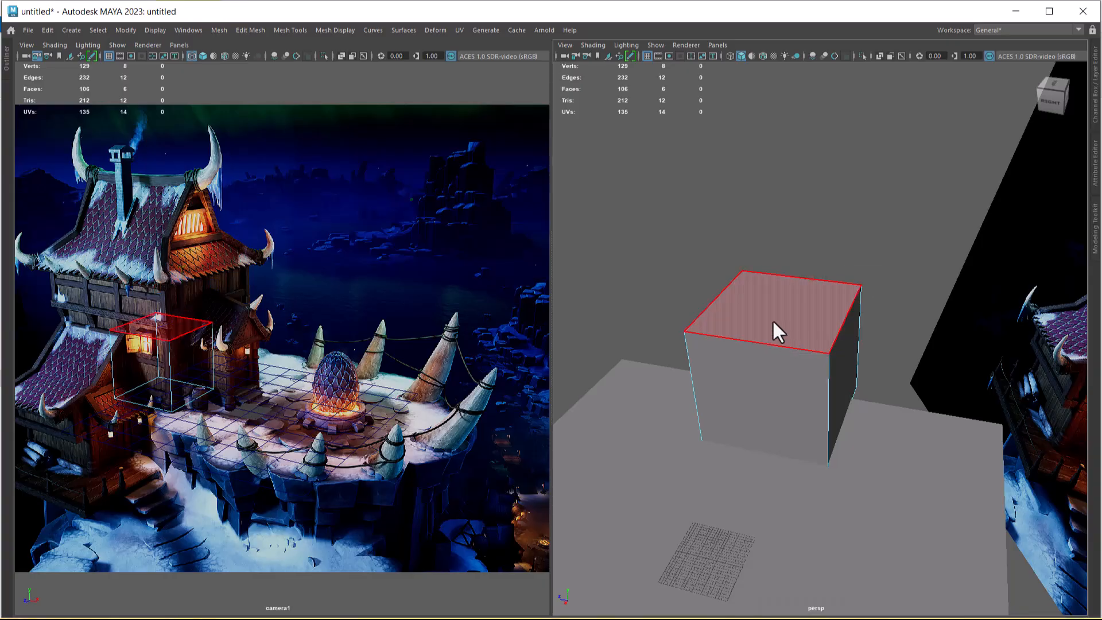
{"action": "left_click", "coordinate": [776, 324]}
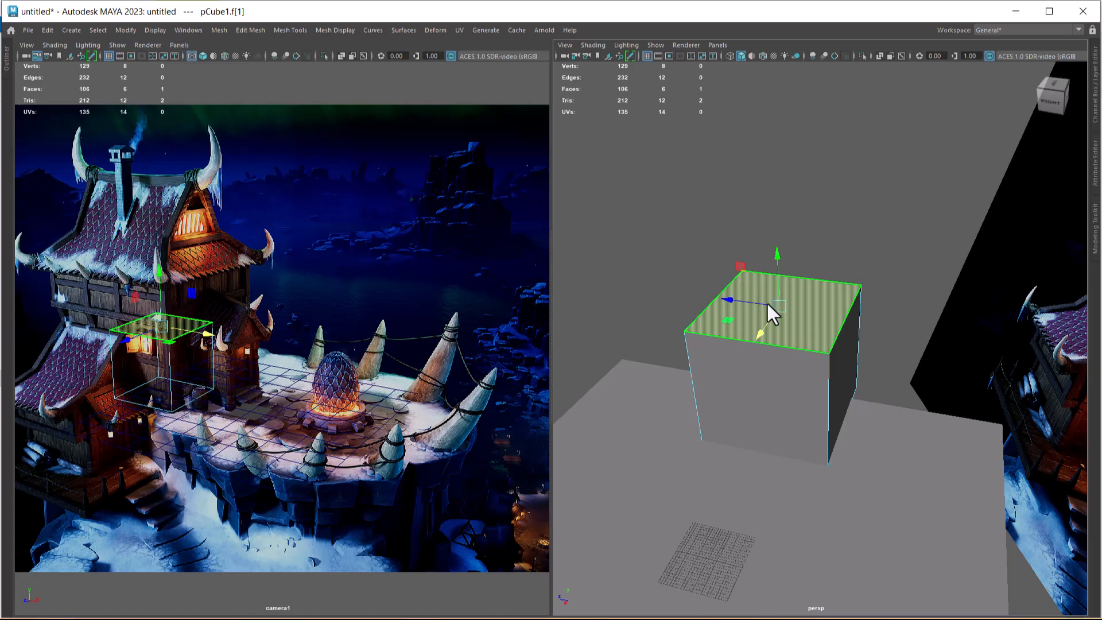
{"action": "left_click", "coordinate": [844, 374]}
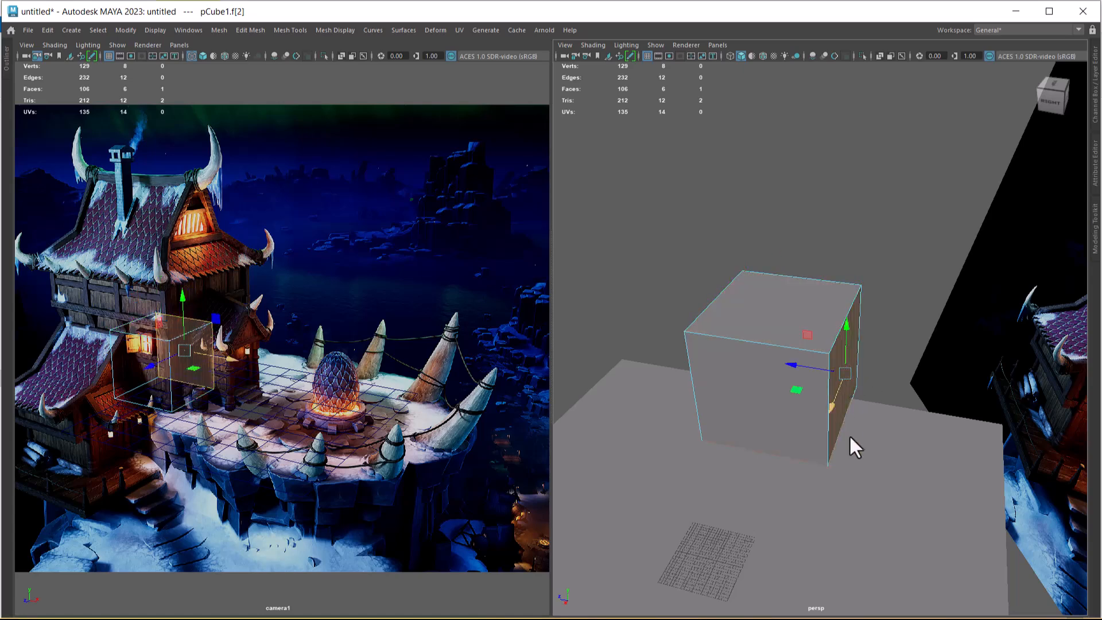
{"action": "scroll", "coordinate": [843, 417], "scroll_direction": "down", "scroll_amount": 3}
{"action": "left_click_drag", "start_coordinate": [795, 367], "coordinate": [902, 351]}
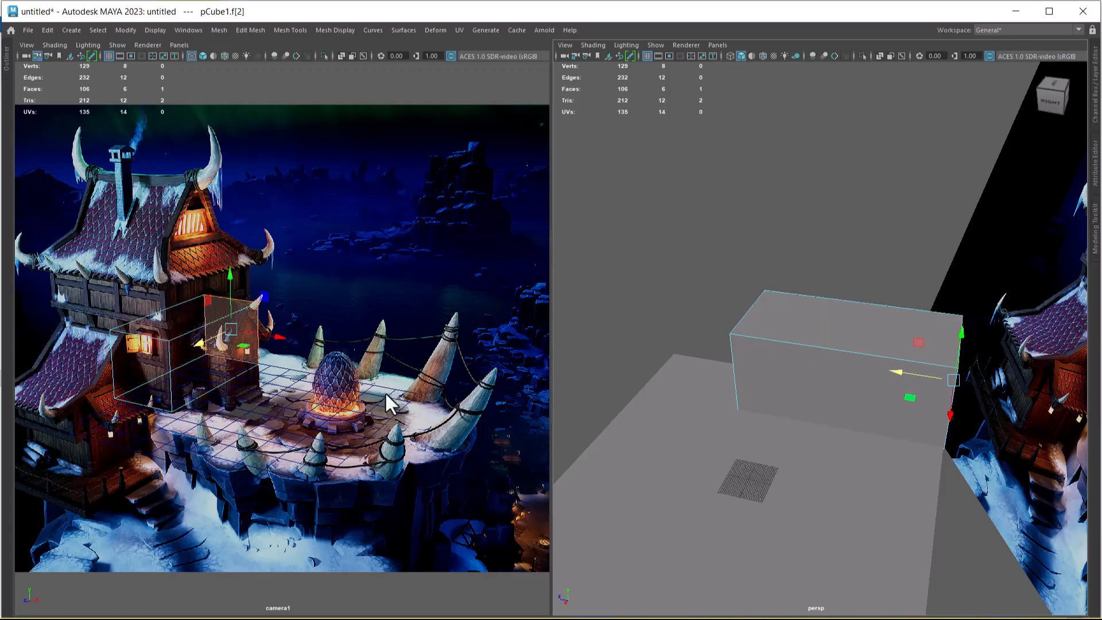
Raise the cube's top face, extend its left face along negative X, and return to object mode.
{"action": "left_click", "coordinate": [792, 324]}
{"action": "left_click_drag", "start_coordinate": [858, 275], "coordinate": [848, 209]}
{"action": "left_click_drag", "start_coordinate": [791, 327], "coordinate": [722, 310], "text": "alt"}
{"action": "left_click", "coordinate": [809, 352]}
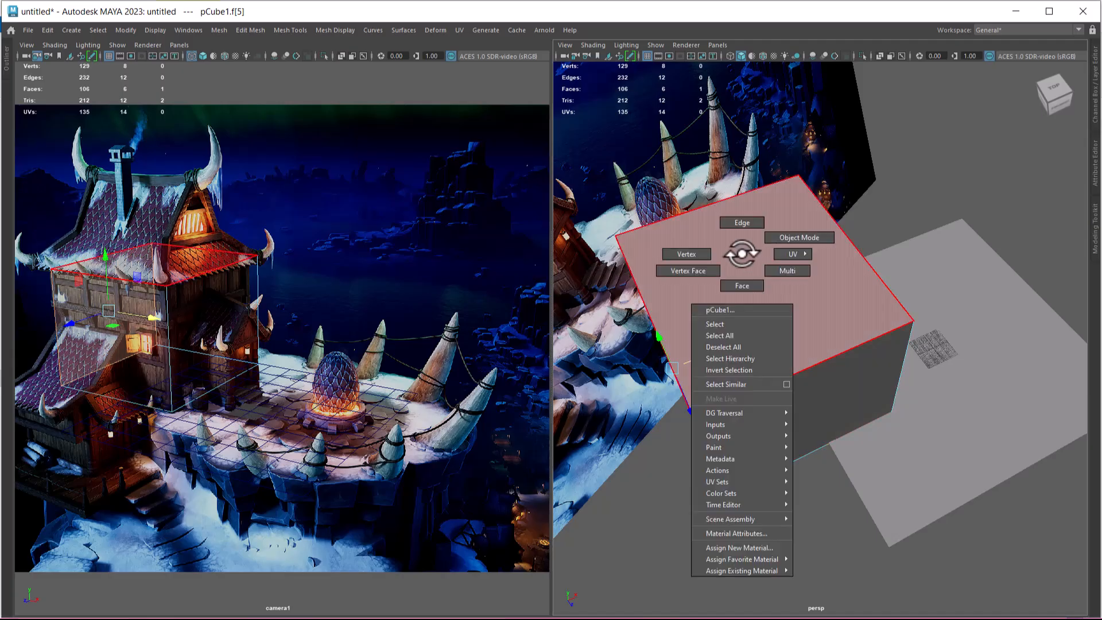
{"action": "key", "text": "F8"}
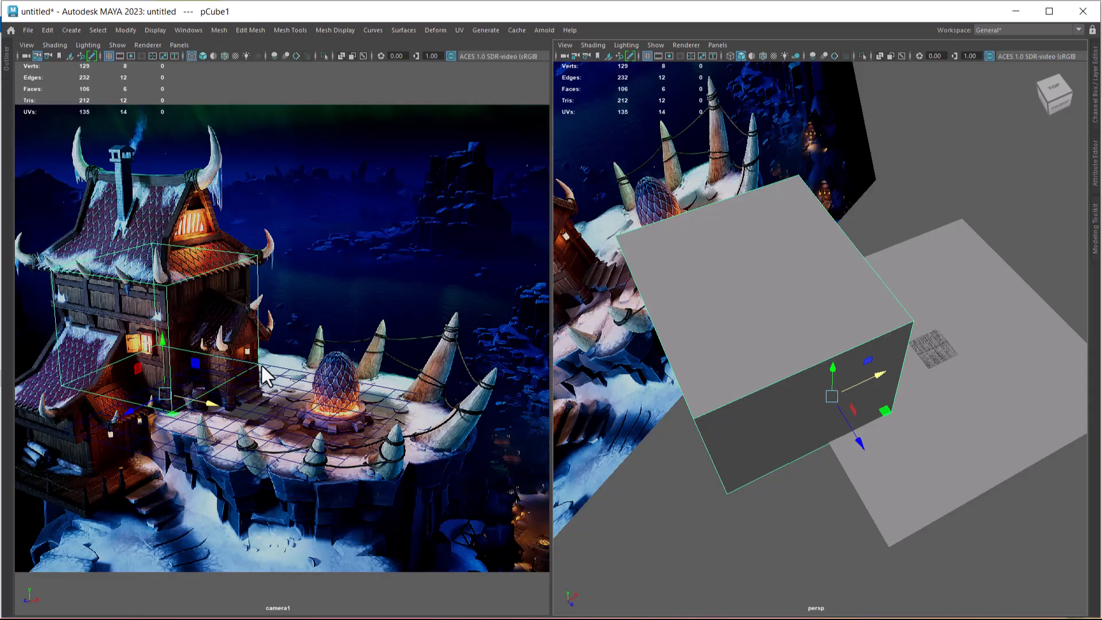
Unlock camera1 and dolly and pan it to realign the stretched cube with the house and platform.
{"action": "left_click", "coordinate": [35, 52]}
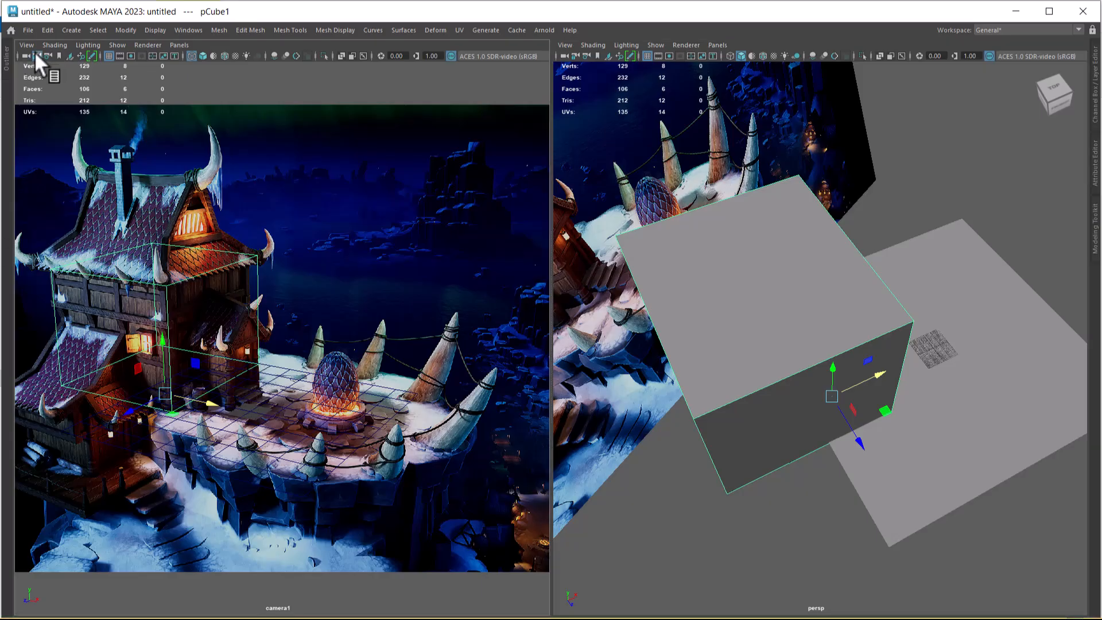
{"action": "right_click_drag", "start_coordinate": [294, 420], "coordinate": [271, 374], "text": "alt"}
{"action": "middle_click_drag", "start_coordinate": [271, 374], "coordinate": [262, 404], "text": "alt"}
{"action": "right_click_drag", "start_coordinate": [260, 403], "coordinate": [268, 408], "text": "alt"}
{"action": "middle_click_drag", "start_coordinate": [268, 408], "coordinate": [261, 405], "text": "alt"}
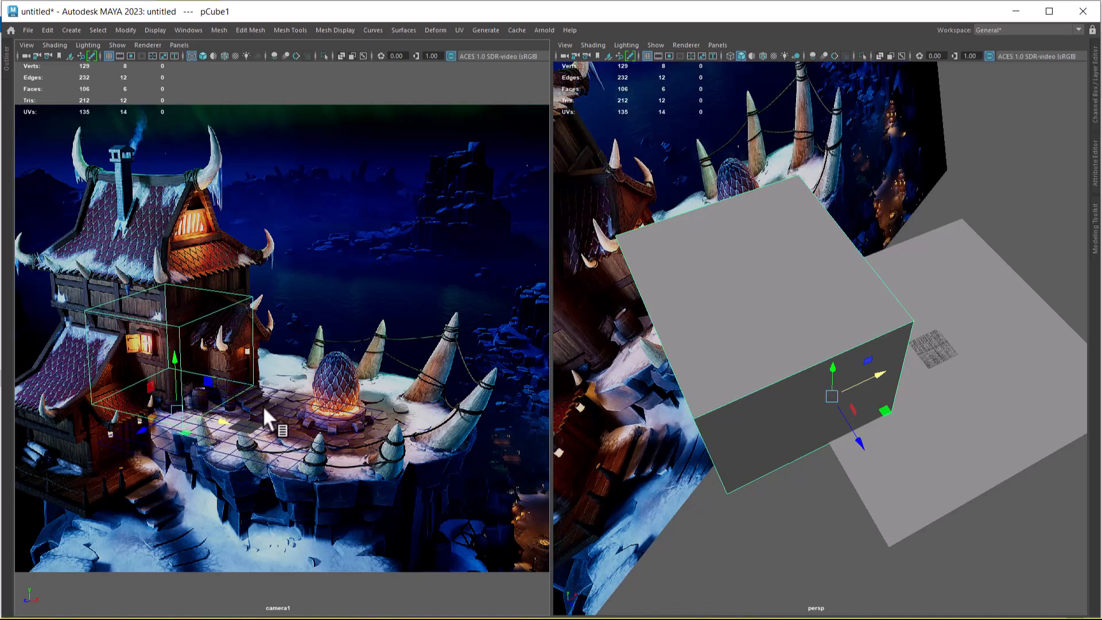
{"action": "right_click_drag", "start_coordinate": [262, 405], "coordinate": [258, 414], "text": "alt"}
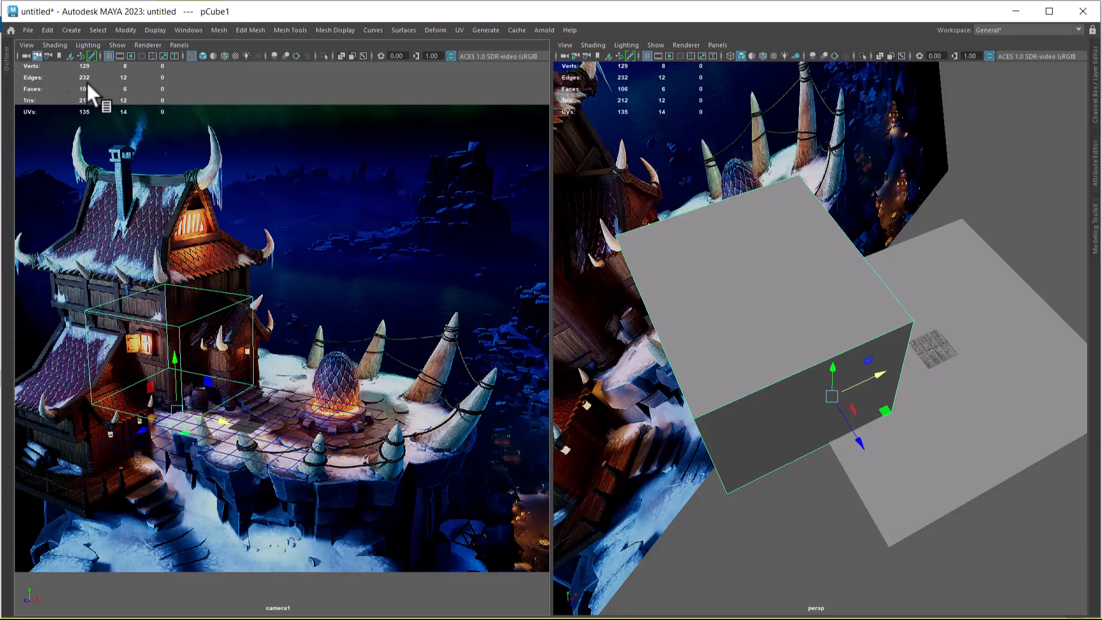
Select the cube's top face and raise it to the height of the house's roof eaves.
{"action": "left_click_drag", "start_coordinate": [853, 364], "coordinate": [831, 285], "text": "alt"}
{"action": "right_click_drag", "start_coordinate": [825, 270], "coordinate": [839, 299]}
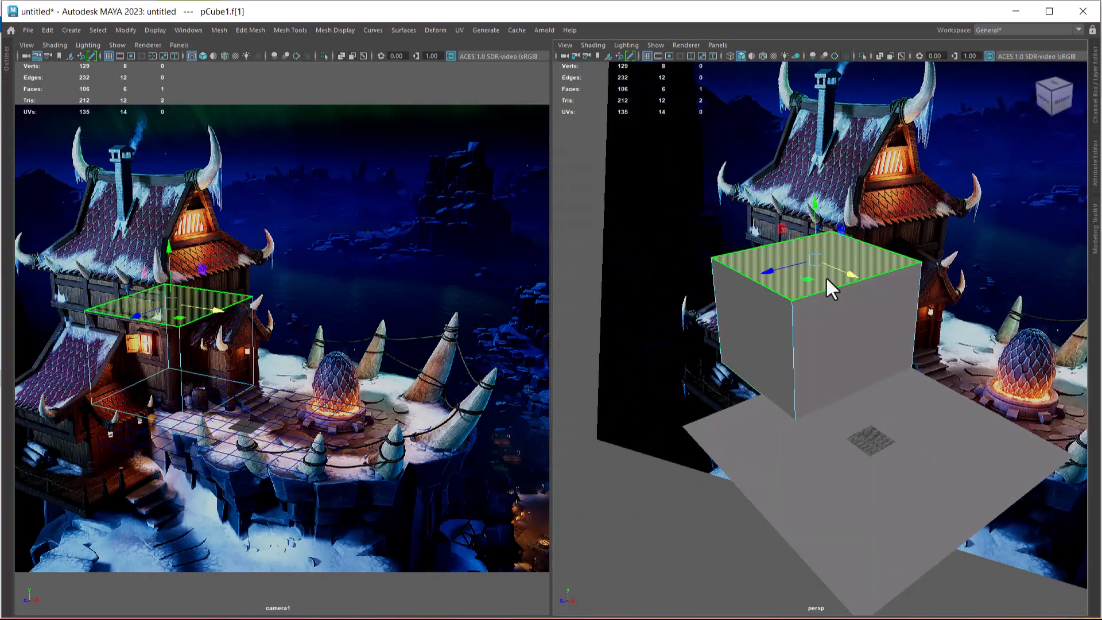
{"action": "left_click", "coordinate": [812, 241]}
{"action": "left_click_drag", "start_coordinate": [810, 212], "coordinate": [808, 162]}
Pull the cube's front and left faces outward to match the house walls, and return to object mode.
{"action": "left_click", "coordinate": [752, 328]}
{"action": "left_click_drag", "start_coordinate": [804, 398], "coordinate": [902, 364], "text": "alt"}
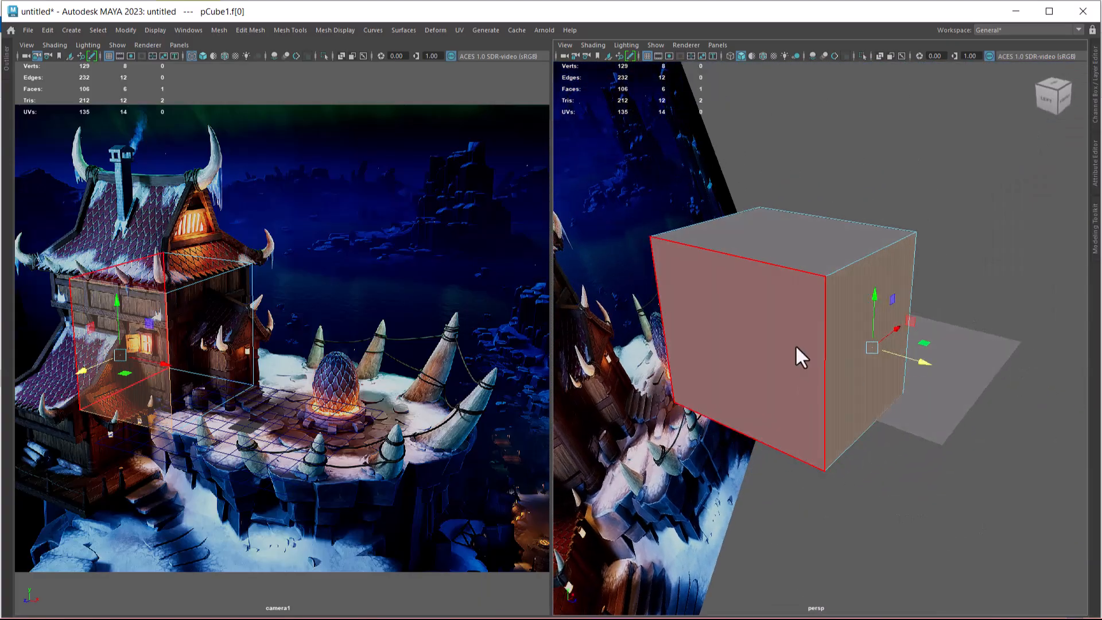
{"action": "left_click", "coordinate": [799, 357]}
{"action": "left_click_drag", "start_coordinate": [872, 421], "coordinate": [724, 324], "text": "alt"}
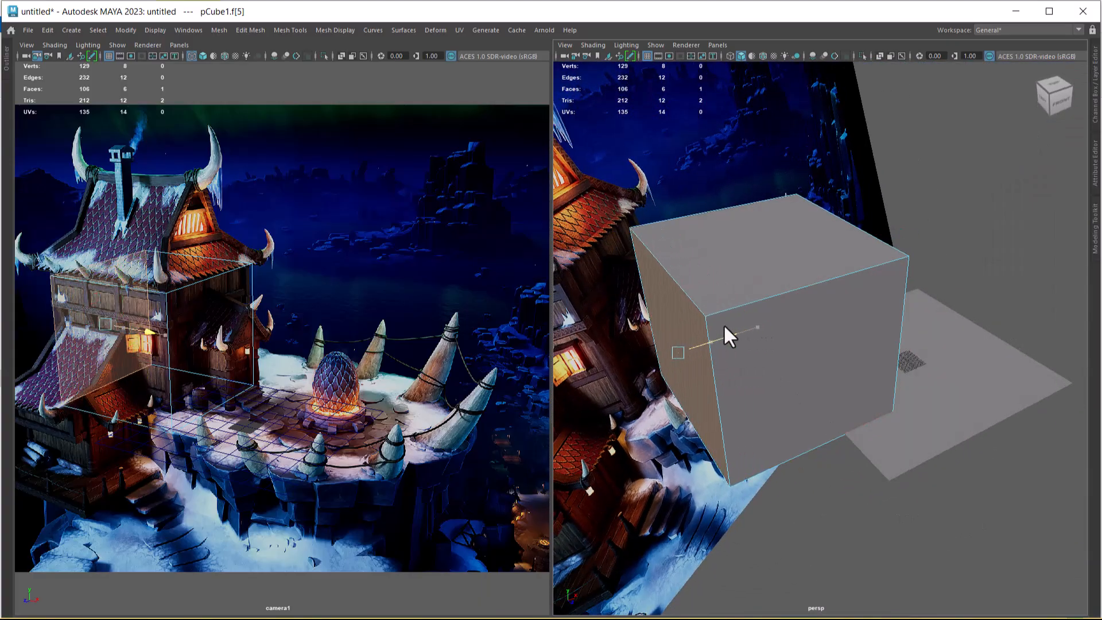
{"action": "left_click_drag", "start_coordinate": [881, 393], "coordinate": [808, 382], "text": "alt"}
{"action": "right_click_drag", "start_coordinate": [888, 419], "coordinate": [873, 312], "text": "alt"}
{"action": "right_click_drag", "start_coordinate": [848, 437], "coordinate": [909, 429], "text": "alt"}
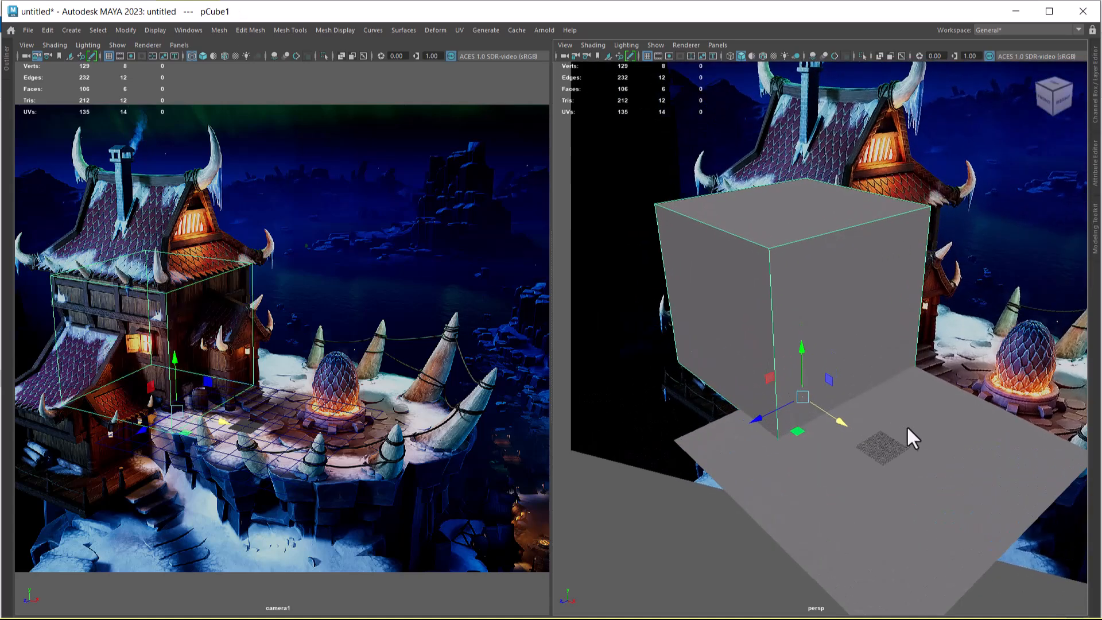
Duplicate the house cube, scale the copy down and place it along positive X beside the house entrance.
{"action": "key", "text": "ctrl+d"}
{"action": "left_click_drag", "start_coordinate": [839, 427], "coordinate": [778, 491]}
{"action": "right_click_drag", "start_coordinate": [844, 457], "coordinate": [841, 410], "text": "alt"}
{"action": "left_click_drag", "start_coordinate": [841, 409], "coordinate": [780, 442], "text": "alt"}
{"action": "left_click", "coordinate": [776, 508], "text": "shift"}
{"action": "left_click_drag", "start_coordinate": [789, 474], "coordinate": [982, 416]}
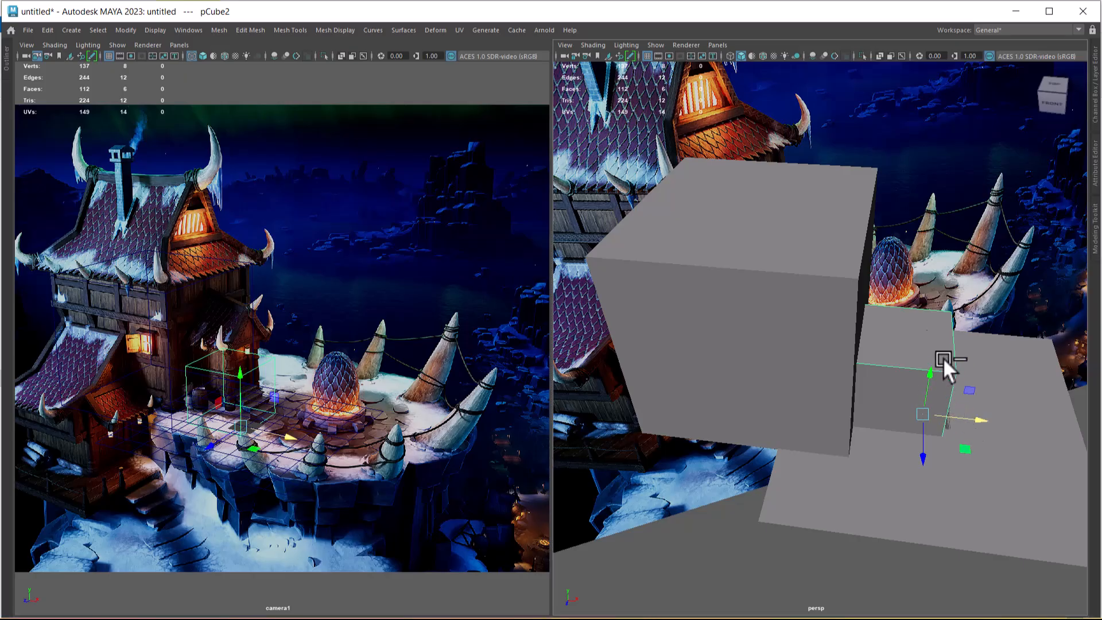
Switch the small cube to face selection and adjust its sides to fit the entrance annex in the camera view.
{"action": "right_click", "coordinate": [910, 291]}
{"action": "left_click_drag", "start_coordinate": [848, 398], "coordinate": [630, 472], "text": "alt"}
{"action": "right_click_drag", "start_coordinate": [631, 474], "coordinate": [613, 319]}
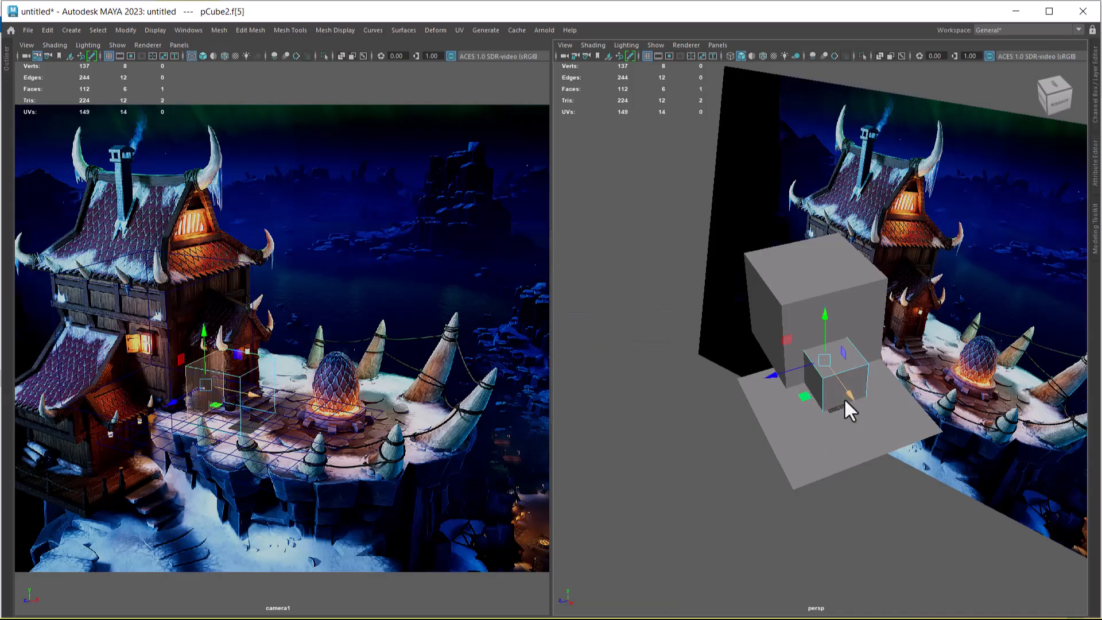
{"action": "left_click", "coordinate": [845, 399]}
{"action": "left_click_drag", "start_coordinate": [789, 404], "coordinate": [902, 418], "text": "alt"}
{"action": "right_click_drag", "start_coordinate": [902, 419], "coordinate": [976, 463], "text": "alt"}
{"action": "left_click_drag", "start_coordinate": [976, 463], "coordinate": [945, 465], "text": "alt"}
{"action": "left_click_drag", "start_coordinate": [967, 426], "coordinate": [782, 418]}
Move the small cube's front face slightly inward along Z and its right face inward along negative X.
{"action": "left_click", "coordinate": [755, 400]}
{"action": "left_click_drag", "start_coordinate": [898, 432], "coordinate": [839, 472], "text": "alt"}
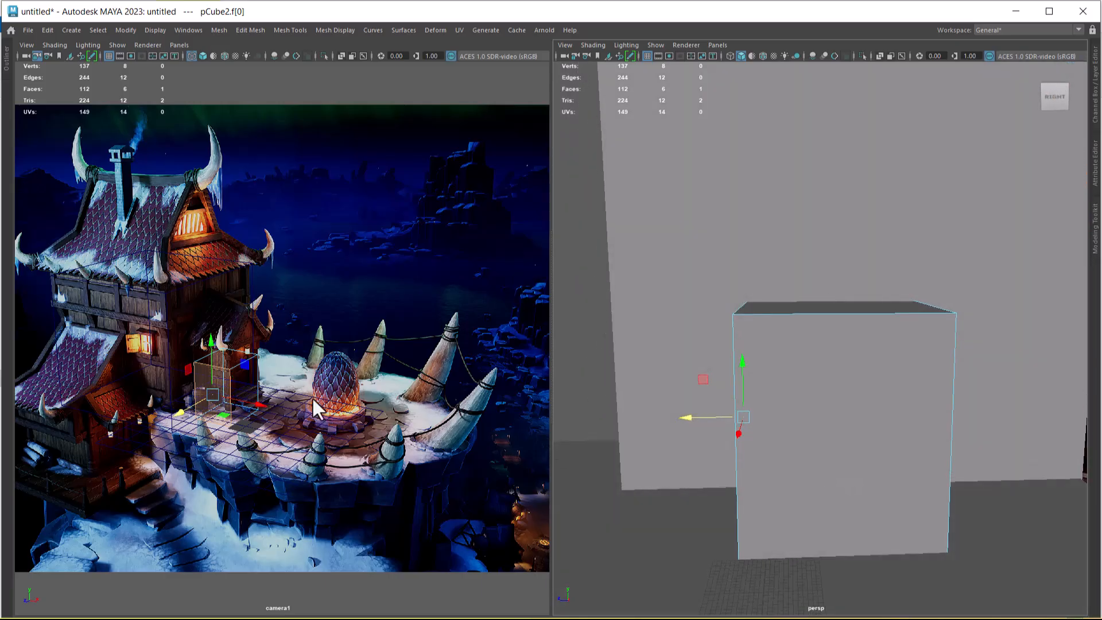
{"action": "left_click_drag", "start_coordinate": [691, 416], "coordinate": [716, 416]}
{"action": "left_click", "coordinate": [853, 425]}
{"action": "left_click_drag", "start_coordinate": [853, 425], "coordinate": [828, 491], "text": "alt"}
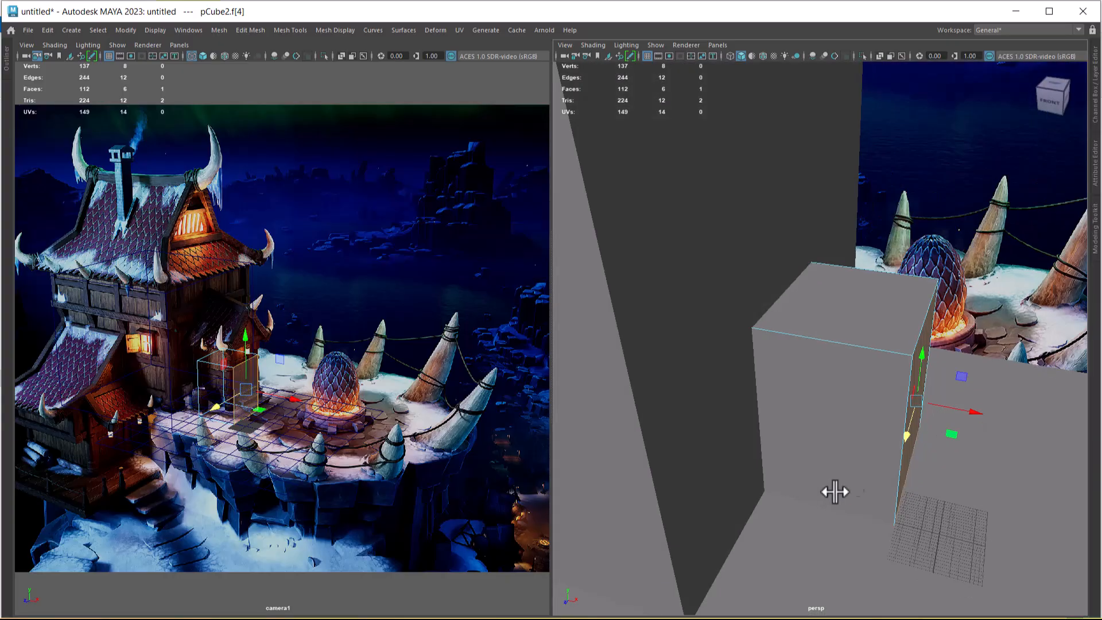
{"action": "left_click_drag", "start_coordinate": [992, 418], "coordinate": [959, 408]}
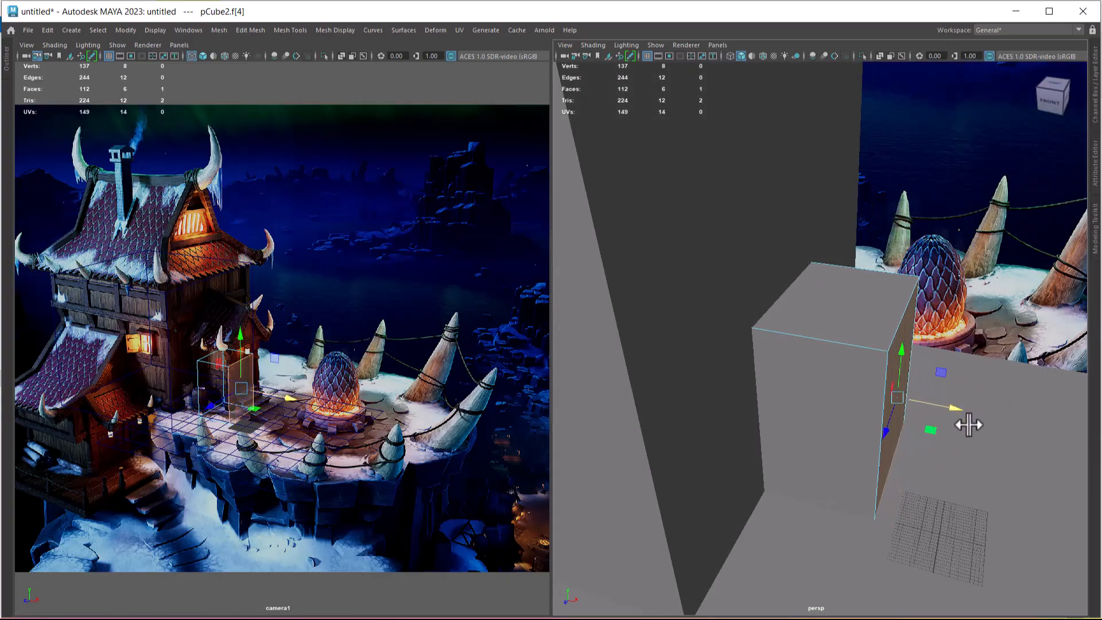
Raise the annex cube's top face along Y, and in object mode shift the cube slightly back along negative Z.
{"action": "left_click", "coordinate": [865, 332]}
{"action": "left_click_drag", "start_coordinate": [865, 332], "coordinate": [842, 280], "text": "alt"}
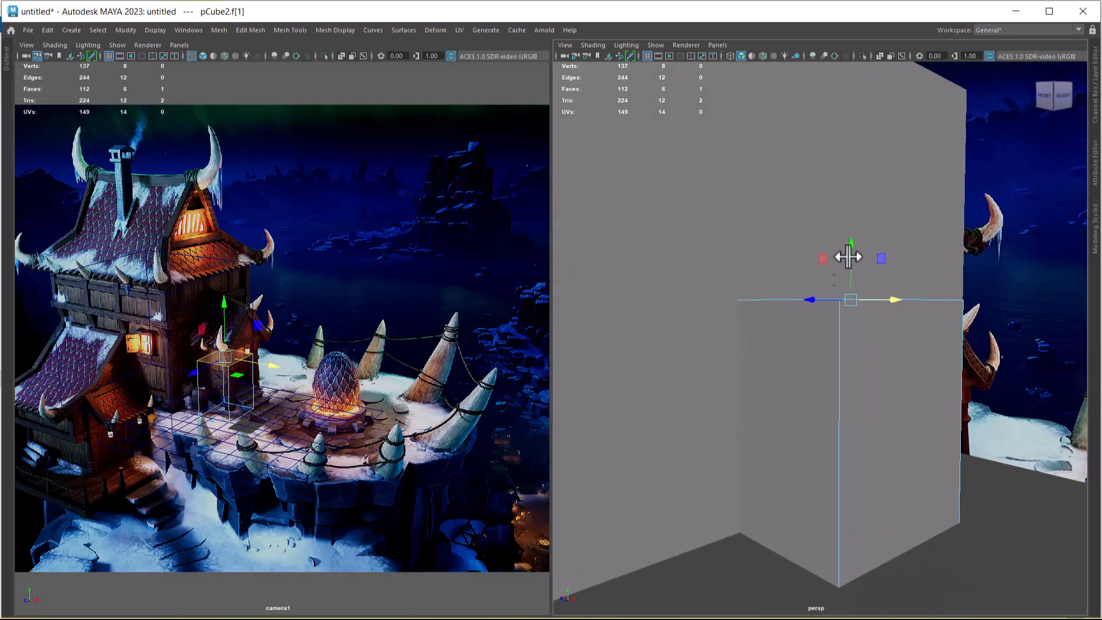
{"action": "left_click_drag", "start_coordinate": [853, 240], "coordinate": [848, 189]}
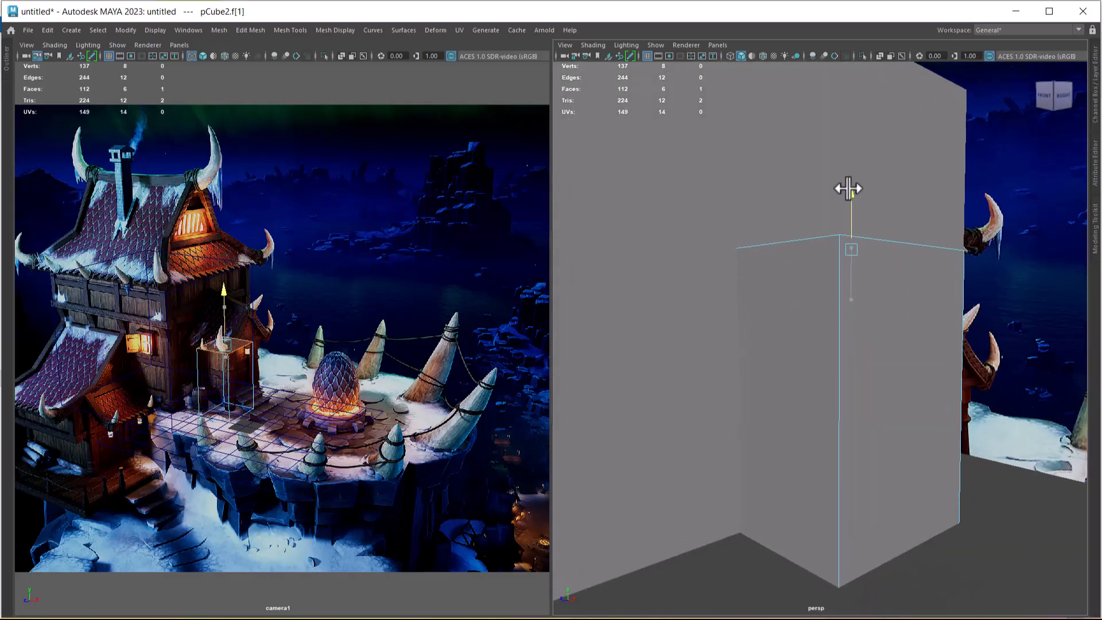
{"action": "right_click_drag", "start_coordinate": [860, 290], "coordinate": [914, 273]}
{"action": "scroll", "coordinate": [837, 349], "scroll_direction": "down", "scroll_amount": 4}
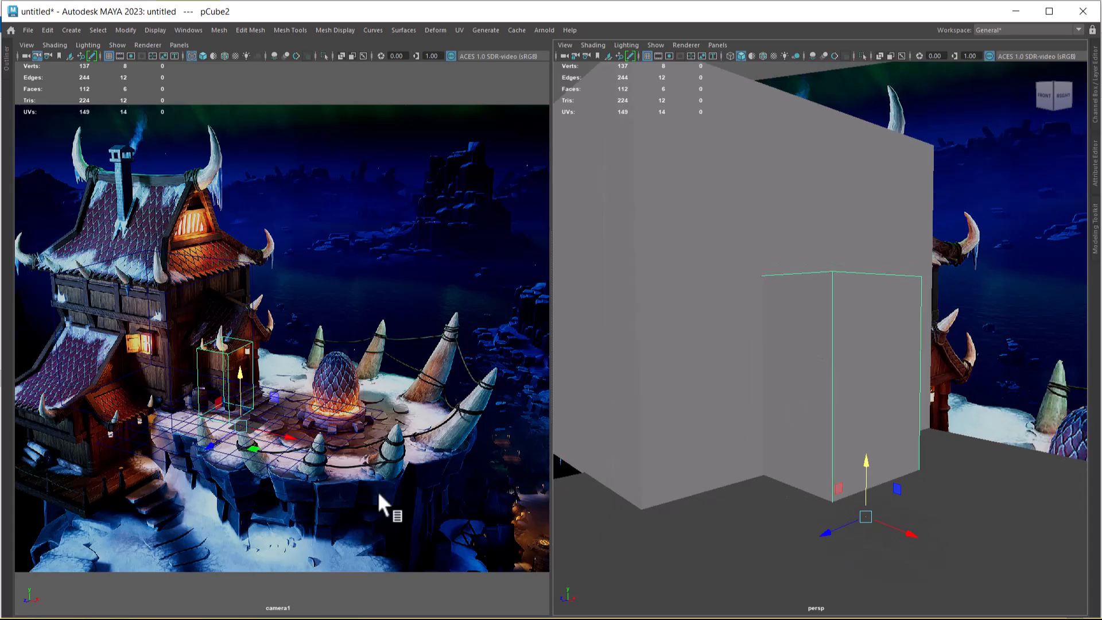
{"action": "left_click_drag", "start_coordinate": [206, 447], "coordinate": [211, 446]}
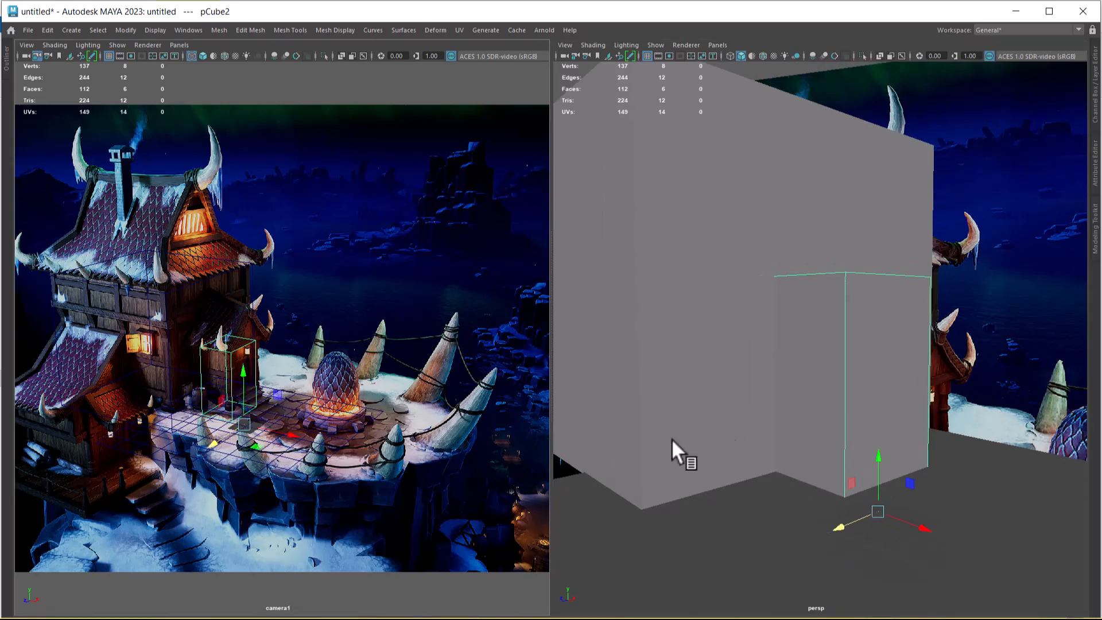
{"action": "scroll", "coordinate": [879, 369], "scroll_direction": "down", "scroll_amount": 6}
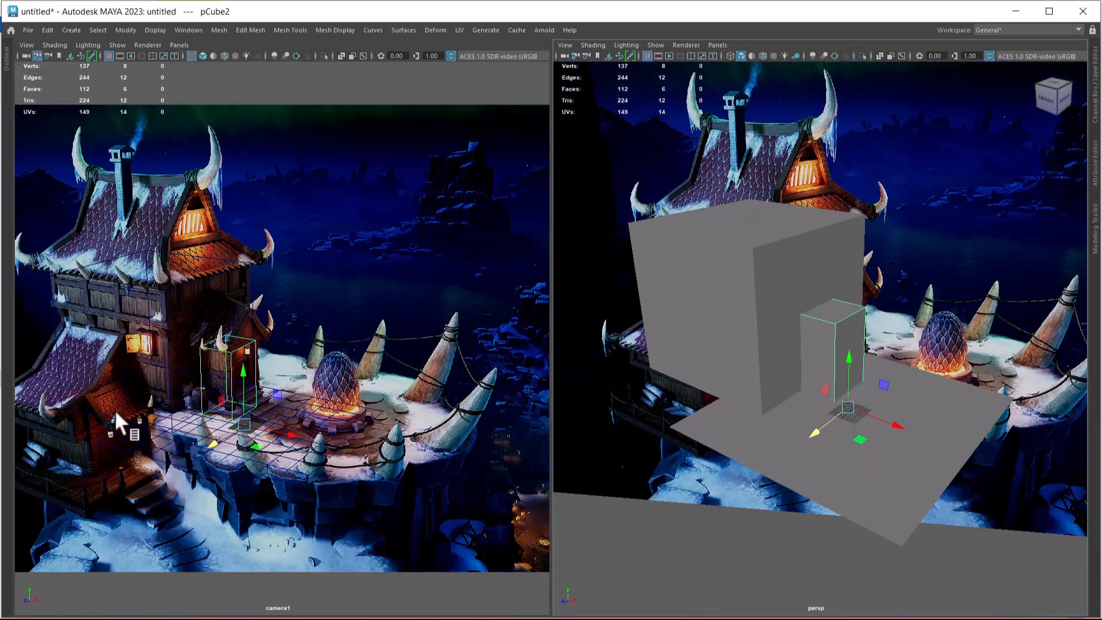
Try a duplicate of the house cube for the lower-left building, moving the copy forward along Z and down along Y.
{"action": "left_click", "coordinate": [694, 349]}
{"action": "left_click_drag", "start_coordinate": [831, 431], "coordinate": [800, 431], "text": "alt"}
{"action": "key", "text": "ctrl+d"}
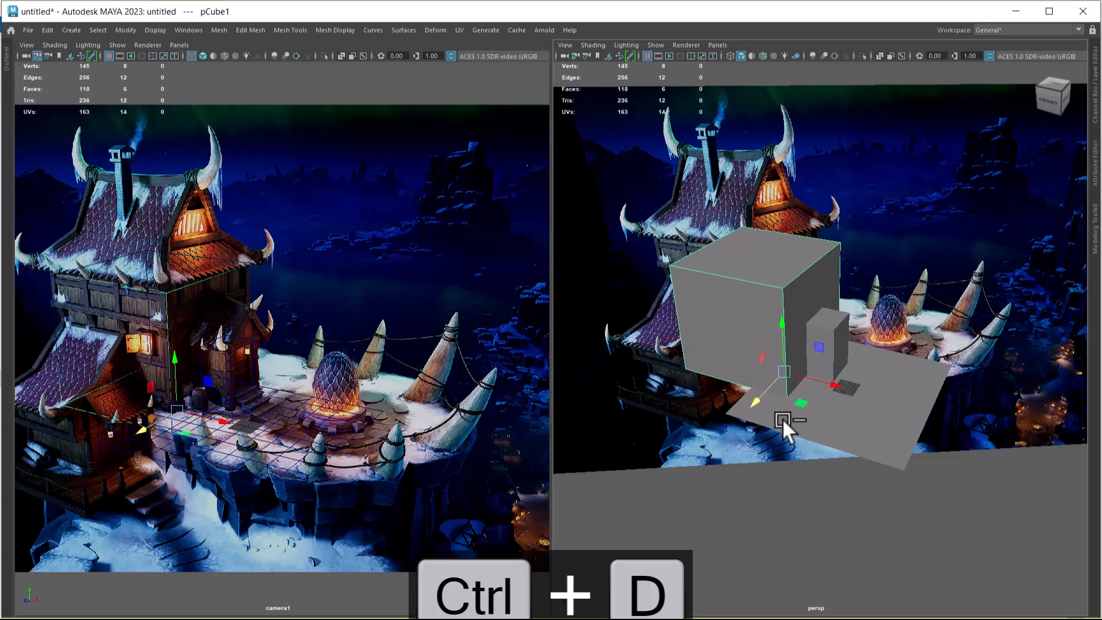
{"action": "left_click_drag", "start_coordinate": [753, 402], "coordinate": [677, 443]}
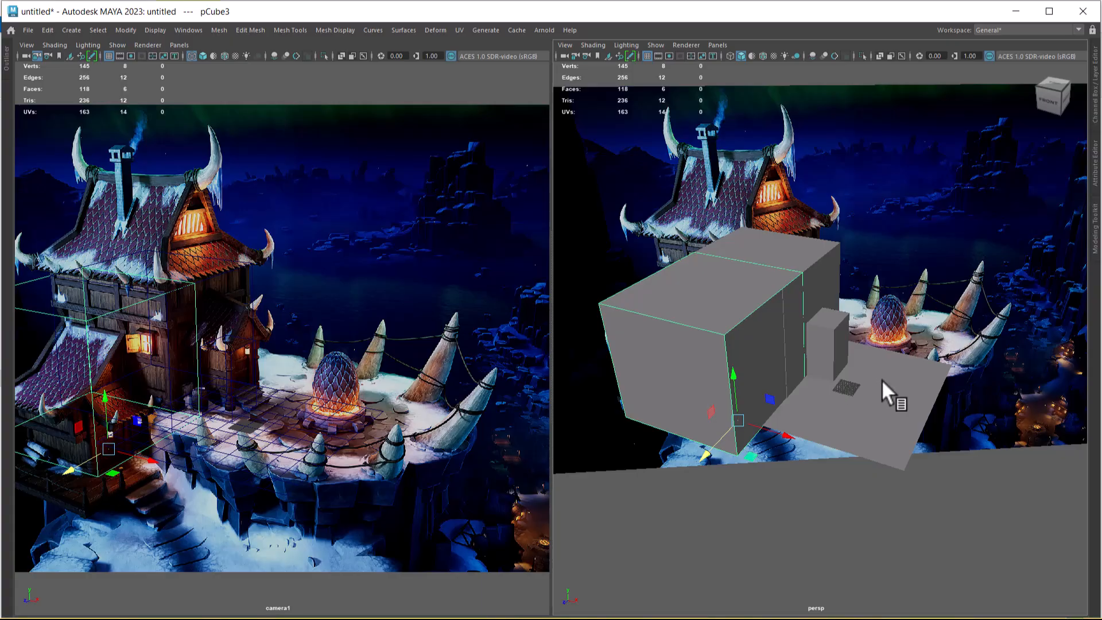
{"action": "middle_click_drag", "start_coordinate": [881, 380], "coordinate": [886, 270], "text": "alt"}
{"action": "right_click_drag", "start_coordinate": [887, 271], "coordinate": [836, 325], "text": "alt"}
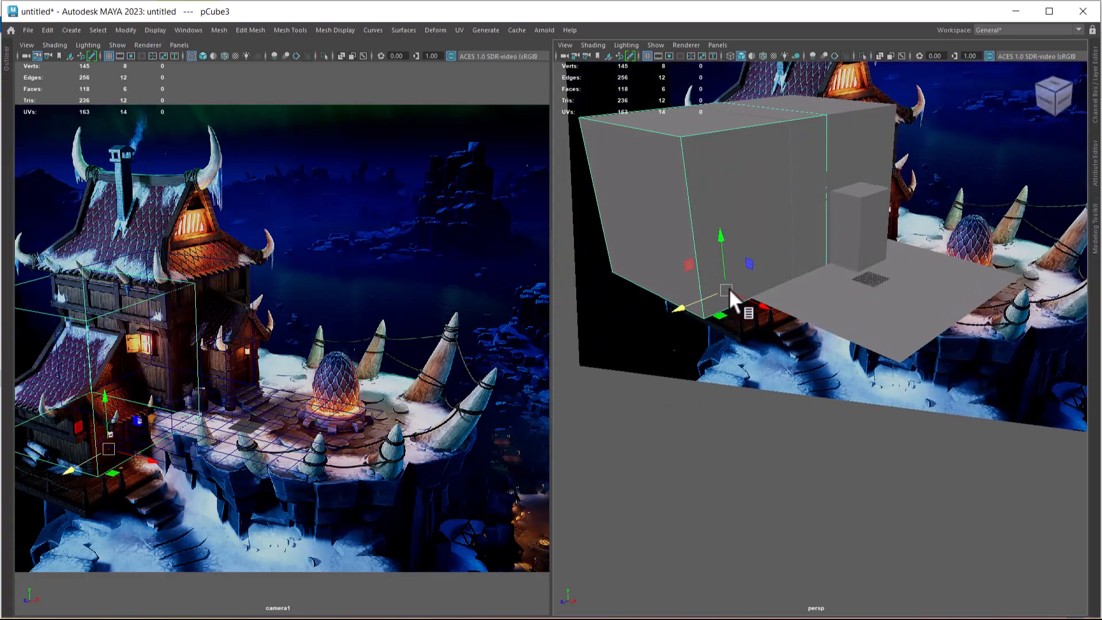
{"action": "left_click_drag", "start_coordinate": [680, 313], "coordinate": [626, 320]}
{"action": "left_click_drag", "start_coordinate": [679, 258], "coordinate": [677, 267]}
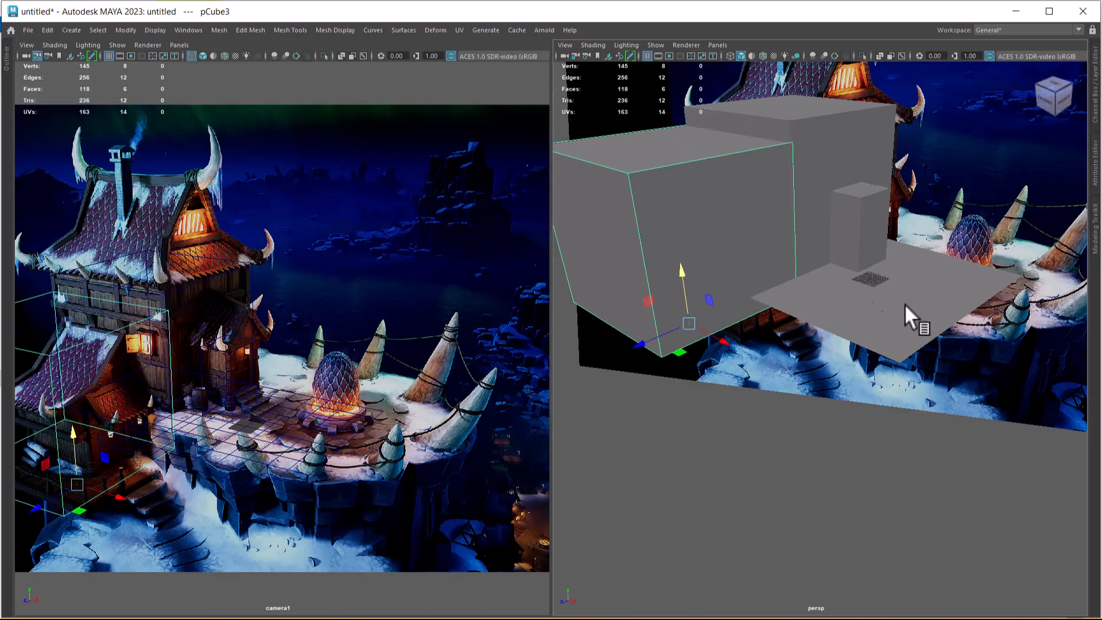
Delete the duplicated house cube.
{"action": "left_click", "coordinate": [866, 304]}
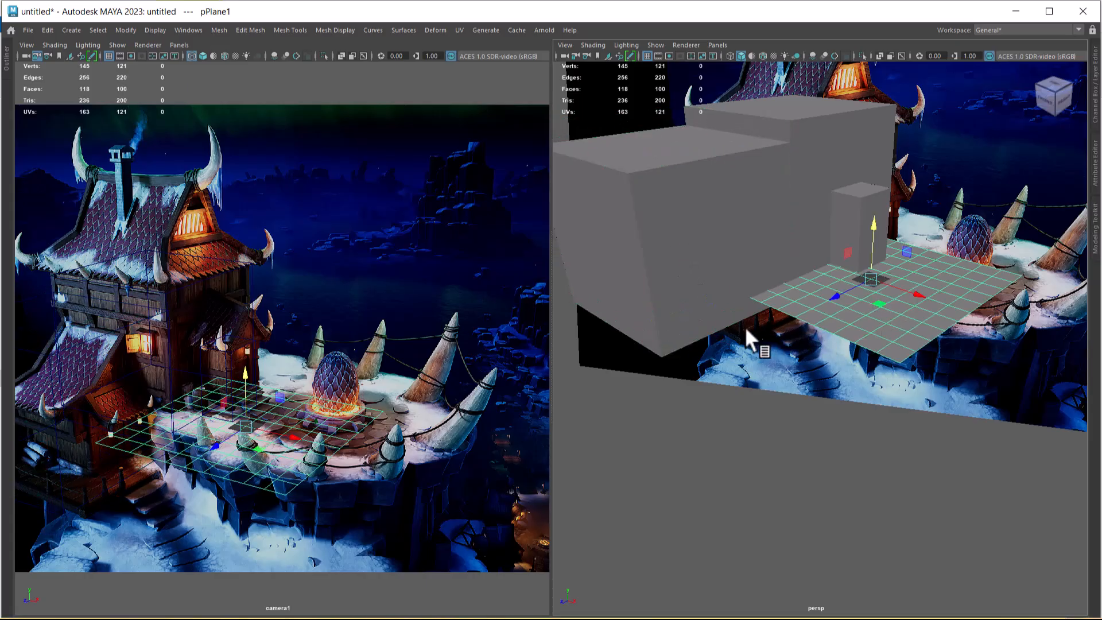
{"action": "left_click", "coordinate": [679, 295]}
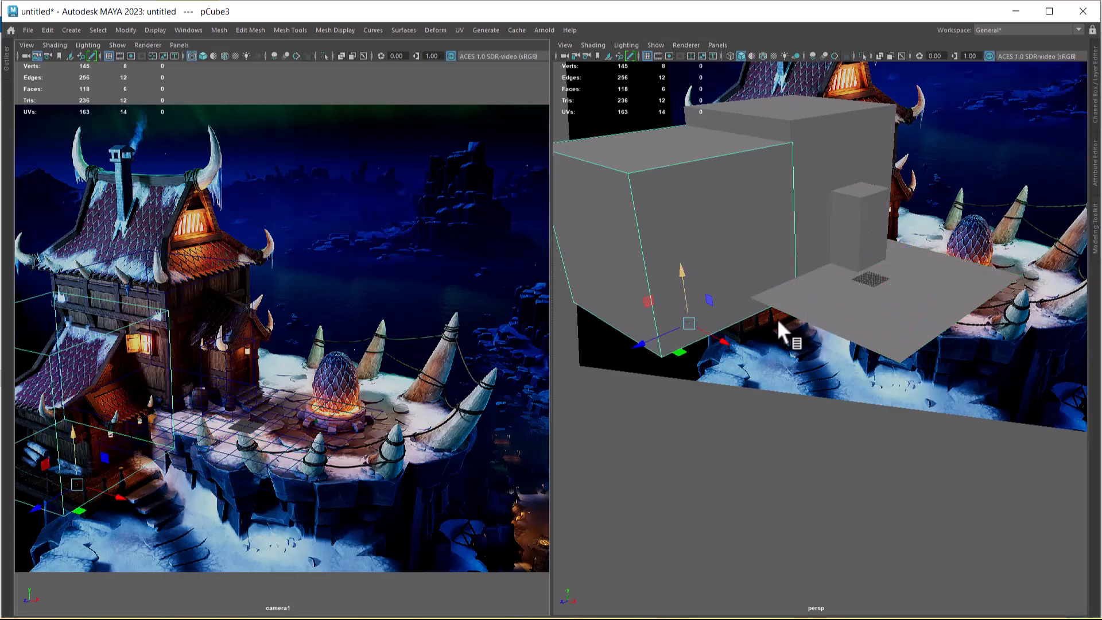
{"action": "left_click", "coordinate": [728, 314]}
{"action": "left_click", "coordinate": [697, 289]}
{"action": "key", "text": "Delete"}
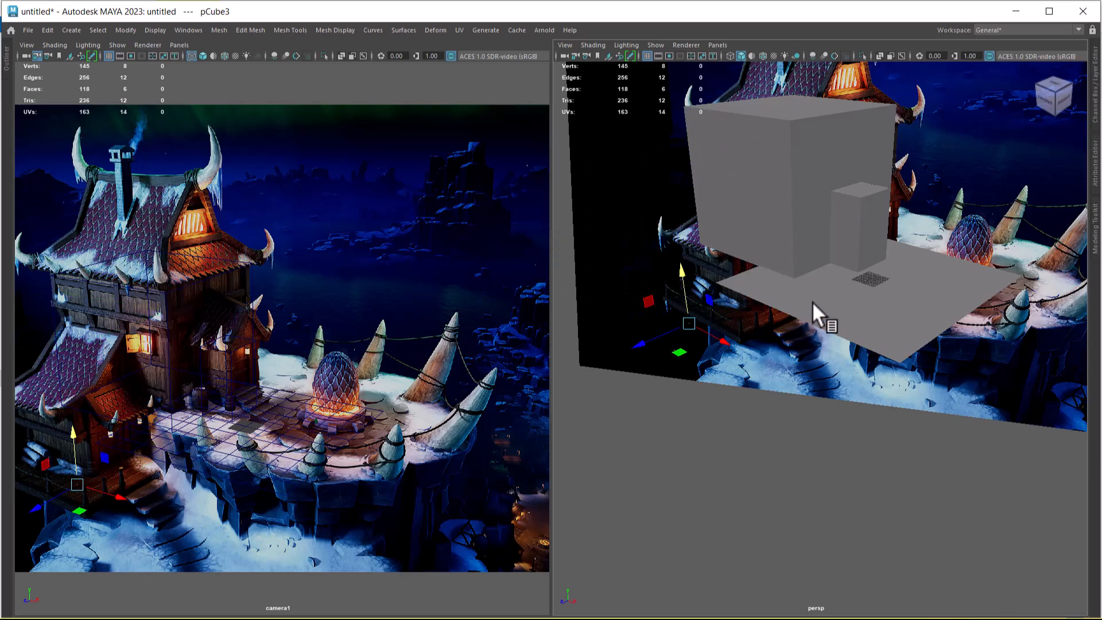
Scale the ground plane up uniformly to 320 and move it back along Z to about -118.5 to cover the terrace.
{"action": "left_click", "coordinate": [813, 301]}
{"action": "key", "text": "r"}
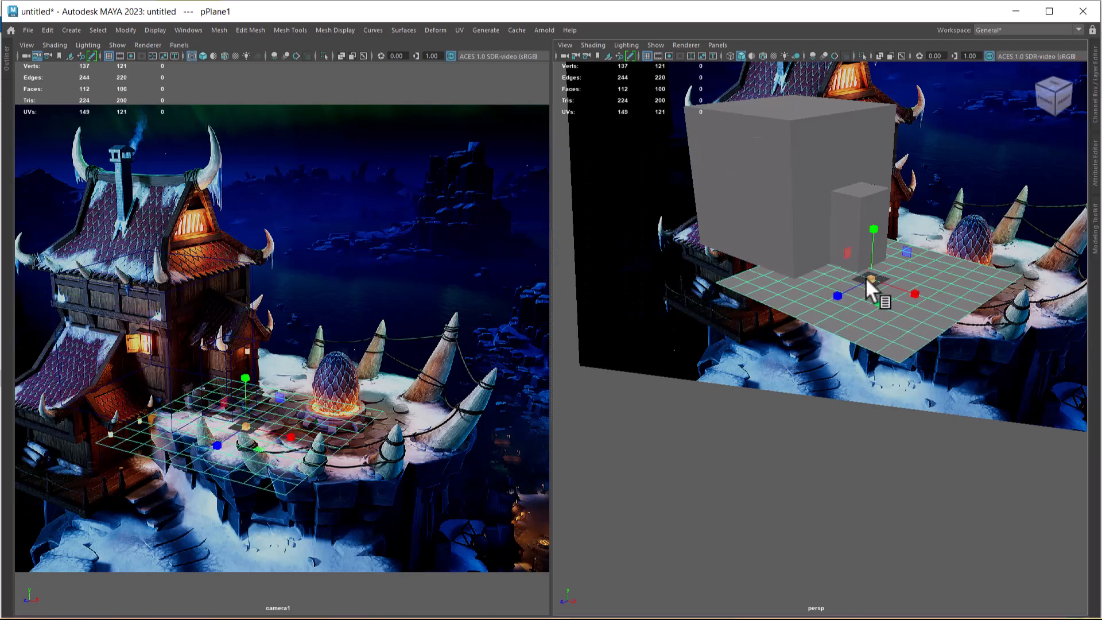
{"action": "left_click_drag", "start_coordinate": [866, 275], "coordinate": [960, 279]}
{"action": "key", "text": "w"}
{"action": "middle_click_drag", "start_coordinate": [827, 290], "coordinate": [906, 236]}
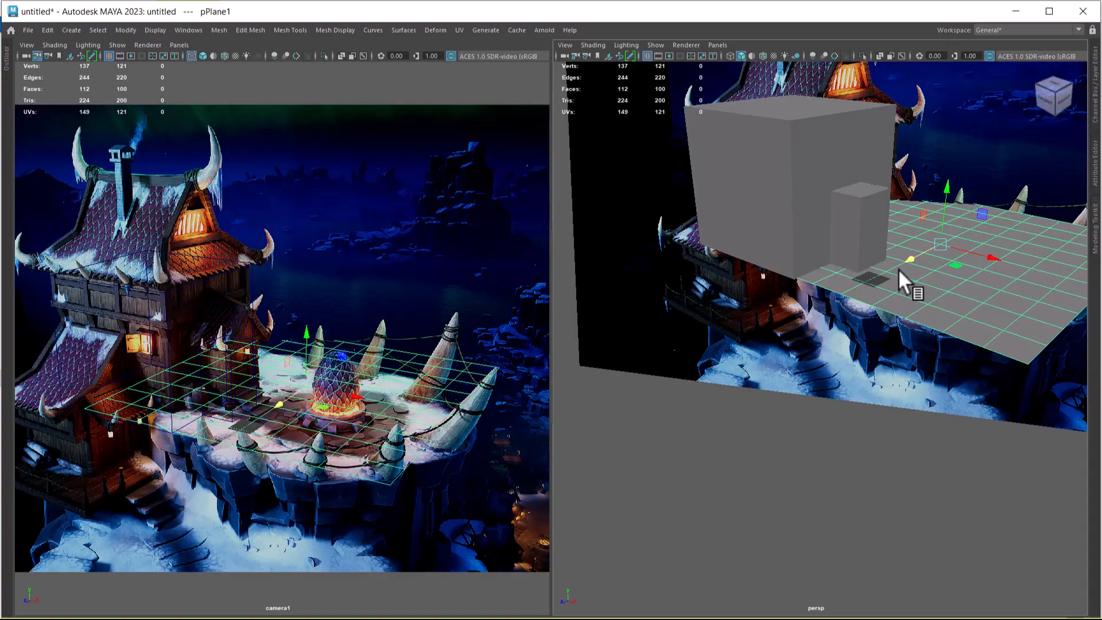
{"action": "mouse_move", "coordinate": [911, 287]}
{"action": "left_mouse_down", "text": "alt"}
{"action": "mouse_move", "coordinate": [862, 298]}
{"action": "mouse_move", "coordinate": [913, 305]}
{"action": "left_mouse_up", "text": "alt"}
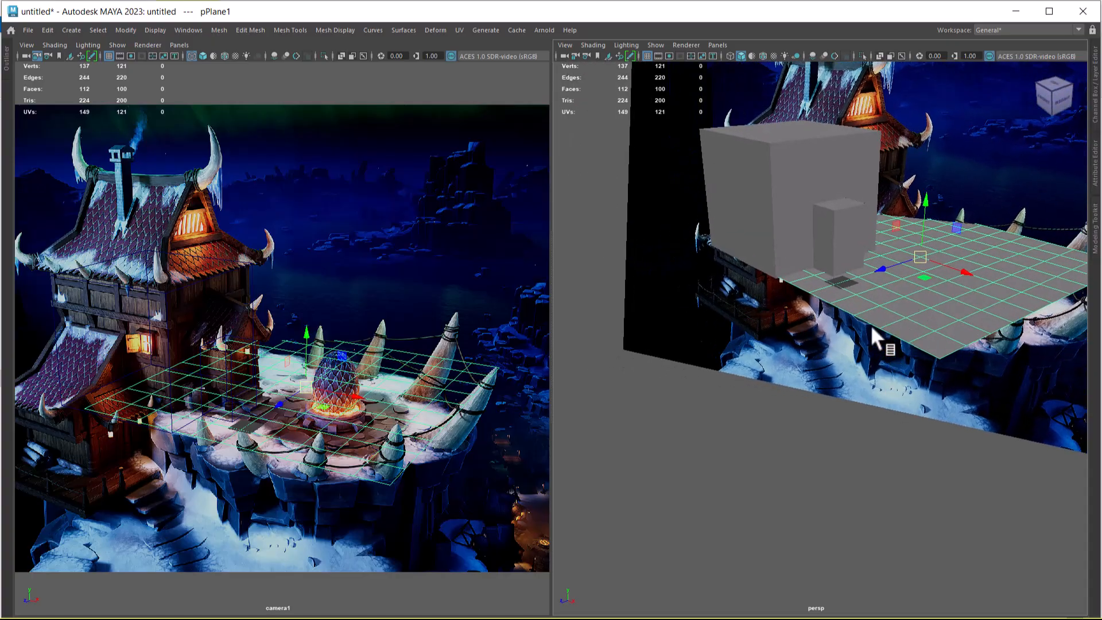
Set the ground plane's Subdivisions Width and Subdivisions Height to 1.
{"action": "key", "text": "ctrl+a"}
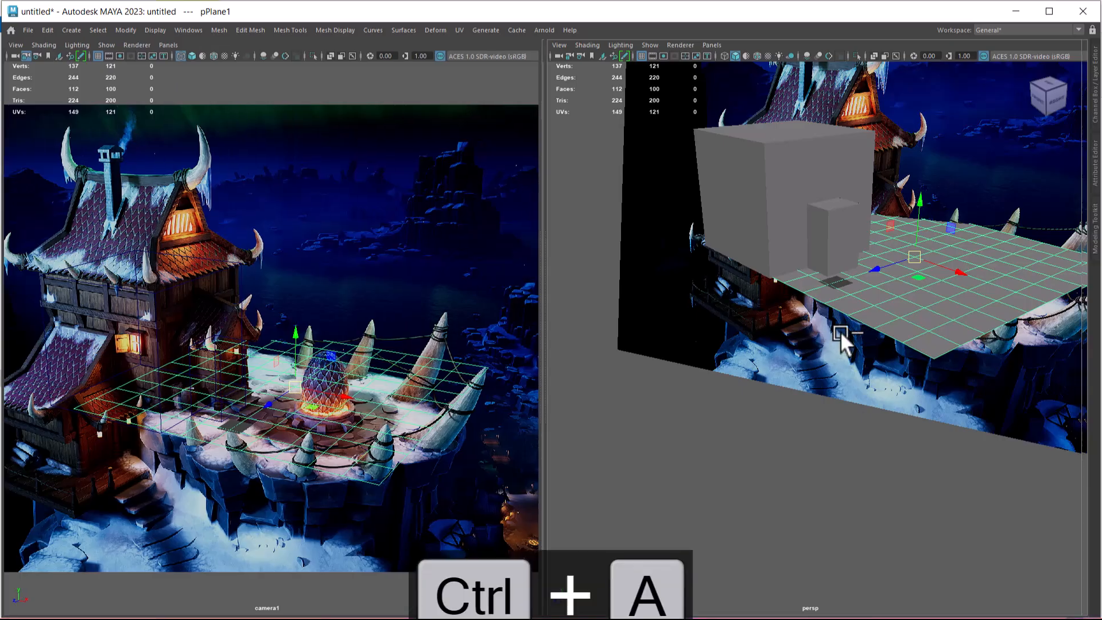
{"action": "left_click", "coordinate": [1094, 89]}
{"action": "left_click", "coordinate": [970, 198]}
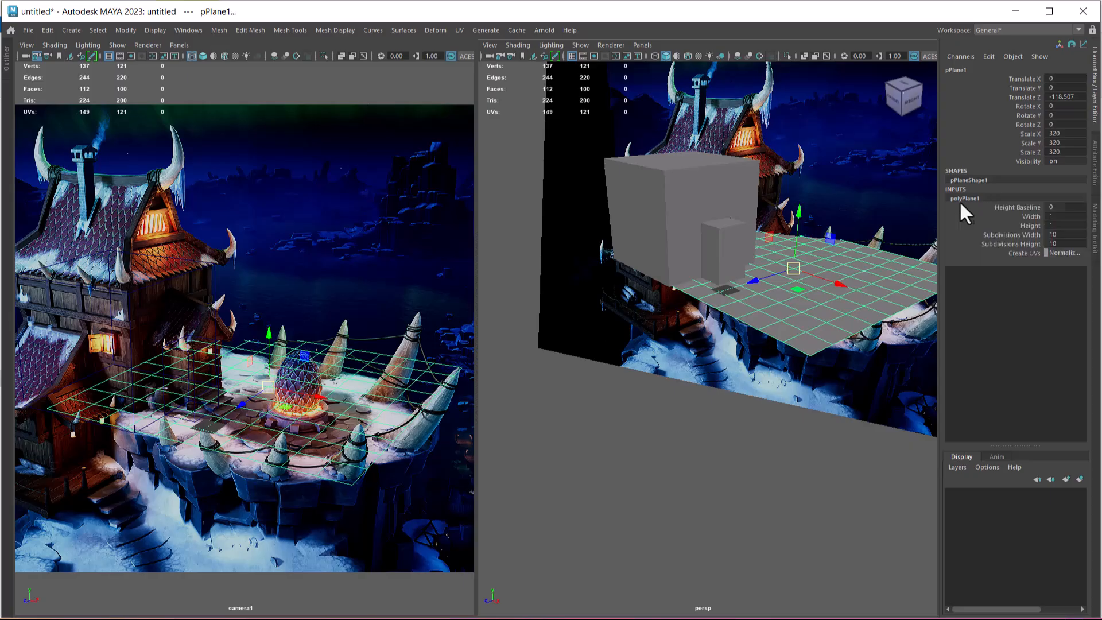
{"action": "left_click_drag", "start_coordinate": [1015, 234], "coordinate": [1015, 243]}
{"action": "middle_click_drag", "start_coordinate": [811, 278], "coordinate": [718, 291]}
{"action": "left_click_drag", "start_coordinate": [719, 292], "coordinate": [802, 327], "text": "alt"}
{"action": "left_click", "coordinate": [782, 499]}
{"action": "left_click", "coordinate": [792, 342]}
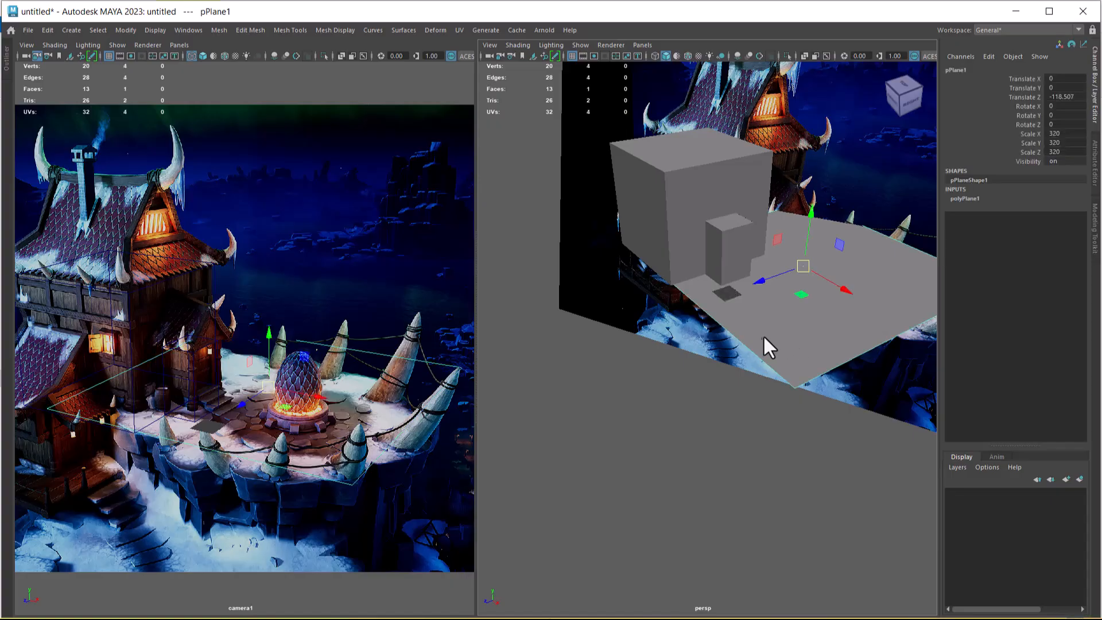
Extrude the ground plane's front edge downward, and extrude the resulting edge forward along Z as a lower ledge.
{"action": "right_click_drag", "start_coordinate": [696, 258], "coordinate": [826, 184]}
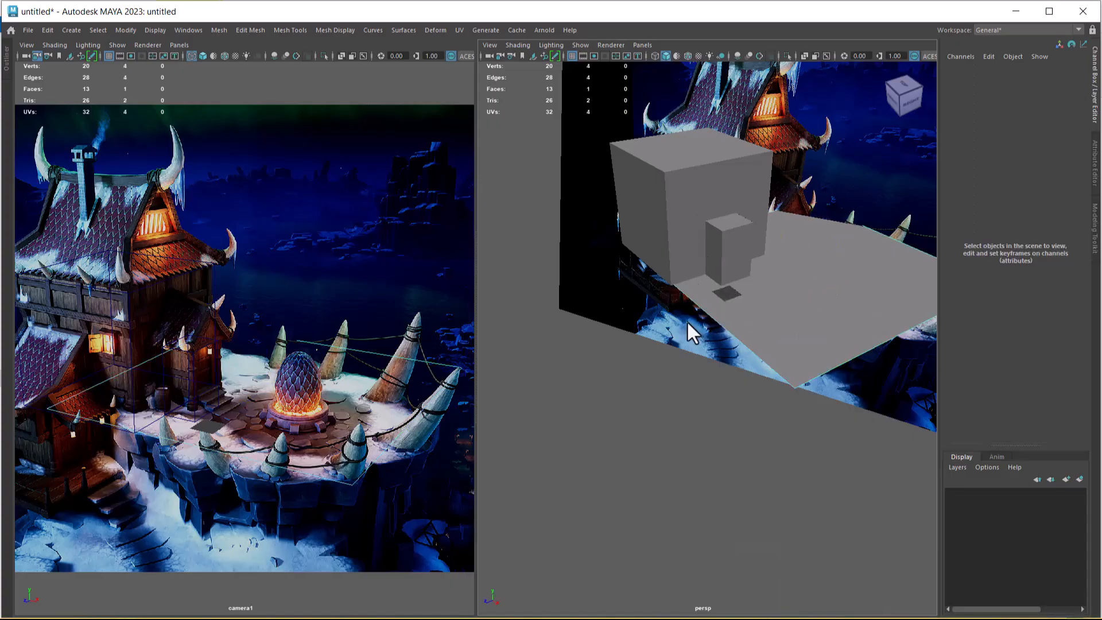
{"action": "left_click", "coordinate": [699, 291]}
{"action": "left_click_drag", "start_coordinate": [699, 249], "coordinate": [694, 281], "text": "shift"}
{"action": "left_click_drag", "start_coordinate": [681, 356], "coordinate": [660, 345], "text": "shift"}
{"action": "left_click_drag", "start_coordinate": [646, 381], "coordinate": [666, 328], "text": "alt"}
{"action": "left_click", "coordinate": [640, 333]}
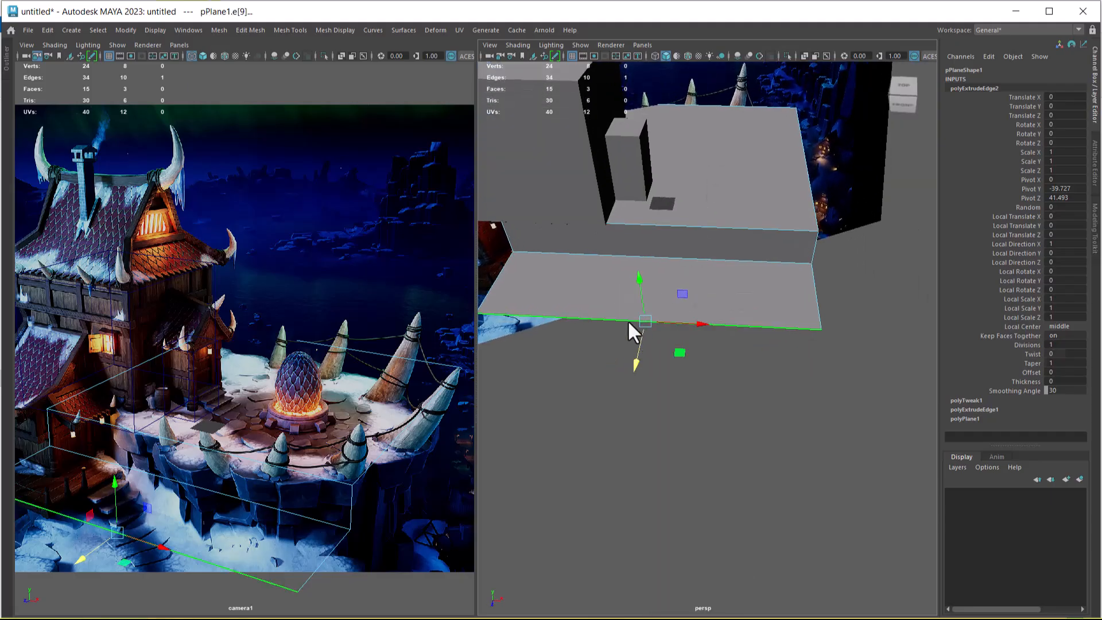
Try inserting multiple edge loops across the platform and lower ledge, and undo them.
{"action": "right_click_drag", "start_coordinate": [724, 250], "coordinate": [645, 276]}
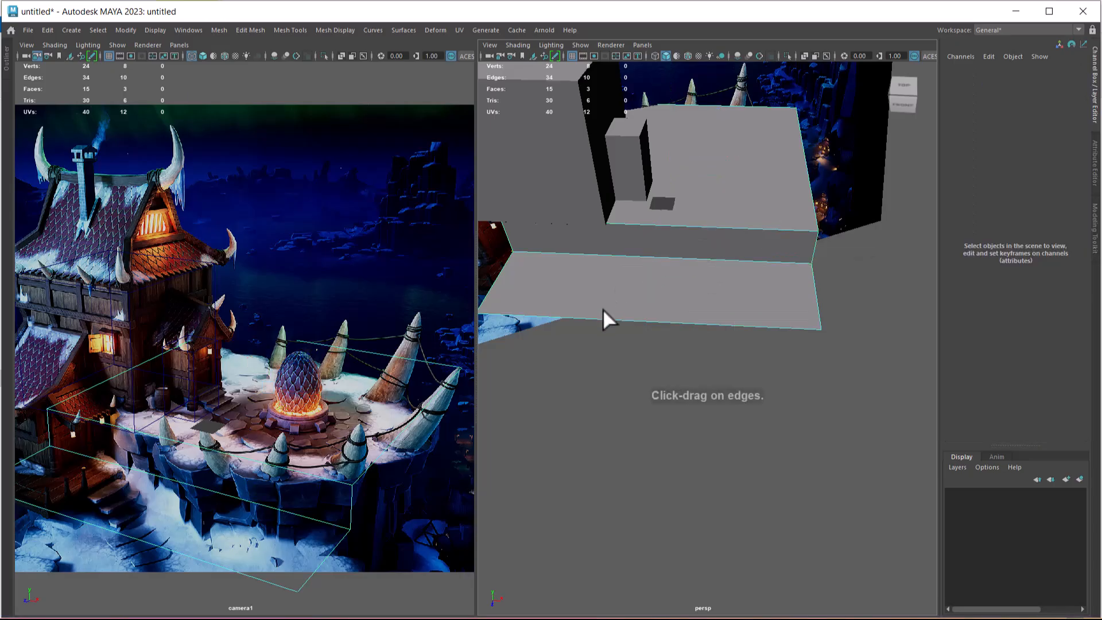
{"action": "left_click", "coordinate": [600, 317]}
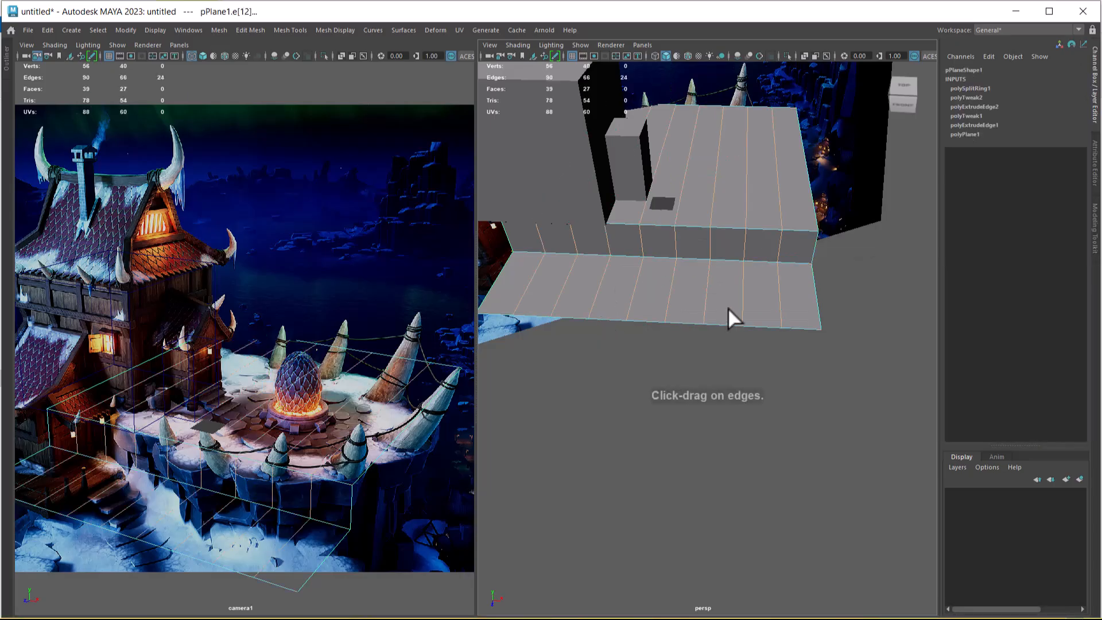
{"action": "key", "text": "ctrl+z"}
Insert a single edge loop running front to back across the platform, its front wall and the lower ledge.
{"action": "right_click_drag", "start_coordinate": [711, 240], "coordinate": [756, 187]}
{"action": "left_click", "coordinate": [729, 234]}
{"action": "right_click_drag", "start_coordinate": [729, 233], "coordinate": [691, 316], "text": "shift"}
{"action": "left_click", "coordinate": [717, 258]}
{"action": "right_click_drag", "start_coordinate": [735, 271], "coordinate": [695, 276], "text": "shift"}
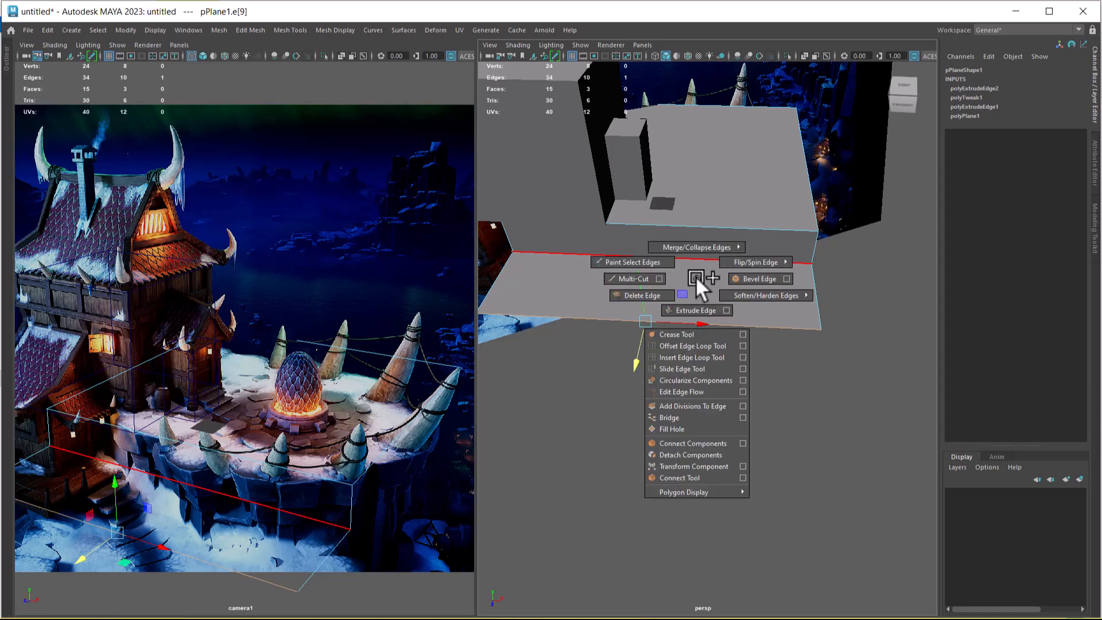
{"action": "left_click", "coordinate": [696, 276]}
{"action": "mouse_move", "coordinate": [774, 291]}
{"action": "right_mouse_down"}
{"action": "mouse_move", "coordinate": [773, 302]}
{"action": "mouse_move", "coordinate": [781, 275]}
{"action": "mouse_move", "coordinate": [774, 291]}
{"action": "mouse_move", "coordinate": [679, 256]}
{"action": "mouse_move", "coordinate": [667, 283]}
{"action": "mouse_move", "coordinate": [678, 296]}
{"action": "mouse_move", "coordinate": [724, 305]}
{"action": "mouse_move", "coordinate": [749, 273]}
{"action": "mouse_move", "coordinate": [697, 244]}
{"action": "mouse_move", "coordinate": [739, 246]}
{"action": "mouse_move", "coordinate": [542, 280]}
{"action": "right_mouse_up"}
{"action": "left_click", "coordinate": [698, 254]}
{"action": "left_click", "coordinate": [728, 261]}
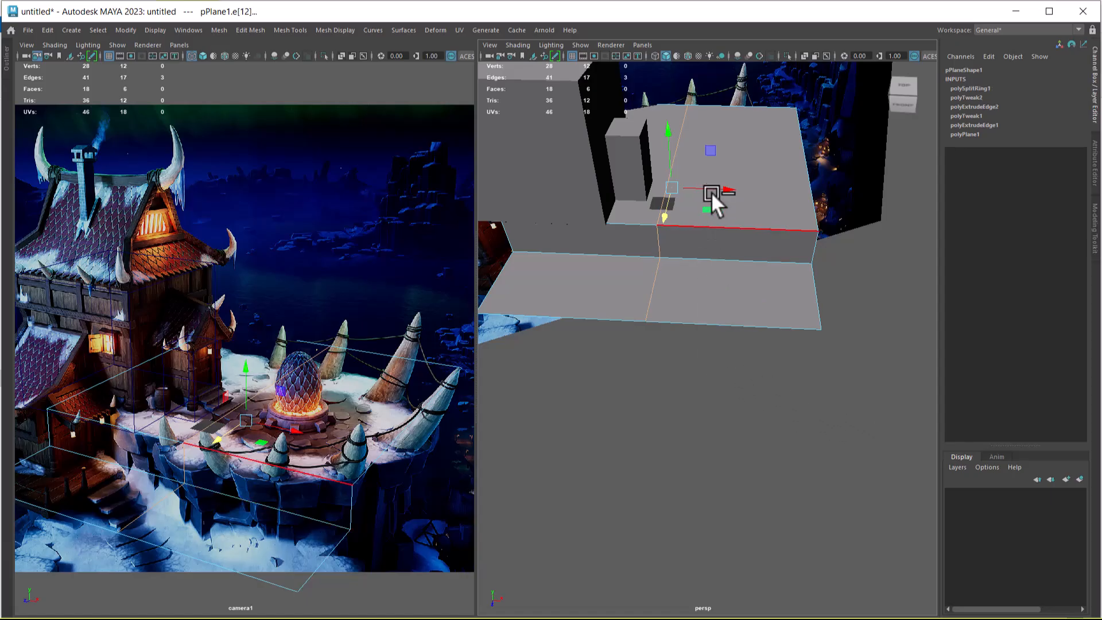
Slide the new edge loop toward the house, to where the lower ledge ends beside the stairs.
{"action": "right_click_drag", "start_coordinate": [727, 162], "coordinate": [722, 251], "text": "shift"}
{"action": "middle_click_drag", "start_coordinate": [713, 245], "coordinate": [676, 244]}
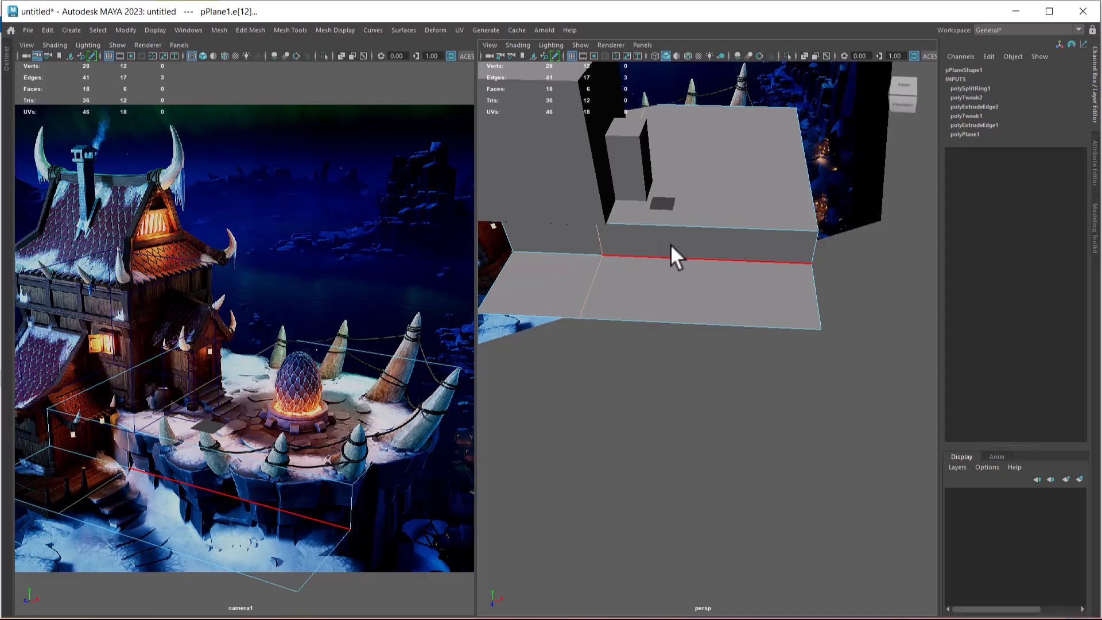
{"action": "key", "text": "w"}
Delete the lower ledge's larger face on the terrace side of the edge loop, and return to object mode.
{"action": "right_click_drag", "start_coordinate": [700, 212], "coordinate": [696, 308]}
{"action": "left_click", "coordinate": [694, 301]}
{"action": "key", "text": "Delete"}
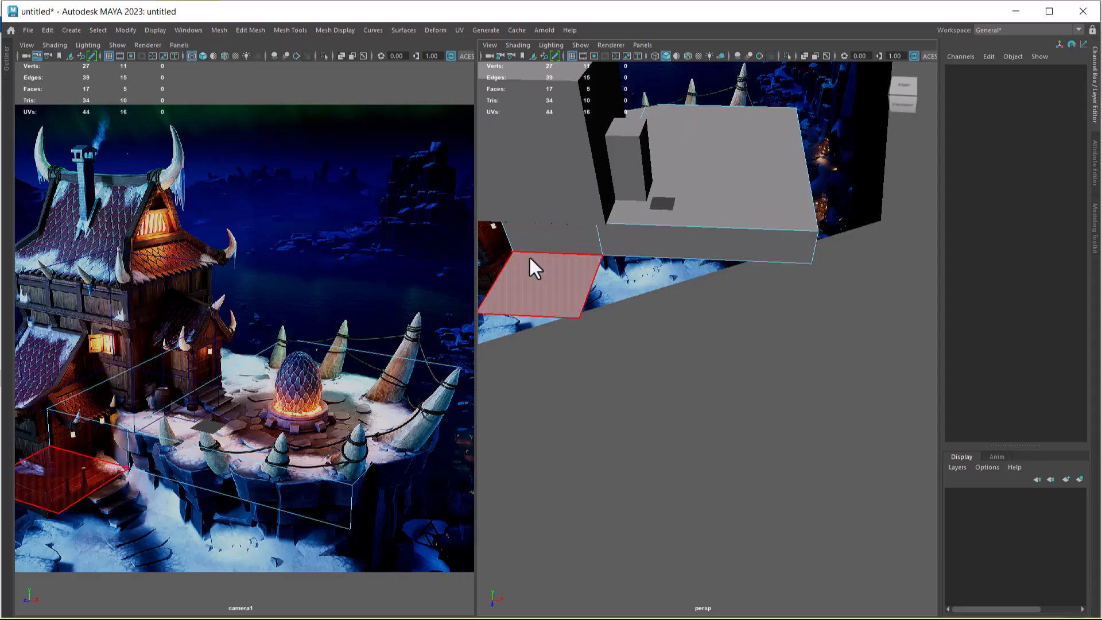
{"action": "left_click_drag", "start_coordinate": [644, 263], "coordinate": [682, 237], "text": "alt"}
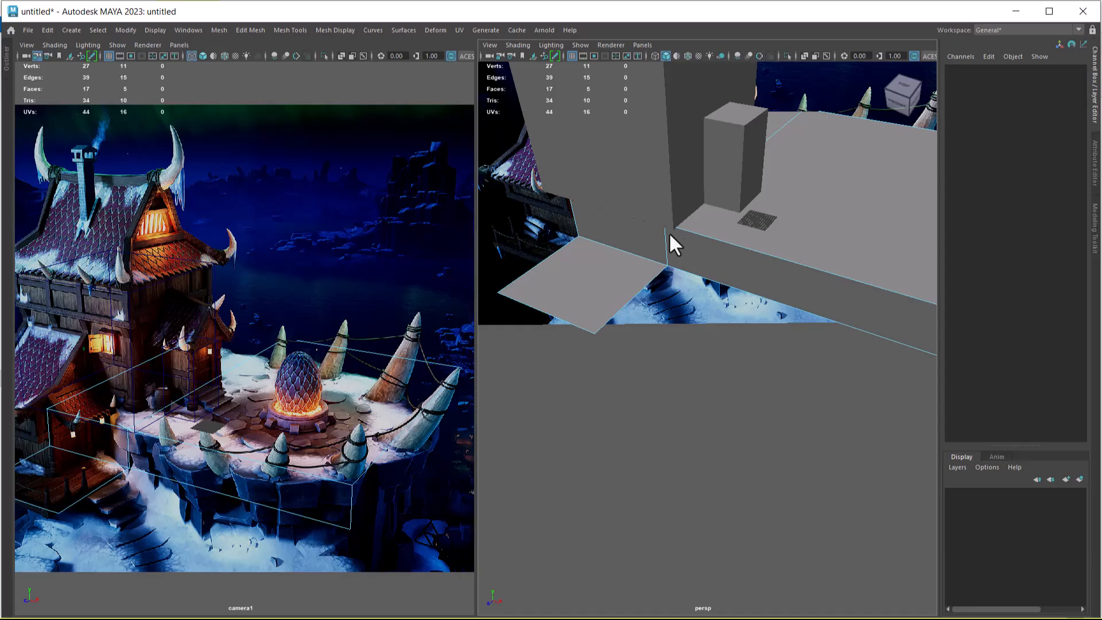
{"action": "left_click", "coordinate": [677, 159]}
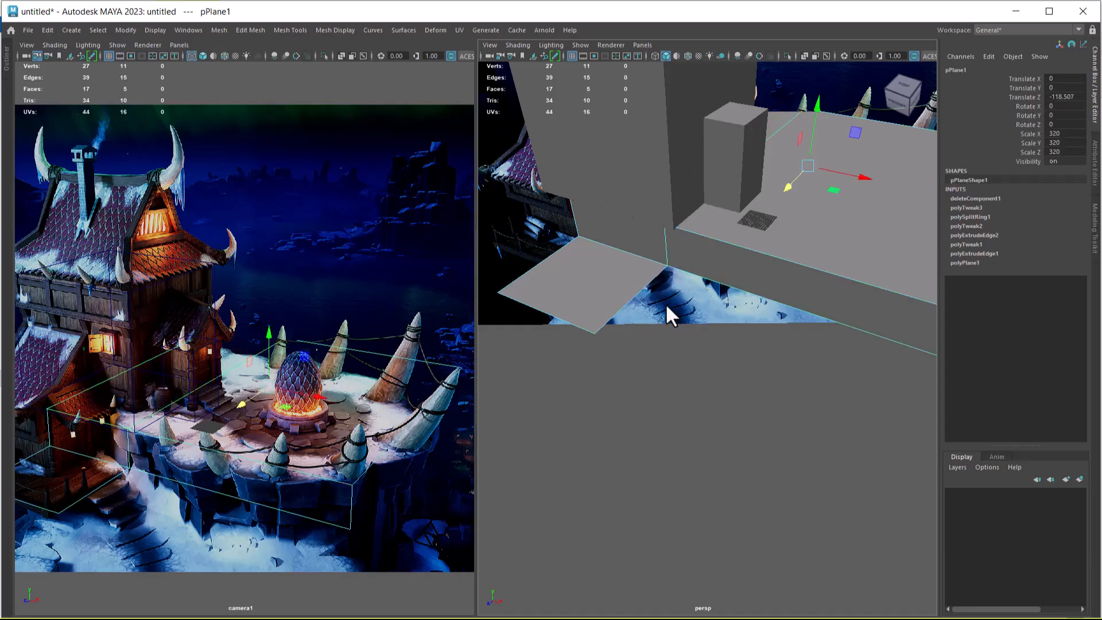
{"action": "mouse_move", "coordinate": [709, 291]}
{"action": "left_mouse_down", "text": "alt"}
{"action": "mouse_move", "coordinate": [738, 280]}
{"action": "mouse_move", "coordinate": [720, 286]}
{"action": "mouse_move", "coordinate": [721, 316]}
{"action": "mouse_move", "coordinate": [707, 301]}
{"action": "left_mouse_up", "text": "alt"}
{"action": "left_click_drag", "start_coordinate": [655, 274], "coordinate": [641, 266], "text": "alt"}
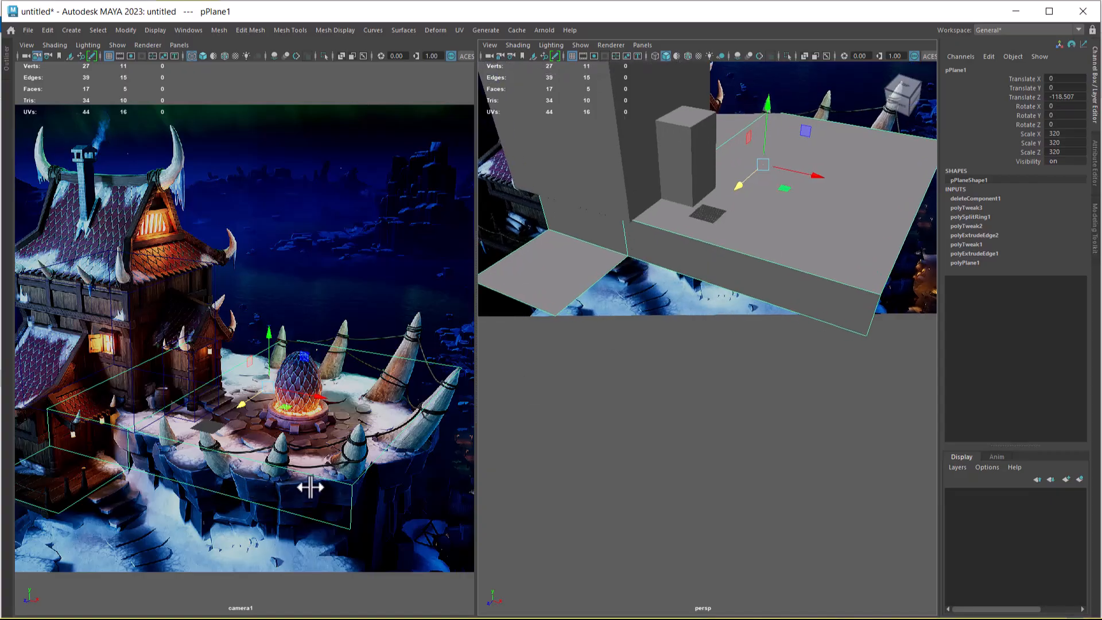
{"action": "left_click_drag", "start_coordinate": [613, 420], "coordinate": [728, 413], "text": "alt"}
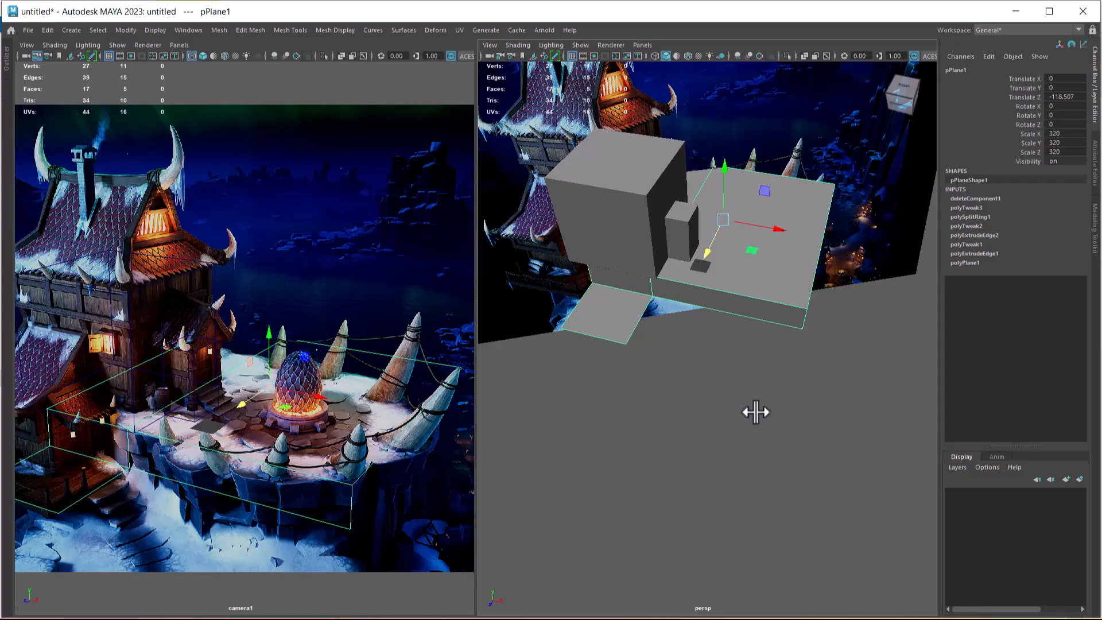
Create a polygon cube, scale it up and move it forward to the platform's front wall beside the lower ledge.
{"action": "left_click", "coordinate": [752, 411]}
{"action": "right_click", "coordinate": [711, 381], "text": "shift"}
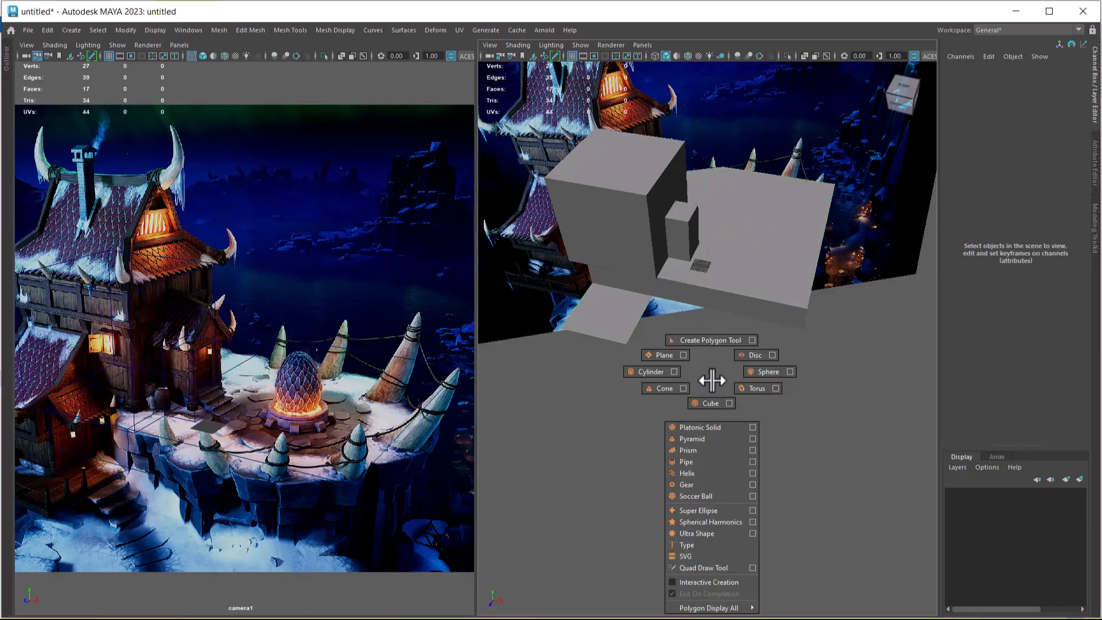
{"action": "left_click", "coordinate": [709, 401]}
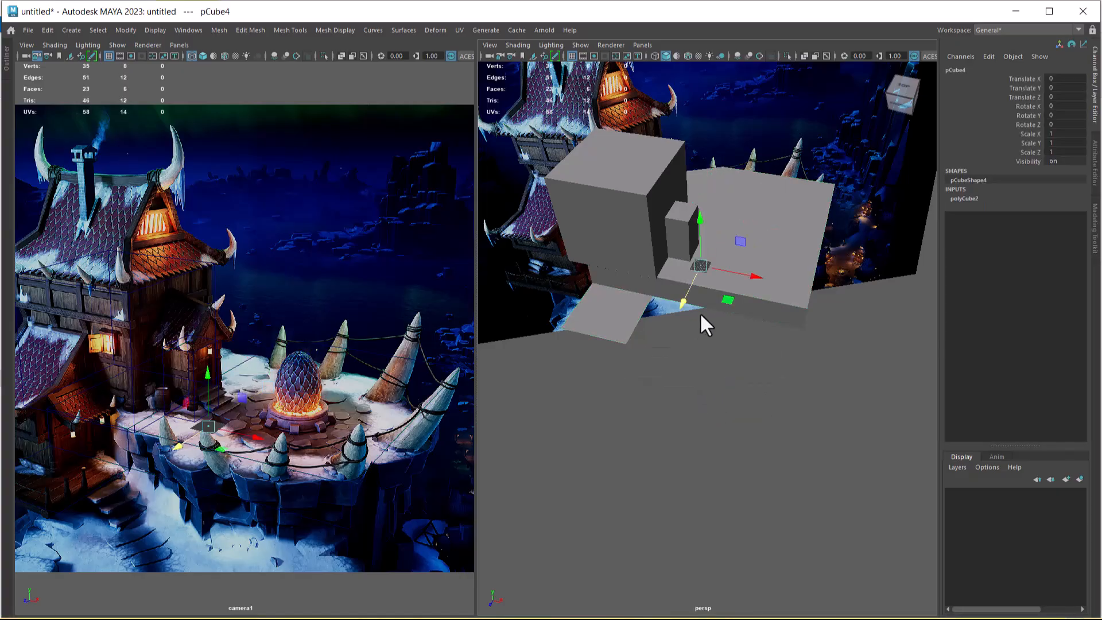
{"action": "key", "text": "r"}
{"action": "left_click_drag", "start_coordinate": [700, 266], "coordinate": [720, 259]}
{"action": "key", "text": "w"}
{"action": "left_click_drag", "start_coordinate": [684, 305], "coordinate": [662, 333]}
{"action": "mouse_move", "coordinate": [739, 304]}
{"action": "left_mouse_down"}
{"action": "mouse_move", "coordinate": [762, 307]}
{"action": "mouse_move", "coordinate": [746, 322]}
{"action": "left_mouse_up"}
{"action": "scroll", "coordinate": [742, 346], "scroll_direction": "up", "scroll_amount": 5}
Split the new cube through its middle with one edge loop running along Z.
{"action": "right_click_drag", "start_coordinate": [731, 276], "coordinate": [729, 138]}
{"action": "left_click", "coordinate": [676, 267]}
{"action": "right_click", "coordinate": [648, 272], "text": "ctrl"}
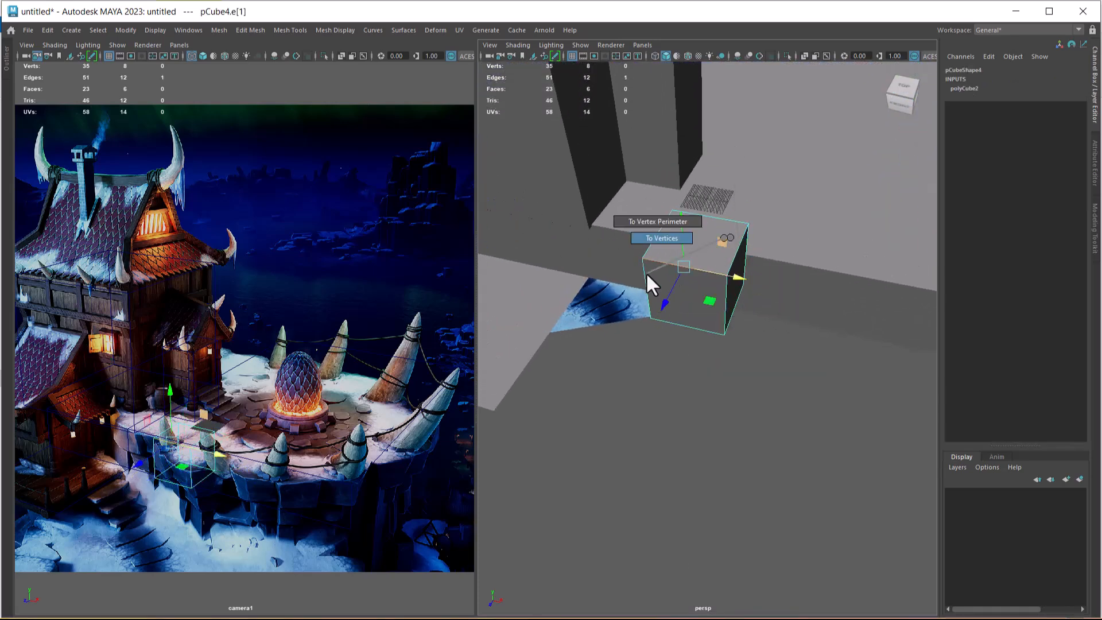
{"action": "right_click_drag", "start_coordinate": [646, 273], "coordinate": [647, 273], "text": "ctrl"}
{"action": "right_click_drag", "start_coordinate": [705, 215], "coordinate": [625, 246], "text": "ctrl"}
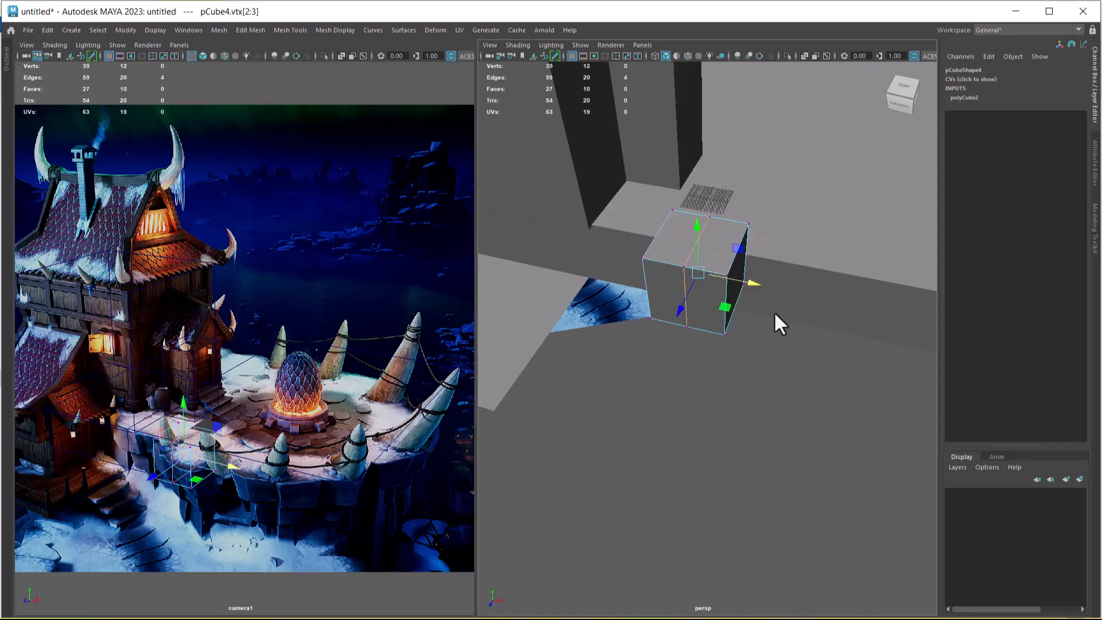
{"action": "scroll", "coordinate": [721, 347], "scroll_direction": "up", "scroll_amount": 5}
{"action": "middle_click_drag", "start_coordinate": [725, 263], "coordinate": [736, 333], "text": "alt"}
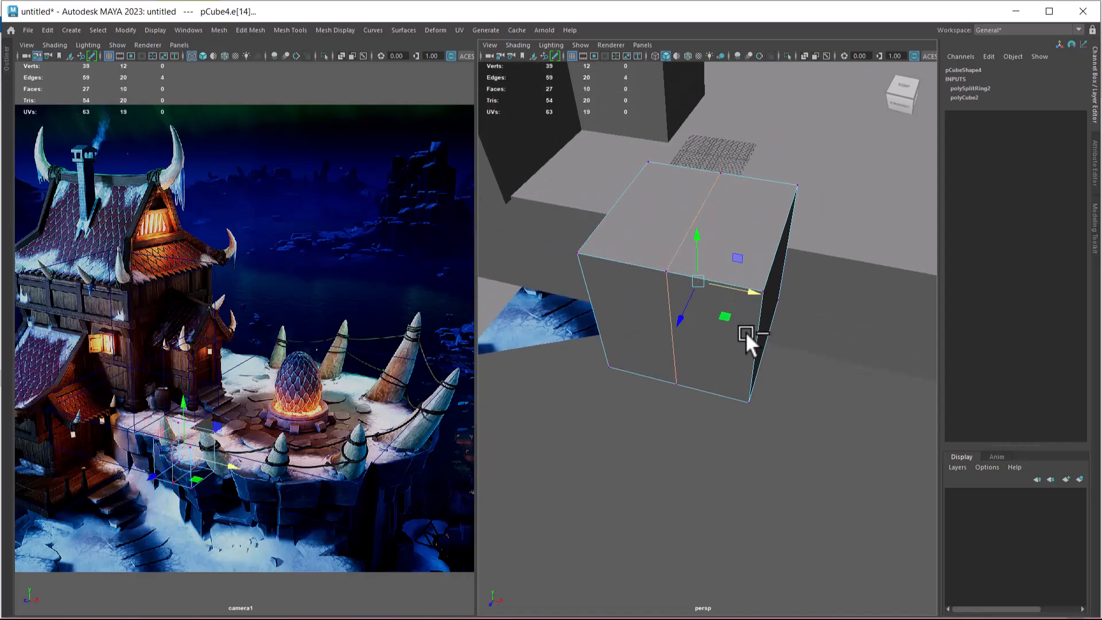
Split the cube through its middle with a second edge loop running along X, crossing the first.
{"action": "left_click", "coordinate": [774, 250]}
{"action": "right_click_drag", "start_coordinate": [811, 219], "coordinate": [900, 295], "text": "ctrl"}
{"action": "left_click", "coordinate": [777, 244]}
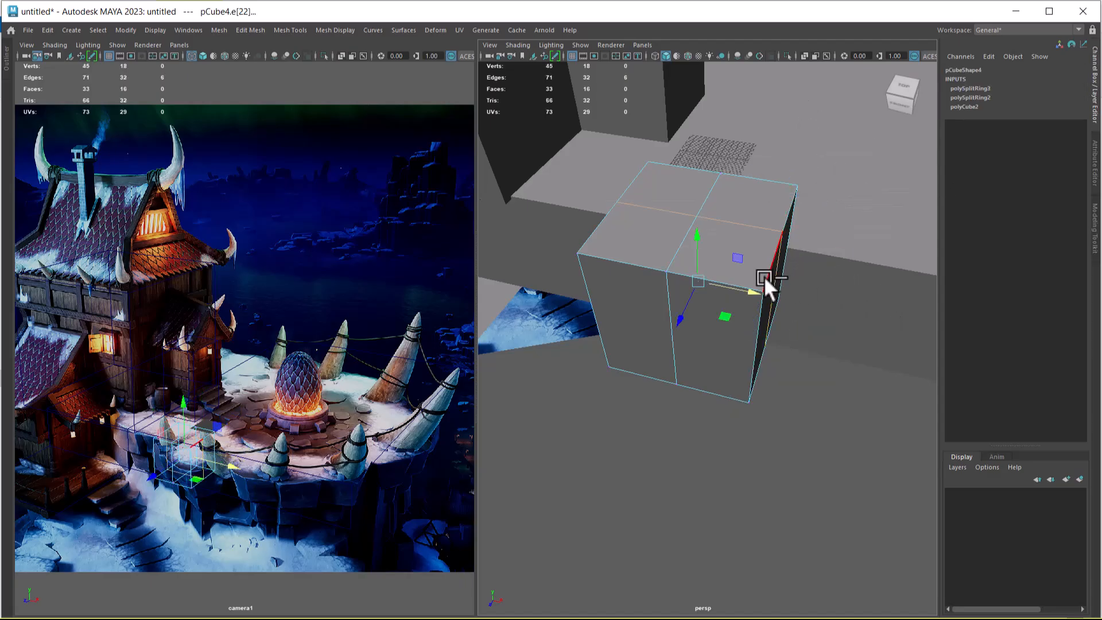
Scale the X loop outward along X and the Z loop outward along Z to bulge the cube's sides, and return to object mode.
{"action": "left_click_drag", "start_coordinate": [755, 293], "coordinate": [760, 294]}
{"action": "left_click", "coordinate": [668, 333]}
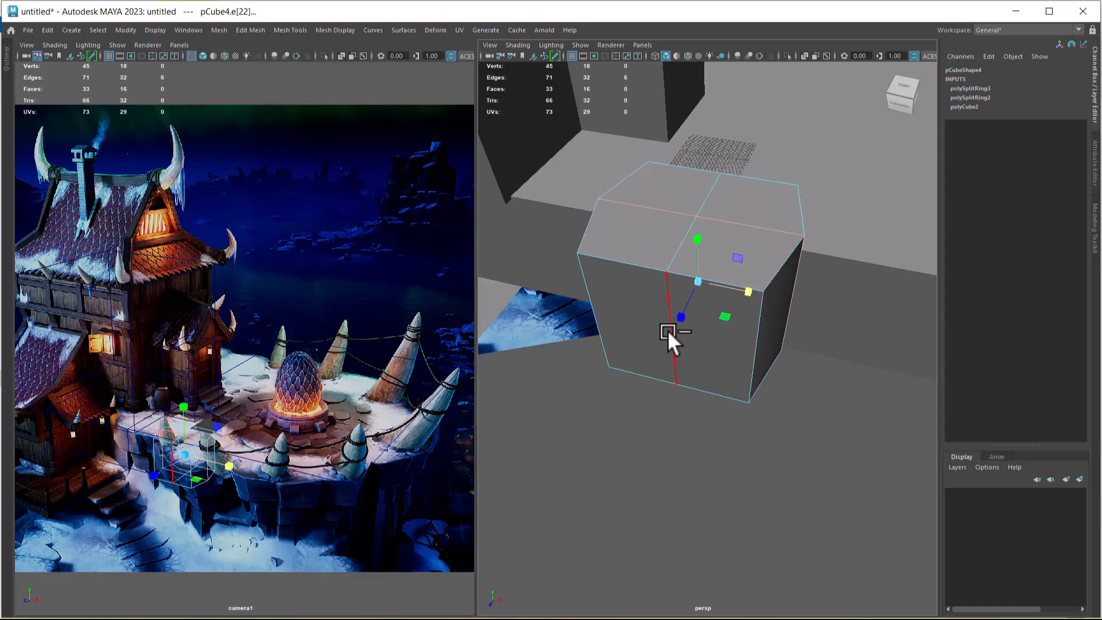
{"action": "left_click_drag", "start_coordinate": [678, 319], "coordinate": [666, 325]}
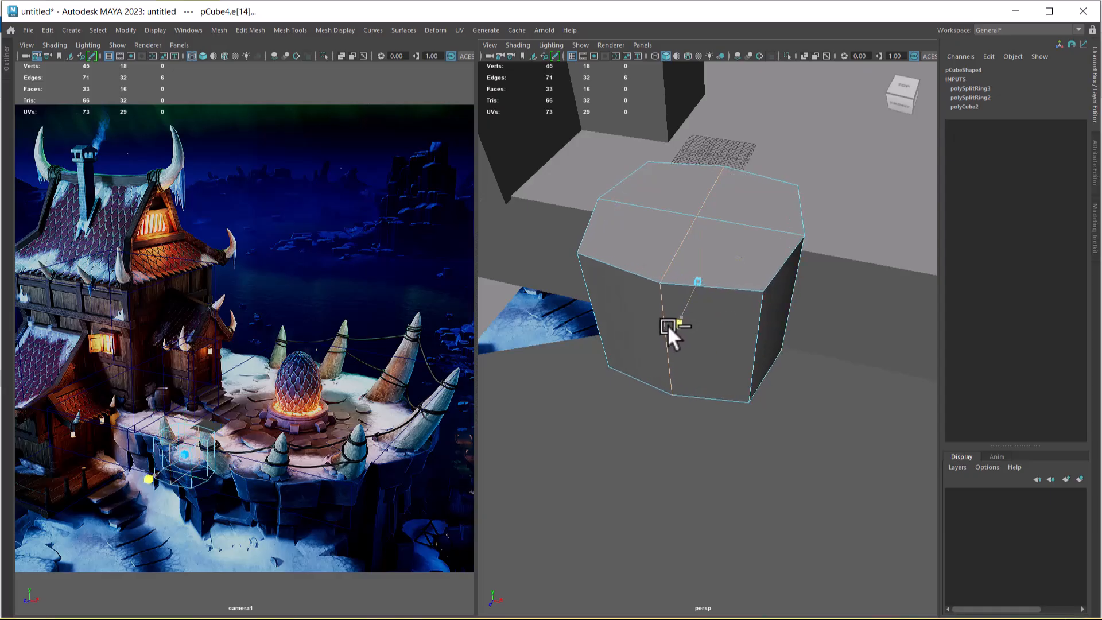
{"action": "right_click_drag", "start_coordinate": [714, 241], "coordinate": [827, 189]}
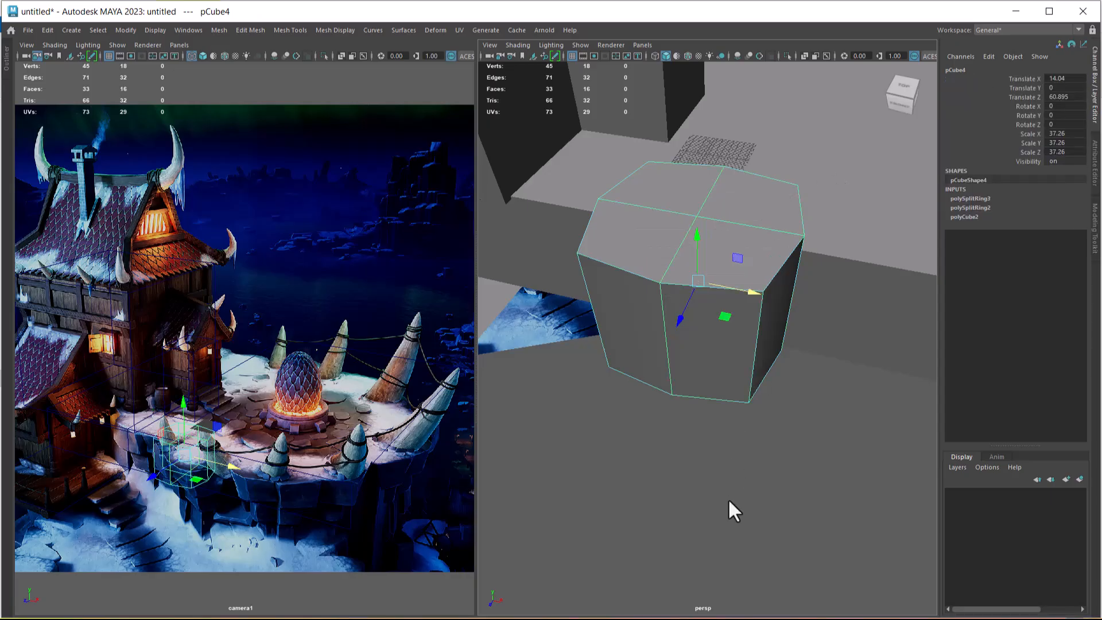
Move the bulged block to about X -34, Z 54.5, toward the house and into the platform's front wall.
{"action": "left_click_drag", "start_coordinate": [753, 294], "coordinate": [590, 264]}
{"action": "left_click_drag", "start_coordinate": [669, 301], "coordinate": [762, 344], "text": "alt"}
{"action": "left_click_drag", "start_coordinate": [831, 336], "coordinate": [816, 329]}
{"action": "left_click_drag", "start_coordinate": [810, 401], "coordinate": [756, 346], "text": "alt"}
Reduce the block's Y scale to about 25.2 and move it to about X -40.4, Z 47.4 at the house's corner.
{"action": "key", "text": "r"}
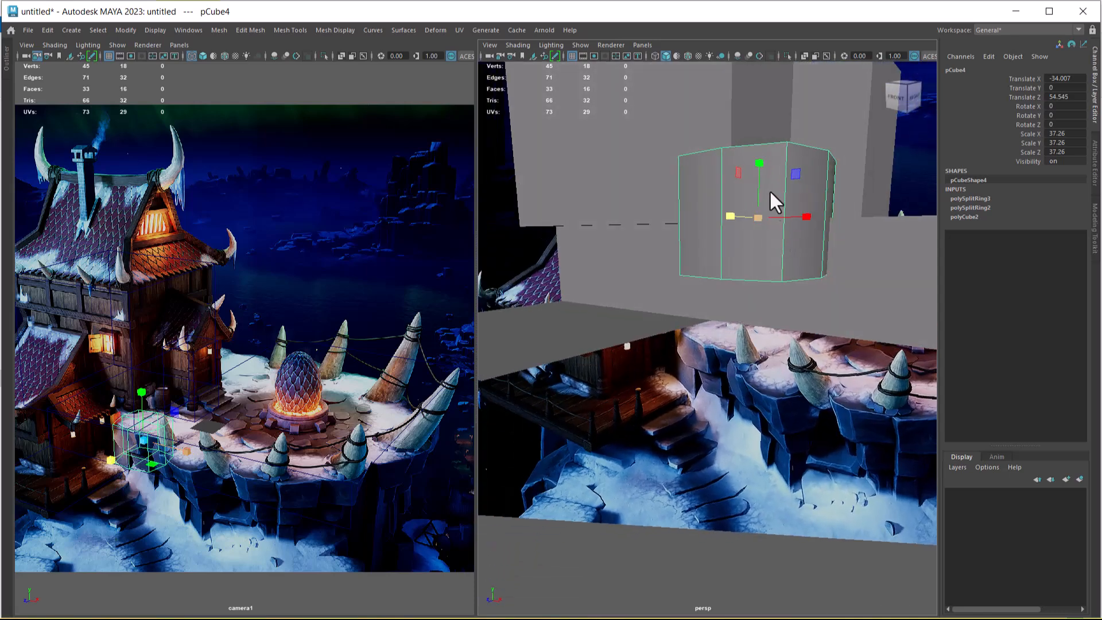
{"action": "left_click_drag", "start_coordinate": [762, 167], "coordinate": [763, 183]}
{"action": "key", "text": "w"}
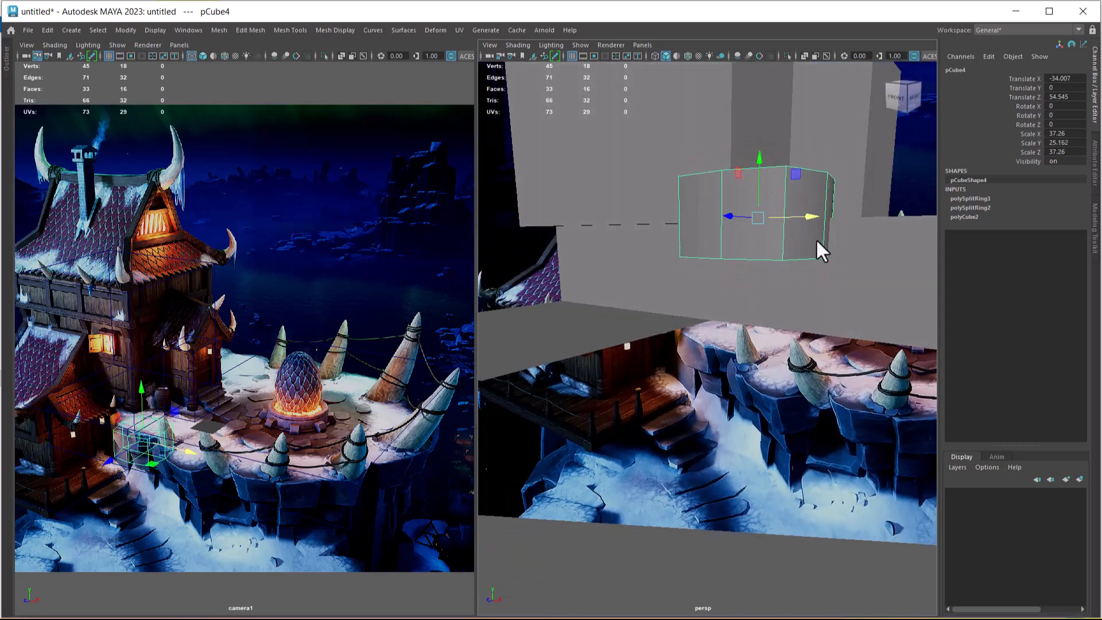
{"action": "left_click_drag", "start_coordinate": [807, 218], "coordinate": [717, 328]}
{"action": "left_click_drag", "start_coordinate": [810, 315], "coordinate": [797, 356]}
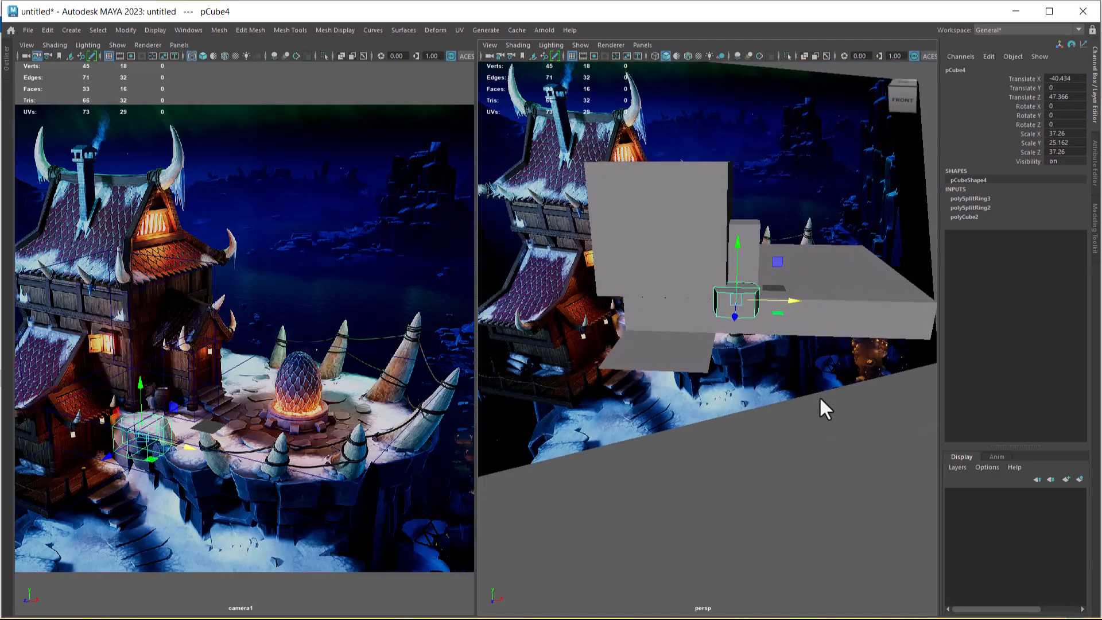
Duplicate the block, place the copy farther along the platform's front wall at about X 37, Z 55.2, and enlarge it to about 49.2 in X and Z.
{"action": "left_click_drag", "start_coordinate": [793, 404], "coordinate": [756, 451], "text": "alt"}
{"action": "key", "text": "ctrl+d"}
{"action": "left_click_drag", "start_coordinate": [754, 396], "coordinate": [856, 428]}
{"action": "mouse_move", "coordinate": [777, 466]}
{"action": "left_mouse_down"}
{"action": "mouse_move", "coordinate": [754, 485]}
{"action": "mouse_move", "coordinate": [760, 473]}
{"action": "left_mouse_up"}
{"action": "left_click_drag", "start_coordinate": [844, 431], "coordinate": [863, 439]}
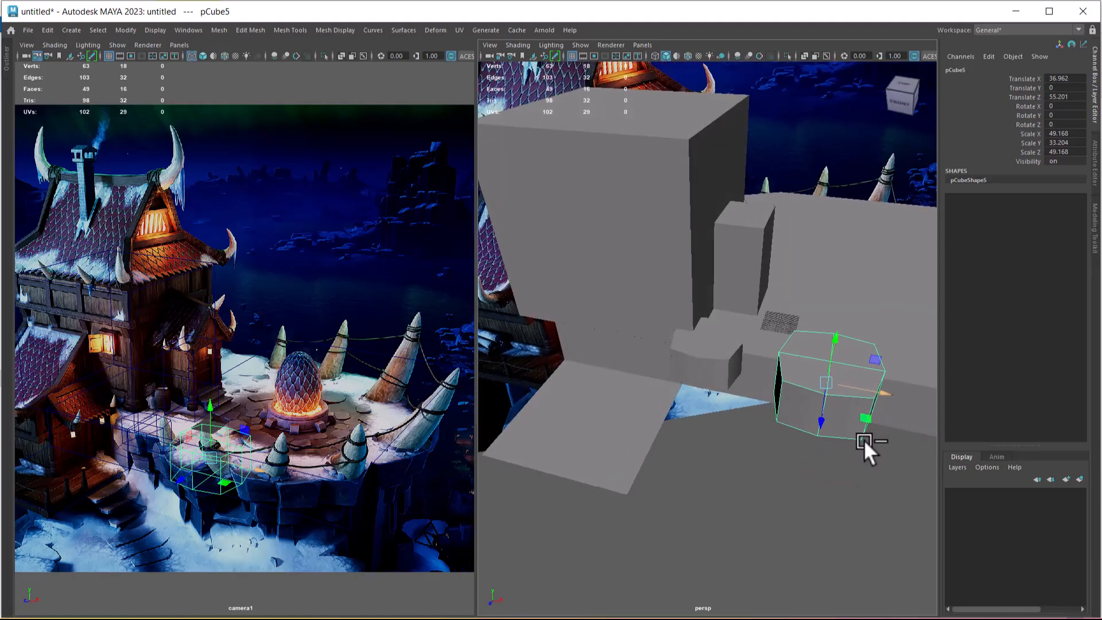
Duplicate the larger block, move the copy between the other two at about X -1.3, and scale it down to about 37.8 in X and Z.
{"action": "key", "text": "ctrl+d"}
{"action": "left_click_drag", "start_coordinate": [883, 392], "coordinate": [811, 375]}
{"action": "left_click_drag", "start_coordinate": [759, 370], "coordinate": [742, 380]}
Examine the three front blocks from several angles and compare them with the platform rim in the reference.
{"action": "left_click_drag", "start_coordinate": [861, 419], "coordinate": [792, 384], "text": "alt"}
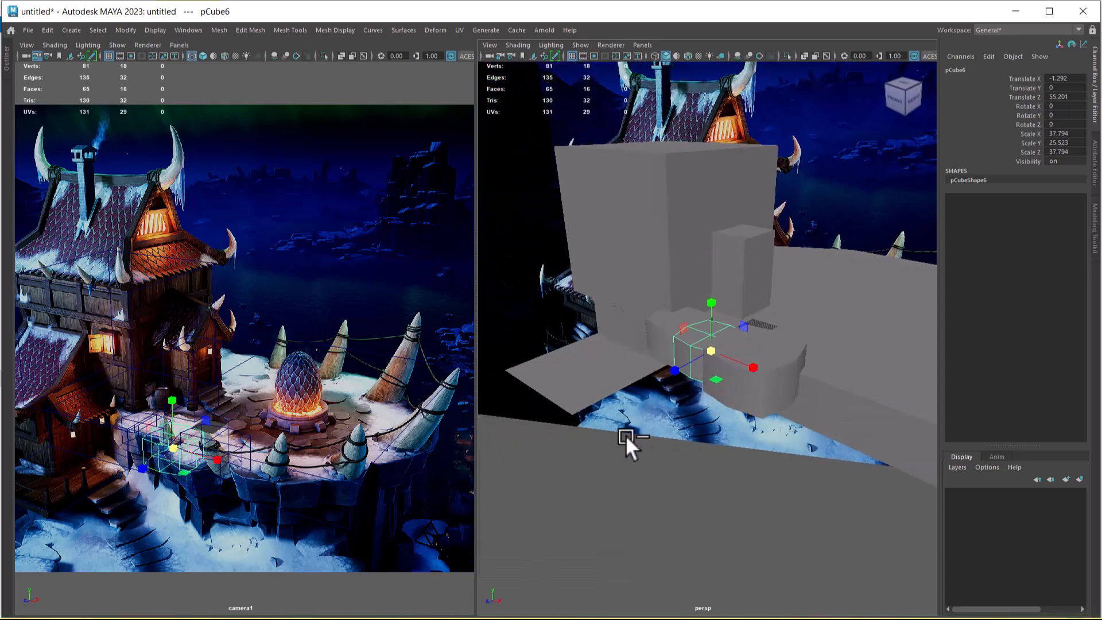
{"action": "left_click_drag", "start_coordinate": [624, 436], "coordinate": [721, 410], "text": "alt"}
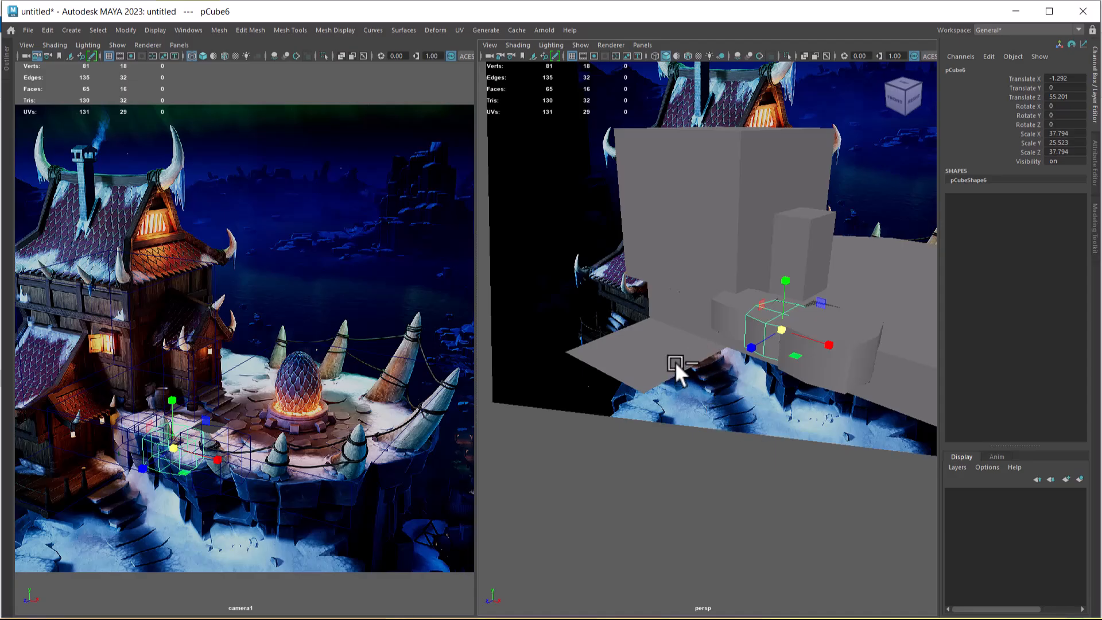
{"action": "left_click_drag", "start_coordinate": [714, 317], "coordinate": [723, 333], "text": "alt"}
{"action": "scroll", "coordinate": [723, 333], "scroll_direction": "up", "scroll_amount": 2}
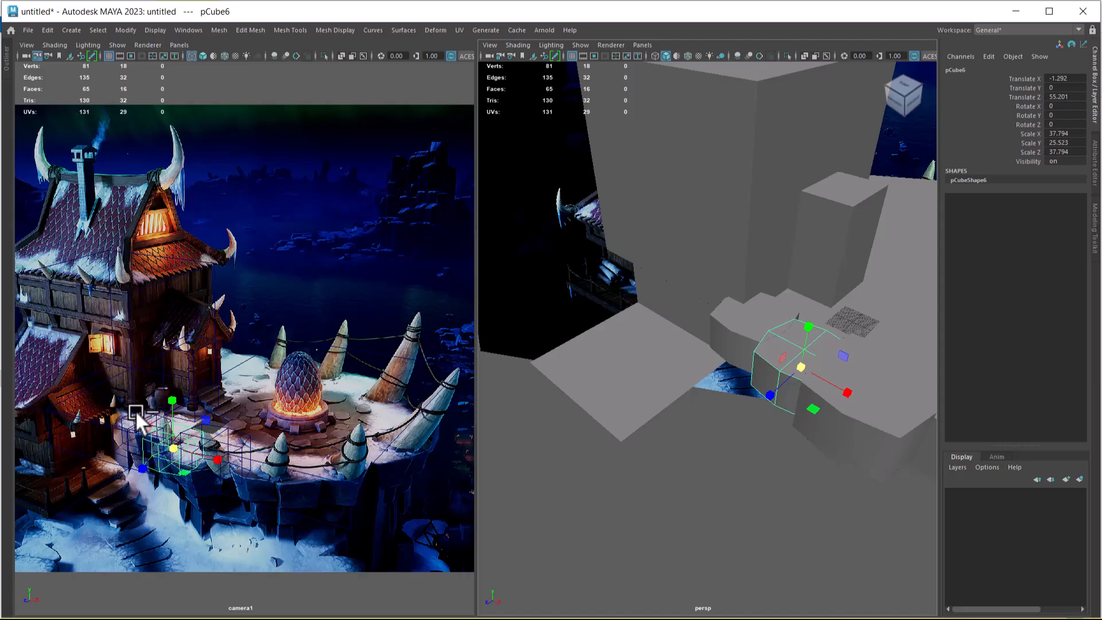
{"action": "left_click", "coordinate": [736, 321]}
{"action": "left_click_drag", "start_coordinate": [766, 347], "coordinate": [745, 361], "text": "alt"}
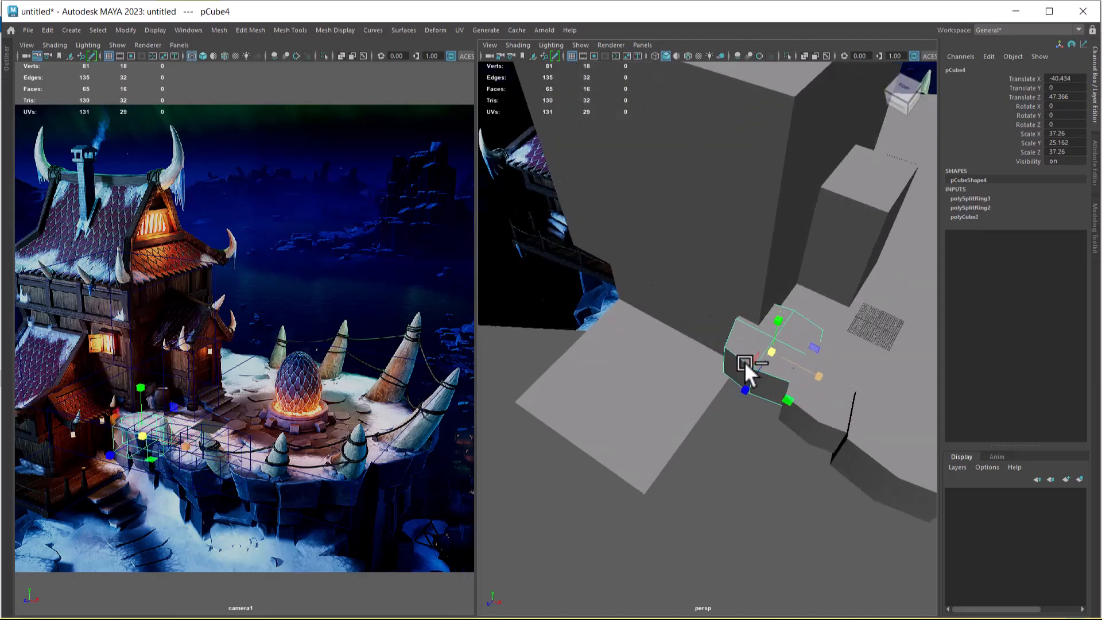
{"action": "left_click", "coordinate": [166, 466]}
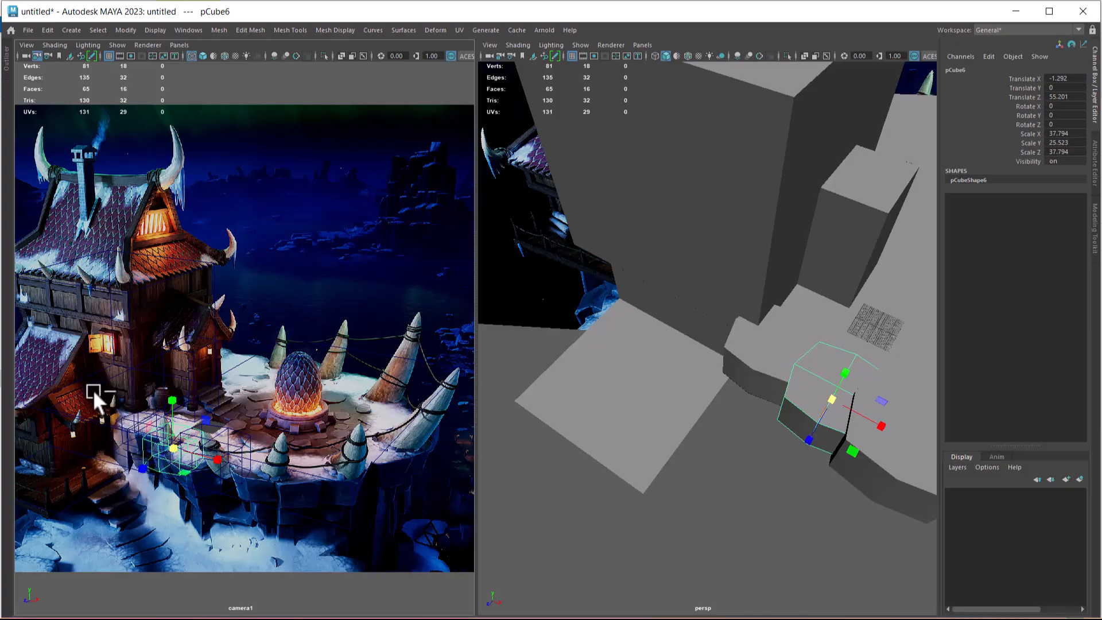
Reset the Insert Edge Loop tool settings and insert one horizontal edge loop just above the base of the house cube.
{"action": "left_click", "coordinate": [729, 273]}
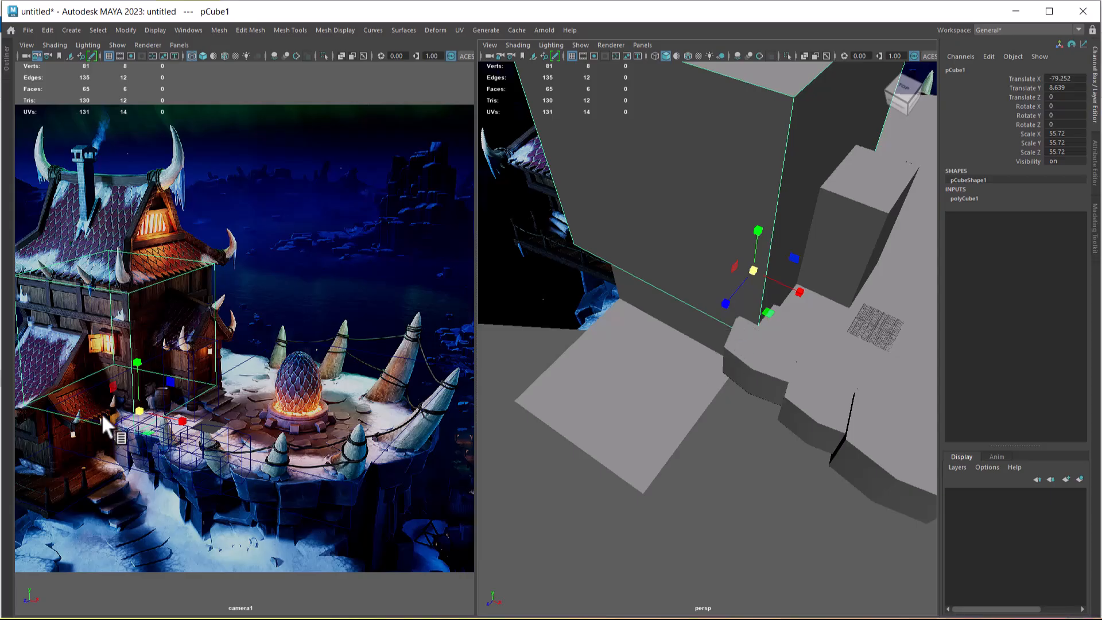
{"action": "left_click_drag", "start_coordinate": [591, 416], "coordinate": [571, 246], "text": "alt"}
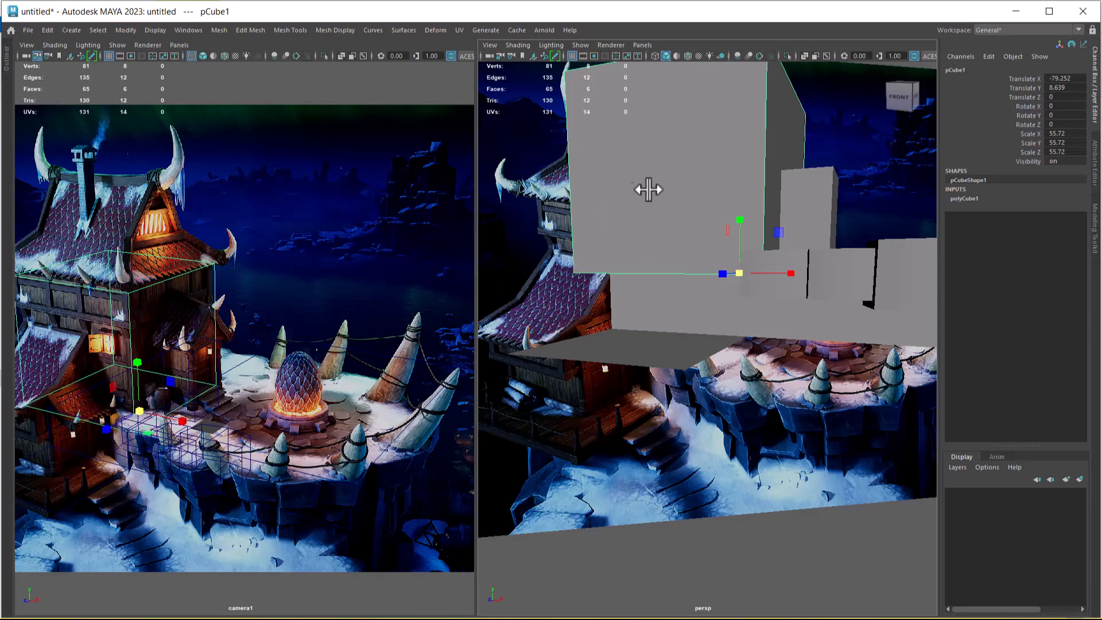
{"action": "left_click_drag", "start_coordinate": [642, 187], "coordinate": [668, 185], "text": "alt"}
{"action": "right_click_drag", "start_coordinate": [668, 184], "coordinate": [639, 222], "text": "shift"}
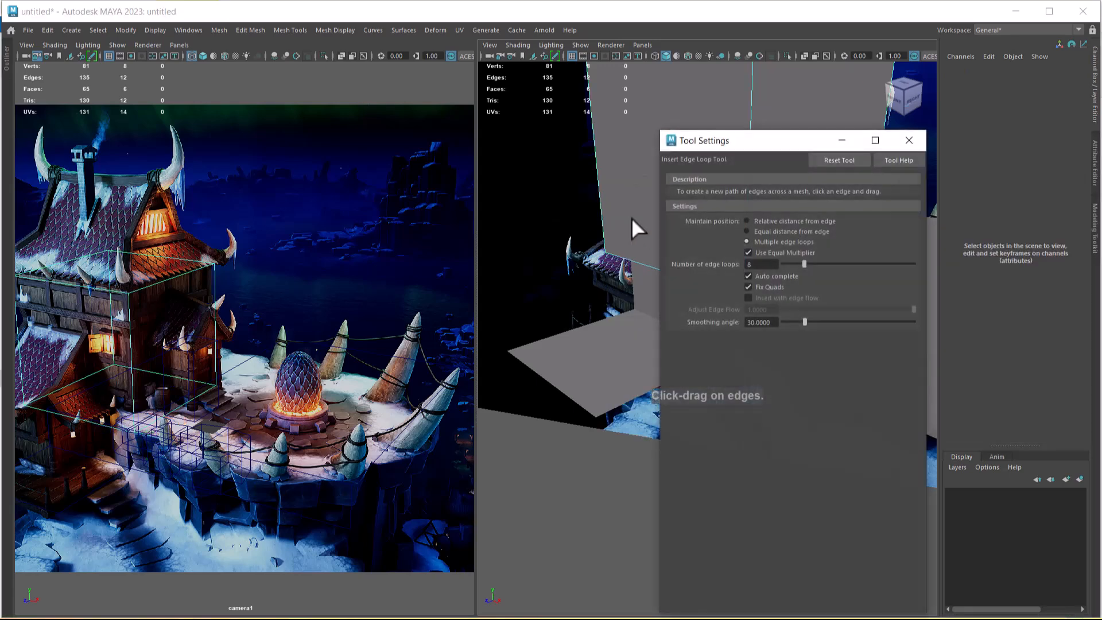
{"action": "left_click", "coordinate": [846, 159]}
{"action": "left_click", "coordinate": [908, 141]}
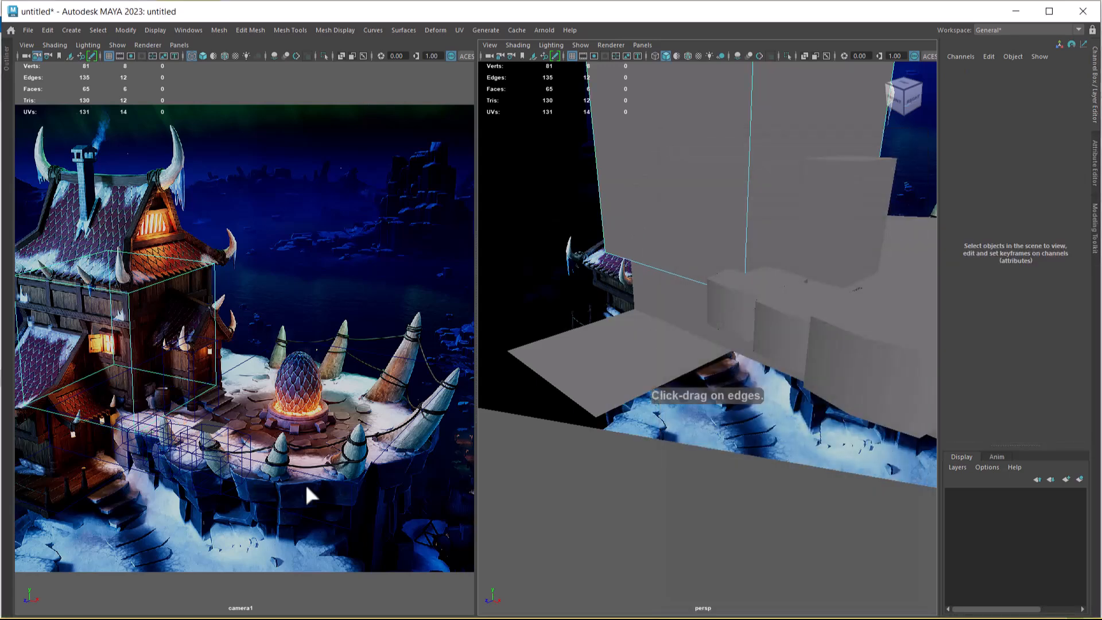
{"action": "left_click_drag", "start_coordinate": [133, 413], "coordinate": [133, 413]}
{"action": "left_click_drag", "start_coordinate": [875, 321], "coordinate": [832, 322], "text": "alt"}
{"action": "key", "text": "w"}
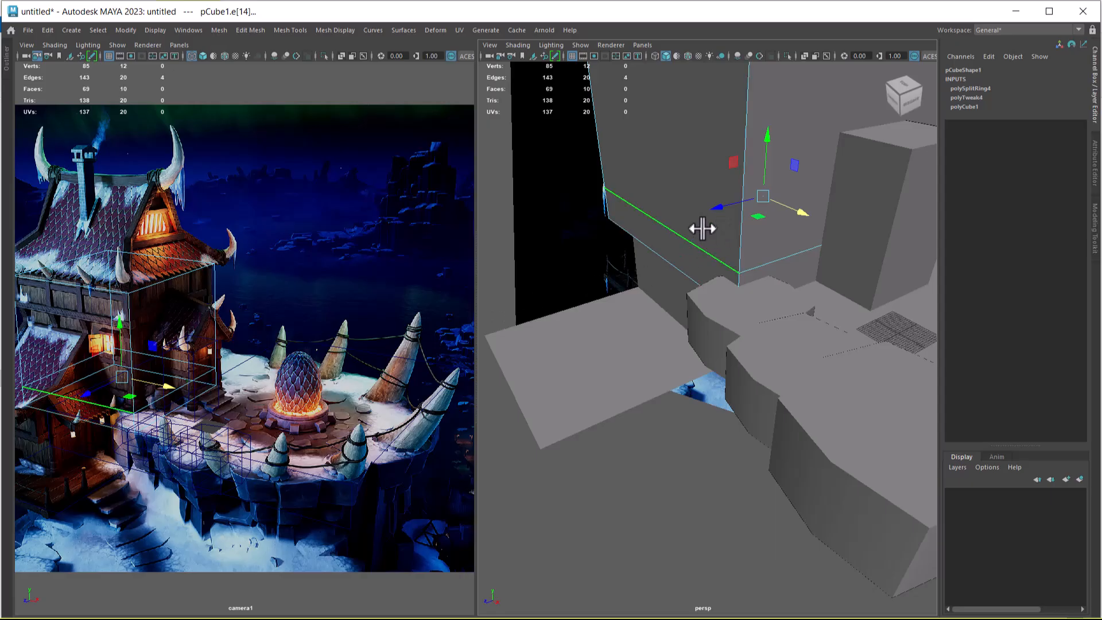
Return the house cube to object mode and lower it to about Translate Y 1.76.
{"action": "left_click_drag", "start_coordinate": [750, 275], "coordinate": [772, 256], "text": "alt"}
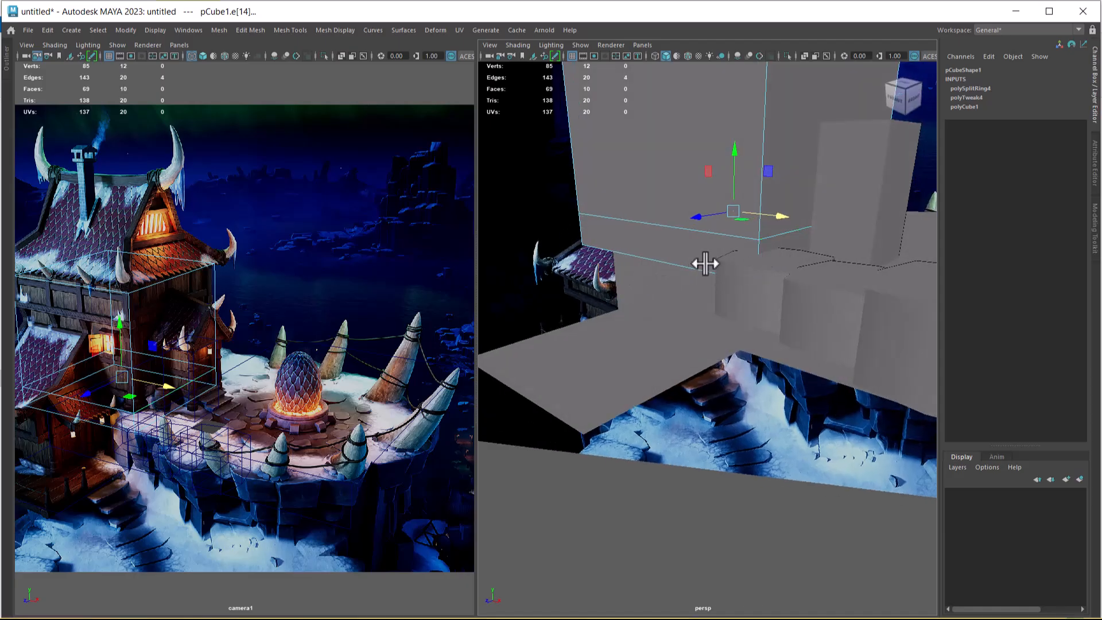
{"action": "mouse_move", "coordinate": [704, 263]}
{"action": "left_mouse_down", "text": "alt"}
{"action": "mouse_move", "coordinate": [743, 256]}
{"action": "mouse_move", "coordinate": [716, 255]}
{"action": "left_mouse_up", "text": "alt"}
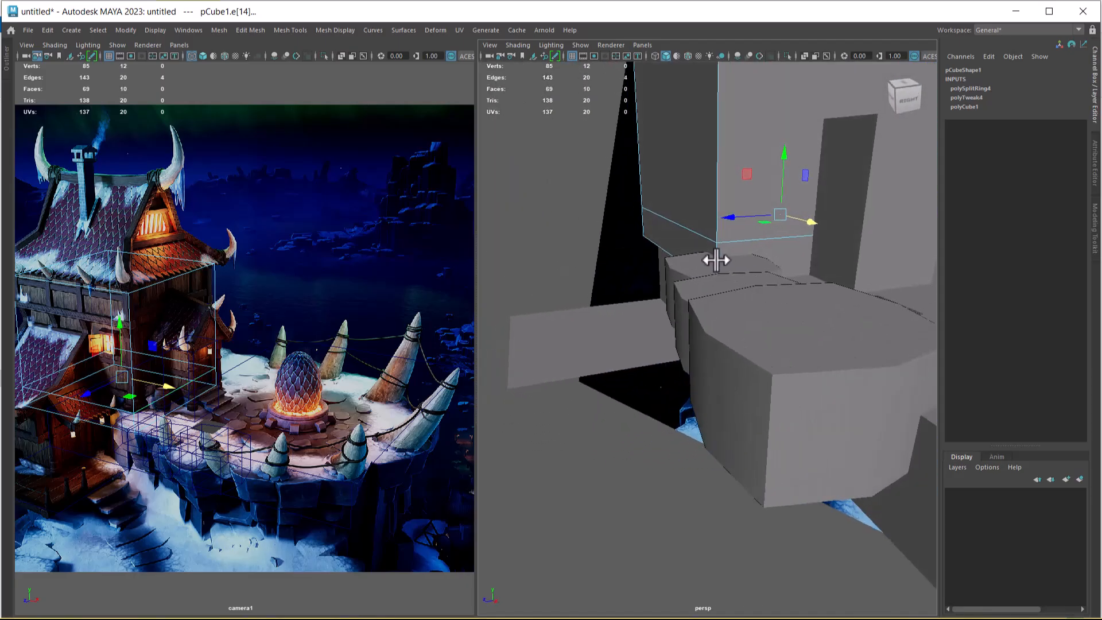
{"action": "scroll", "coordinate": [725, 262], "scroll_direction": "down", "scroll_amount": 5}
{"action": "right_click_drag", "start_coordinate": [733, 182], "coordinate": [778, 190]}
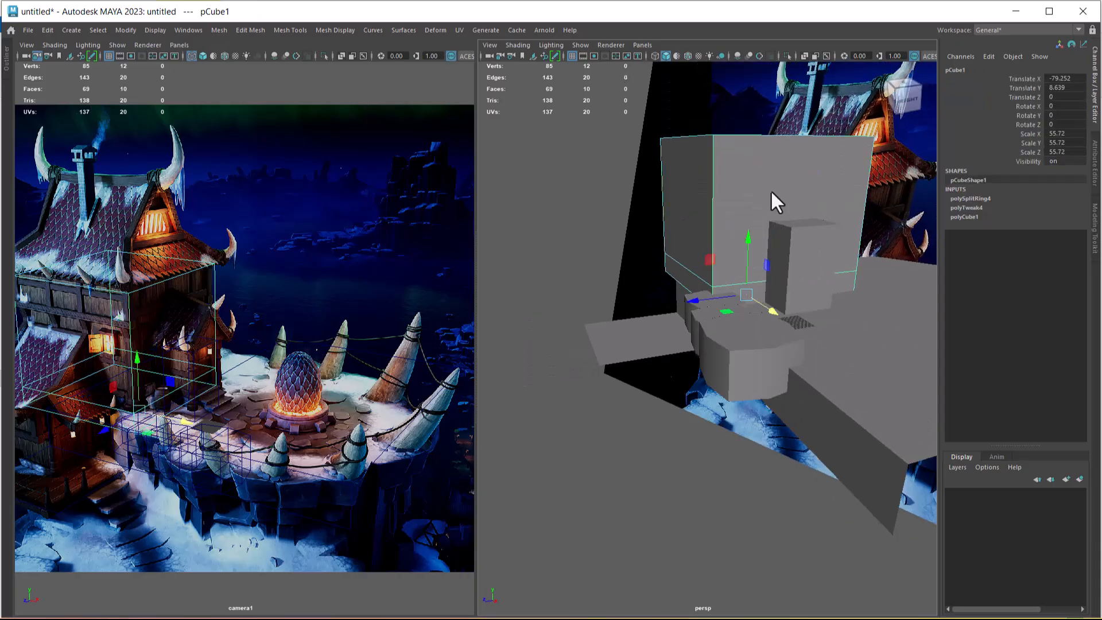
{"action": "mouse_move", "coordinate": [744, 240]}
{"action": "left_mouse_down"}
{"action": "mouse_move", "coordinate": [754, 263]}
{"action": "mouse_move", "coordinate": [751, 249]}
{"action": "left_mouse_up"}
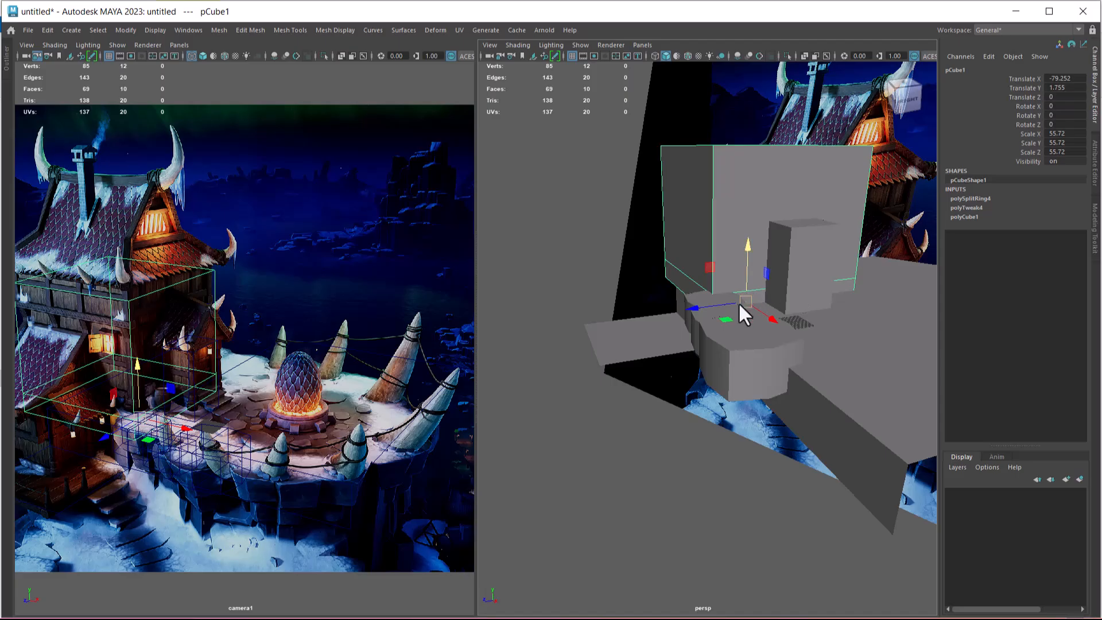
Show the last hidden cube again, select it and scale it down uniformly to about 26.7.
{"action": "key", "text": "ctrl+shift+h"}
{"action": "left_click", "coordinate": [602, 229]}
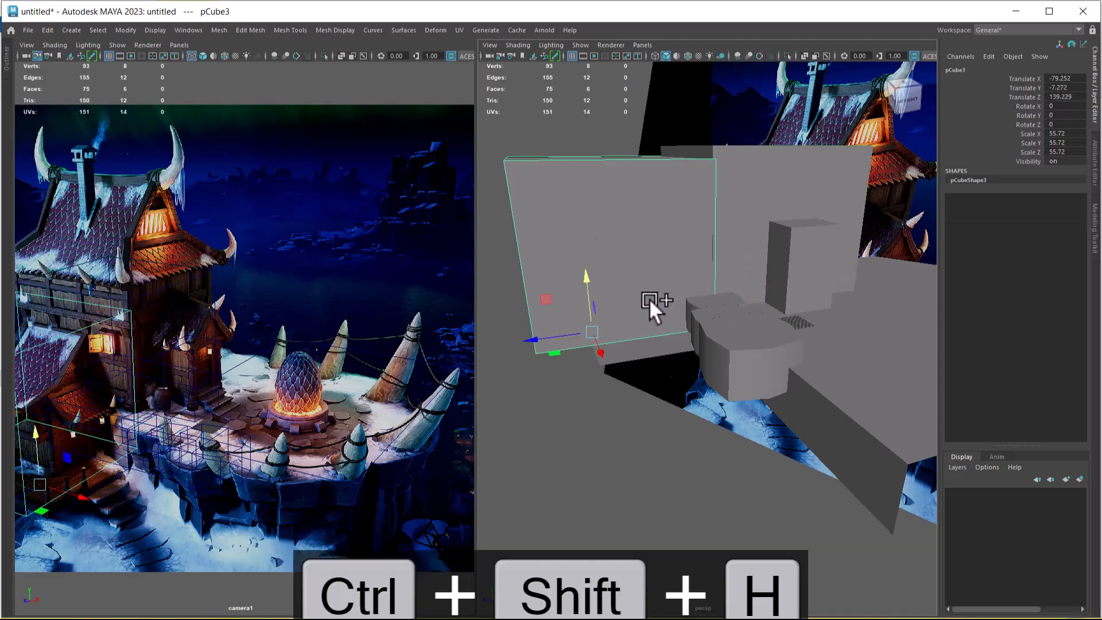
{"action": "key", "text": "r"}
{"action": "left_click_drag", "start_coordinate": [602, 327], "coordinate": [518, 380]}
{"action": "key", "text": "w"}
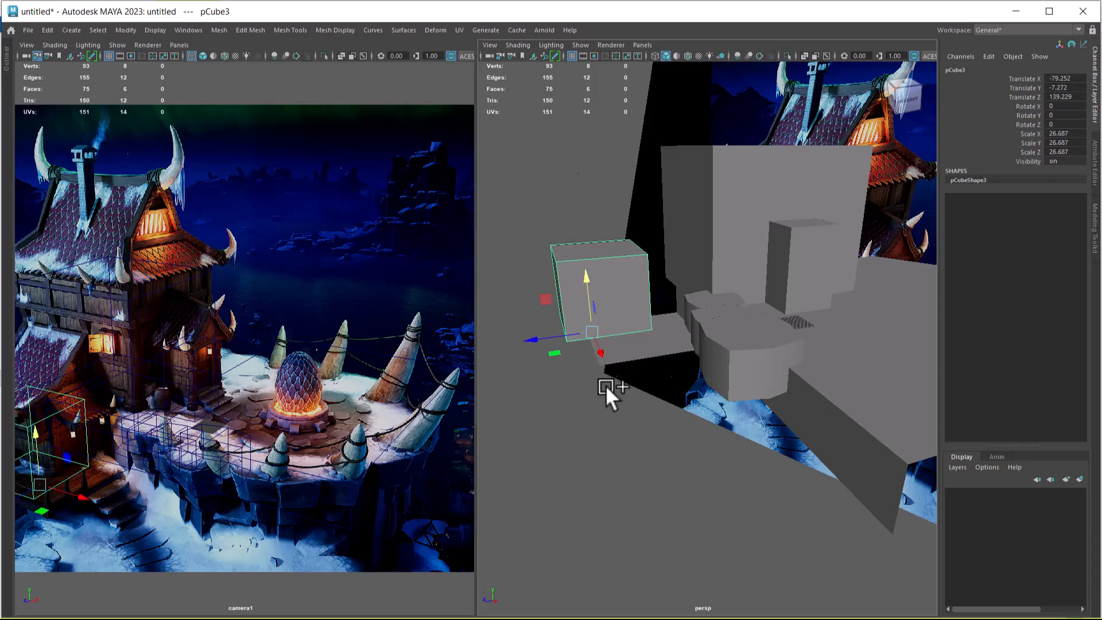
Move the small cube over the lower ledge to about X -96.9, Y -12.2, Z 86.2.
{"action": "left_click_drag", "start_coordinate": [600, 381], "coordinate": [642, 374], "text": "alt"}
{"action": "left_click_drag", "start_coordinate": [619, 421], "coordinate": [718, 388], "text": "alt"}
{"action": "left_click_drag", "start_coordinate": [788, 349], "coordinate": [686, 398]}
{"action": "mouse_move", "coordinate": [583, 362]}
{"action": "left_mouse_down"}
{"action": "mouse_move", "coordinate": [564, 356]}
{"action": "mouse_move", "coordinate": [575, 356]}
{"action": "left_mouse_up"}
{"action": "middle_click_drag", "start_coordinate": [661, 406], "coordinate": [778, 363], "text": "alt"}
{"action": "right_click_drag", "start_coordinate": [778, 362], "coordinate": [807, 424], "text": "alt"}
{"action": "left_click_drag", "start_coordinate": [776, 222], "coordinate": [770, 233]}
{"action": "left_click_drag", "start_coordinate": [768, 276], "coordinate": [815, 275], "text": "alt"}
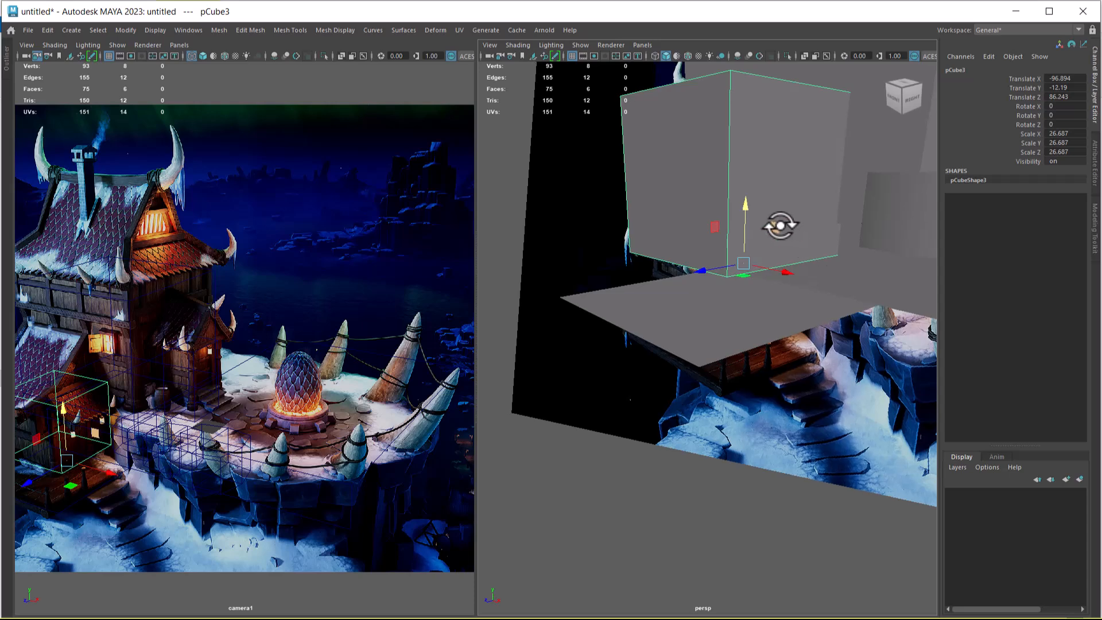
Align the small cube with the lower hut in the reference at about X -108.2, Y -19.8.
{"action": "left_click_drag", "start_coordinate": [752, 202], "coordinate": [740, 222]}
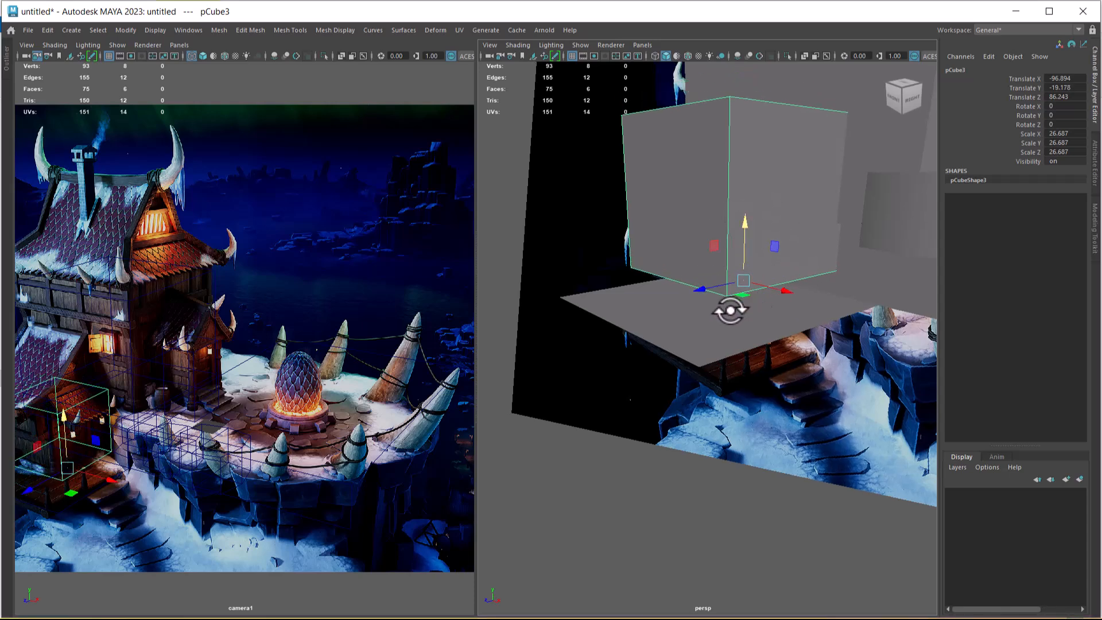
{"action": "left_click_drag", "start_coordinate": [109, 481], "coordinate": [99, 478]}
{"action": "left_click_drag", "start_coordinate": [725, 207], "coordinate": [732, 236]}
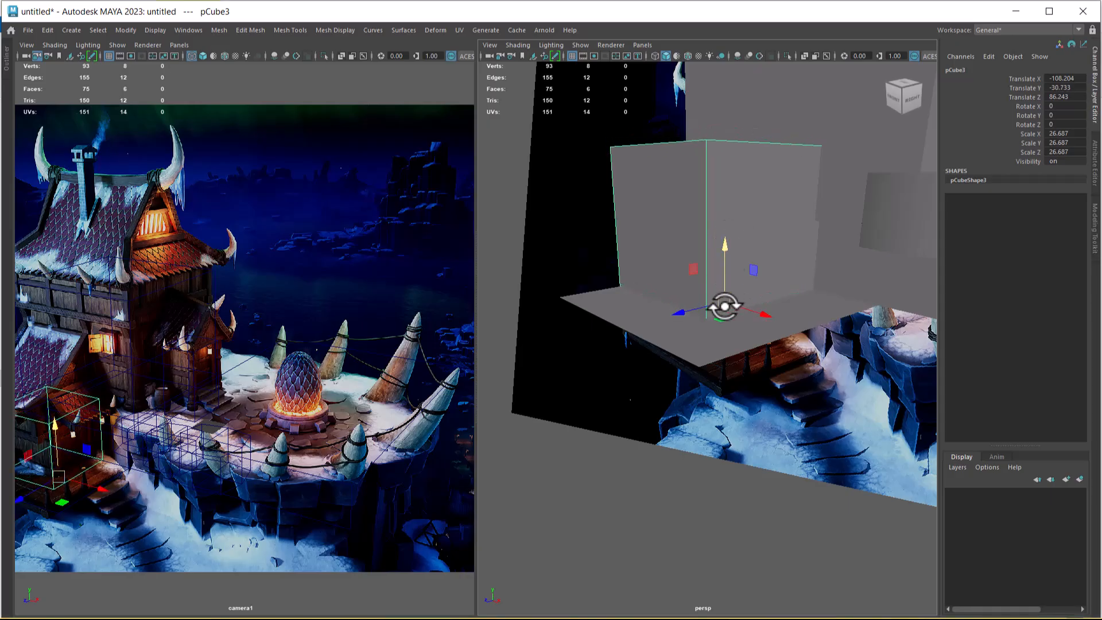
{"action": "key", "text": "space"}
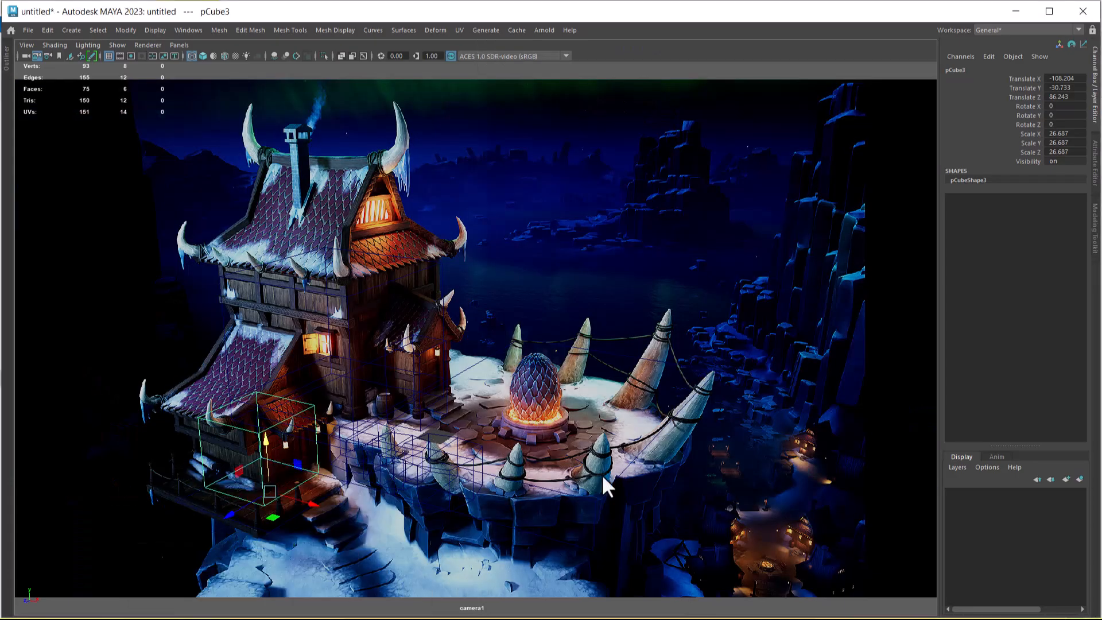
{"action": "key", "text": "space"}
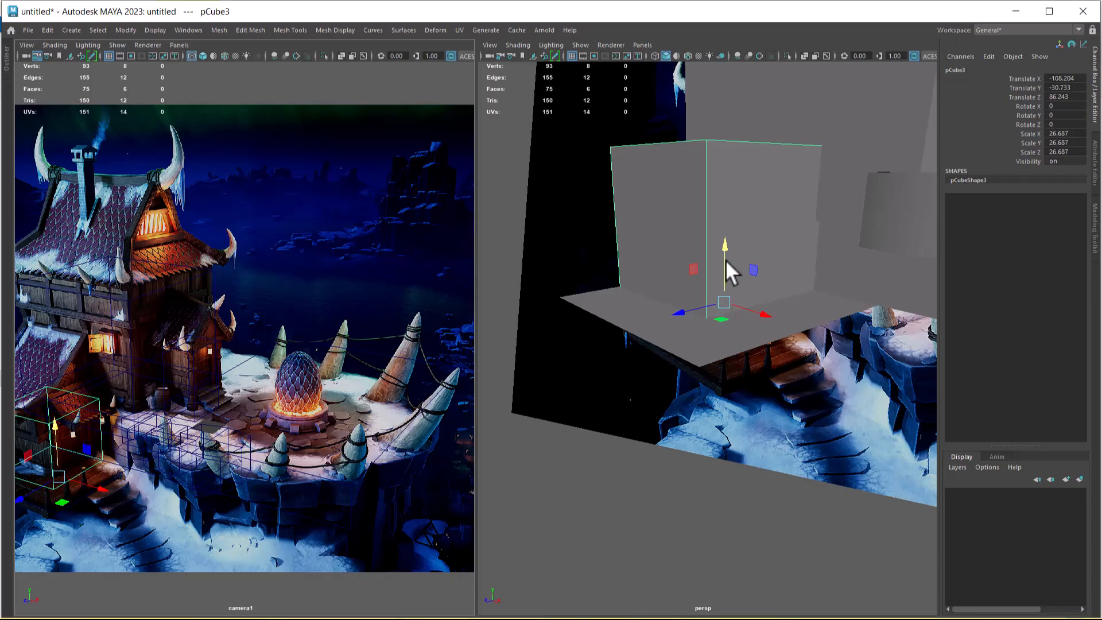
{"action": "left_click_drag", "start_coordinate": [726, 246], "coordinate": [729, 219]}
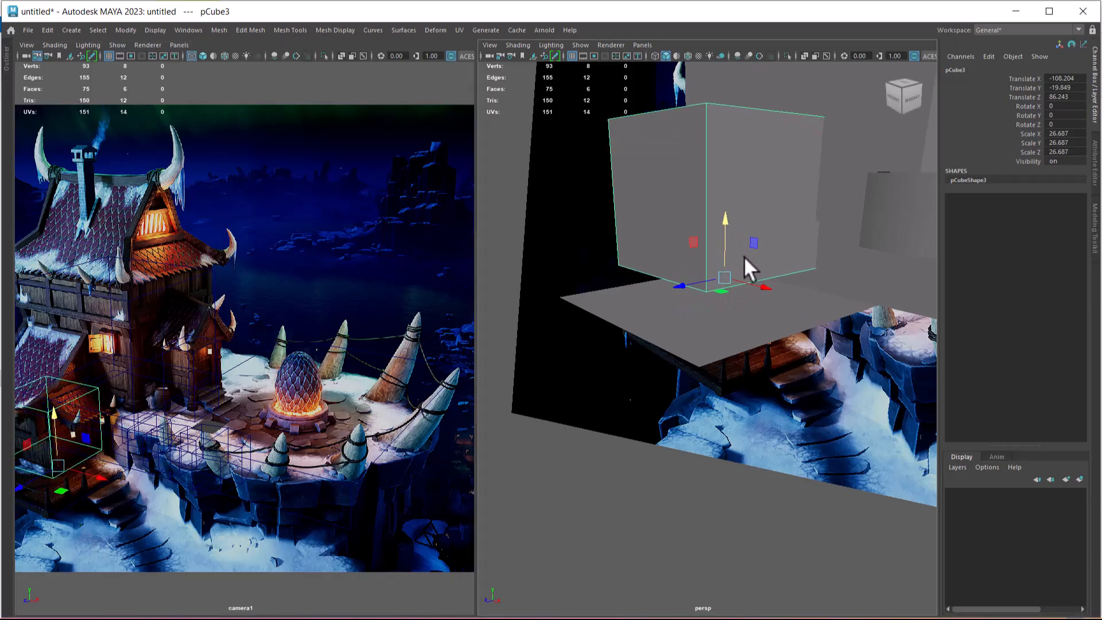
Raise the lower ledge's face to meet the small cube's base, and return to object mode.
{"action": "left_click", "coordinate": [739, 350]}
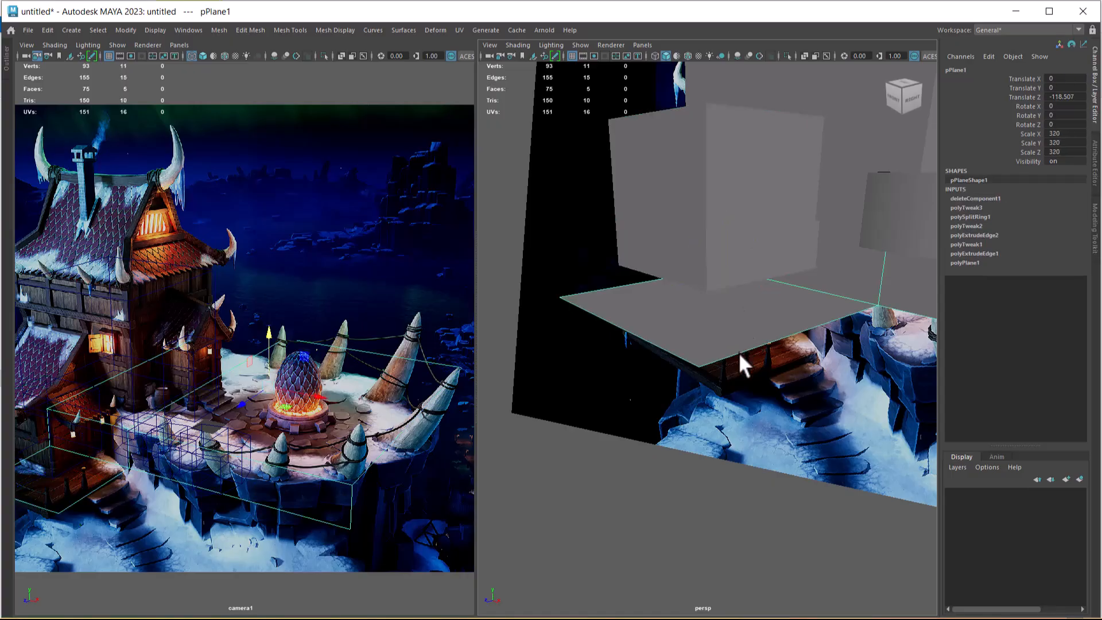
{"action": "right_click_drag", "start_coordinate": [763, 315], "coordinate": [803, 314]}
{"action": "left_click", "coordinate": [799, 305]}
{"action": "key", "text": "f"}
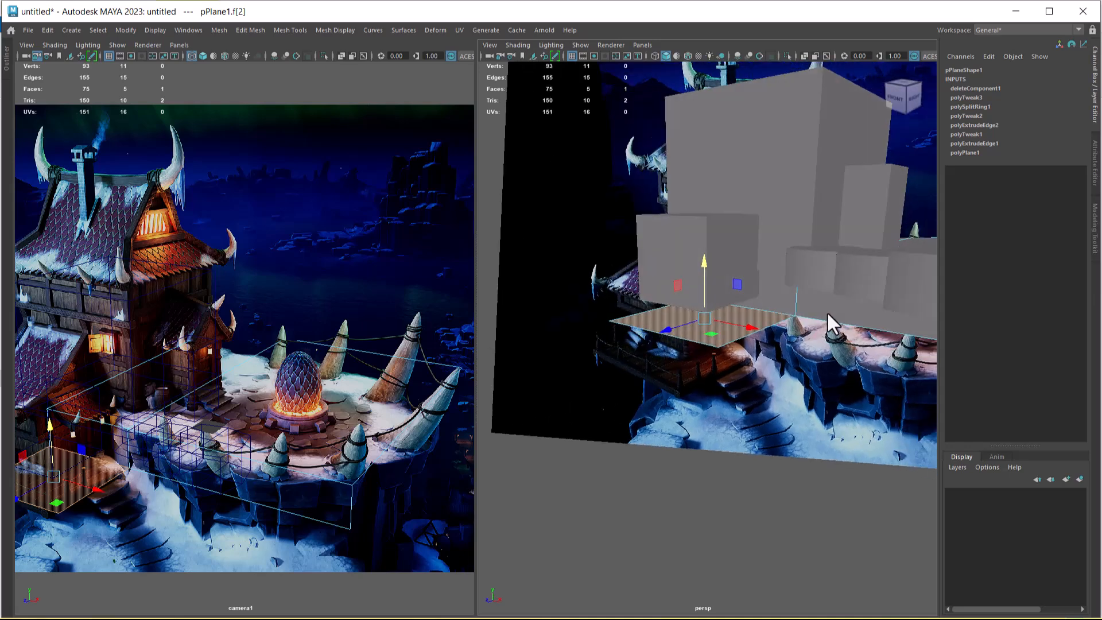
{"action": "left_click_drag", "start_coordinate": [702, 258], "coordinate": [697, 233]}
{"action": "right_click_drag", "start_coordinate": [697, 233], "coordinate": [603, 236], "text": "alt"}
{"action": "left_click_drag", "start_coordinate": [603, 236], "coordinate": [743, 360], "text": "alt"}
{"action": "right_click_drag", "start_coordinate": [744, 360], "coordinate": [776, 319], "text": "alt"}
{"action": "key", "text": "F8"}
Extrude the small hut cube's top face upward to roughly double its height, matching the lower hut in the reference.
{"action": "left_click", "coordinate": [882, 219]}
{"action": "scroll", "coordinate": [657, 319], "scroll_direction": "up", "scroll_amount": 2}
{"action": "middle_click_drag", "start_coordinate": [658, 318], "coordinate": [824, 377], "text": "alt"}
{"action": "left_click", "coordinate": [697, 336]}
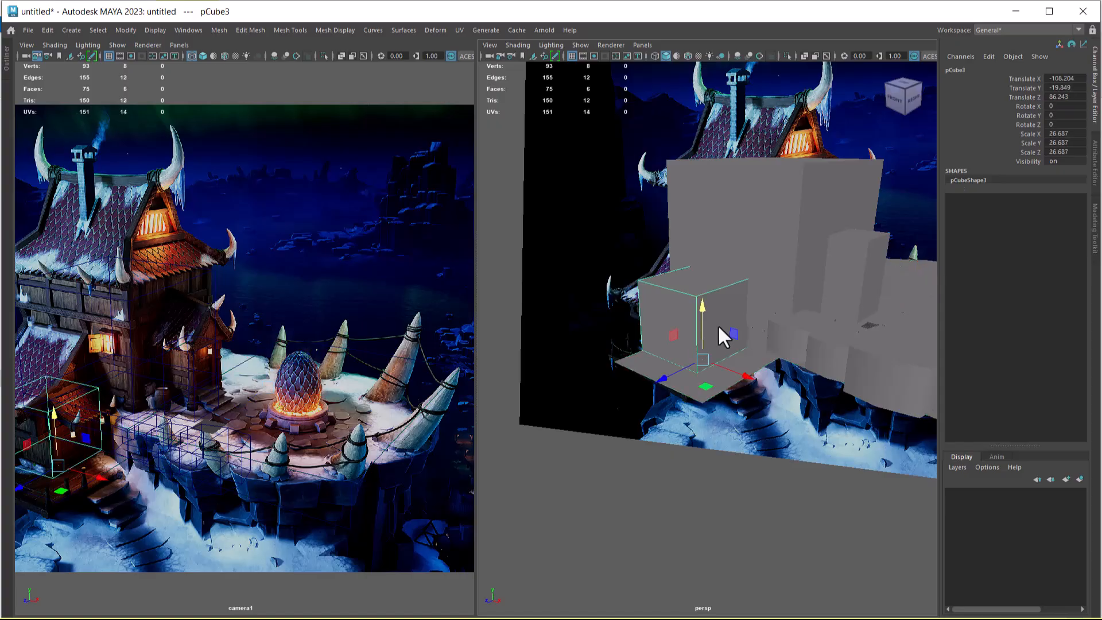
{"action": "scroll", "coordinate": [717, 325], "scroll_direction": "up", "scroll_amount": 2}
{"action": "middle_click_drag", "start_coordinate": [671, 345], "coordinate": [713, 357], "text": "alt"}
{"action": "scroll", "coordinate": [714, 357], "scroll_direction": "up", "scroll_amount": 1}
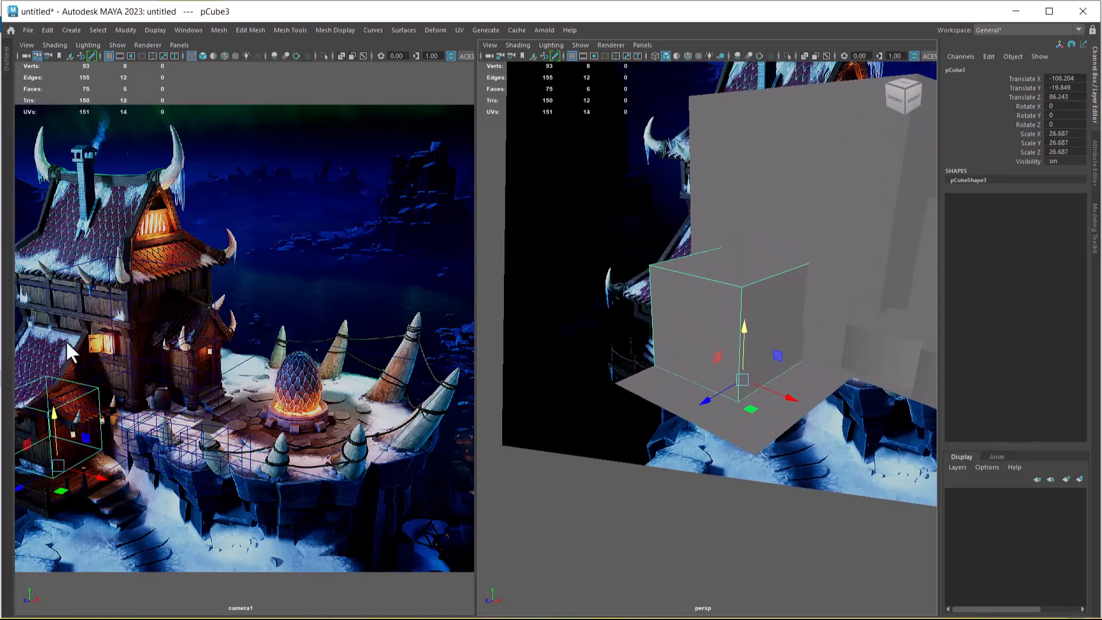
{"action": "right_click_drag", "start_coordinate": [717, 261], "coordinate": [735, 277]}
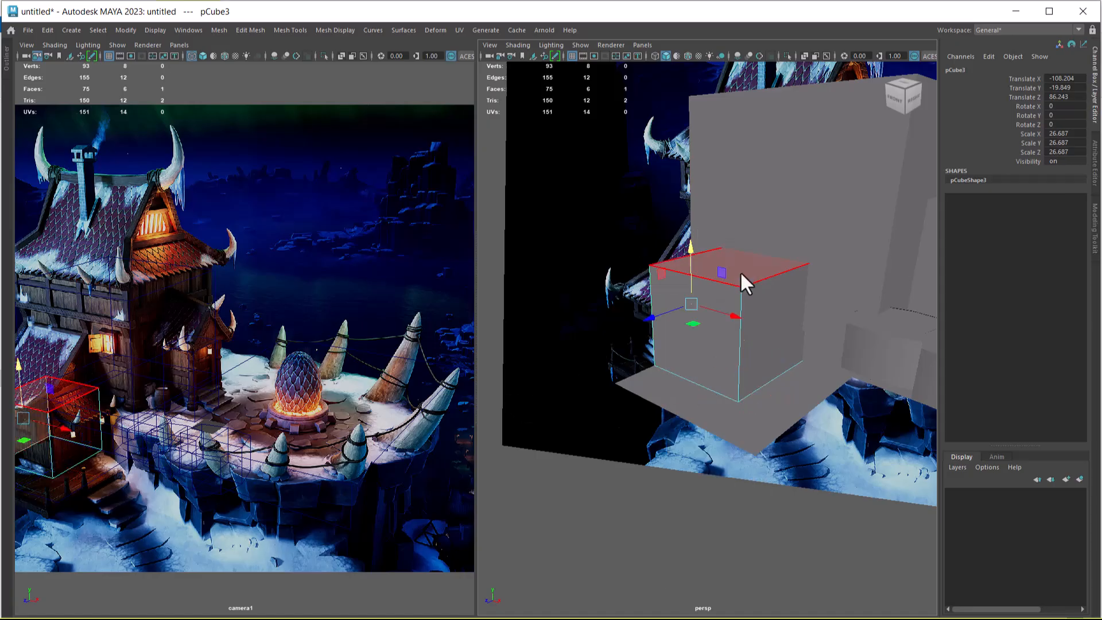
{"action": "left_click", "coordinate": [737, 269]}
{"action": "key", "text": "ctrl+e"}
{"action": "left_click_drag", "start_coordinate": [730, 203], "coordinate": [713, 95]}
Lower the extruded hut block's outer top edge nearly to the original cube height to form a single-slope roof.
{"action": "left_click_drag", "start_coordinate": [756, 159], "coordinate": [709, 227], "text": "alt"}
{"action": "right_click_drag", "start_coordinate": [751, 208], "coordinate": [752, 175]}
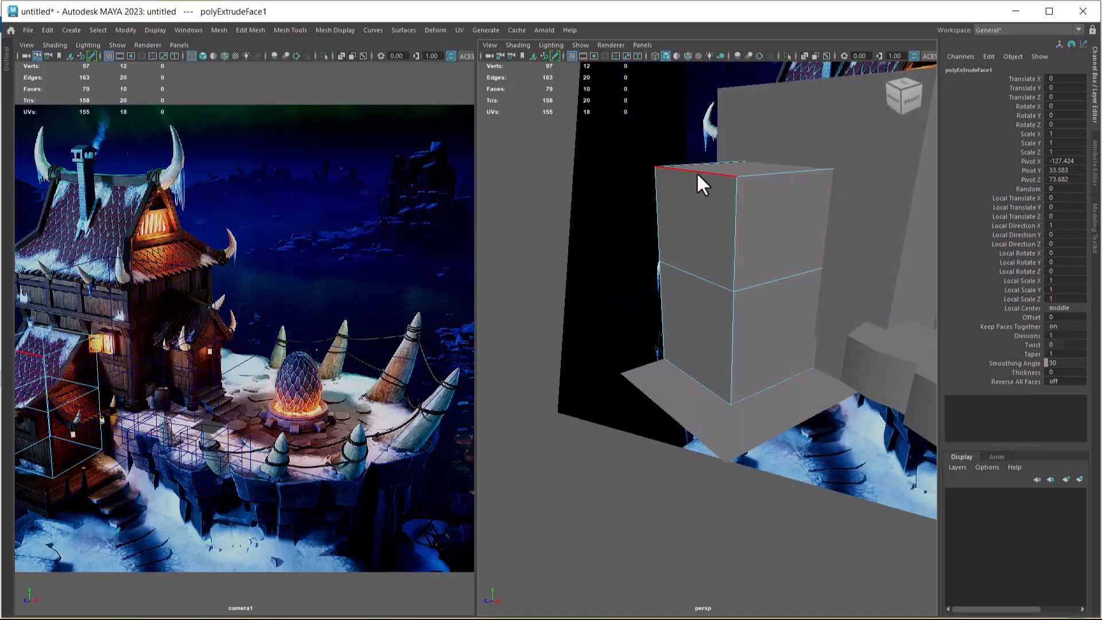
{"action": "left_click", "coordinate": [697, 172]}
{"action": "left_click_drag", "start_coordinate": [689, 109], "coordinate": [708, 216]}
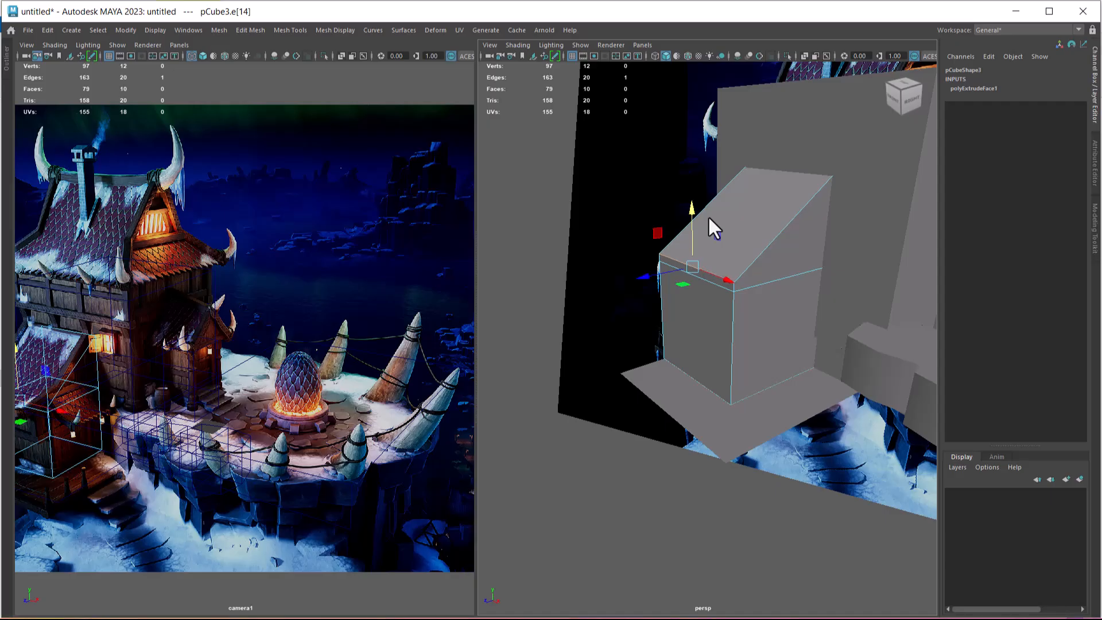
Select the hut's upper and lower side wall faces beneath the sloped roof edge and move them slightly inward along X.
{"action": "right_click_drag", "start_coordinate": [821, 219], "coordinate": [826, 255]}
{"action": "left_click", "coordinate": [796, 256]}
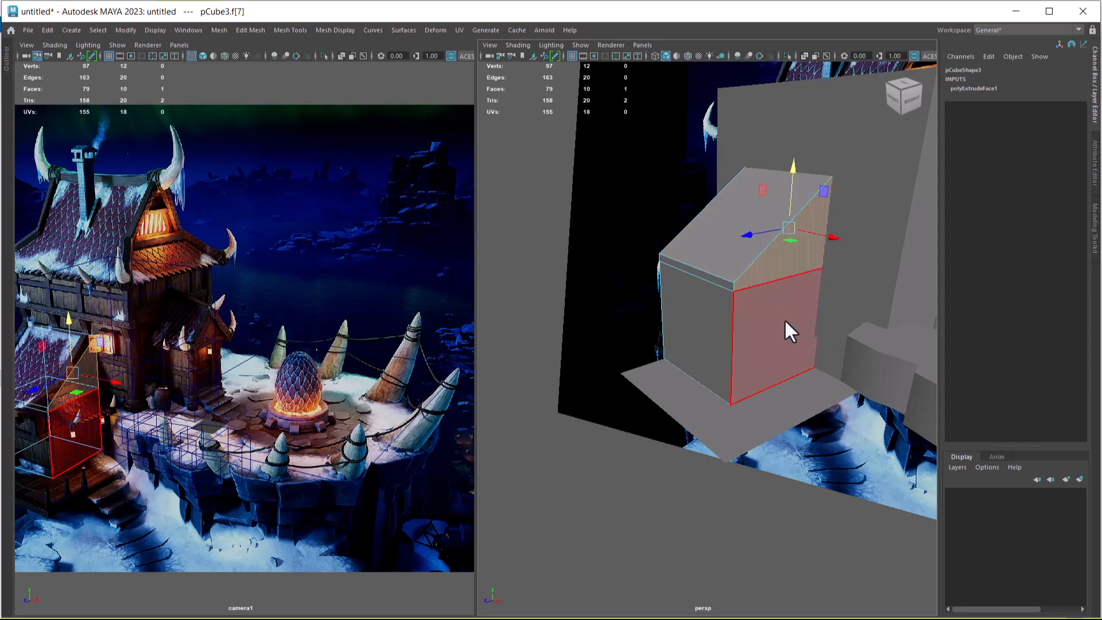
{"action": "left_click", "coordinate": [784, 318], "text": "shift"}
{"action": "left_click_drag", "start_coordinate": [745, 338], "coordinate": [821, 333], "text": "alt"}
{"action": "middle_click_drag", "start_coordinate": [832, 287], "coordinate": [818, 286]}
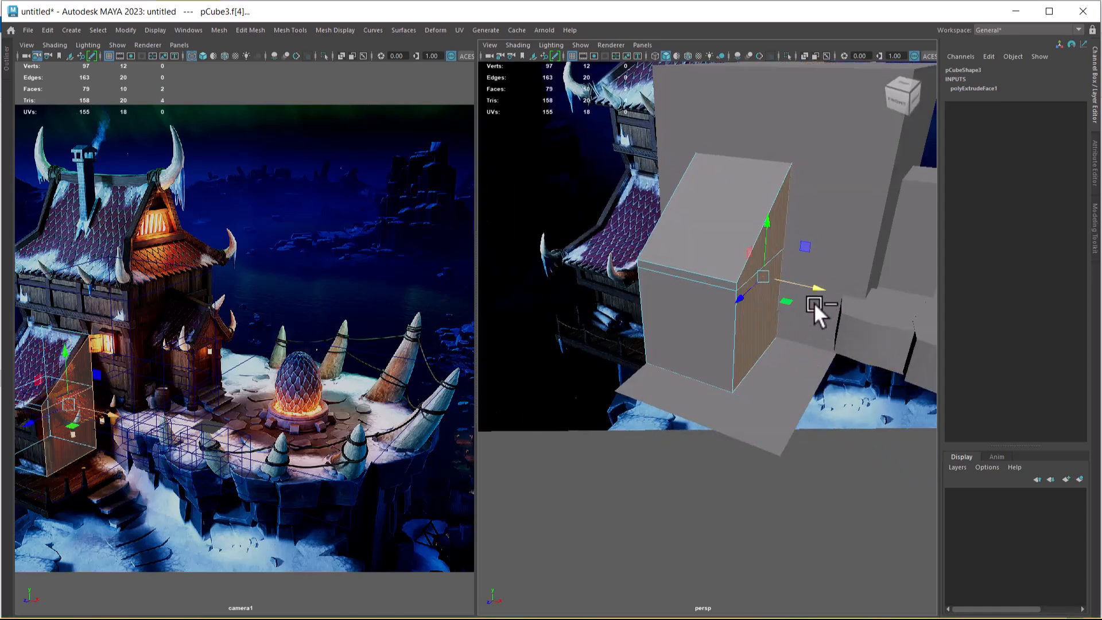
Move the hut's wall faces under the low eave slightly inward along Z, and return to object mode.
{"action": "left_click_drag", "start_coordinate": [793, 322], "coordinate": [738, 322], "text": "alt"}
{"action": "left_click", "coordinate": [708, 327]}
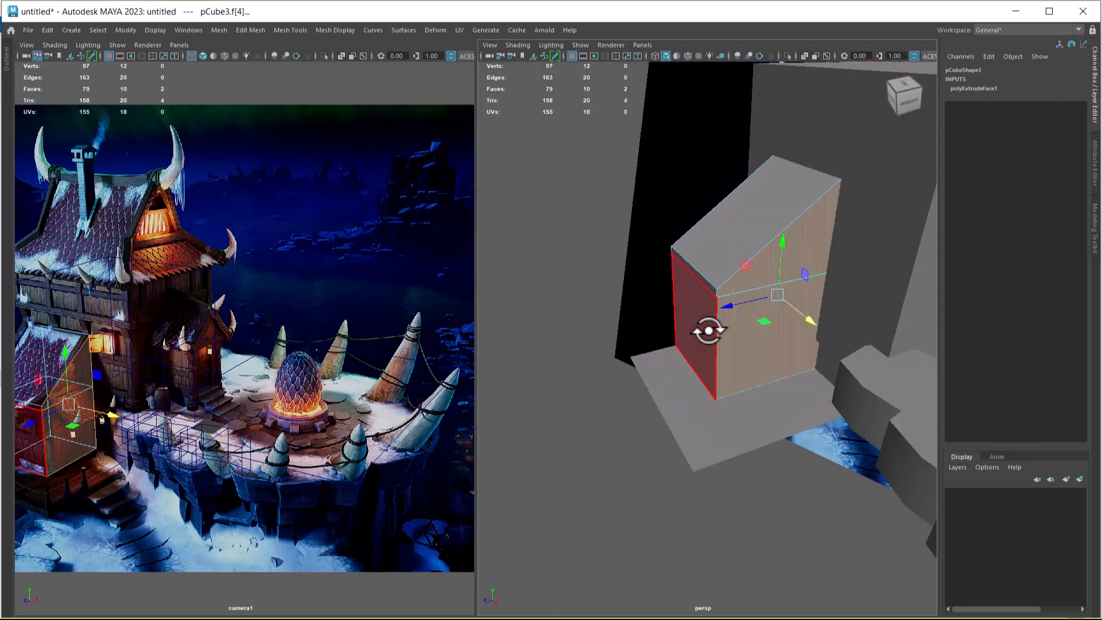
{"action": "left_click", "coordinate": [708, 312], "text": "shift"}
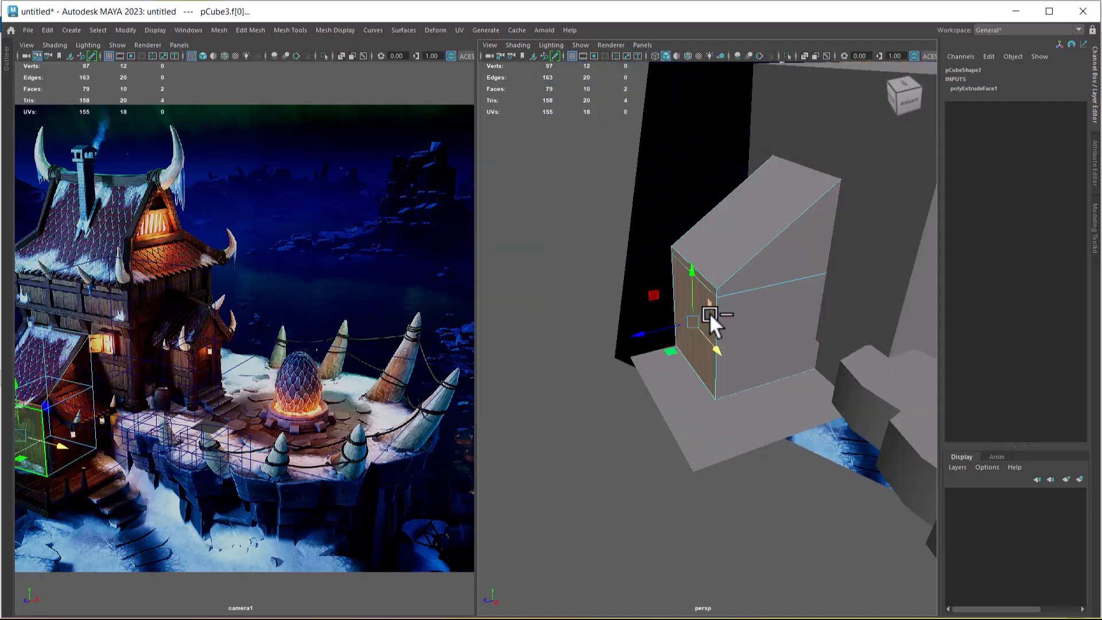
{"action": "left_click", "coordinate": [649, 340]}
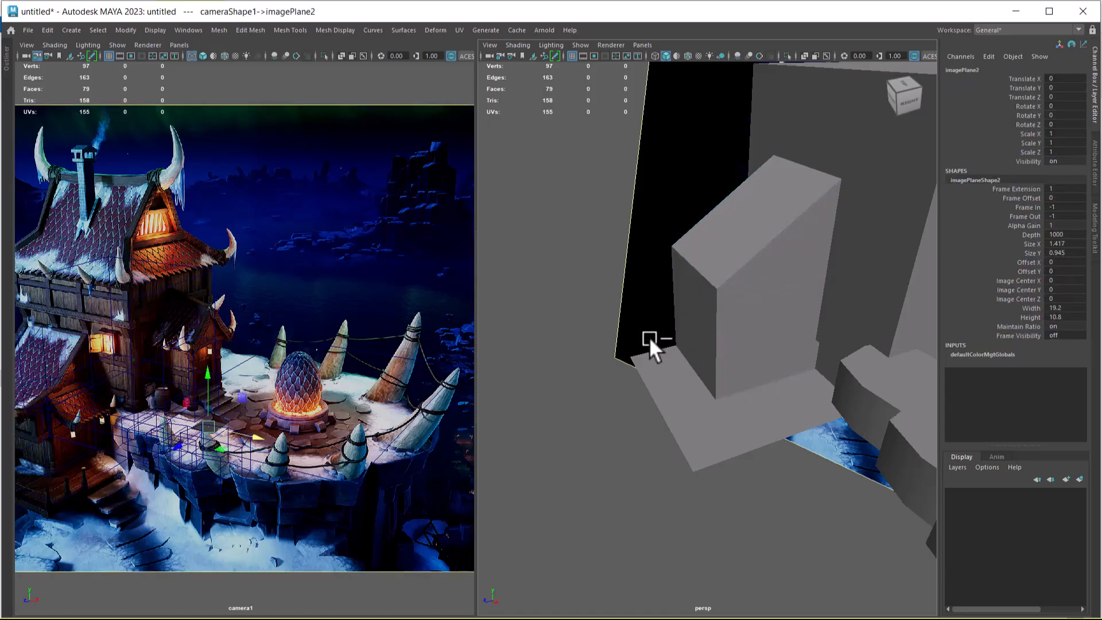
{"action": "key", "text": "ctrl+z"}
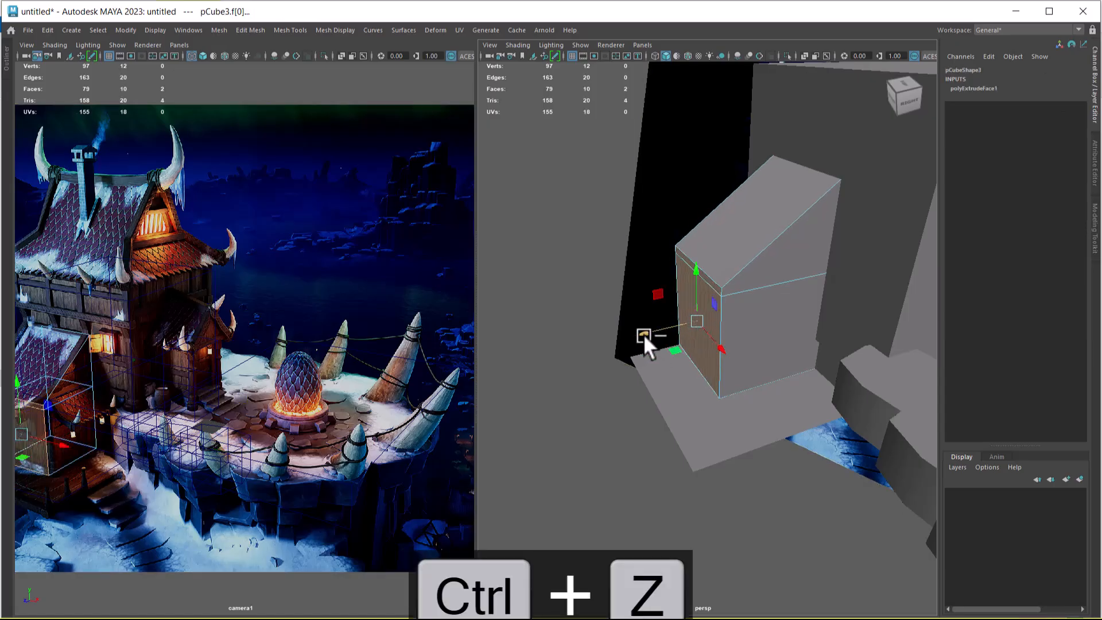
{"action": "left_click_drag", "start_coordinate": [639, 333], "coordinate": [647, 334]}
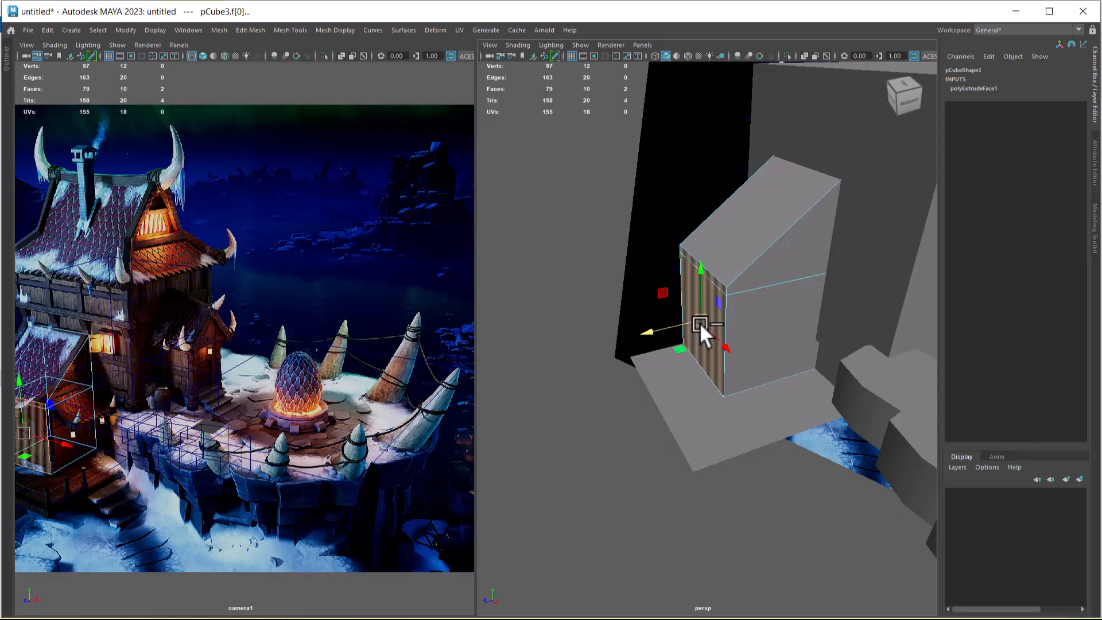
{"action": "left_click_drag", "start_coordinate": [875, 349], "coordinate": [768, 373], "text": "alt"}
{"action": "key", "text": "F8"}
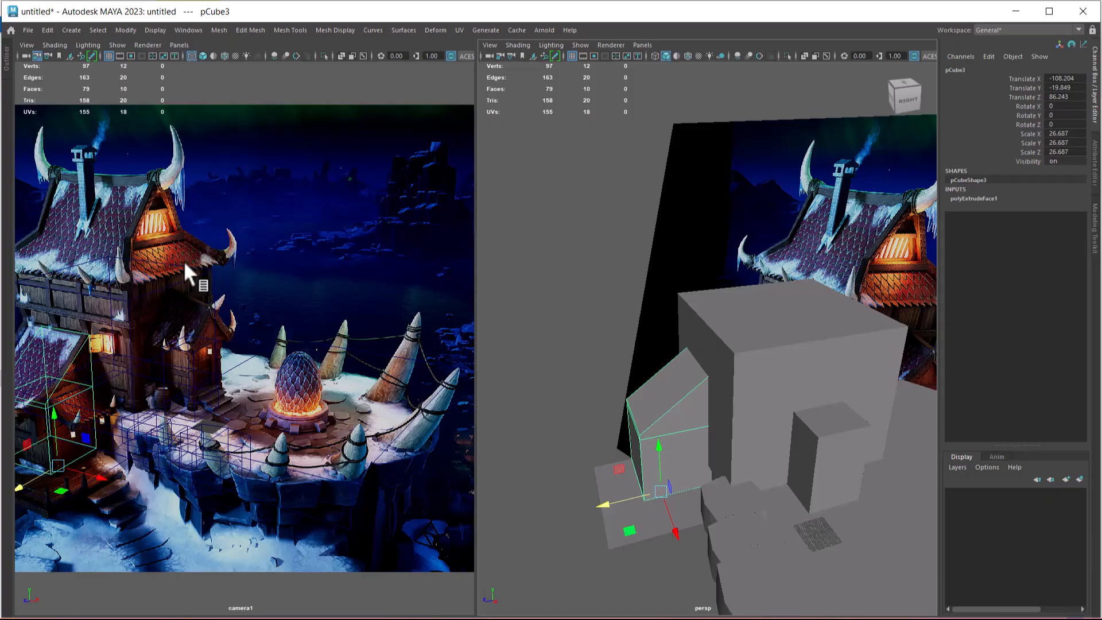
Duplicate the main house cube's top face as a separate roof piece and return to object mode.
{"action": "left_click_drag", "start_coordinate": [701, 305], "coordinate": [749, 309], "text": "alt"}
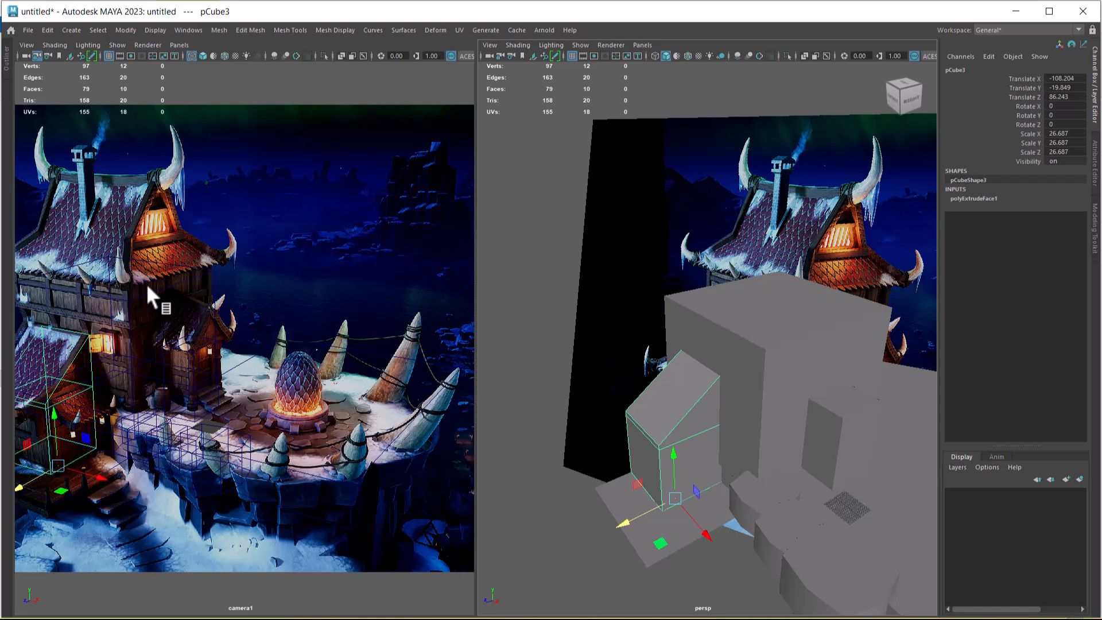
{"action": "left_click", "coordinate": [762, 297]}
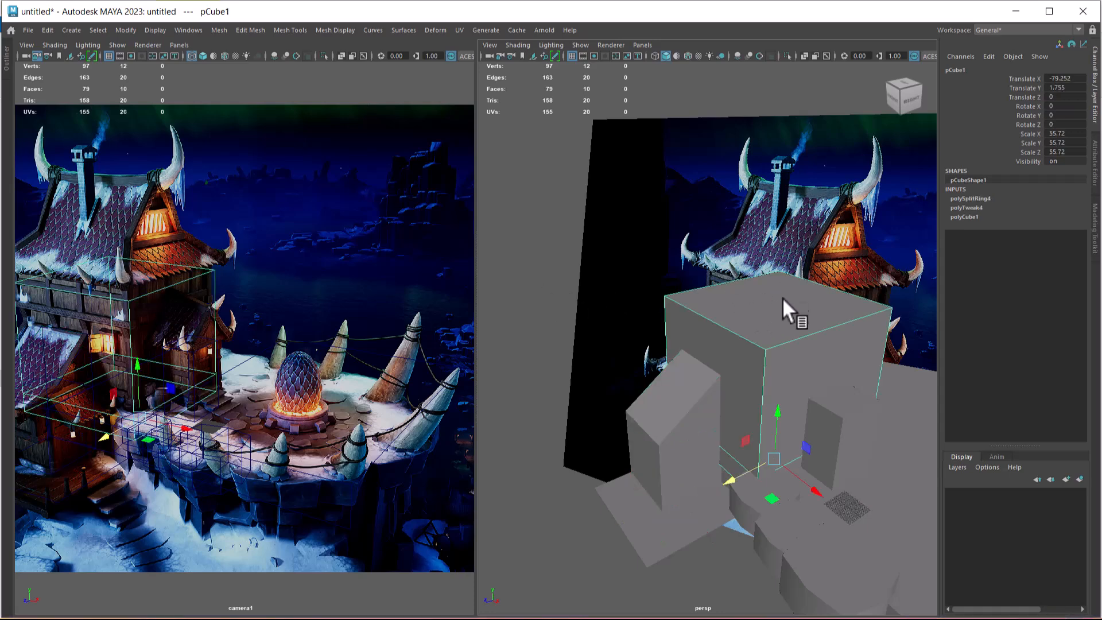
{"action": "right_click_drag", "start_coordinate": [786, 287], "coordinate": [790, 306]}
{"action": "left_click", "coordinate": [787, 301]}
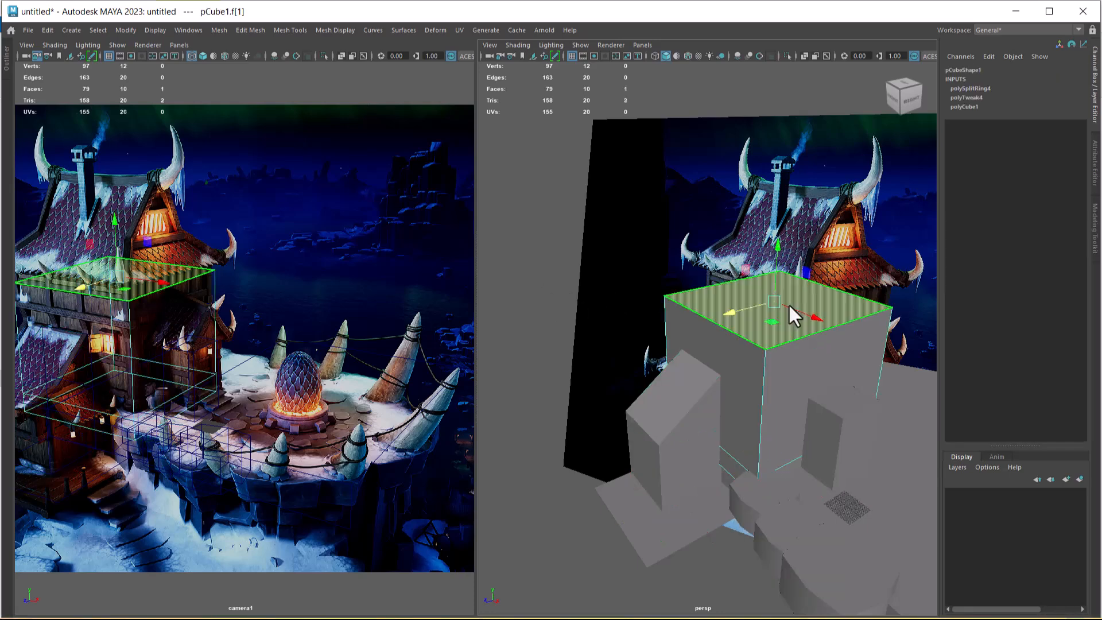
{"action": "right_click_drag", "start_coordinate": [745, 184], "coordinate": [749, 391], "text": "shift"}
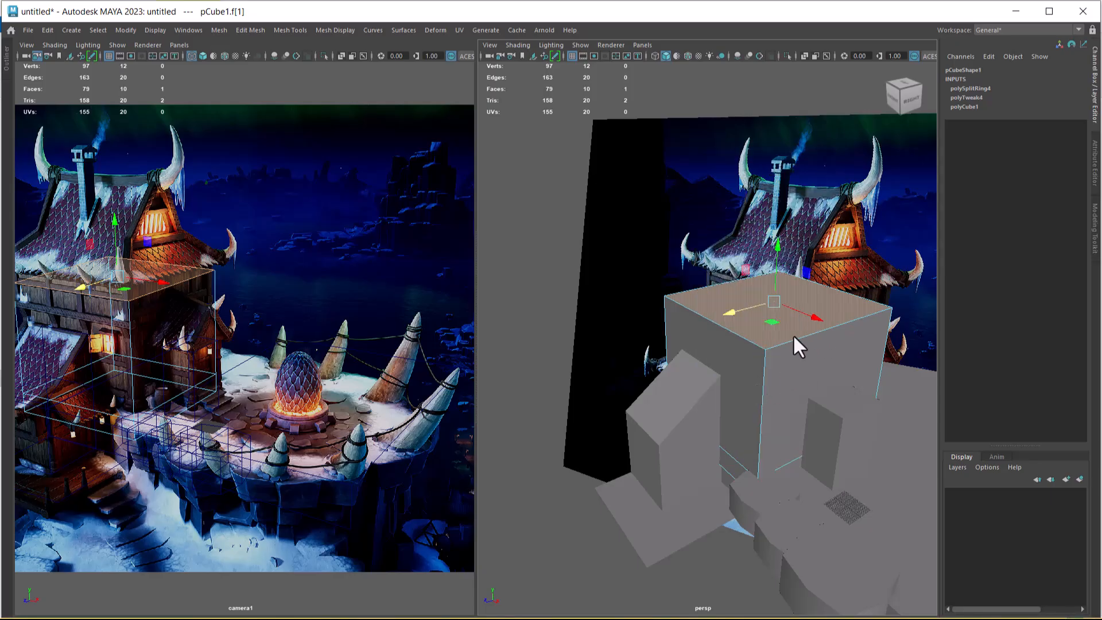
{"action": "right_click_drag", "start_coordinate": [793, 334], "coordinate": [867, 222]}
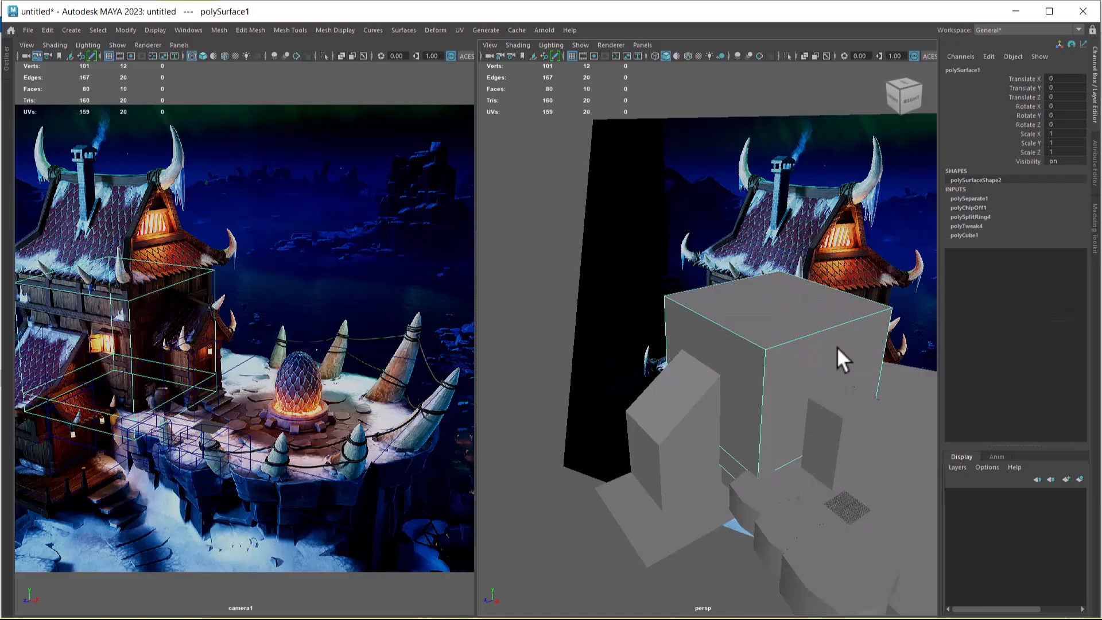
Hide the house body and insert an edge loop across the middle of the duplicated roof face.
{"action": "key", "text": "h"}
{"action": "left_click", "coordinate": [810, 312]}
{"action": "right_click_drag", "start_coordinate": [796, 258], "coordinate": [796, 258]}
{"action": "right_click_drag", "start_coordinate": [797, 325], "coordinate": [709, 325]}
{"action": "left_click", "coordinate": [770, 303]}
{"action": "right_click_drag", "start_coordinate": [773, 304], "coordinate": [773, 178]}
{"action": "left_click", "coordinate": [819, 284]}
{"action": "right_click_drag", "start_coordinate": [821, 283], "coordinate": [694, 343], "text": "shift"}
Raise the roof's middle edge to the ridge height in the reference, and raise both eave edges slightly.
{"action": "key", "text": "w"}
{"action": "left_click_drag", "start_coordinate": [777, 251], "coordinate": [779, 117]}
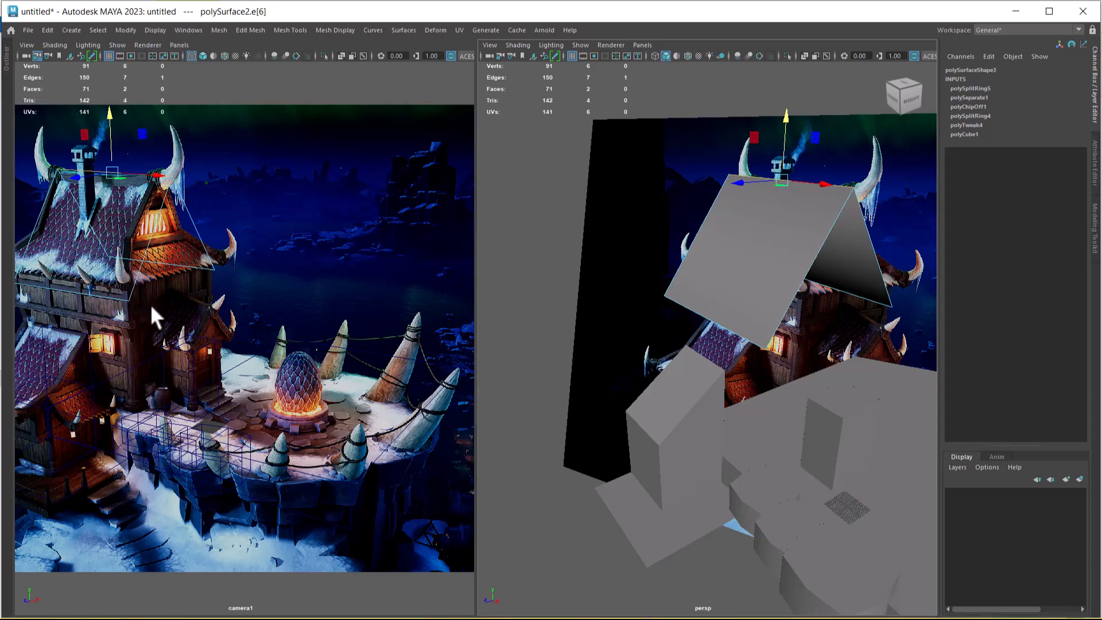
{"action": "left_click", "coordinate": [731, 325]}
{"action": "left_click", "coordinate": [862, 294], "text": "shift"}
{"action": "left_click_drag", "start_coordinate": [775, 246], "coordinate": [773, 230]}
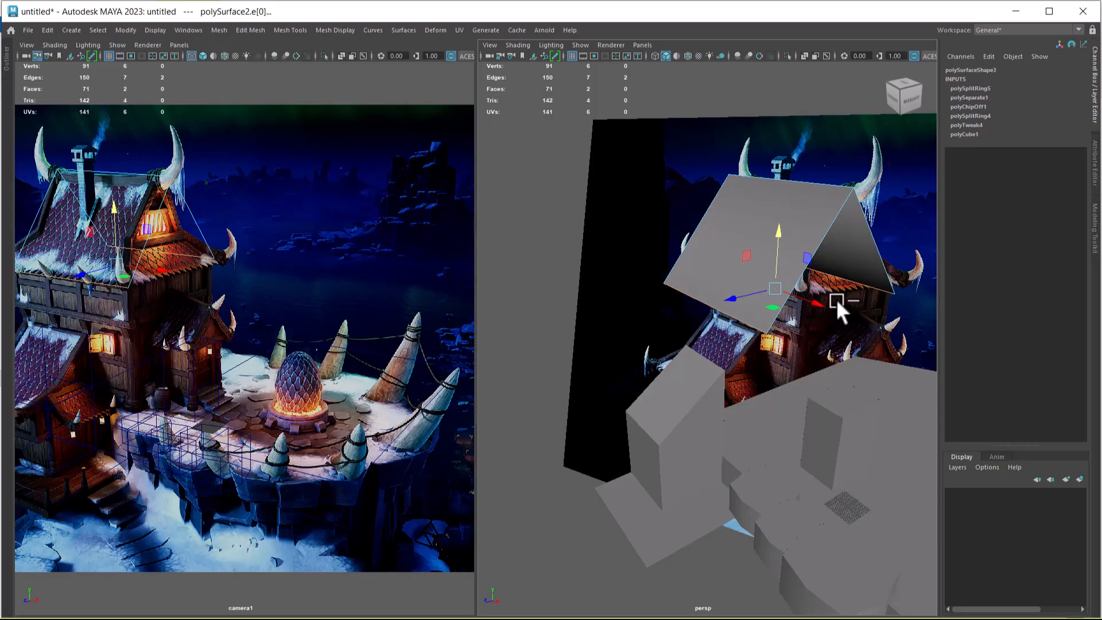
Show the hidden house body again and raise its top face to meet the roof's eaves.
{"action": "key", "text": "ctrl+shift+h"}
{"action": "mouse_move", "coordinate": [800, 326]}
{"action": "left_mouse_down", "text": "alt"}
{"action": "mouse_move", "coordinate": [814, 330]}
{"action": "mouse_move", "coordinate": [797, 317]}
{"action": "left_mouse_up", "text": "alt"}
{"action": "right_click_drag", "start_coordinate": [799, 332], "coordinate": [814, 274]}
{"action": "left_click_drag", "start_coordinate": [730, 374], "coordinate": [700, 423], "text": "alt"}
{"action": "left_click", "coordinate": [686, 386]}
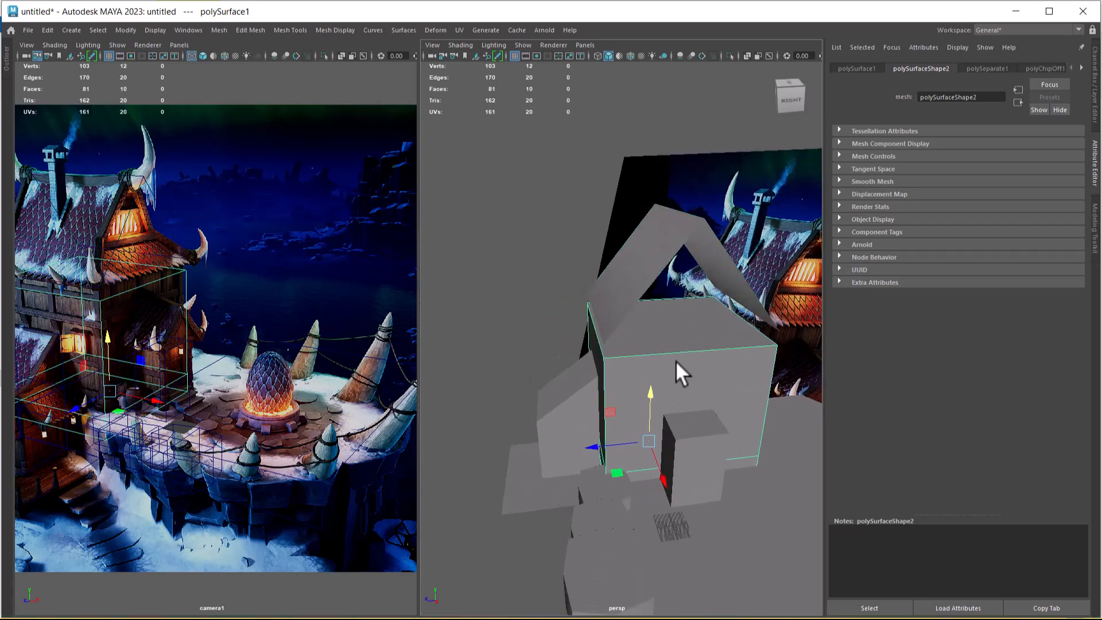
{"action": "right_click_drag", "start_coordinate": [680, 360], "coordinate": [672, 325]}
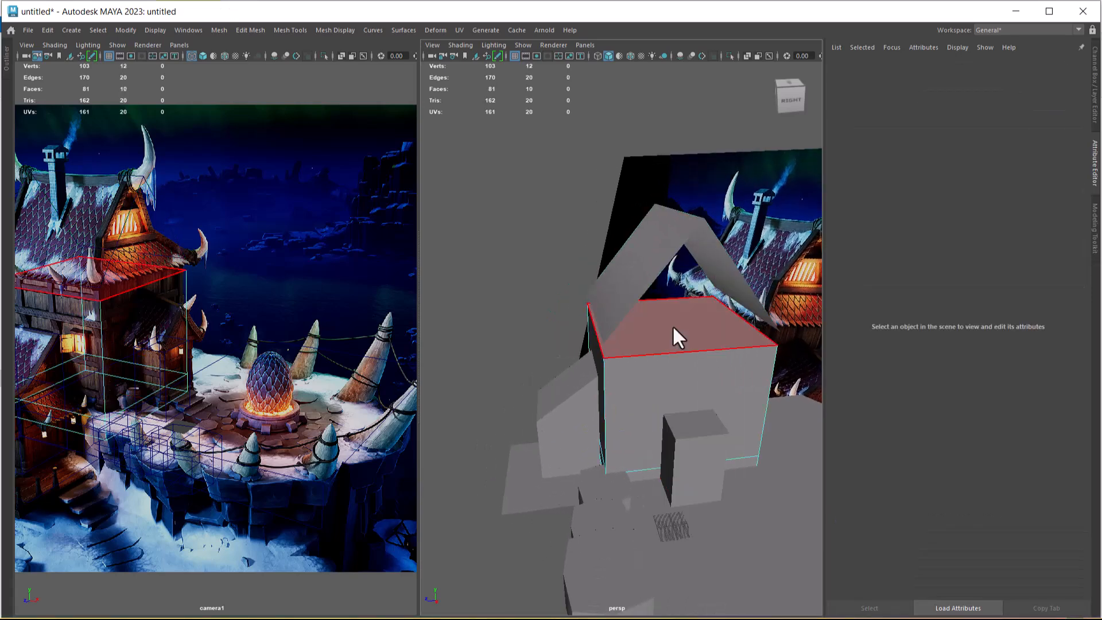
{"action": "left_click", "coordinate": [672, 324]}
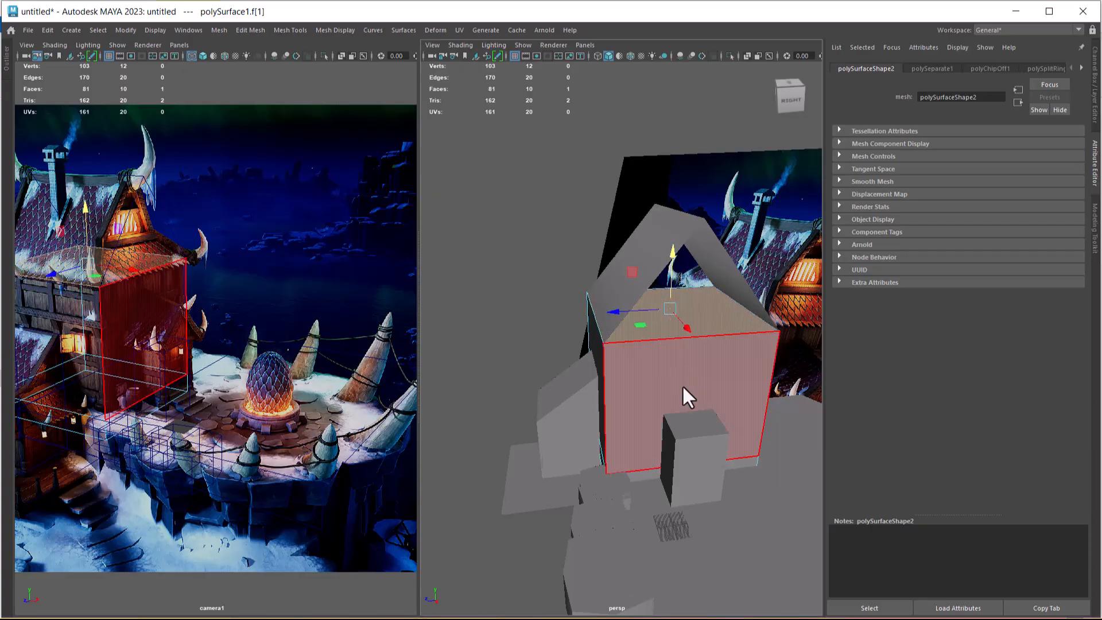
Insert an edge loop down both roof slopes near the front gable end.
{"action": "left_click_drag", "start_coordinate": [682, 388], "coordinate": [705, 363], "text": "alt"}
{"action": "right_click_drag", "start_coordinate": [674, 291], "coordinate": [736, 310]}
{"action": "left_click_drag", "start_coordinate": [736, 310], "coordinate": [676, 376], "text": "alt"}
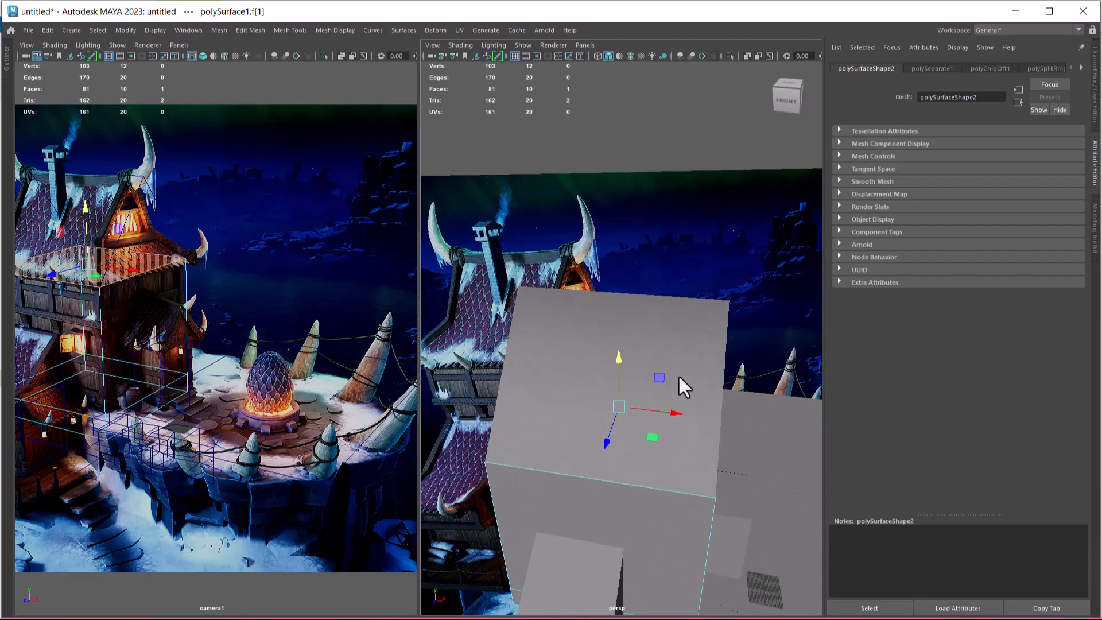
{"action": "left_click", "coordinate": [677, 341]}
{"action": "right_click_drag", "start_coordinate": [667, 303], "coordinate": [672, 313], "text": "shift"}
{"action": "left_click", "coordinate": [605, 319]}
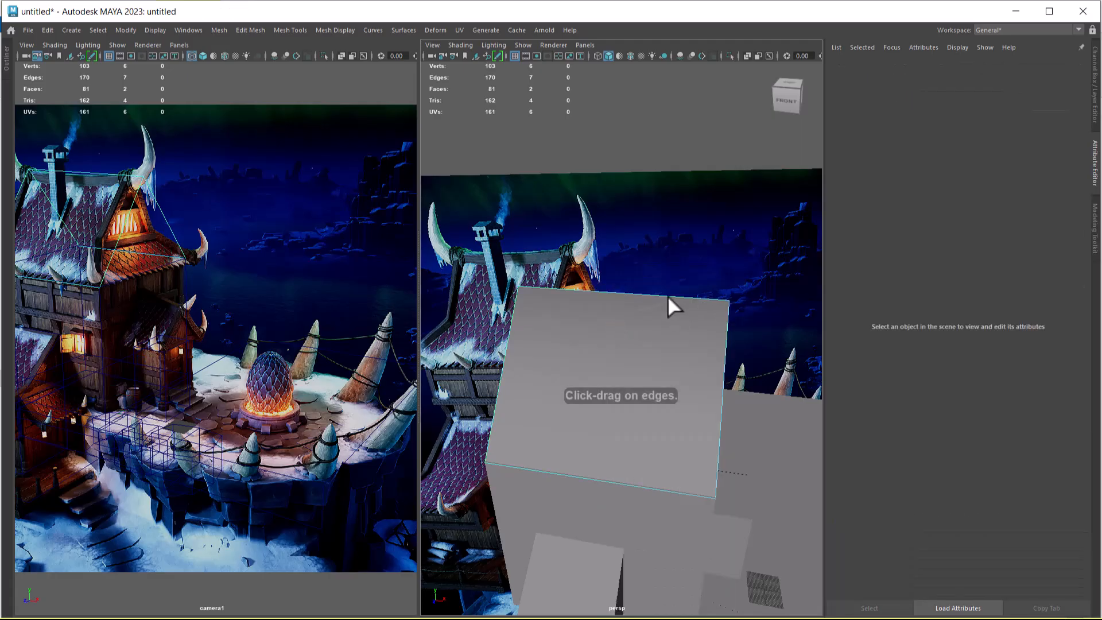
{"action": "left_click", "coordinate": [665, 296]}
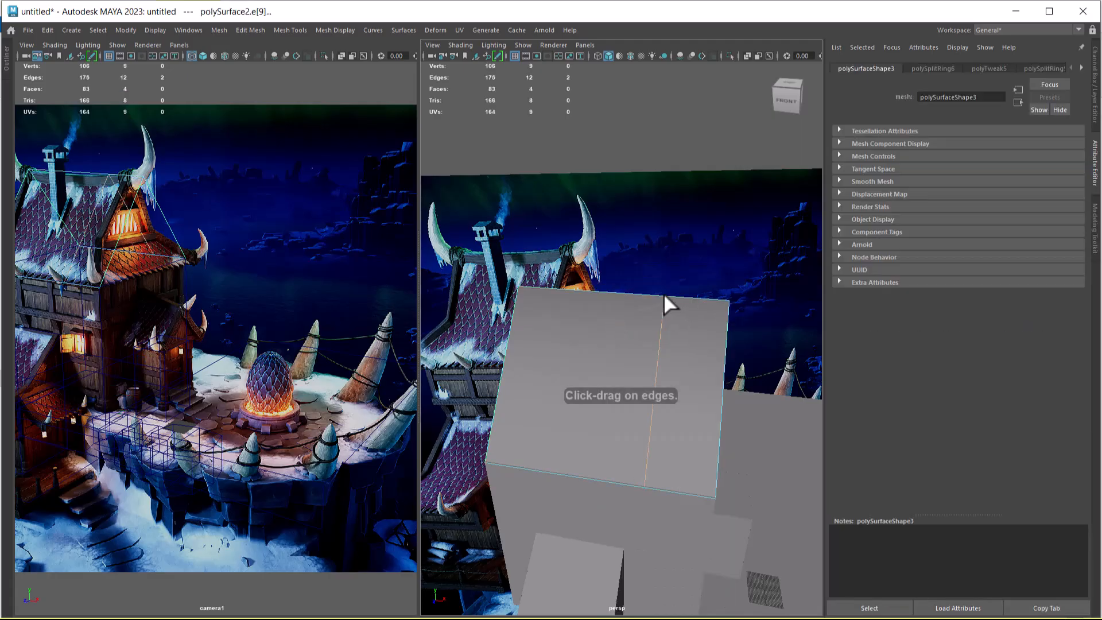
Slide the new roof edge loop toward the front gable end with the Slide Edge Tool.
{"action": "key", "text": "w"}
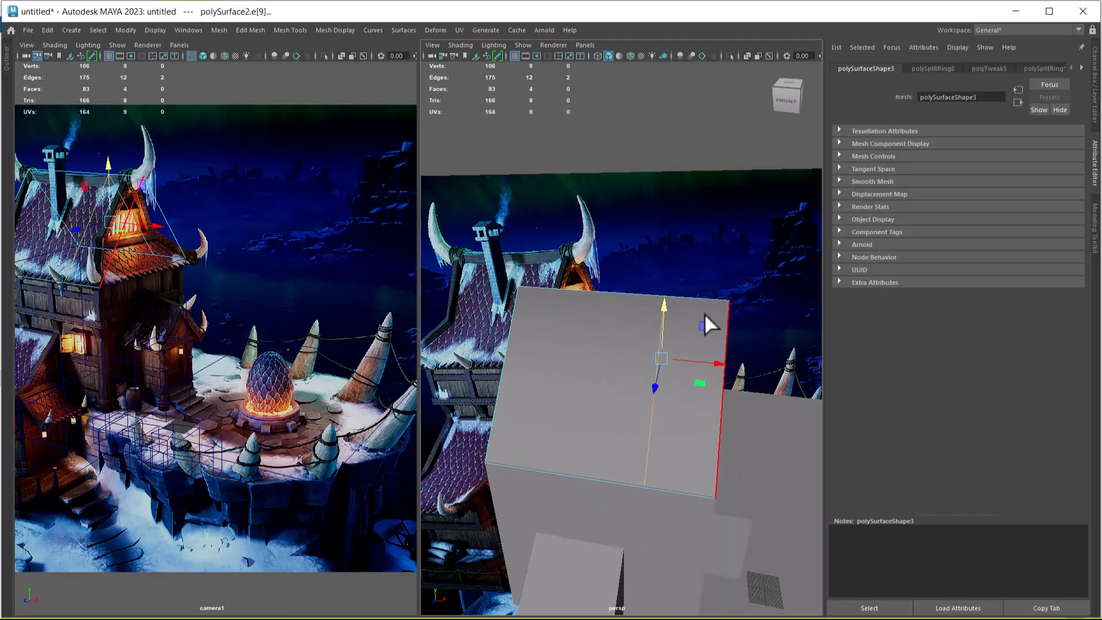
{"action": "right_click", "coordinate": [681, 249], "text": "shift"}
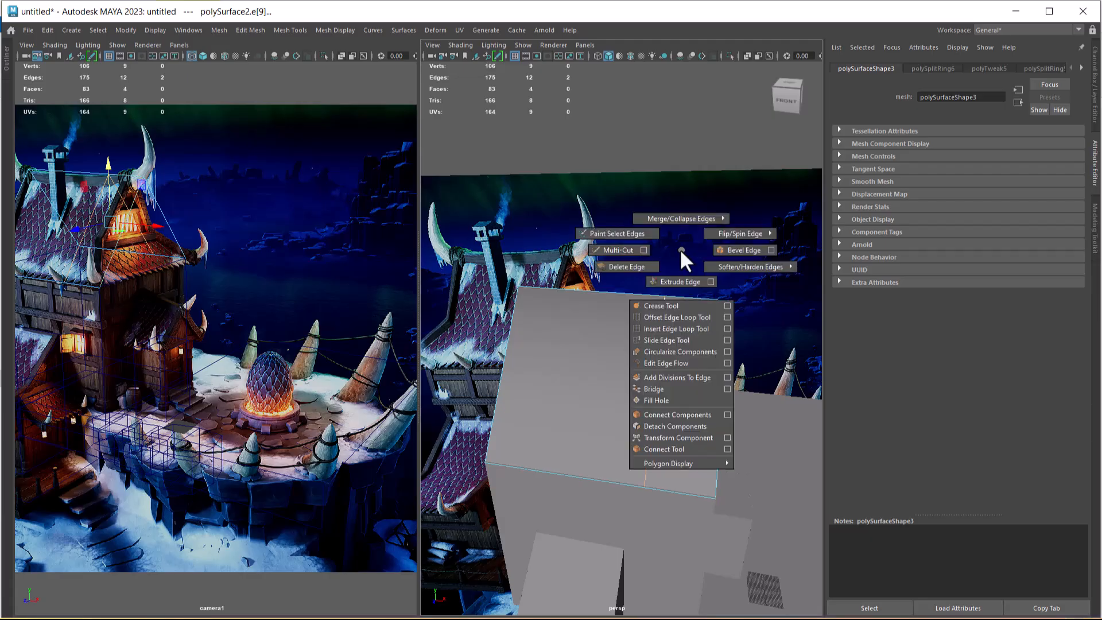
{"action": "left_click", "coordinate": [680, 338]}
{"action": "middle_click_drag", "start_coordinate": [674, 334], "coordinate": [678, 339]}
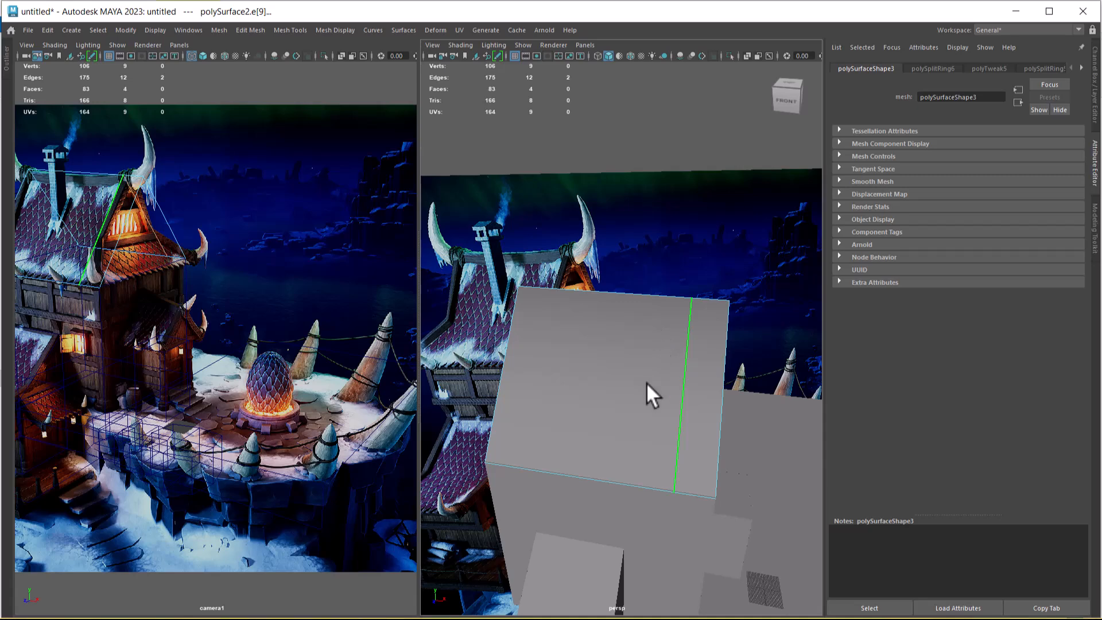
Delete the two narrow roof faces at the front gable end, and return to object mode.
{"action": "right_click_drag", "start_coordinate": [701, 291], "coordinate": [700, 344]}
{"action": "left_click", "coordinate": [700, 349]}
{"action": "left_click_drag", "start_coordinate": [700, 349], "coordinate": [603, 373], "text": "alt"}
{"action": "left_click", "coordinate": [680, 383], "text": "shift"}
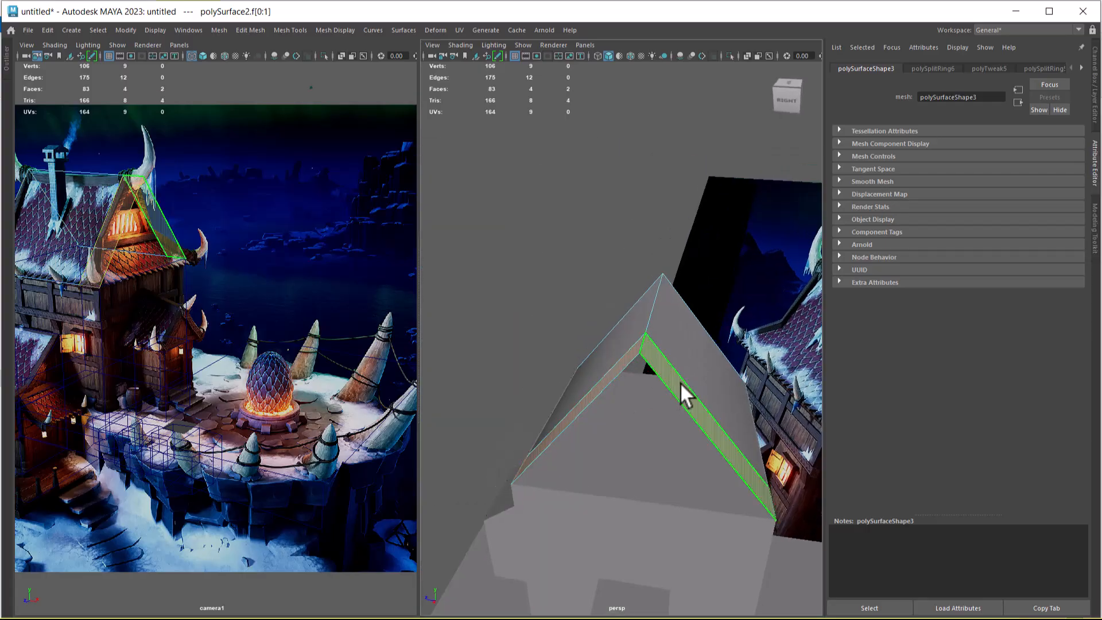
{"action": "key", "text": "Delete"}
{"action": "left_click_drag", "start_coordinate": [652, 401], "coordinate": [677, 375], "text": "alt"}
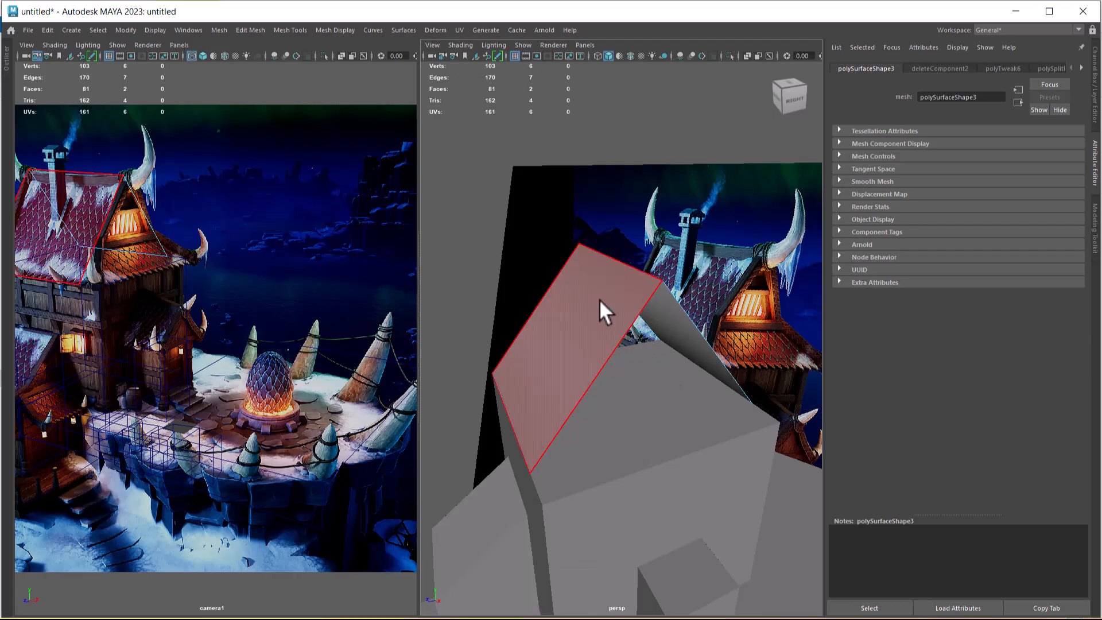
{"action": "key", "text": "F8"}
{"action": "left_click_drag", "start_coordinate": [608, 355], "coordinate": [601, 369], "text": "alt"}
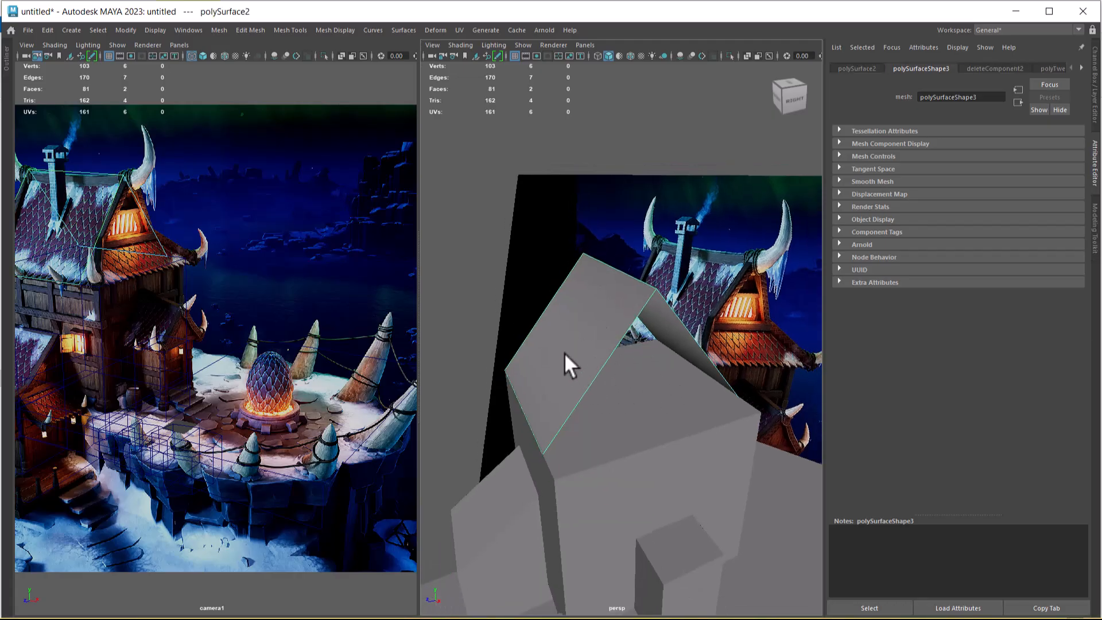
{"action": "right_click_drag", "start_coordinate": [607, 302], "coordinate": [607, 321]}
{"action": "left_click_drag", "start_coordinate": [549, 348], "coordinate": [644, 283], "text": "alt"}
{"action": "left_click", "coordinate": [673, 341]}
{"action": "left_click", "coordinate": [644, 283]}
{"action": "right_click_drag", "start_coordinate": [673, 362], "coordinate": [573, 347], "text": "alt"}
{"action": "left_click_drag", "start_coordinate": [576, 321], "coordinate": [641, 312], "text": "alt"}
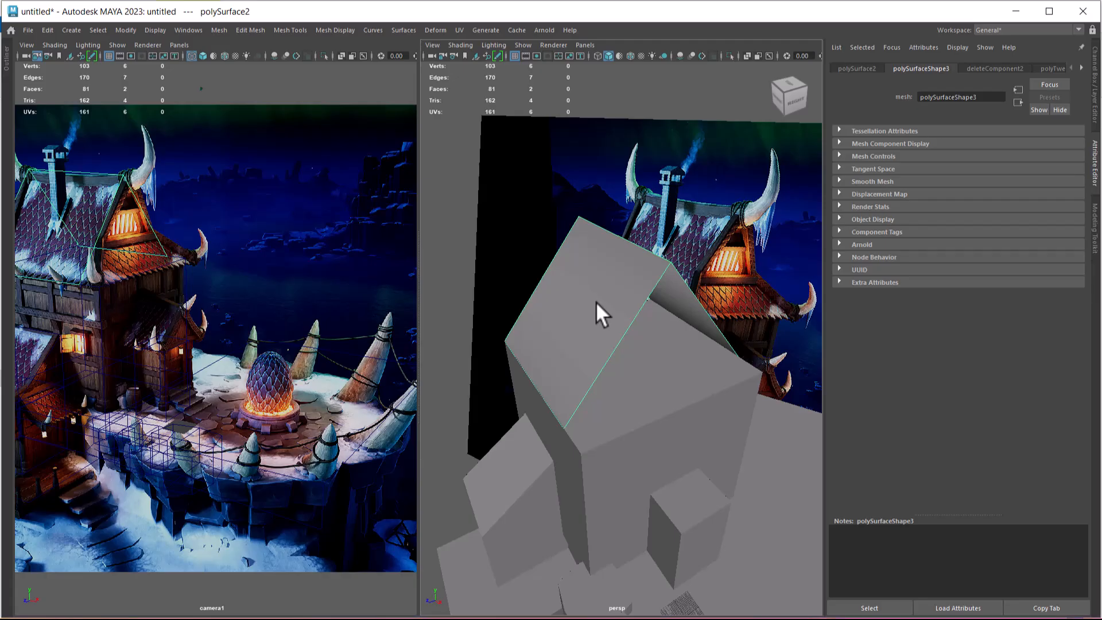
Select both roof slope faces and extrude them outward with a Local Translate Z of 5.6.
{"action": "left_click_drag", "start_coordinate": [649, 343], "coordinate": [573, 289], "text": "alt"}
{"action": "right_click_drag", "start_coordinate": [557, 241], "coordinate": [559, 273]}
{"action": "left_click", "coordinate": [587, 275]}
{"action": "left_click_drag", "start_coordinate": [587, 275], "coordinate": [575, 322], "text": "alt"}
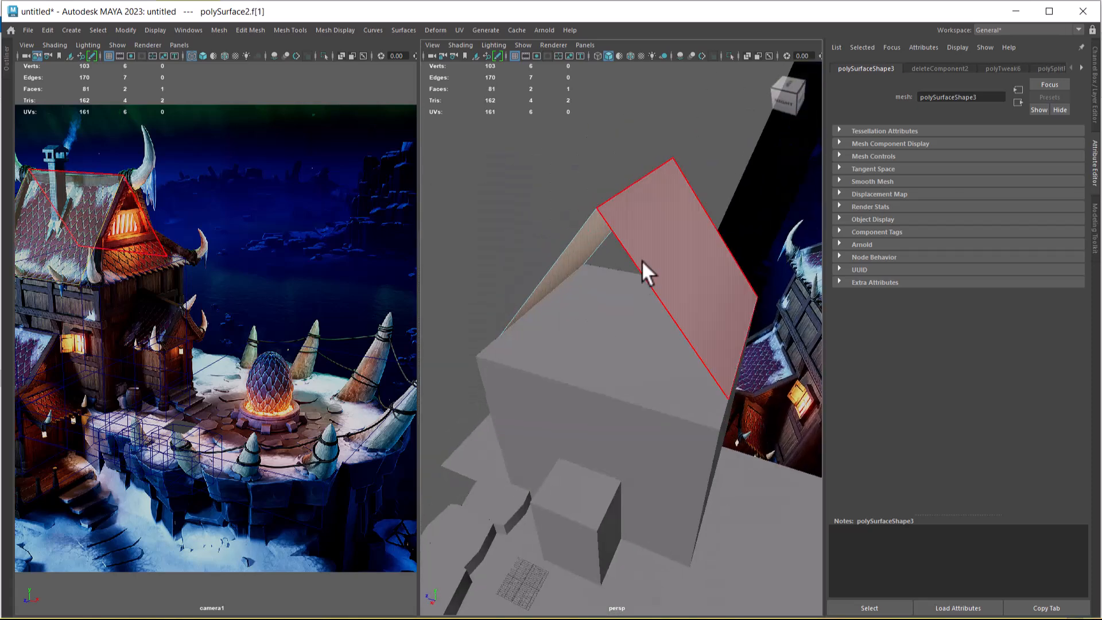
{"action": "left_click", "coordinate": [651, 248], "text": "shift"}
{"action": "right_click_drag", "start_coordinate": [601, 138], "coordinate": [587, 180], "text": "shift"}
{"action": "left_click_drag", "start_coordinate": [755, 359], "coordinate": [999, 322]}
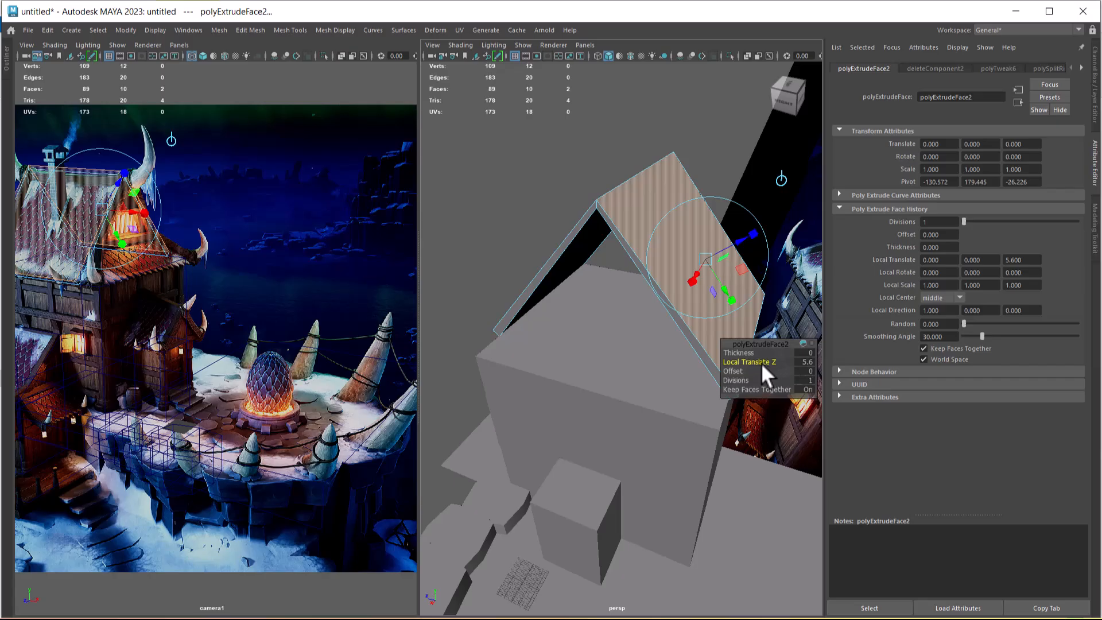
Return the extruded roof to object mode, center its pivot and nudge it vertically to match the reference.
{"action": "key", "text": "w"}
{"action": "right_click_drag", "start_coordinate": [644, 187], "coordinate": [701, 163]}
{"action": "left_click", "coordinate": [104, 30]}
{"action": "left_click", "coordinate": [188, 115]}
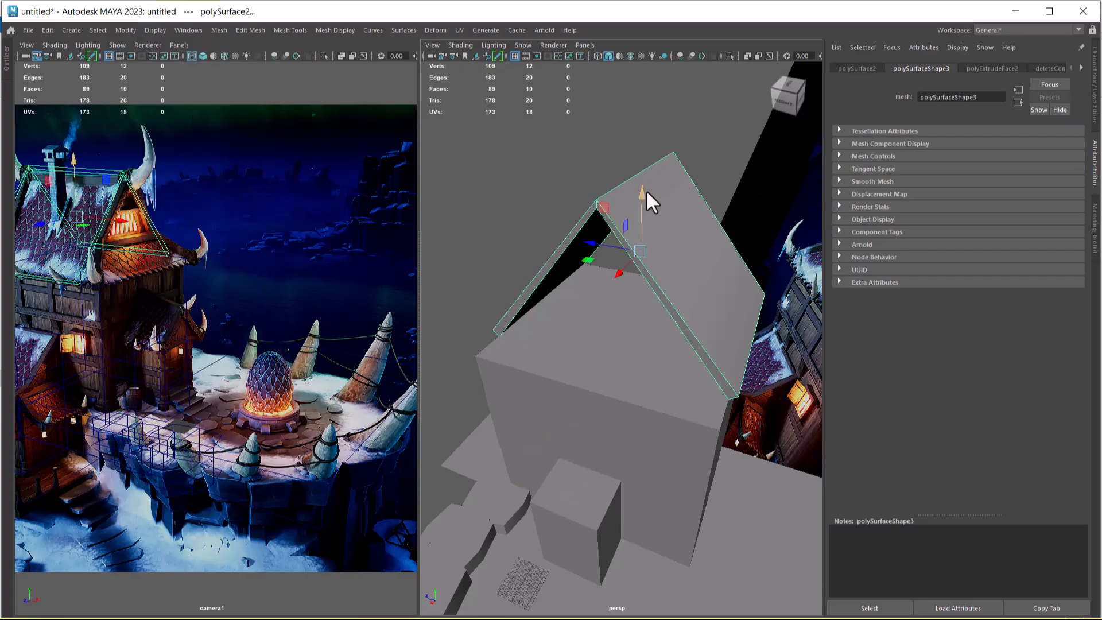
{"action": "left_click_drag", "start_coordinate": [641, 195], "coordinate": [639, 196]}
{"action": "left_click_drag", "start_coordinate": [660, 325], "coordinate": [771, 323], "text": "alt"}
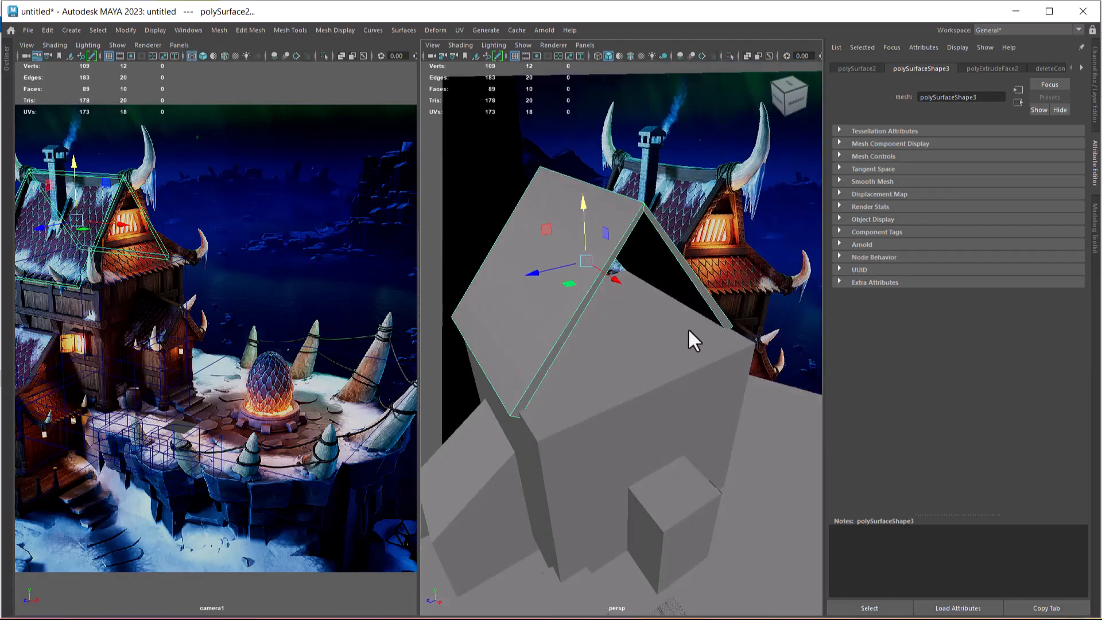
Duplicate the small box in front of the house and reshape the copy into a long thin beam at the front gable.
{"action": "left_click", "coordinate": [674, 517]}
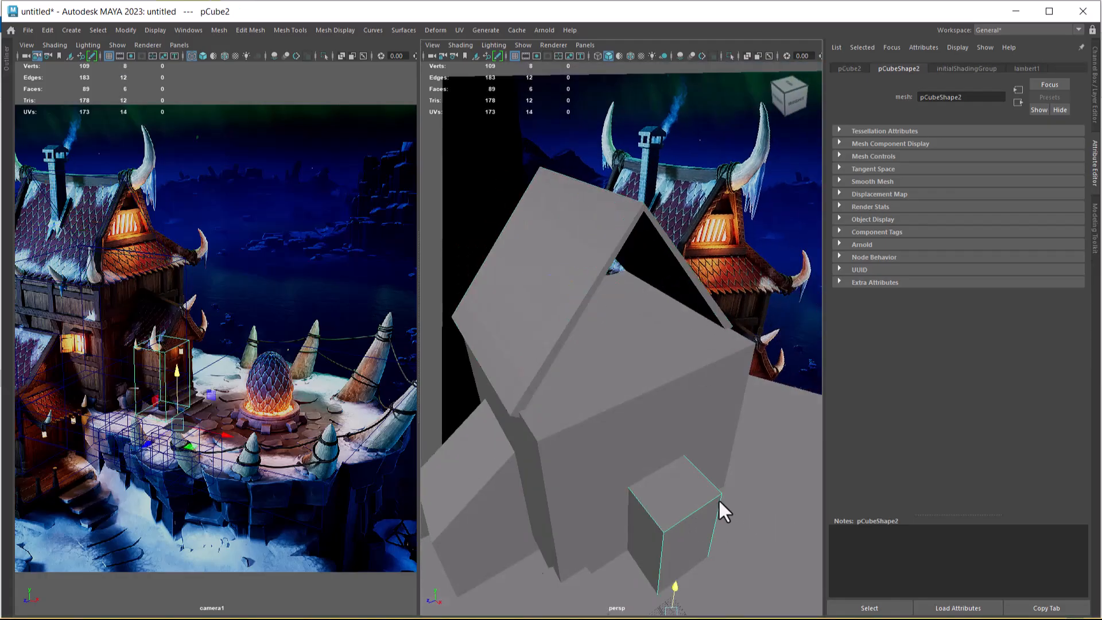
{"action": "key", "text": "ctrl+d"}
{"action": "left_click_drag", "start_coordinate": [675, 588], "coordinate": [695, 463]}
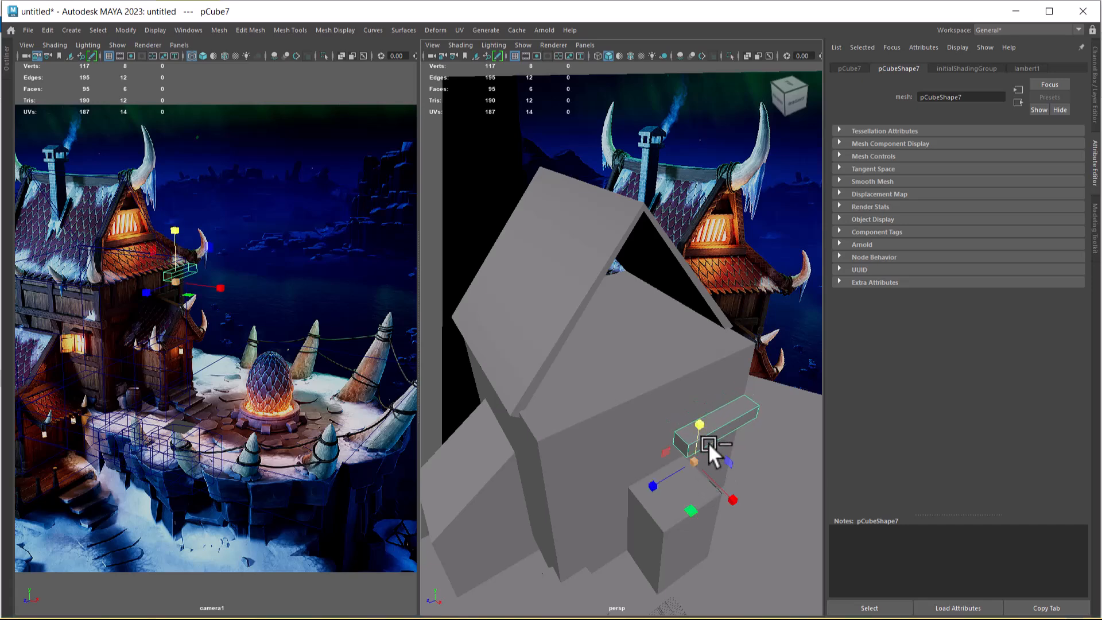
{"action": "key", "text": "w"}
{"action": "left_click_drag", "start_coordinate": [707, 478], "coordinate": [624, 294]}
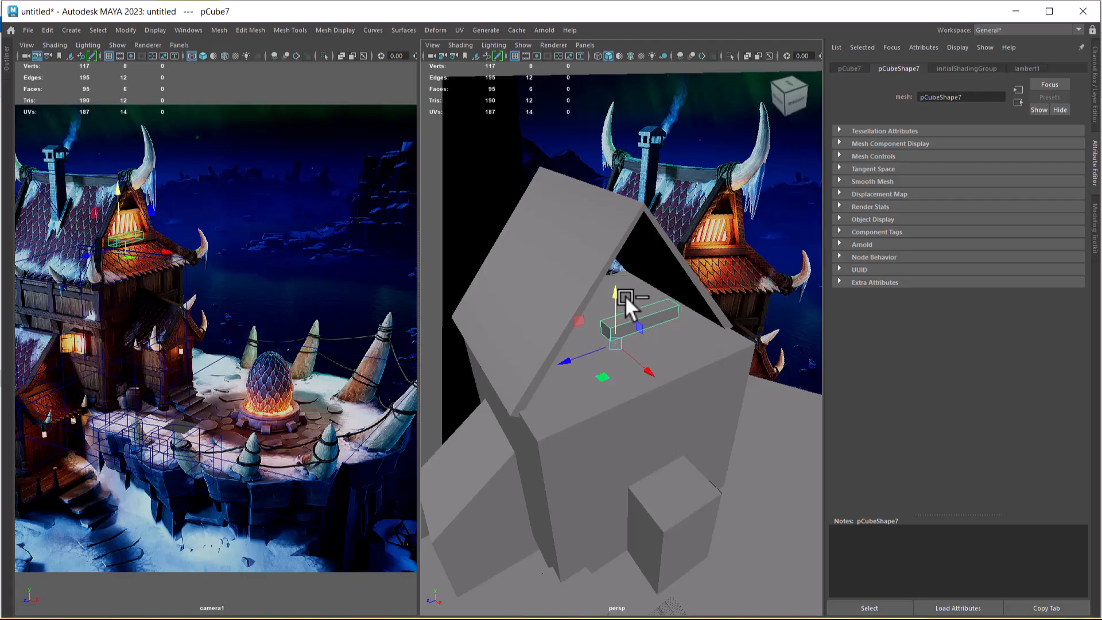
{"action": "key", "text": "r"}
{"action": "left_click_drag", "start_coordinate": [584, 355], "coordinate": [491, 380]}
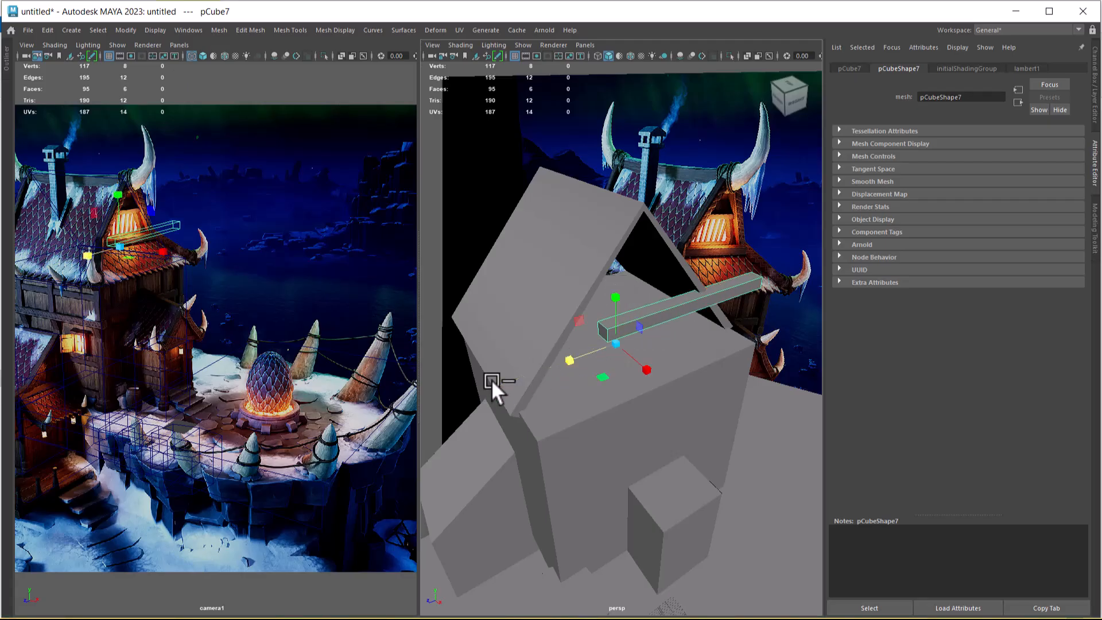
Position the beam horizontally across the front gable opening between the two roof slopes, undoing the last trial scaling.
{"action": "key", "text": "w"}
{"action": "left_click_drag", "start_coordinate": [559, 361], "coordinate": [479, 372]}
{"action": "left_click_drag", "start_coordinate": [673, 375], "coordinate": [590, 453], "text": "alt"}
{"action": "scroll", "coordinate": [731, 384], "scroll_direction": "up", "scroll_amount": 4}
{"action": "scroll", "coordinate": [592, 416], "scroll_direction": "down", "scroll_amount": 5}
{"action": "left_click_drag", "start_coordinate": [594, 380], "coordinate": [594, 353], "text": "alt"}
{"action": "left_click_drag", "start_coordinate": [500, 344], "coordinate": [653, 404]}
{"action": "key", "text": "r"}
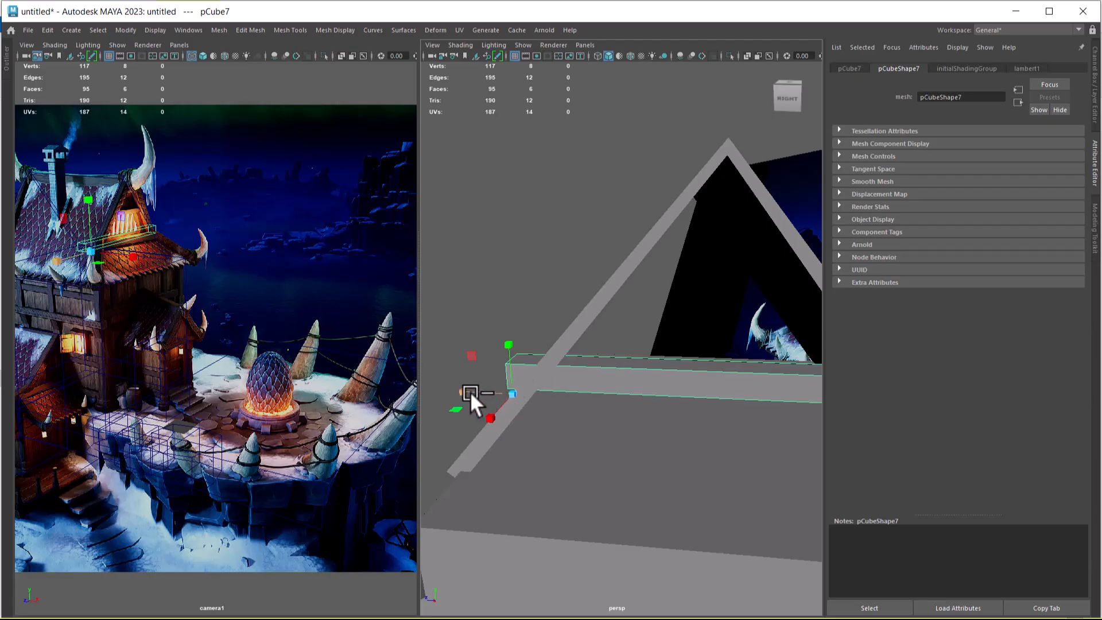
{"action": "left_click_drag", "start_coordinate": [461, 388], "coordinate": [644, 387]}
{"action": "key", "text": "ctrl+z"}
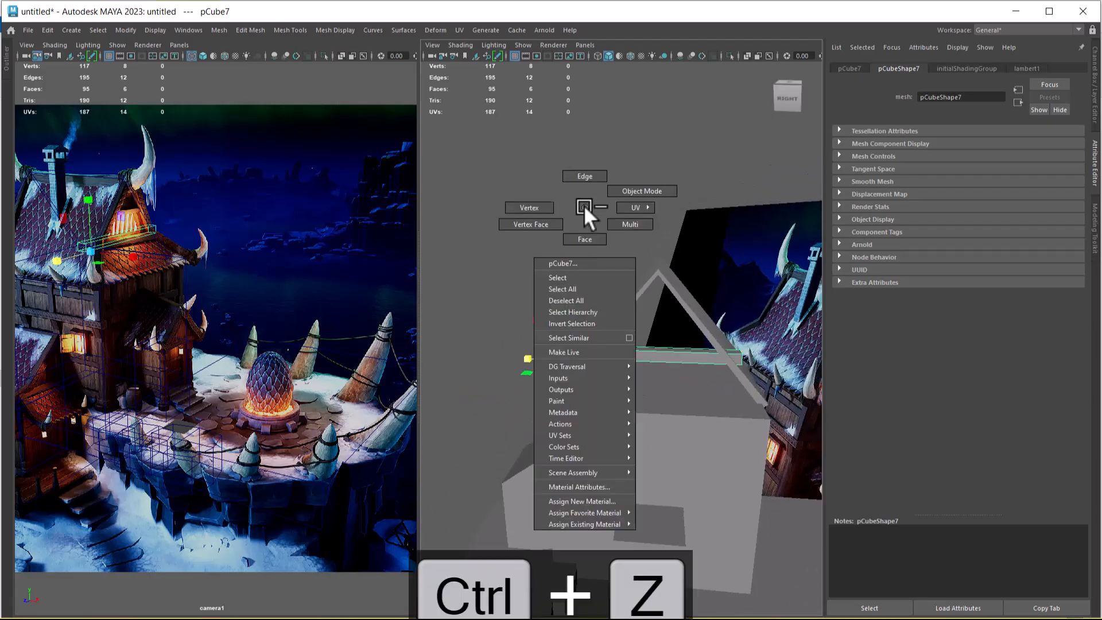
Pull the vertices at both ends of the beam inward to the roof slopes, and return to object mode.
{"action": "right_click_drag", "start_coordinate": [579, 390], "coordinate": [511, 290]}
{"action": "left_click_drag", "start_coordinate": [536, 295], "coordinate": [685, 439]}
{"action": "key", "text": "w"}
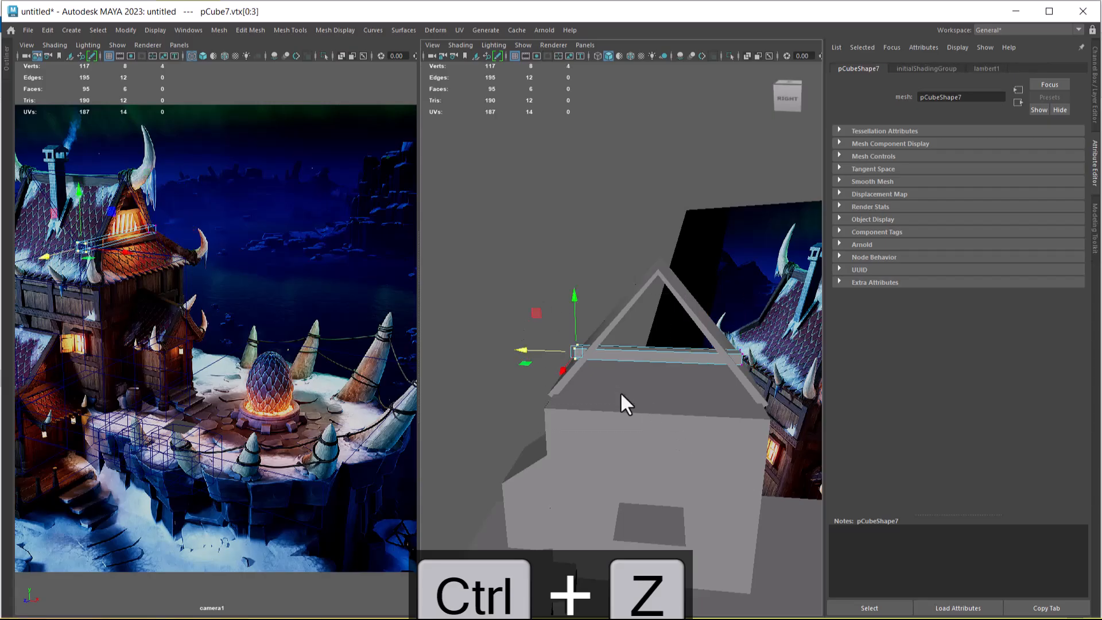
{"action": "mouse_move", "coordinate": [518, 351]}
{"action": "left_mouse_down"}
{"action": "mouse_move", "coordinate": [553, 356]}
{"action": "mouse_move", "coordinate": [539, 353]}
{"action": "left_mouse_up"}
{"action": "left_click_drag", "start_coordinate": [753, 343], "coordinate": [683, 355]}
{"action": "left_click_drag", "start_coordinate": [727, 412], "coordinate": [683, 333], "text": "alt"}
{"action": "right_click_drag", "start_coordinate": [671, 291], "coordinate": [791, 231]}
Duplicate the gable beam, widen the copy into a flat slab projecting from the house front, and center its pivot.
{"action": "mouse_move", "coordinate": [710, 360]}
{"action": "left_mouse_down", "text": "alt"}
{"action": "mouse_move", "coordinate": [738, 391]}
{"action": "mouse_move", "coordinate": [693, 352]}
{"action": "left_mouse_up", "text": "alt"}
{"action": "left_click_drag", "start_coordinate": [704, 393], "coordinate": [635, 394], "text": "alt"}
{"action": "key", "text": "ctrl+d"}
{"action": "left_click_drag", "start_coordinate": [677, 472], "coordinate": [446, 323]}
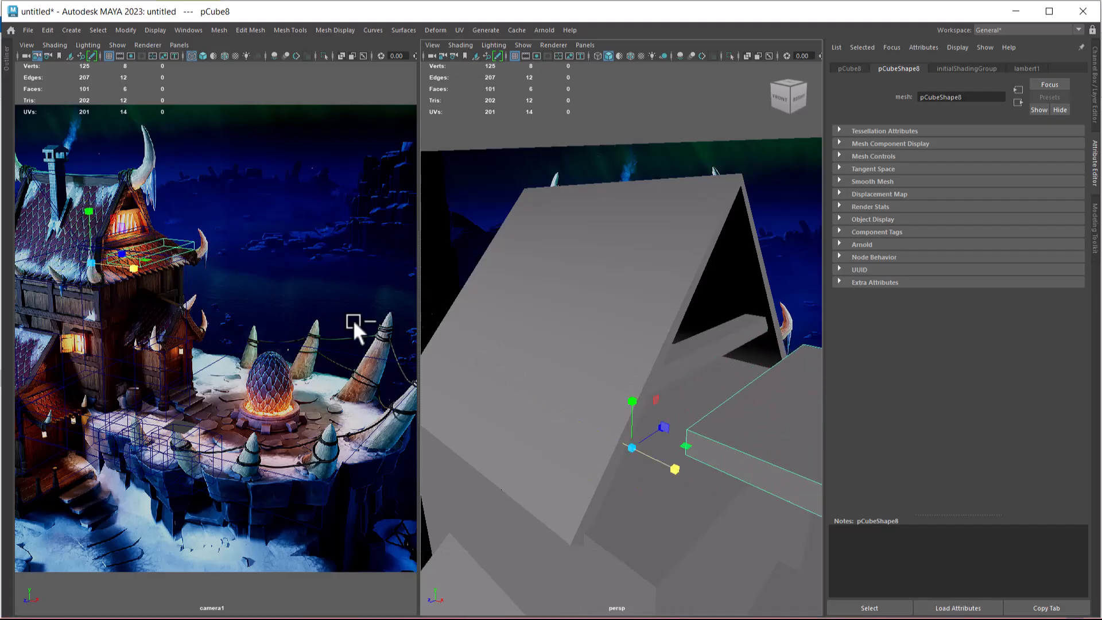
{"action": "left_click", "coordinate": [124, 30]}
{"action": "mouse_move", "coordinate": [170, 143]}
{"action": "left_click", "coordinate": [150, 115]}
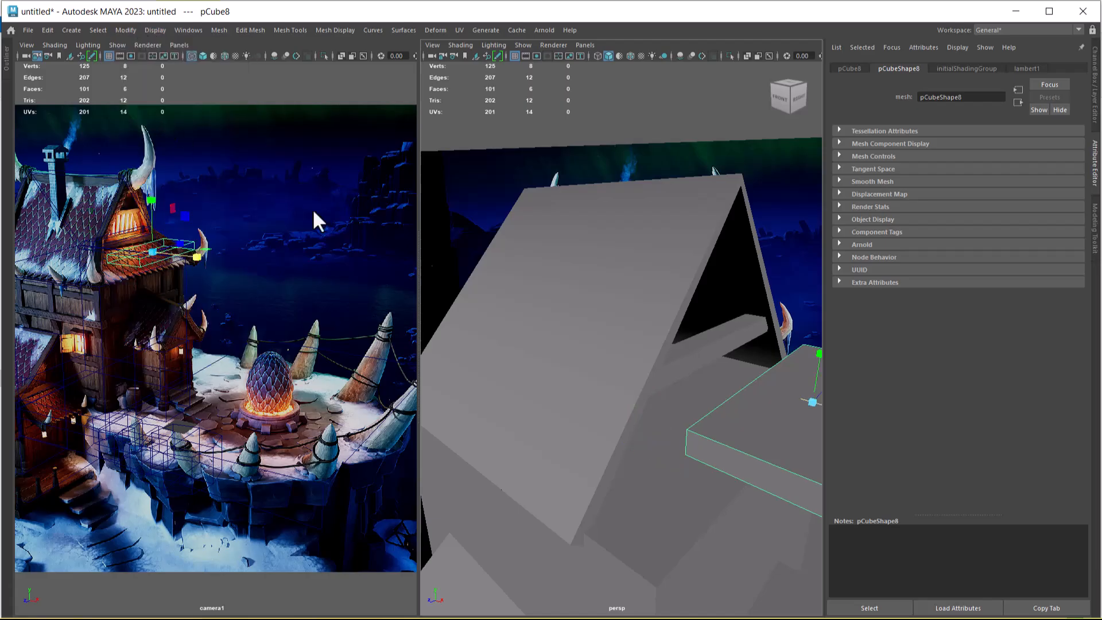
Tilt the slab forward and position it as a sloping lower roof beneath the gable opening, matching the reference.
{"action": "key", "text": "f"}
{"action": "left_click_drag", "start_coordinate": [635, 284], "coordinate": [586, 335]}
{"action": "key", "text": "e"}
{"action": "key", "text": "w"}
{"action": "key", "text": "f"}
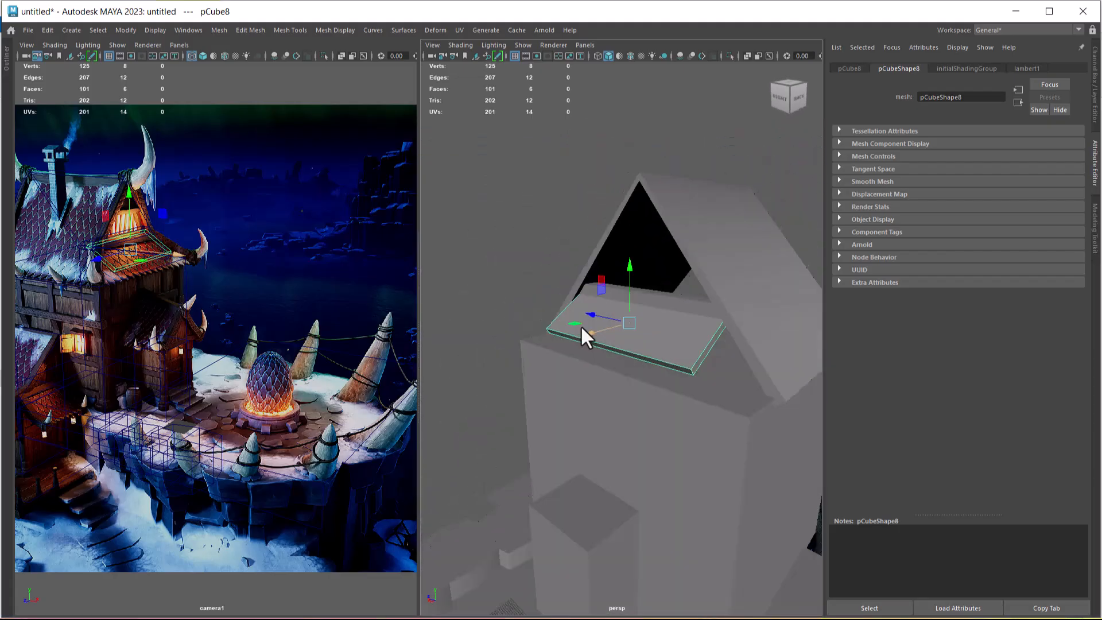
{"action": "left_click_drag", "start_coordinate": [629, 267], "coordinate": [645, 380]}
{"action": "key", "text": "r"}
{"action": "key", "text": "w"}
{"action": "left_click_drag", "start_coordinate": [594, 292], "coordinate": [597, 359], "text": "alt"}
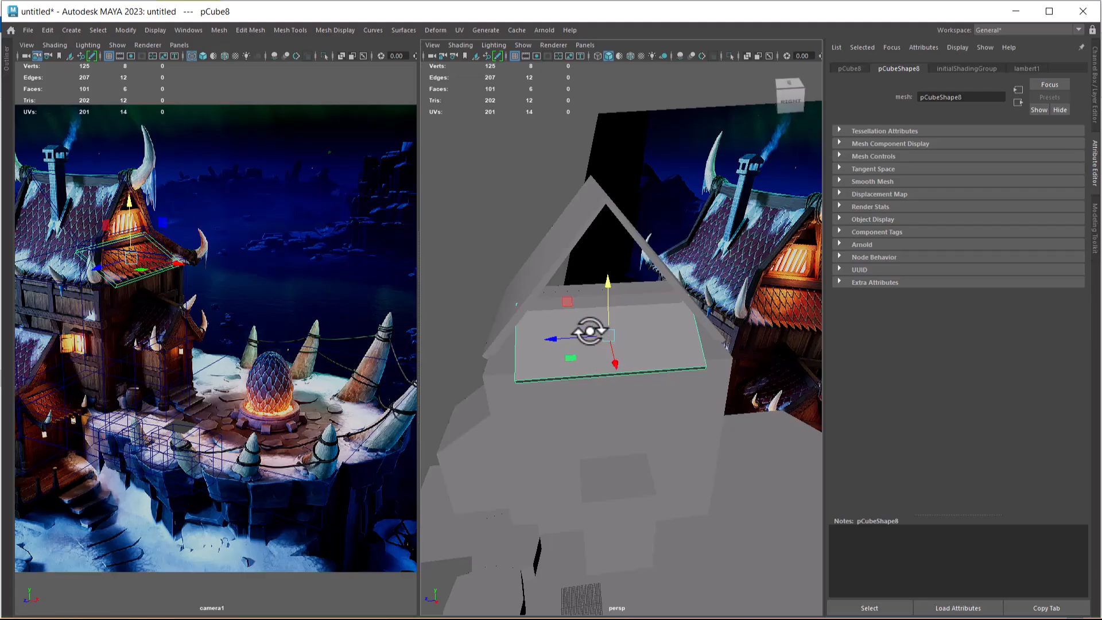
Scale the slab's front-edge vertices wider so the lower roof flares outward, and return to object mode.
{"action": "left_click_drag", "start_coordinate": [543, 349], "coordinate": [734, 354], "text": "alt"}
{"action": "right_click", "coordinate": [710, 228]}
{"action": "left_click_drag", "start_coordinate": [706, 232], "coordinate": [663, 211], "text": "alt"}
{"action": "right_click", "coordinate": [700, 163]}
{"action": "left_click_drag", "start_coordinate": [696, 299], "coordinate": [722, 343], "text": "alt"}
{"action": "left_click_drag", "start_coordinate": [622, 467], "coordinate": [622, 466]}
{"action": "left_click_drag", "start_coordinate": [622, 466], "coordinate": [644, 445], "text": "alt"}
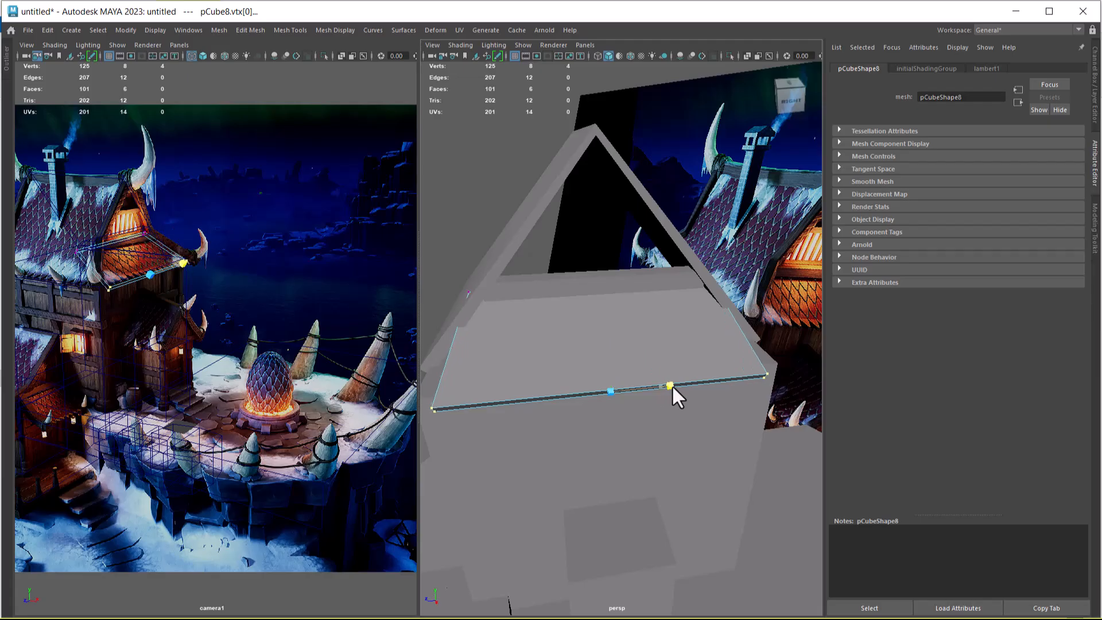
{"action": "left_click_drag", "start_coordinate": [677, 386], "coordinate": [625, 404], "text": "alt"}
{"action": "right_click_drag", "start_coordinate": [581, 352], "coordinate": [645, 305]}
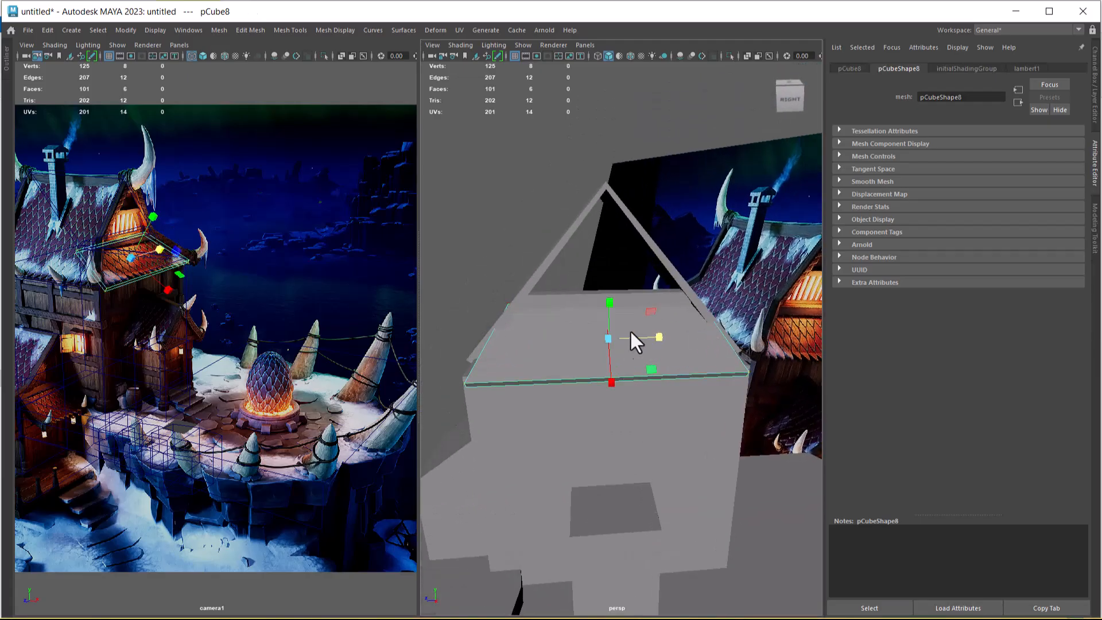
{"action": "left_click_drag", "start_coordinate": [583, 329], "coordinate": [547, 307], "text": "alt"}
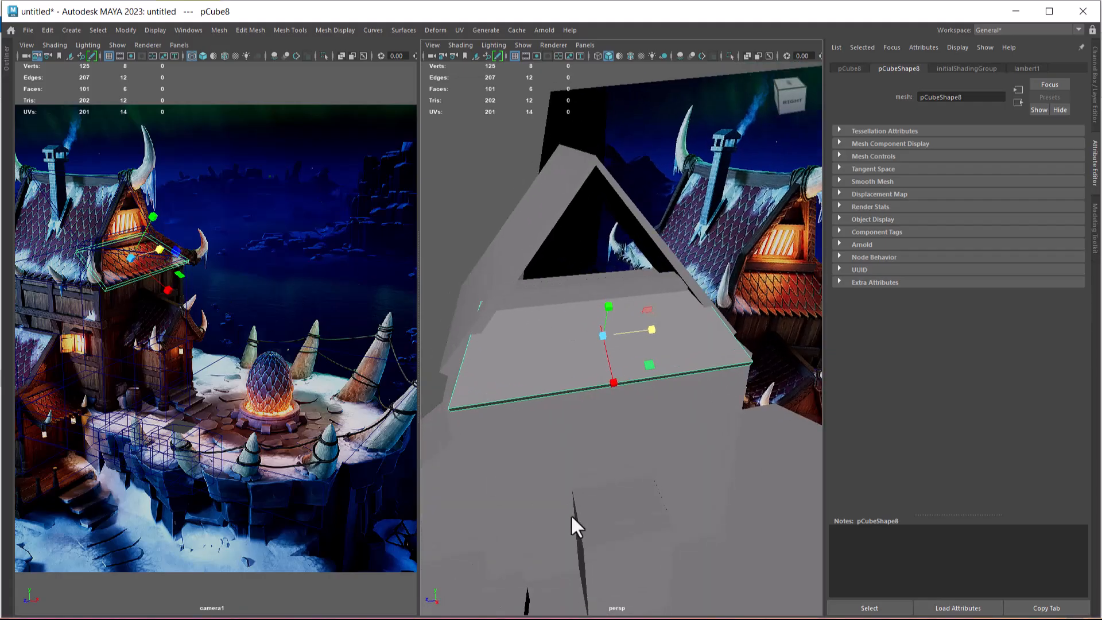
Switch to File Explorer's sourceimages folder and open Dragon Rise-finalrender-01.jpg in ACDSee Quick View over Maya.
{"action": "key", "text": "super"}
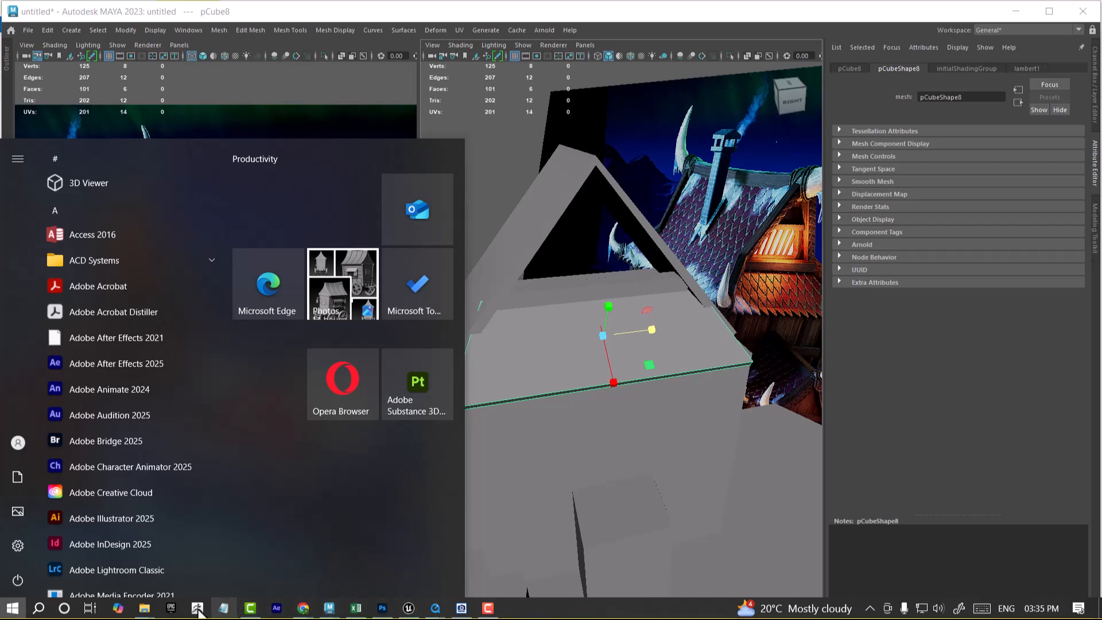
{"action": "mouse_move", "coordinate": [147, 611]}
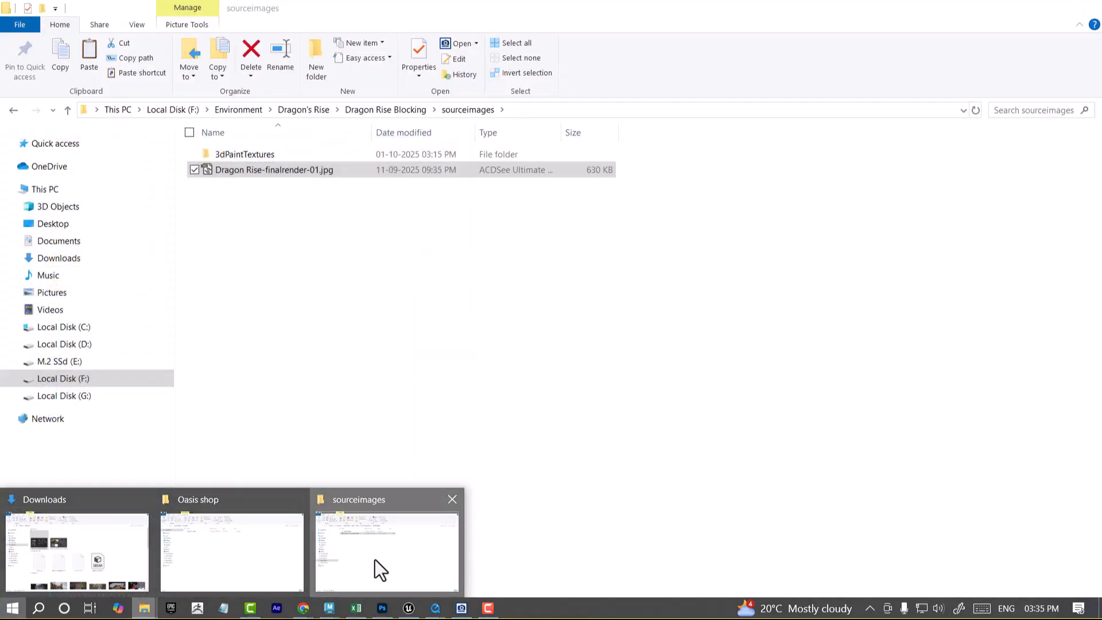
{"action": "left_click", "coordinate": [374, 559]}
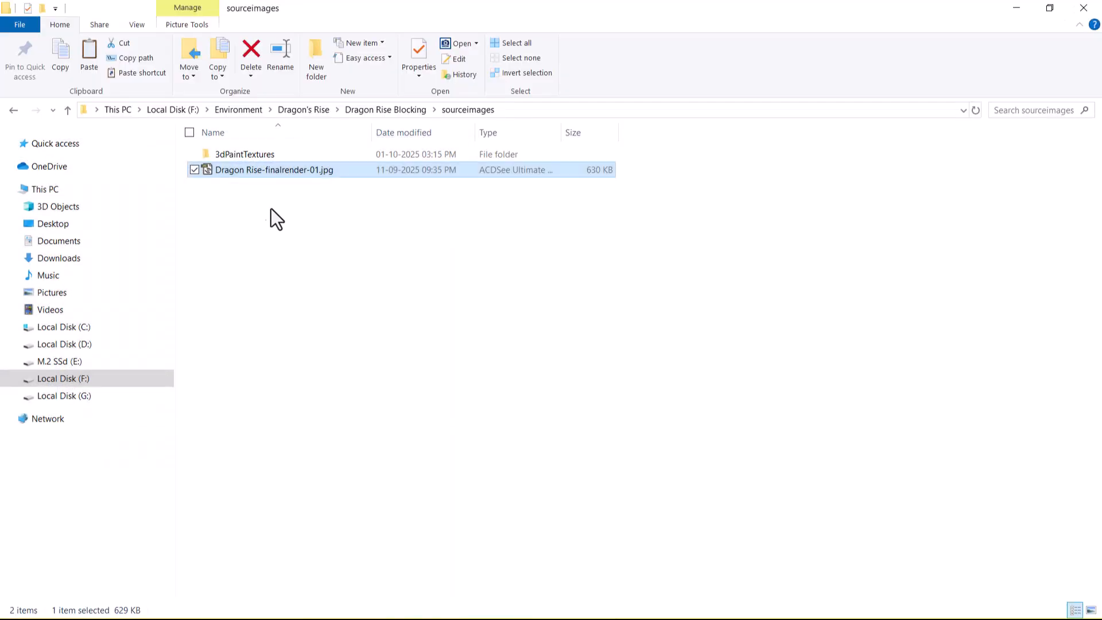
{"action": "right_click", "coordinate": [277, 175]}
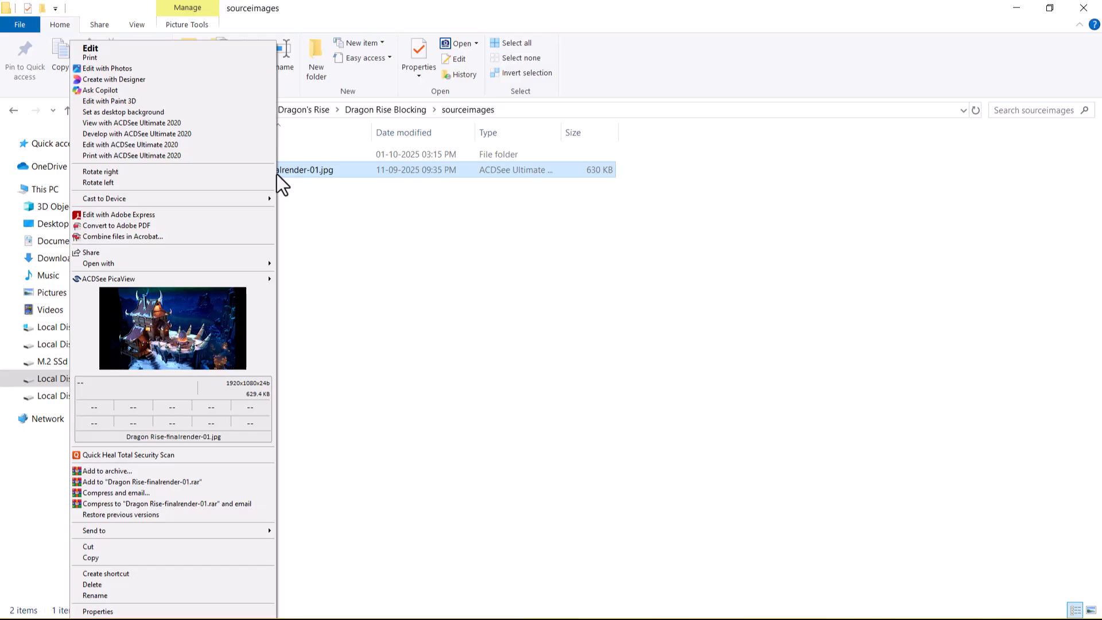
{"action": "left_click", "coordinate": [221, 303]}
{"action": "left_click", "coordinate": [1050, 8]}
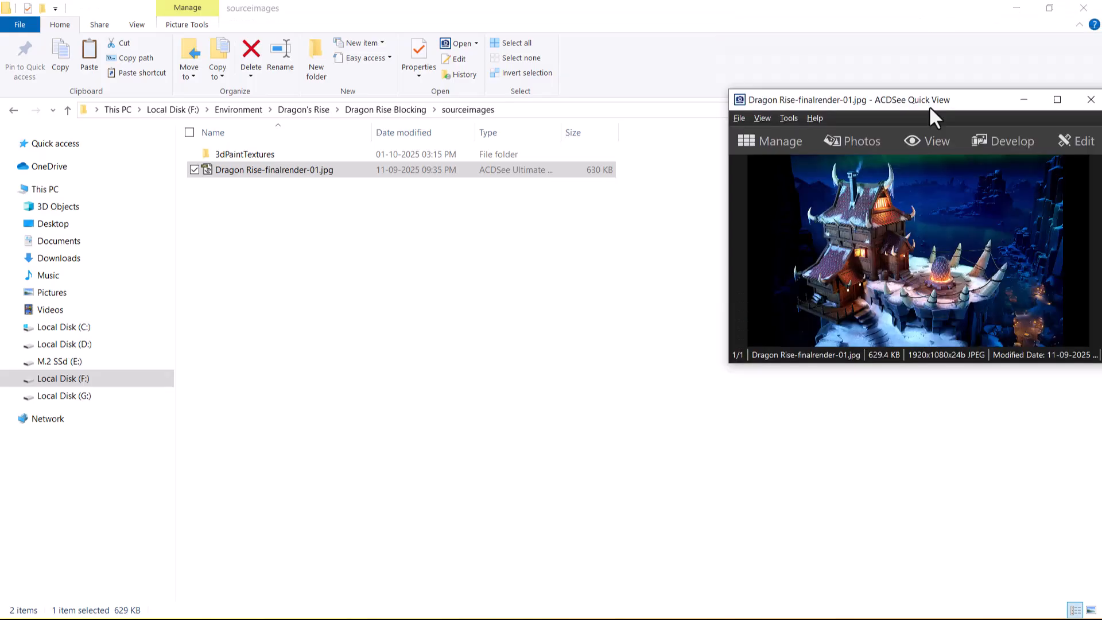
{"action": "left_click", "coordinate": [1010, 8]}
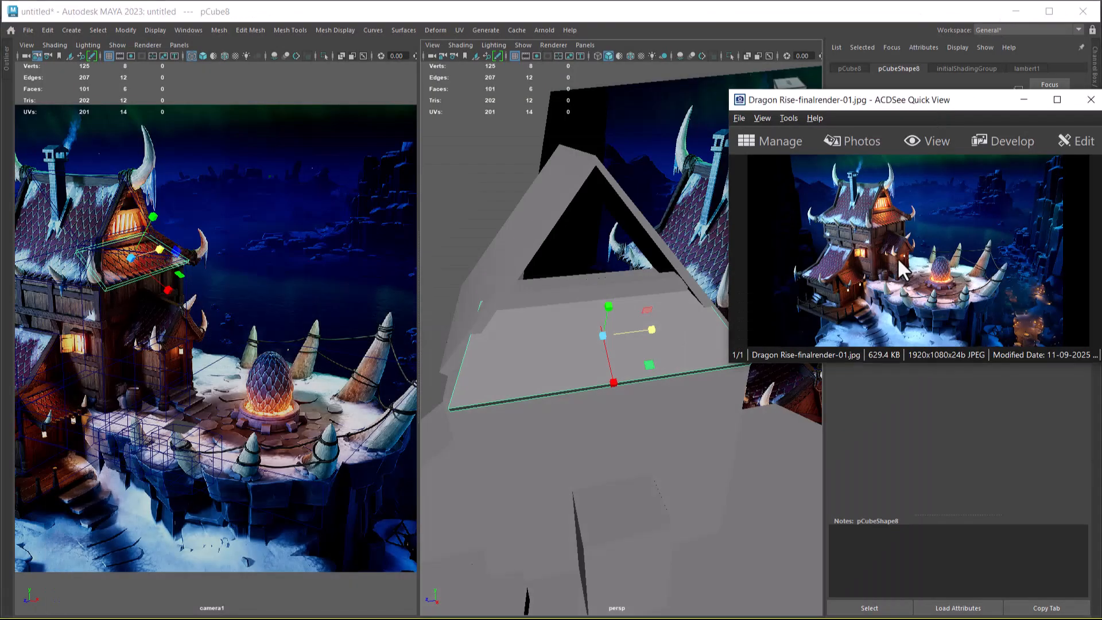
Zoom the reference image in on the lit gable window and move the viewer window clear of the model.
{"action": "scroll", "coordinate": [896, 257], "scroll_direction": "up", "scroll_amount": 5}
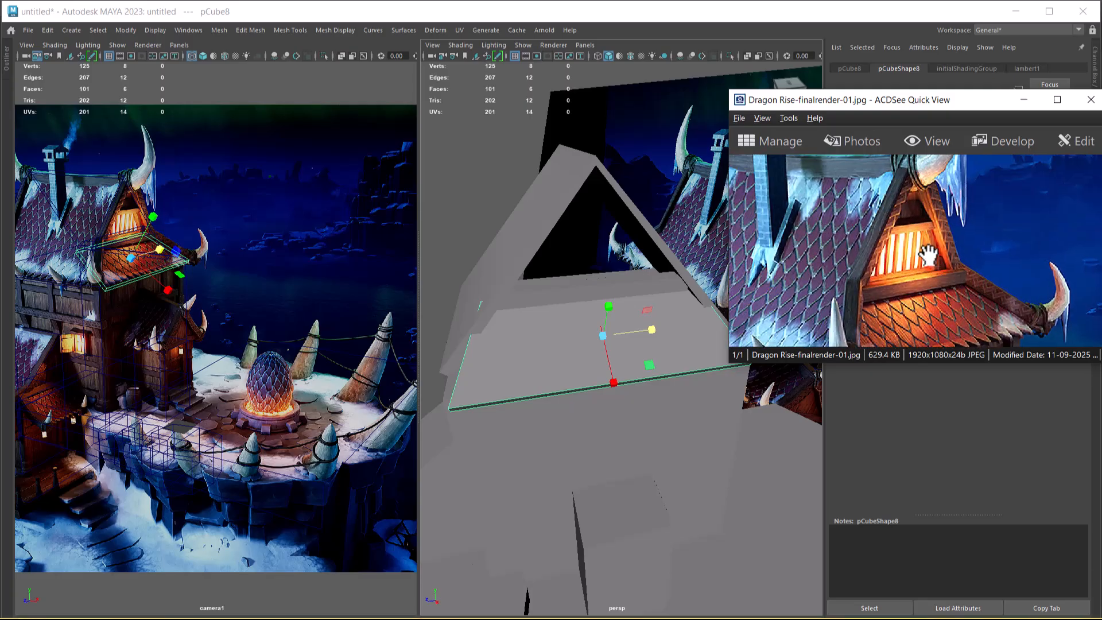
{"action": "left_click_drag", "start_coordinate": [927, 253], "coordinate": [960, 270]}
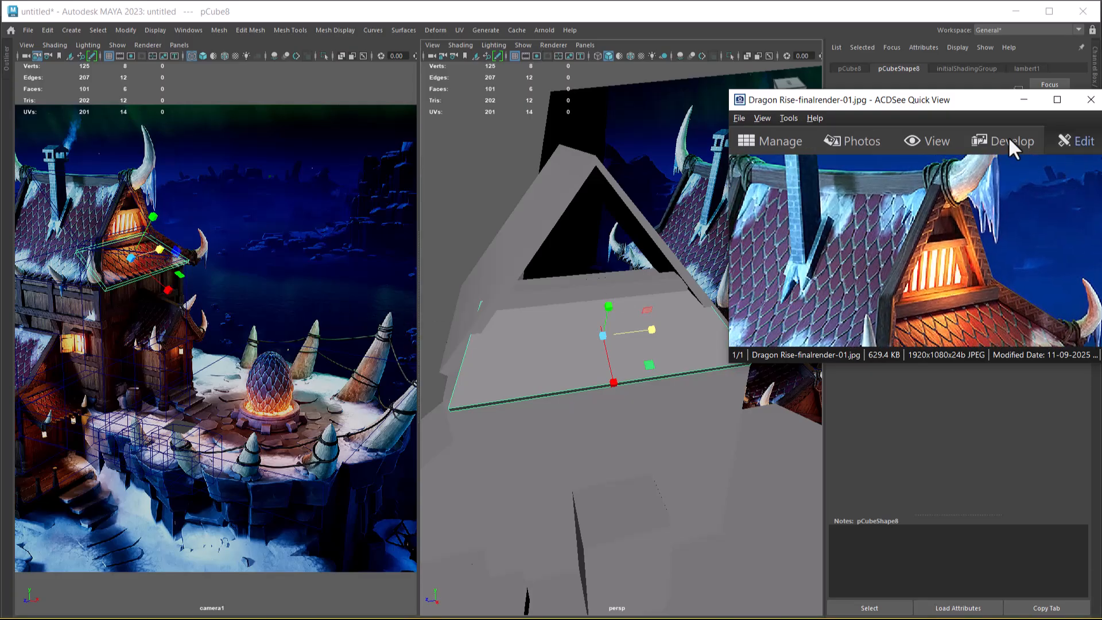
{"action": "left_click_drag", "start_coordinate": [898, 101], "coordinate": [956, 137]}
Duplicate the beam across the gable opening and adjust the copy's depth and position at the front of the gable.
{"action": "mouse_move", "coordinate": [734, 443]}
{"action": "left_mouse_down", "text": "alt"}
{"action": "mouse_move", "coordinate": [644, 413]}
{"action": "mouse_move", "coordinate": [730, 430]}
{"action": "left_mouse_up", "text": "alt"}
{"action": "key", "text": "w"}
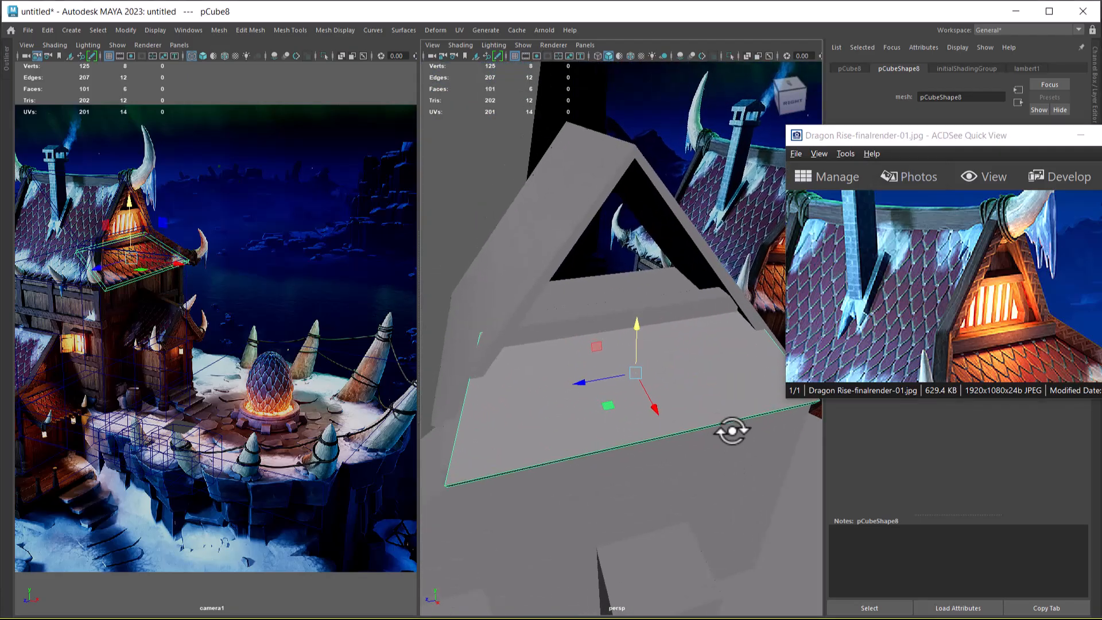
{"action": "left_click", "coordinate": [654, 310]}
{"action": "left_click_drag", "start_coordinate": [654, 310], "coordinate": [612, 343], "text": "alt"}
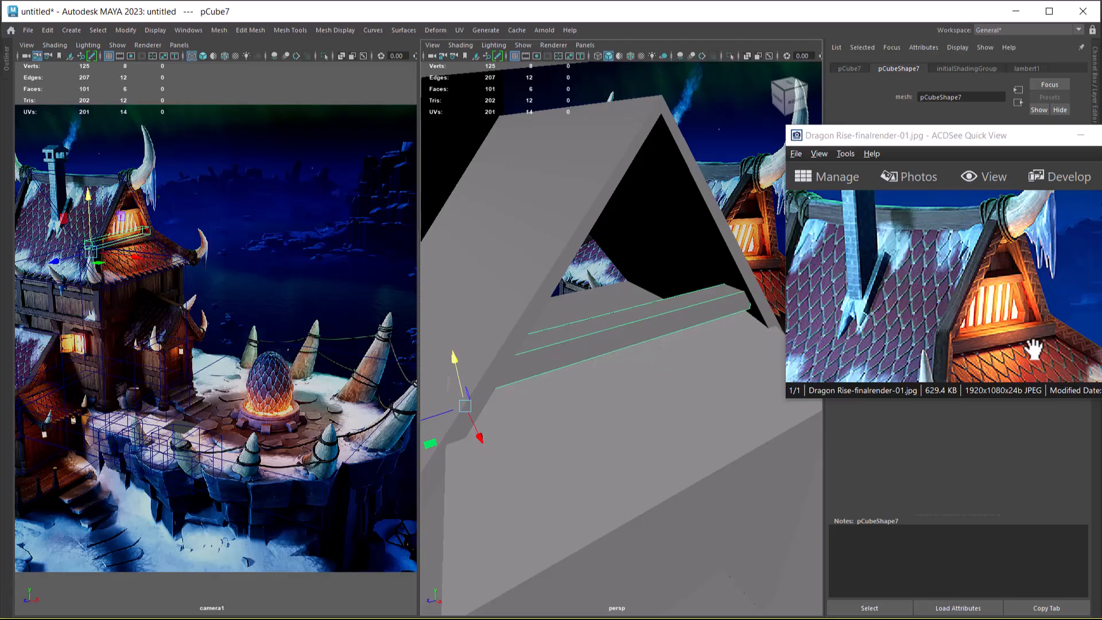
{"action": "left_click_drag", "start_coordinate": [592, 425], "coordinate": [605, 445], "text": "alt"}
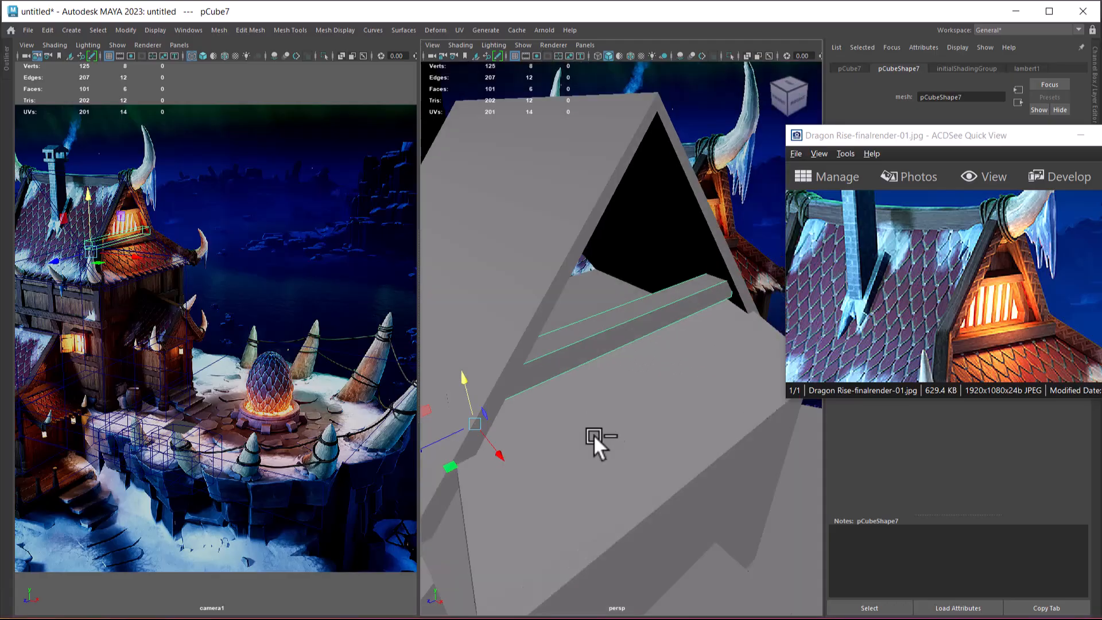
{"action": "key", "text": "ctrl+d"}
{"action": "mouse_move", "coordinate": [651, 419]}
{"action": "left_mouse_down", "text": "alt"}
{"action": "mouse_move", "coordinate": [622, 406]}
{"action": "mouse_move", "coordinate": [644, 380]}
{"action": "mouse_move", "coordinate": [674, 401]}
{"action": "mouse_move", "coordinate": [663, 396]}
{"action": "mouse_move", "coordinate": [664, 432]}
{"action": "left_mouse_up", "text": "alt"}
{"action": "key", "text": "r"}
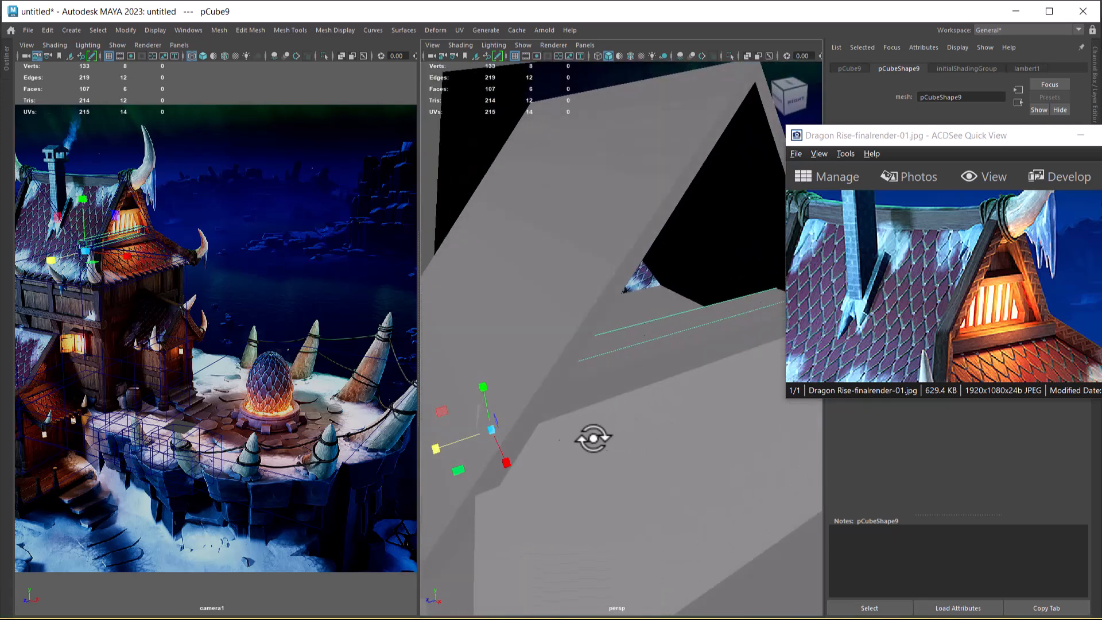
{"action": "left_click_drag", "start_coordinate": [505, 462], "coordinate": [689, 374]}
{"action": "key", "text": "w"}
Duplicate the new gable beam, raise the copy higher in the gable opening and center its pivot.
{"action": "key", "text": "ctrl+d"}
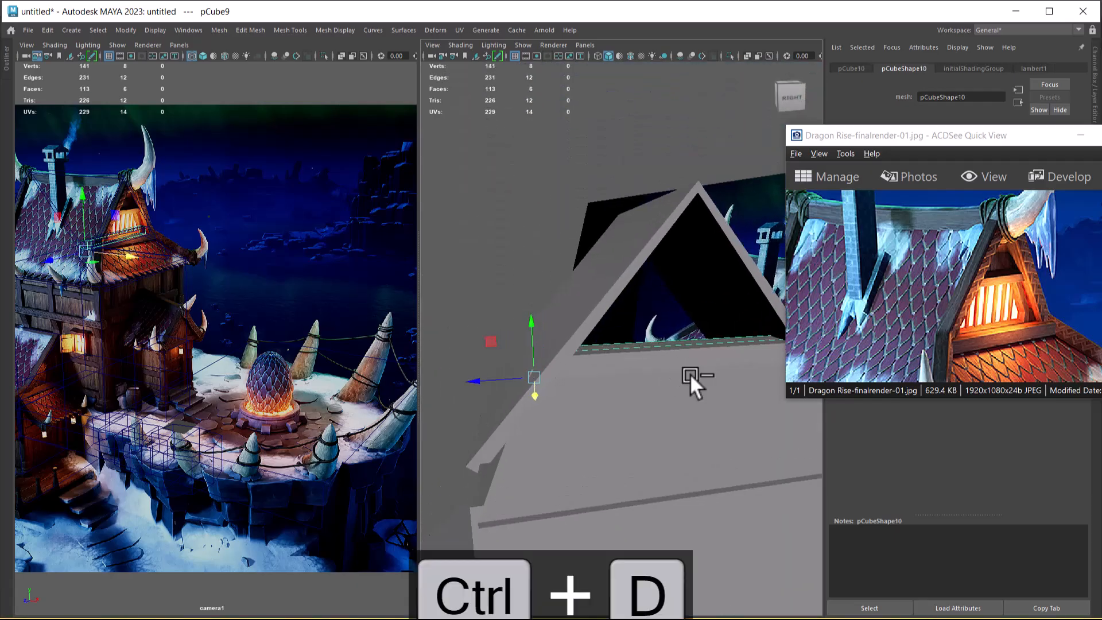
{"action": "left_click_drag", "start_coordinate": [538, 321], "coordinate": [518, 259]}
{"action": "left_click_drag", "start_coordinate": [641, 306], "coordinate": [689, 318], "text": "alt"}
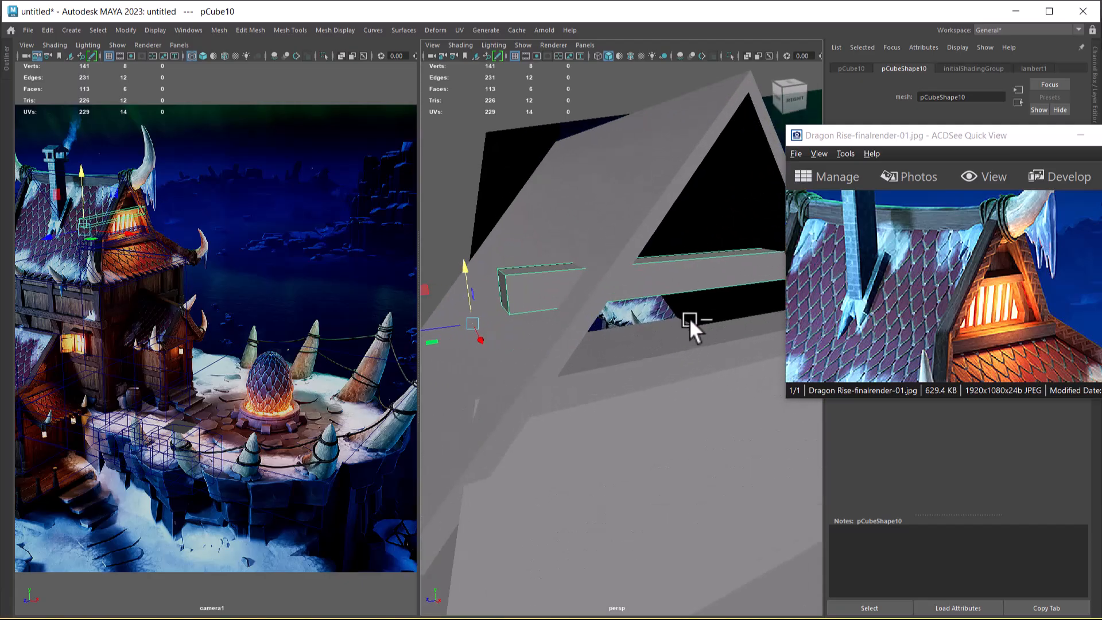
{"action": "left_click", "coordinate": [133, 28]}
{"action": "left_click", "coordinate": [162, 115]}
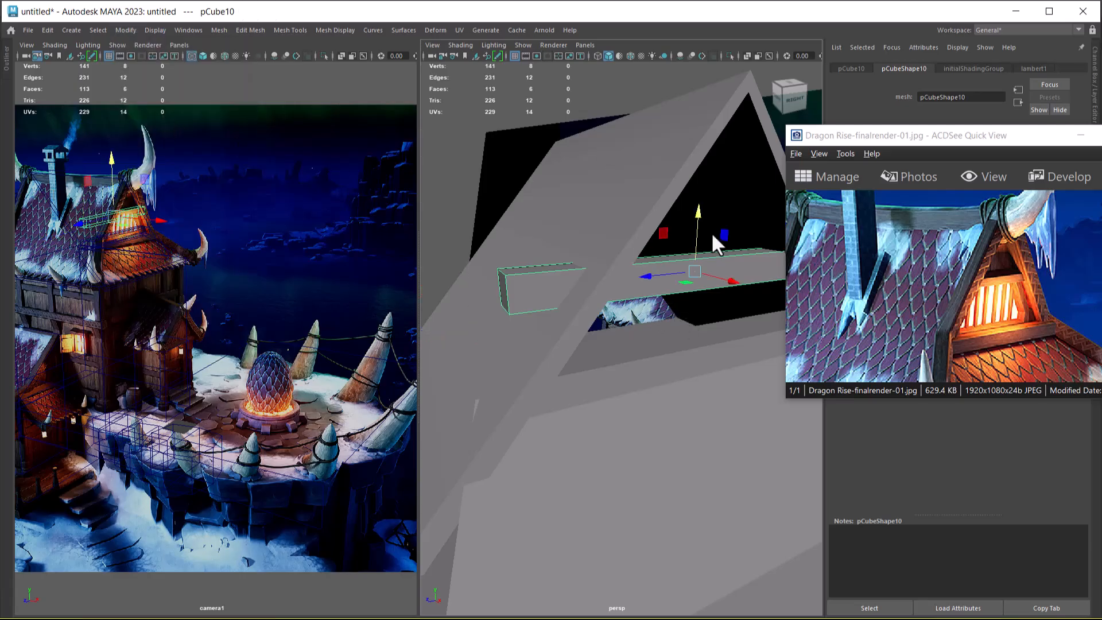
Scale the upper beam thinner and center it across the gable opening to match the window frame in the reference.
{"action": "key", "text": "r"}
{"action": "left_click_drag", "start_coordinate": [701, 220], "coordinate": [730, 372]}
{"action": "left_click_drag", "start_coordinate": [718, 273], "coordinate": [560, 290]}
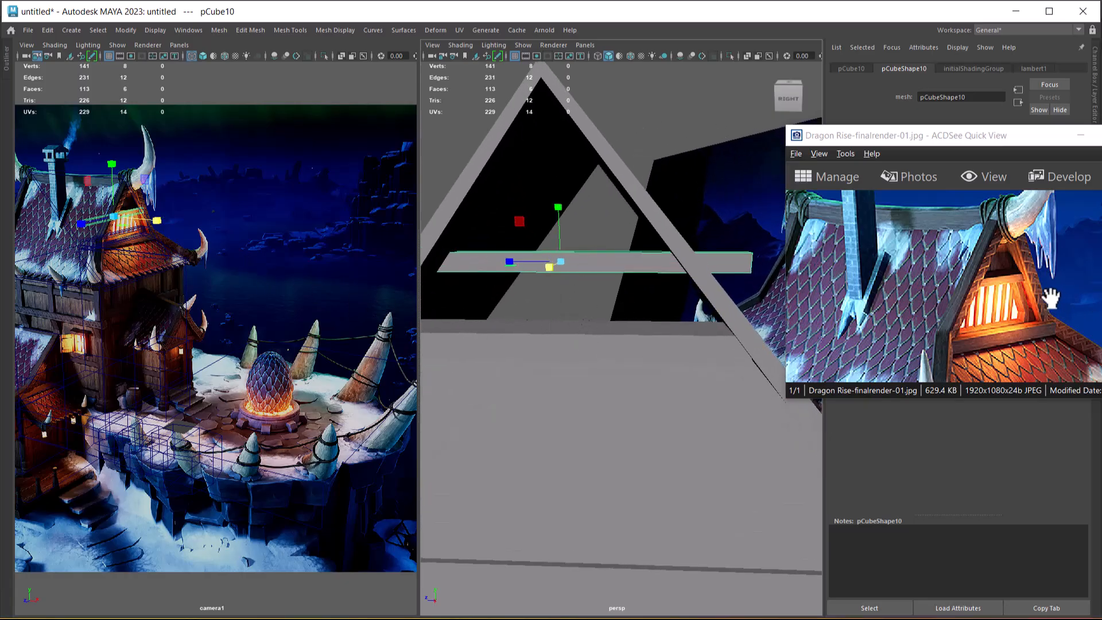
{"action": "mouse_move", "coordinate": [559, 201]}
{"action": "left_mouse_down"}
{"action": "mouse_move", "coordinate": [565, 222]}
{"action": "mouse_move", "coordinate": [555, 197]}
{"action": "left_mouse_up"}
{"action": "scroll", "coordinate": [593, 256], "scroll_direction": "down", "scroll_amount": 5}
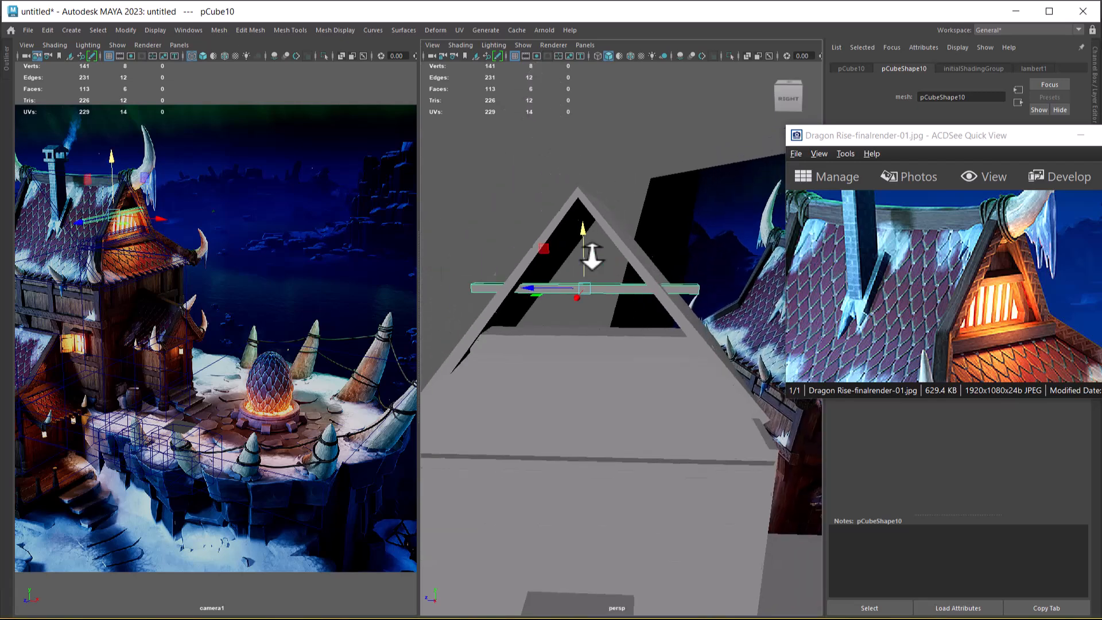
Shorten the upper beam by pulling its end vertices in to the roof slopes, and return to object mode.
{"action": "right_click", "coordinate": [585, 79]}
{"action": "right_click_drag", "start_coordinate": [586, 78], "coordinate": [530, 77]}
{"action": "left_click_drag", "start_coordinate": [445, 267], "coordinate": [498, 298]}
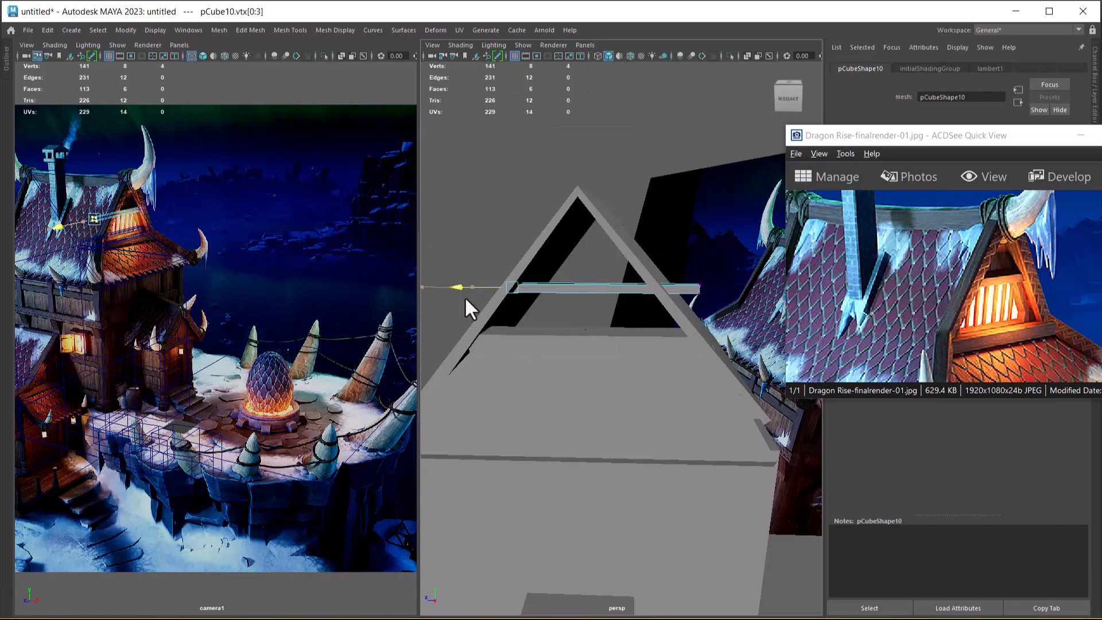
{"action": "left_click_drag", "start_coordinate": [714, 273], "coordinate": [605, 286]}
{"action": "right_click_drag", "start_coordinate": [573, 285], "coordinate": [699, 203]}
{"action": "left_click_drag", "start_coordinate": [581, 310], "coordinate": [621, 360], "text": "alt"}
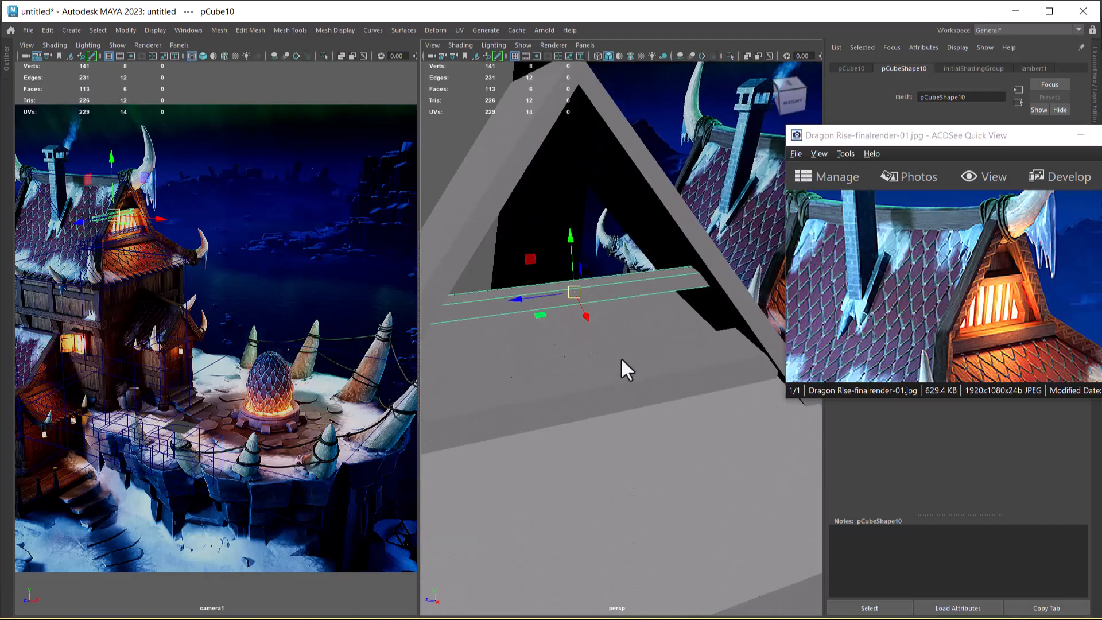
Duplicate the upper gable beam, scale the copy down into a thin short vertical post and lower it beneath the beam.
{"action": "key", "text": "ctrl+d"}
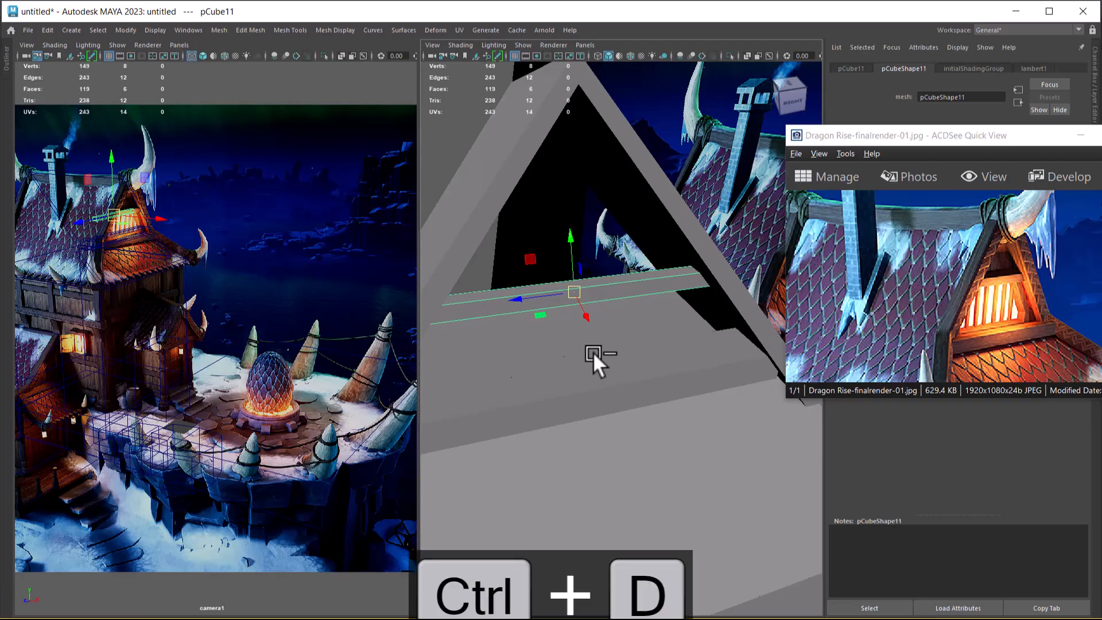
{"action": "key", "text": "r"}
{"action": "left_click_drag", "start_coordinate": [521, 301], "coordinate": [628, 391]}
{"action": "left_click_drag", "start_coordinate": [573, 323], "coordinate": [539, 309]}
{"action": "middle_click_drag", "start_coordinate": [486, 312], "coordinate": [566, 322]}
{"action": "left_click_drag", "start_coordinate": [566, 322], "coordinate": [576, 319]}
{"action": "key", "text": "w"}
{"action": "left_click_drag", "start_coordinate": [609, 363], "coordinate": [572, 270], "text": "alt"}
{"action": "left_click_drag", "start_coordinate": [549, 199], "coordinate": [571, 322]}
Stretch the post's top face up to meet the underside of the beam, and return to object mode.
{"action": "right_click_drag", "start_coordinate": [523, 219], "coordinate": [528, 253]}
{"action": "left_click", "coordinate": [566, 379]}
{"action": "left_click", "coordinate": [564, 360]}
{"action": "left_click", "coordinate": [563, 369]}
{"action": "right_click_drag", "start_coordinate": [557, 367], "coordinate": [520, 329]}
{"action": "left_click_drag", "start_coordinate": [593, 392], "coordinate": [505, 160], "text": "alt"}
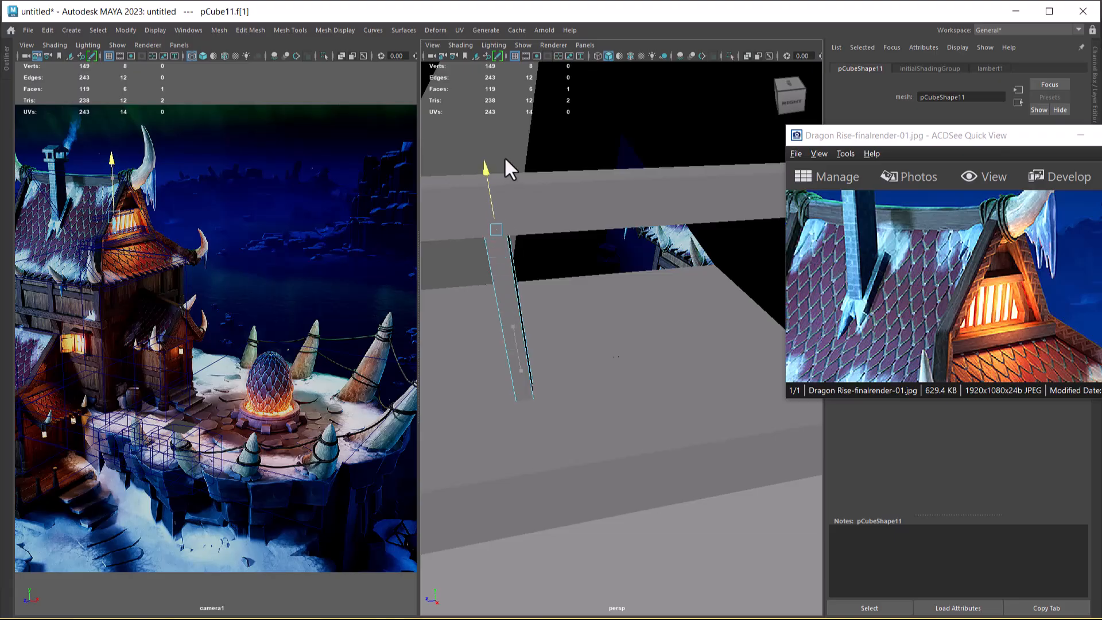
{"action": "left_click_drag", "start_coordinate": [563, 299], "coordinate": [612, 371], "text": "alt"}
{"action": "right_click_drag", "start_coordinate": [574, 328], "coordinate": [646, 232]}
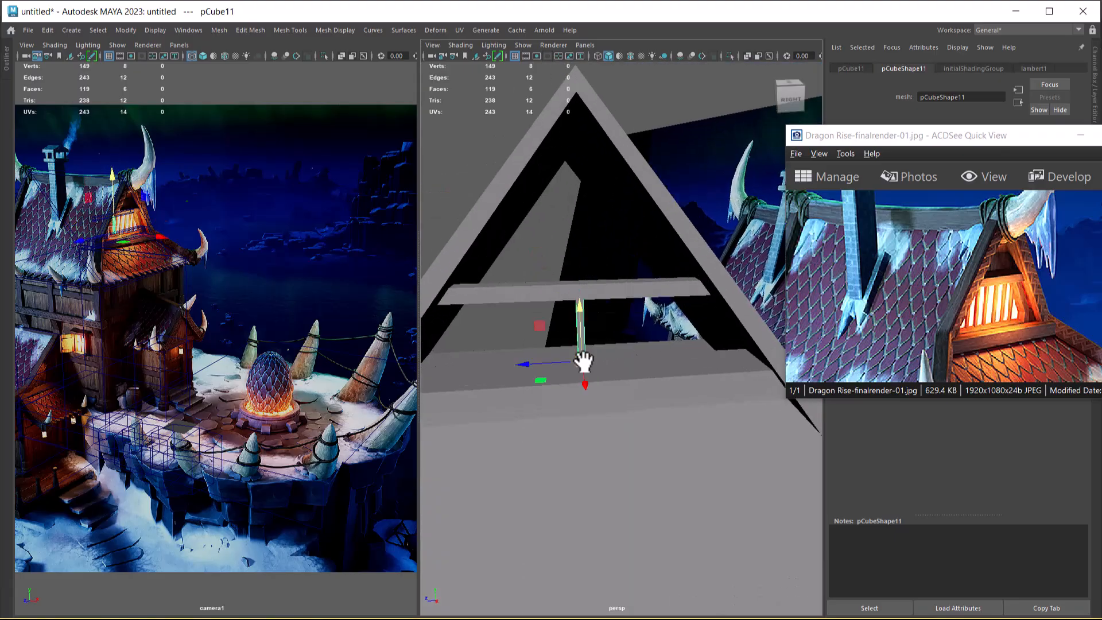
Move the post to the far end of the beam and place a duplicate a short distance beside it.
{"action": "left_click_drag", "start_coordinate": [525, 367], "coordinate": [624, 352]}
{"action": "key", "text": "ctrl+d"}
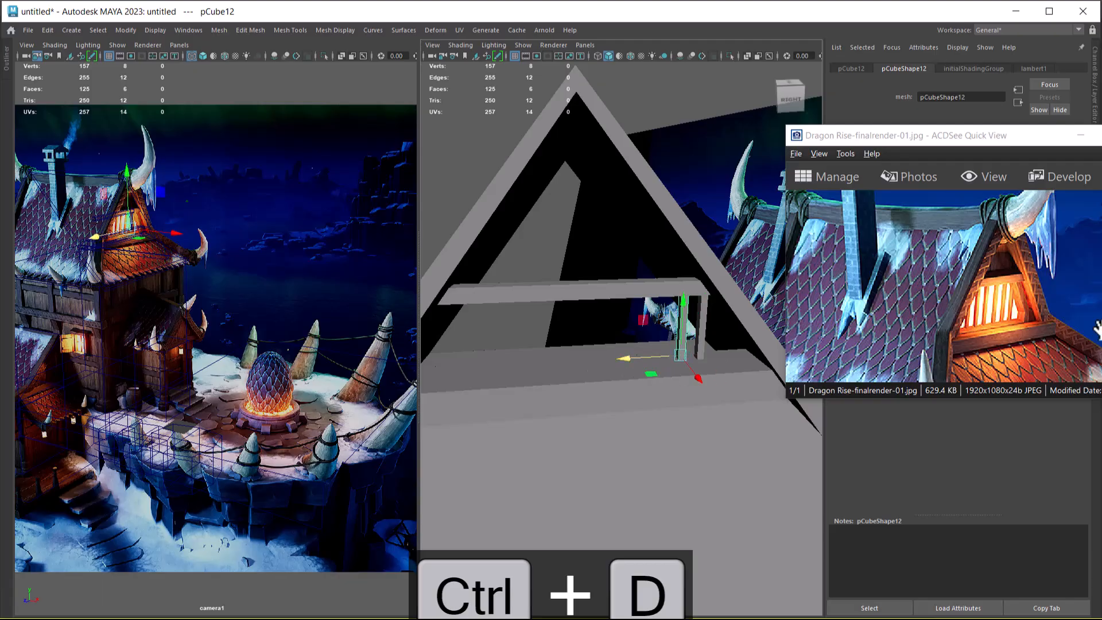
Try to fill the gable opening with closely spaced post copies by repeating the duplication across the beam.
{"action": "key", "text": "shift+d"}
{"action": "key", "text": "shift+d"}
{"action": "key", "text": "shift+d"}
{"action": "key", "text": "shift+d"}
{"action": "key", "text": "shift+d"}
{"action": "key", "text": "shift+d"}
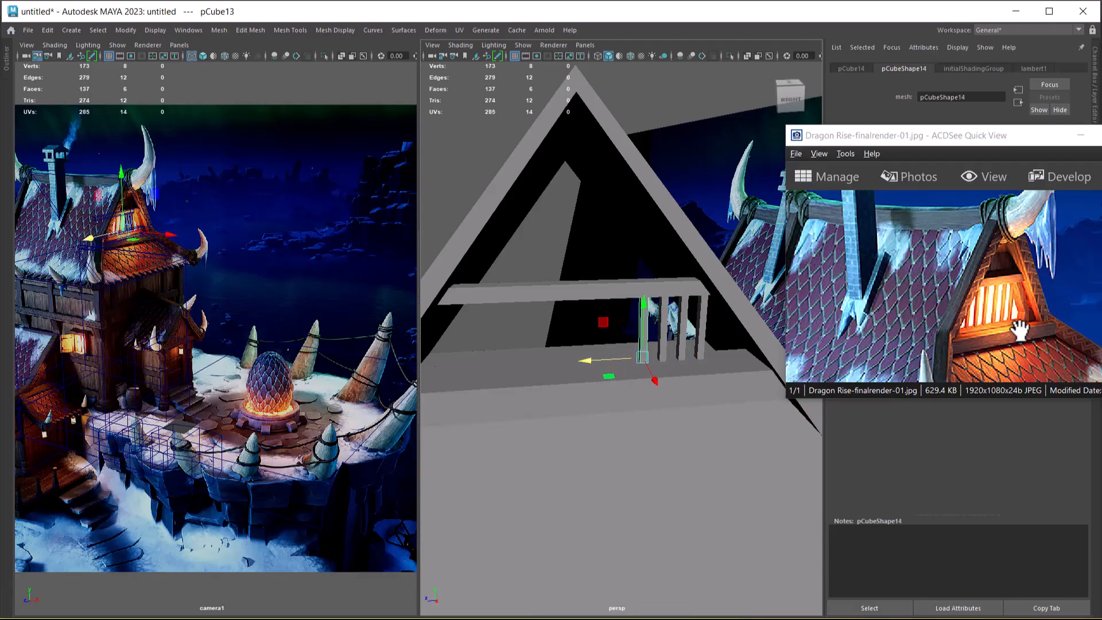
{"action": "key", "text": "shift+d"}
{"action": "key", "text": "shift+d"}
{"action": "key", "text": "shift+d"}
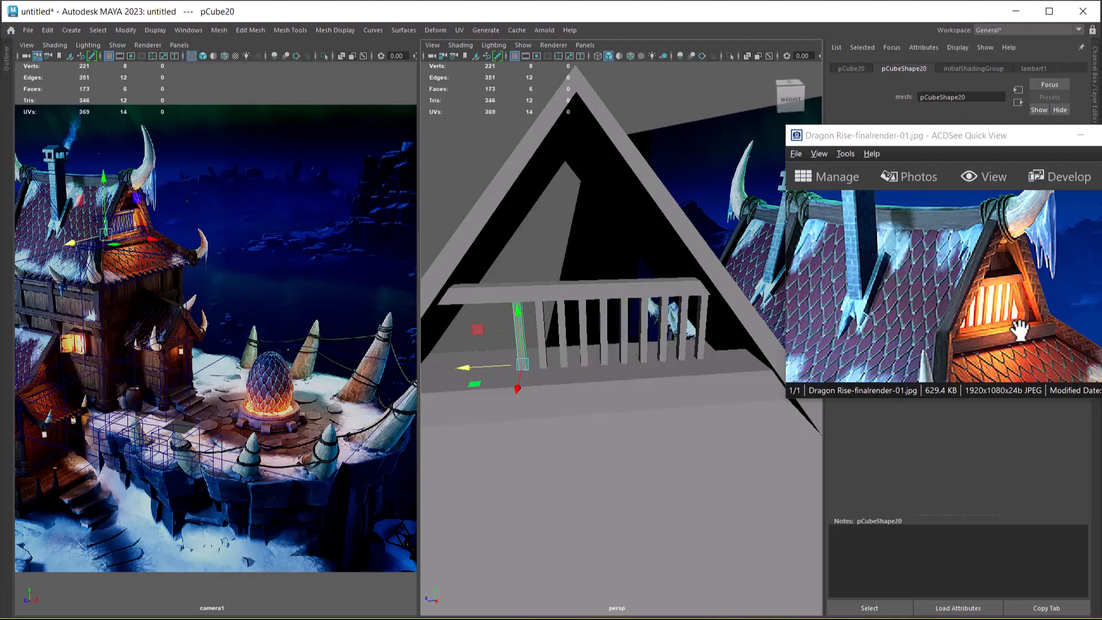
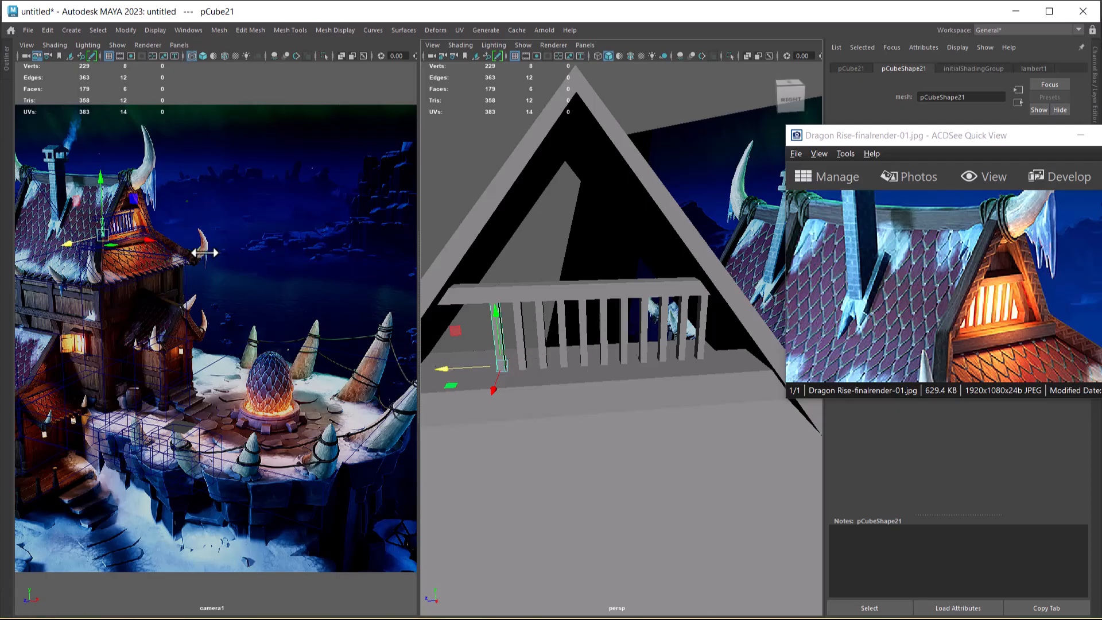
Undo the repeated post copies, back to the first duplicated post.
{"action": "key", "text": "ctrl+z"}
{"action": "key", "text": "ctrl+z"}
{"action": "key", "text": "ctrl+z"}
{"action": "key", "text": "ctrl+z"}
{"action": "key", "text": "ctrl+z"}
{"action": "key", "text": "ctrl+z"}
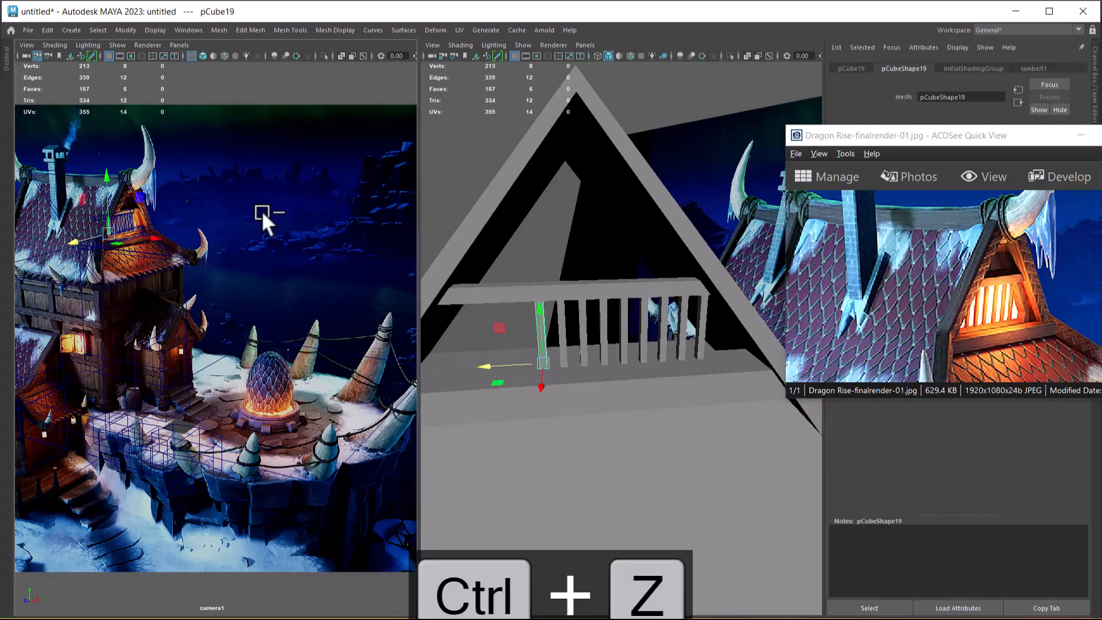
{"action": "key", "text": "ctrl+z"}
{"action": "key", "text": "ctrl+z"}
{"action": "key", "text": "ctrl+z"}
{"action": "key", "text": "ctrl+z"}
{"action": "key", "text": "ctrl+z"}
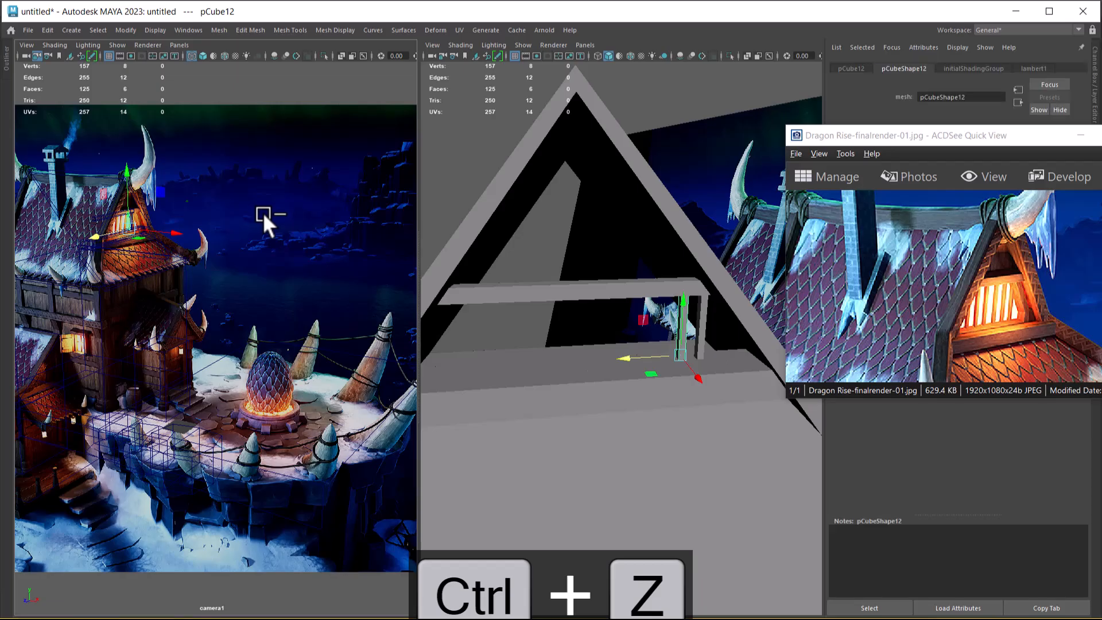
Widen the second post's spacing, duplicate it by the same offset and repeat the copies along the whole beam.
{"action": "left_click_drag", "start_coordinate": [638, 356], "coordinate": [607, 359]}
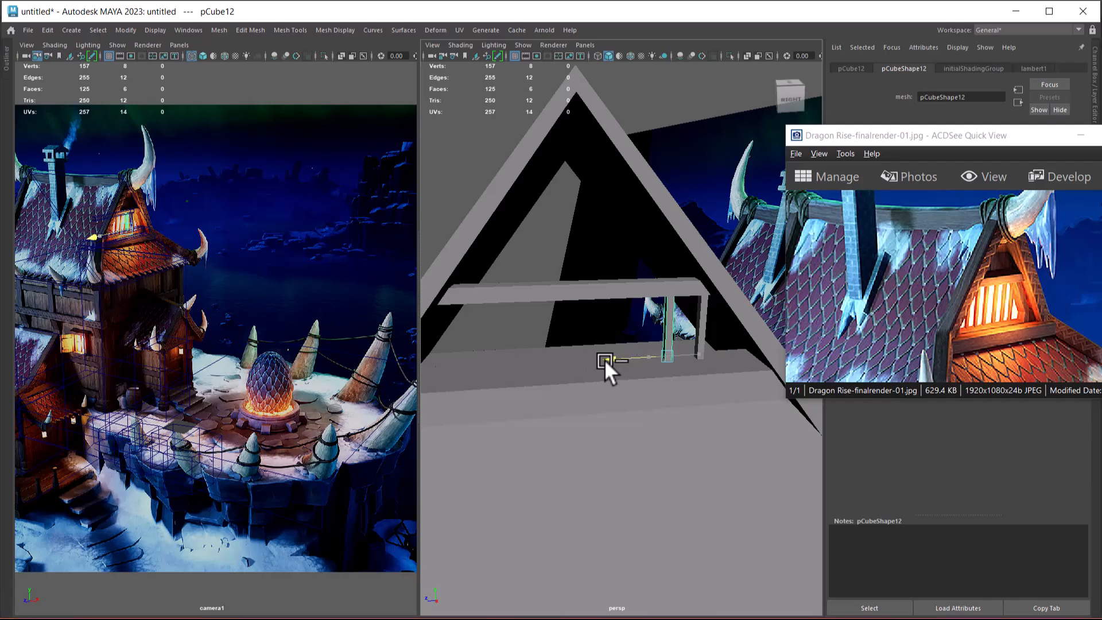
{"action": "key", "text": "ctrl+d"}
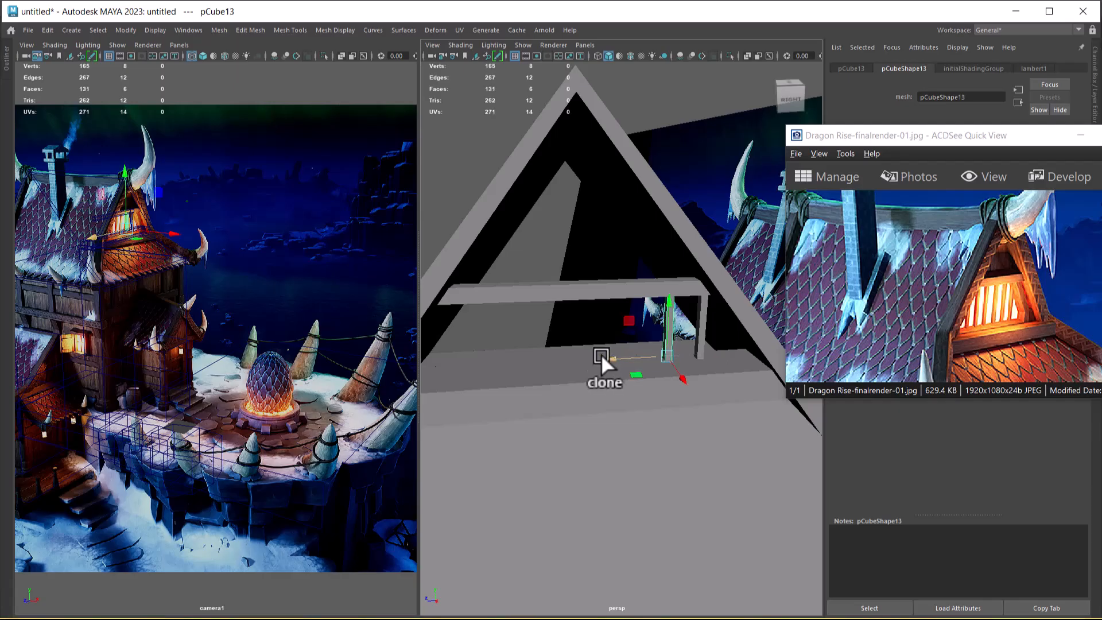
{"action": "left_click_drag", "start_coordinate": [602, 359], "coordinate": [576, 359]}
{"action": "key", "text": "shift+d"}
{"action": "key", "text": "shift+d"}
{"action": "key", "text": "shift+d"}
{"action": "key", "text": "shift+d"}
{"action": "key", "text": "shift+d"}
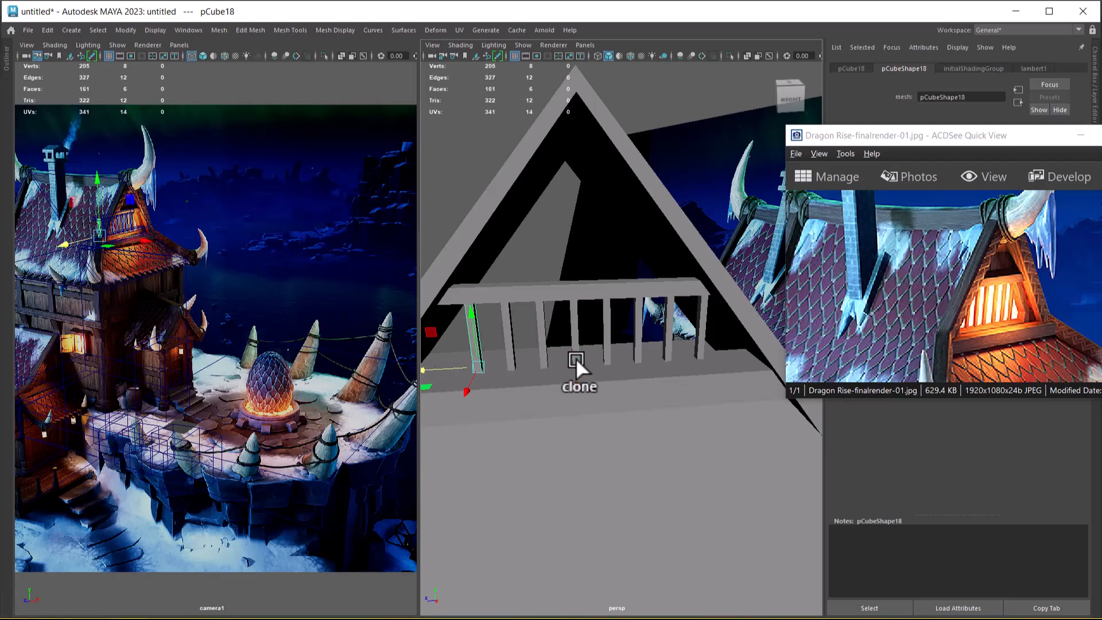
{"action": "key", "text": "shift+d"}
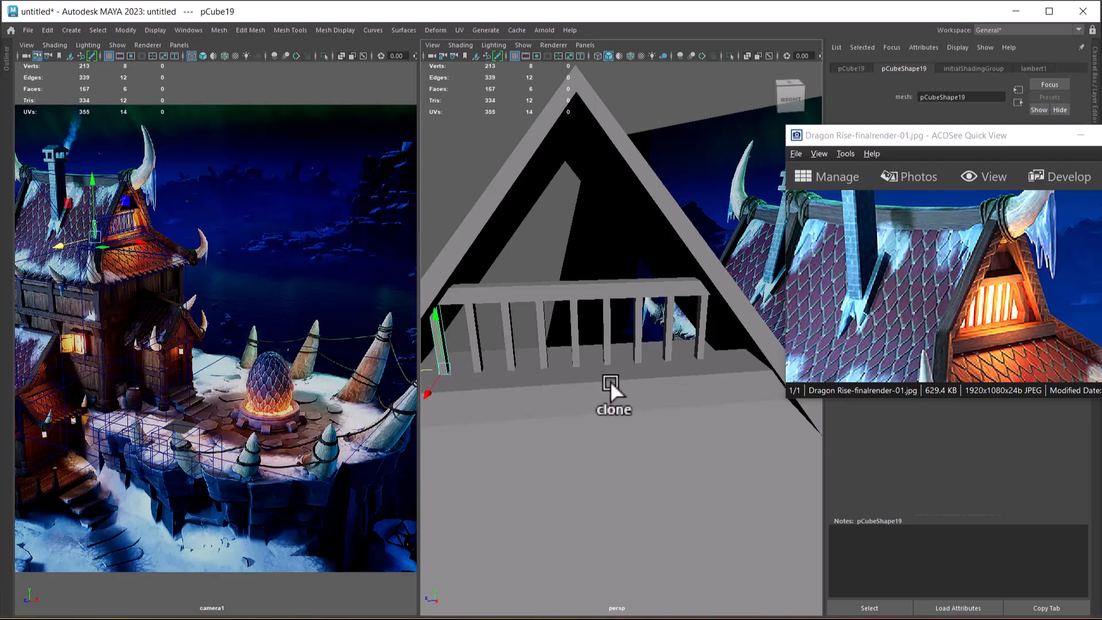
Duplicate the main gable roof, scale the copy down and place it over the small porch block.
{"action": "scroll", "coordinate": [477, 267], "scroll_direction": "down", "scroll_amount": 5}
{"action": "left_click_drag", "start_coordinate": [477, 267], "coordinate": [632, 381], "text": "alt"}
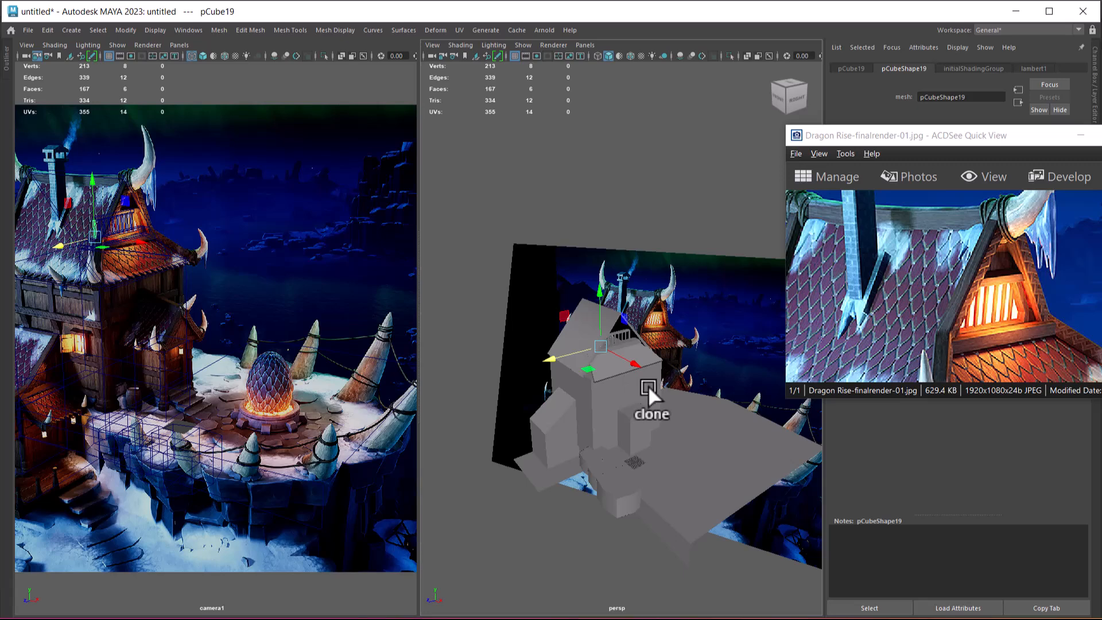
{"action": "scroll", "coordinate": [654, 472], "scroll_direction": "up", "scroll_amount": 3}
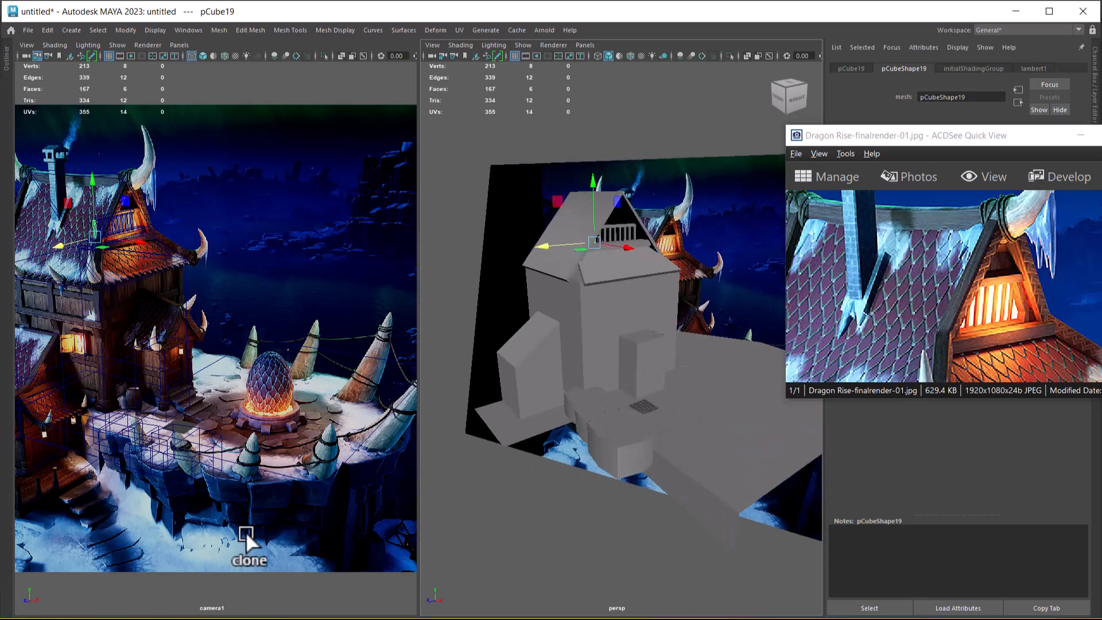
{"action": "left_click", "coordinate": [179, 345]}
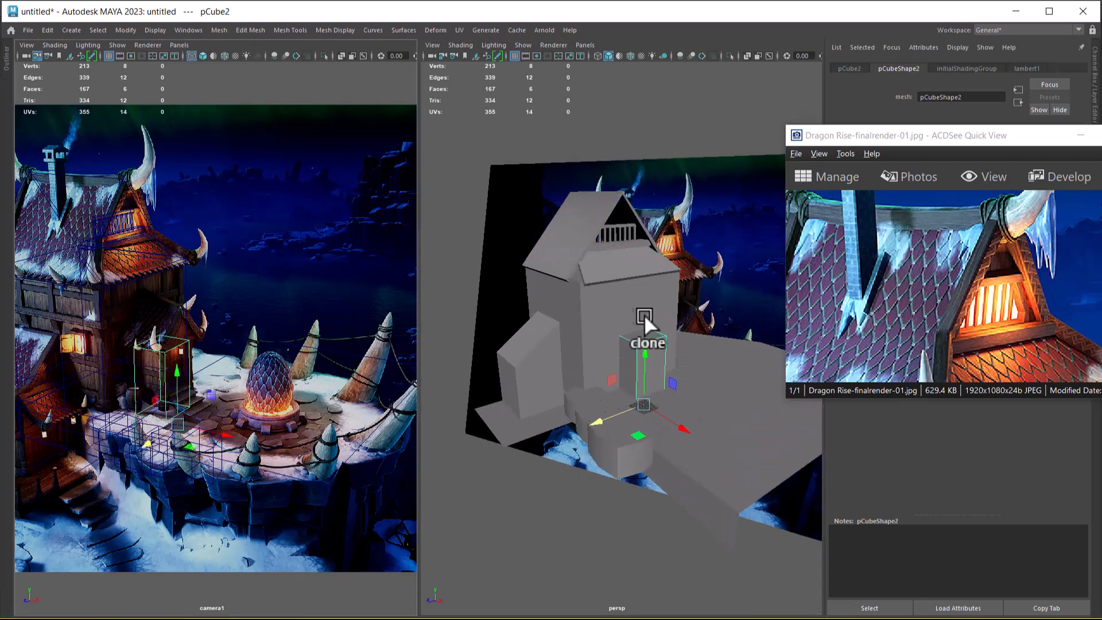
{"action": "scroll", "coordinate": [600, 192], "scroll_direction": "up", "scroll_amount": 1}
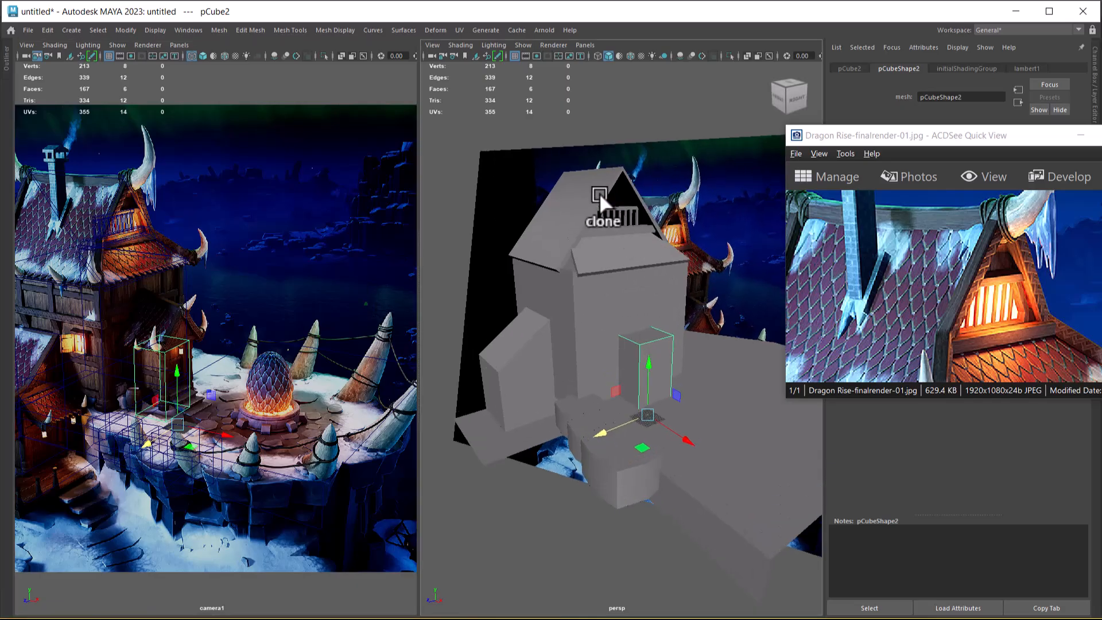
{"action": "left_click", "coordinate": [608, 208]}
{"action": "key", "text": "ctrl+d"}
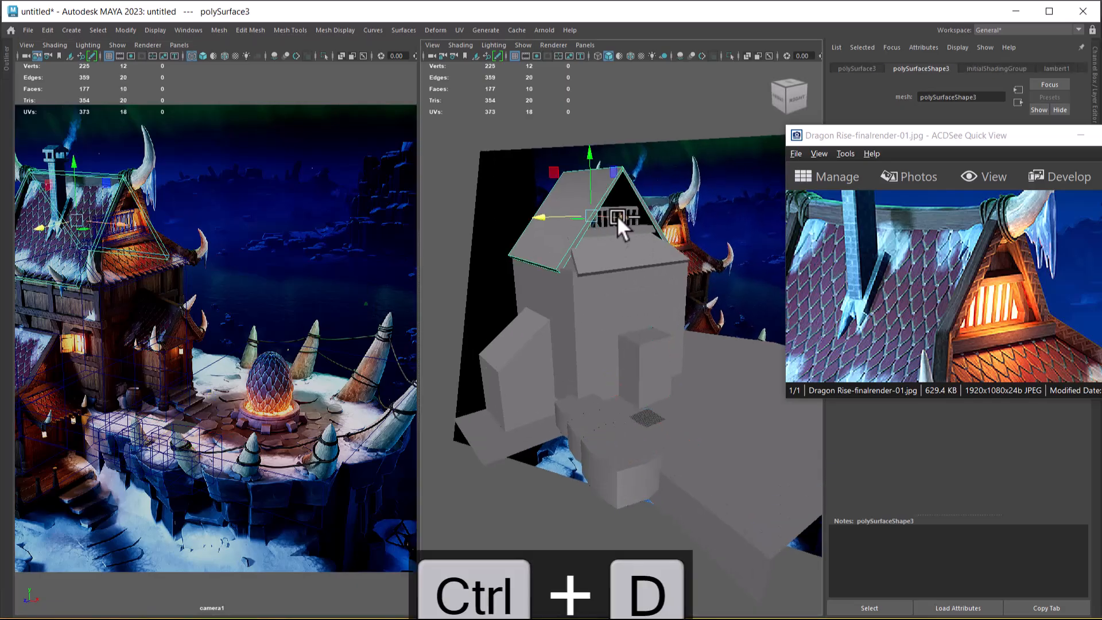
{"action": "left_click_drag", "start_coordinate": [616, 216], "coordinate": [703, 234]}
{"action": "left_click_drag", "start_coordinate": [660, 152], "coordinate": [592, 374]}
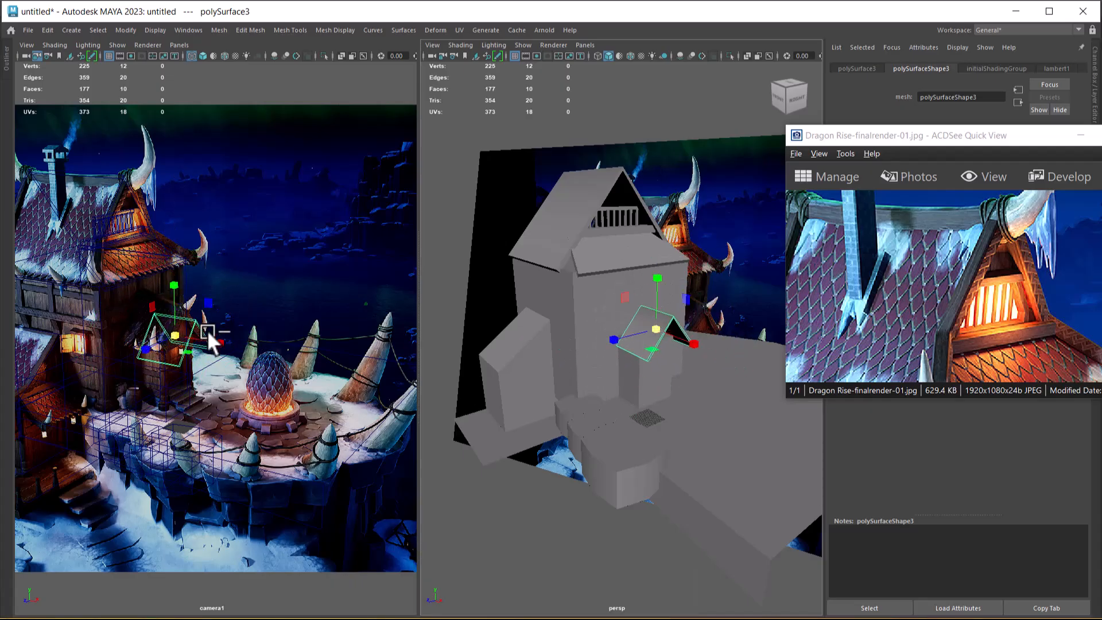
Raise the small roof slightly and shift it back toward the house wall to match the porch in the reference.
{"action": "key", "text": "w"}
{"action": "left_click_drag", "start_coordinate": [177, 280], "coordinate": [173, 270]}
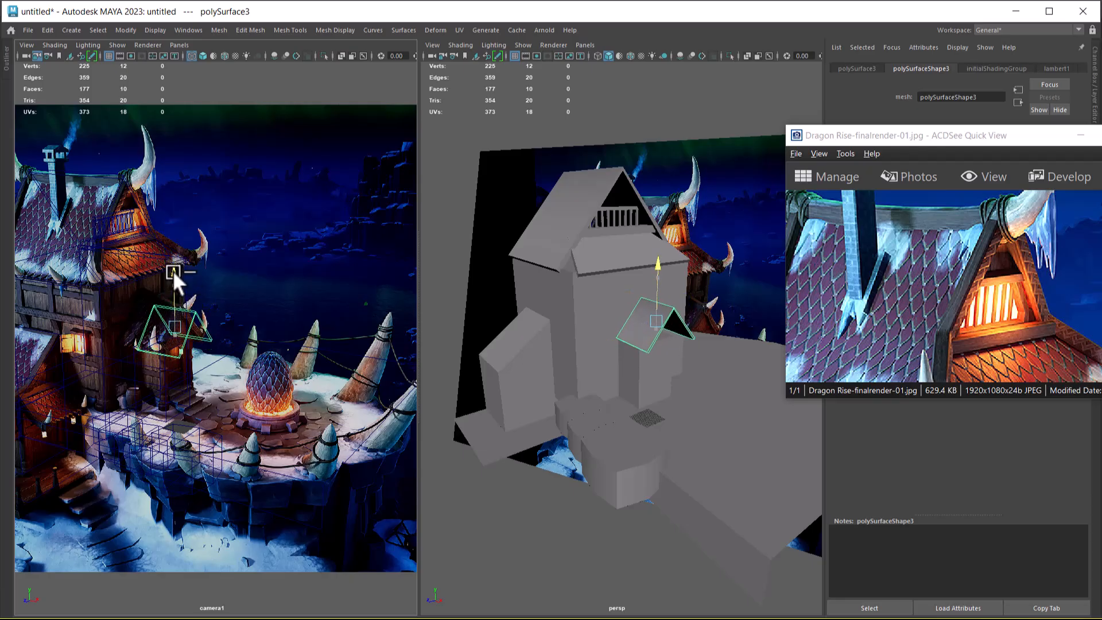
{"action": "left_click_drag", "start_coordinate": [224, 332], "coordinate": [209, 330]}
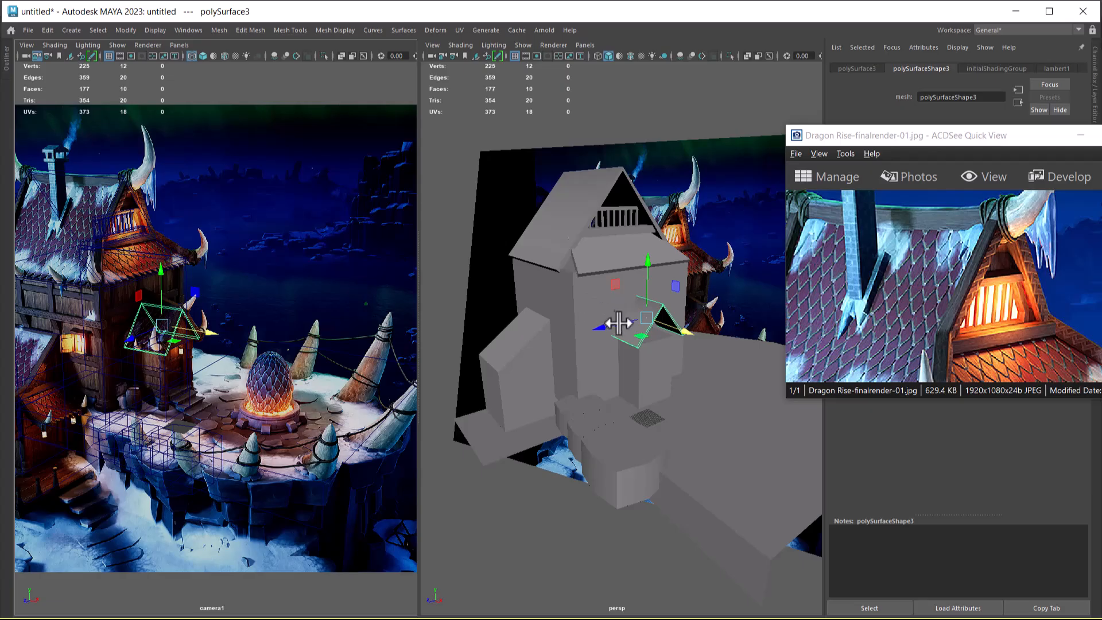
Examine how the small roof sits on the porch block from the front and the side.
{"action": "left_click_drag", "start_coordinate": [679, 394], "coordinate": [647, 368], "text": "alt"}
{"action": "right_click_drag", "start_coordinate": [647, 367], "coordinate": [696, 416], "text": "alt"}
{"action": "left_click_drag", "start_coordinate": [695, 416], "coordinate": [706, 369], "text": "alt"}
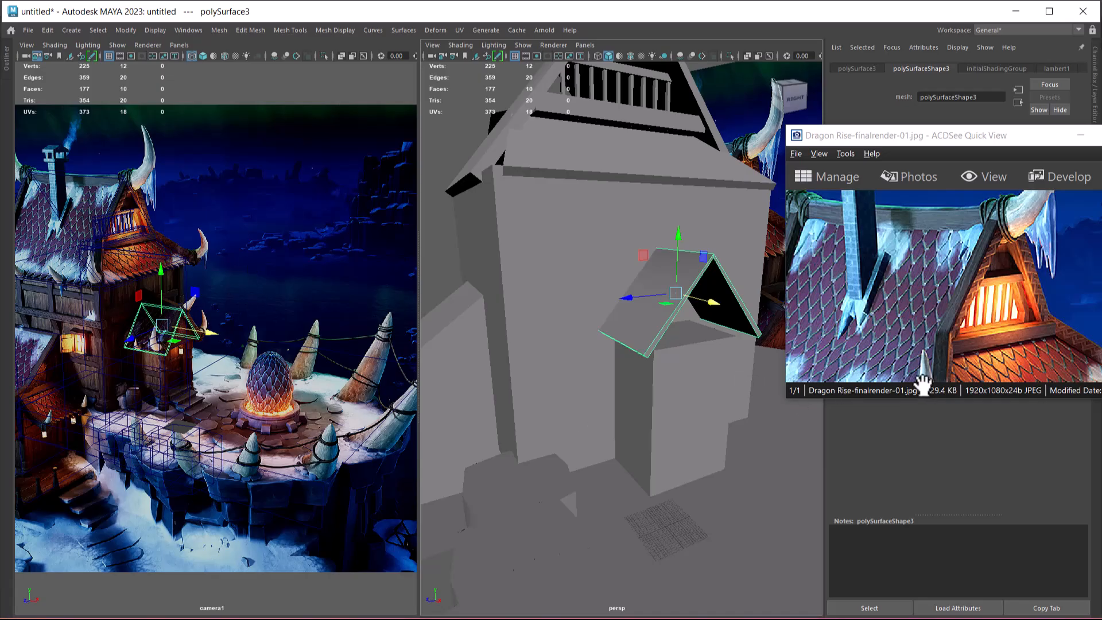
{"action": "left_click_drag", "start_coordinate": [717, 389], "coordinate": [659, 391], "text": "alt"}
{"action": "right_click_drag", "start_coordinate": [659, 392], "coordinate": [721, 412], "text": "alt"}
{"action": "left_click_drag", "start_coordinate": [721, 412], "coordinate": [698, 411], "text": "alt"}
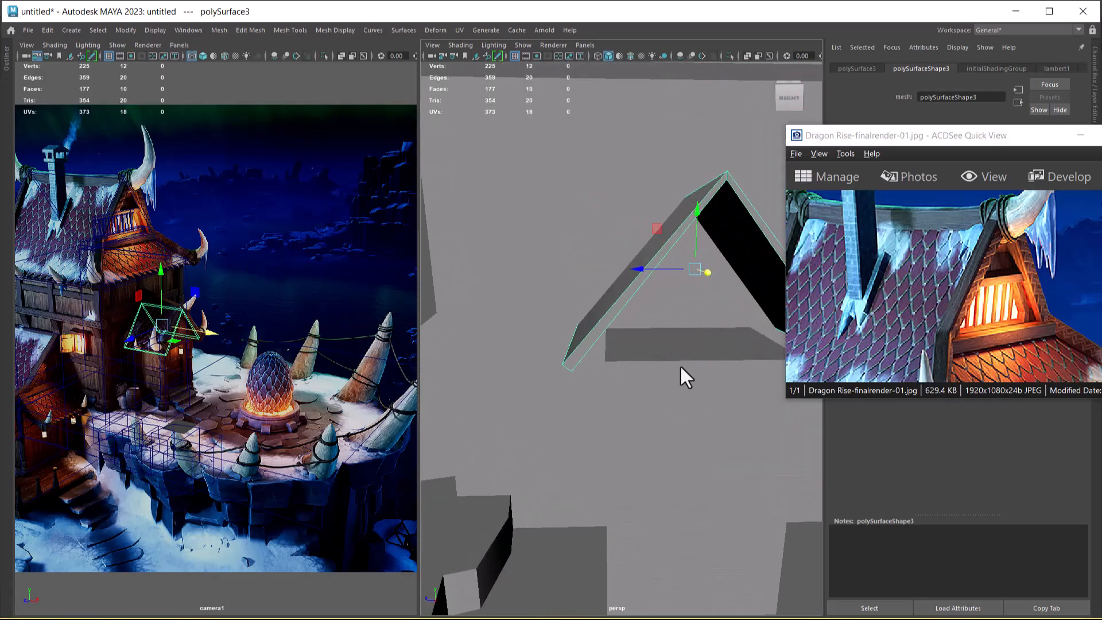
{"action": "left_click_drag", "start_coordinate": [681, 369], "coordinate": [696, 373], "text": "alt"}
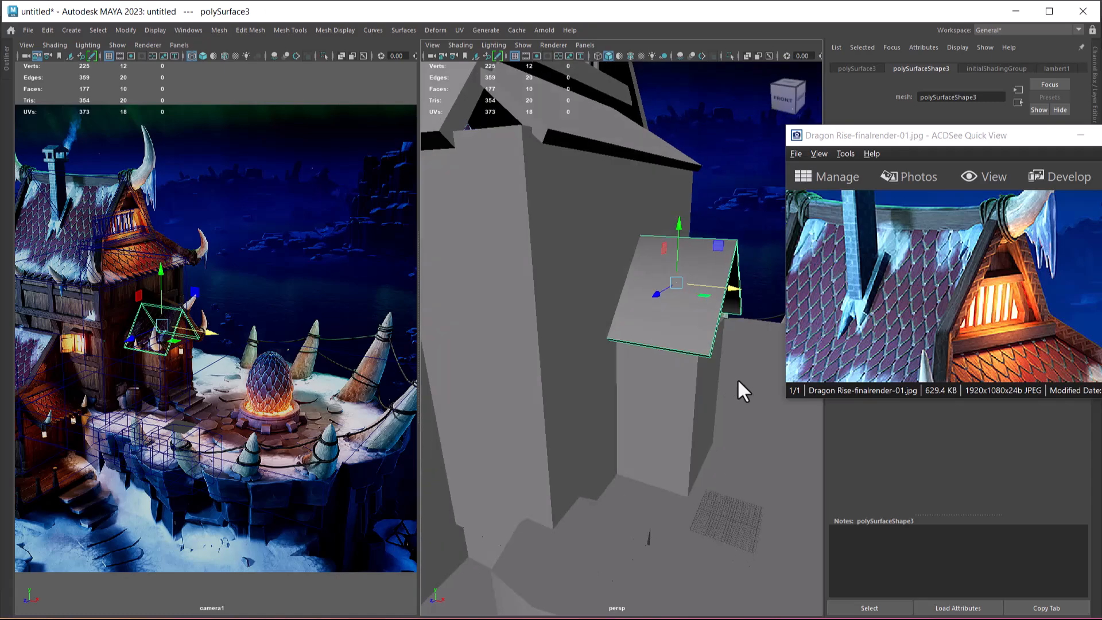
Switch the perspective view to wireframe display and select the reference image plane.
{"action": "key", "text": "4"}
{"action": "right_click", "coordinate": [694, 198]}
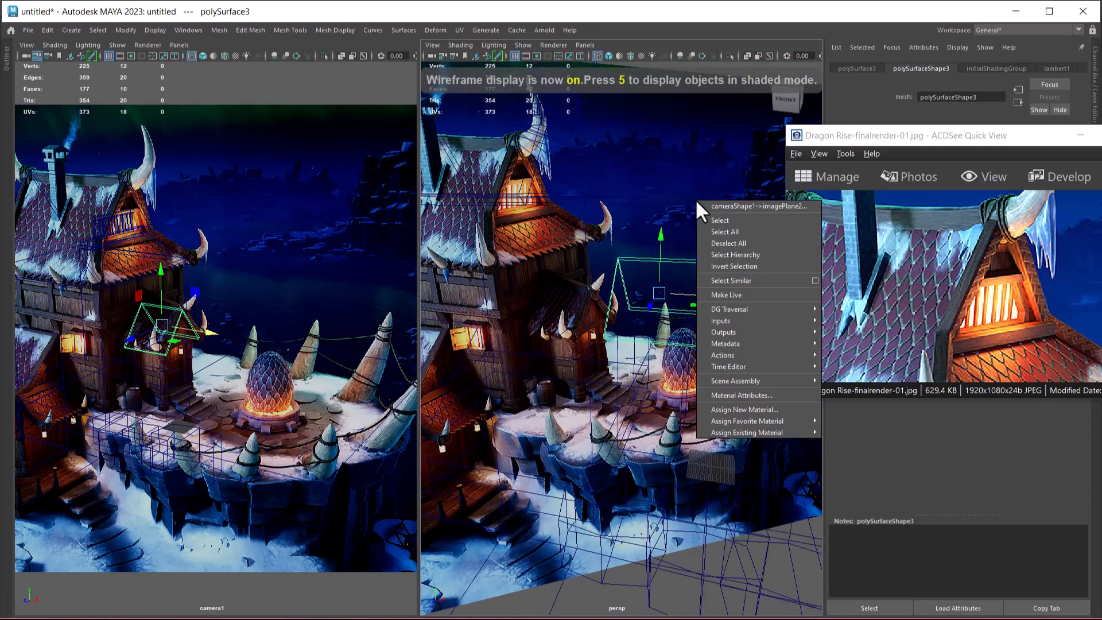
{"action": "left_click", "coordinate": [665, 201]}
{"action": "right_click_drag", "start_coordinate": [675, 281], "coordinate": [644, 227], "text": "alt"}
{"action": "left_click_drag", "start_coordinate": [644, 227], "coordinate": [699, 215], "text": "alt"}
{"action": "left_click", "coordinate": [738, 210]}
Assign the image plane to a new display layer and set that layer to reference so it cannot be selected.
{"action": "left_click_drag", "start_coordinate": [1026, 140], "coordinate": [732, 101]}
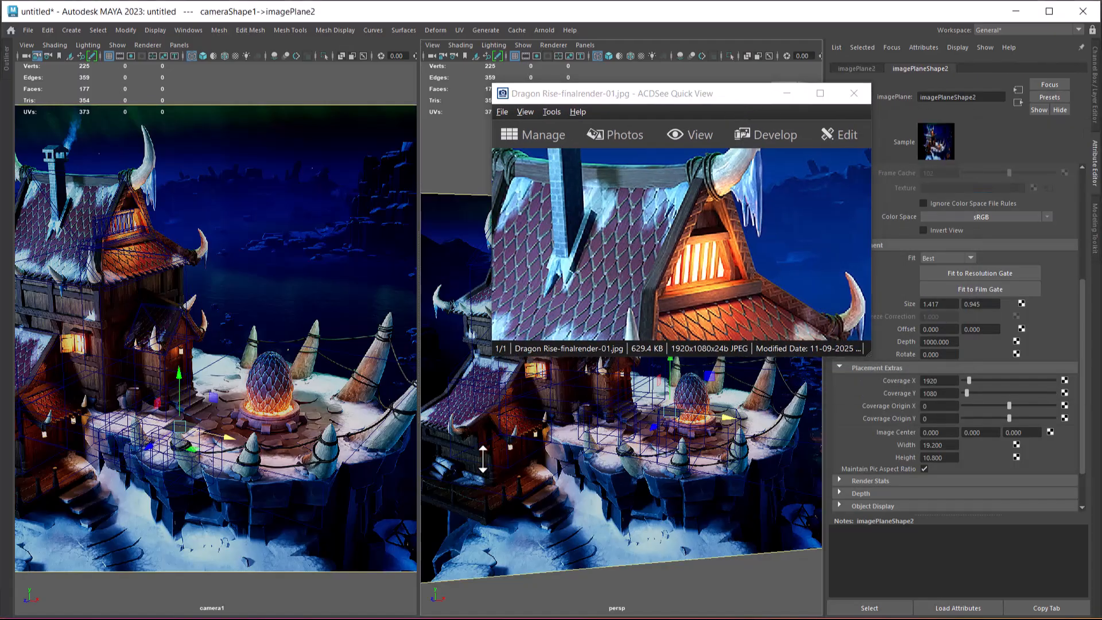
{"action": "key", "text": "space"}
{"action": "left_click_drag", "start_coordinate": [729, 447], "coordinate": [914, 439]}
{"action": "left_click_drag", "start_coordinate": [700, 91], "coordinate": [480, 88]}
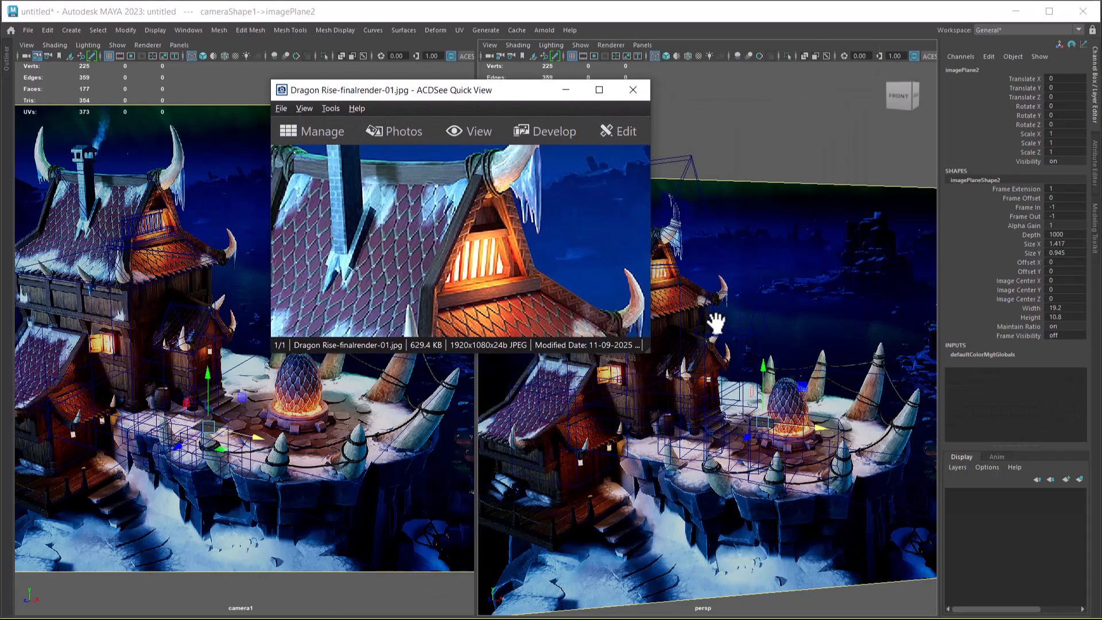
{"action": "left_click", "coordinate": [832, 253]}
{"action": "left_click", "coordinate": [1079, 479]}
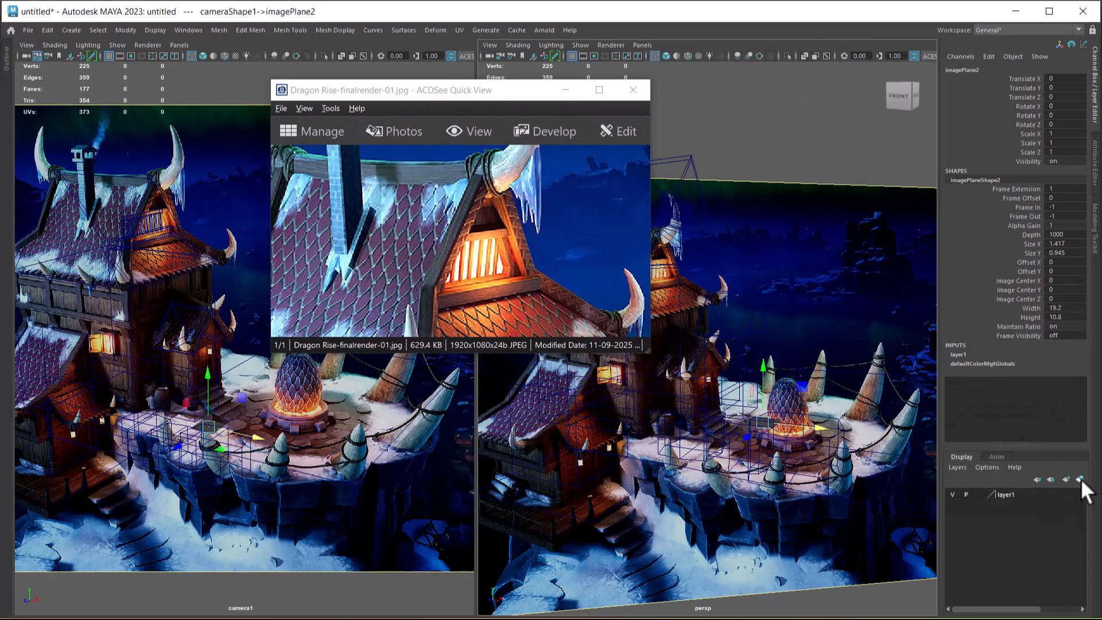
{"action": "left_click", "coordinate": [982, 495]}
{"action": "left_click", "coordinate": [979, 493]}
{"action": "left_click", "coordinate": [980, 493]}
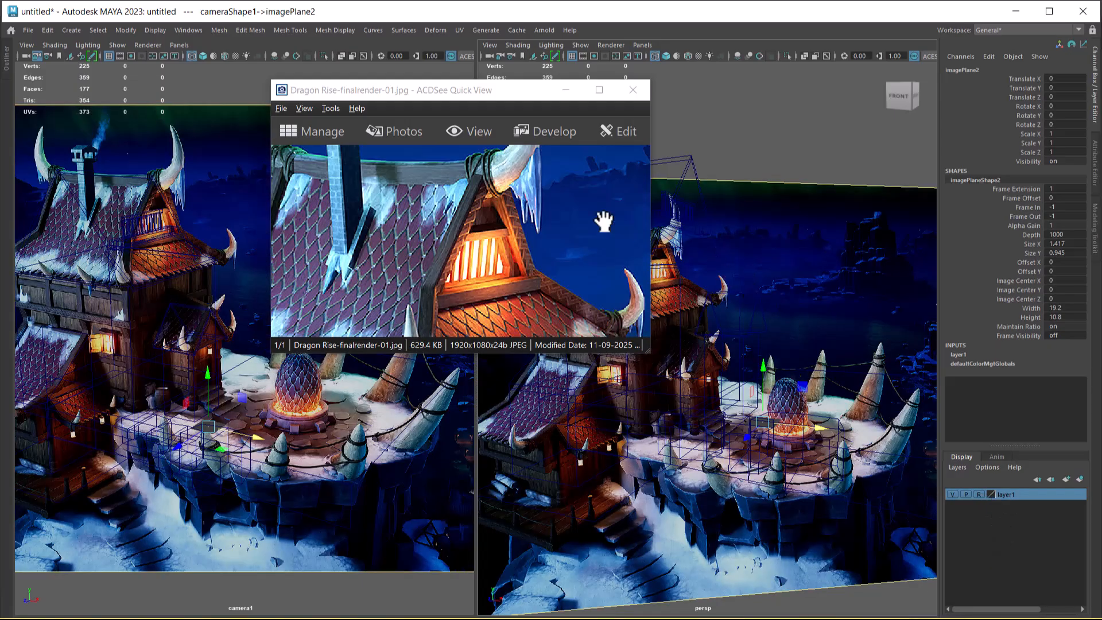
Shrink the reference picture window and pan the picture to the porch, and clear the scene selection.
{"action": "left_click_drag", "start_coordinate": [641, 354], "coordinate": [528, 305]}
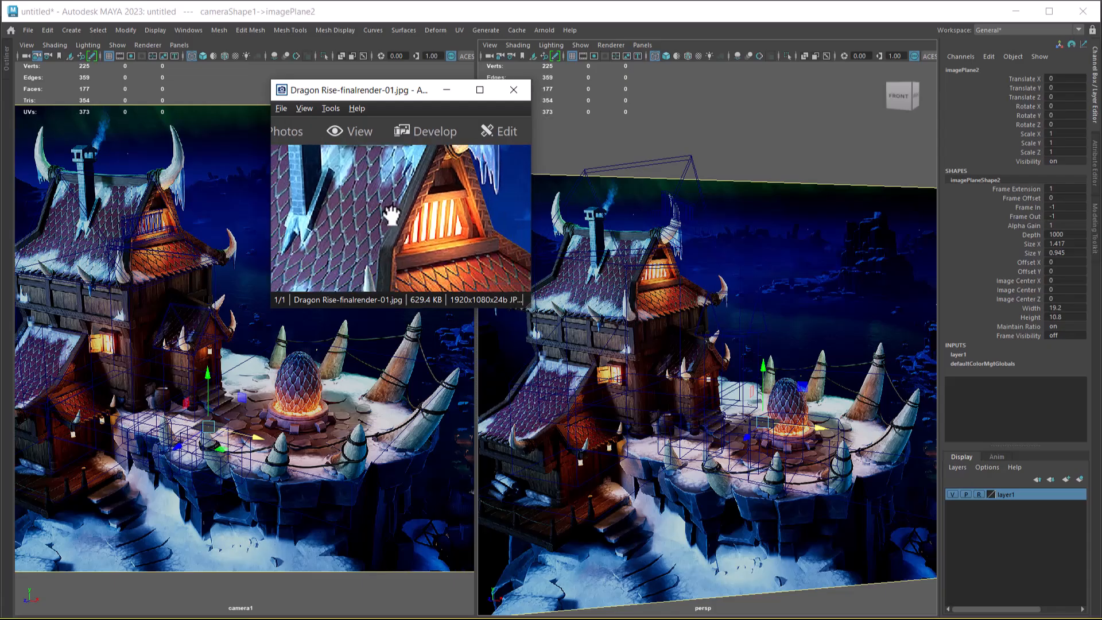
{"action": "left_click_drag", "start_coordinate": [439, 233], "coordinate": [398, 164]}
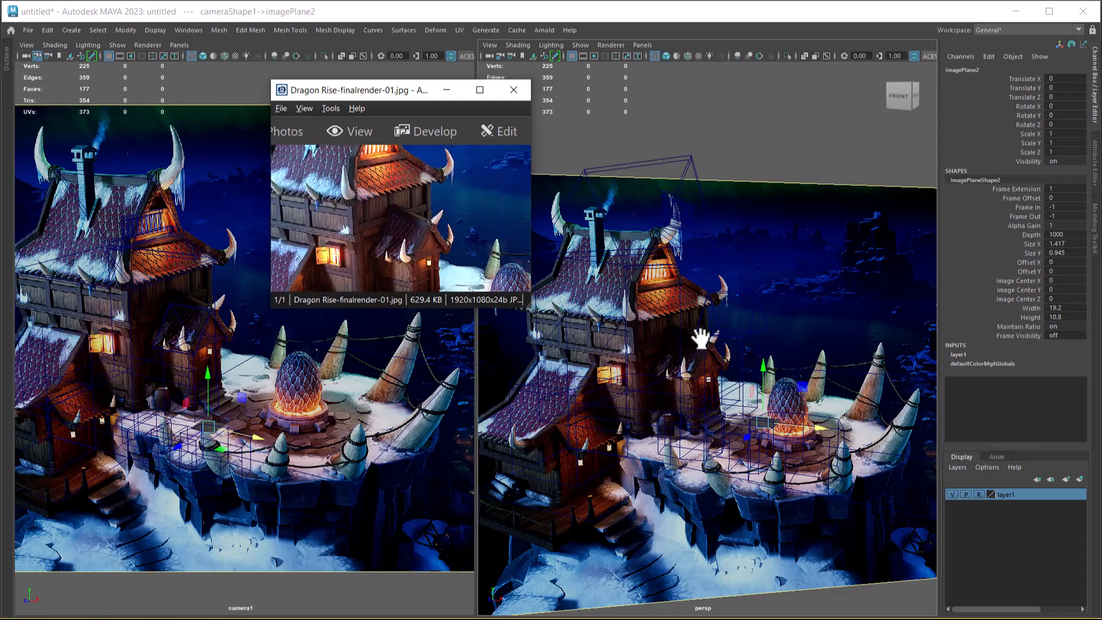
{"action": "left_click", "coordinate": [723, 364]}
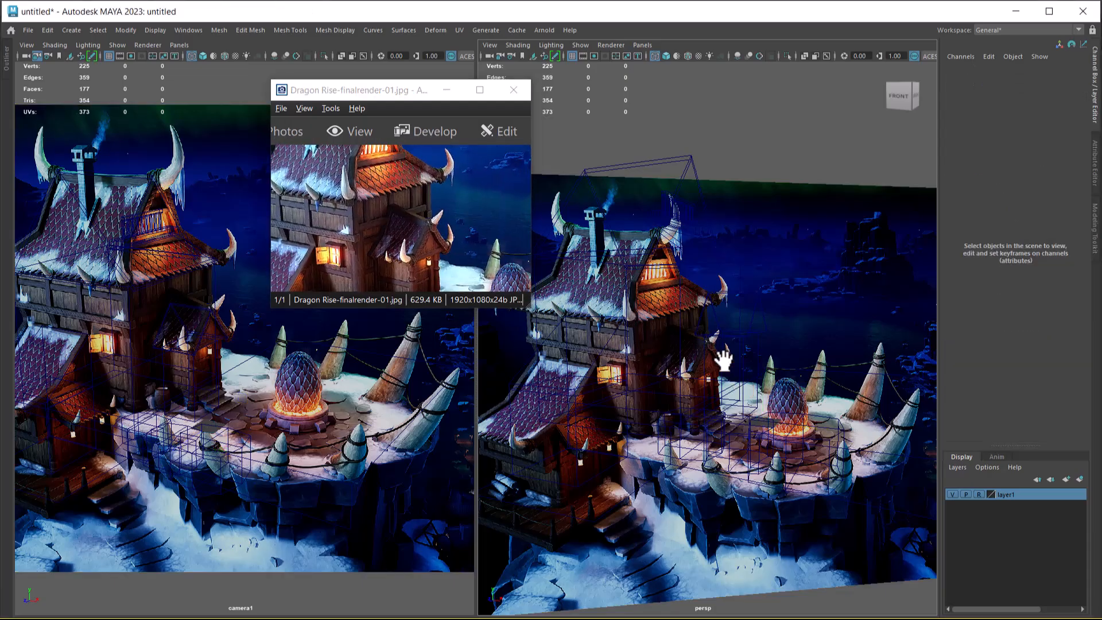
Select the porch roof's ridge vertices at the house wall and raise them to slope the ridge like the reference.
{"action": "left_click", "coordinate": [216, 317]}
{"action": "key", "text": "f"}
{"action": "left_click_drag", "start_coordinate": [760, 417], "coordinate": [732, 367], "text": "alt"}
{"action": "right_click", "coordinate": [852, 105]}
{"action": "left_click", "coordinate": [718, 279]}
{"action": "right_click", "coordinate": [762, 127]}
{"action": "left_click", "coordinate": [776, 319]}
{"action": "left_click_drag", "start_coordinate": [762, 327], "coordinate": [762, 331]}
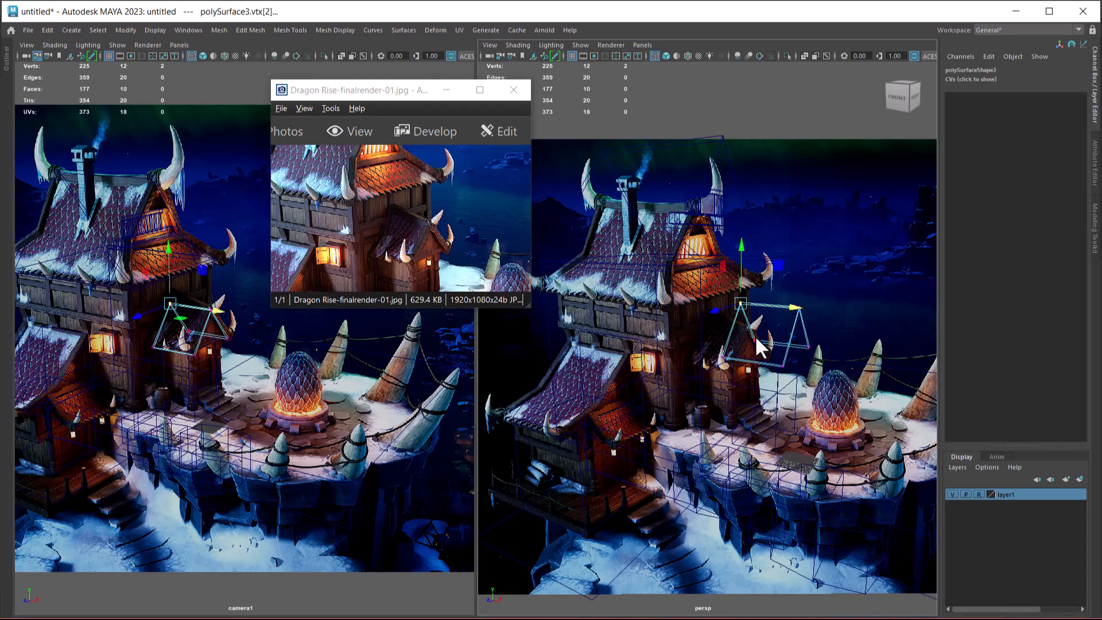
{"action": "left_click_drag", "start_coordinate": [170, 257], "coordinate": [167, 237]}
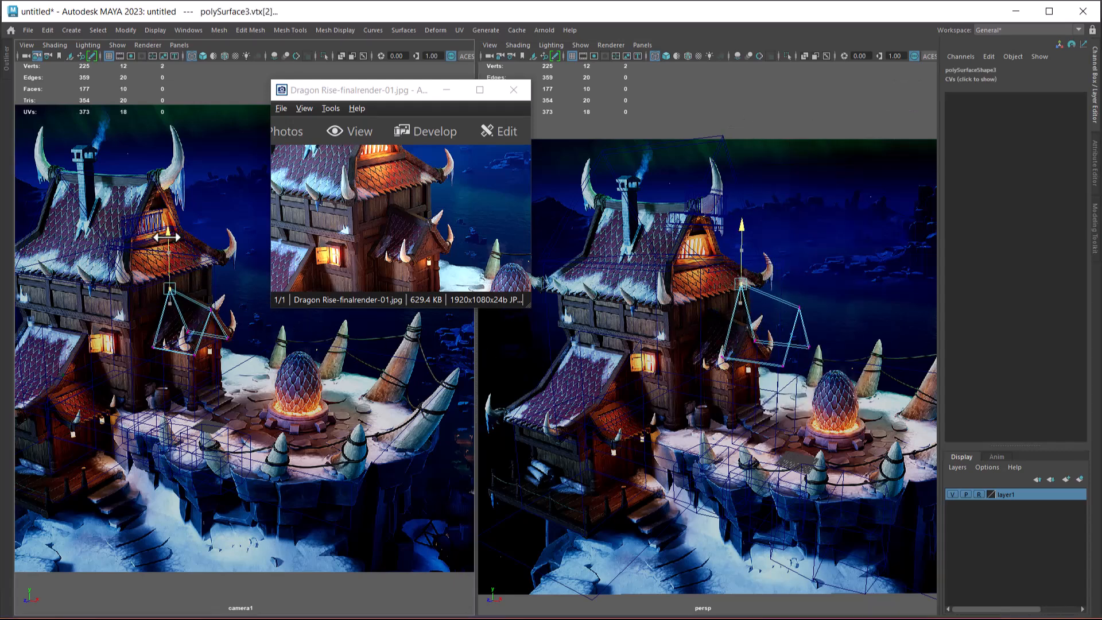
{"action": "left_click_drag", "start_coordinate": [565, 396], "coordinate": [706, 383], "text": "alt"}
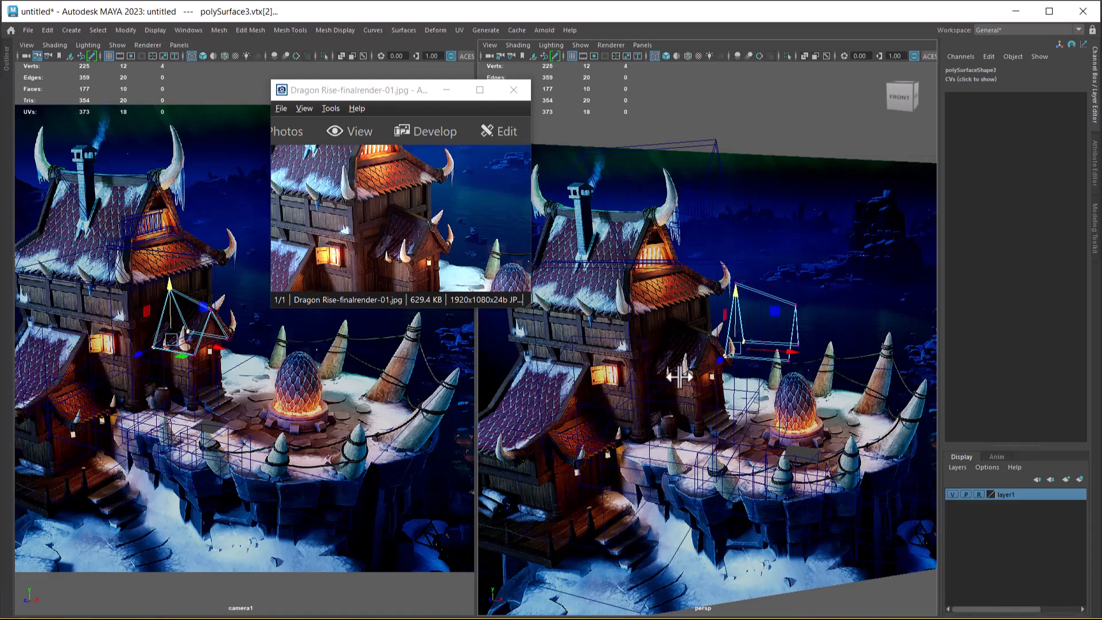
Select all of the porch roof's vertices at its house-wall end and shift them along the X axis.
{"action": "key", "text": "6"}
{"action": "left_click_drag", "start_coordinate": [803, 412], "coordinate": [782, 350], "text": "alt"}
{"action": "key", "text": "ctrl+z"}
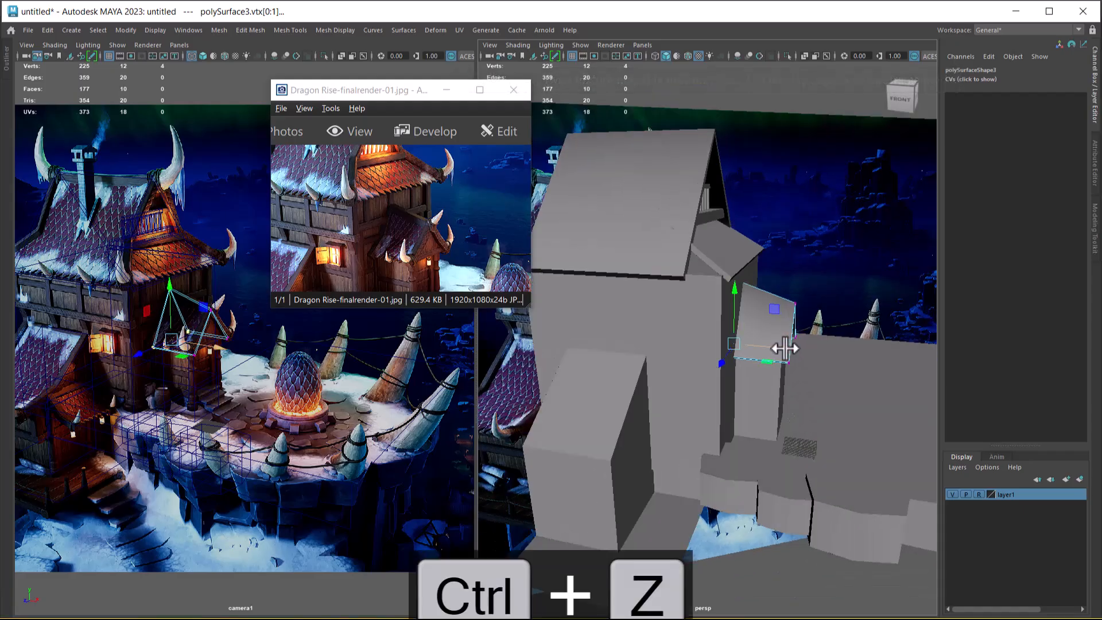
{"action": "key", "text": "4"}
{"action": "left_click_drag", "start_coordinate": [756, 252], "coordinate": [696, 383]}
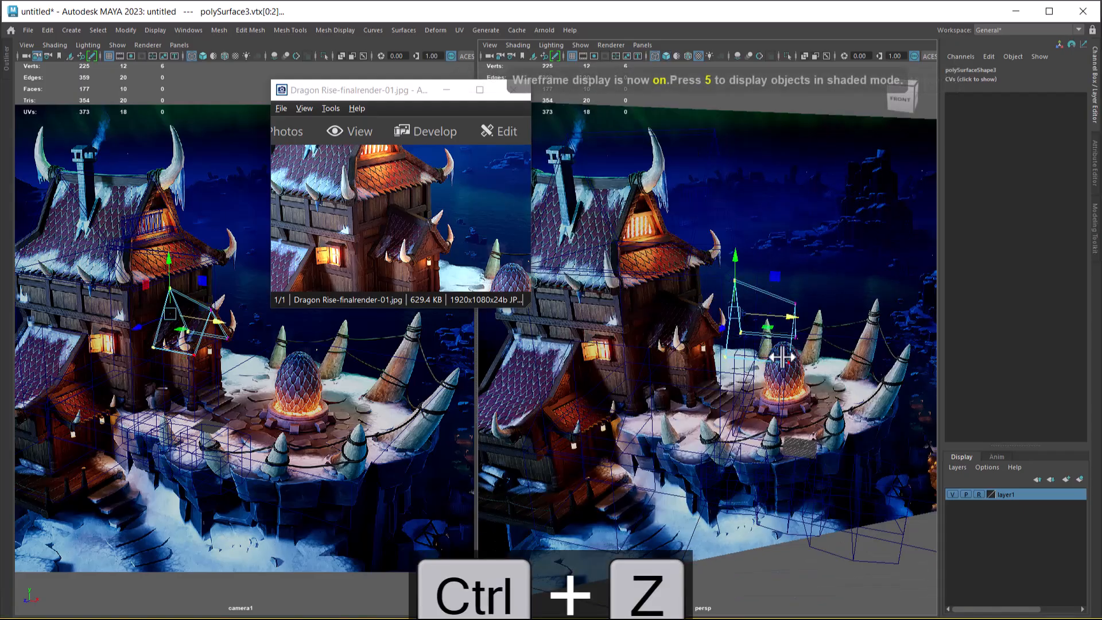
{"action": "key", "text": "5"}
{"action": "mouse_move", "coordinate": [793, 316]}
{"action": "left_mouse_down"}
{"action": "mouse_move", "coordinate": [750, 364]}
{"action": "mouse_move", "coordinate": [719, 365]}
{"action": "left_mouse_up"}
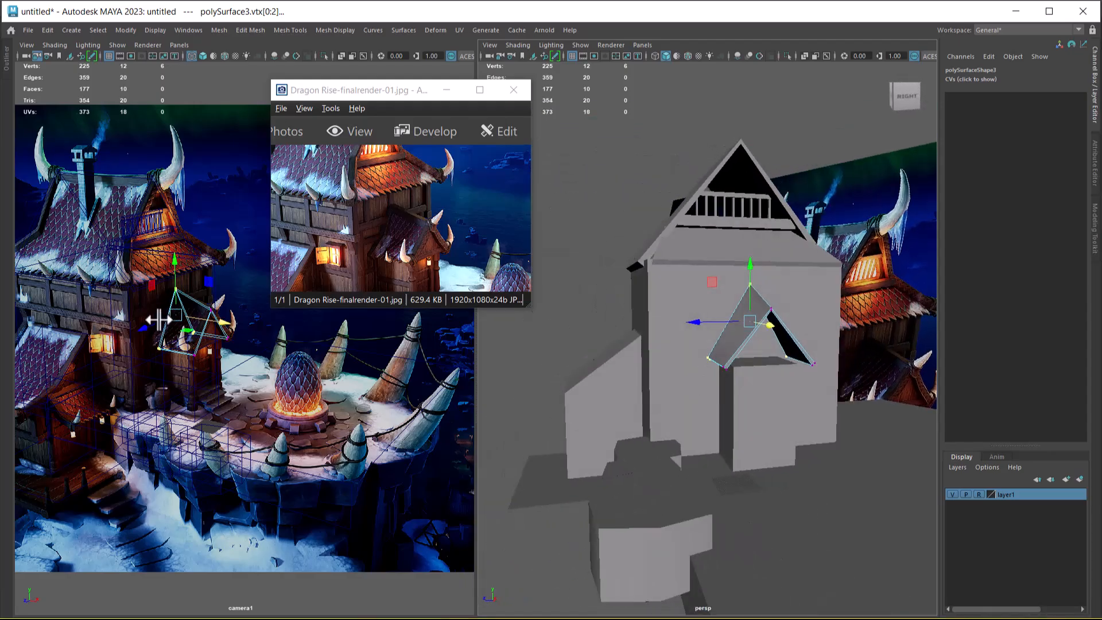
Duplicate the top face of the porch box as a separate object and delete the original box.
{"action": "left_click_drag", "start_coordinate": [556, 321], "coordinate": [739, 395], "text": "alt"}
{"action": "right_click_drag", "start_coordinate": [733, 291], "coordinate": [735, 386]}
{"action": "left_click", "coordinate": [746, 381]}
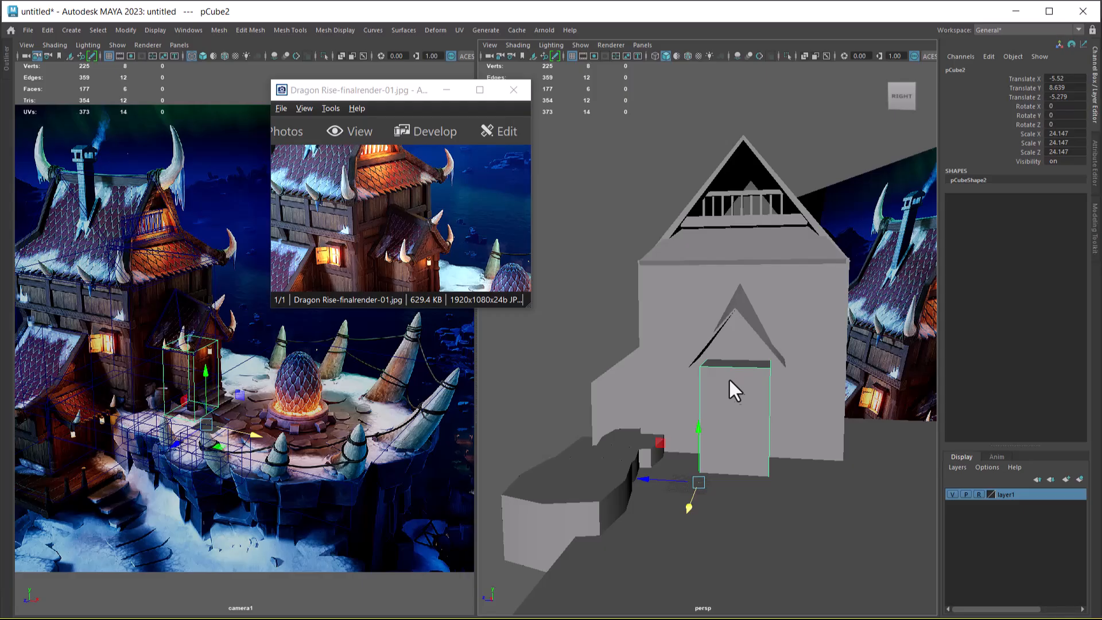
{"action": "right_click_drag", "start_coordinate": [728, 375], "coordinate": [766, 461], "text": "alt"}
{"action": "left_click_drag", "start_coordinate": [765, 461], "coordinate": [770, 449], "text": "alt"}
{"action": "right_click", "coordinate": [764, 392]}
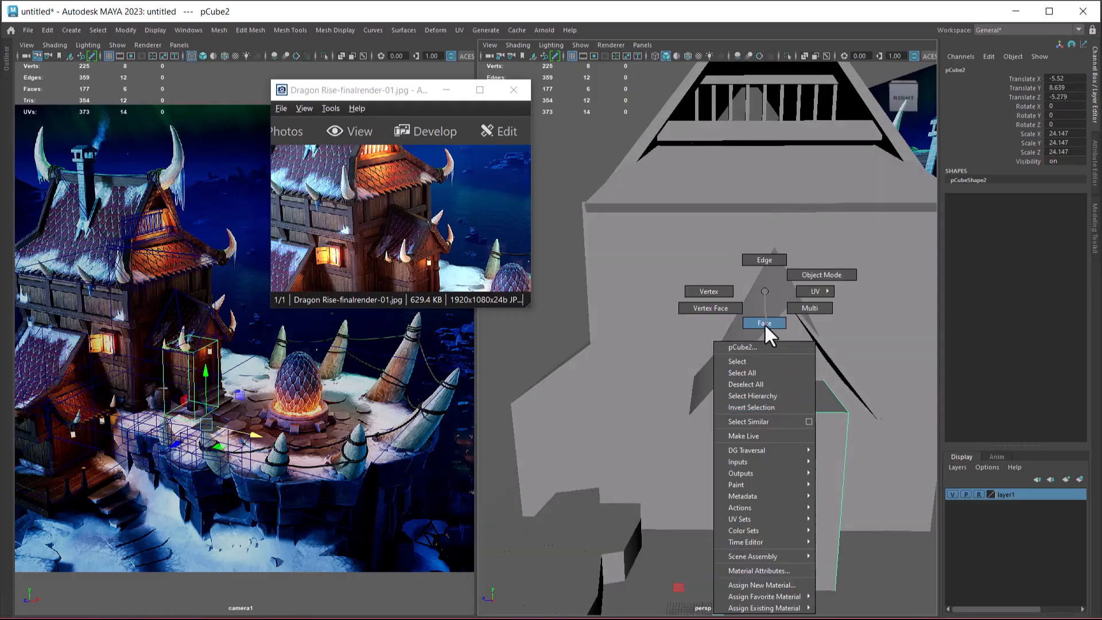
{"action": "left_click", "coordinate": [764, 322]}
{"action": "left_click", "coordinate": [767, 390]}
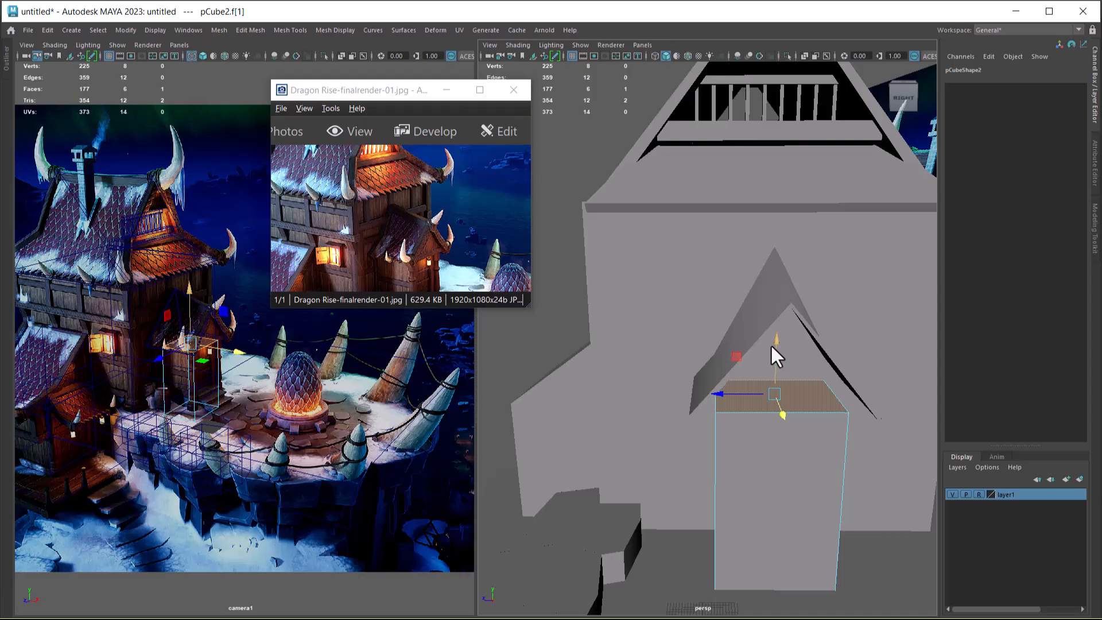
{"action": "left_click", "coordinate": [778, 380]}
{"action": "right_click_drag", "start_coordinate": [780, 357], "coordinate": [772, 523], "text": "shift"}
{"action": "right_click_drag", "start_coordinate": [774, 312], "coordinate": [871, 174]}
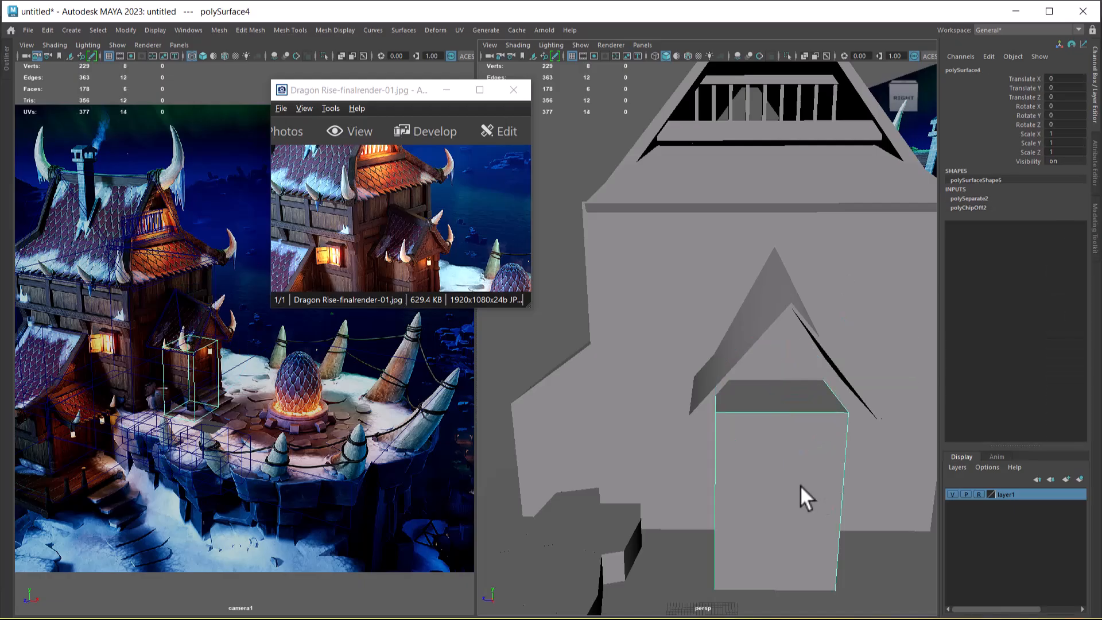
{"action": "key", "text": "Delete"}
Extrude the duplicated face under the porch roof with a Local Translate Z of 5.51.
{"action": "left_click", "coordinate": [787, 396]}
{"action": "right_click_drag", "start_coordinate": [794, 292], "coordinate": [802, 325]}
{"action": "left_click", "coordinate": [787, 391]}
{"action": "left_click_drag", "start_coordinate": [787, 392], "coordinate": [831, 394], "text": "alt"}
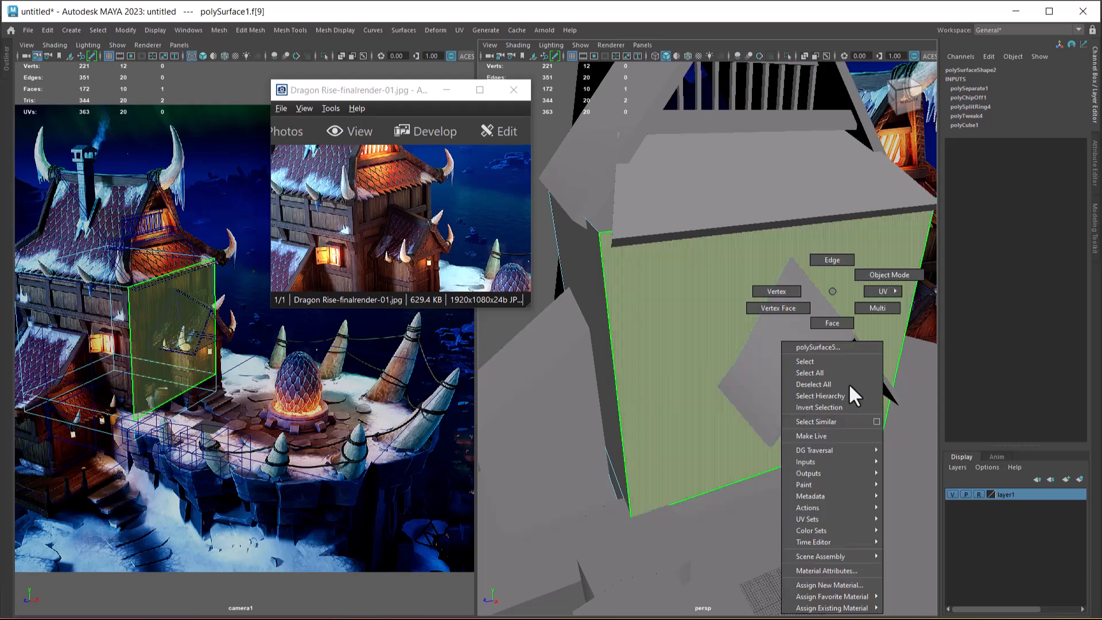
{"action": "left_click", "coordinate": [831, 395]}
{"action": "right_click_drag", "start_coordinate": [839, 405], "coordinate": [840, 347]}
{"action": "right_click_drag", "start_coordinate": [724, 394], "coordinate": [735, 371]}
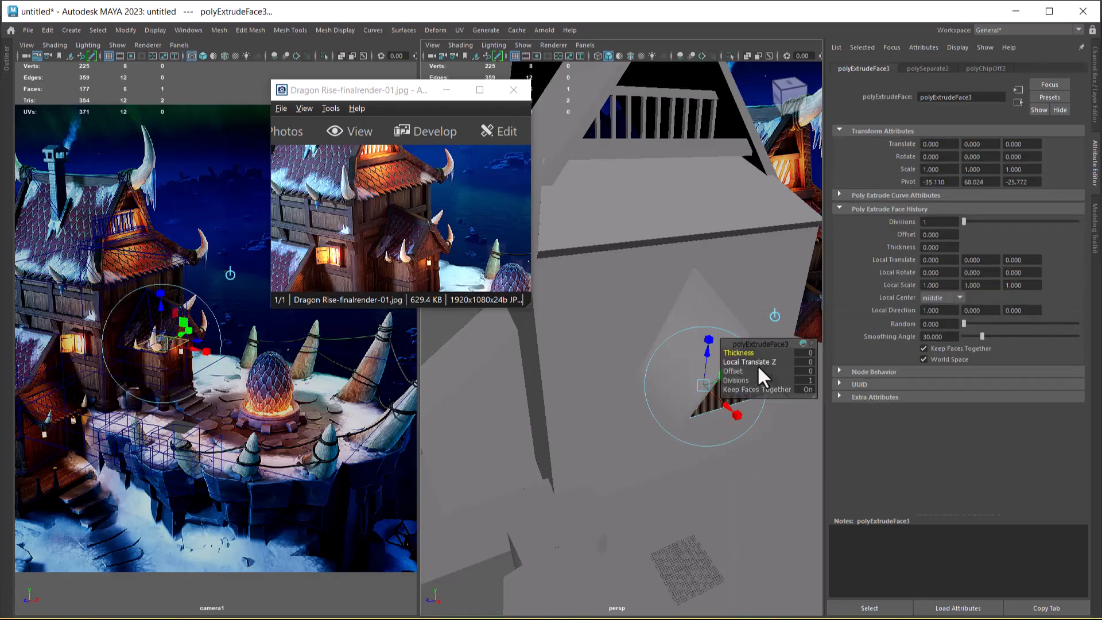
{"action": "left_click_drag", "start_coordinate": [756, 360], "coordinate": [841, 197]}
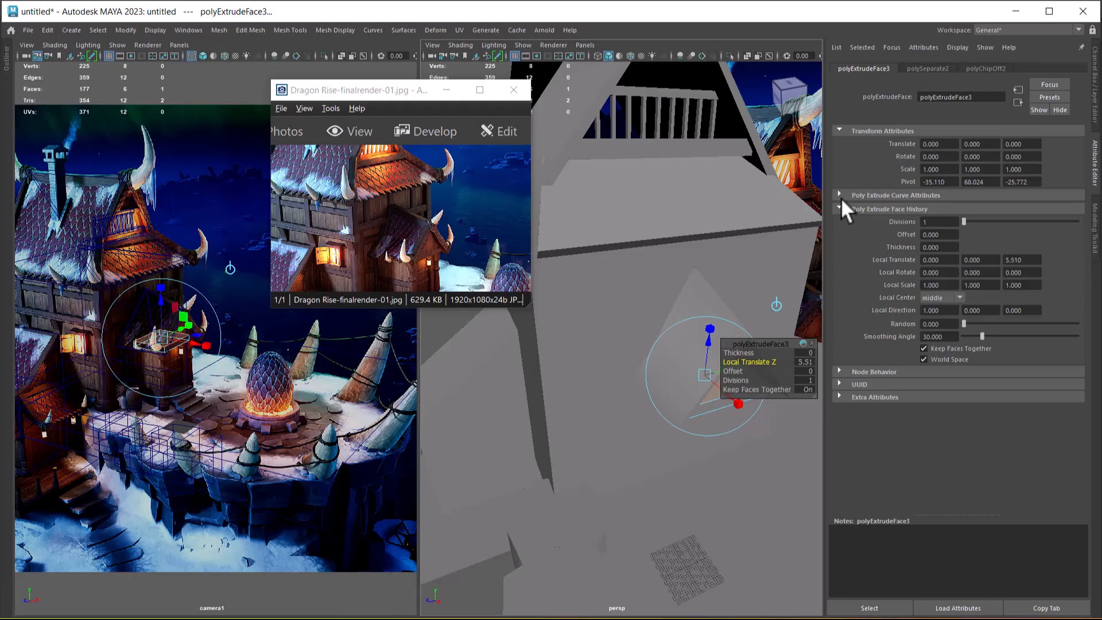
Raise the extruded block's top face and narrow it so the block tapers under the porch roof, then return to object mode.
{"action": "left_click_drag", "start_coordinate": [723, 351], "coordinate": [659, 372], "text": "alt"}
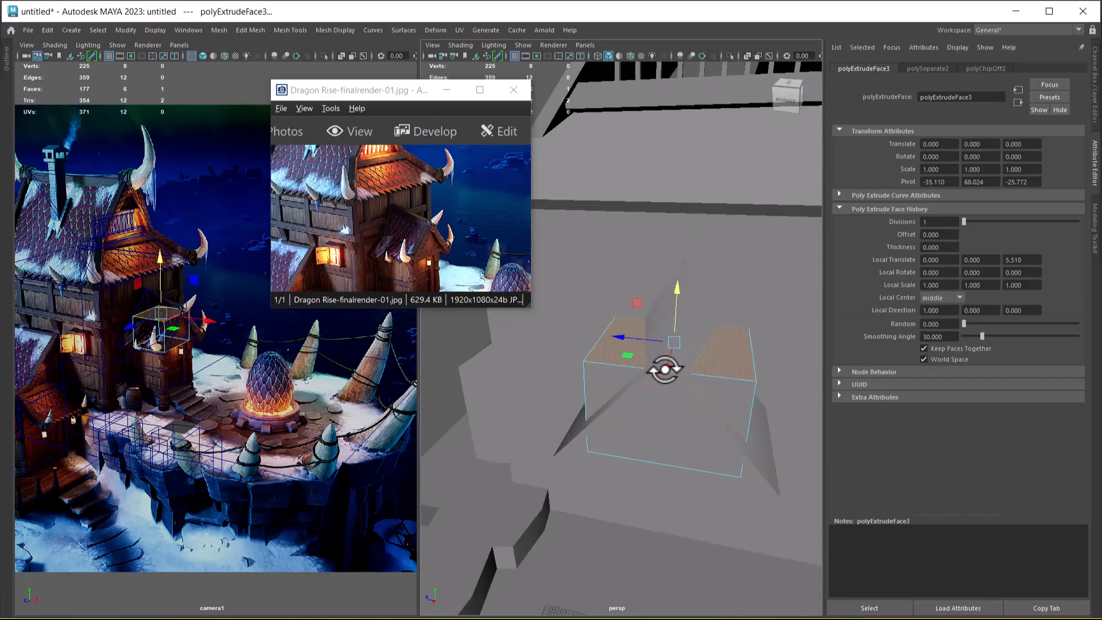
{"action": "left_click_drag", "start_coordinate": [632, 338], "coordinate": [694, 442], "text": "alt"}
{"action": "right_click_drag", "start_coordinate": [708, 400], "coordinate": [737, 368]}
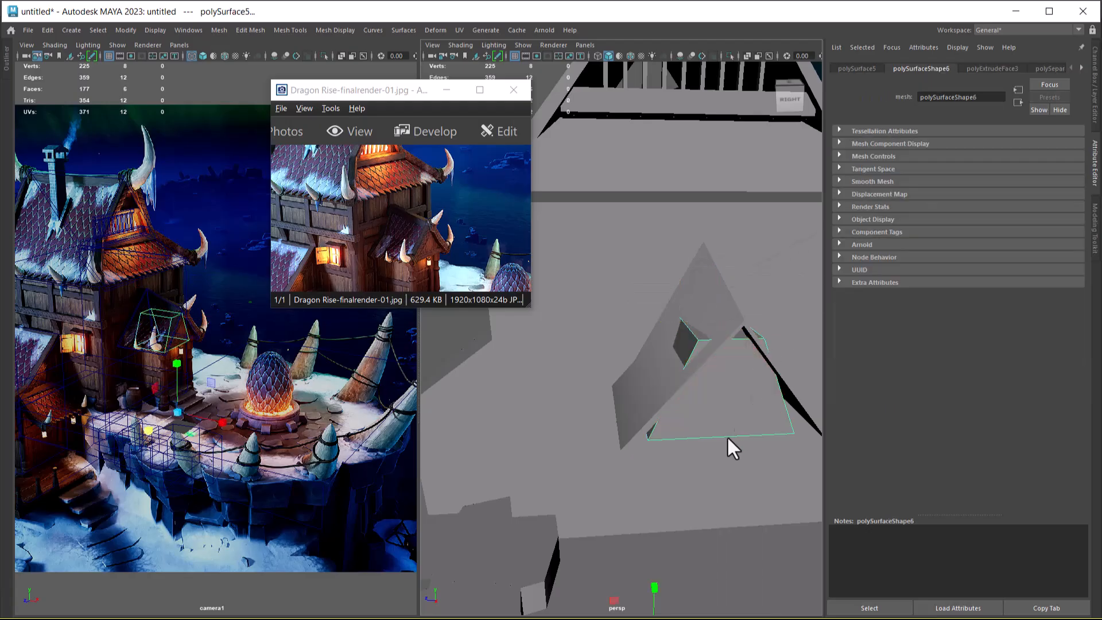
Center the pivot of the tapered block under the porch roof.
{"action": "left_click_drag", "start_coordinate": [734, 425], "coordinate": [748, 441], "text": "alt"}
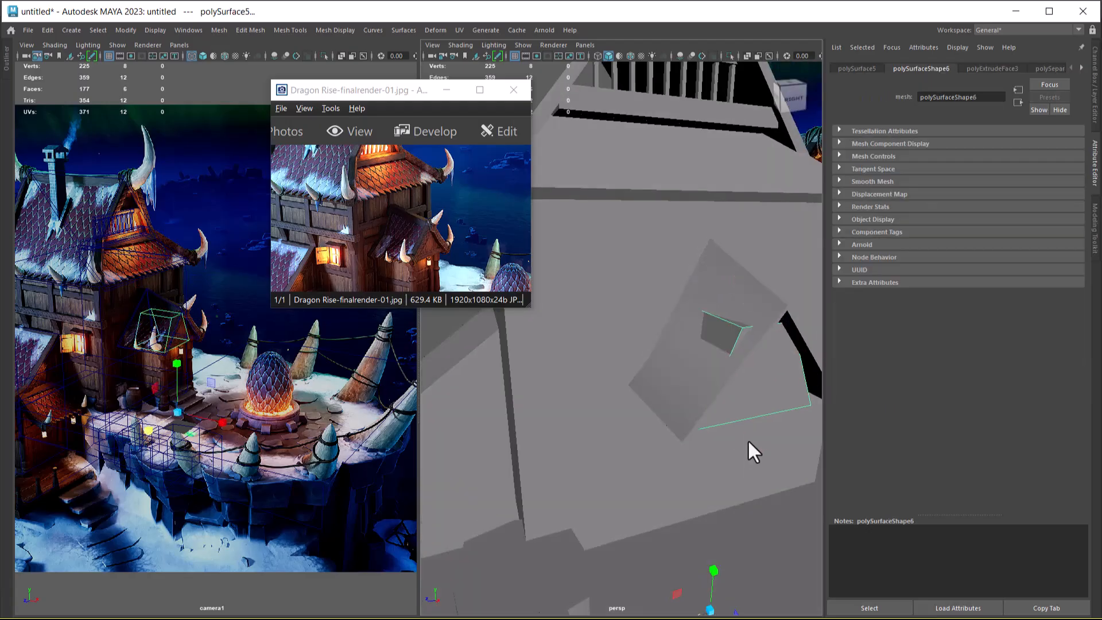
{"action": "left_click", "coordinate": [118, 31]}
{"action": "left_click", "coordinate": [150, 116]}
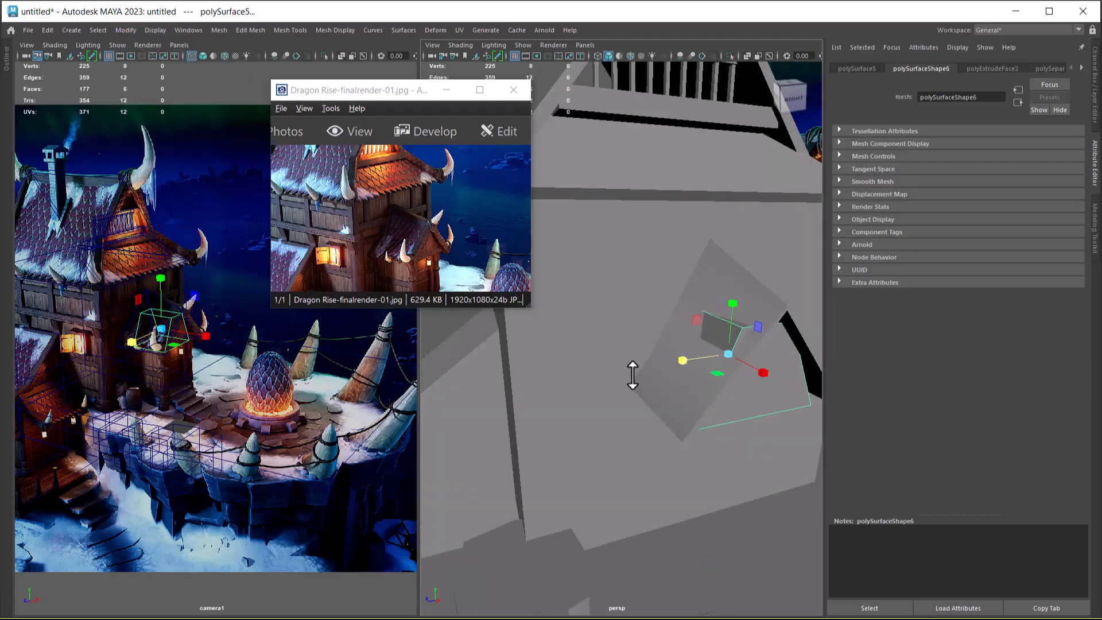
Put the tapered block in face selection mode and select its front face beneath the porch gable.
{"action": "left_click_drag", "start_coordinate": [794, 406], "coordinate": [745, 322], "text": "alt"}
{"action": "key", "text": "w"}
{"action": "scroll", "coordinate": [718, 363], "scroll_direction": "up", "scroll_amount": 2}
{"action": "key", "text": "w"}
{"action": "right_click_drag", "start_coordinate": [746, 290], "coordinate": [755, 322]}
{"action": "left_click", "coordinate": [763, 370]}
{"action": "left_click", "coordinate": [755, 365]}
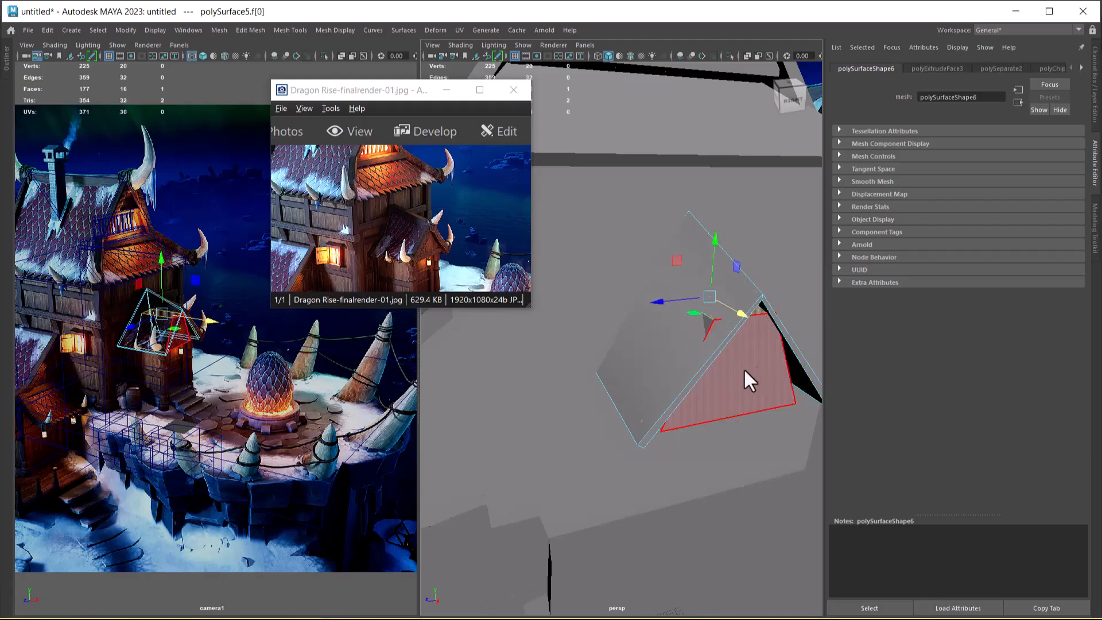
Narrow the triangular gable face under the small porch roof and return to object mode.
{"action": "left_click_drag", "start_coordinate": [756, 365], "coordinate": [728, 370], "text": "alt"}
{"action": "key", "text": "r"}
{"action": "left_click_drag", "start_coordinate": [646, 305], "coordinate": [669, 305]}
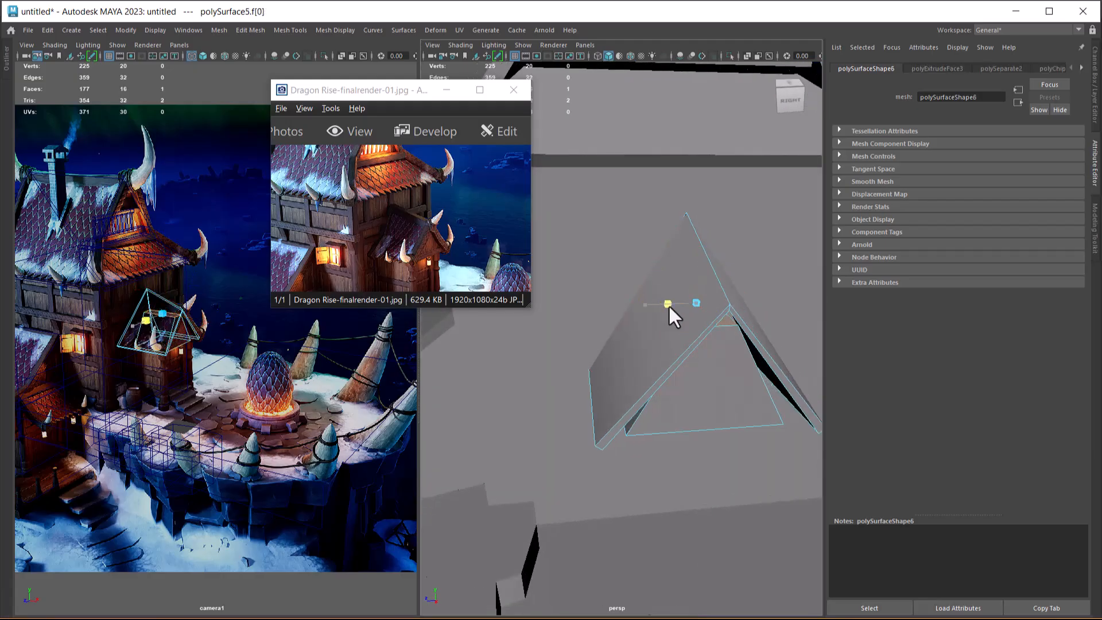
{"action": "key", "text": "w"}
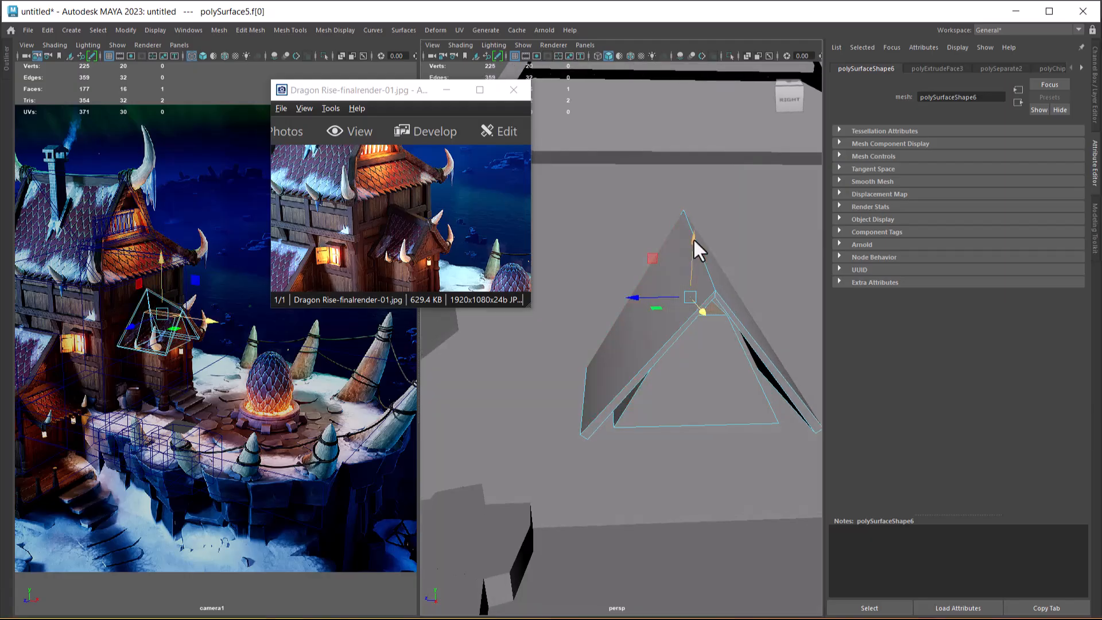
{"action": "key", "text": "r"}
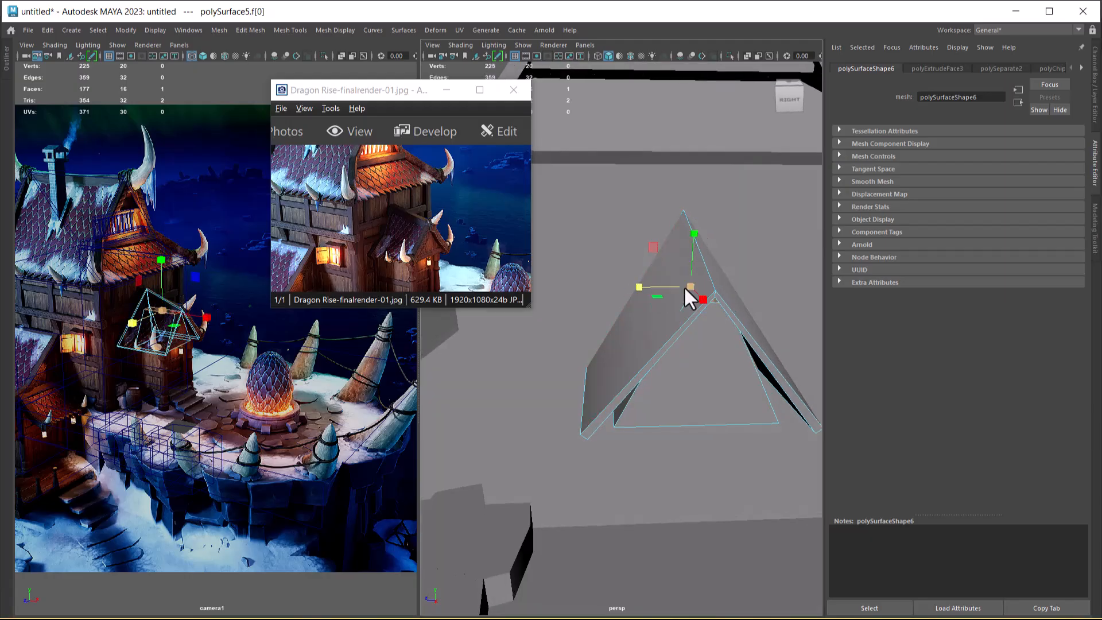
{"action": "left_click_drag", "start_coordinate": [658, 291], "coordinate": [715, 341], "text": "alt"}
{"action": "left_click", "coordinate": [676, 308]}
{"action": "key", "text": "F8"}
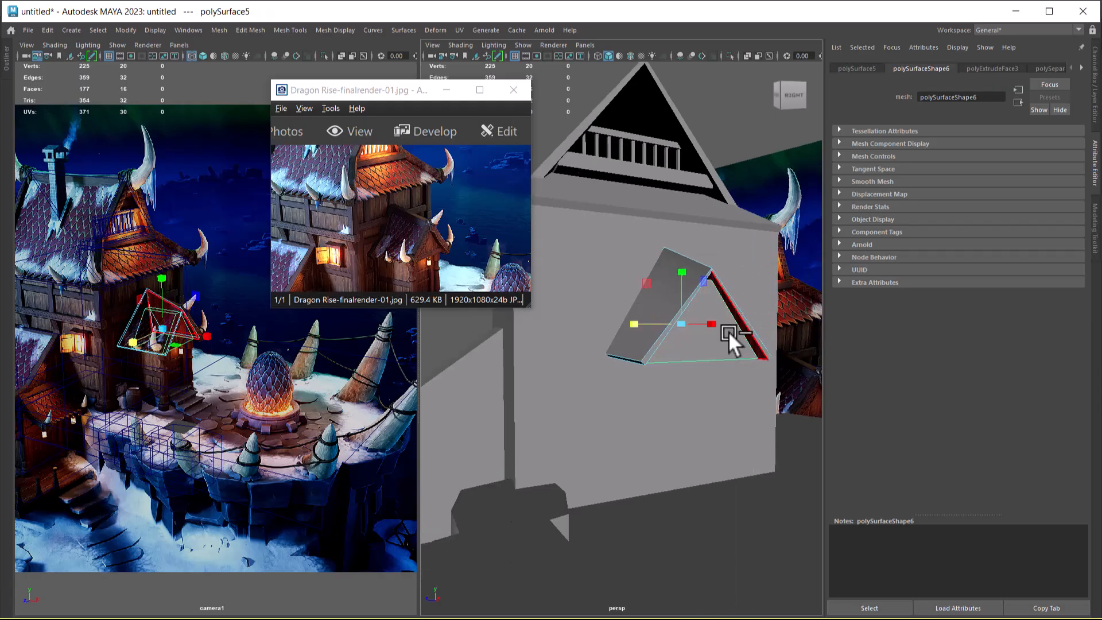
Unhide the last hidden objects and bring the porch entrance steps into view in the reference image.
{"action": "key", "text": "ctrl+shift+h"}
{"action": "right_click_drag", "start_coordinate": [721, 394], "coordinate": [647, 411], "text": "alt"}
{"action": "left_click_drag", "start_coordinate": [647, 411], "coordinate": [655, 308], "text": "alt"}
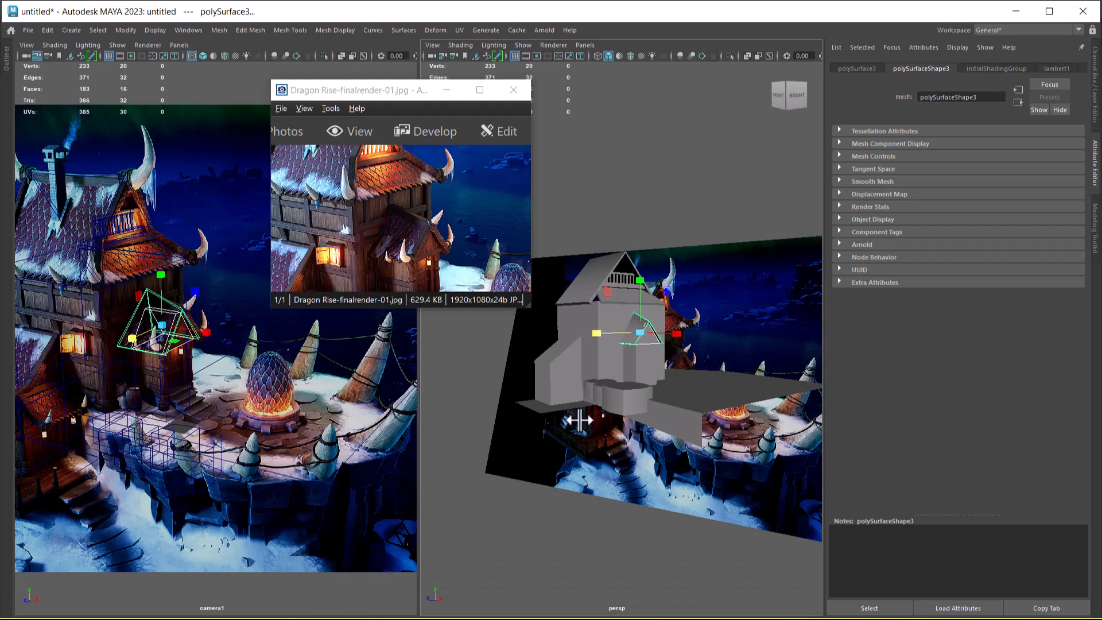
{"action": "left_click_drag", "start_coordinate": [686, 429], "coordinate": [685, 453], "text": "alt"}
{"action": "scroll", "coordinate": [684, 453], "scroll_direction": "up", "scroll_amount": 6}
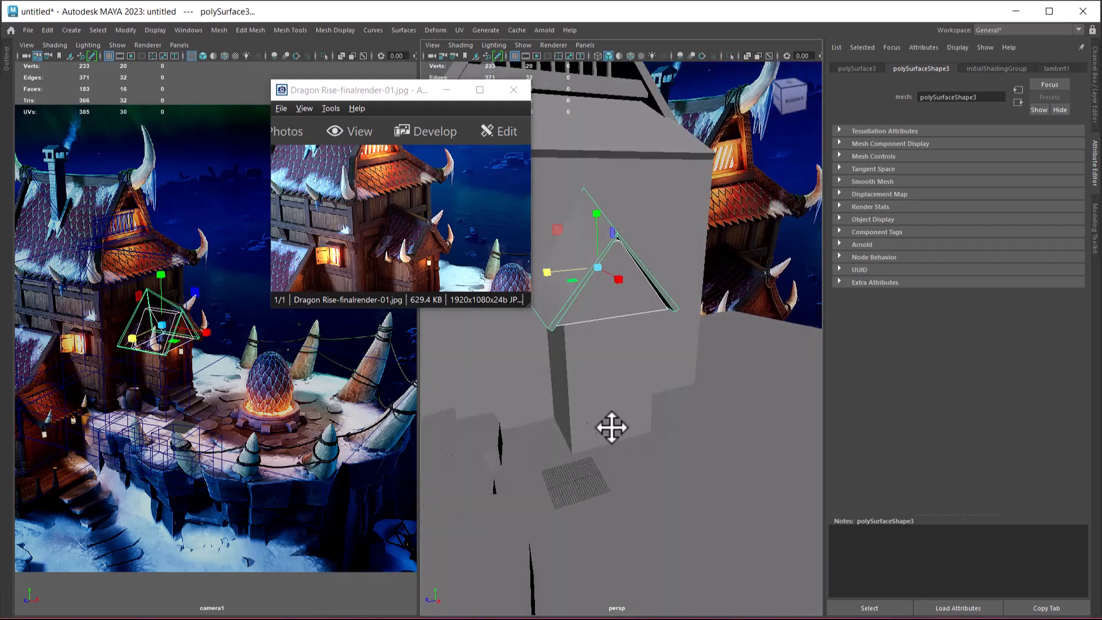
{"action": "left_click_drag", "start_coordinate": [428, 245], "coordinate": [431, 155]}
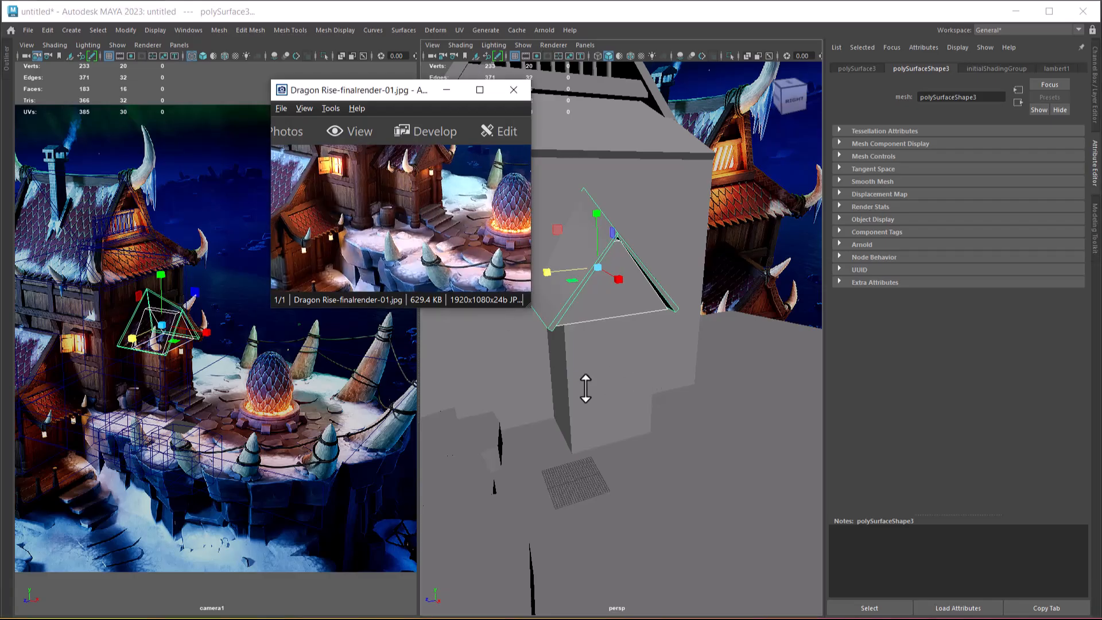
{"action": "left_click", "coordinate": [603, 437]}
{"action": "scroll", "coordinate": [639, 411], "scroll_direction": "down", "scroll_amount": 5}
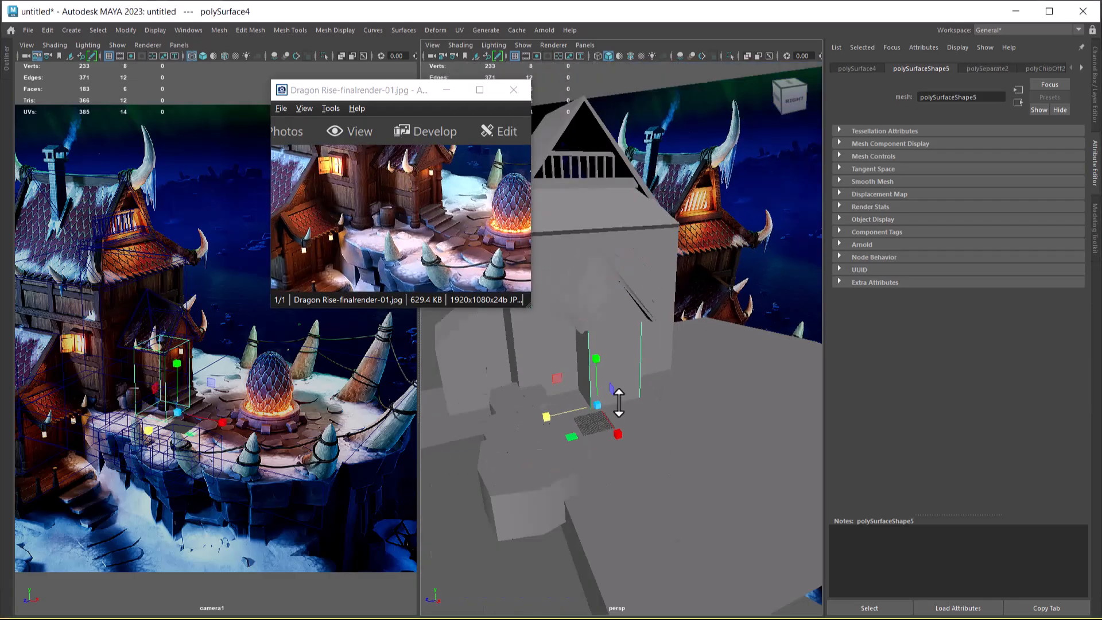
{"action": "scroll", "coordinate": [651, 427], "scroll_direction": "up", "scroll_amount": 3}
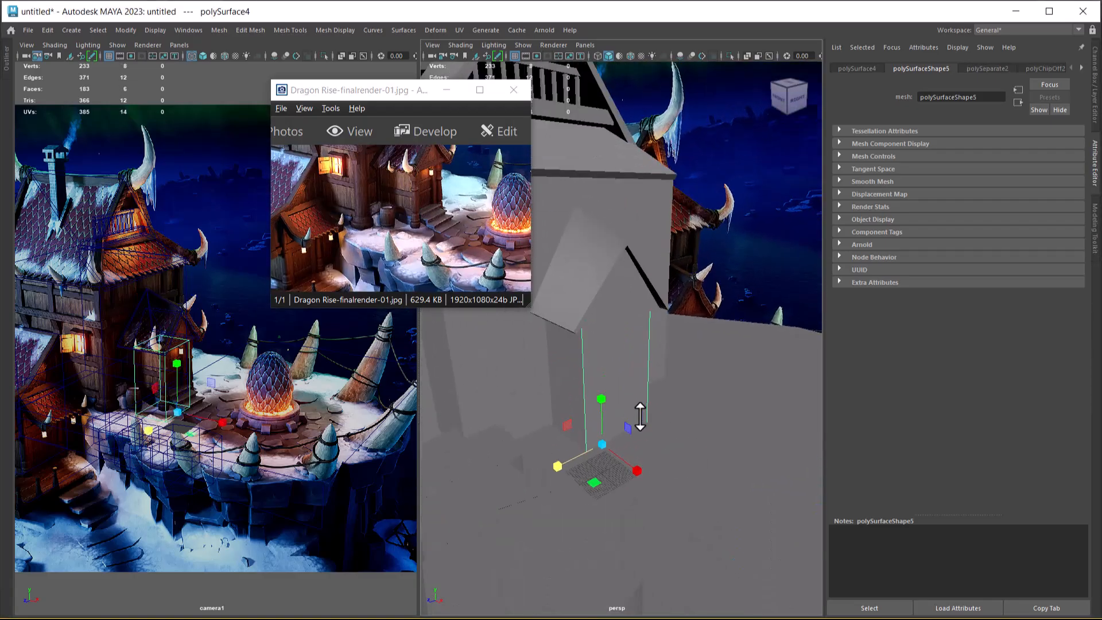
Create a polygon cube at the grid centre and scale it up.
{"action": "left_click", "coordinate": [692, 448]}
{"action": "left_click", "coordinate": [720, 303]}
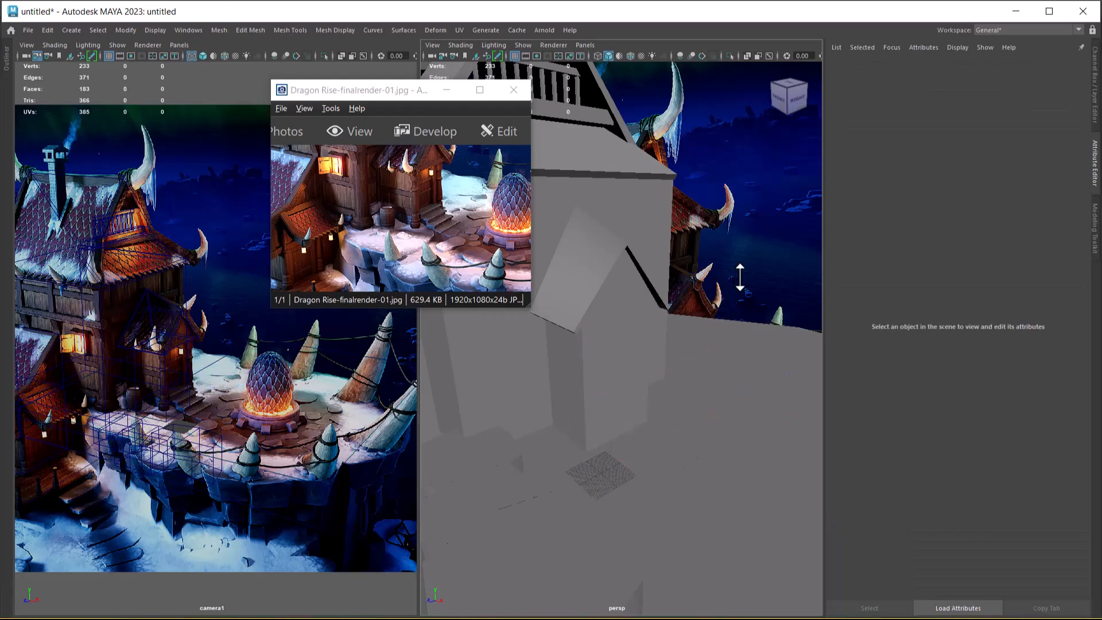
{"action": "right_click", "coordinate": [740, 277], "text": "shift"}
{"action": "left_click", "coordinate": [739, 308]}
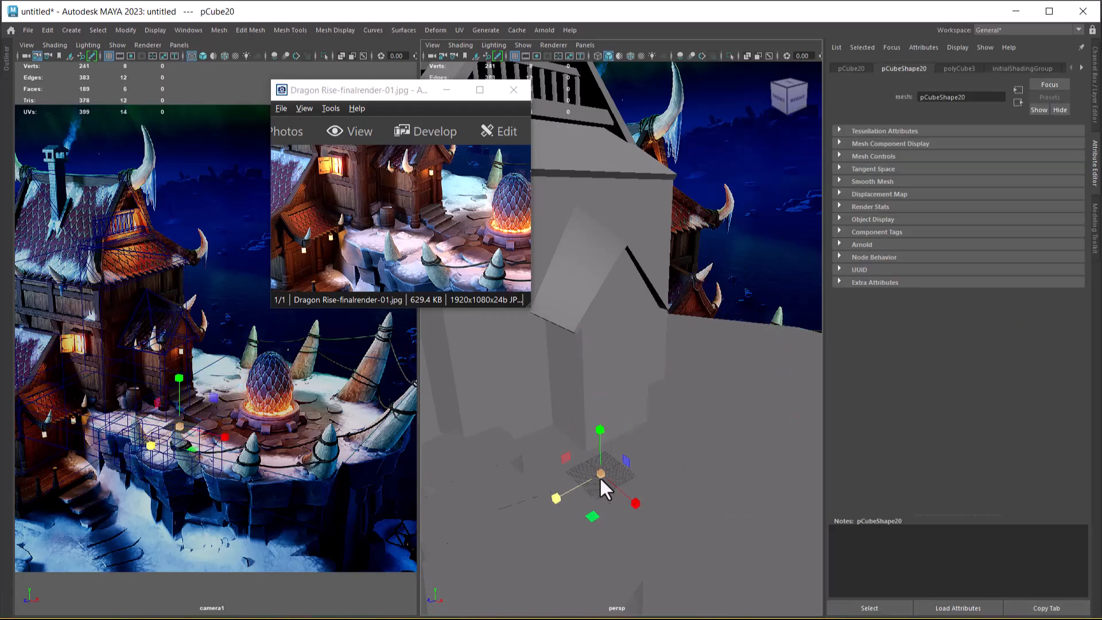
{"action": "left_click_drag", "start_coordinate": [604, 472], "coordinate": [621, 470]}
{"action": "left_click_drag", "start_coordinate": [598, 435], "coordinate": [601, 408]}
Move the cube against the porch wall so it lines up with the entrance steps in the camera view.
{"action": "key", "text": "w"}
{"action": "mouse_move", "coordinate": [148, 427]}
{"action": "left_mouse_down"}
{"action": "mouse_move", "coordinate": [165, 418]}
{"action": "mouse_move", "coordinate": [157, 424]}
{"action": "left_mouse_up"}
{"action": "right_click_drag", "start_coordinate": [640, 416], "coordinate": [623, 491], "text": "alt"}
{"action": "left_click_drag", "start_coordinate": [623, 491], "coordinate": [694, 488], "text": "alt"}
{"action": "middle_click_drag", "start_coordinate": [694, 488], "coordinate": [649, 454], "text": "alt"}
{"action": "left_click_drag", "start_coordinate": [649, 454], "coordinate": [674, 444], "text": "alt"}
{"action": "right_click_drag", "start_coordinate": [674, 444], "coordinate": [638, 422], "text": "alt"}
{"action": "left_click_drag", "start_coordinate": [240, 417], "coordinate": [236, 411]}
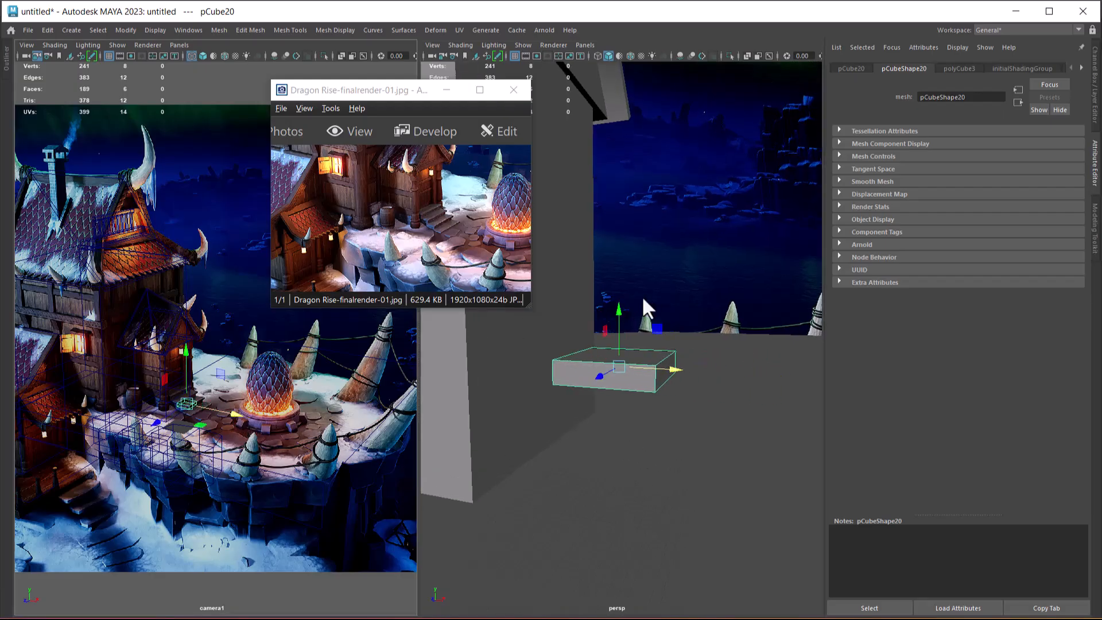
Scale the cube into a long flat slab and move it outward and down as the bottom porch step.
{"action": "key", "text": "r"}
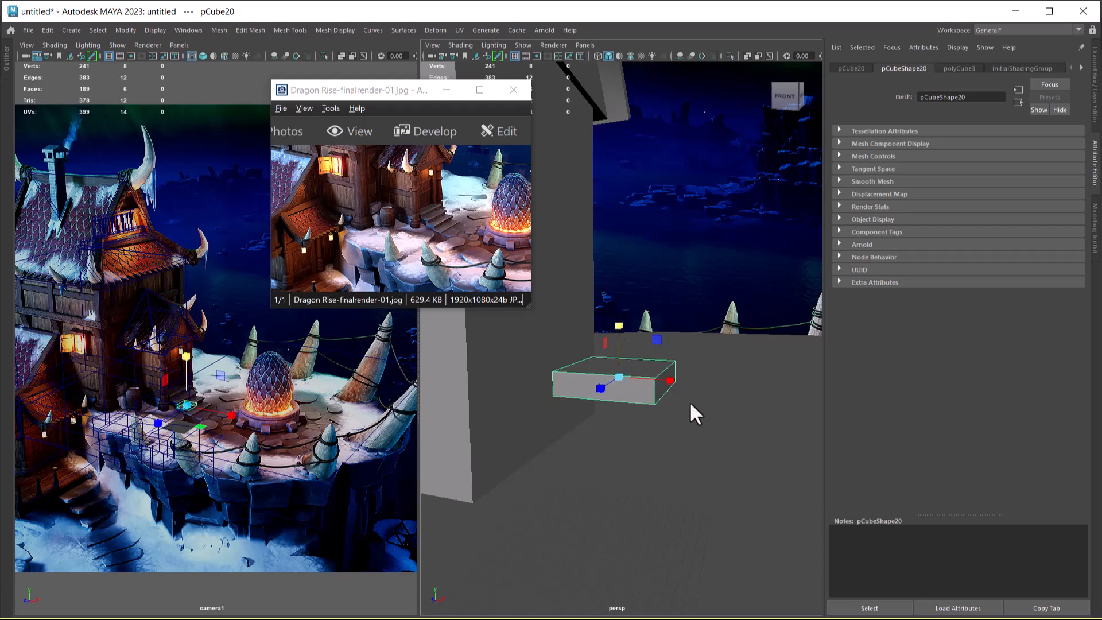
{"action": "left_click_drag", "start_coordinate": [690, 404], "coordinate": [617, 450], "text": "alt"}
{"action": "left_click_drag", "start_coordinate": [500, 400], "coordinate": [678, 380]}
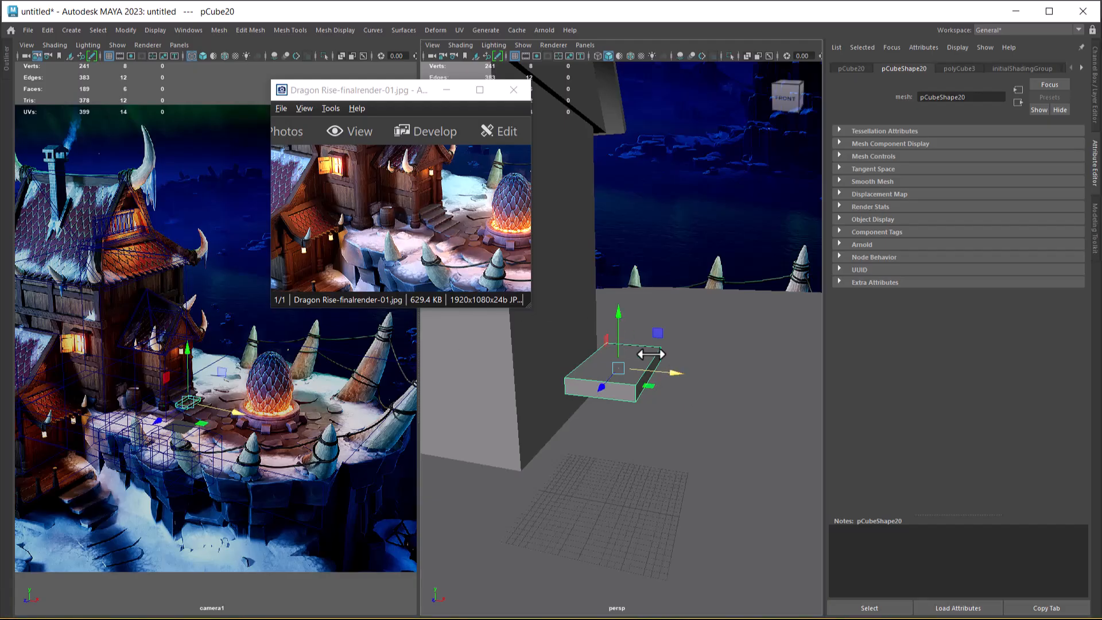
{"action": "left_click_drag", "start_coordinate": [665, 370], "coordinate": [683, 373]}
{"action": "left_click_drag", "start_coordinate": [635, 323], "coordinate": [635, 361]}
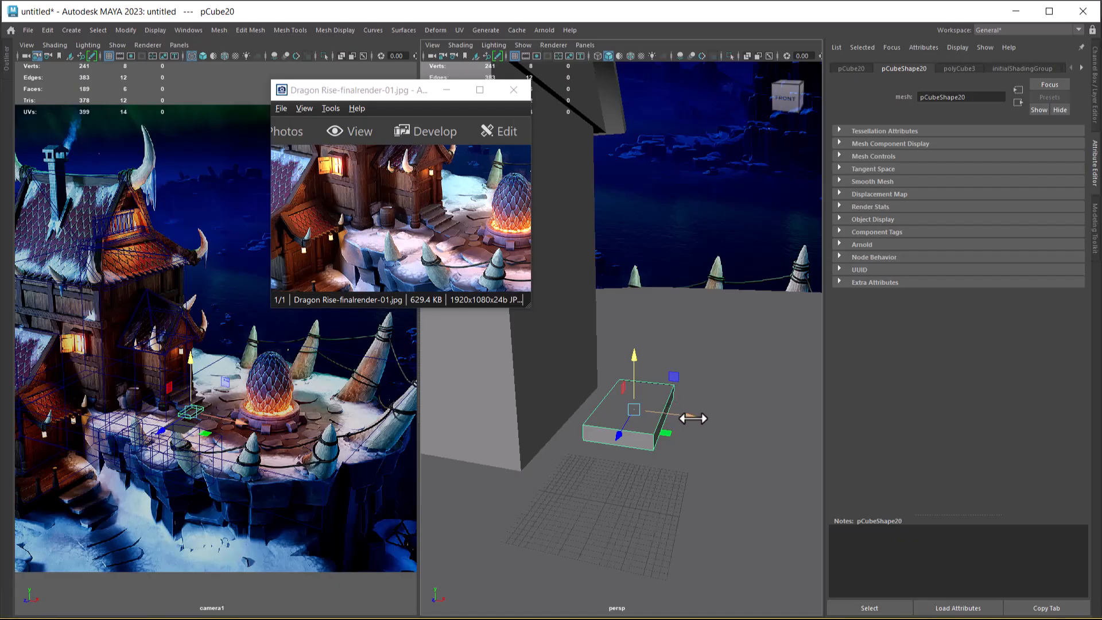
{"action": "mouse_move", "coordinate": [690, 417]}
{"action": "left_mouse_down", "text": "alt"}
{"action": "mouse_move", "coordinate": [652, 418]}
{"action": "mouse_move", "coordinate": [681, 403]}
{"action": "left_mouse_up", "text": "alt"}
{"action": "key", "text": "r"}
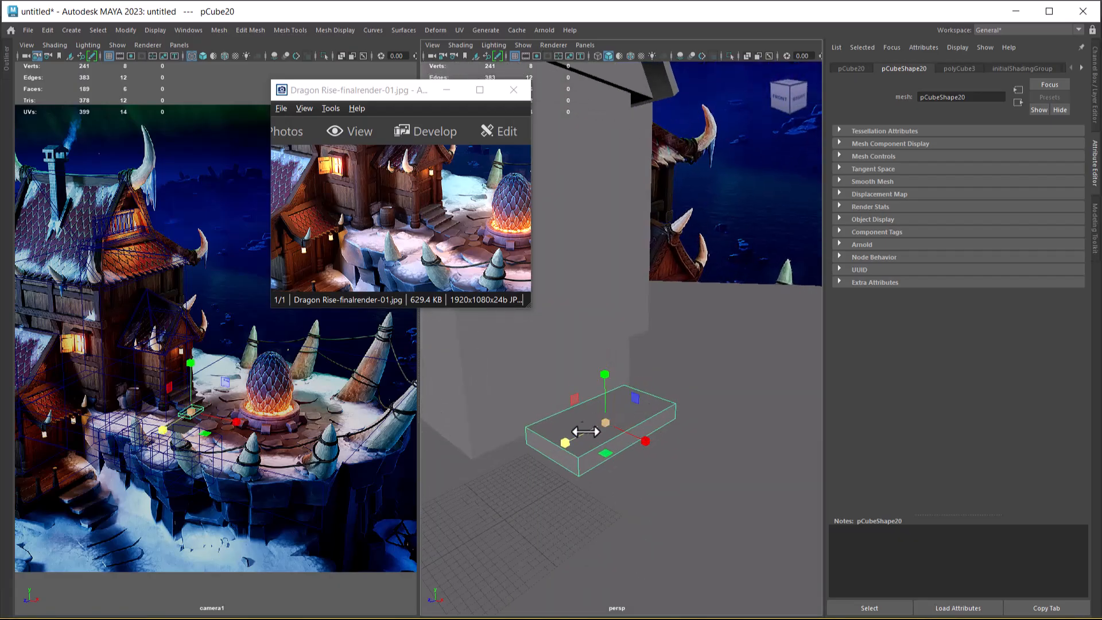
{"action": "left_click_drag", "start_coordinate": [556, 446], "coordinate": [656, 427]}
Duplicate the slab twice, raising each copy and setting it back toward the house as the second and third steps.
{"action": "key", "text": "w"}
{"action": "key", "text": "ctrl+d"}
{"action": "left_click_drag", "start_coordinate": [607, 367], "coordinate": [603, 341]}
{"action": "left_click_drag", "start_coordinate": [660, 402], "coordinate": [642, 394]}
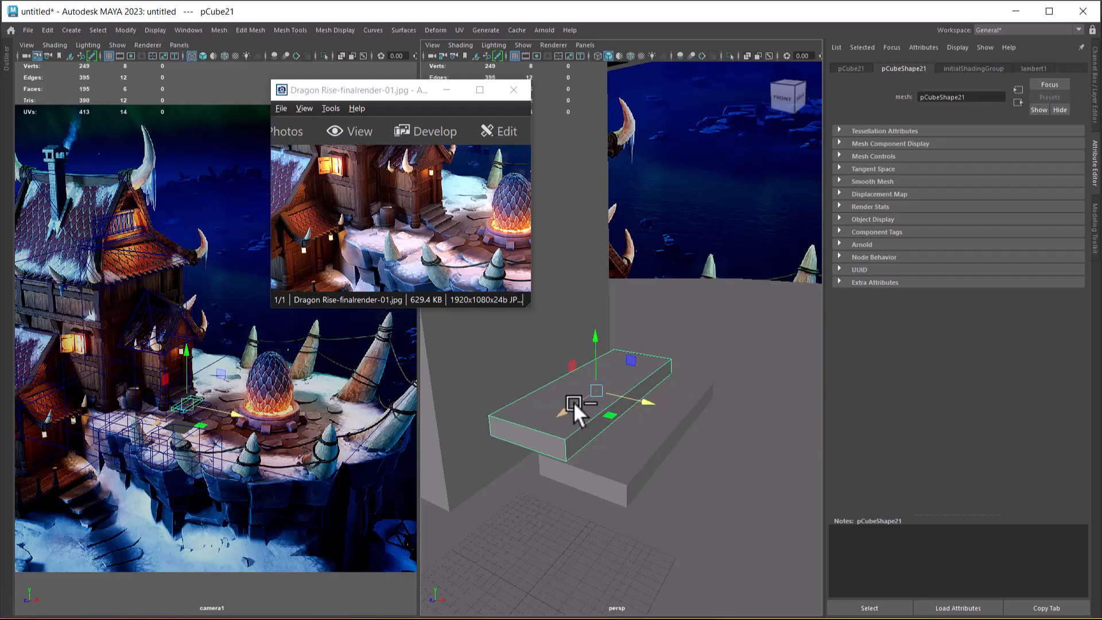
{"action": "key", "text": "ctrl+d"}
{"action": "left_click_drag", "start_coordinate": [598, 338], "coordinate": [587, 312]}
{"action": "left_click_drag", "start_coordinate": [669, 420], "coordinate": [673, 423], "text": "alt"}
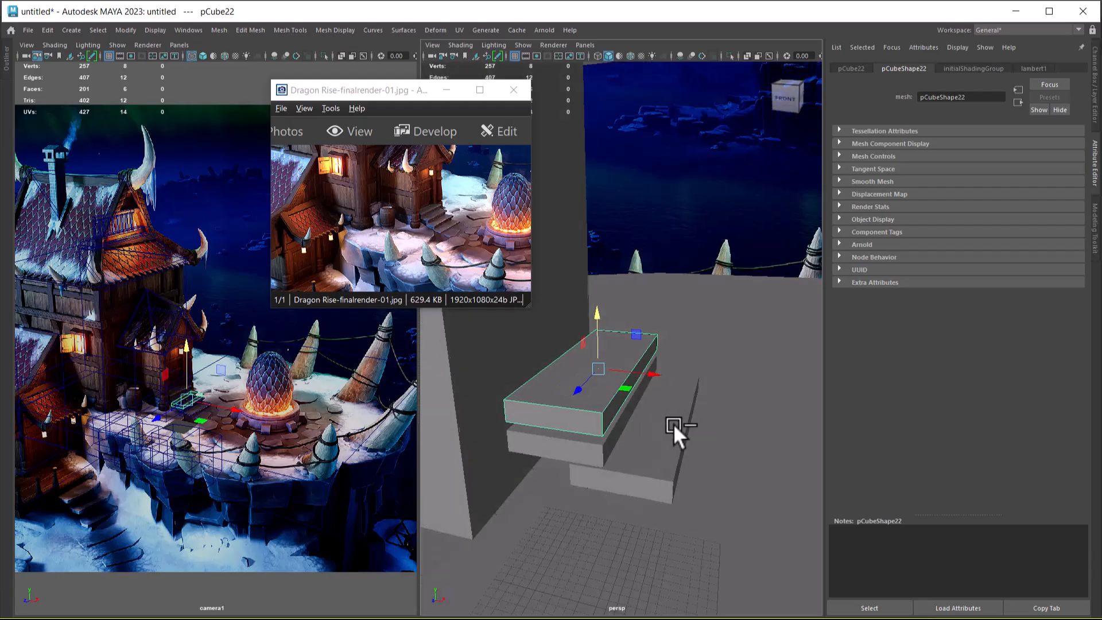
{"action": "left_click_drag", "start_coordinate": [654, 373], "coordinate": [609, 370]}
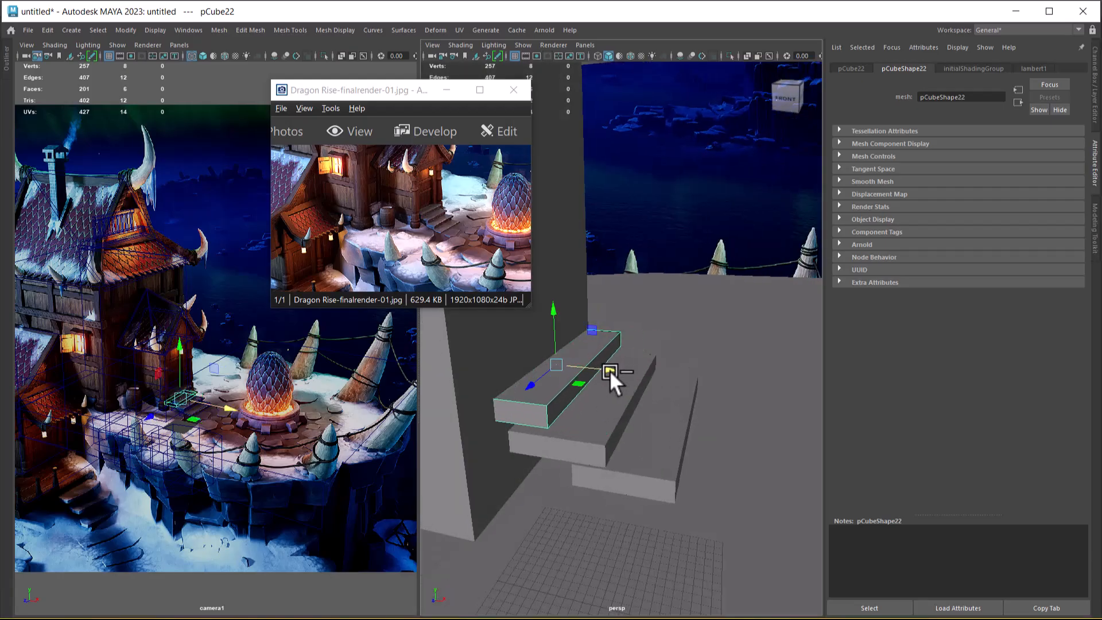
Duplicate the third step, place the copy higher and further back as the fourth, and check the staircase against the reference.
{"action": "right_click_drag", "start_coordinate": [610, 371], "coordinate": [620, 407], "text": "alt"}
{"action": "key", "text": "ctrl+d"}
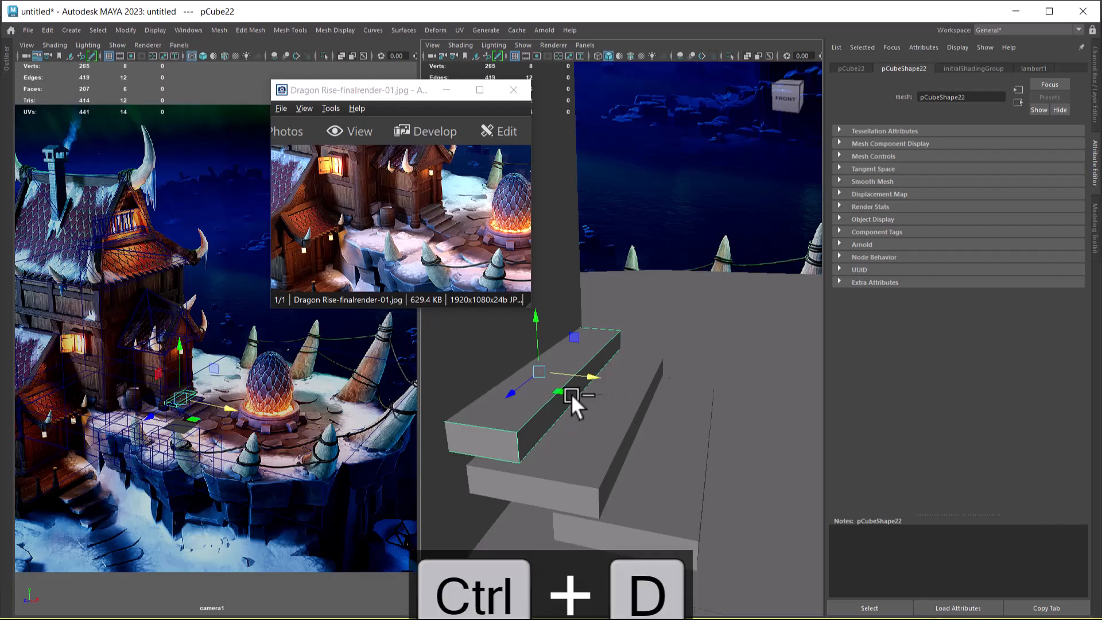
{"action": "left_click_drag", "start_coordinate": [544, 325], "coordinate": [528, 288]}
{"action": "left_click_drag", "start_coordinate": [580, 344], "coordinate": [553, 302]}
{"action": "left_click", "coordinate": [551, 381]}
{"action": "left_click", "coordinate": [580, 493]}
{"action": "scroll", "coordinate": [591, 459], "scroll_direction": "down", "scroll_amount": 3}
{"action": "left_click", "coordinate": [573, 387]}
{"action": "left_click", "coordinate": [547, 368]}
{"action": "left_click_drag", "start_coordinate": [646, 423], "coordinate": [596, 418], "text": "alt"}
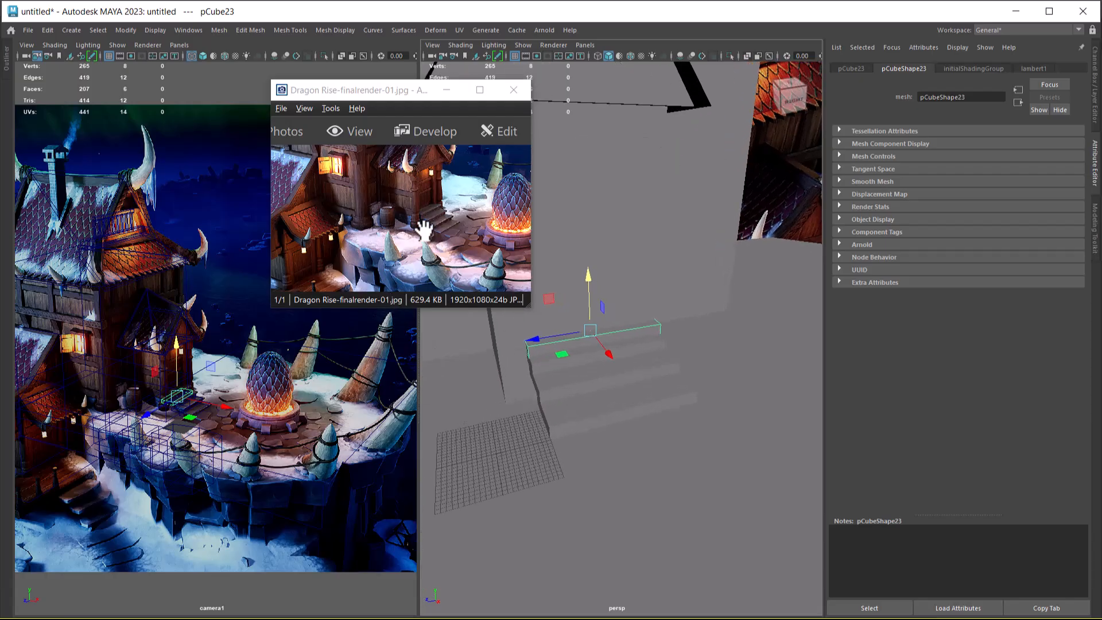
{"action": "left_click_drag", "start_coordinate": [568, 368], "coordinate": [668, 362], "text": "alt"}
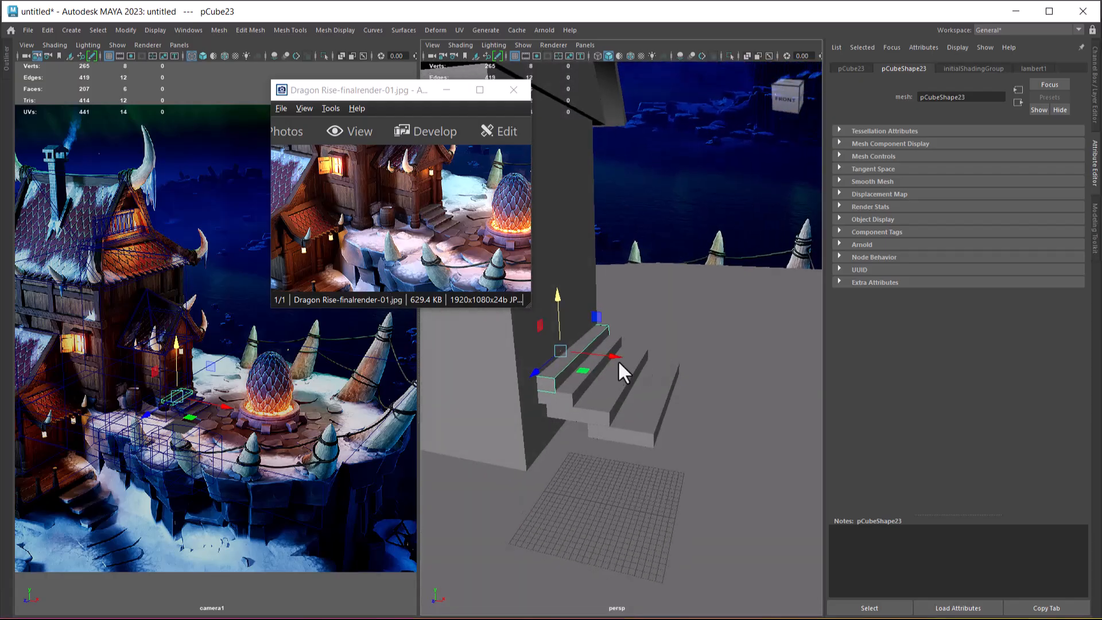
Select the bottom step and lower it closer to the ground.
{"action": "left_click", "coordinate": [602, 415]}
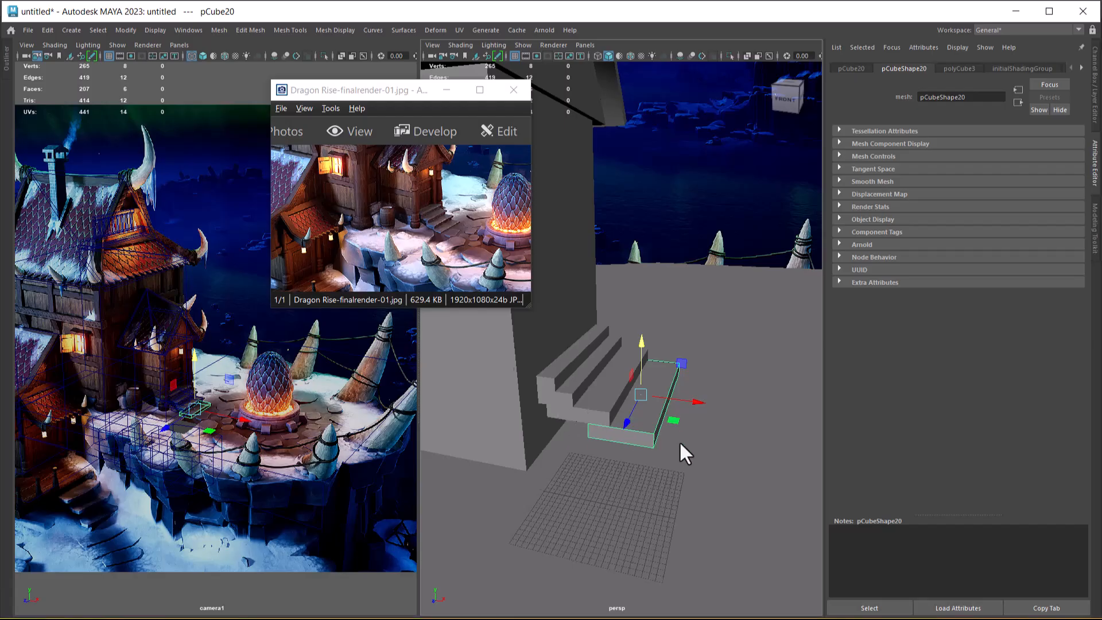
{"action": "left_click_drag", "start_coordinate": [682, 445], "coordinate": [642, 428], "text": "alt"}
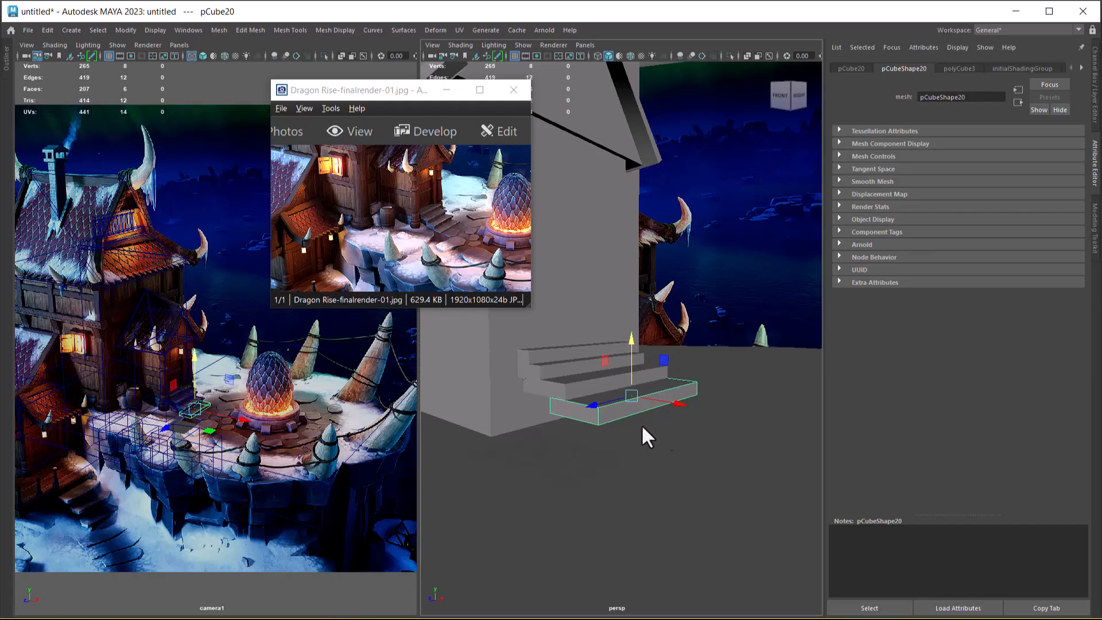
{"action": "left_click_drag", "start_coordinate": [602, 428], "coordinate": [702, 435], "text": "alt"}
{"action": "left_click_drag", "start_coordinate": [713, 330], "coordinate": [727, 363]}
Duplicate the bottom step inward and upward, and repeat the duplication with the same offset twice to form four even steps.
{"action": "left_click_drag", "start_coordinate": [777, 439], "coordinate": [706, 398]}
{"action": "key", "text": "ctrl+d"}
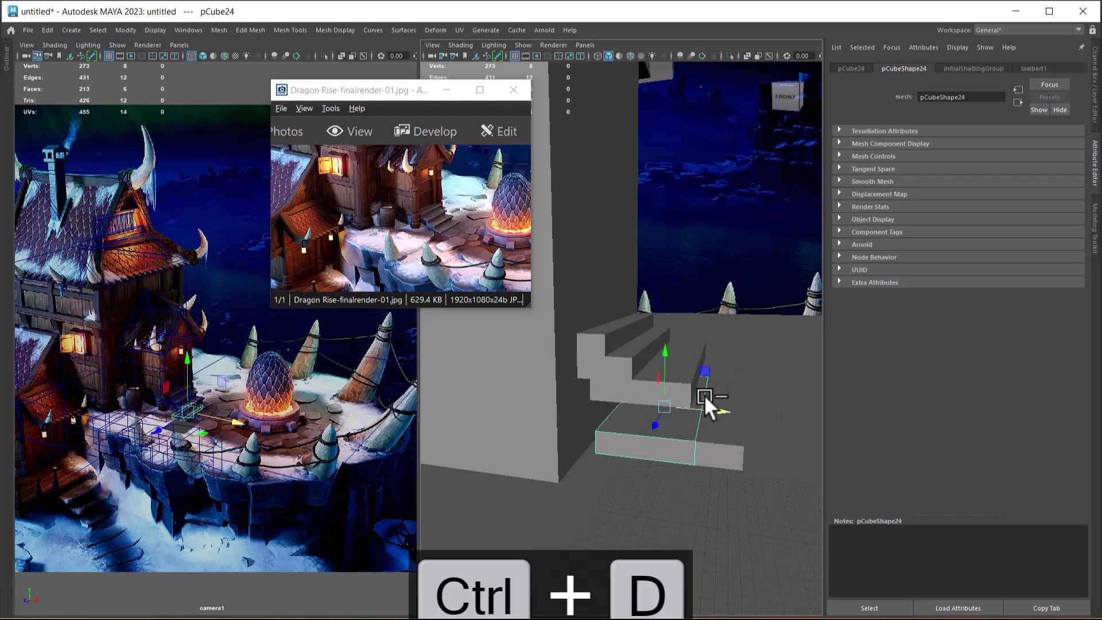
{"action": "left_click_drag", "start_coordinate": [662, 350], "coordinate": [656, 331]}
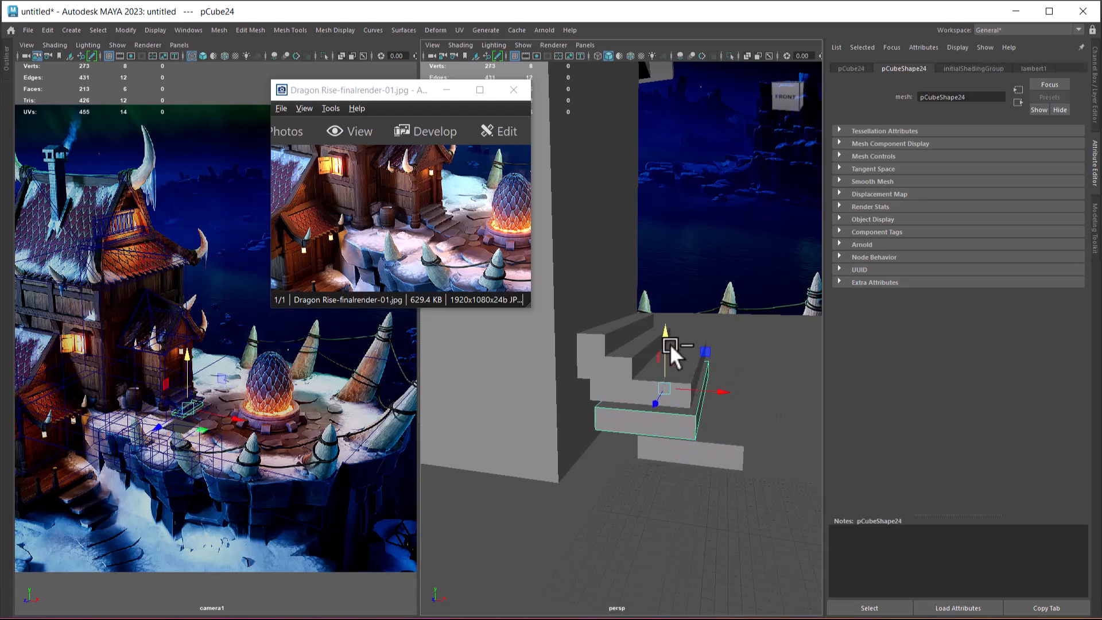
{"action": "key", "text": "shift+d"}
{"action": "key", "text": "shift+d"}
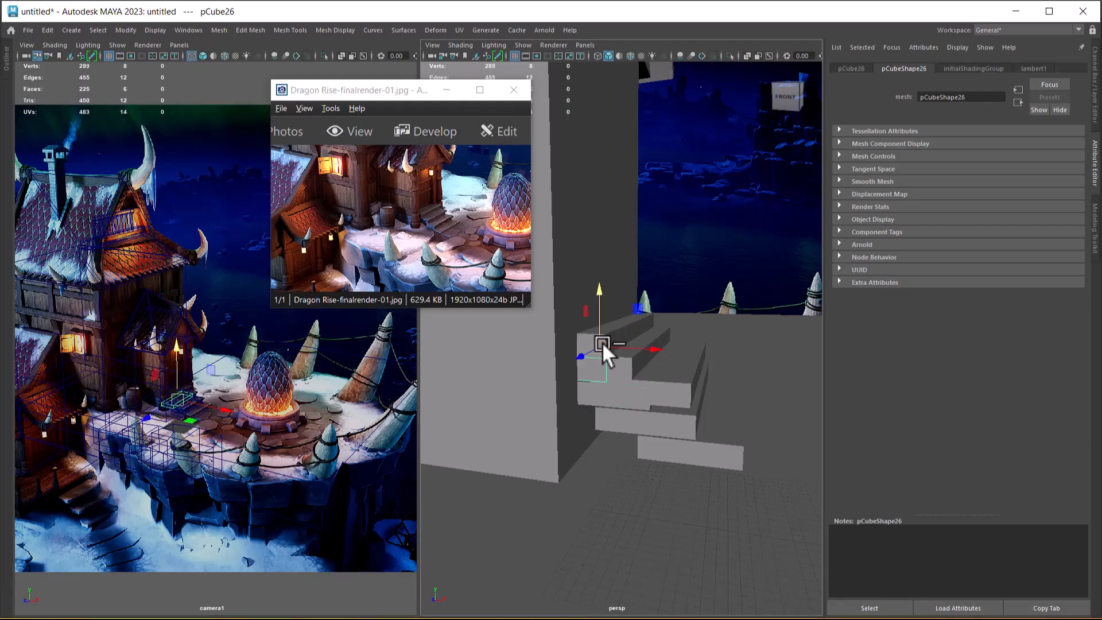
Delete the three old upper steps that overlap the evenly spaced ones.
{"action": "left_click", "coordinate": [631, 331]}
{"action": "left_click", "coordinate": [660, 367]}
{"action": "left_click", "coordinate": [678, 380]}
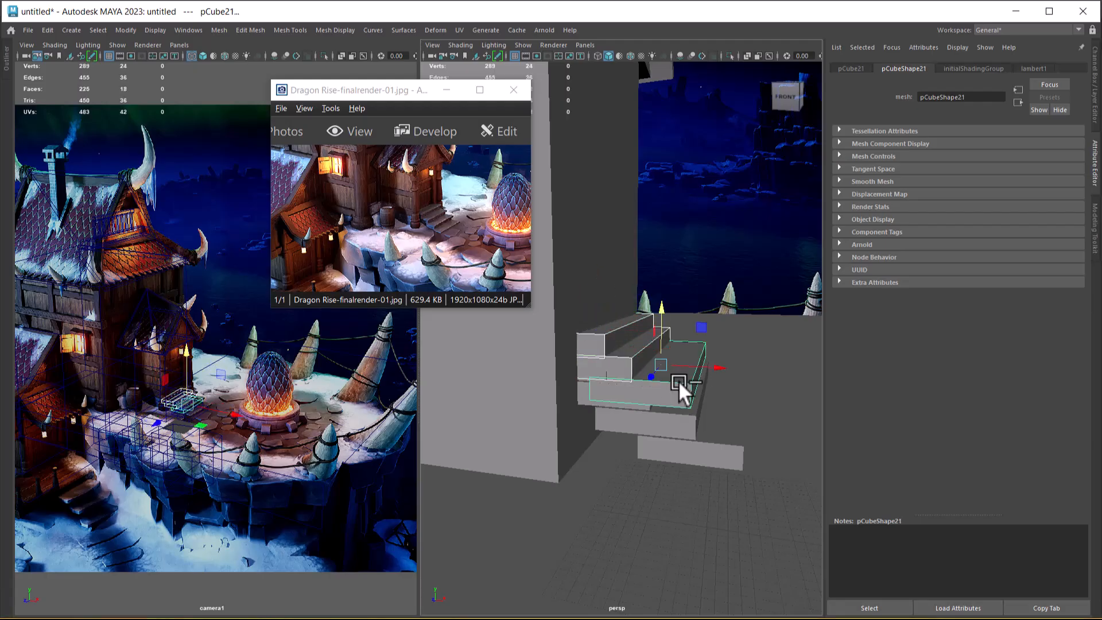
{"action": "key", "text": "Delete"}
Select all four stair steps together and make a small vertical adjustment to the stack.
{"action": "left_click", "coordinate": [626, 380]}
{"action": "left_click", "coordinate": [636, 390]}
{"action": "left_click", "coordinate": [662, 414]}
{"action": "left_click", "coordinate": [696, 455]}
{"action": "left_click_drag", "start_coordinate": [735, 462], "coordinate": [739, 395], "text": "alt"}
{"action": "left_click_drag", "start_coordinate": [685, 331], "coordinate": [686, 334]}
{"action": "mouse_move", "coordinate": [693, 395]}
{"action": "left_mouse_down", "text": "alt"}
{"action": "mouse_move", "coordinate": [608, 424]}
{"action": "mouse_move", "coordinate": [634, 425]}
{"action": "mouse_move", "coordinate": [505, 298]}
{"action": "mouse_move", "coordinate": [693, 361]}
{"action": "mouse_move", "coordinate": [654, 376]}
{"action": "mouse_move", "coordinate": [679, 390]}
{"action": "left_mouse_up", "text": "alt"}
{"action": "key", "text": "w"}
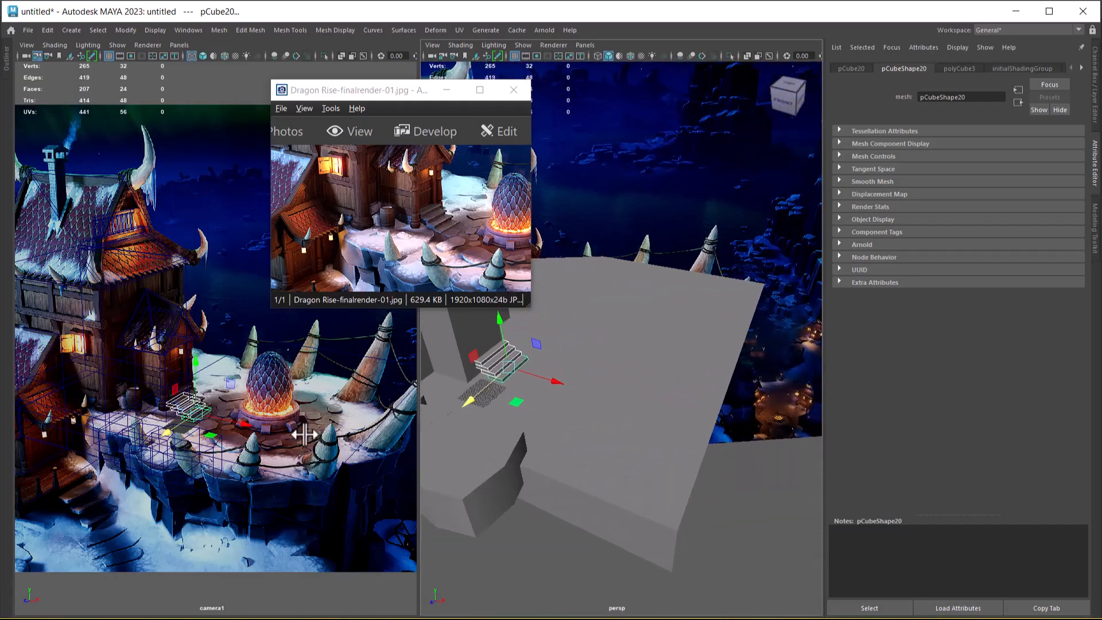
Detach the polygon primitives list as a floating window and move the reference image clear of the viewports.
{"action": "left_click", "coordinate": [126, 32]}
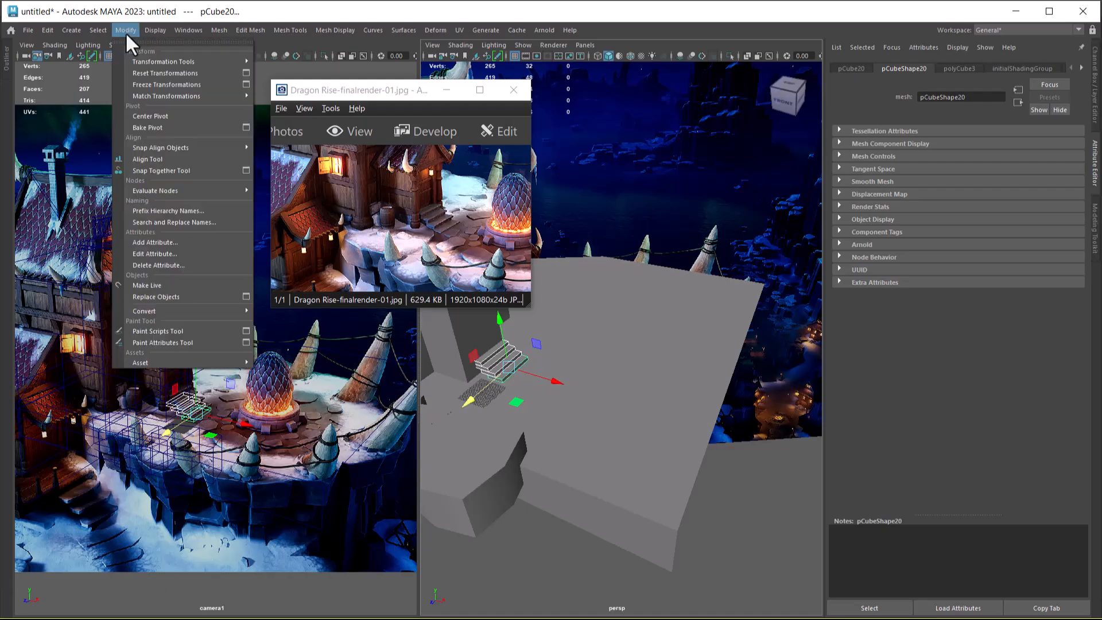
{"action": "mouse_move", "coordinate": [101, 70]}
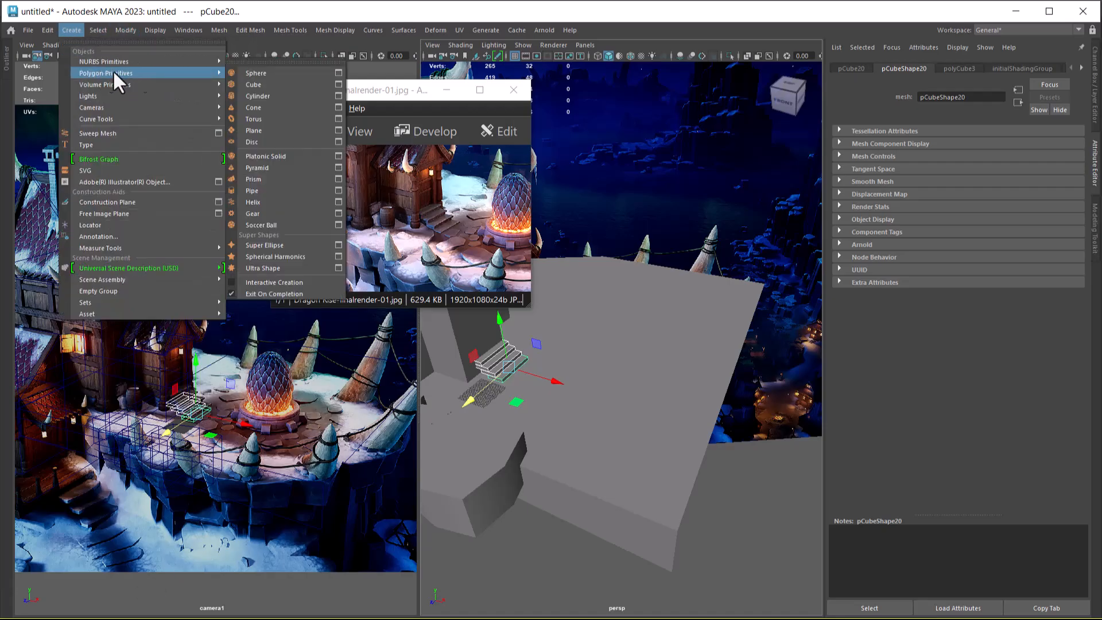
{"action": "left_click", "coordinate": [290, 60]}
{"action": "left_click_drag", "start_coordinate": [385, 93], "coordinate": [954, 41]}
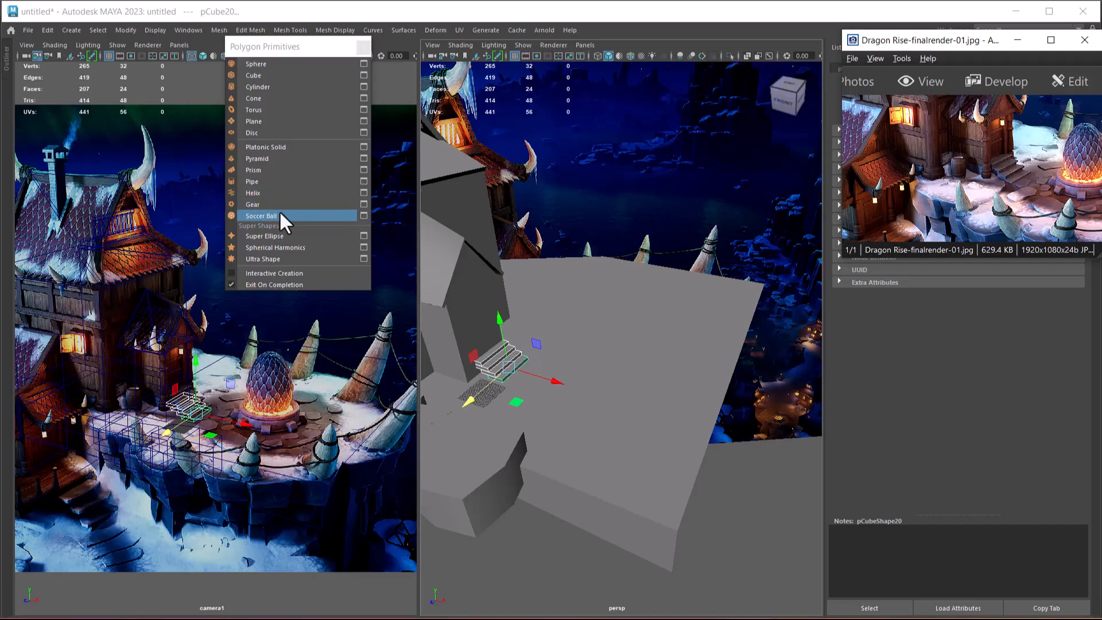
Create a sphere-like super shape primitive at the grid centre, frame it, and raise it above the ground.
{"action": "left_click", "coordinate": [292, 247]}
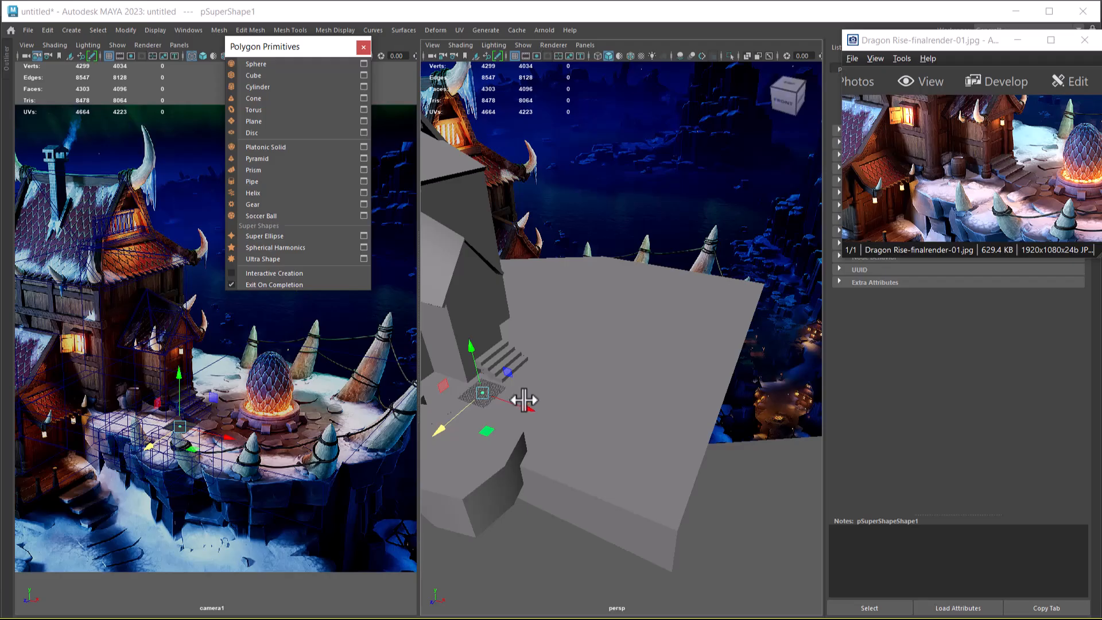
{"action": "key", "text": "f"}
{"action": "right_click_drag", "start_coordinate": [723, 399], "coordinate": [635, 376], "text": "alt"}
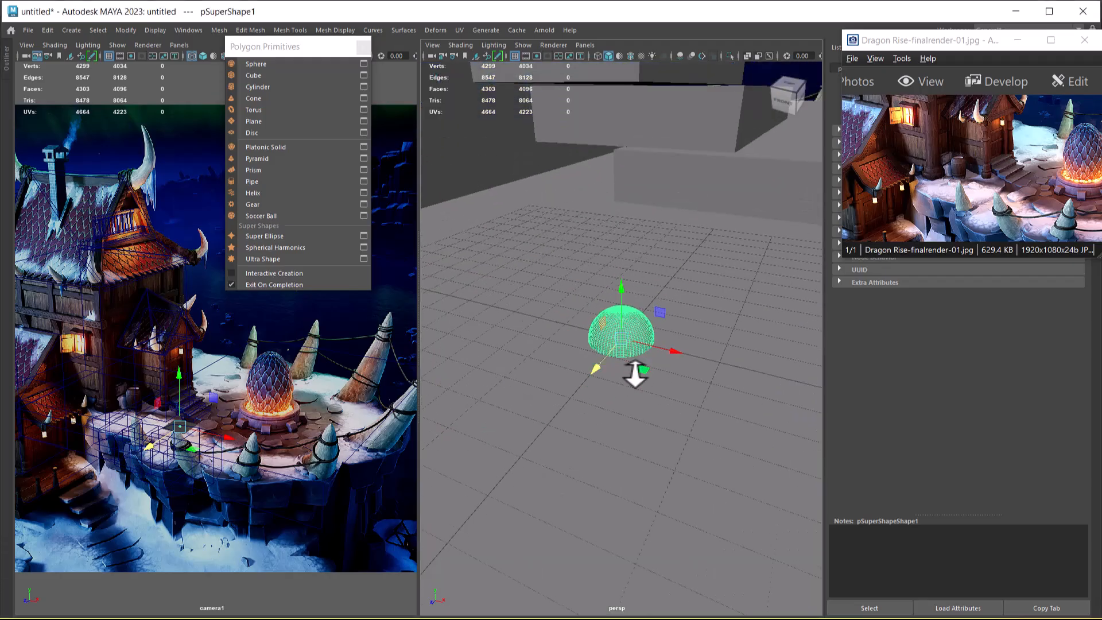
{"action": "left_click_drag", "start_coordinate": [634, 376], "coordinate": [659, 339], "text": "alt"}
{"action": "left_click_drag", "start_coordinate": [628, 287], "coordinate": [632, 191]}
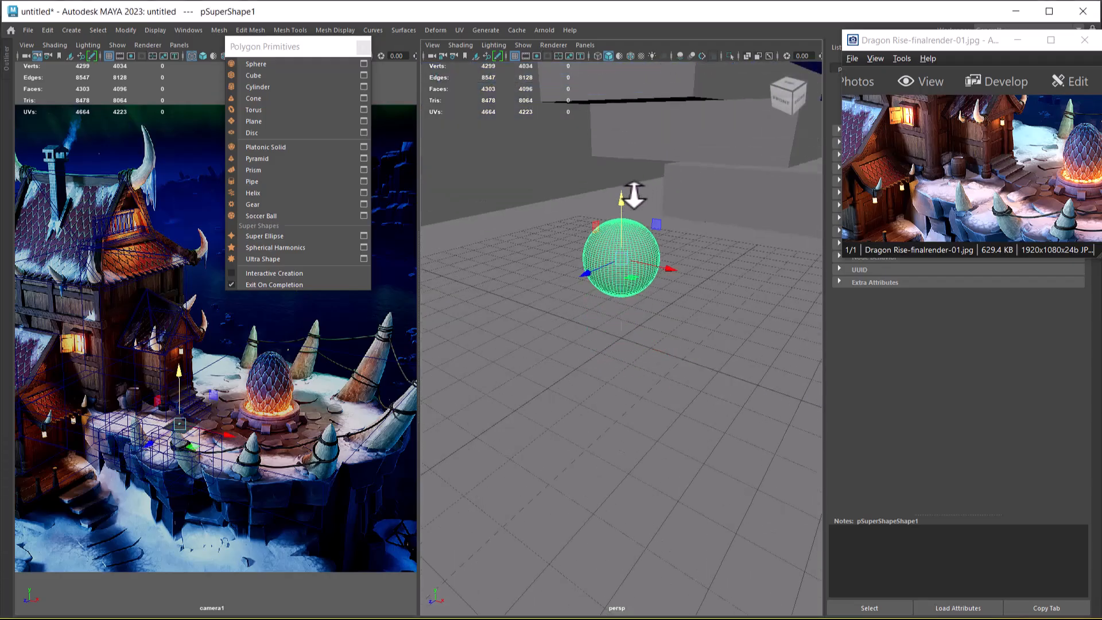
Minimise the reference image viewer and show the super shape's creation attributes in the channel box.
{"action": "left_click", "coordinate": [1024, 40]}
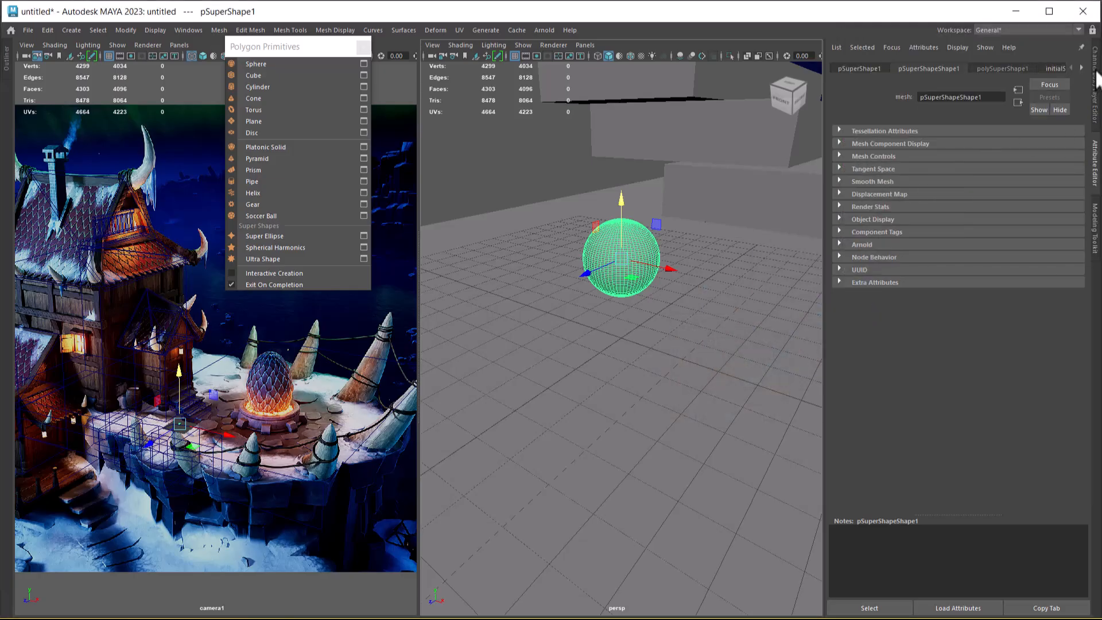
{"action": "left_click", "coordinate": [1096, 80]}
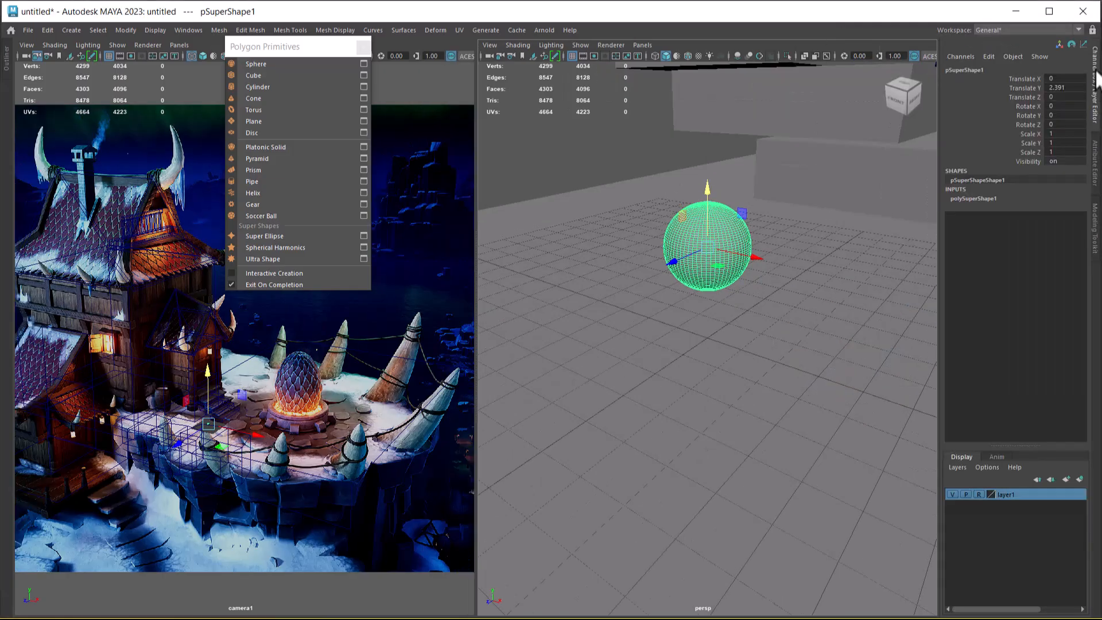
{"action": "left_click", "coordinate": [973, 196]}
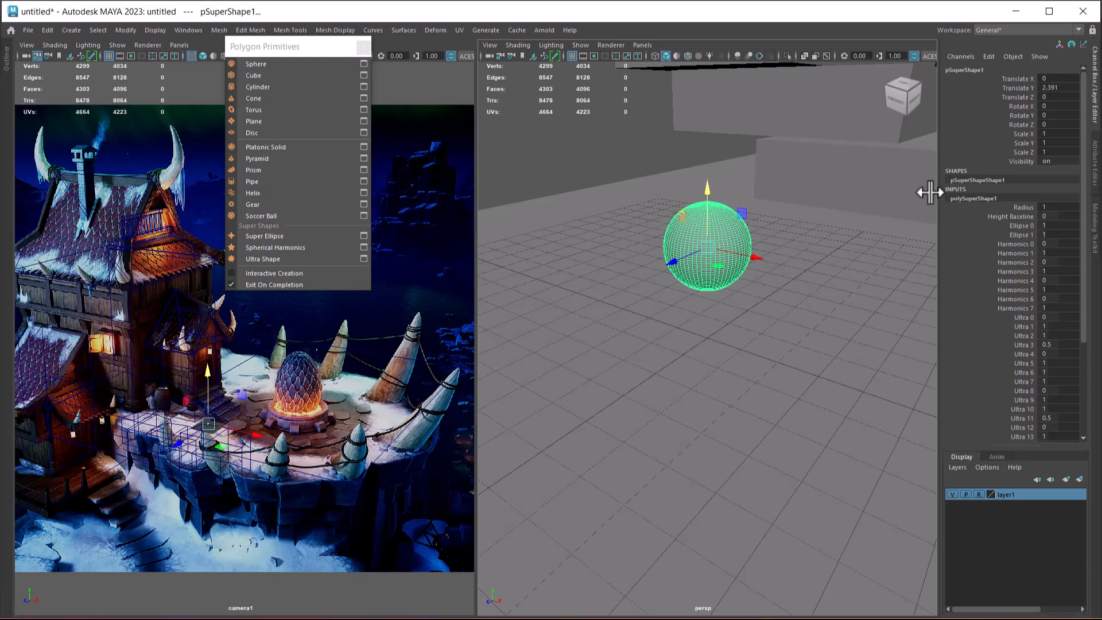
Set the super shape's Radius to 1.6 and its Height Baseline to -1.
{"action": "left_click", "coordinate": [1022, 207]}
{"action": "middle_click_drag", "start_coordinate": [811, 275], "coordinate": [807, 253]}
{"action": "left_click", "coordinate": [1017, 215]}
{"action": "scroll", "coordinate": [807, 253], "scroll_direction": "down", "scroll_amount": 1}
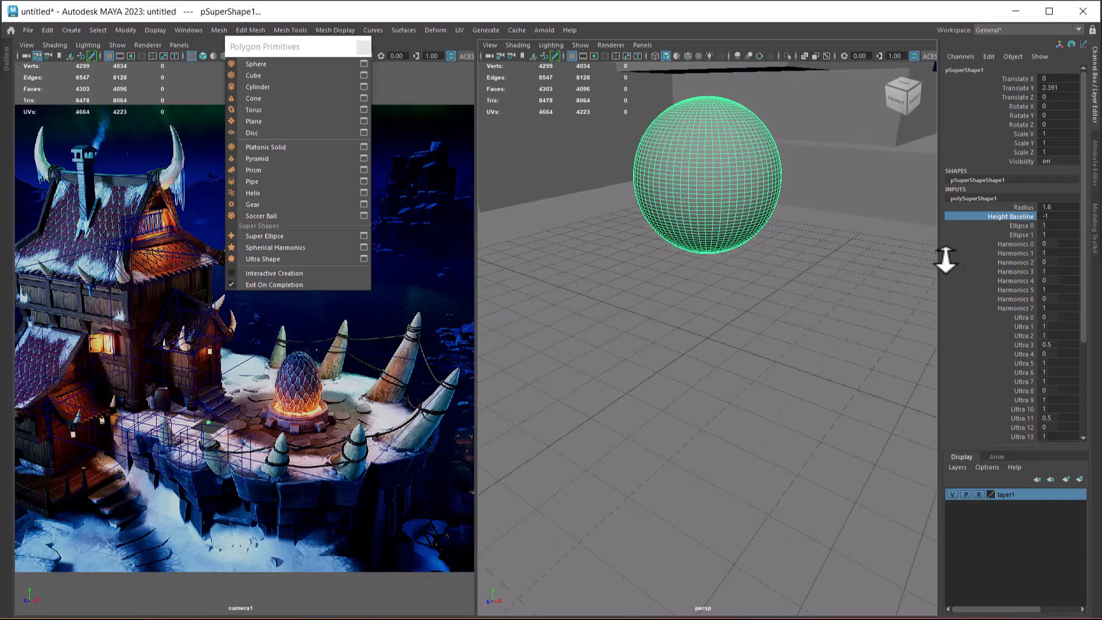
Set the super shape's Ellipse 0 and Ellipse 1 to 5 and its Harmonics 0 to 0.1.
{"action": "middle_click_drag", "start_coordinate": [824, 297], "coordinate": [703, 347]}
{"action": "left_click", "coordinate": [998, 235]}
{"action": "left_click", "coordinate": [1008, 244]}
{"action": "left_click_drag", "start_coordinate": [713, 346], "coordinate": [676, 281], "text": "alt"}
Set Harmonics 1 to 0, try Harmonics 2 at -18.2, and undo the Harmonics 2 change.
{"action": "left_click", "coordinate": [1011, 253]}
{"action": "middle_click_drag", "start_coordinate": [712, 316], "coordinate": [585, 323]}
{"action": "left_click", "coordinate": [1013, 262]}
{"action": "middle_click_drag", "start_coordinate": [816, 325], "coordinate": [713, 335]}
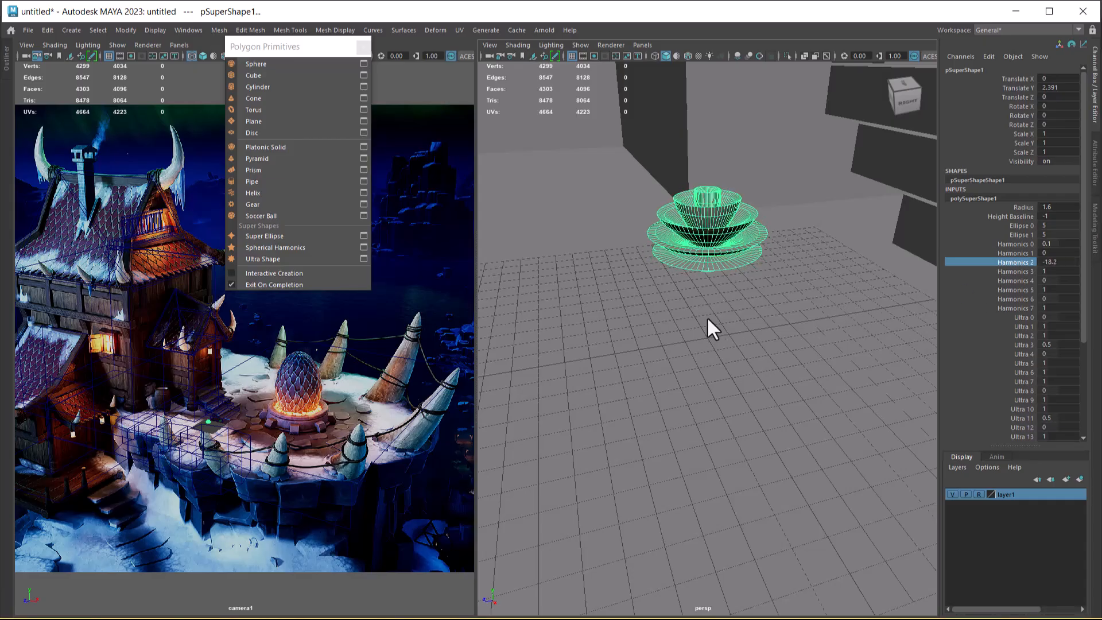
{"action": "key", "text": "ctrl+z"}
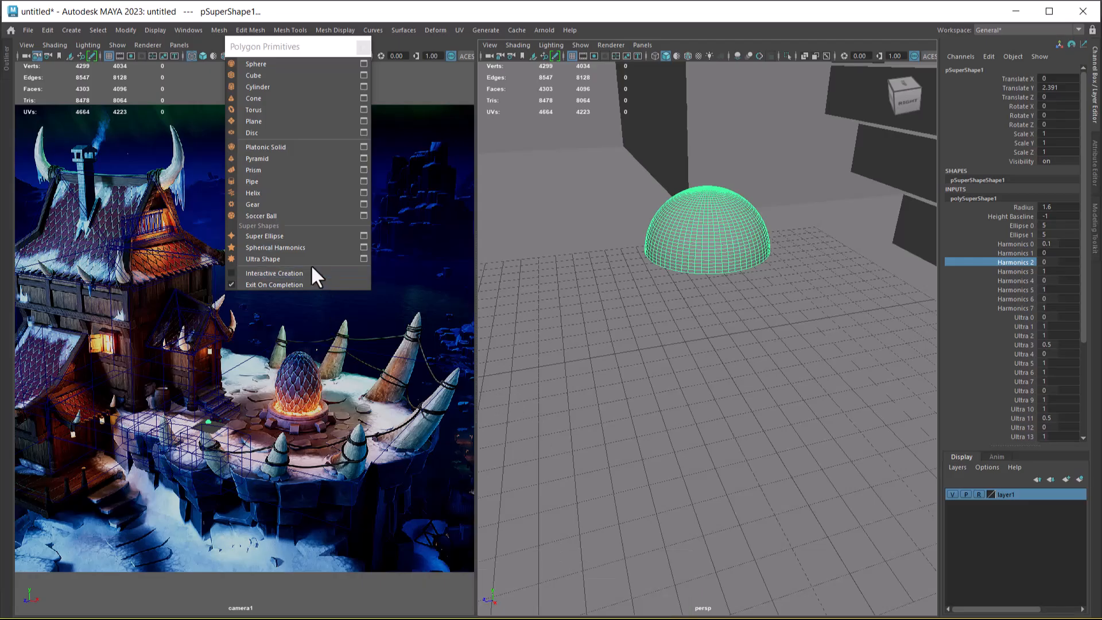
Create a super ellipse and an ultra shape, and shift the ultra shape about 3.65 units along X.
{"action": "left_click", "coordinate": [300, 235]}
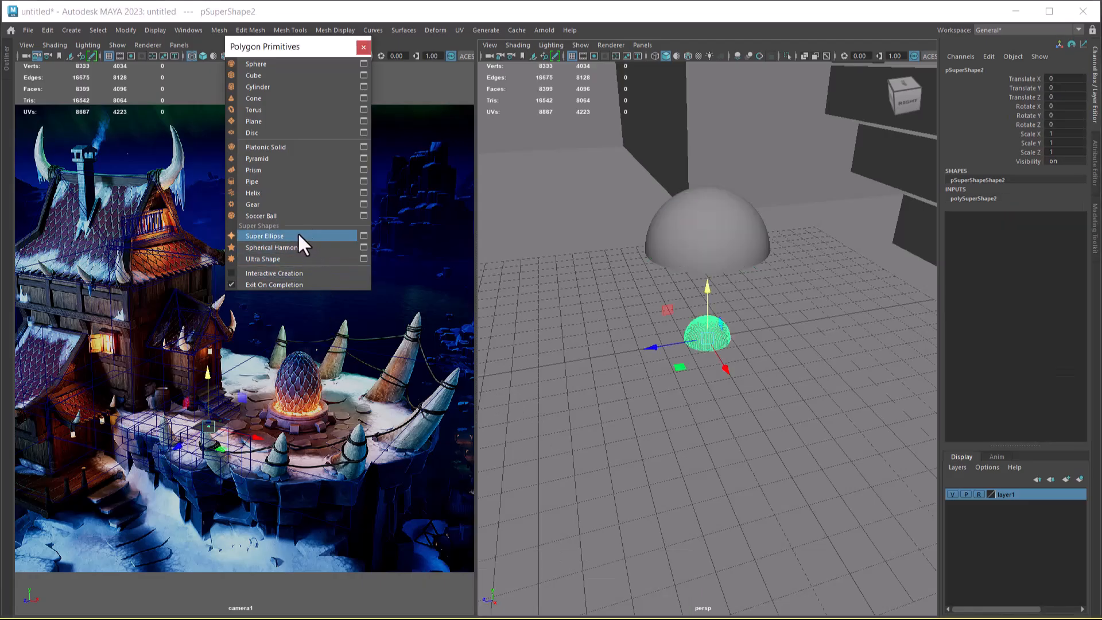
{"action": "left_click", "coordinate": [279, 259]}
{"action": "left_click_drag", "start_coordinate": [723, 368], "coordinate": [778, 426]}
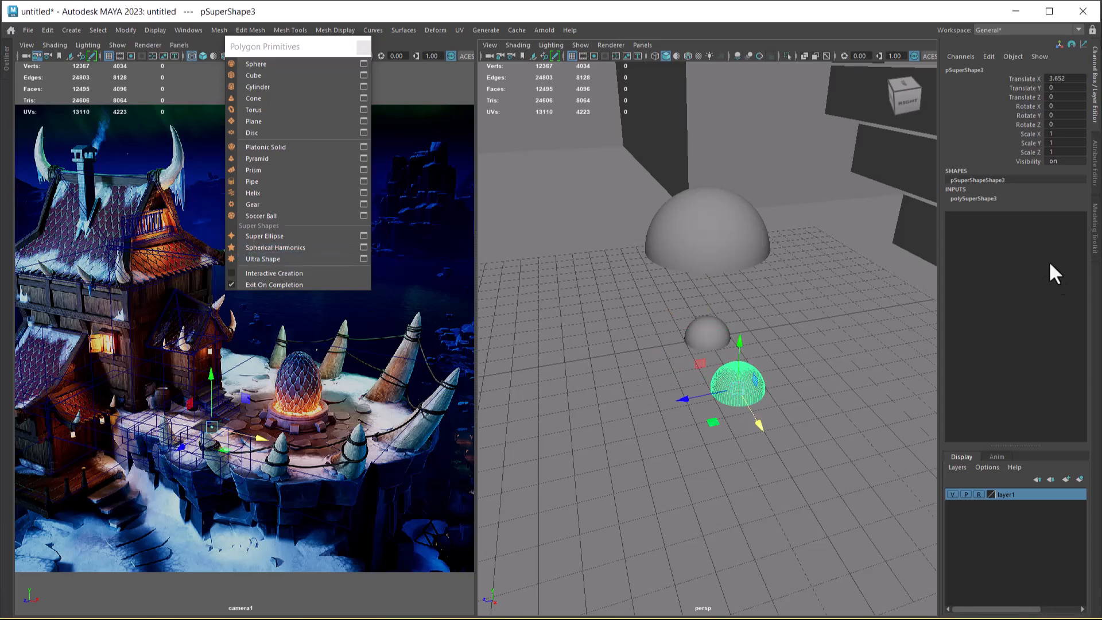
Set the ultra shape's Ultra 4 value to 16.2 and raise the shape about 2.36 units above the ground.
{"action": "left_click", "coordinate": [976, 199]}
{"action": "left_click", "coordinate": [1021, 353]}
{"action": "middle_click_drag", "start_coordinate": [790, 399], "coordinate": [833, 383]}
{"action": "left_click", "coordinate": [730, 367]}
{"action": "left_click_drag", "start_coordinate": [727, 360], "coordinate": [748, 319]}
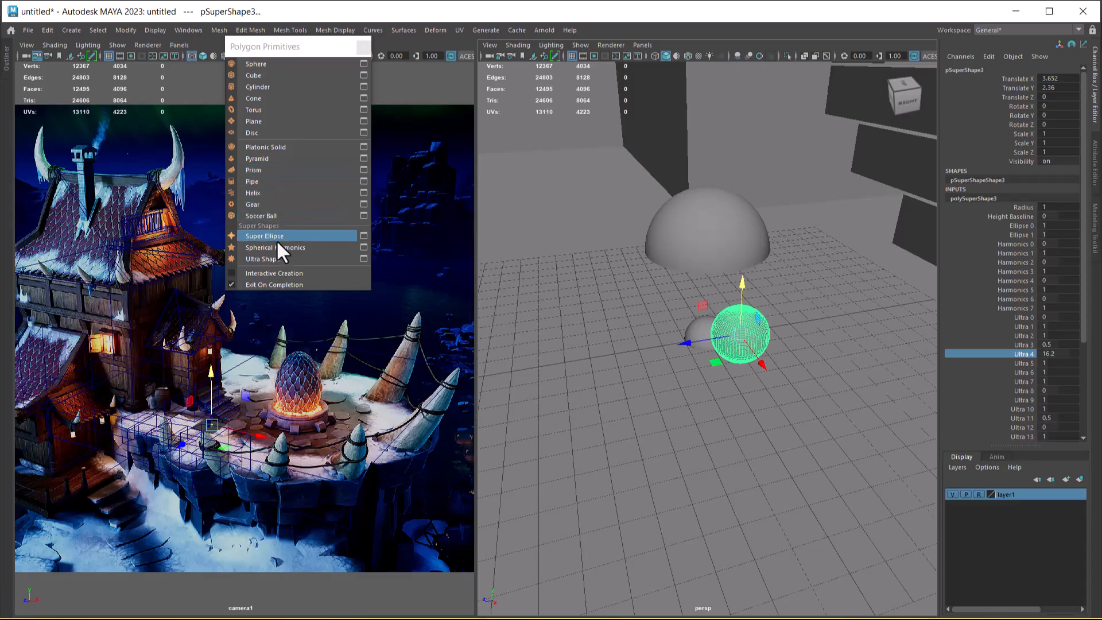
Raise the super ellipse about 2.53 units above the ground and set its Harmonics 2 to -5.2.
{"action": "left_click", "coordinate": [696, 327]}
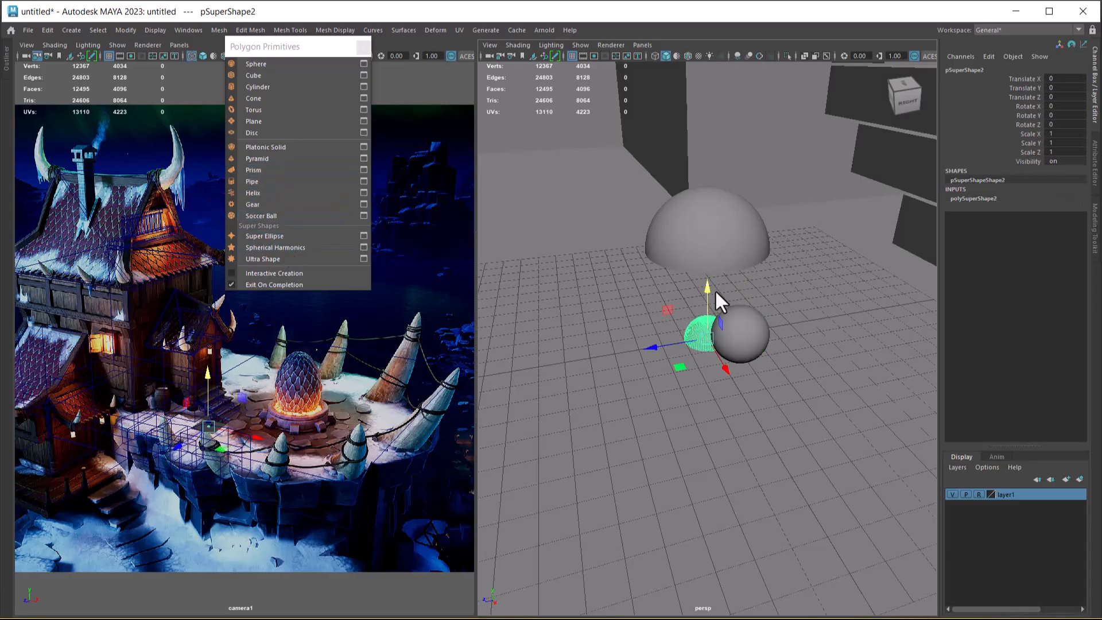
{"action": "left_click_drag", "start_coordinate": [715, 290], "coordinate": [718, 228]}
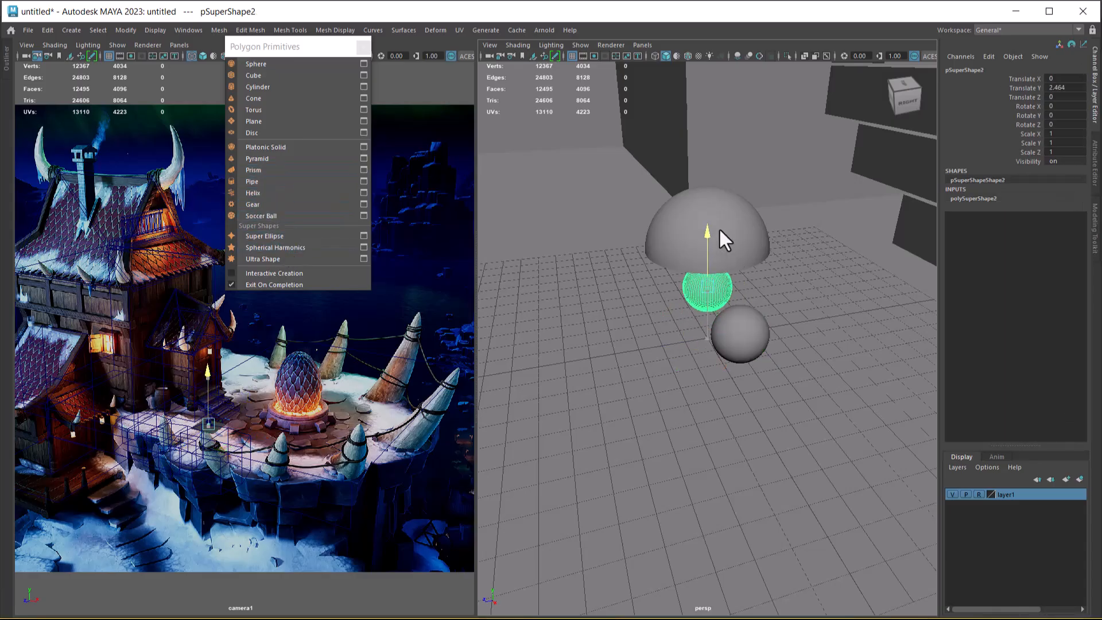
{"action": "left_click", "coordinate": [987, 197]}
{"action": "left_click", "coordinate": [1017, 262]}
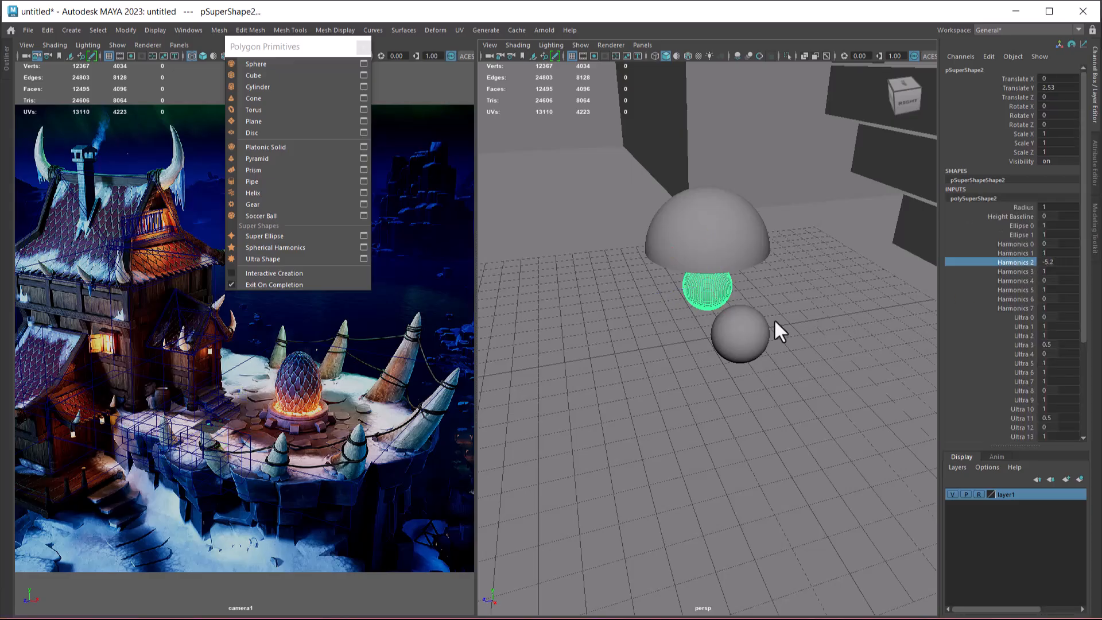
Set the super ellipse's Ellipse 1 to 0, Height Baseline to 1 and Ultra 5 to 0.
{"action": "left_click", "coordinate": [1016, 235]}
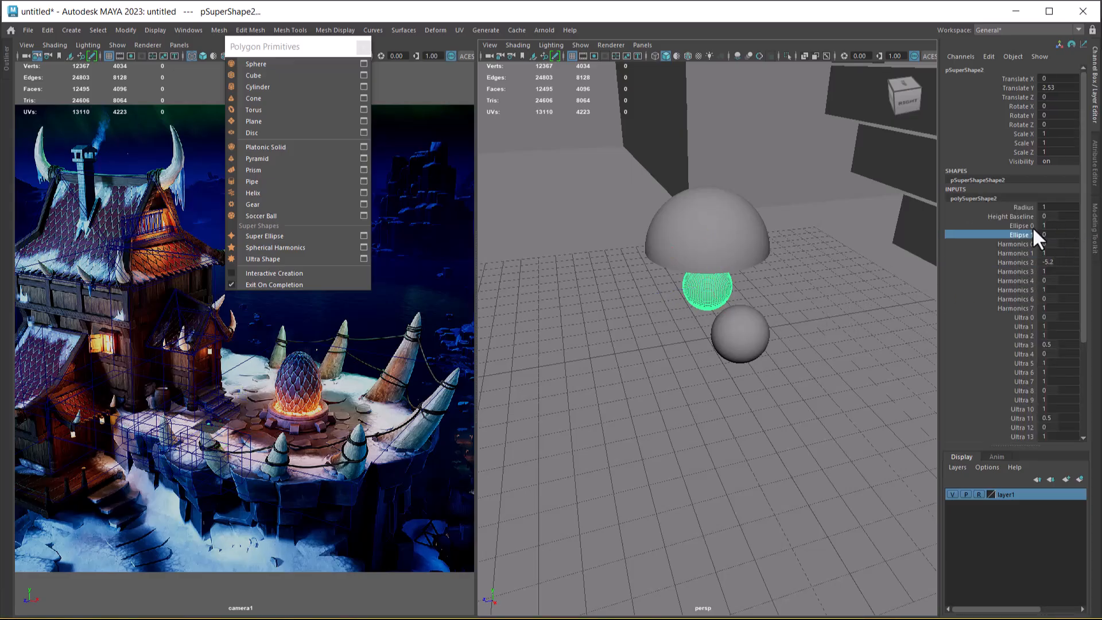
{"action": "left_click", "coordinate": [975, 216]}
{"action": "middle_click_drag", "start_coordinate": [895, 275], "coordinate": [806, 316]}
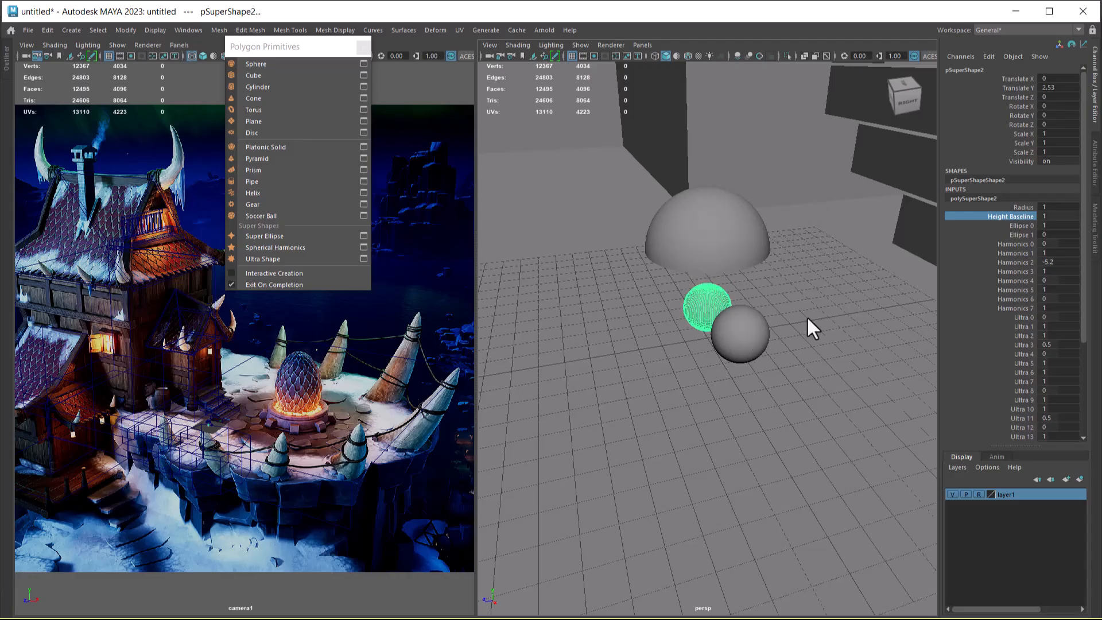
{"action": "left_click", "coordinate": [1001, 363]}
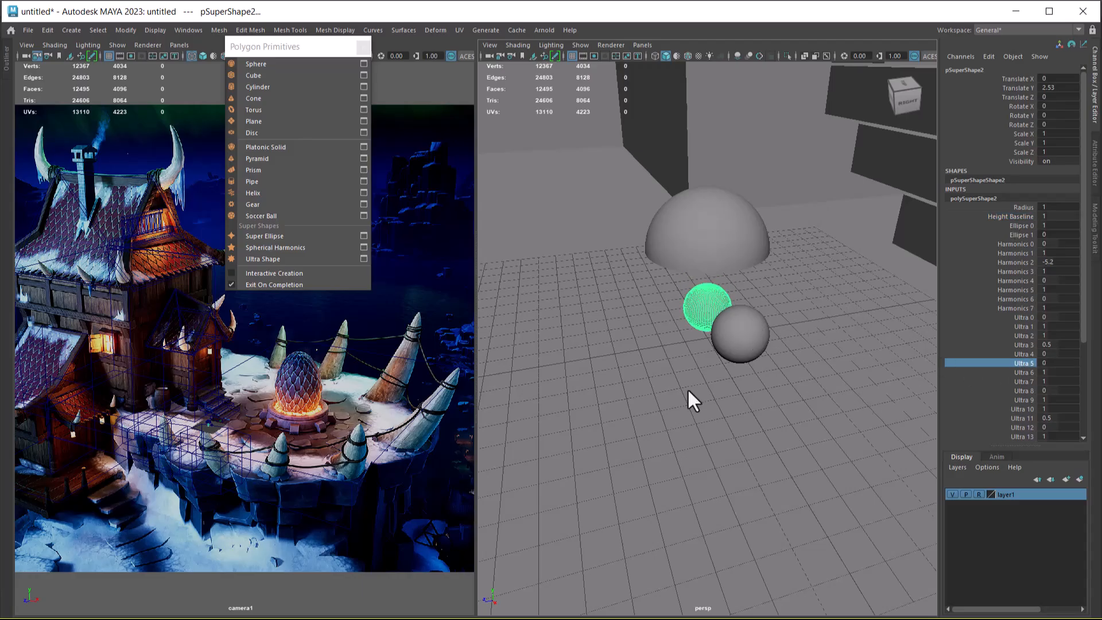
{"action": "left_click", "coordinate": [1014, 308]}
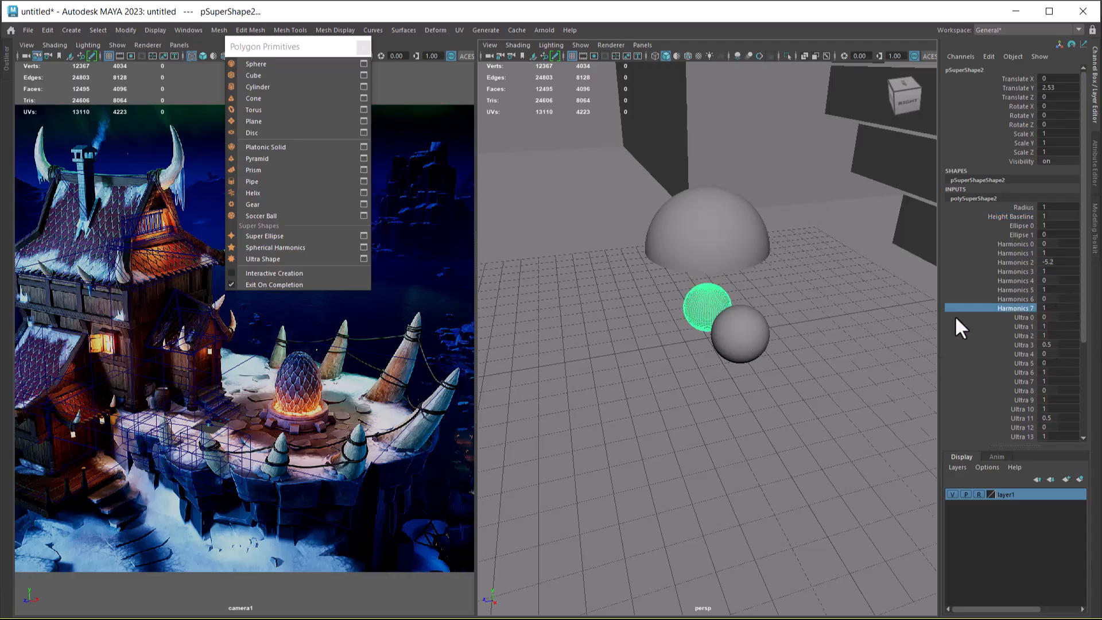
Select all three super shapes together and delete them.
{"action": "left_click", "coordinate": [740, 325]}
{"action": "left_click", "coordinate": [687, 311], "text": "shift"}
{"action": "left_click", "coordinate": [706, 206], "text": "shift"}
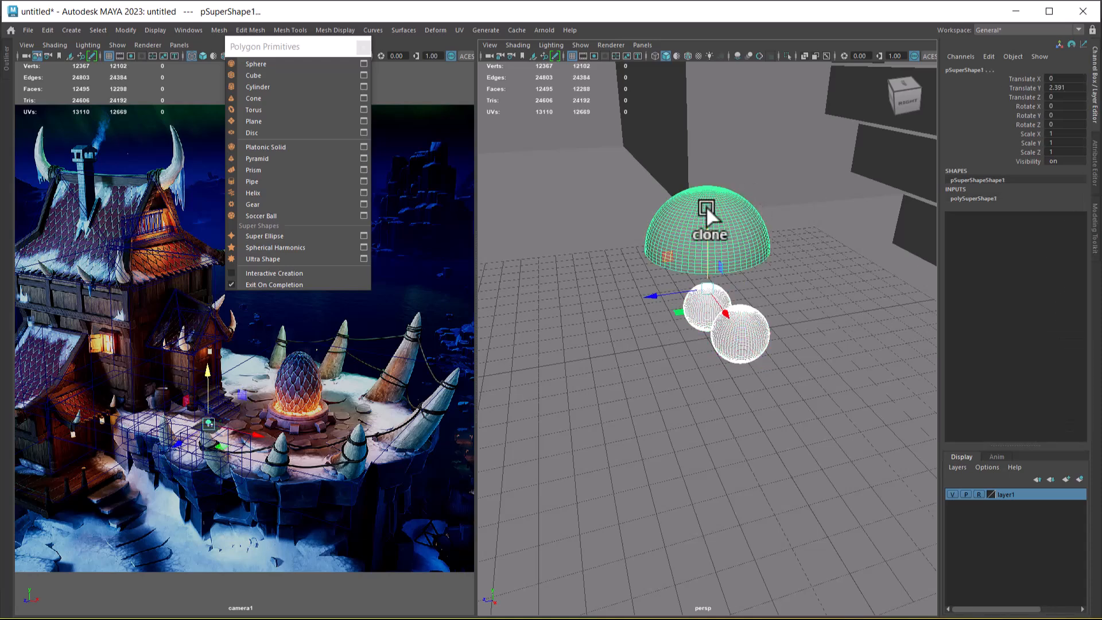
{"action": "key", "text": "Delete"}
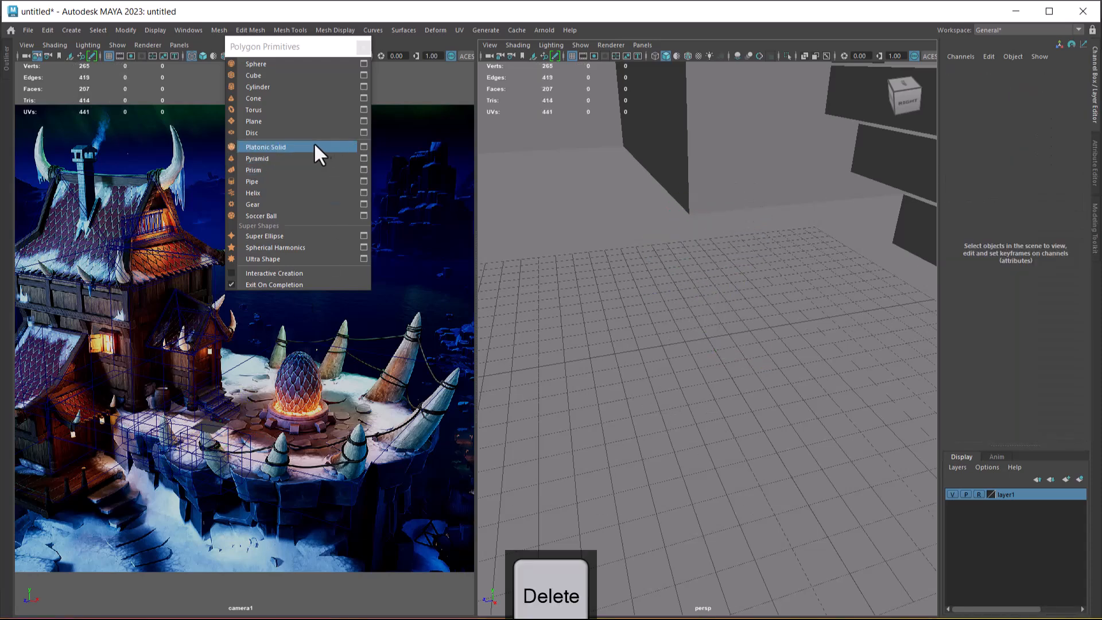
Create a polygon sphere and move it over the dragon egg in the camera view, about X 92.19 and Y 54.78.
{"action": "left_click", "coordinate": [278, 66]}
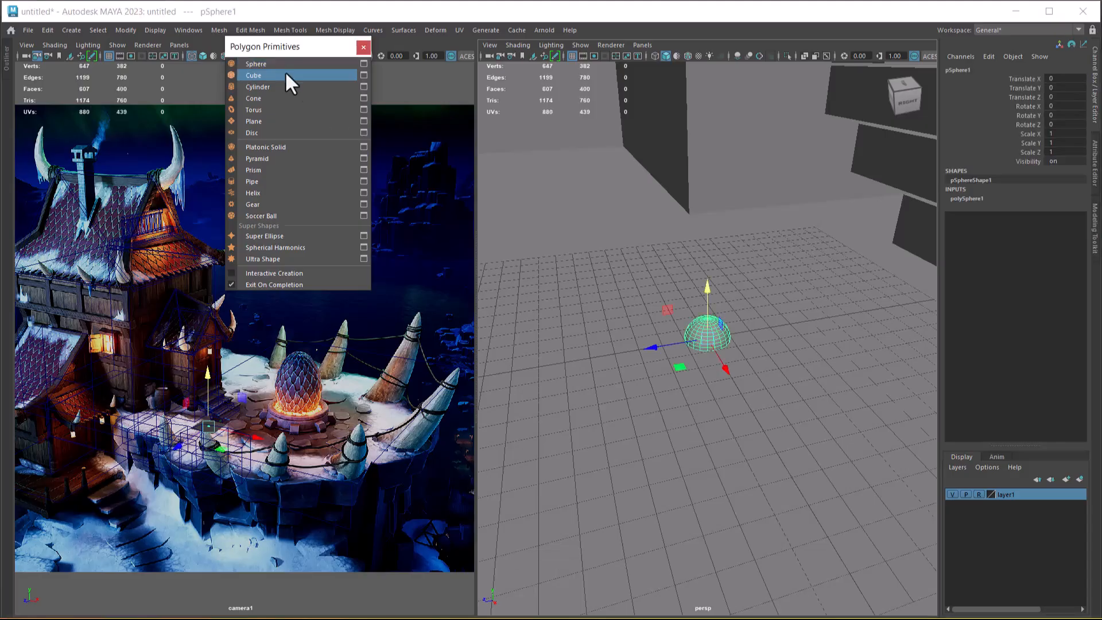
{"action": "left_click_drag", "start_coordinate": [260, 442], "coordinate": [315, 429]}
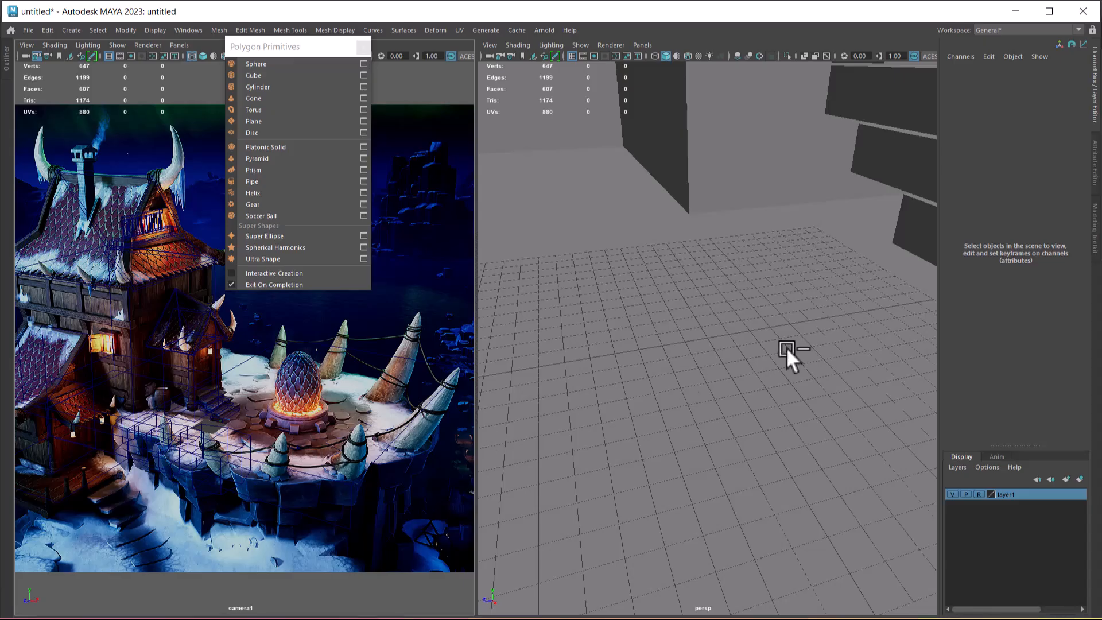
{"action": "key", "text": "ctrl+z"}
{"action": "key", "text": "ctrl+z"}
{"action": "key", "text": "ctrl+z"}
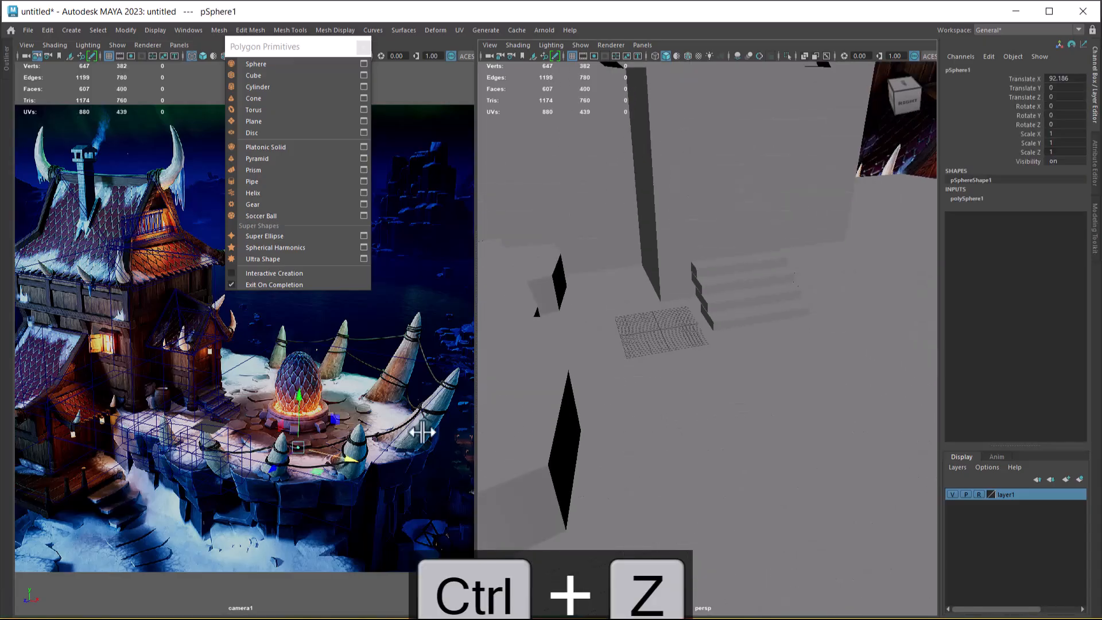
{"action": "left_click_drag", "start_coordinate": [302, 409], "coordinate": [292, 335]}
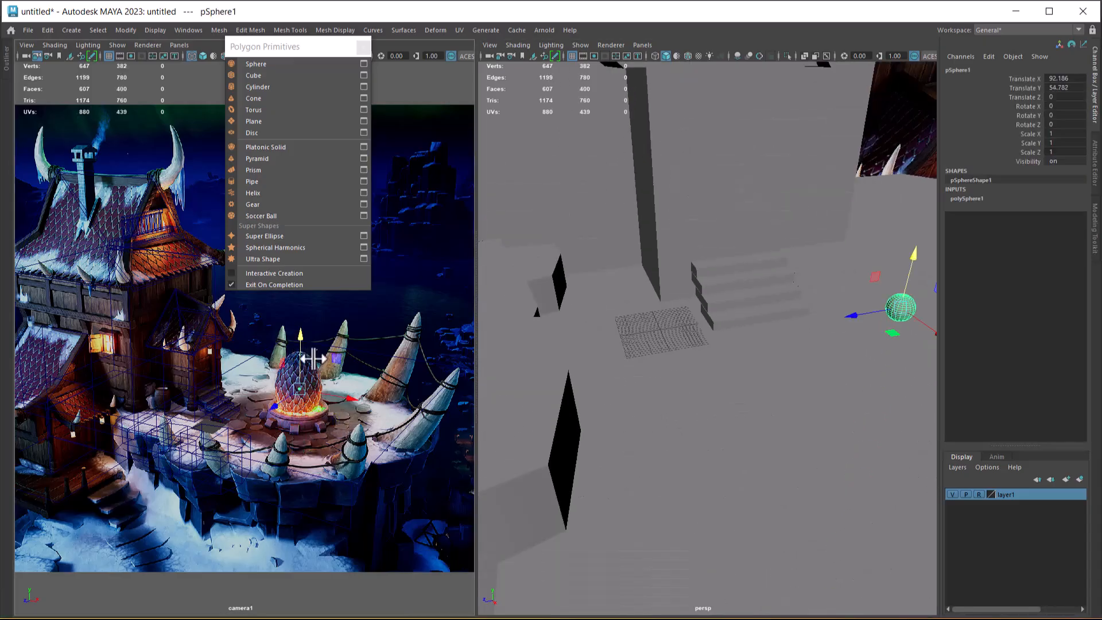
Scale the sphere uniformly to about 18.58 to approximate the dragon egg's size.
{"action": "key", "text": "r"}
{"action": "left_click_drag", "start_coordinate": [901, 313], "coordinate": [971, 238]}
{"action": "right_click_drag", "start_coordinate": [972, 239], "coordinate": [794, 329], "text": "alt"}
{"action": "middle_click_drag", "start_coordinate": [688, 278], "coordinate": [767, 310], "text": "alt"}
{"action": "left_click_drag", "start_coordinate": [735, 232], "coordinate": [853, 167]}
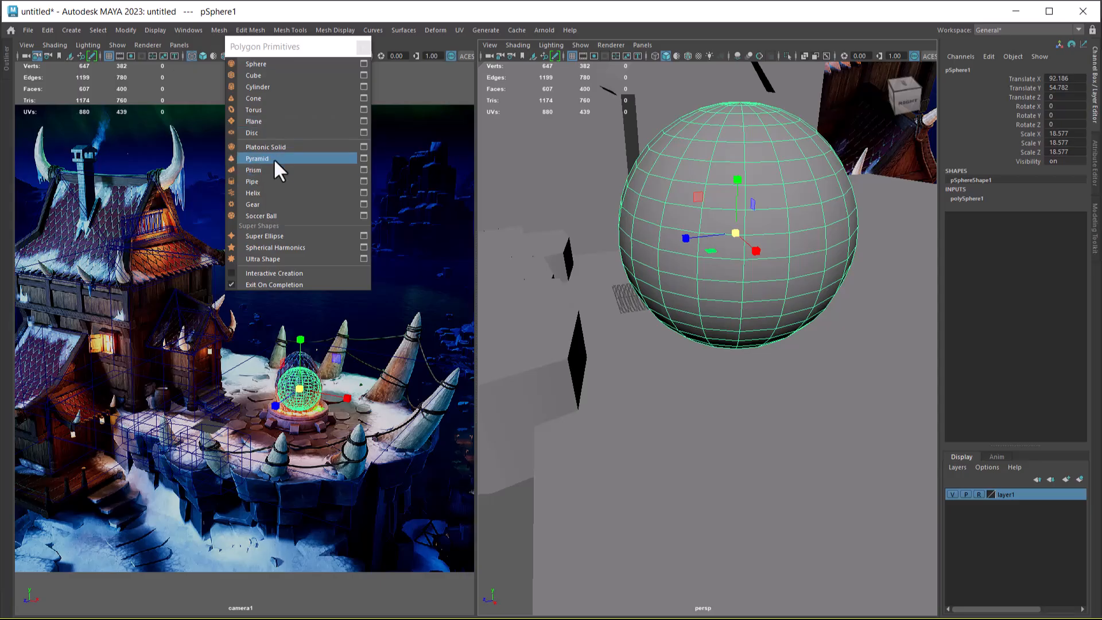
Create a pipe scaled uniformly to about 19.34 and move it under the egg, about X 65.59 and Z -49.17.
{"action": "left_click", "coordinate": [266, 176]}
{"action": "scroll", "coordinate": [722, 323], "scroll_direction": "down", "scroll_amount": 5}
{"action": "mouse_move", "coordinate": [722, 324]}
{"action": "left_mouse_down", "text": "alt"}
{"action": "mouse_move", "coordinate": [729, 316]}
{"action": "mouse_move", "coordinate": [710, 318]}
{"action": "mouse_move", "coordinate": [911, 381]}
{"action": "mouse_move", "coordinate": [838, 394]}
{"action": "mouse_move", "coordinate": [759, 384]}
{"action": "mouse_move", "coordinate": [706, 347]}
{"action": "mouse_move", "coordinate": [721, 339]}
{"action": "left_mouse_up", "text": "alt"}
{"action": "key", "text": "w"}
{"action": "left_click_drag", "start_coordinate": [798, 332], "coordinate": [773, 323]}
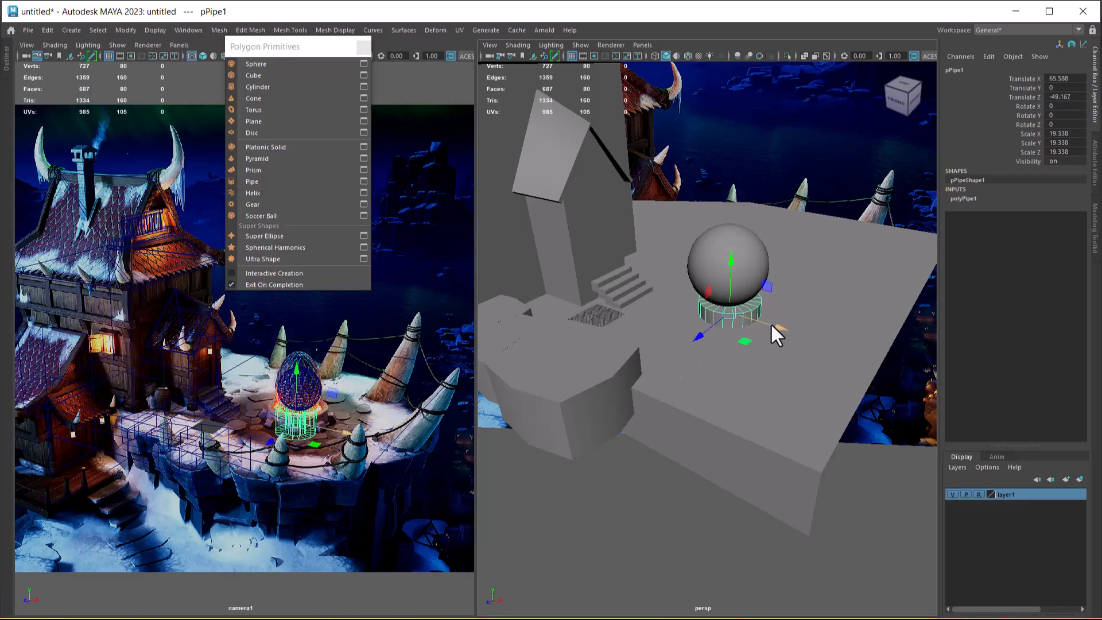
Hide the sphere beside the pipe and select the pipe again.
{"action": "key", "text": "f"}
{"action": "mouse_move", "coordinate": [715, 379]}
{"action": "left_mouse_down", "text": "alt"}
{"action": "mouse_move", "coordinate": [727, 387]}
{"action": "mouse_move", "coordinate": [704, 370]}
{"action": "left_mouse_up", "text": "alt"}
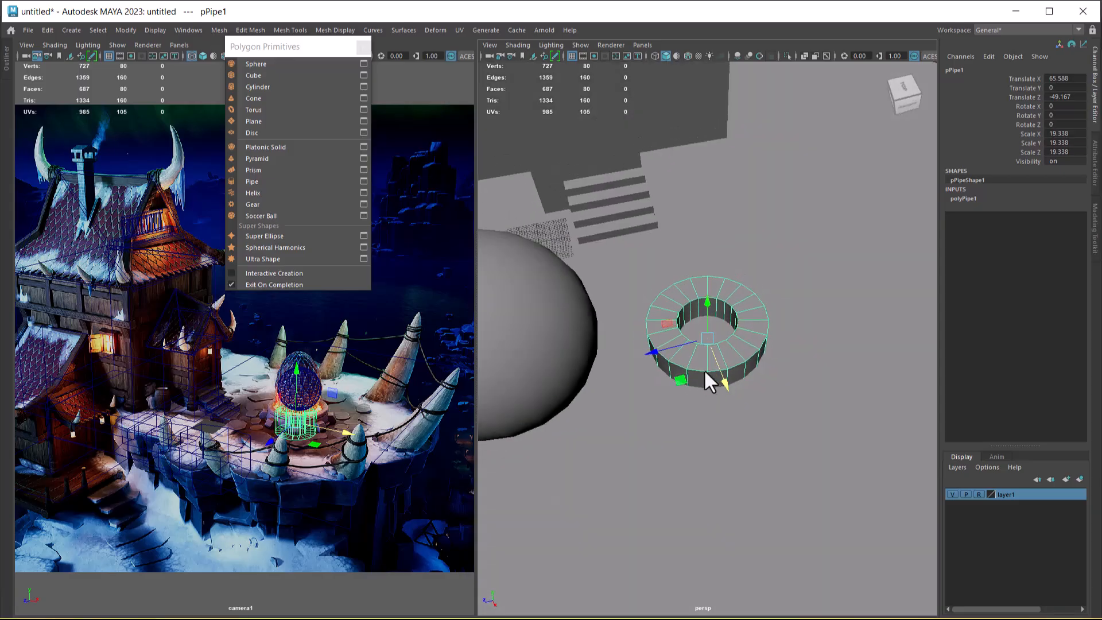
{"action": "left_click_drag", "start_coordinate": [679, 325], "coordinate": [706, 339], "text": "alt"}
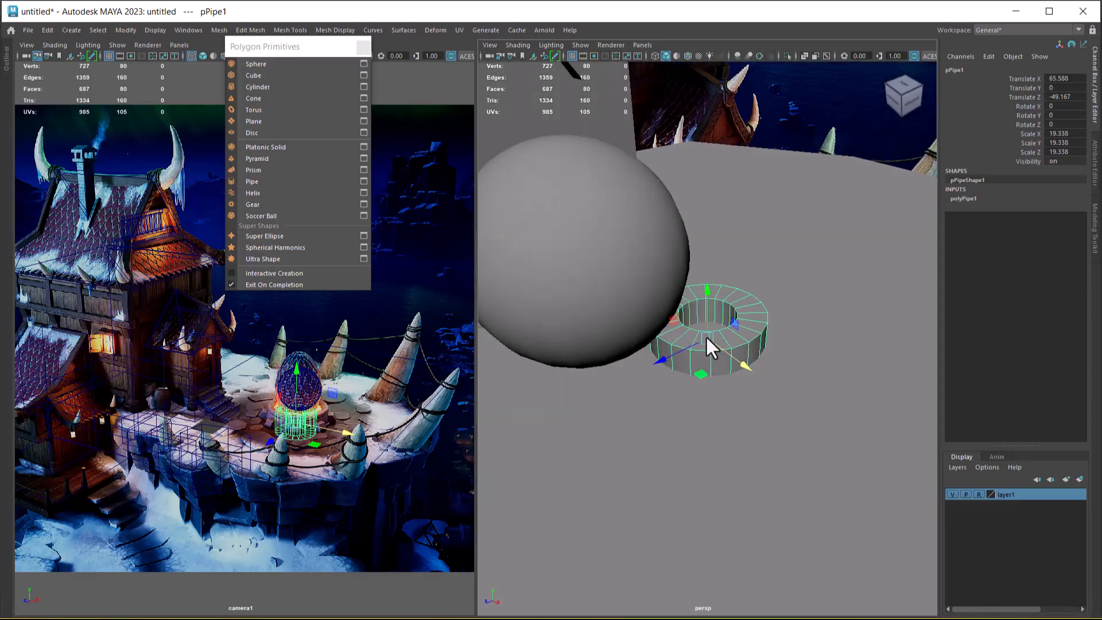
{"action": "left_click", "coordinate": [595, 272]}
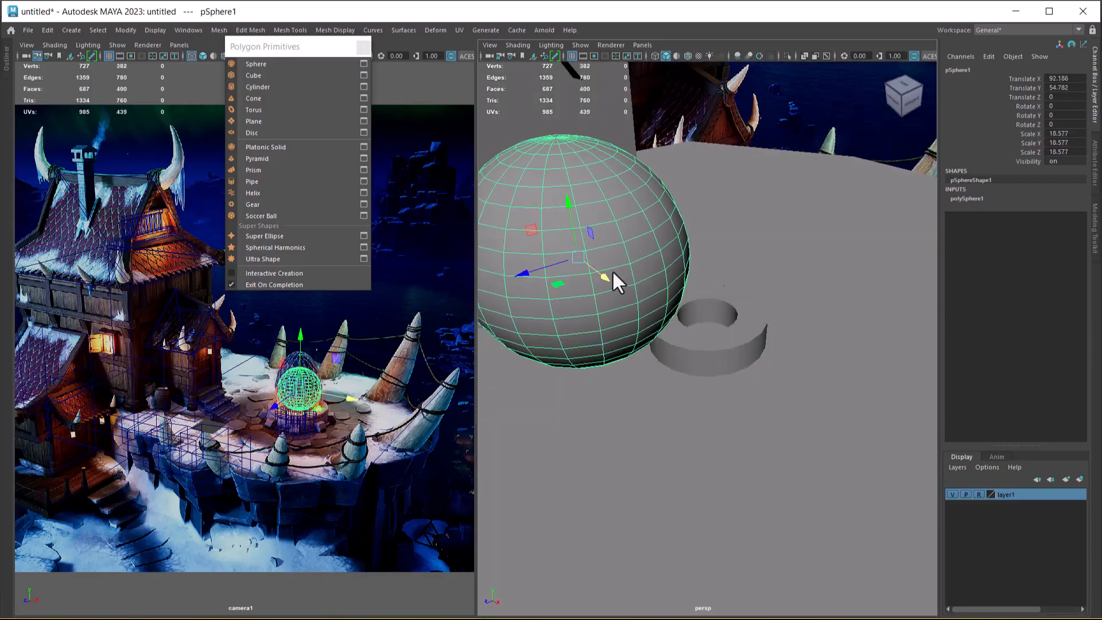
{"action": "key", "text": "Delete"}
{"action": "left_click", "coordinate": [689, 334]}
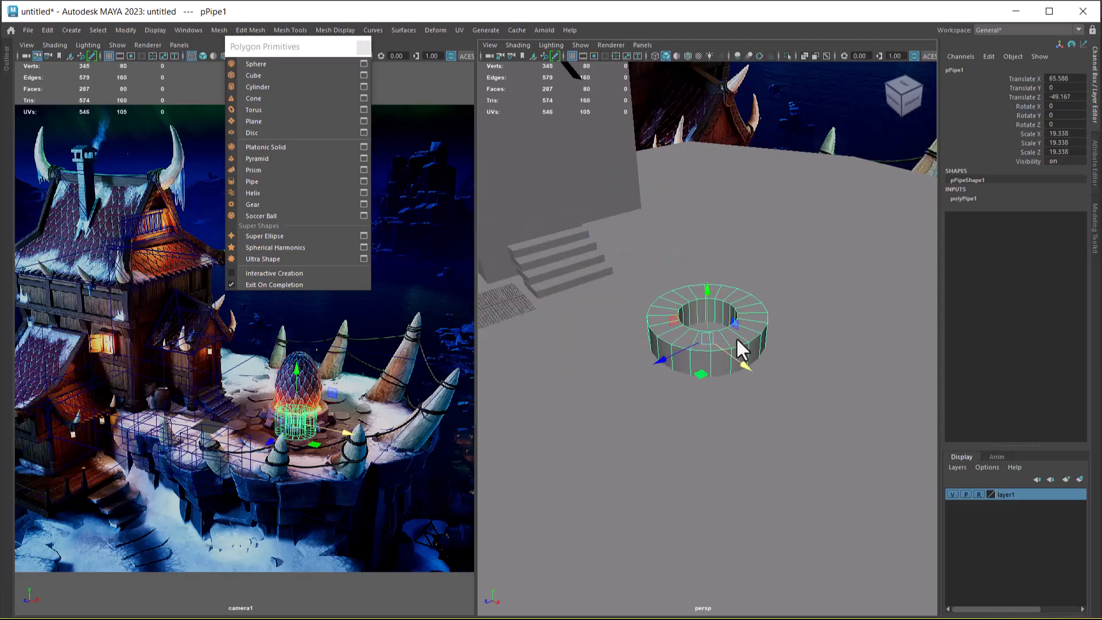
Set the pipe's Radius to 1.6 and its Height to 1.29 to match the egg's stone base.
{"action": "left_click", "coordinate": [959, 197]}
{"action": "left_click", "coordinate": [1027, 216]}
{"action": "middle_click_drag", "start_coordinate": [694, 354], "coordinate": [759, 349]}
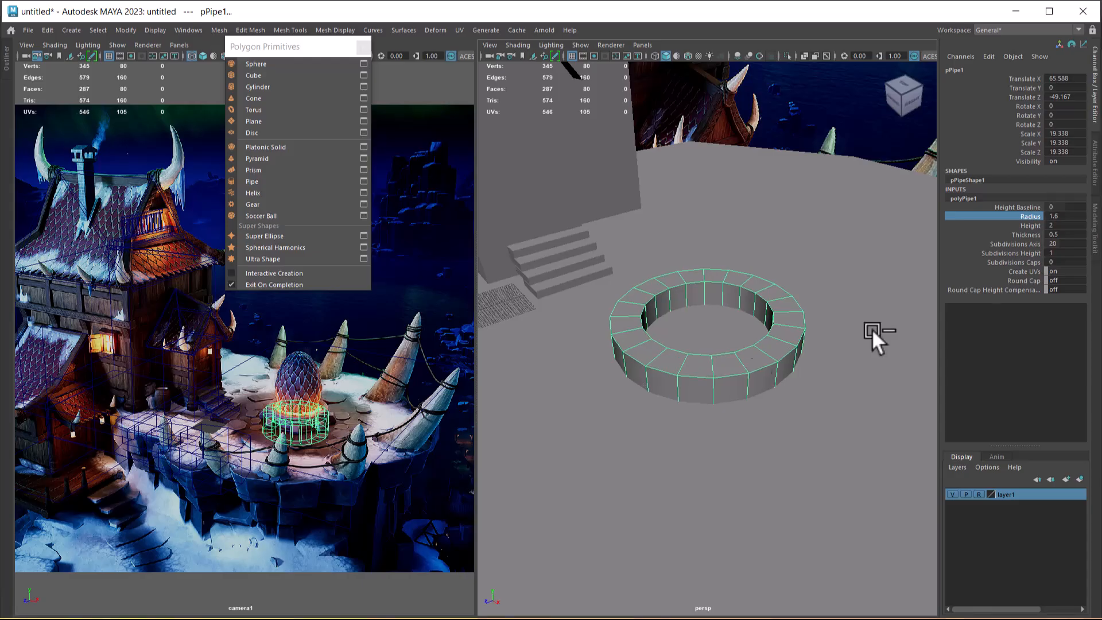
{"action": "middle_click_drag", "start_coordinate": [809, 308], "coordinate": [768, 319]}
{"action": "left_click_drag", "start_coordinate": [769, 319], "coordinate": [714, 385], "text": "alt"}
{"action": "right_click_drag", "start_coordinate": [715, 385], "coordinate": [832, 404], "text": "alt"}
Move the pipe onto the egg's base at about X 59.16 and Z -65.58, and show the hidden sphere again.
{"action": "key", "text": "w"}
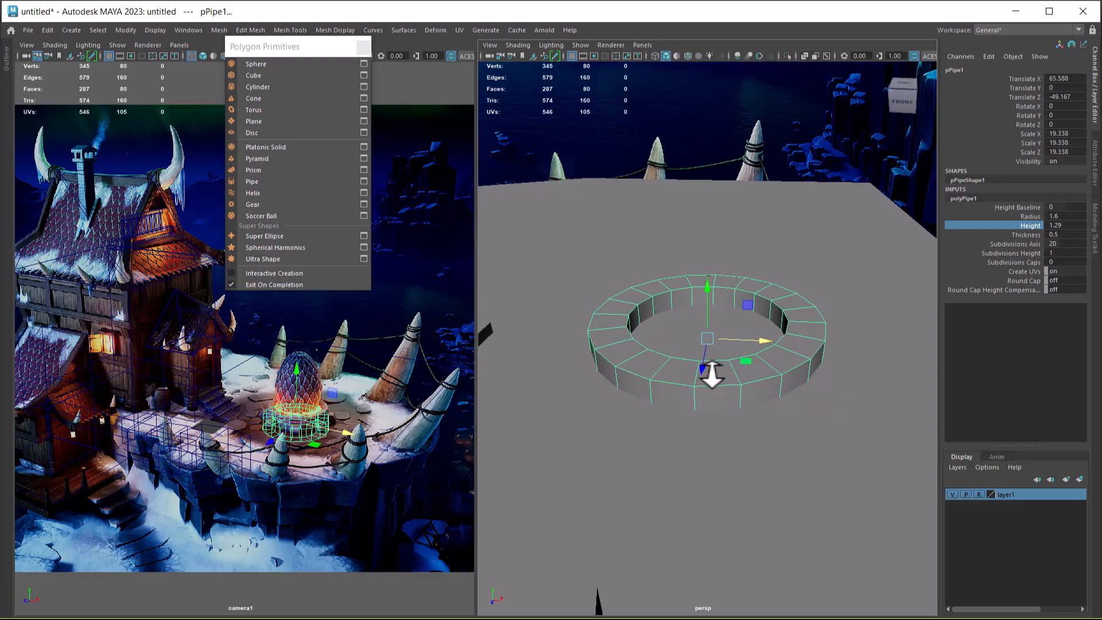
{"action": "left_click_drag", "start_coordinate": [701, 365], "coordinate": [686, 343]}
{"action": "left_click_drag", "start_coordinate": [732, 381], "coordinate": [703, 374], "text": "alt"}
{"action": "key", "text": "ctrl+shift+h"}
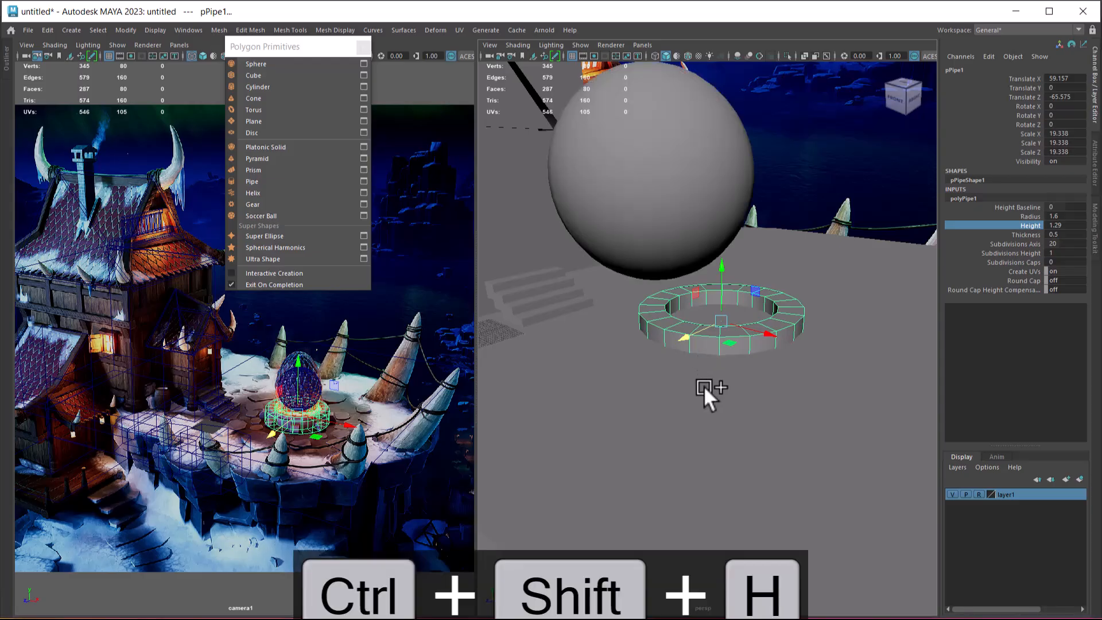
Centre the sphere in the pipe ring and lower it to about X 59.43, Y 15.98, Z -65.89.
{"action": "left_click", "coordinate": [692, 221]}
{"action": "left_click_drag", "start_coordinate": [710, 376], "coordinate": [720, 312], "text": "alt"}
{"action": "left_click_drag", "start_coordinate": [720, 313], "coordinate": [751, 263], "text": "alt"}
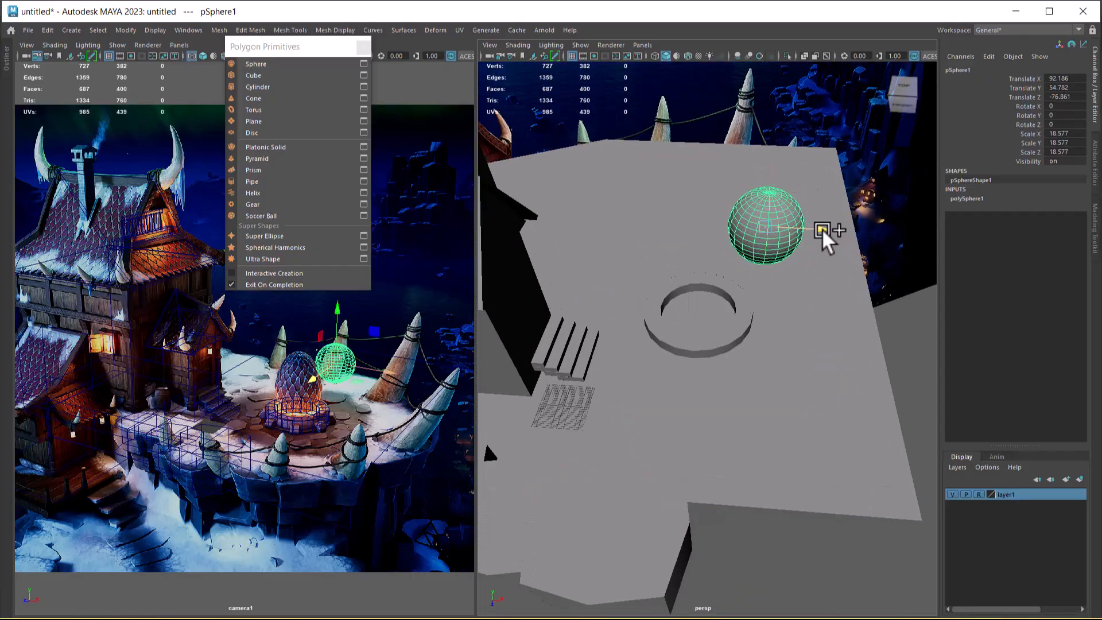
{"action": "left_click_drag", "start_coordinate": [821, 229], "coordinate": [758, 236]}
{"action": "left_click_drag", "start_coordinate": [697, 177], "coordinate": [699, 240]}
{"action": "mouse_move", "coordinate": [692, 282]}
{"action": "left_mouse_down", "text": "alt"}
{"action": "mouse_move", "coordinate": [730, 298]}
{"action": "mouse_move", "coordinate": [692, 299]}
{"action": "left_mouse_up", "text": "alt"}
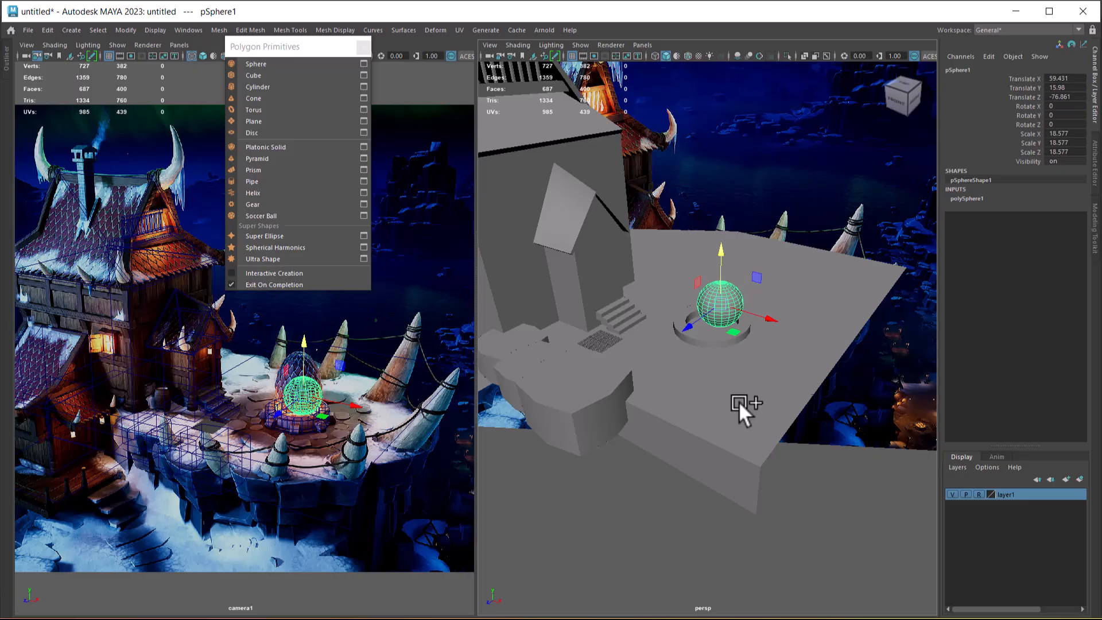
{"action": "mouse_move", "coordinate": [688, 345]}
{"action": "left_mouse_down", "text": "alt"}
{"action": "mouse_move", "coordinate": [676, 343]}
{"action": "mouse_move", "coordinate": [750, 384]}
{"action": "mouse_move", "coordinate": [737, 346]}
{"action": "mouse_move", "coordinate": [689, 342]}
{"action": "left_mouse_up", "text": "alt"}
{"action": "left_click_drag", "start_coordinate": [704, 290], "coordinate": [683, 296]}
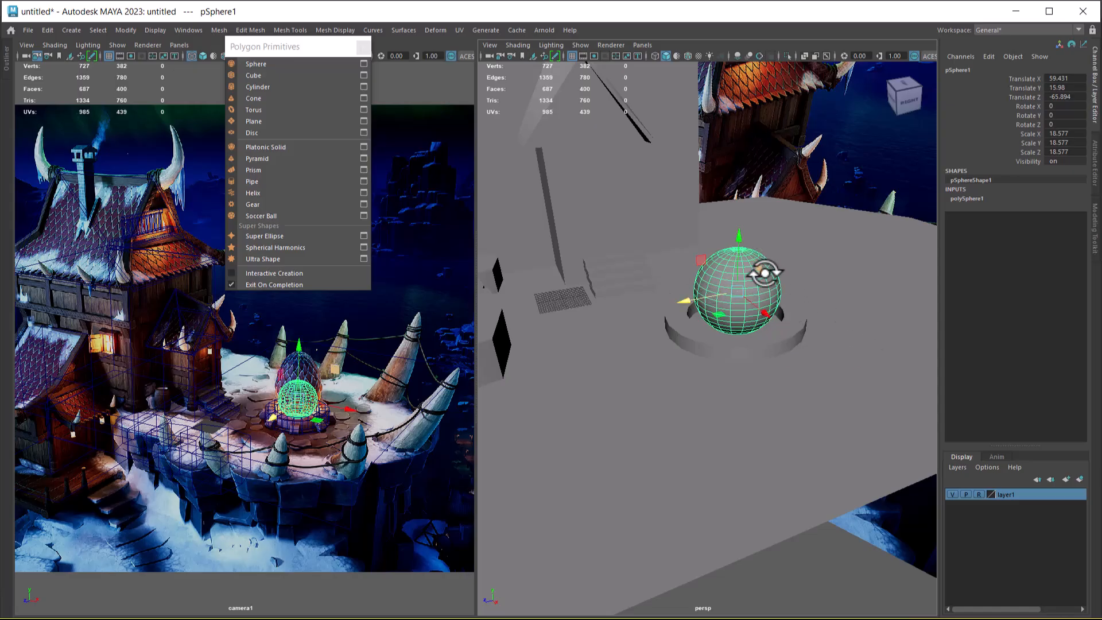
Stretch the sphere into an egg scaled about 22.6 by 31.68 by 22.6 and raise it to about Y 30.13.
{"action": "key", "text": "r"}
{"action": "mouse_move", "coordinate": [737, 238]}
{"action": "left_mouse_down"}
{"action": "mouse_move", "coordinate": [729, 232]}
{"action": "mouse_move", "coordinate": [733, 241]}
{"action": "left_mouse_up"}
{"action": "left_click_drag", "start_coordinate": [737, 295], "coordinate": [759, 310]}
{"action": "left_click_drag", "start_coordinate": [742, 243], "coordinate": [745, 206]}
{"action": "key", "text": "r"}
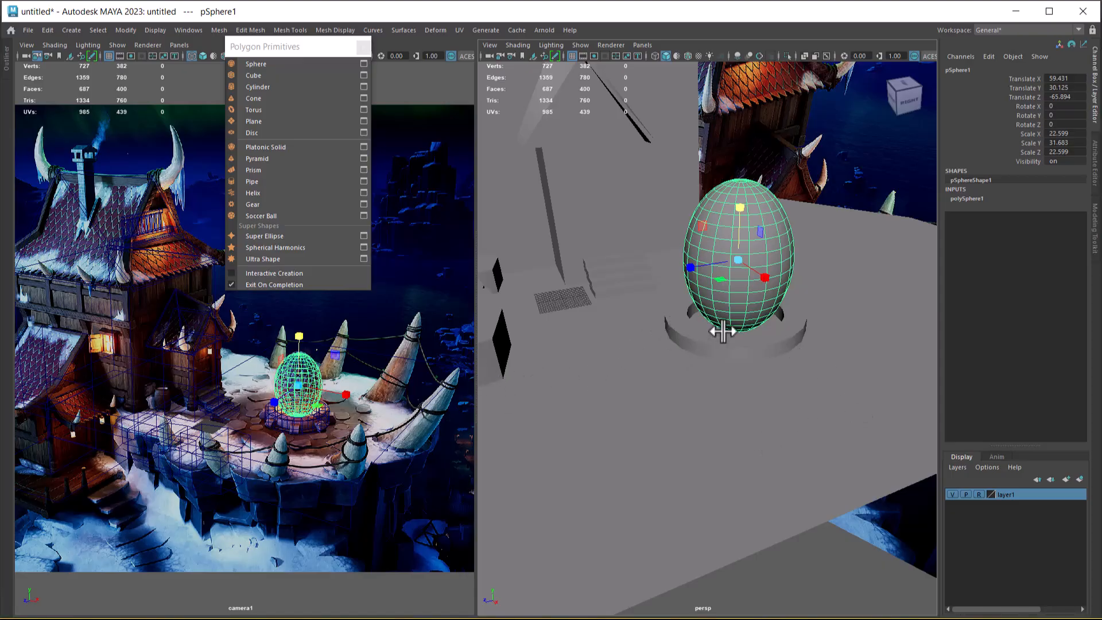
Reduce the Radius of the egg's pipe base to 1.25 so that it fits closer around the egg.
{"action": "left_click", "coordinate": [730, 349]}
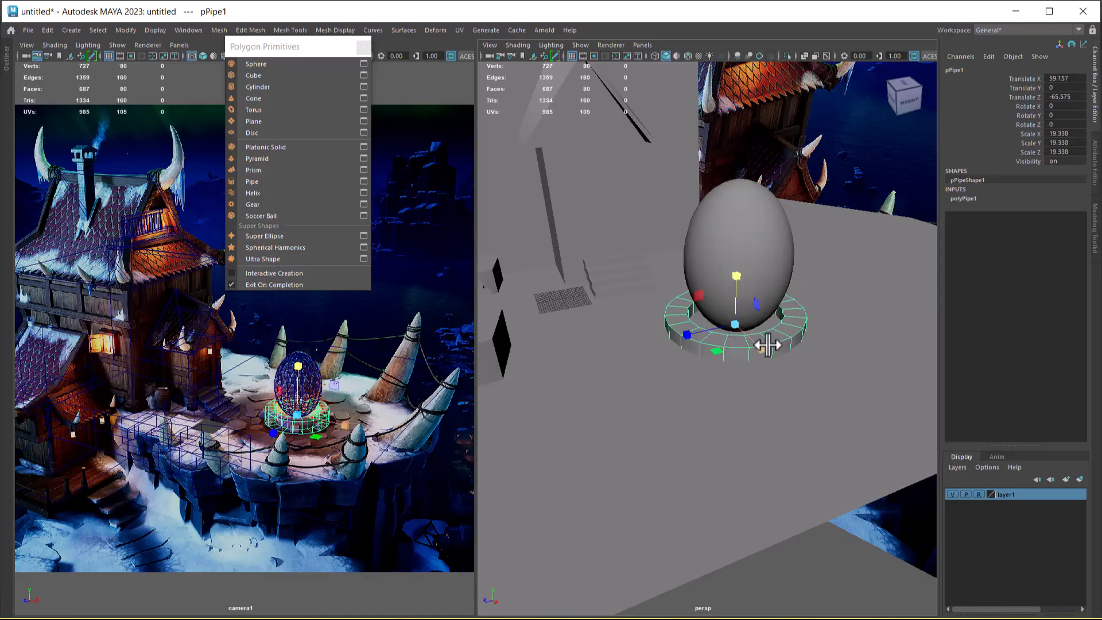
{"action": "left_click", "coordinate": [958, 197]}
{"action": "left_click", "coordinate": [1023, 217]}
{"action": "middle_click_drag", "start_coordinate": [829, 294], "coordinate": [813, 295]}
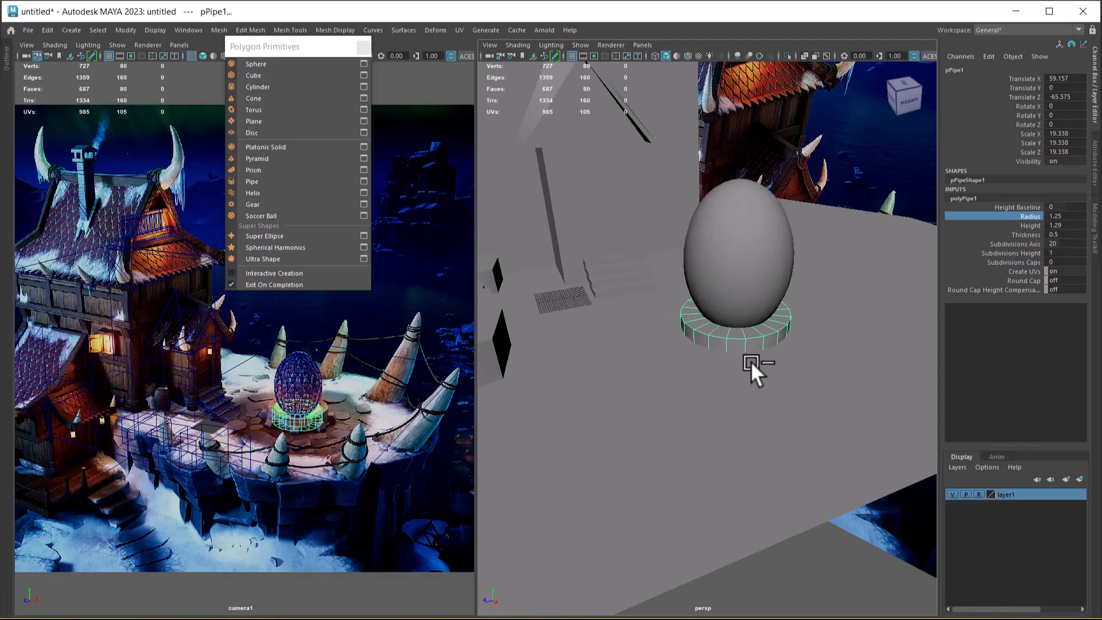
{"action": "scroll", "coordinate": [741, 296], "scroll_direction": "down", "scroll_amount": 10}
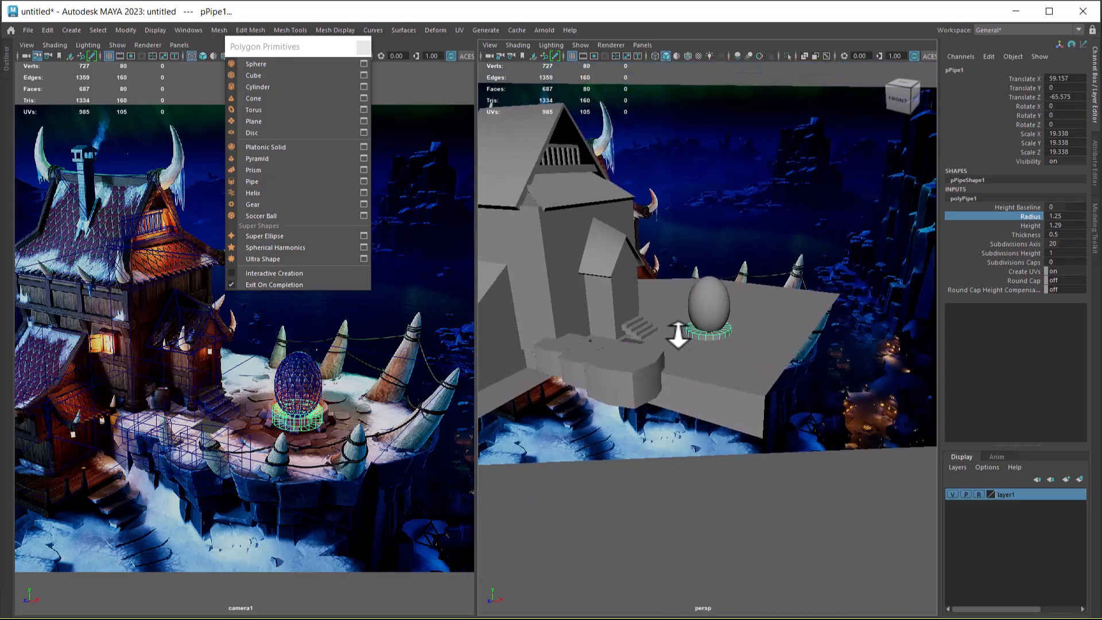
{"action": "left_click_drag", "start_coordinate": [818, 382], "coordinate": [797, 374], "text": "alt"}
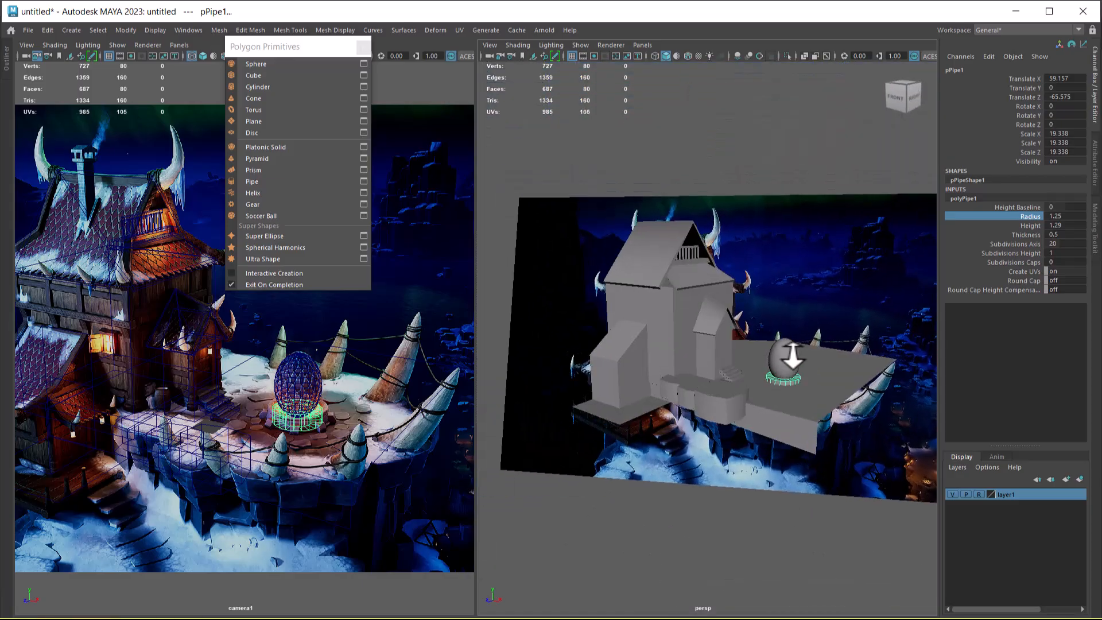
{"action": "right_click_drag", "start_coordinate": [789, 446], "coordinate": [761, 402], "text": "alt"}
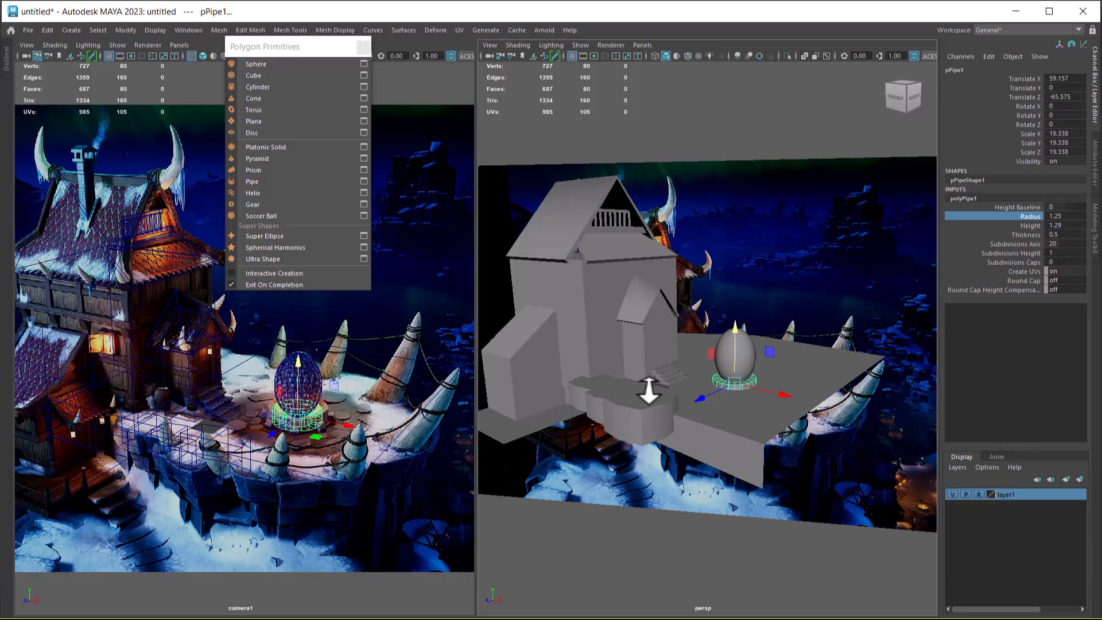
Switch to File Explorer and go from the sourceimages folder up to the Dragon's Rise folder.
{"action": "key", "text": "super"}
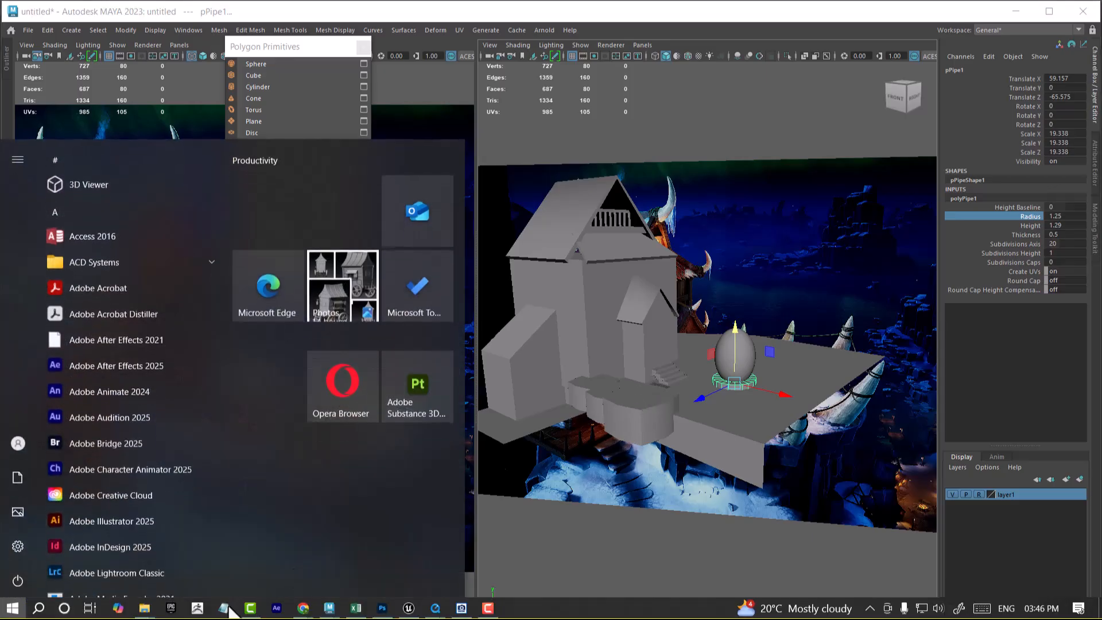
{"action": "mouse_move", "coordinate": [144, 607]}
{"action": "mouse_move", "coordinate": [195, 555]}
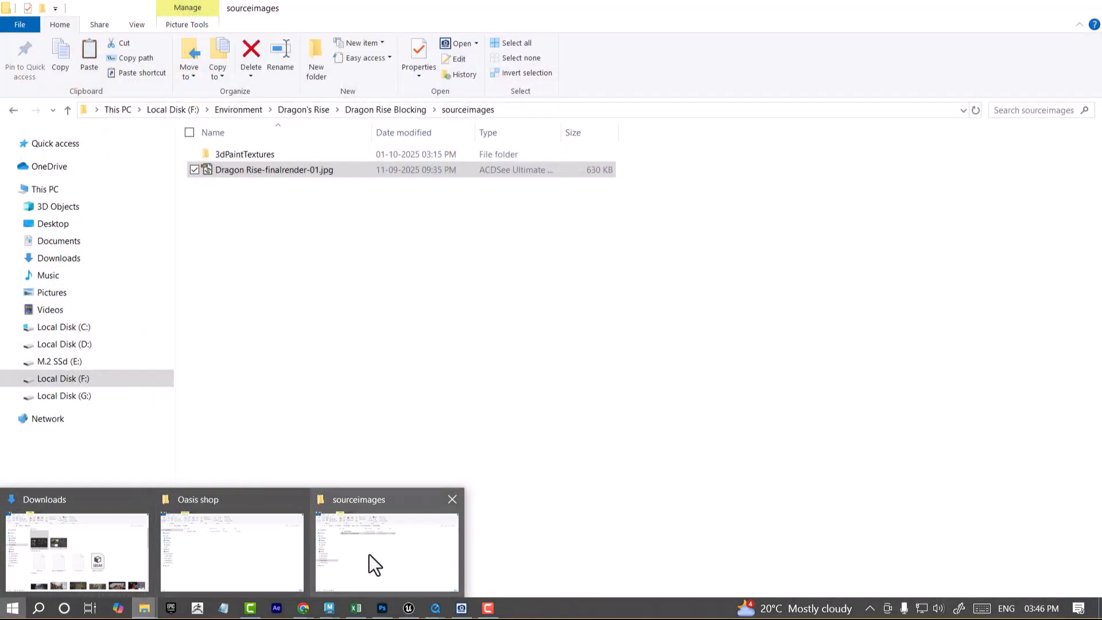
{"action": "left_click", "coordinate": [369, 553]}
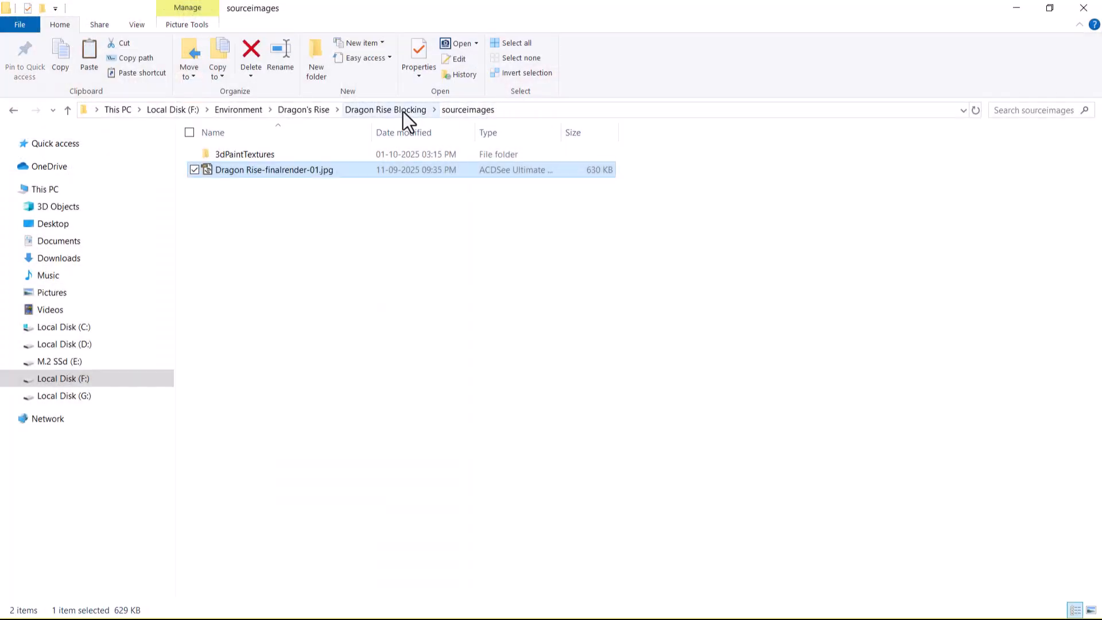
{"action": "left_click", "coordinate": [402, 111]}
{"action": "left_click", "coordinate": [311, 109]}
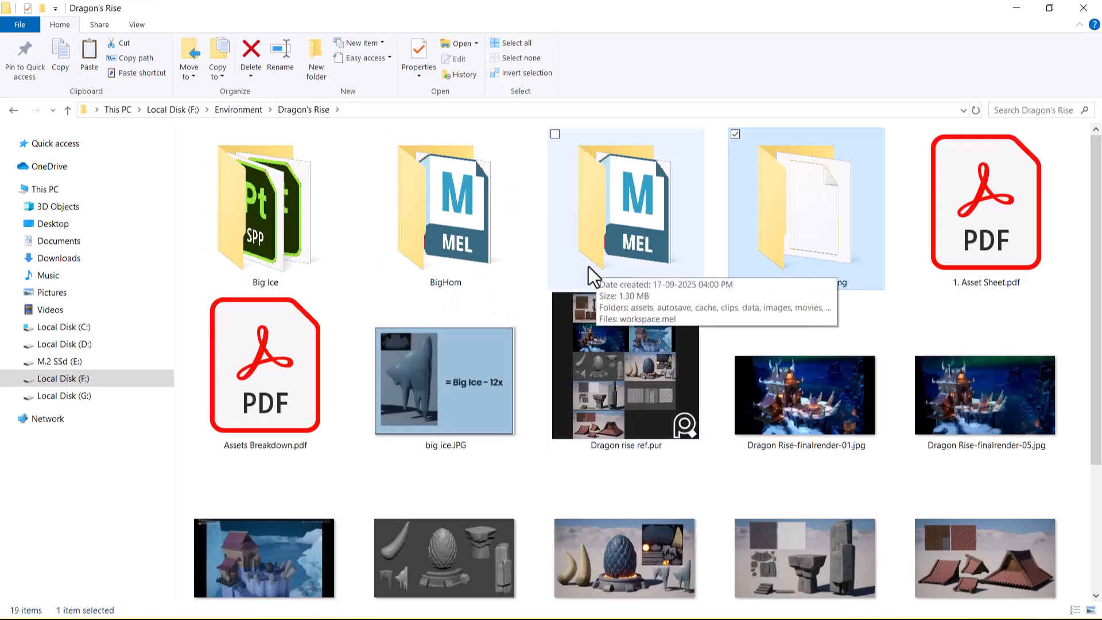
Open the StoUnreal folder inside BigHorn's scenes folder and copy its path.
{"action": "double_click", "coordinate": [485, 248]}
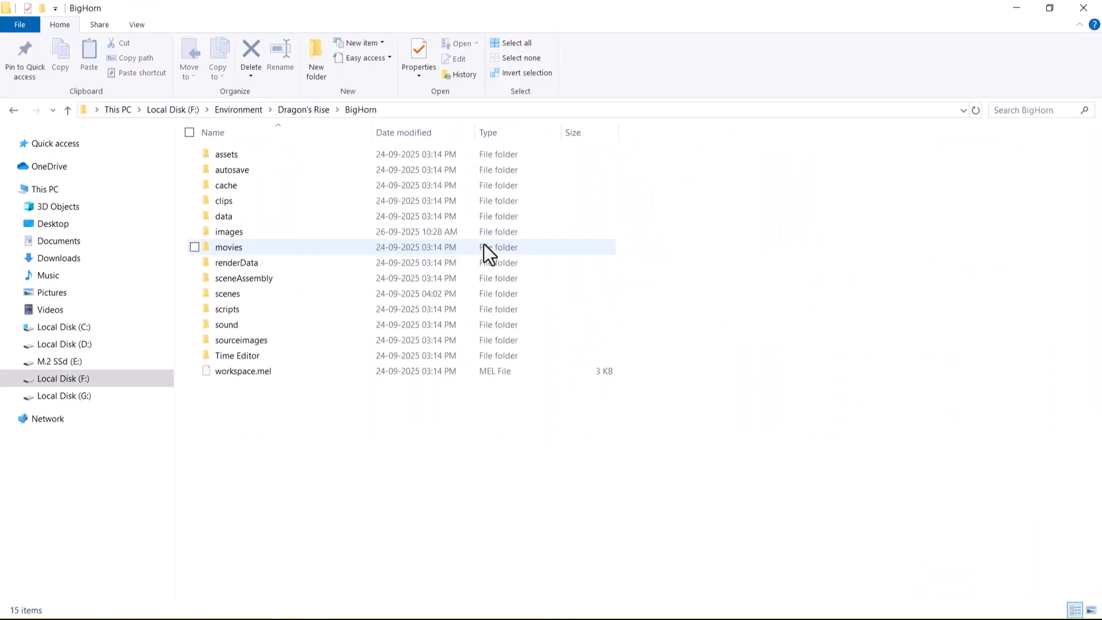
{"action": "double_click", "coordinate": [252, 339]}
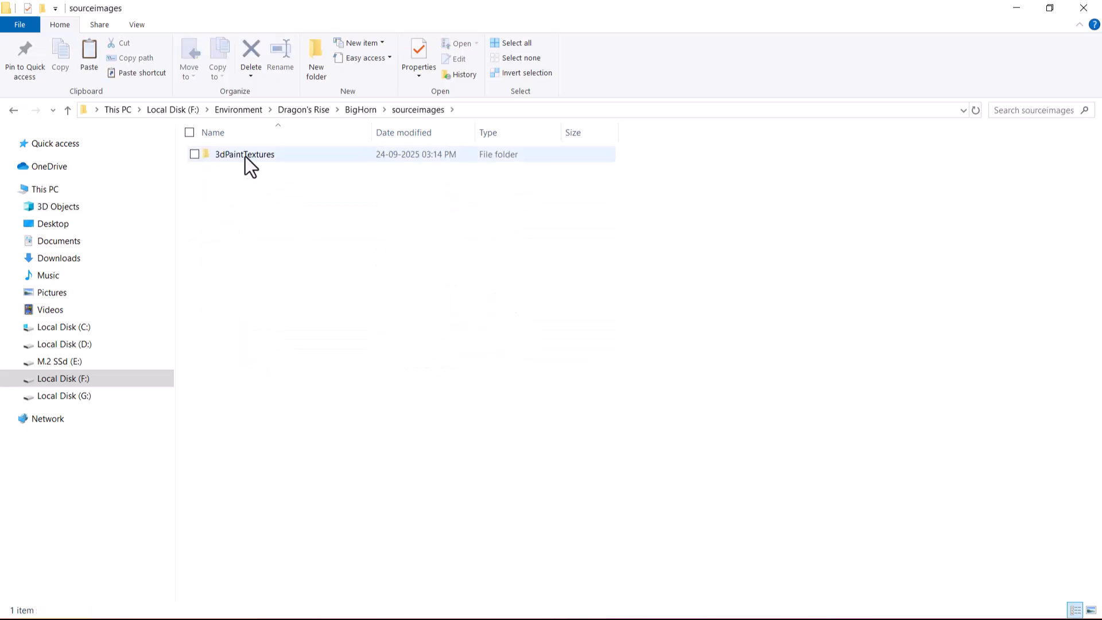
{"action": "left_click", "coordinate": [360, 110]}
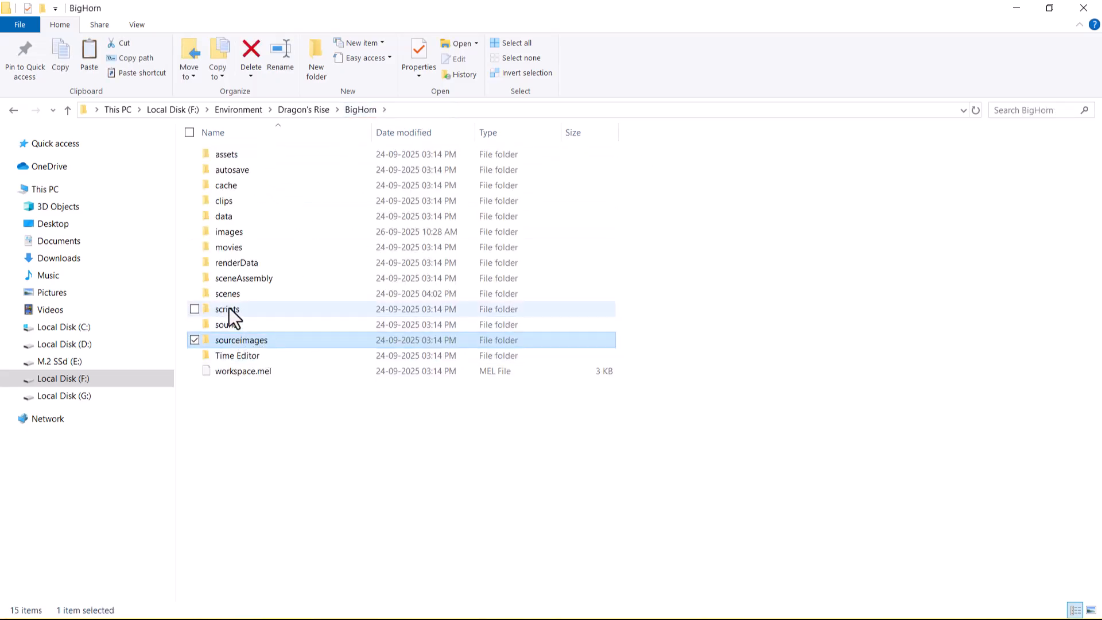
{"action": "double_click", "coordinate": [228, 296]}
{"action": "double_click", "coordinate": [302, 195]}
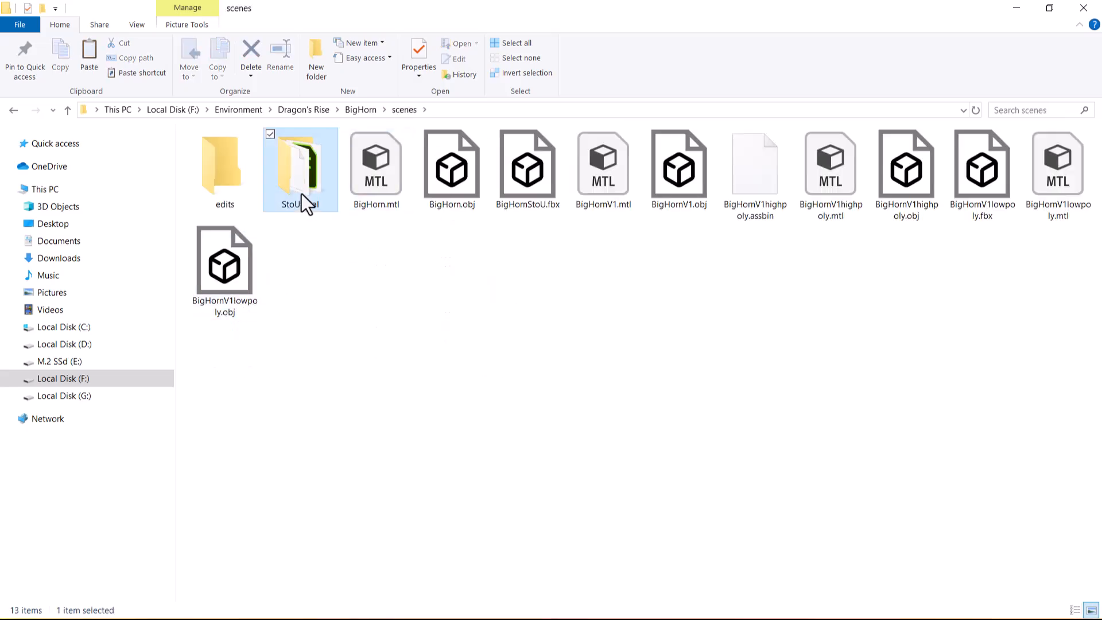
{"action": "left_click", "coordinate": [494, 112]}
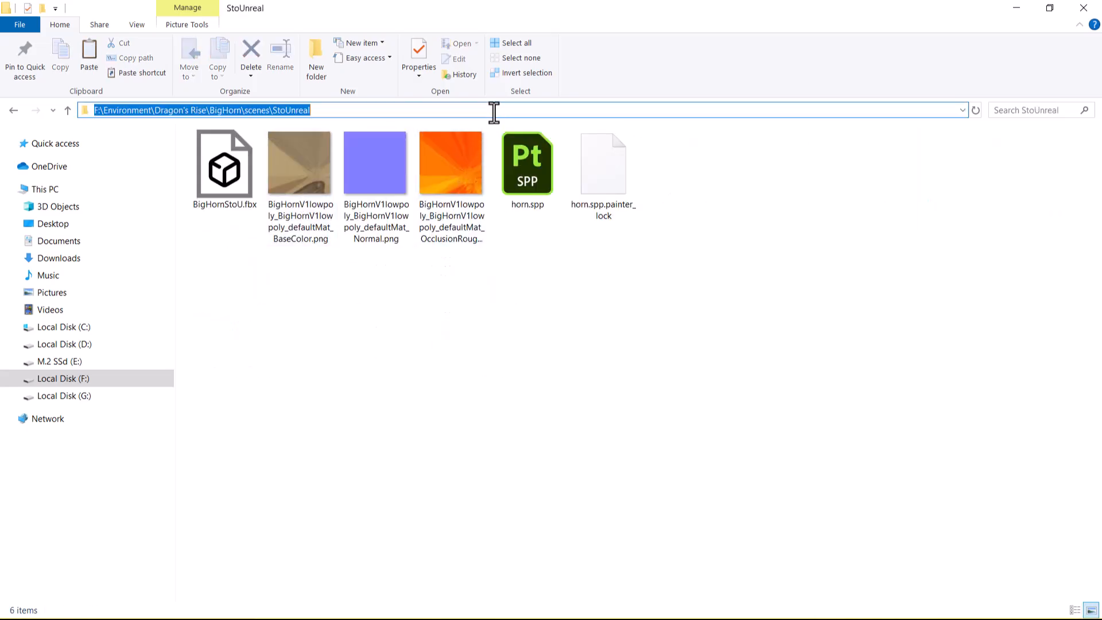
{"action": "key", "text": "ctrl+c"}
Switch back to Maya and import BigHornStoU.fbx from the copied StoUnreal path.
{"action": "key", "text": "alt+Tab"}
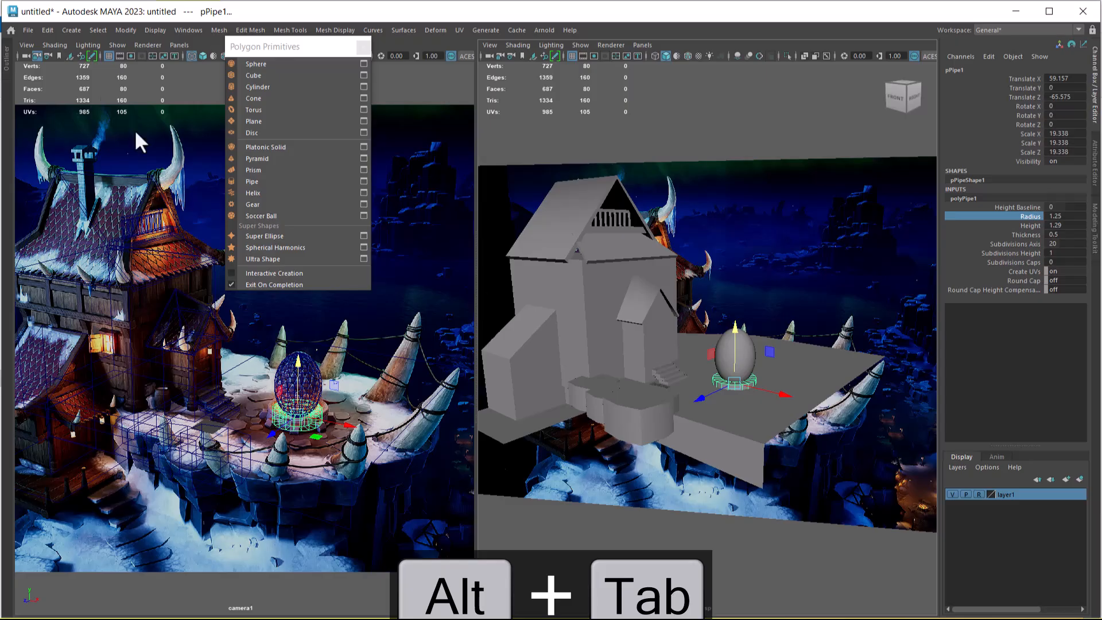
{"action": "left_click", "coordinate": [25, 31]}
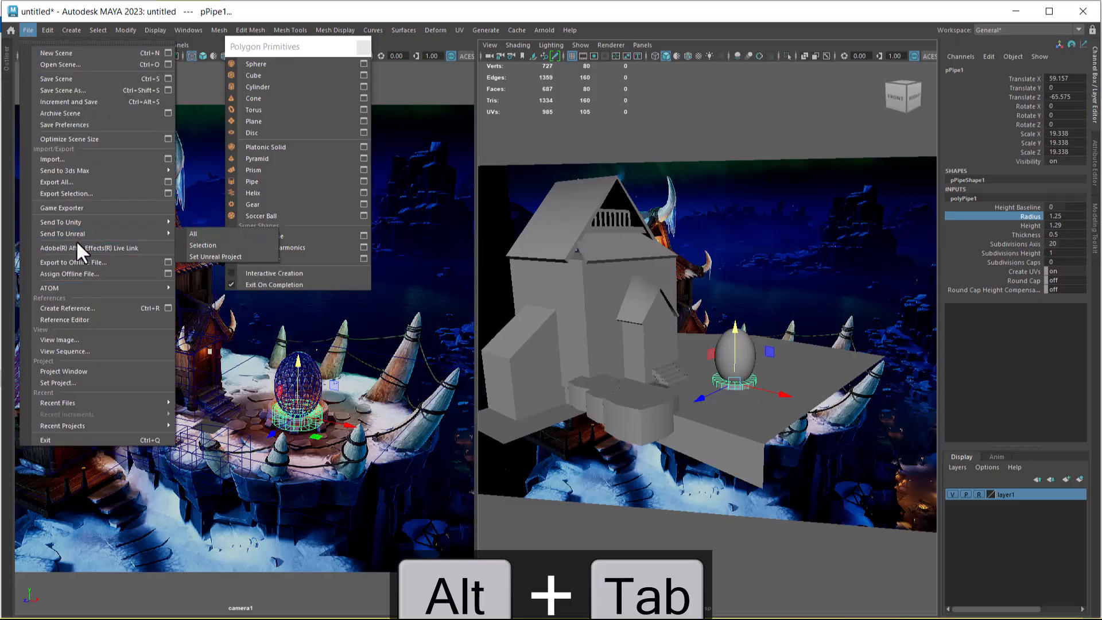
{"action": "left_click", "coordinate": [60, 160]}
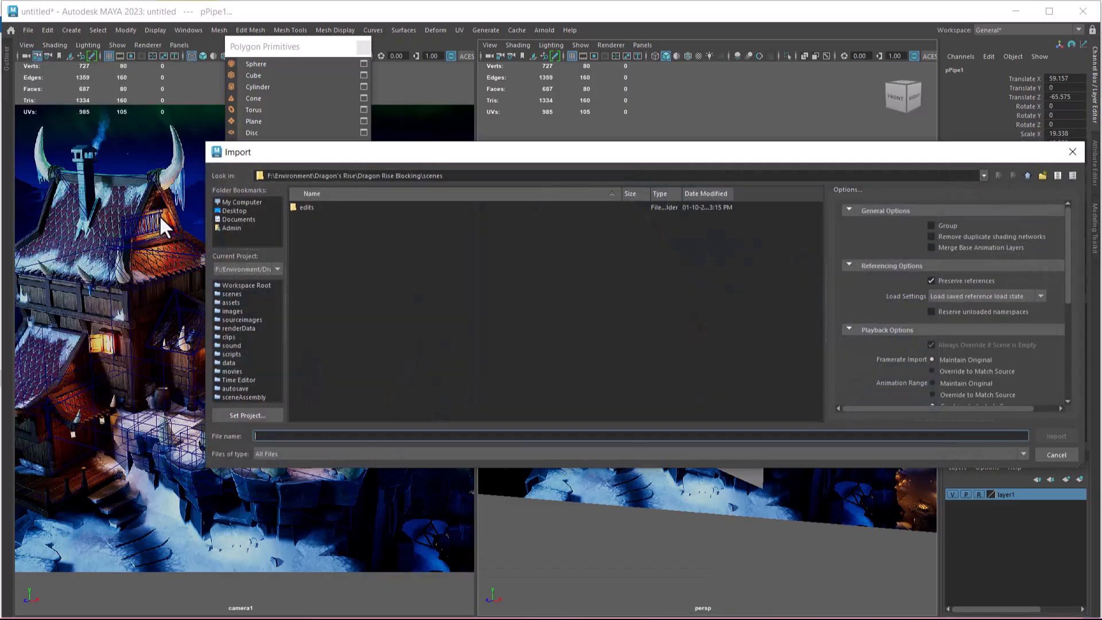
{"action": "key", "text": "ctrl+v"}
{"action": "key", "text": "Return"}
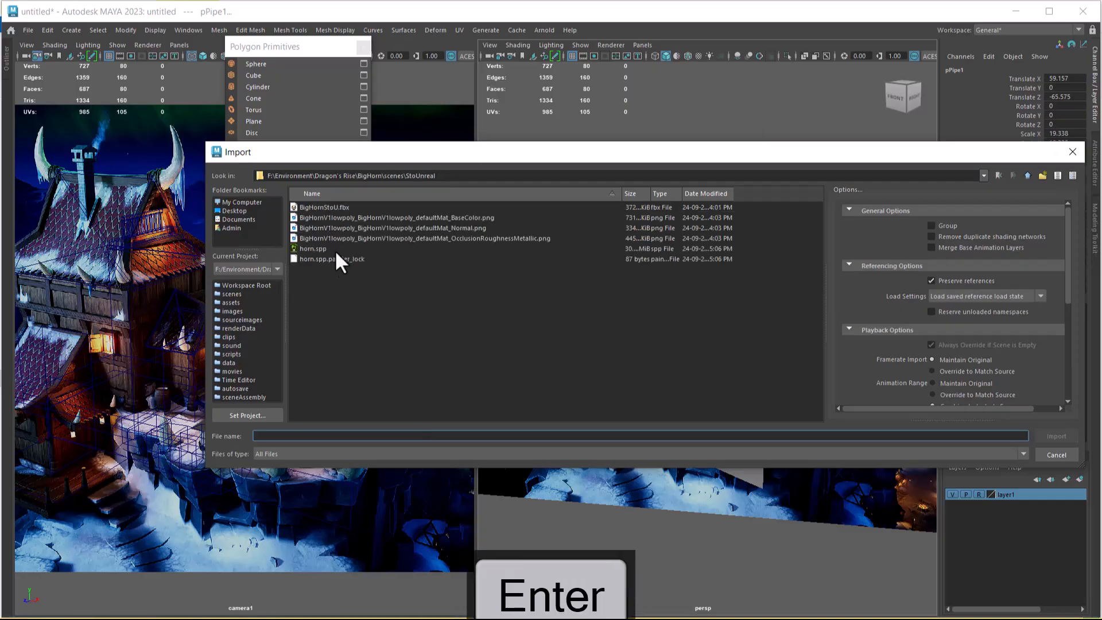
{"action": "double_click", "coordinate": [327, 207]}
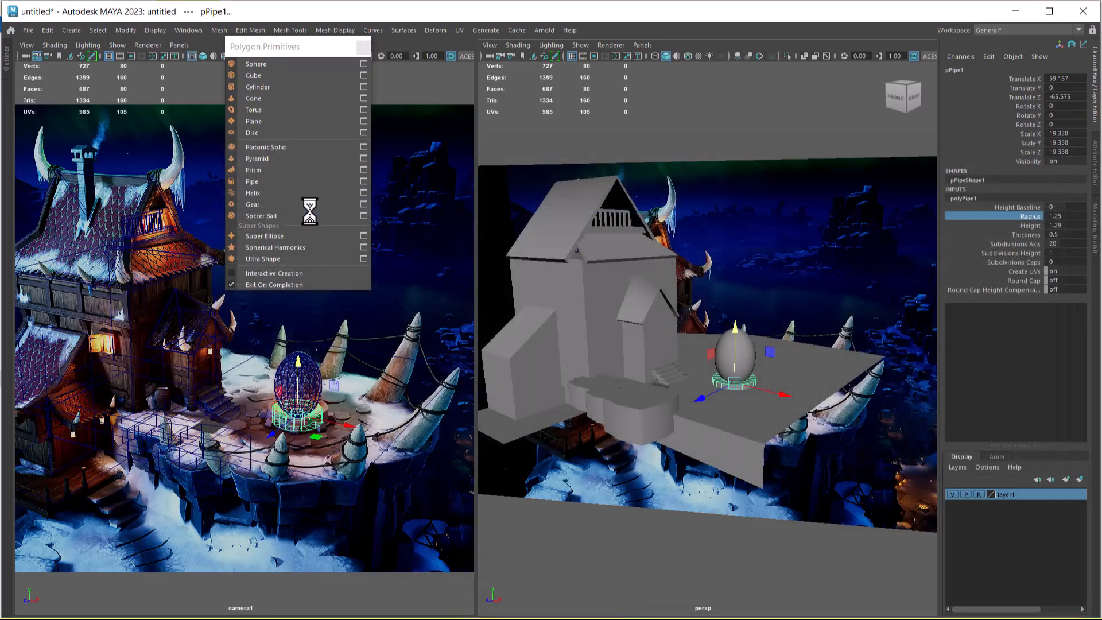
Select the imported BigHorn mesh, frame it in the perspective view and display it shaded with textures.
{"action": "scroll", "coordinate": [780, 413], "scroll_direction": "down", "scroll_amount": 5}
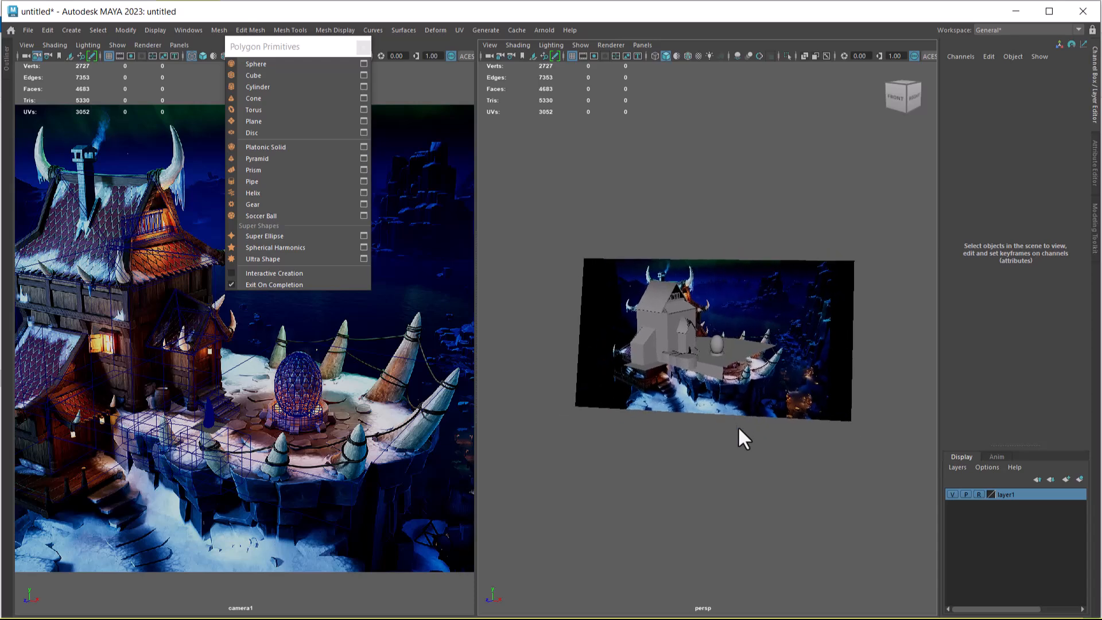
{"action": "left_click", "coordinate": [5, 64]}
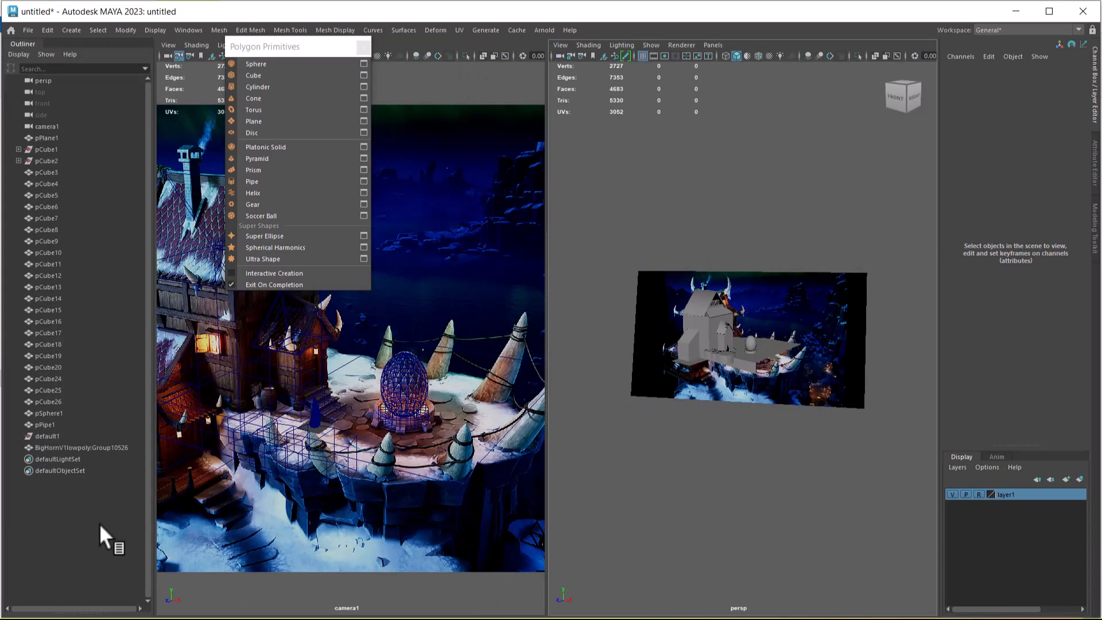
{"action": "left_click", "coordinate": [91, 447]}
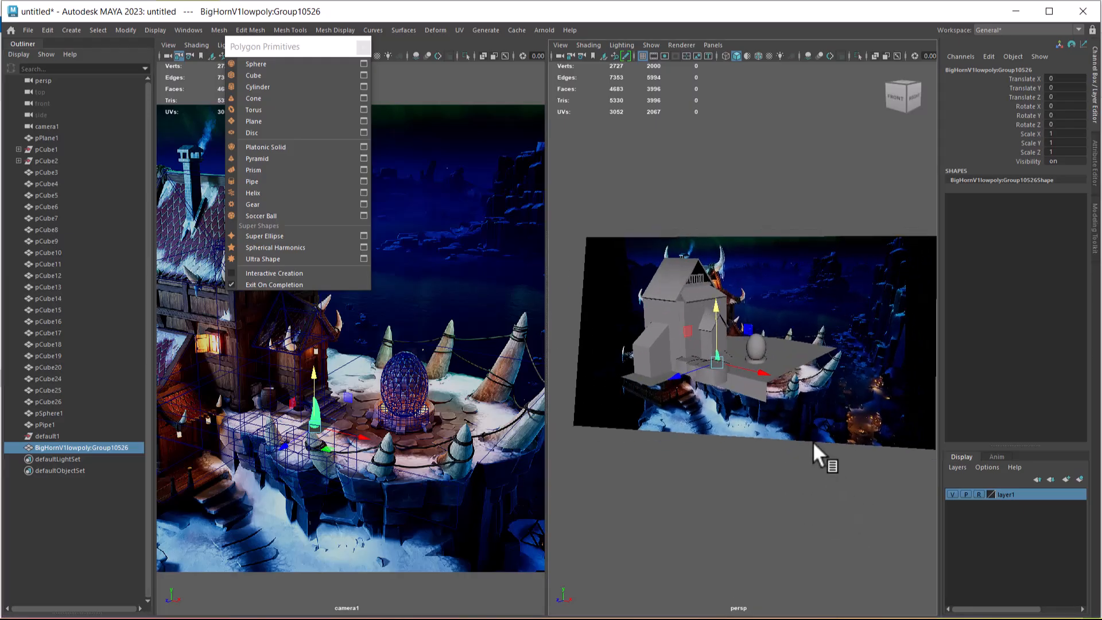
{"action": "key", "text": "f"}
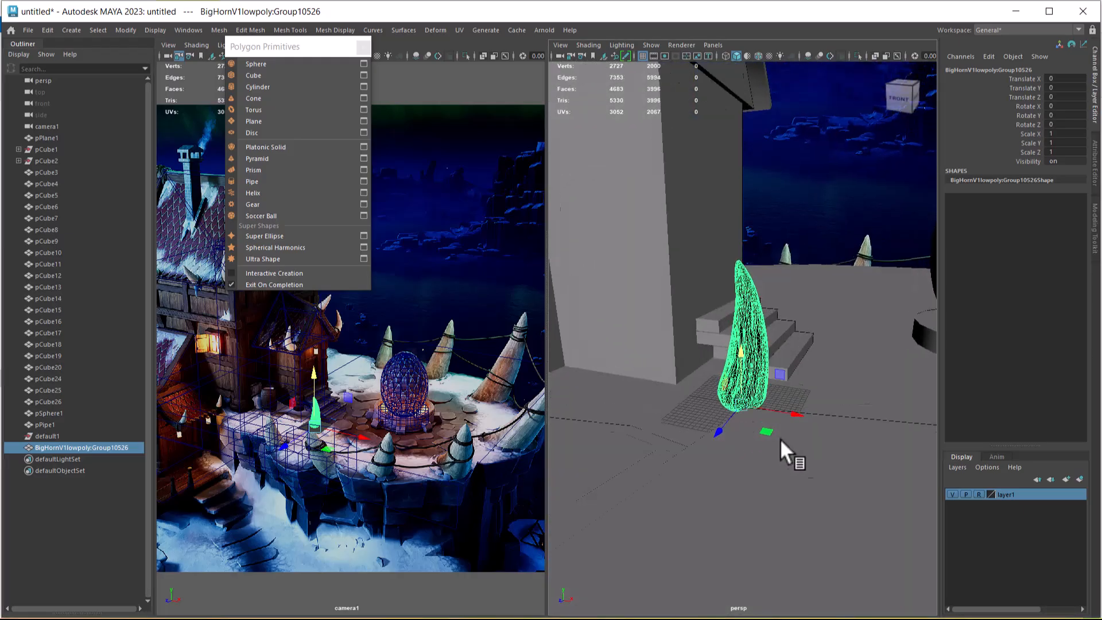
{"action": "key", "text": "5"}
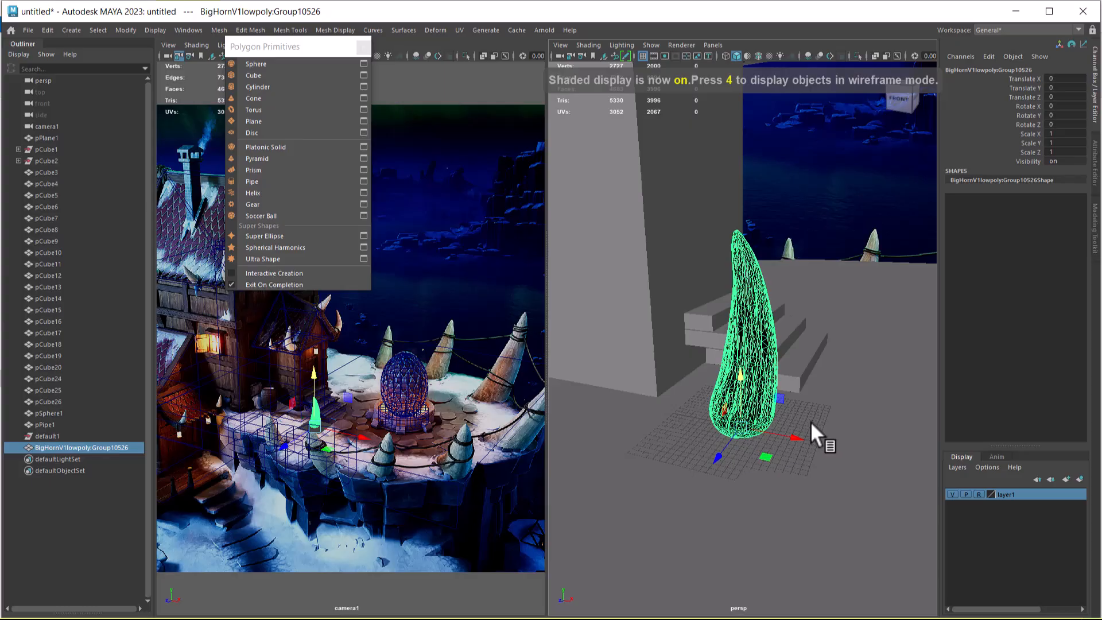
{"action": "key", "text": "6"}
{"action": "mouse_move", "coordinate": [808, 460]}
{"action": "left_mouse_down", "text": "alt"}
{"action": "mouse_move", "coordinate": [680, 435]}
{"action": "mouse_move", "coordinate": [742, 469]}
{"action": "mouse_move", "coordinate": [745, 441]}
{"action": "left_mouse_up", "text": "alt"}
Assign a Lambert material to the imported horn and reselect the horn.
{"action": "right_click_drag", "start_coordinate": [747, 291], "coordinate": [785, 600]}
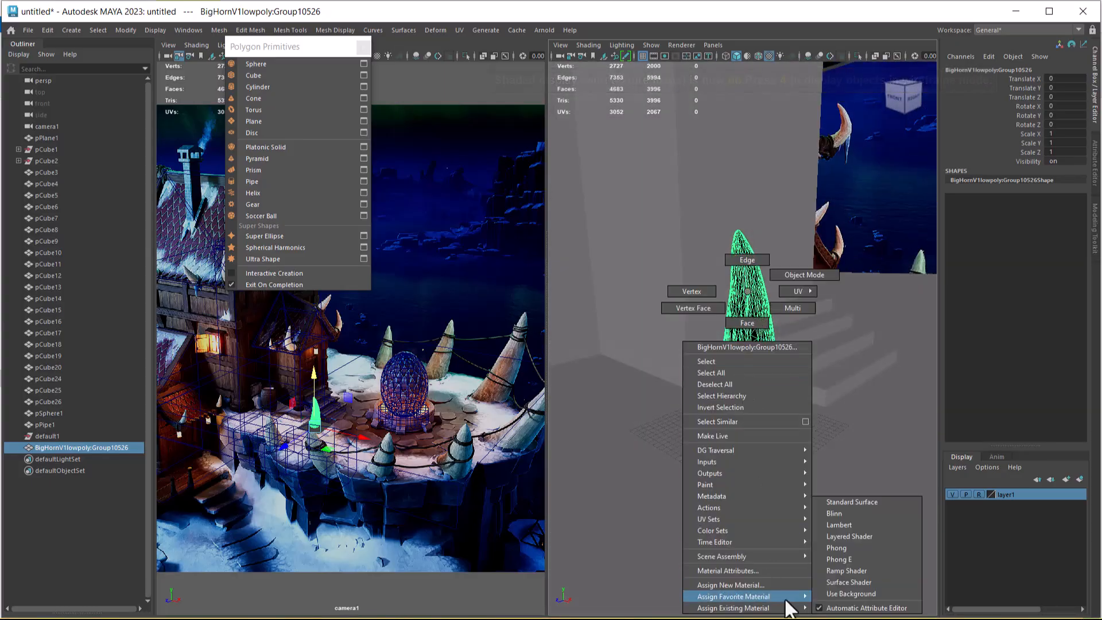
{"action": "right_click_drag", "start_coordinate": [847, 533], "coordinate": [848, 529]}
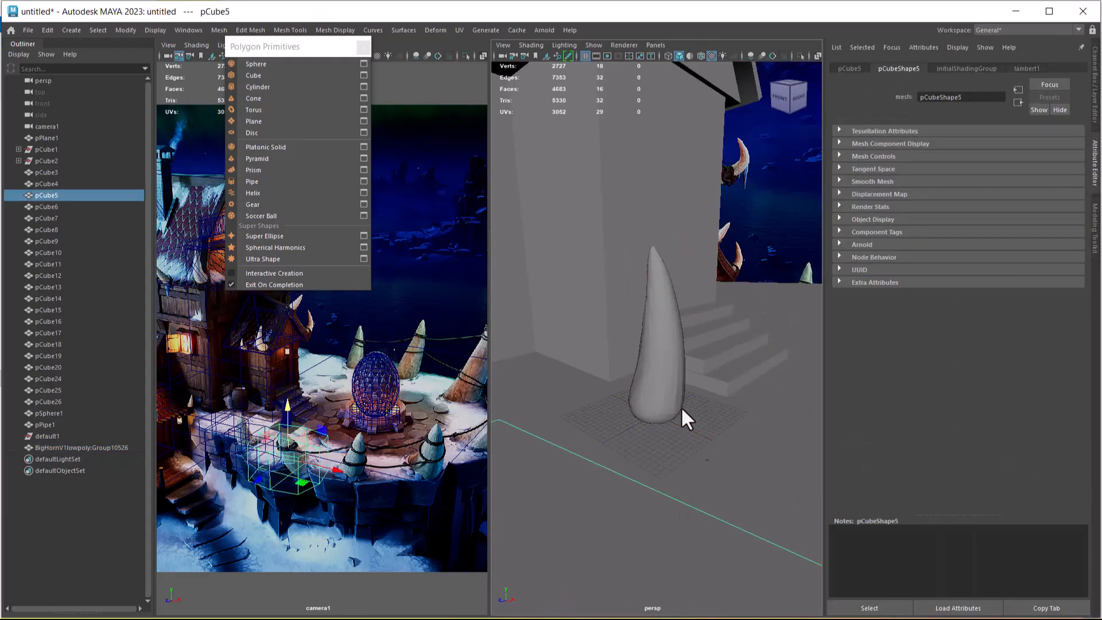
{"action": "left_click", "coordinate": [669, 385]}
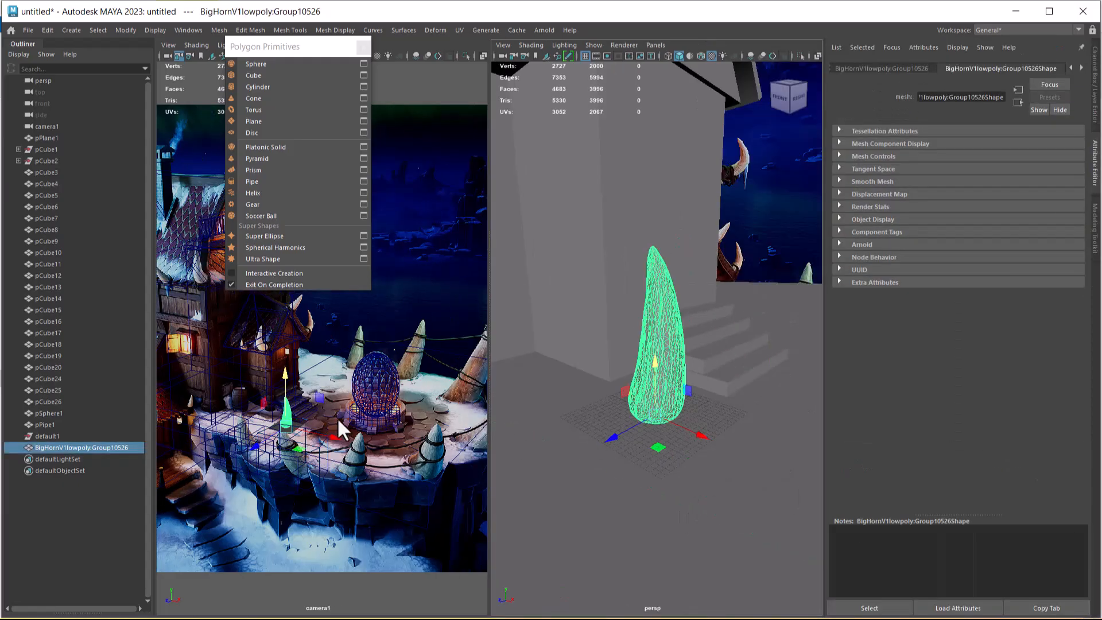
Move the horn onto the curved blocks at the platform's front edge, near the house.
{"action": "left_click_drag", "start_coordinate": [255, 445], "coordinate": [322, 387]}
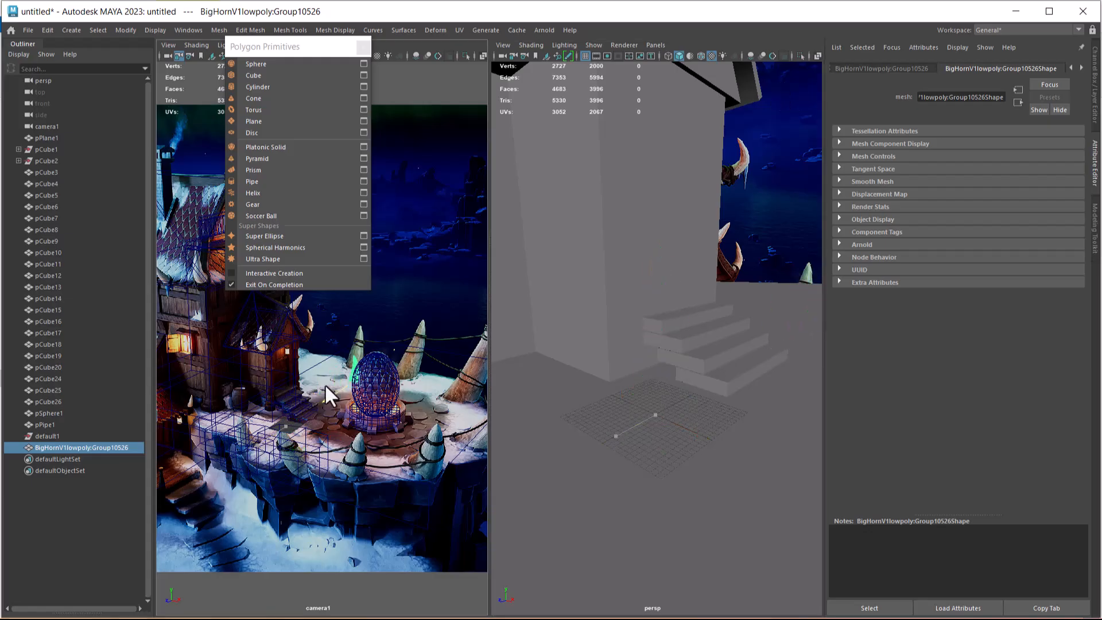
{"action": "right_click_drag", "start_coordinate": [802, 329], "coordinate": [720, 339], "text": "alt"}
{"action": "middle_click_drag", "start_coordinate": [720, 339], "coordinate": [541, 396]}
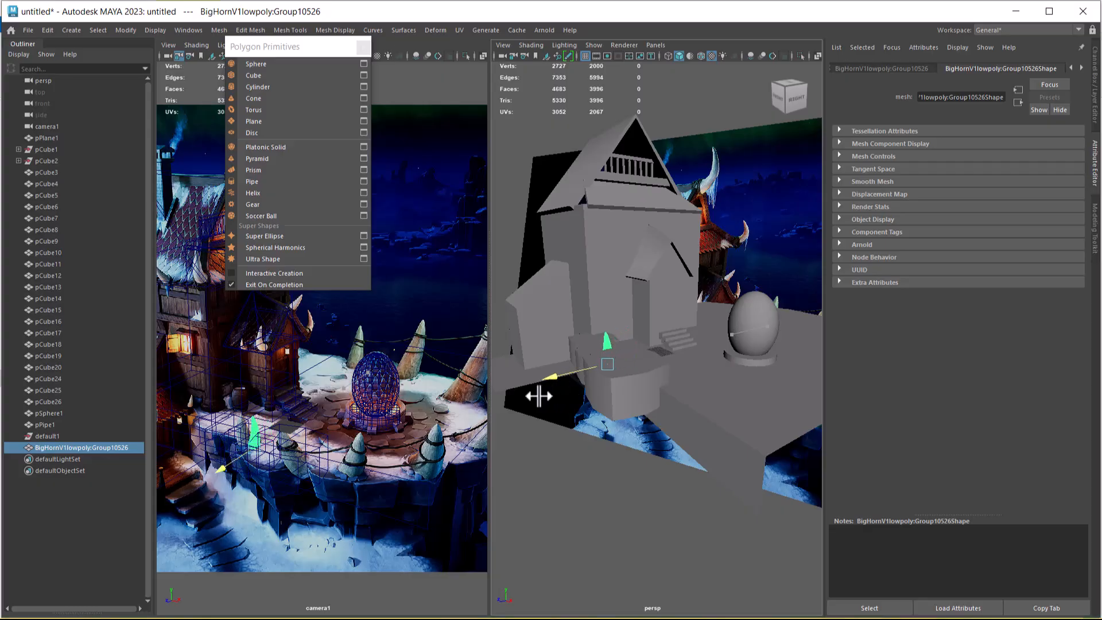
Rotate the horn and shift it closer to the outer rim of the curved blocks to match the reference.
{"action": "key", "text": "e"}
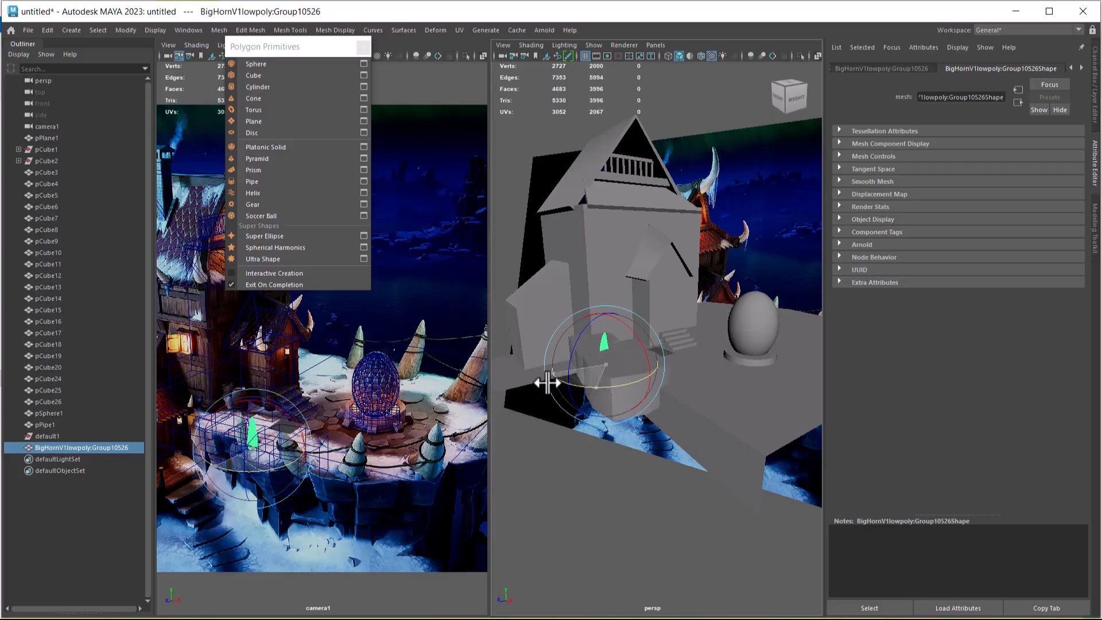
{"action": "middle_click_drag", "start_coordinate": [516, 380], "coordinate": [564, 377]}
{"action": "key", "text": "w"}
{"action": "middle_click_drag", "start_coordinate": [599, 317], "coordinate": [597, 308]}
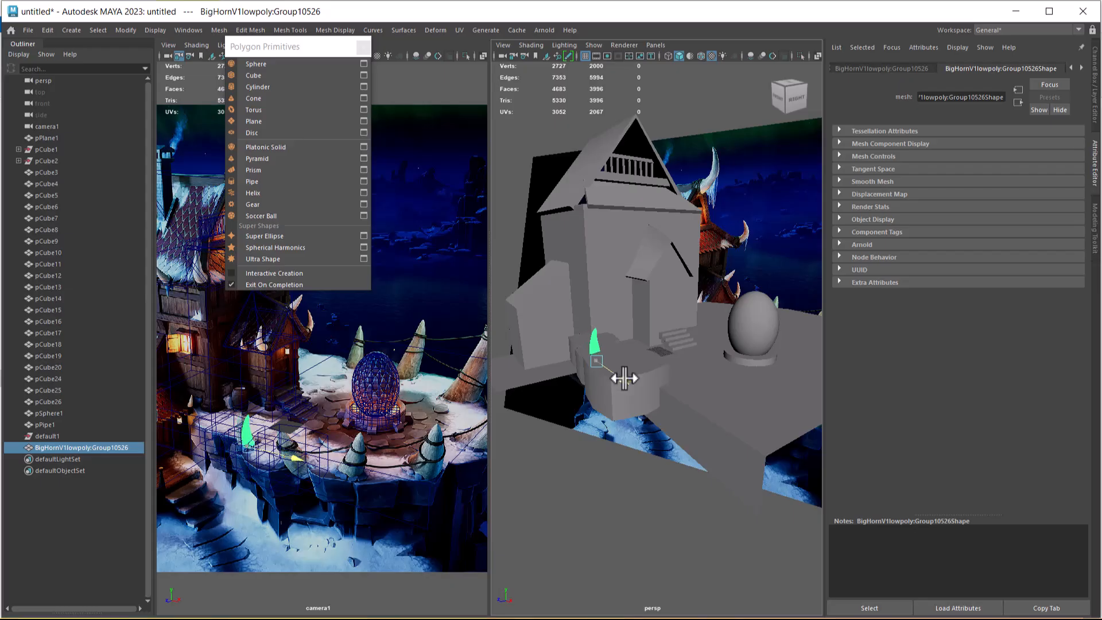
{"action": "key", "text": "e"}
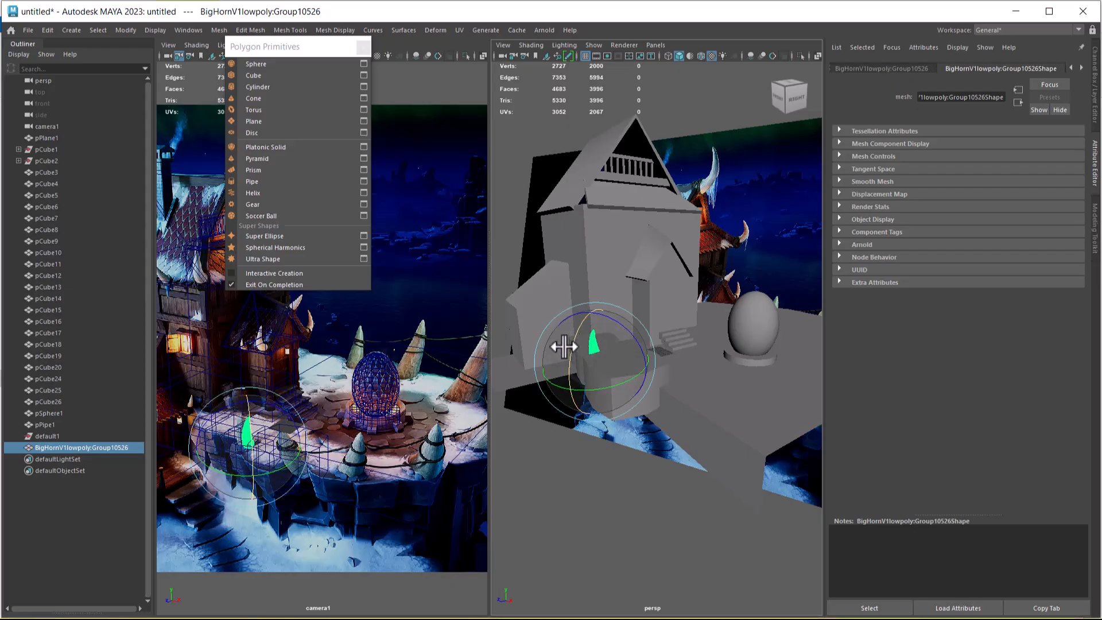
{"action": "key", "text": "w"}
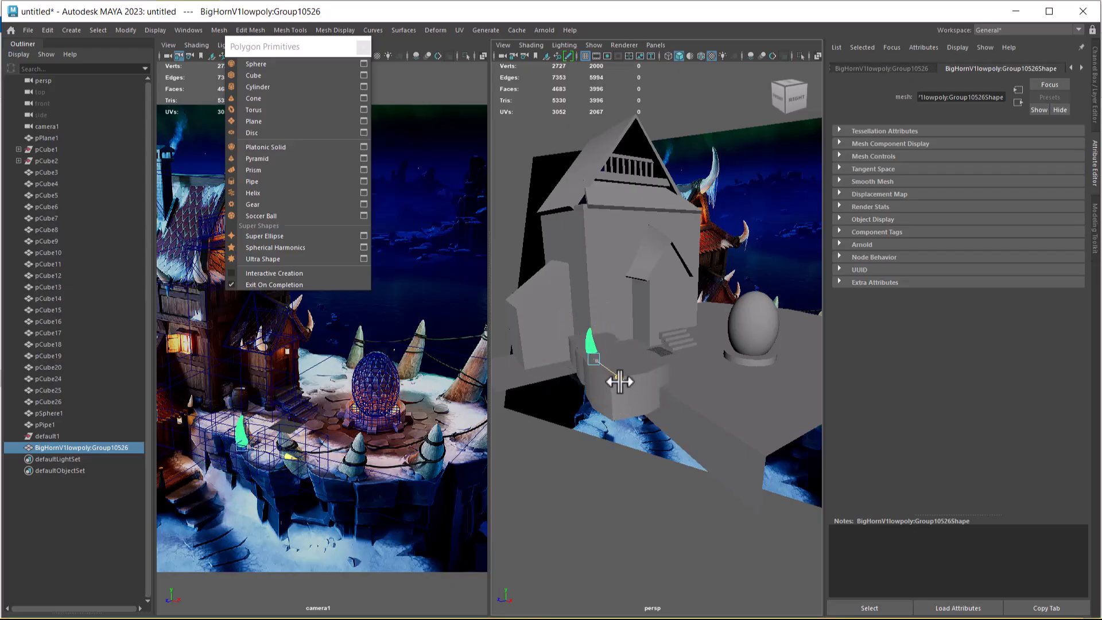
Lower the platform edge block beneath the horn slightly to uncover more of the horn's base.
{"action": "right_click_drag", "start_coordinate": [624, 384], "coordinate": [687, 421], "text": "alt"}
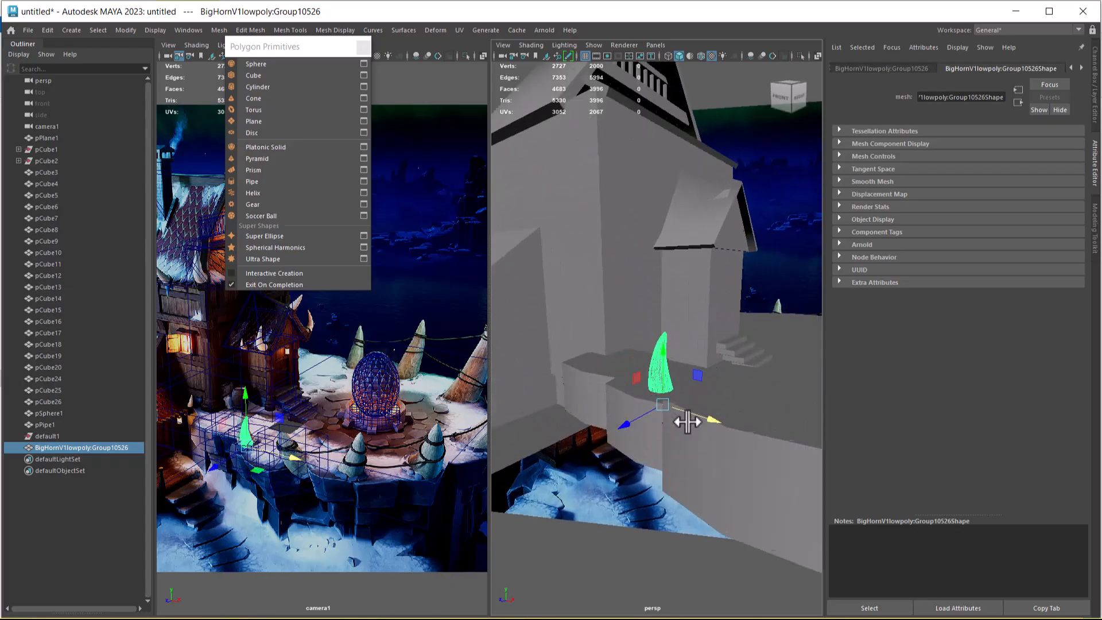
{"action": "left_click", "coordinate": [675, 407]}
{"action": "mouse_move", "coordinate": [677, 359]}
{"action": "left_mouse_down"}
{"action": "mouse_move", "coordinate": [676, 383]}
{"action": "mouse_move", "coordinate": [671, 371]}
{"action": "left_mouse_up"}
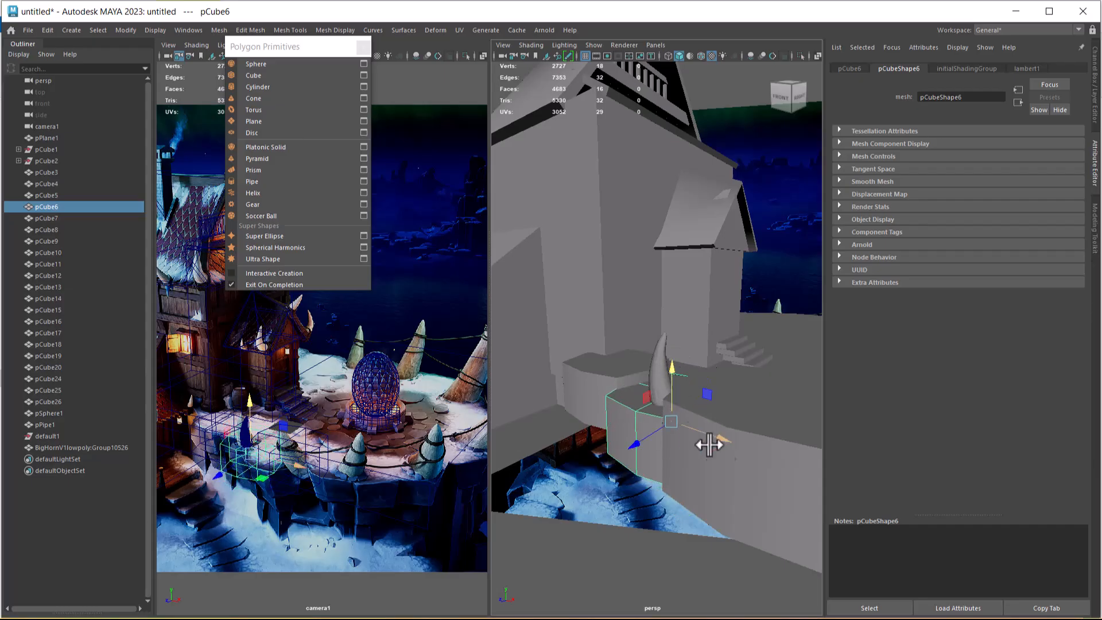
Duplicate the horn by the house, move the copy further along the platform's front edge, and enlarge it.
{"action": "left_click", "coordinate": [731, 462]}
{"action": "mouse_move", "coordinate": [757, 397]}
{"action": "left_mouse_down"}
{"action": "mouse_move", "coordinate": [764, 427]}
{"action": "mouse_move", "coordinate": [767, 413]}
{"action": "left_mouse_up"}
{"action": "scroll", "coordinate": [665, 430], "scroll_direction": "down", "scroll_amount": 2}
{"action": "left_click", "coordinate": [658, 376]}
{"action": "scroll", "coordinate": [683, 390], "scroll_direction": "down", "scroll_amount": 2}
{"action": "scroll", "coordinate": [683, 391], "scroll_direction": "down", "scroll_amount": 3}
{"action": "left_click_drag", "start_coordinate": [716, 446], "coordinate": [675, 436], "text": "alt"}
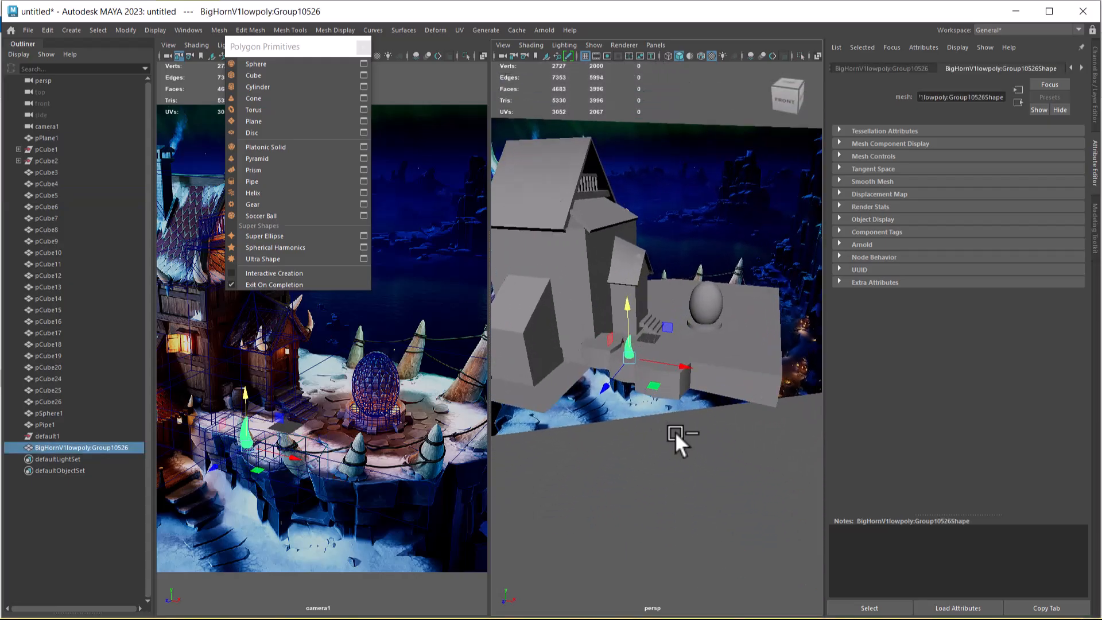
{"action": "key", "text": "ctrl+d"}
{"action": "left_click_drag", "start_coordinate": [744, 371], "coordinate": [707, 353]}
{"action": "key", "text": "r"}
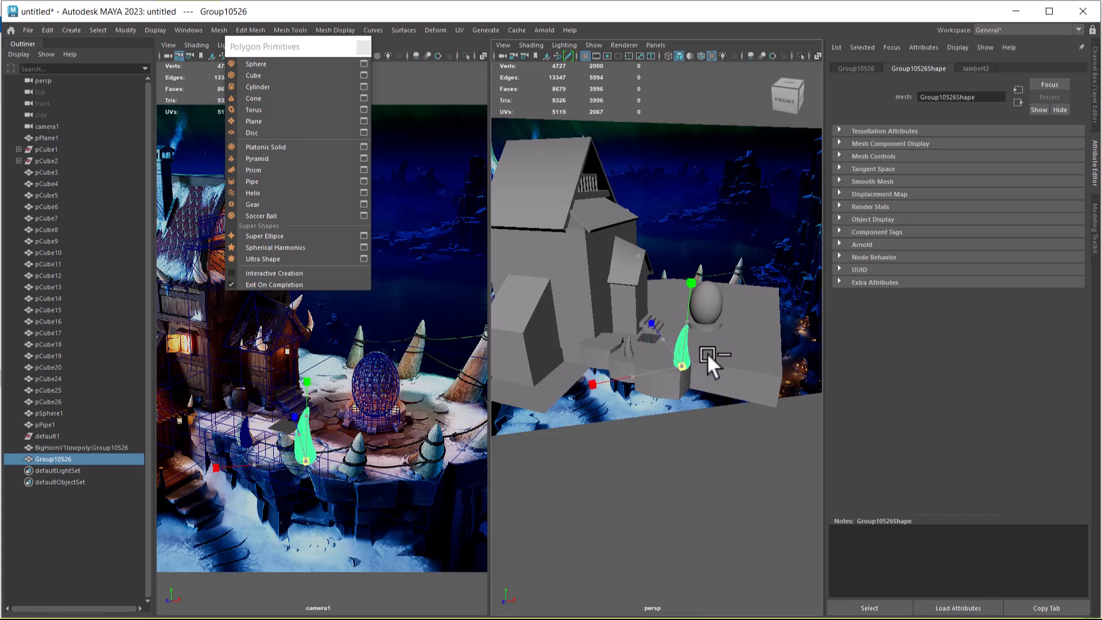
{"action": "key", "text": "w"}
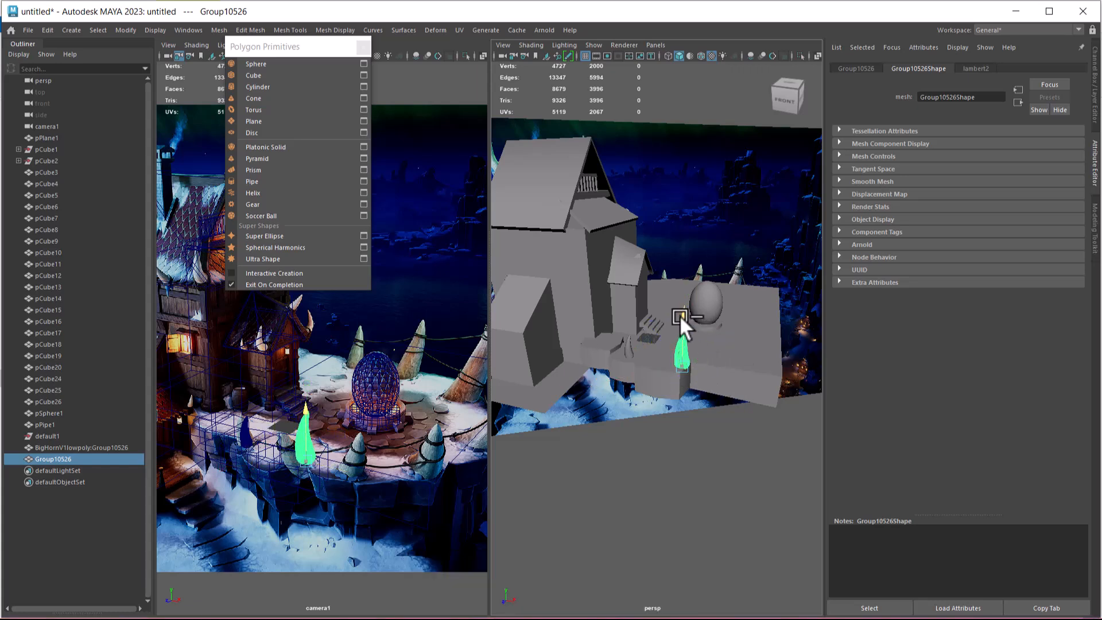
Set the rotation axis to World, tilt the second horn toward the house, and adjust its scale.
{"action": "key", "text": "e"}
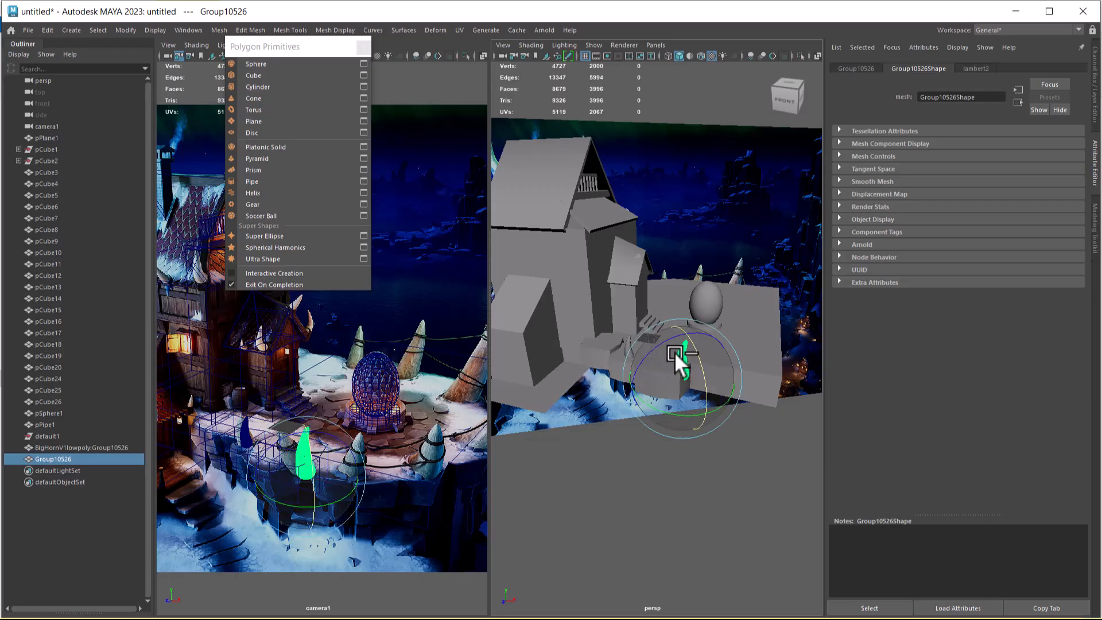
{"action": "left_click", "coordinate": [695, 219]}
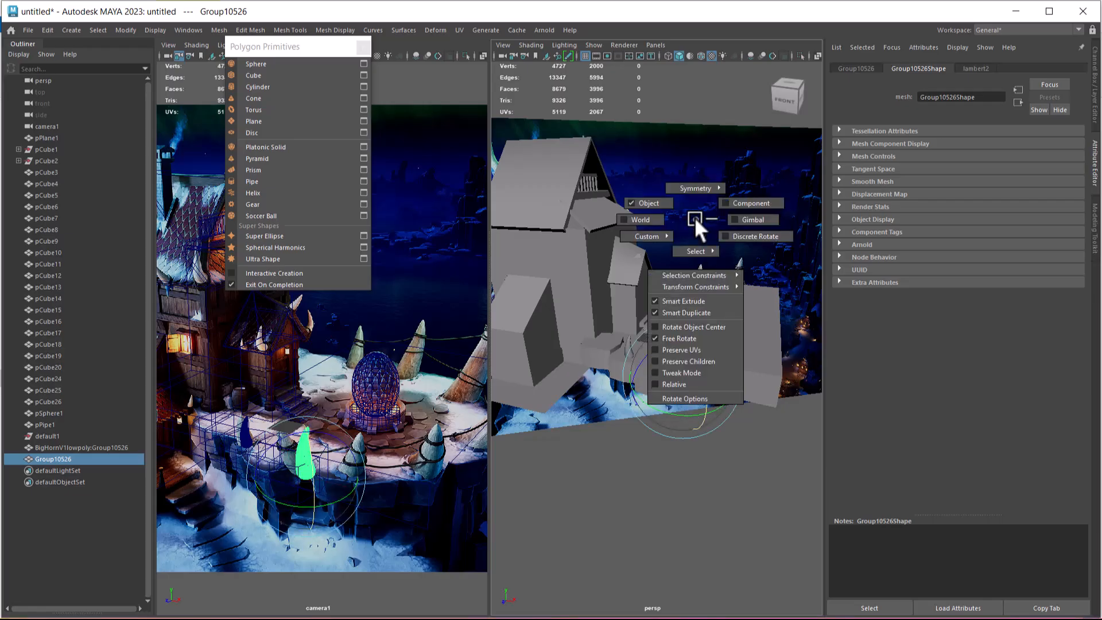
{"action": "left_click", "coordinate": [654, 219]}
{"action": "left_click_drag", "start_coordinate": [668, 373], "coordinate": [669, 398]}
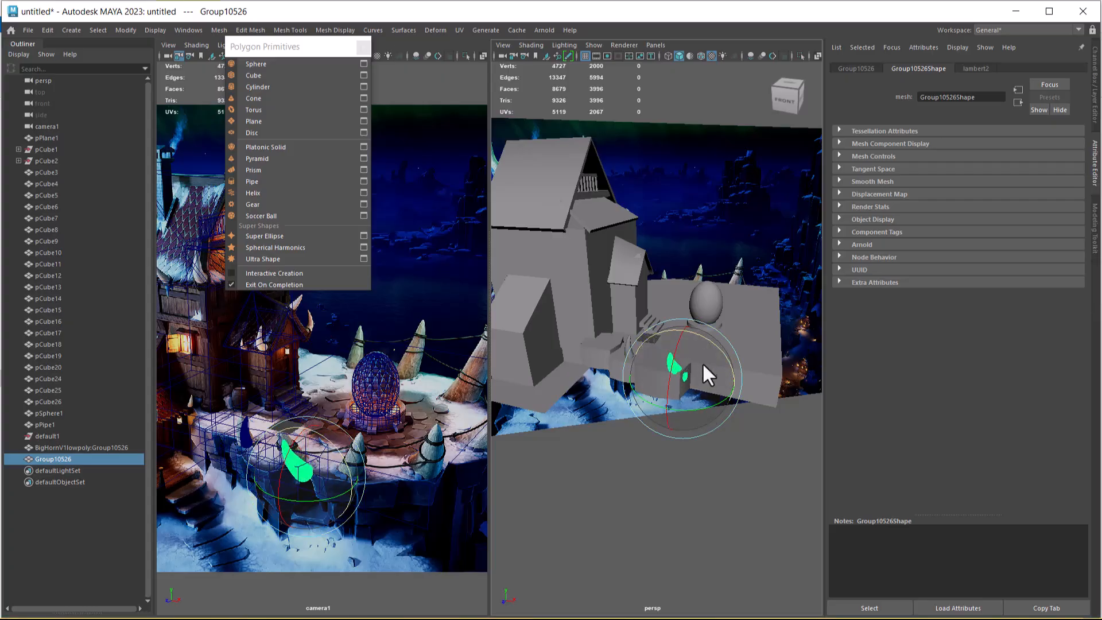
{"action": "key", "text": "r"}
{"action": "left_click_drag", "start_coordinate": [682, 377], "coordinate": [695, 379]}
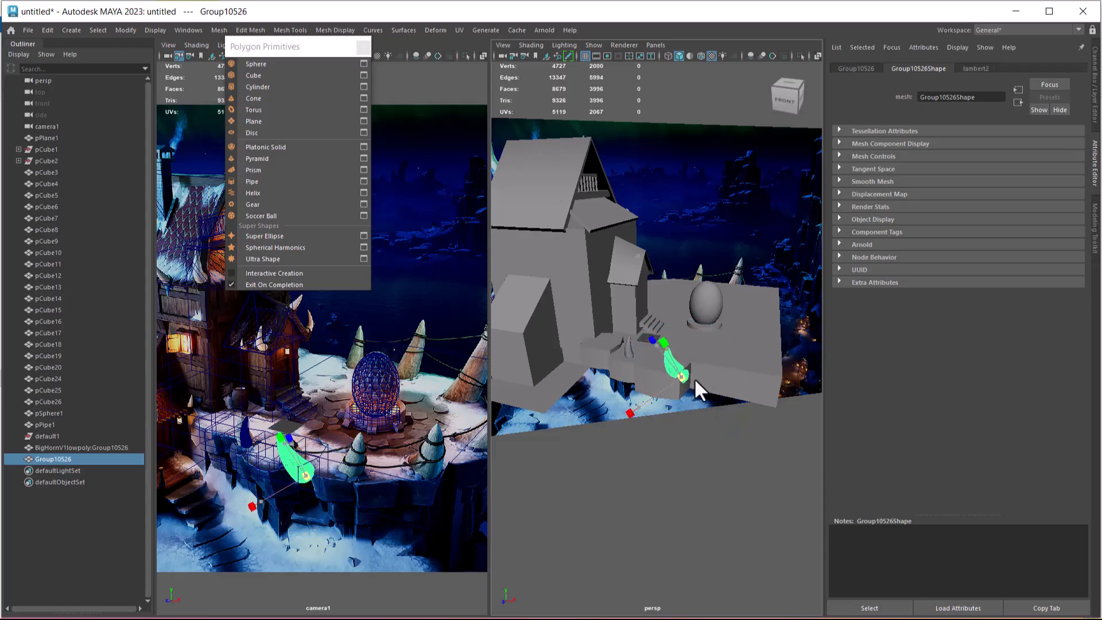
Duplicate the second horn, move the copy further along the platform's front edge, and rotate it more upright.
{"action": "scroll", "coordinate": [706, 425], "scroll_direction": "down", "scroll_amount": 3}
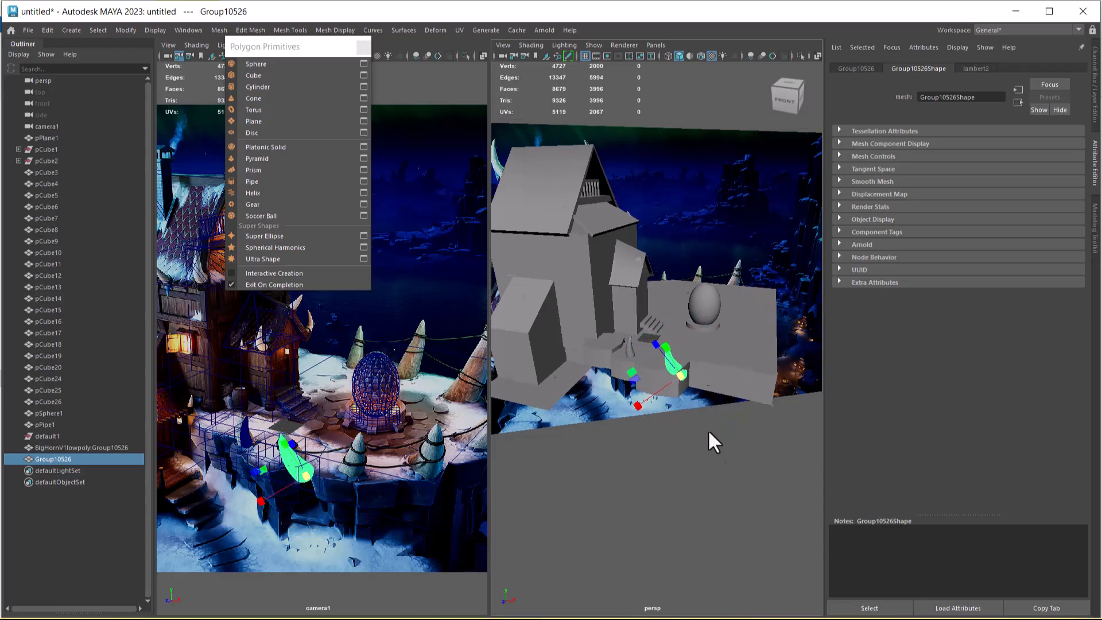
{"action": "scroll", "coordinate": [697, 420], "scroll_direction": "up", "scroll_amount": 2}
{"action": "key", "text": "ctrl+d"}
{"action": "left_click_drag", "start_coordinate": [714, 397], "coordinate": [767, 378]}
{"action": "key", "text": "e"}
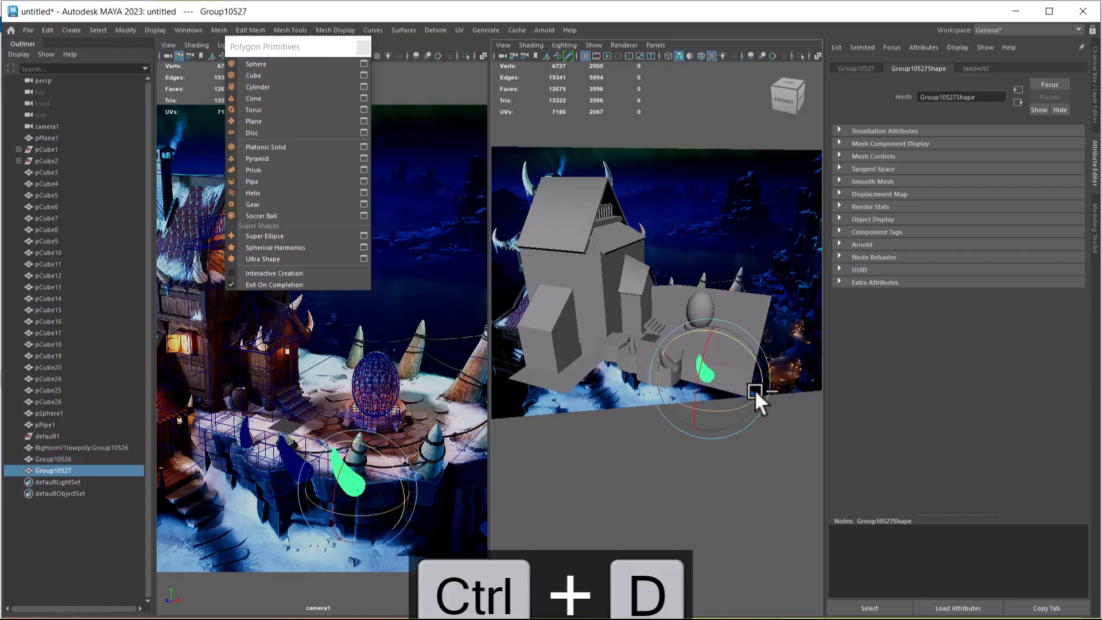
{"action": "left_click_drag", "start_coordinate": [721, 412], "coordinate": [758, 433]}
Raise the third horn and shift it slightly along the platform's front edge to match the reference.
{"action": "right_click_drag", "start_coordinate": [759, 432], "coordinate": [775, 424], "text": "alt"}
{"action": "middle_click_drag", "start_coordinate": [776, 424], "coordinate": [699, 432], "text": "alt"}
{"action": "key", "text": "w"}
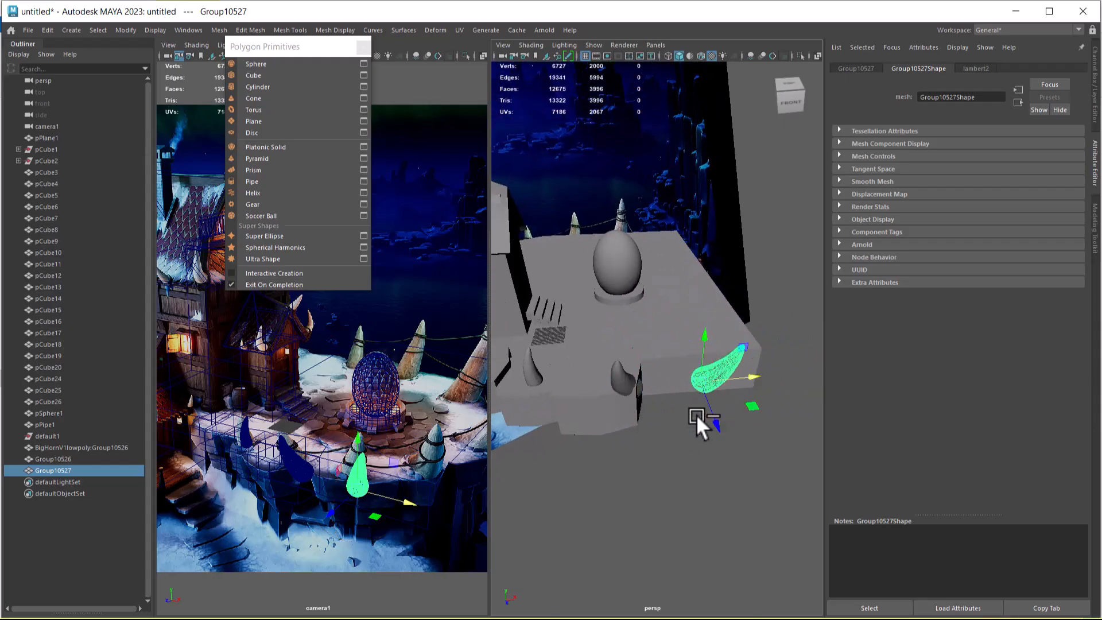
{"action": "left_click_drag", "start_coordinate": [704, 337], "coordinate": [706, 319]}
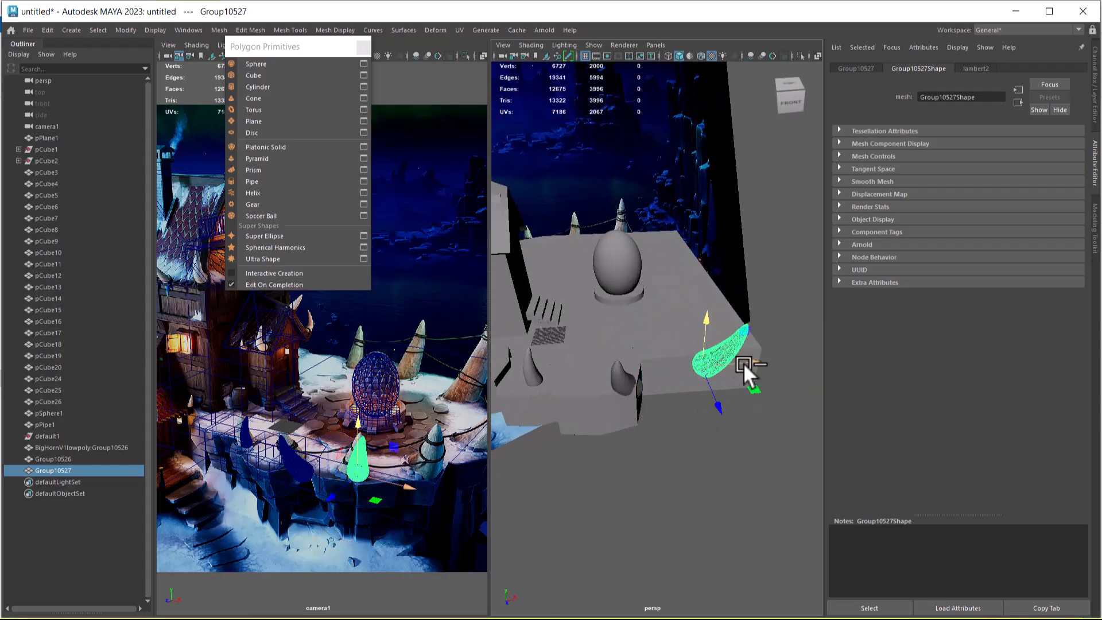
{"action": "left_click_drag", "start_coordinate": [757, 356], "coordinate": [749, 361]}
{"action": "left_click_drag", "start_coordinate": [715, 463], "coordinate": [627, 453], "text": "alt"}
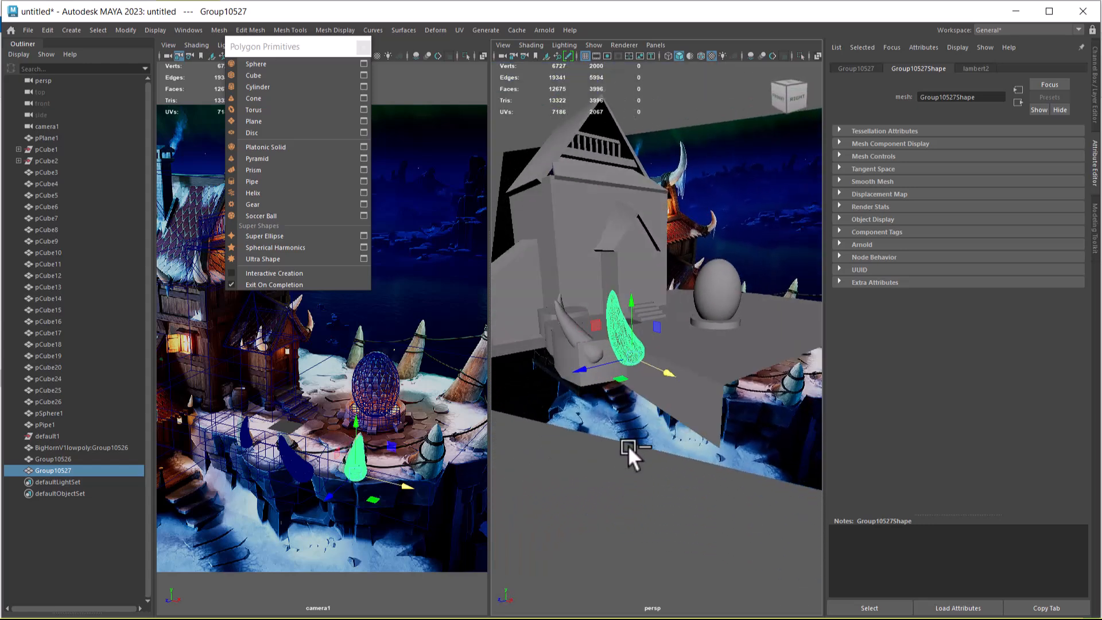
Duplicate the platform edge block near the second horn and move the copy beneath the third horn.
{"action": "left_click", "coordinate": [597, 395]}
{"action": "left_click_drag", "start_coordinate": [596, 394], "coordinate": [631, 418], "text": "alt"}
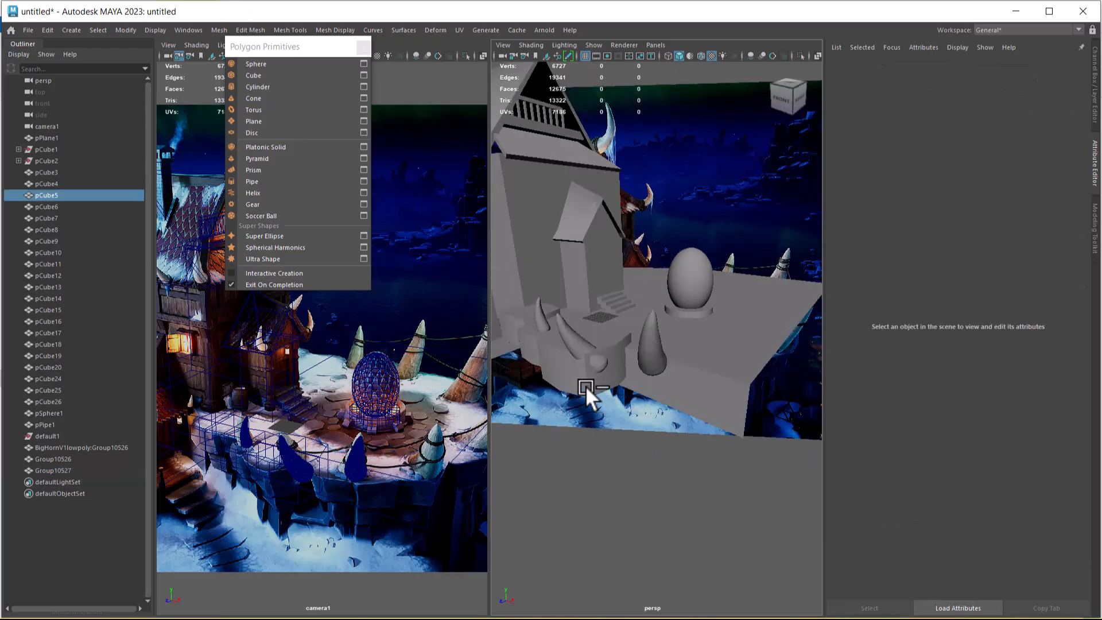
{"action": "left_click", "coordinate": [588, 386]}
{"action": "key", "text": "ctrl+d"}
{"action": "left_click_drag", "start_coordinate": [659, 371], "coordinate": [662, 442]}
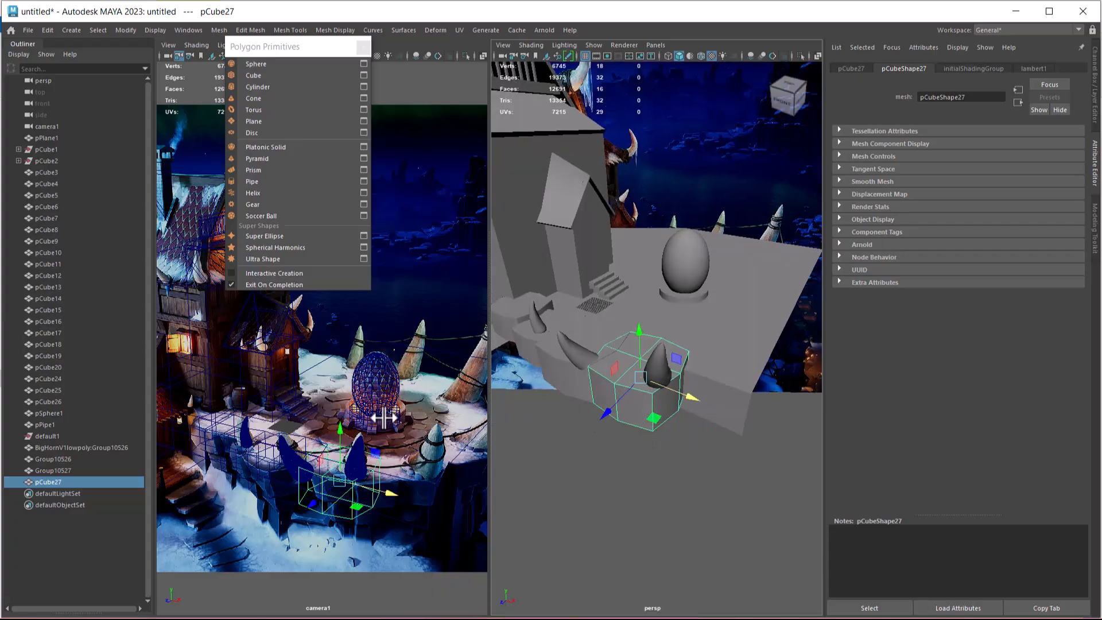
Switch to the Dragon Rise-finalrender-01.jpg reference, examine the horns on the front rim, and place its window beside the perspective view.
{"action": "key", "text": "super"}
{"action": "left_click", "coordinate": [460, 607]}
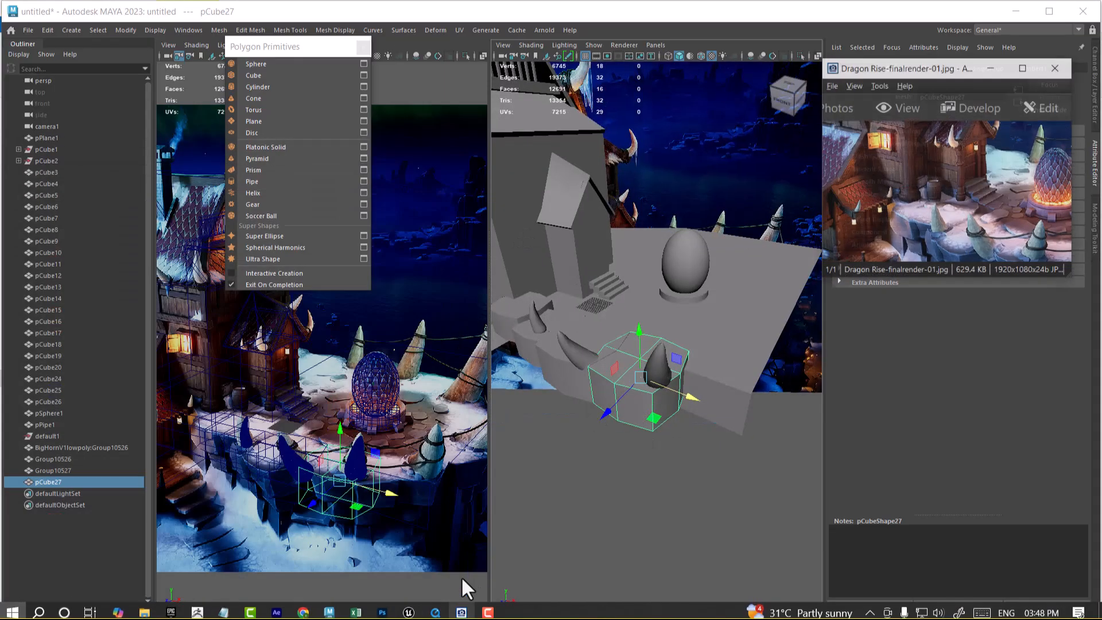
{"action": "left_click_drag", "start_coordinate": [1044, 183], "coordinate": [961, 129]}
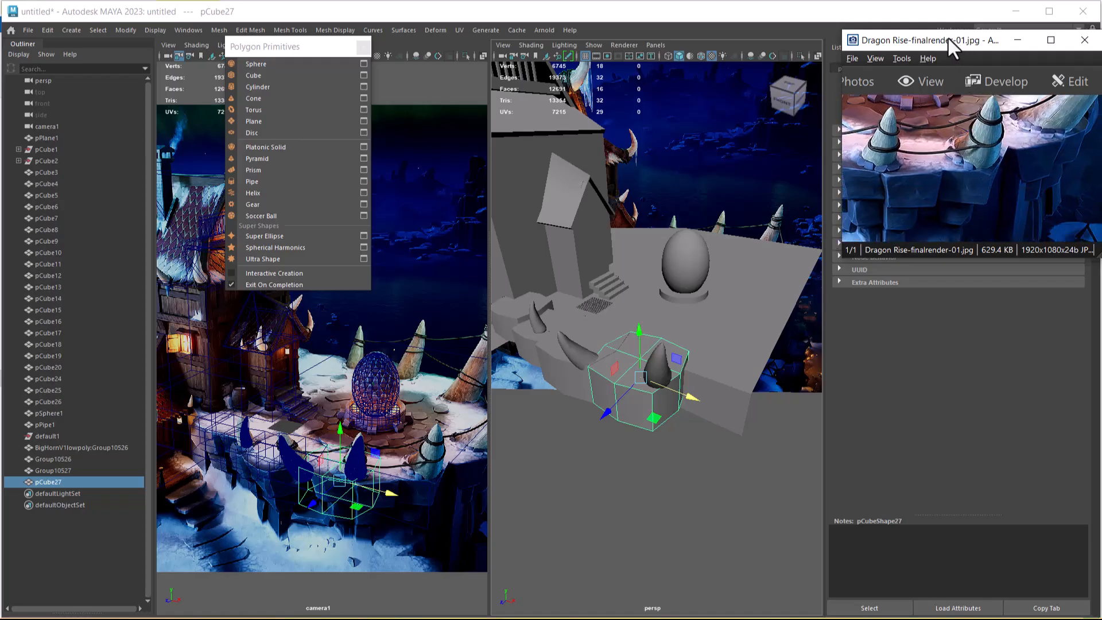
{"action": "left_click_drag", "start_coordinate": [954, 44], "coordinate": [214, 53]}
{"action": "left_click_drag", "start_coordinate": [345, 226], "coordinate": [391, 265]}
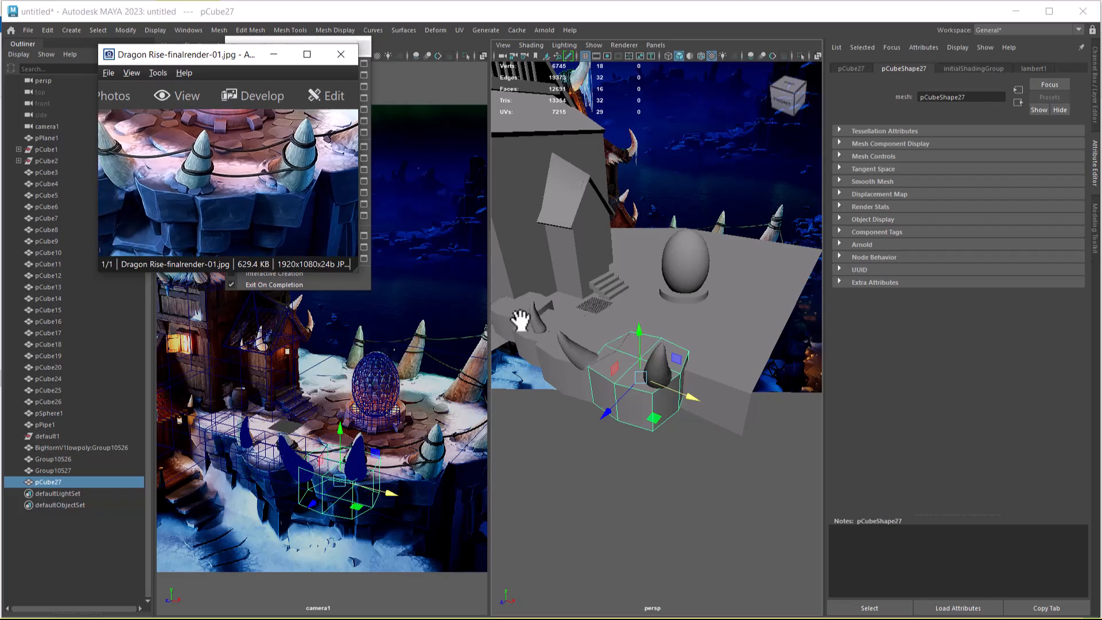
Reposition and rescale the copied edge block beneath the third horn to follow the reference rim.
{"action": "left_click_drag", "start_coordinate": [693, 436], "coordinate": [693, 442], "text": "alt"}
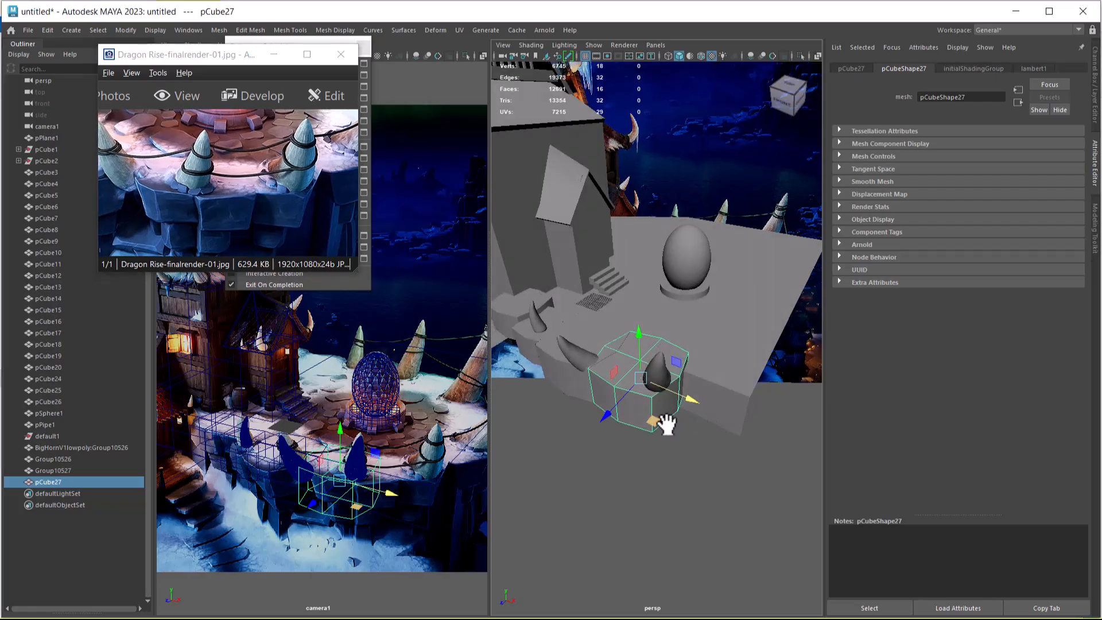
{"action": "left_click_drag", "start_coordinate": [620, 414], "coordinate": [627, 401]}
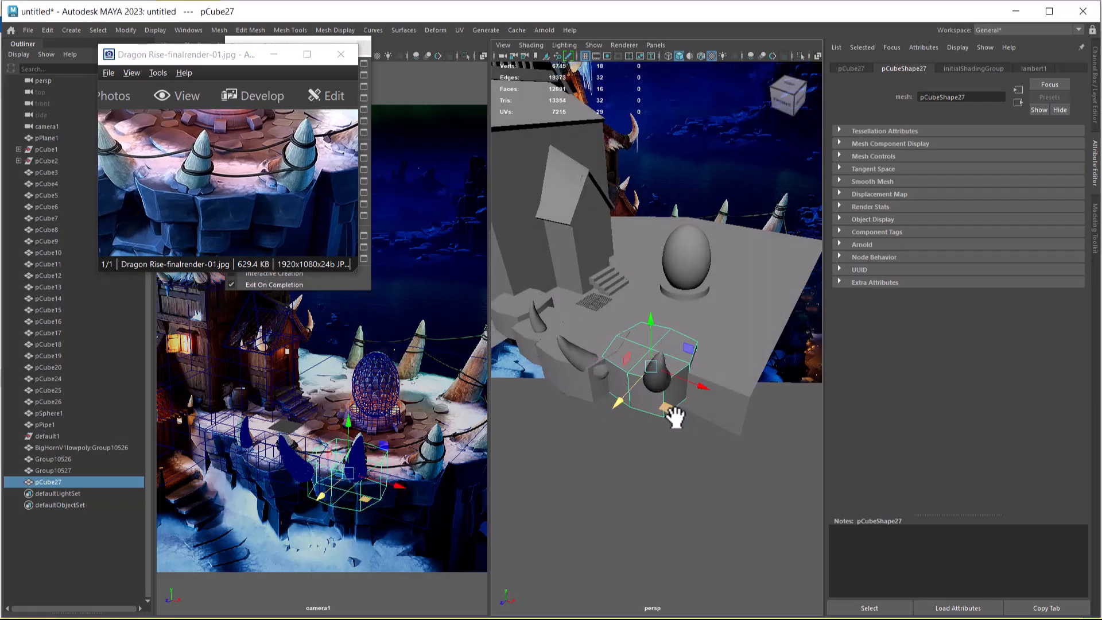
{"action": "mouse_move", "coordinate": [695, 382]}
{"action": "left_mouse_down"}
{"action": "mouse_move", "coordinate": [706, 389]}
{"action": "mouse_move", "coordinate": [691, 386]}
{"action": "left_mouse_up"}
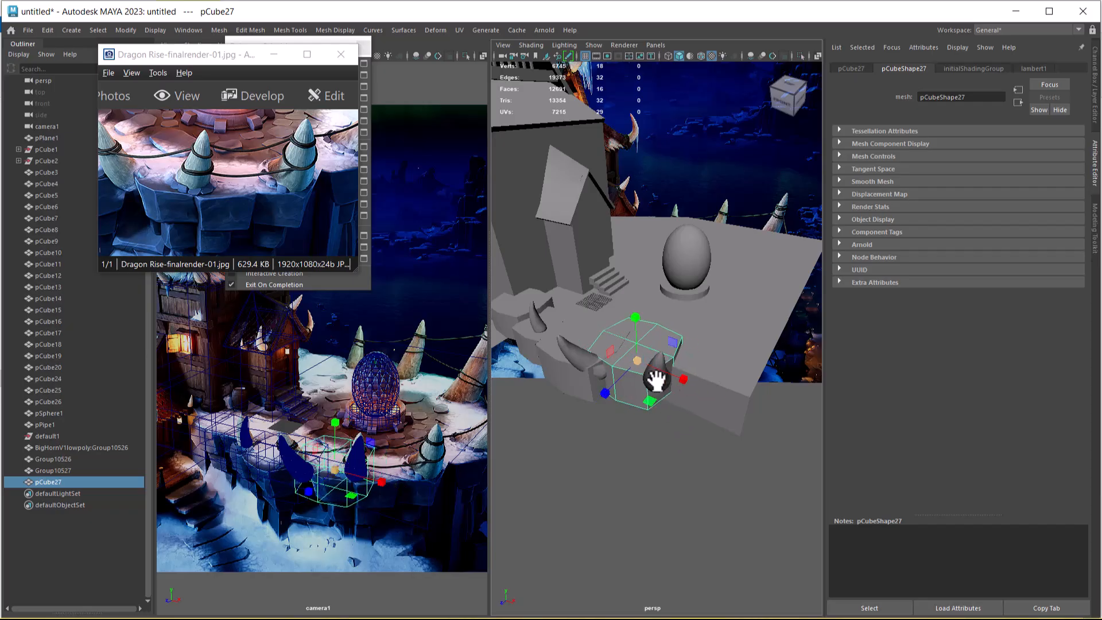
{"action": "left_click_drag", "start_coordinate": [659, 376], "coordinate": [738, 405], "text": "alt"}
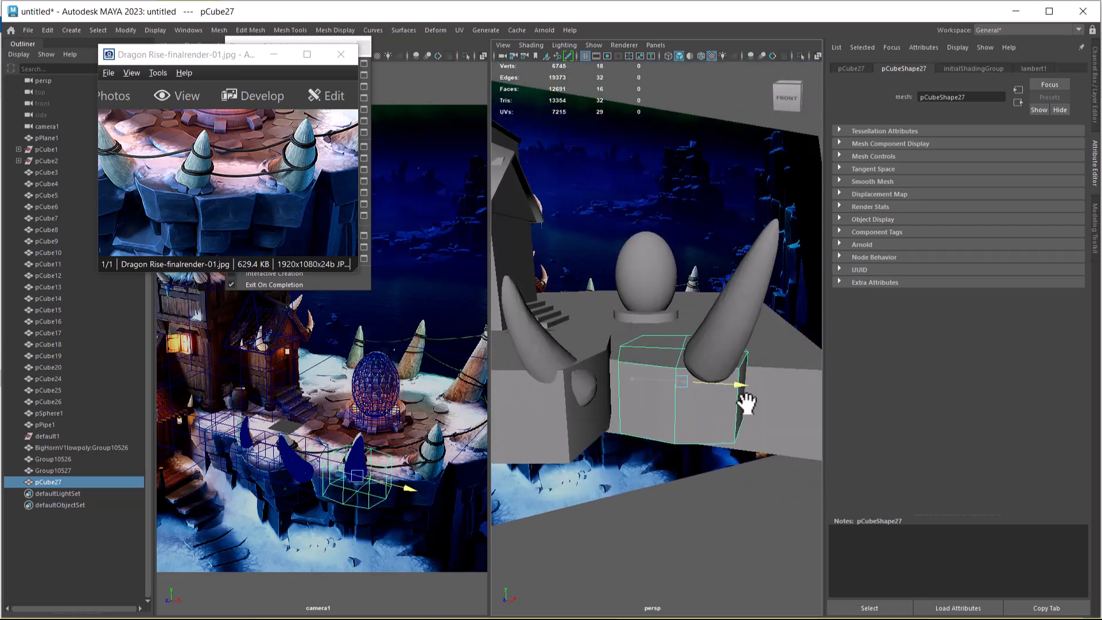
Duplicate the edge block, place the copy next along the platform's front rim, and adjust its height and angle.
{"action": "right_click_drag", "start_coordinate": [738, 405], "coordinate": [721, 478], "text": "alt"}
{"action": "left_click_drag", "start_coordinate": [721, 478], "coordinate": [768, 425], "text": "alt"}
{"action": "key", "text": "ctrl+d"}
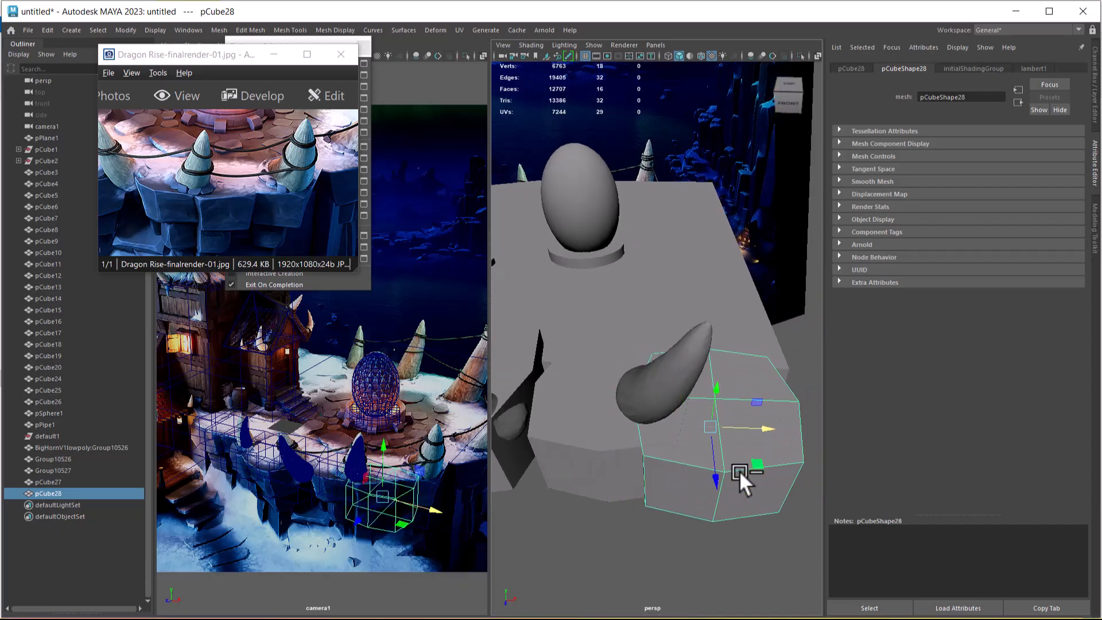
{"action": "right_click_drag", "start_coordinate": [725, 501], "coordinate": [715, 460], "text": "alt"}
{"action": "key", "text": "e"}
{"action": "key", "text": "w"}
{"action": "left_click_drag", "start_coordinate": [697, 445], "coordinate": [697, 431]}
{"action": "mouse_move", "coordinate": [724, 425]}
{"action": "middle_mouse_down", "text": "alt"}
{"action": "mouse_move", "coordinate": [698, 414]}
{"action": "mouse_move", "coordinate": [710, 421]}
{"action": "middle_mouse_up", "text": "alt"}
{"action": "left_click_drag", "start_coordinate": [713, 422], "coordinate": [654, 410], "text": "alt"}
{"action": "right_click_drag", "start_coordinate": [653, 408], "coordinate": [594, 381], "text": "alt"}
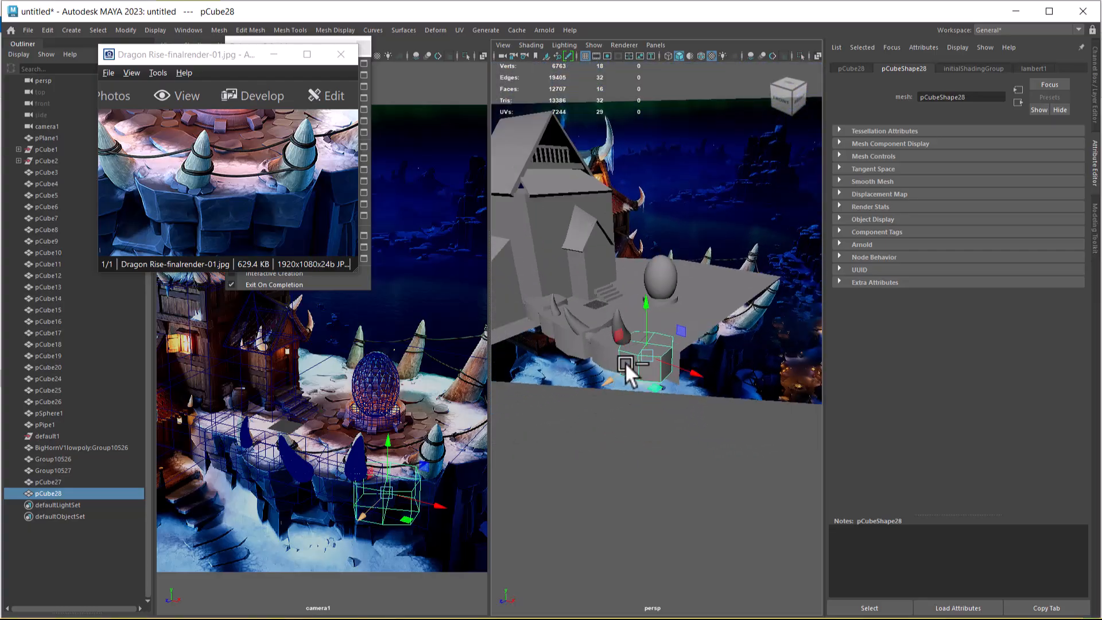
{"action": "left_click_drag", "start_coordinate": [625, 362], "coordinate": [631, 371], "text": "alt"}
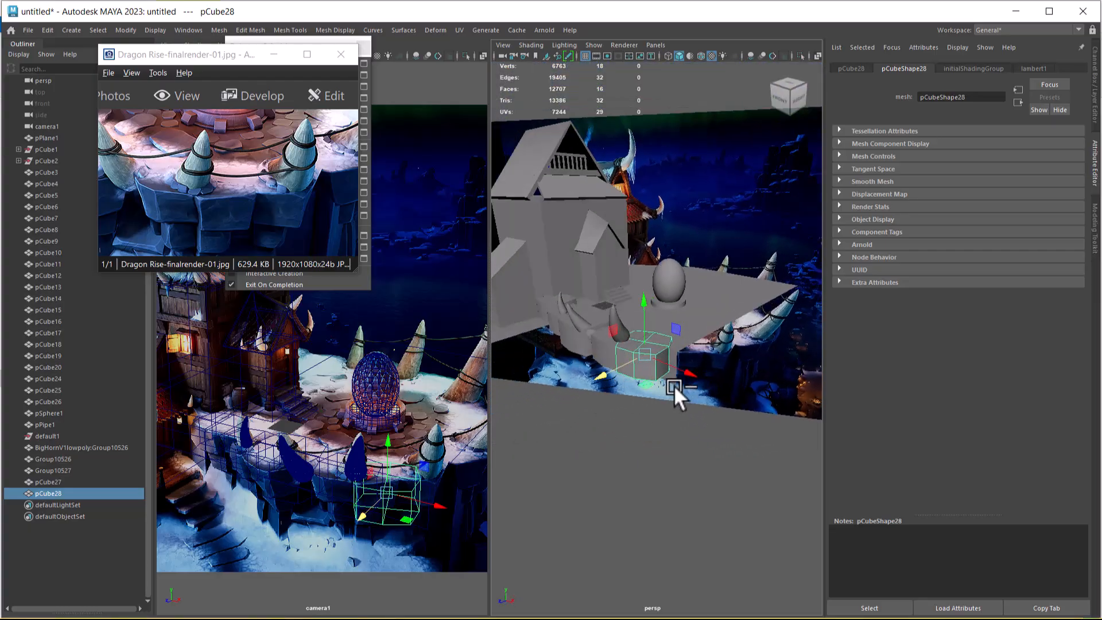
Duplicate the edge block again, move the copy further around the platform's rim, and widen the camera view.
{"action": "key", "text": "ctrl+d"}
{"action": "left_click_drag", "start_coordinate": [607, 371], "coordinate": [721, 360]}
{"action": "left_click_drag", "start_coordinate": [490, 405], "coordinate": [571, 402]}
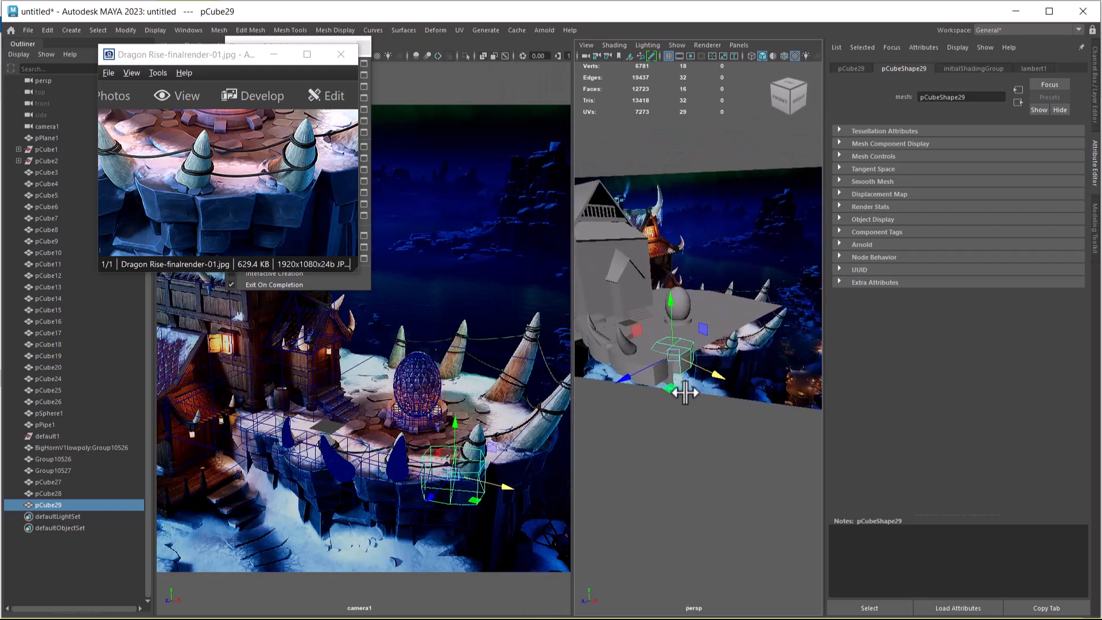
Duplicate the third horn, move the copy over the newest edge block, and rotate it to lean outward.
{"action": "left_click", "coordinate": [625, 345]}
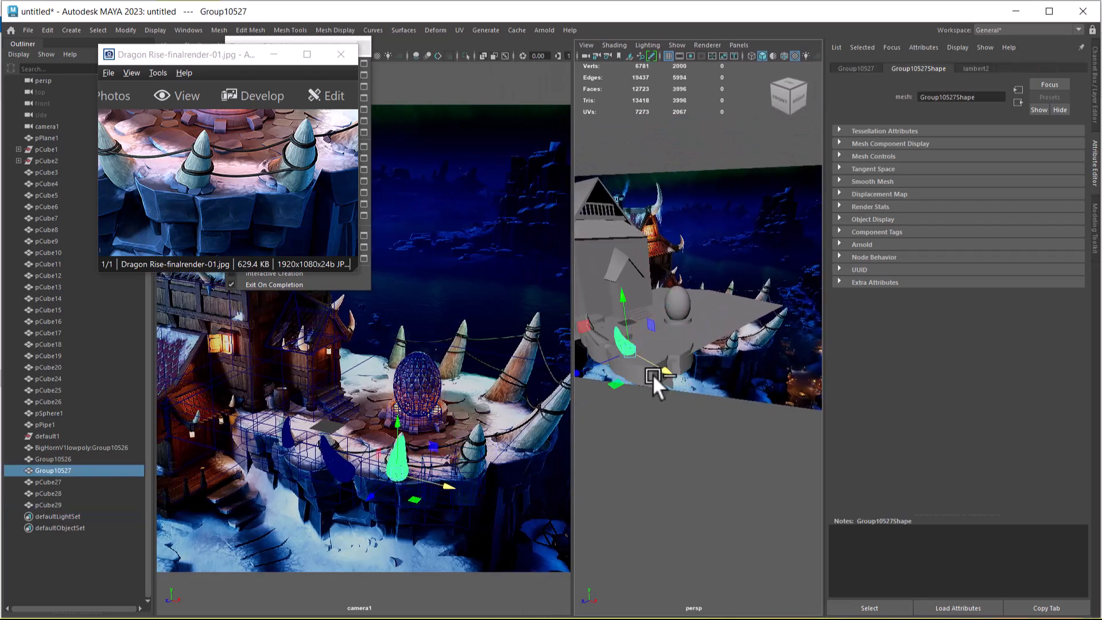
{"action": "key", "text": "ctrl+d"}
{"action": "left_click_drag", "start_coordinate": [660, 369], "coordinate": [667, 395]}
{"action": "left_click_drag", "start_coordinate": [598, 394], "coordinate": [703, 370]}
{"action": "key", "text": "e"}
{"action": "key", "text": "w"}
{"action": "key", "text": "e"}
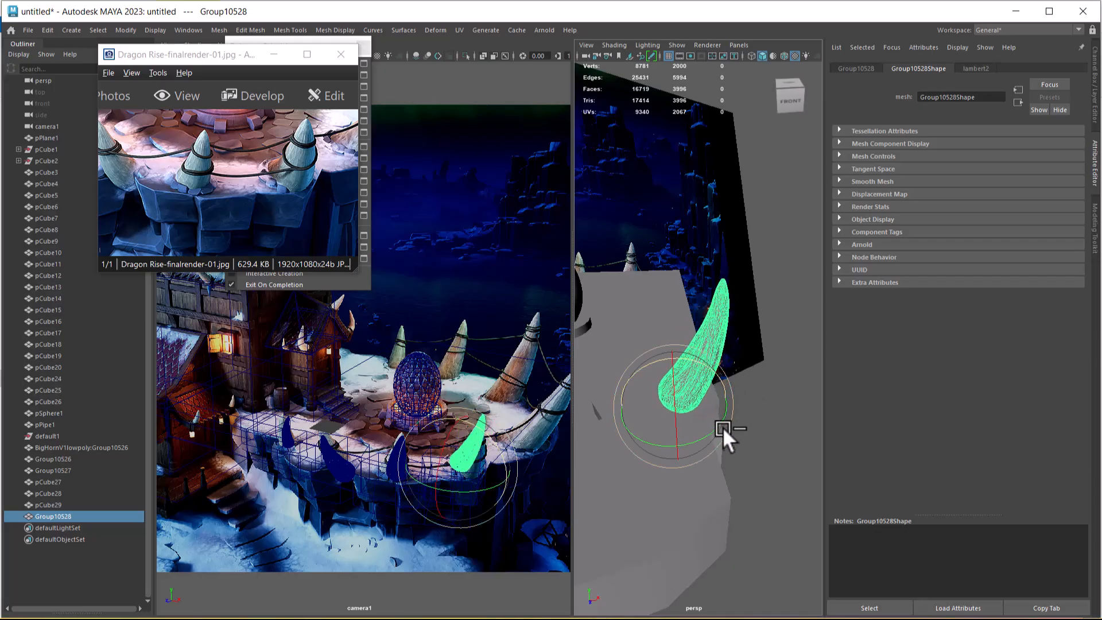
Scale the fourth horn and lower it onto the platform's rim.
{"action": "key", "text": "r"}
{"action": "left_click_drag", "start_coordinate": [676, 401], "coordinate": [696, 397]}
{"action": "key", "text": "w"}
{"action": "left_click_drag", "start_coordinate": [681, 354], "coordinate": [677, 379]}
Rotate the fourth horn to match the reference and enlarge it against the outer rim.
{"action": "left_click_drag", "start_coordinate": [722, 482], "coordinate": [631, 469], "text": "alt"}
{"action": "right_click_drag", "start_coordinate": [631, 469], "coordinate": [713, 443], "text": "alt"}
{"action": "key", "text": "e"}
{"action": "left_click_drag", "start_coordinate": [628, 404], "coordinate": [669, 430]}
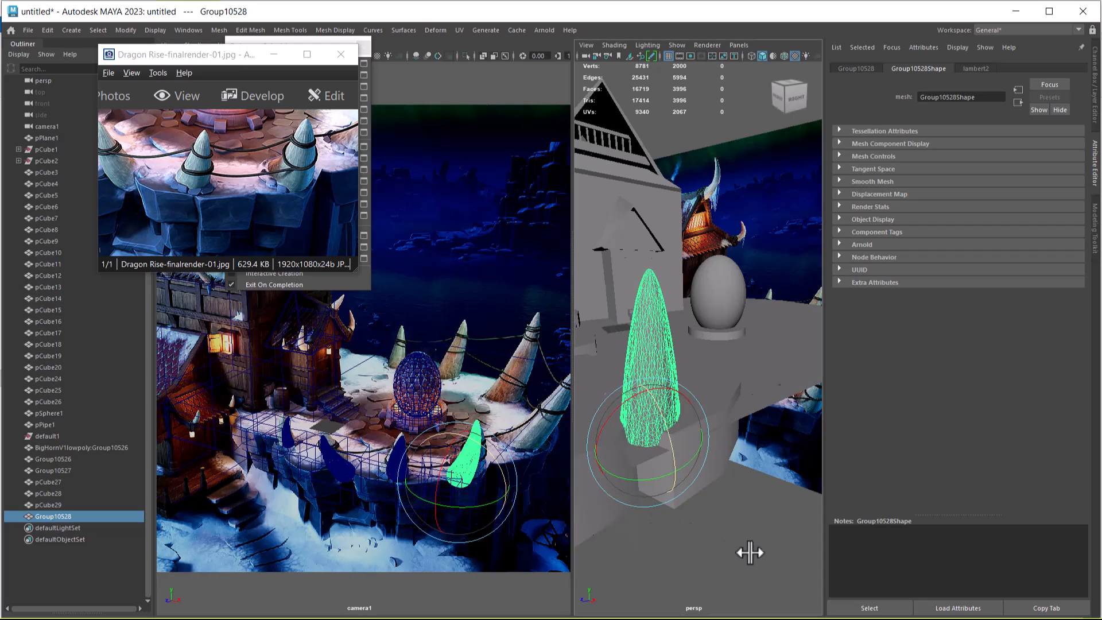
{"action": "left_click_drag", "start_coordinate": [750, 556], "coordinate": [721, 507], "text": "alt"}
{"action": "key", "text": "r"}
{"action": "left_click_drag", "start_coordinate": [672, 405], "coordinate": [677, 372]}
{"action": "key", "text": "w"}
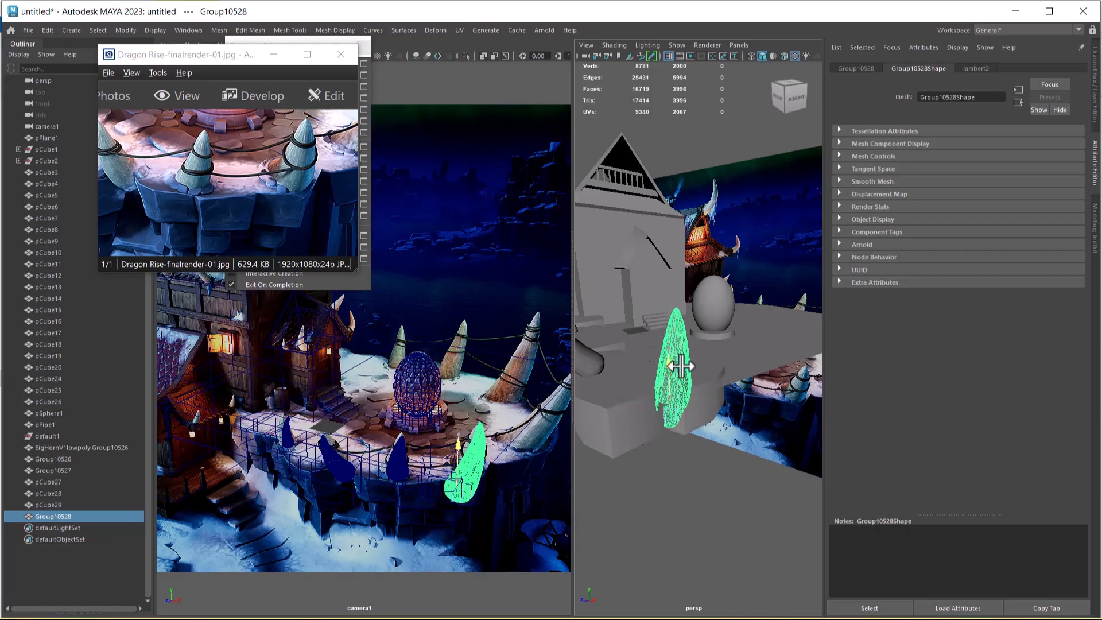
Duplicate the fourth horn, move the copy further around the platform's outer rim, and adjust its size and angle.
{"action": "left_click_drag", "start_coordinate": [756, 438], "coordinate": [791, 428], "text": "alt"}
{"action": "scroll", "coordinate": [792, 428], "scroll_direction": "up", "scroll_amount": 5}
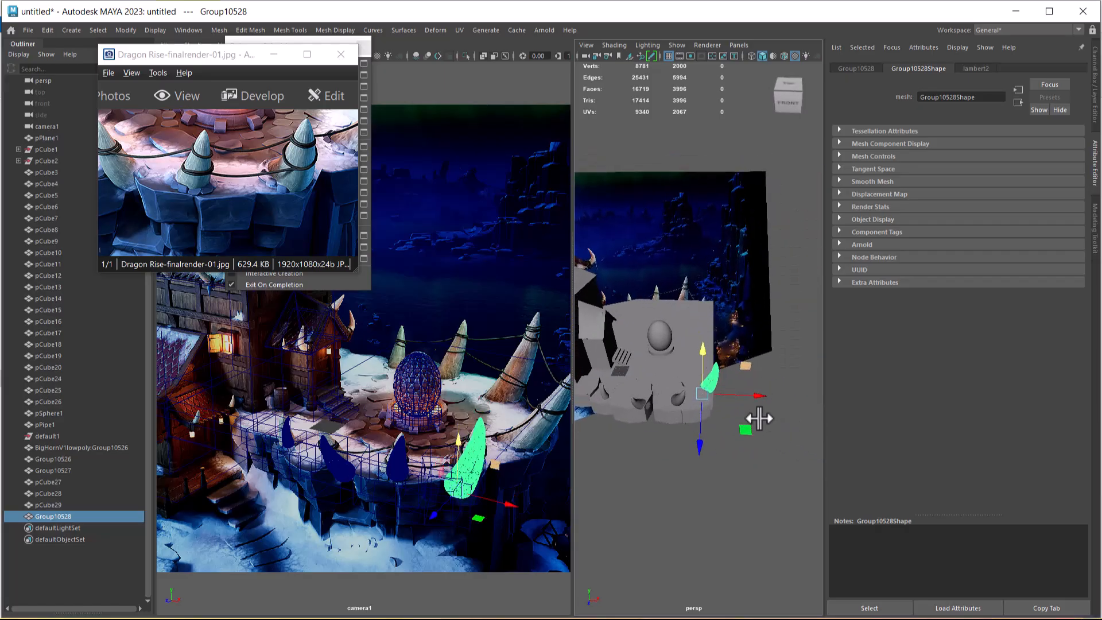
{"action": "key", "text": "ctrl+d"}
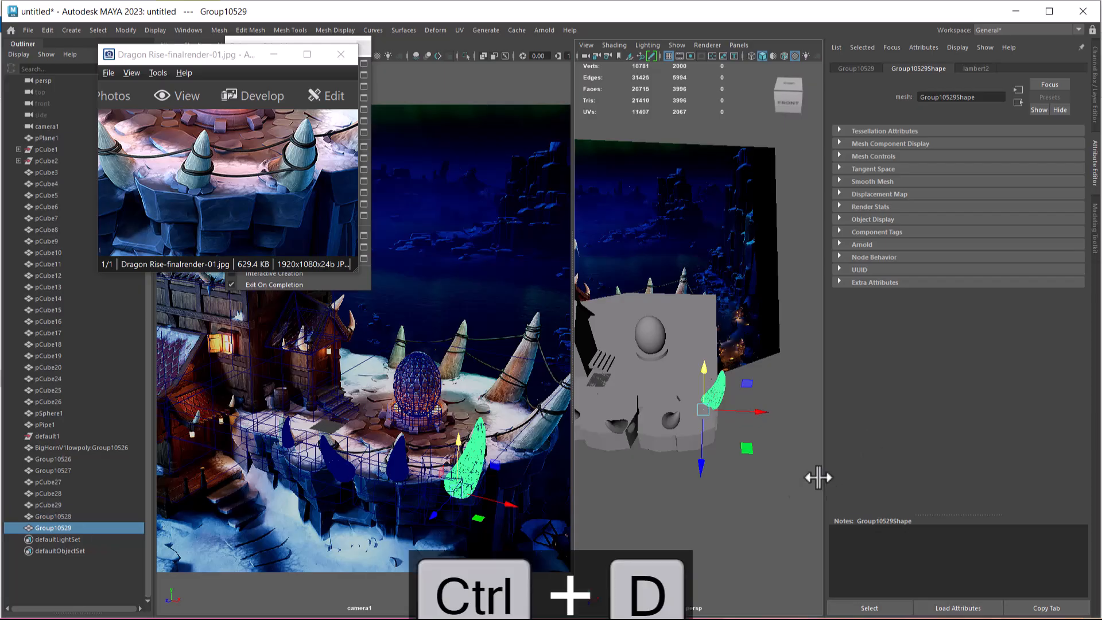
{"action": "left_click_drag", "start_coordinate": [704, 465], "coordinate": [723, 390]}
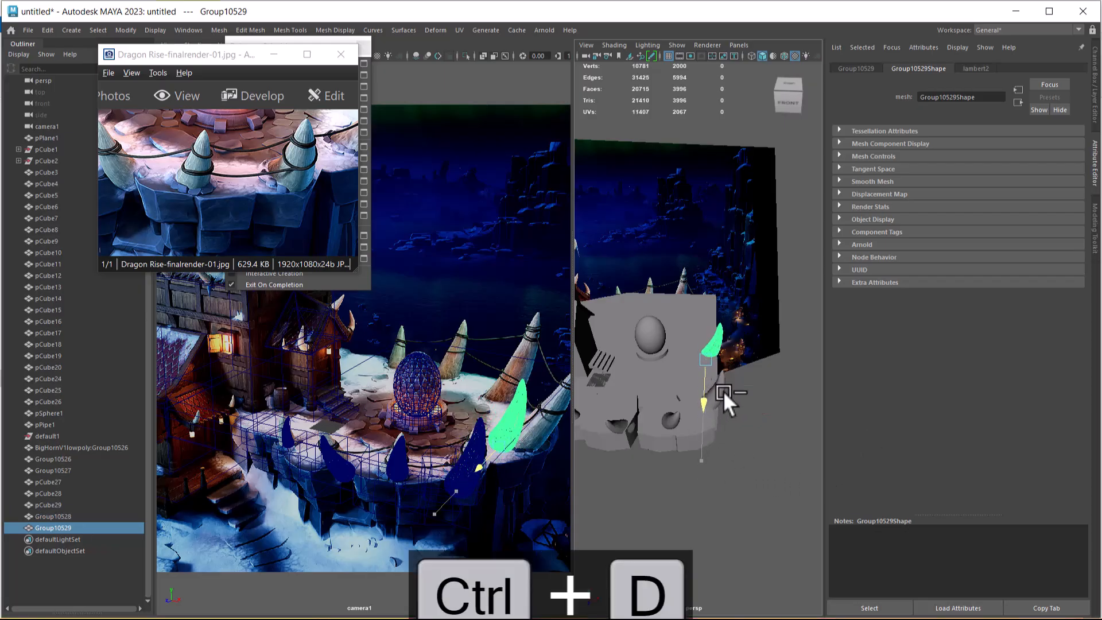
{"action": "left_click_drag", "start_coordinate": [762, 359], "coordinate": [791, 447]}
{"action": "key", "text": "r"}
{"action": "key", "text": "e"}
{"action": "key", "text": "w"}
Select the four horns along the platform's front edge and group them.
{"action": "left_click", "coordinate": [791, 461]}
{"action": "left_click", "coordinate": [743, 469], "text": "shift"}
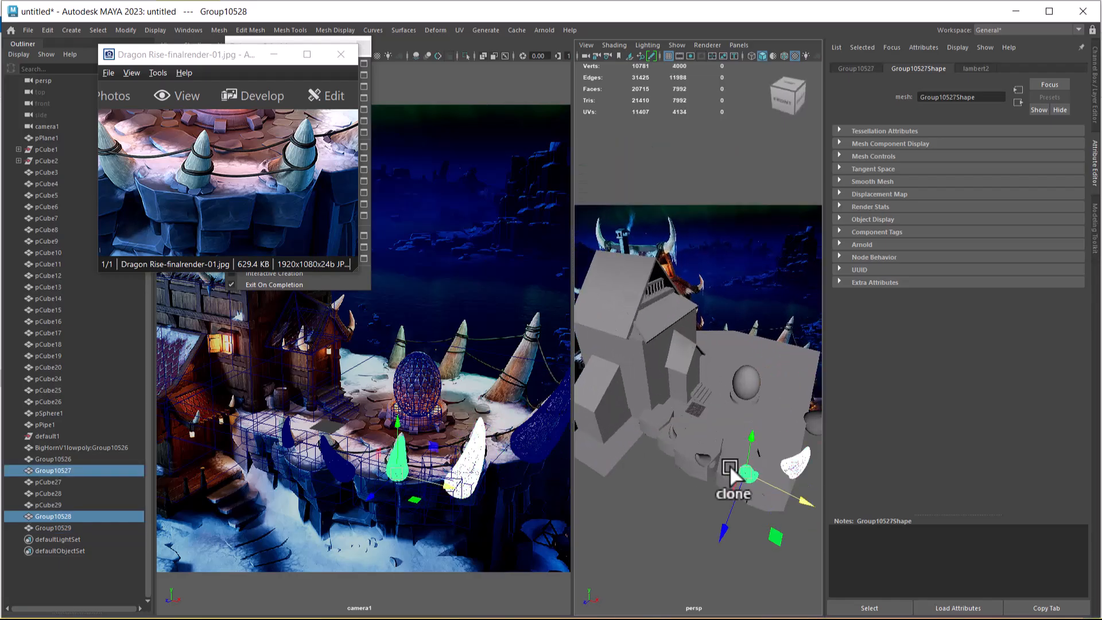
{"action": "left_click", "coordinate": [701, 457], "text": "shift"}
{"action": "left_click", "coordinate": [674, 427], "text": "shift"}
{"action": "left_click_drag", "start_coordinate": [653, 412], "coordinate": [662, 473], "text": "alt"}
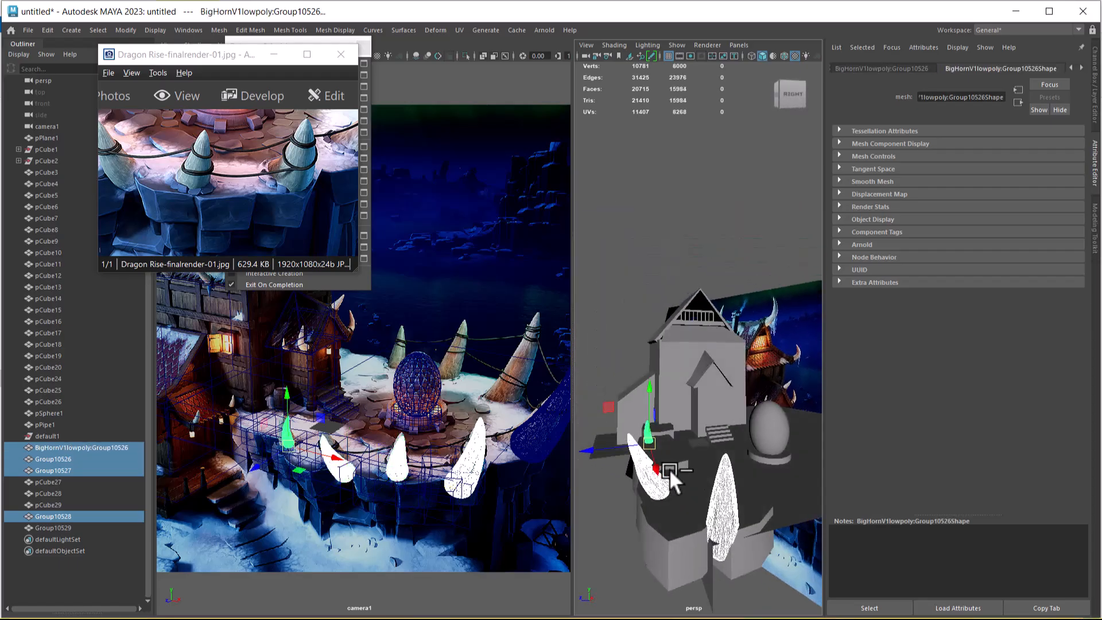
{"action": "key", "text": "ctrl+g"}
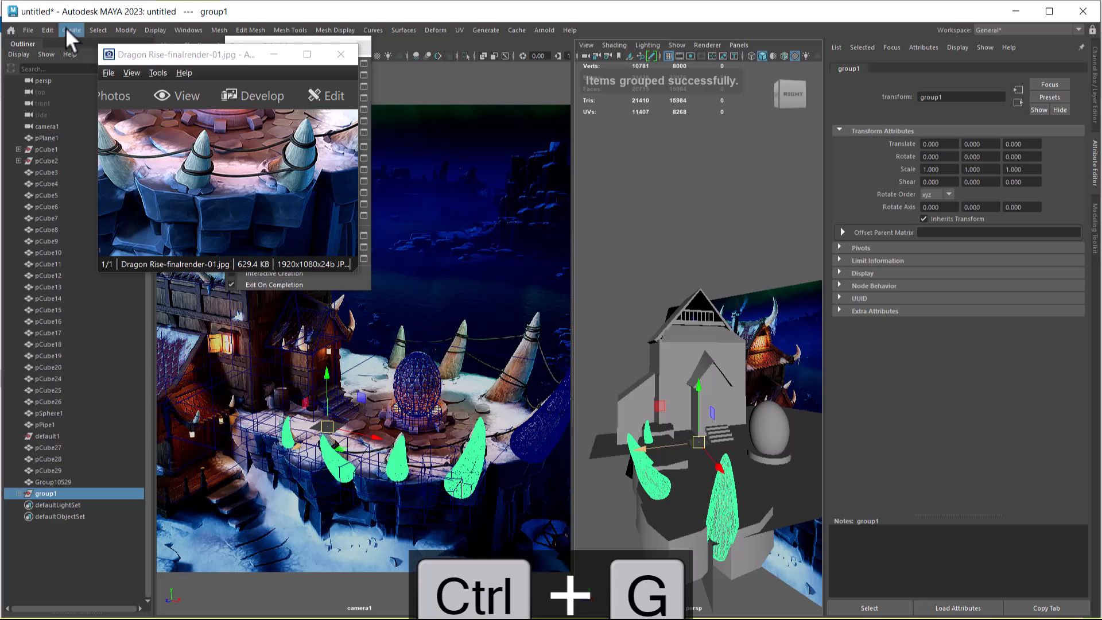
Create a mirrored copy of the horn group using Duplicate Special with Scale Z set to -1.
{"action": "left_click", "coordinate": [47, 29]}
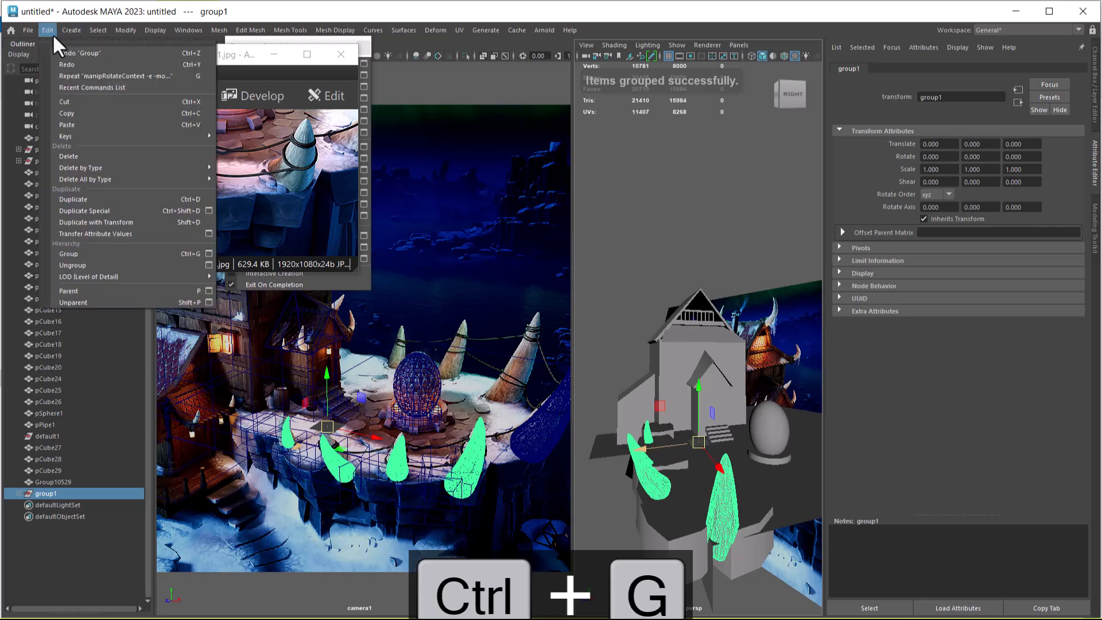
{"action": "left_click", "coordinate": [208, 211]}
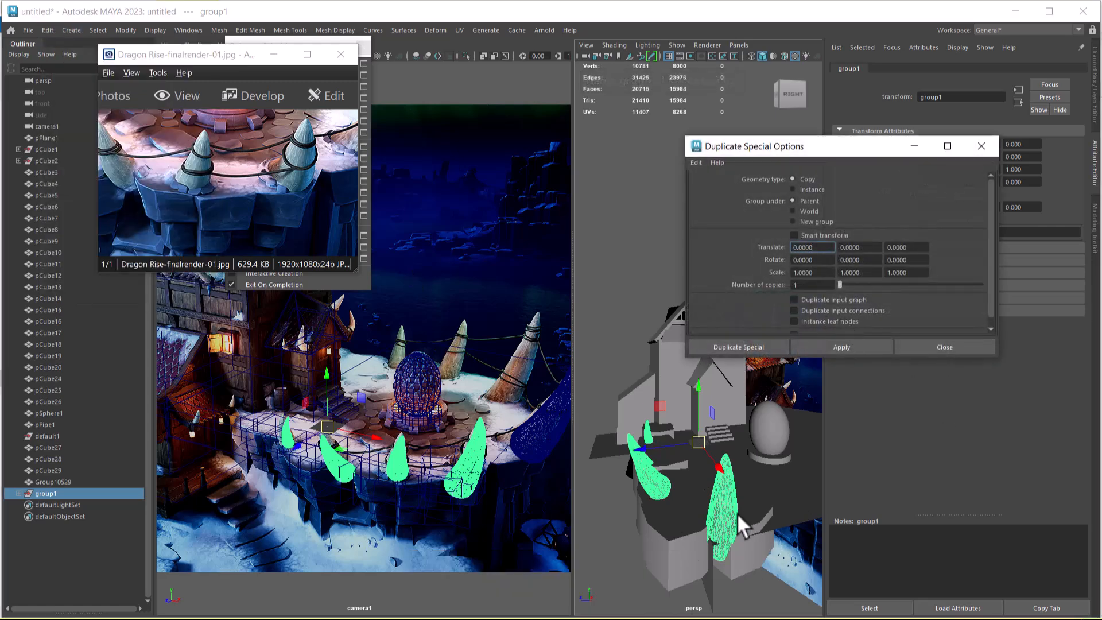
{"action": "left_click_drag", "start_coordinate": [714, 520], "coordinate": [711, 518], "text": "alt"}
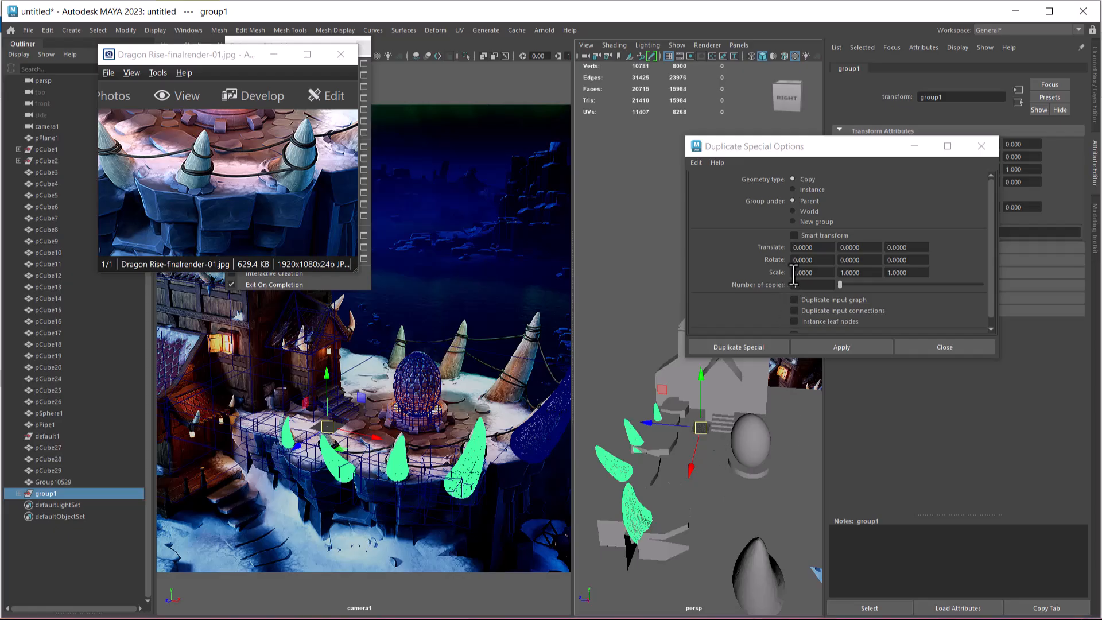
{"action": "left_click", "coordinate": [888, 273]}
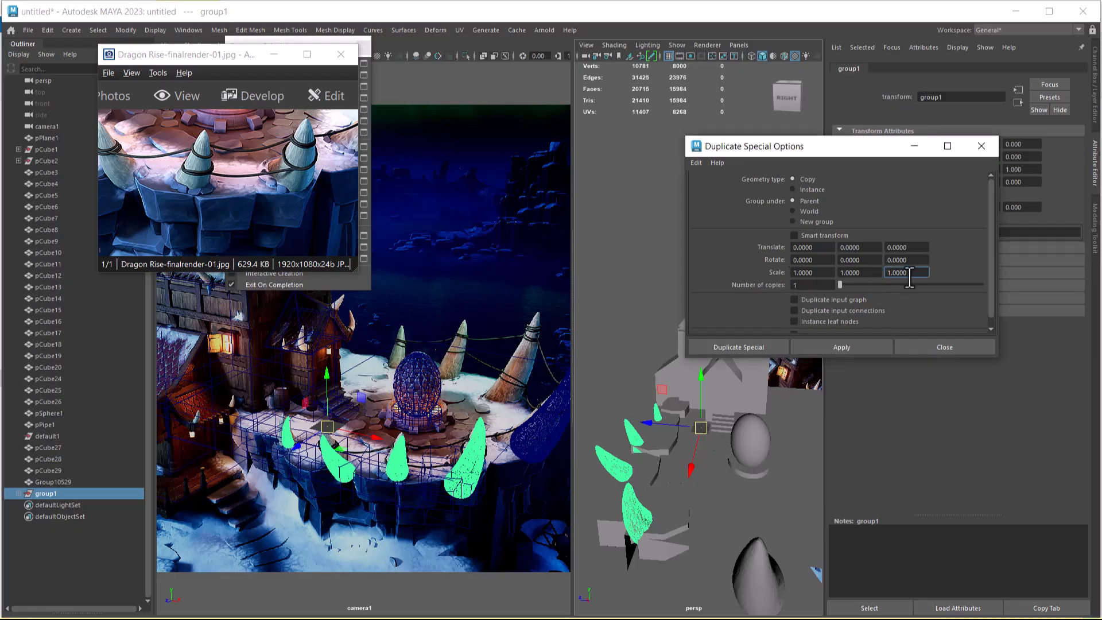
{"action": "type", "text": "-"}
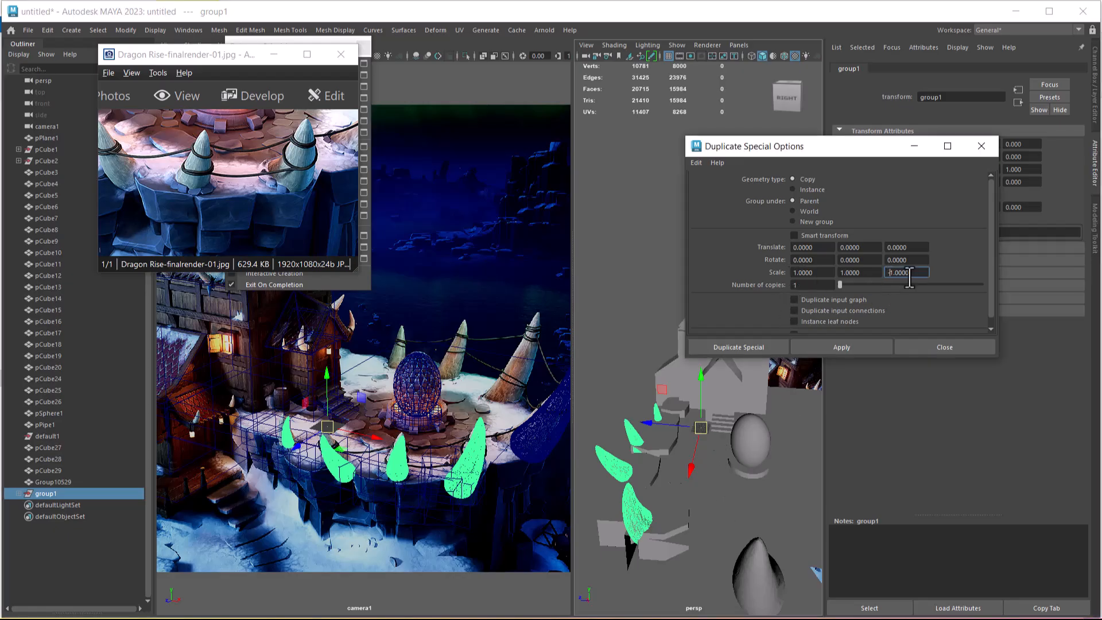
{"action": "left_click", "coordinate": [837, 343]}
{"action": "left_click", "coordinate": [946, 346]}
Move the mirrored horn group across to the platform's far rim, lining it up with the background horns in the reference.
{"action": "left_click_drag", "start_coordinate": [733, 485], "coordinate": [614, 353], "text": "alt"}
{"action": "left_click_drag", "start_coordinate": [714, 432], "coordinate": [790, 419], "text": "alt"}
{"action": "mouse_move", "coordinate": [739, 458]}
{"action": "left_mouse_down"}
{"action": "mouse_move", "coordinate": [728, 443]}
{"action": "mouse_move", "coordinate": [734, 450]}
{"action": "left_mouse_up"}
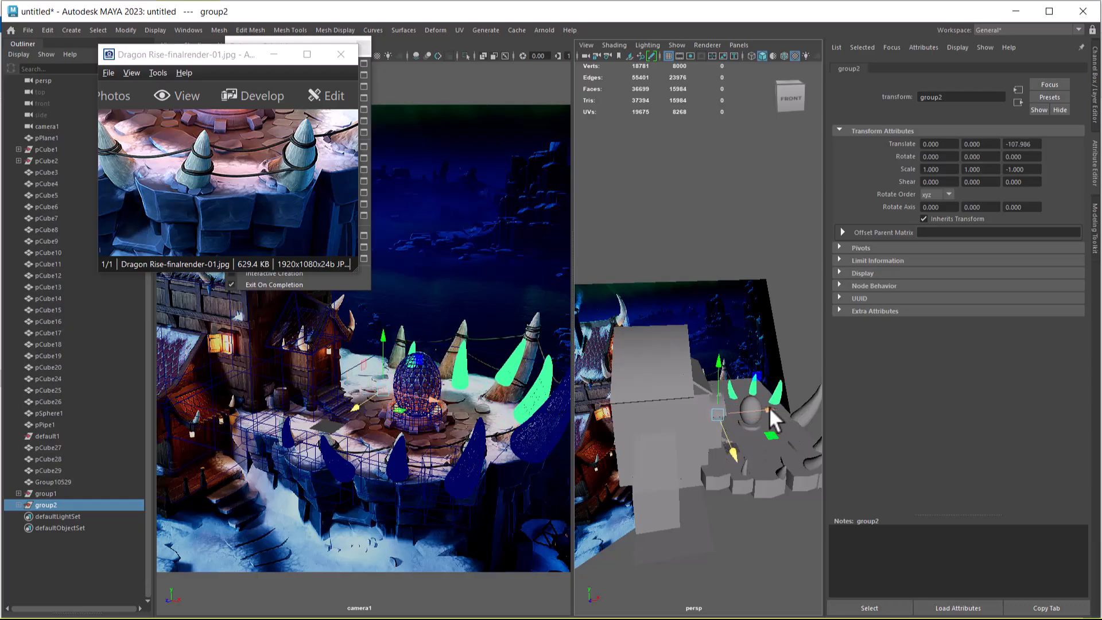
{"action": "left_click_drag", "start_coordinate": [772, 415], "coordinate": [693, 429]}
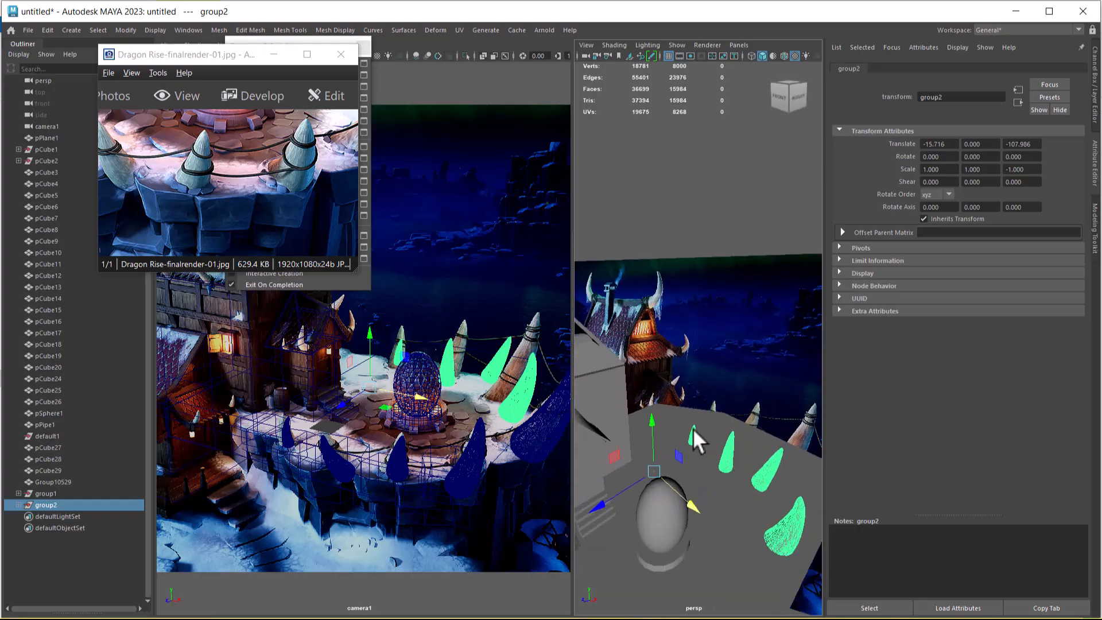
Scale the smallest mirrored horn on the far rim to match the reference.
{"action": "left_click", "coordinate": [693, 430]}
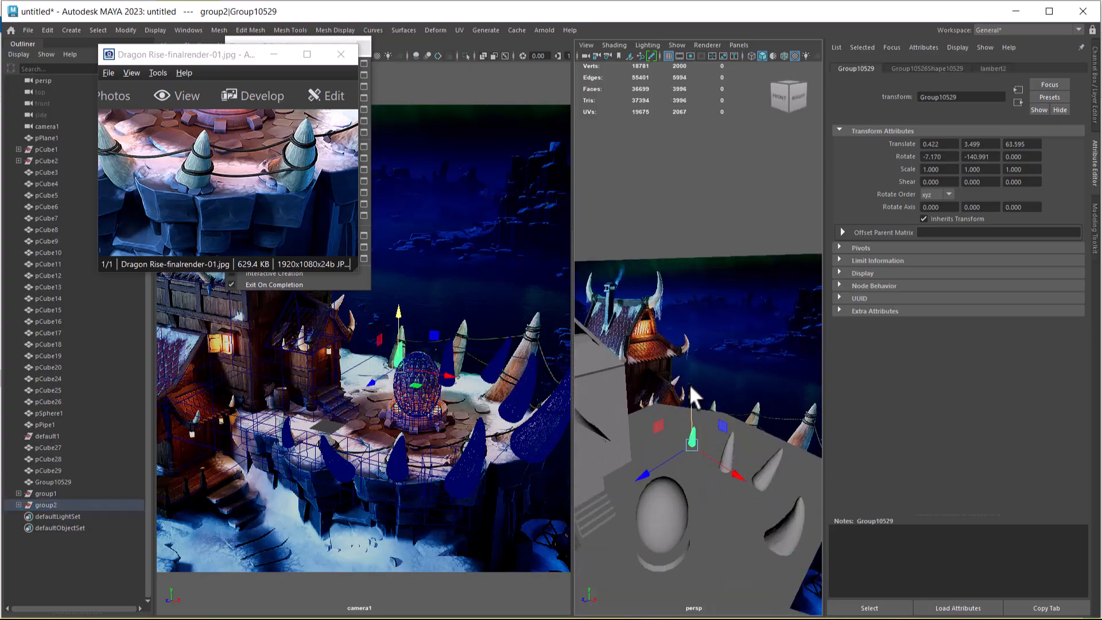
{"action": "key", "text": "r"}
{"action": "left_click_drag", "start_coordinate": [692, 445], "coordinate": [708, 441]}
Enlarge, rotate and reposition the second mirrored horn to match the reference horn behind the egg.
{"action": "left_click", "coordinate": [734, 465]}
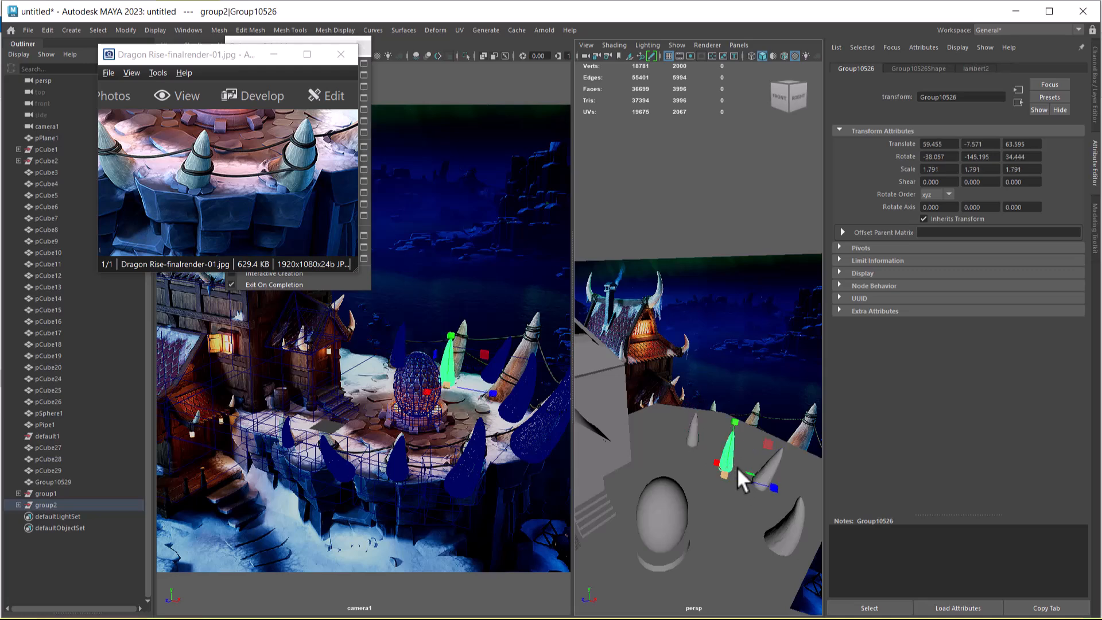
{"action": "left_click_drag", "start_coordinate": [725, 469], "coordinate": [737, 509]}
{"action": "key", "text": "e"}
{"action": "key", "text": "w"}
{"action": "left_click_drag", "start_coordinate": [756, 471], "coordinate": [775, 522], "text": "alt"}
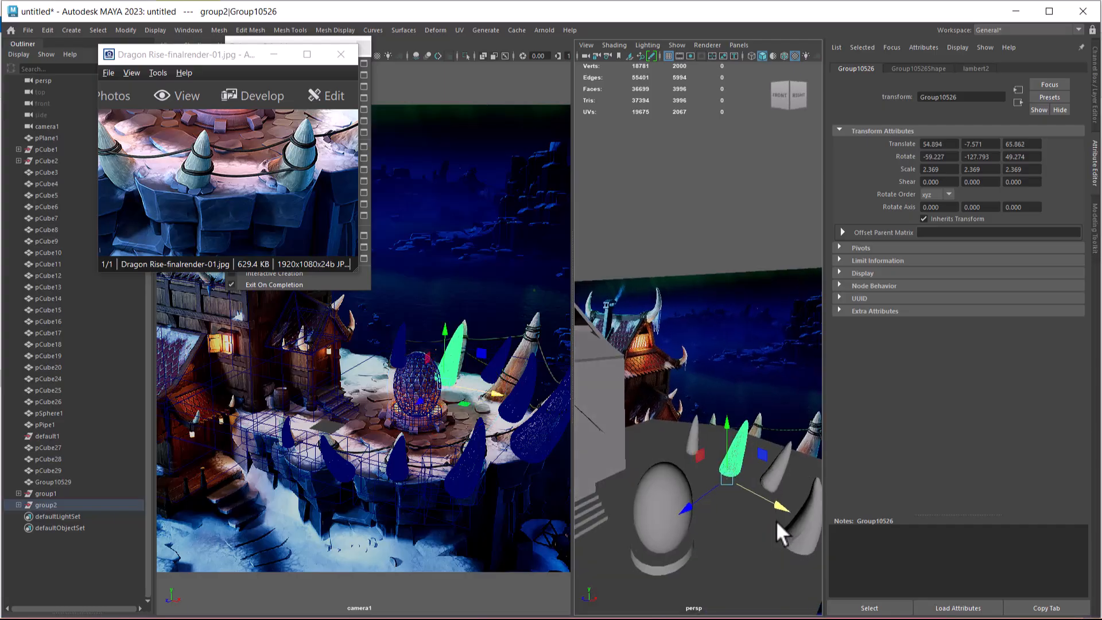
Rotate and enlarge the third mirrored horn and lower it into the far rim.
{"action": "left_click", "coordinate": [774, 477]}
{"action": "mouse_move", "coordinate": [760, 485]}
{"action": "left_mouse_down", "text": "alt"}
{"action": "mouse_move", "coordinate": [760, 494]}
{"action": "mouse_move", "coordinate": [743, 488]}
{"action": "mouse_move", "coordinate": [791, 477]}
{"action": "mouse_move", "coordinate": [745, 470]}
{"action": "left_mouse_up", "text": "alt"}
{"action": "left_click_drag", "start_coordinate": [780, 436], "coordinate": [766, 441]}
{"action": "key", "text": "w"}
{"action": "left_click_drag", "start_coordinate": [734, 404], "coordinate": [736, 413]}
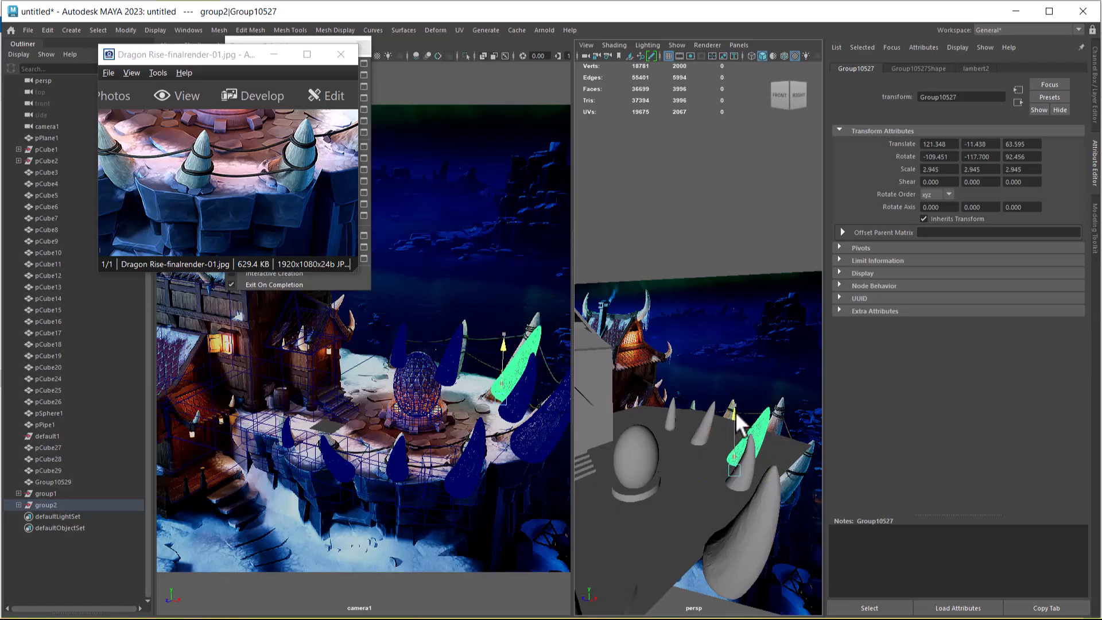
{"action": "key", "text": "r"}
{"action": "left_click_drag", "start_coordinate": [734, 470], "coordinate": [742, 467]}
{"action": "key", "text": "w"}
{"action": "left_click_drag", "start_coordinate": [732, 418], "coordinate": [784, 498]}
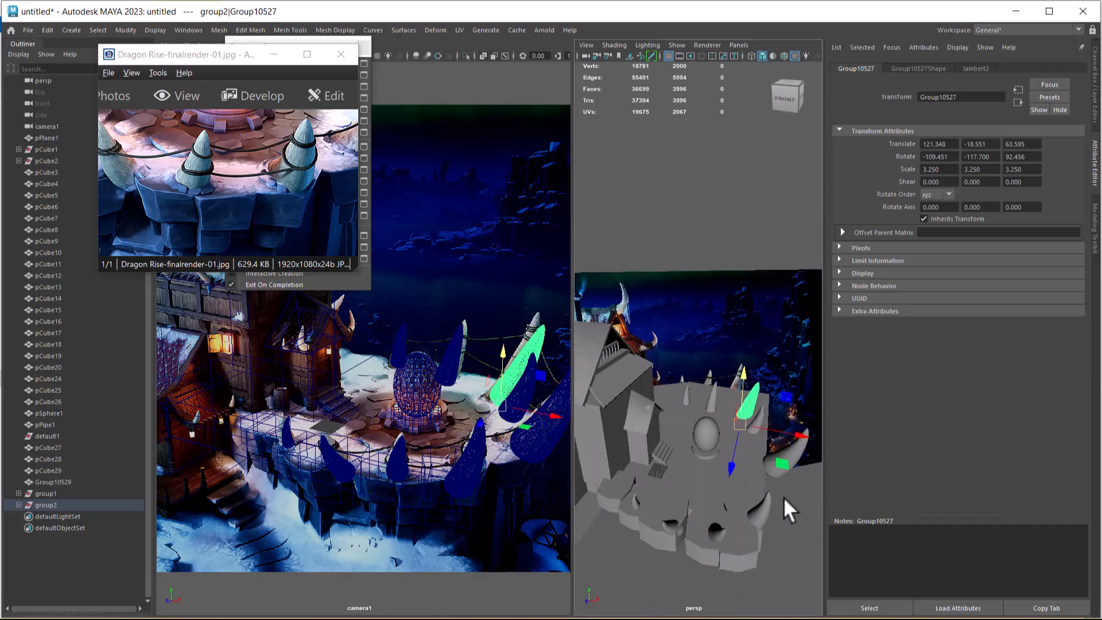
Delete the extra fourth mirrored horn overlapping the others on the far rim.
{"action": "left_click", "coordinate": [763, 409]}
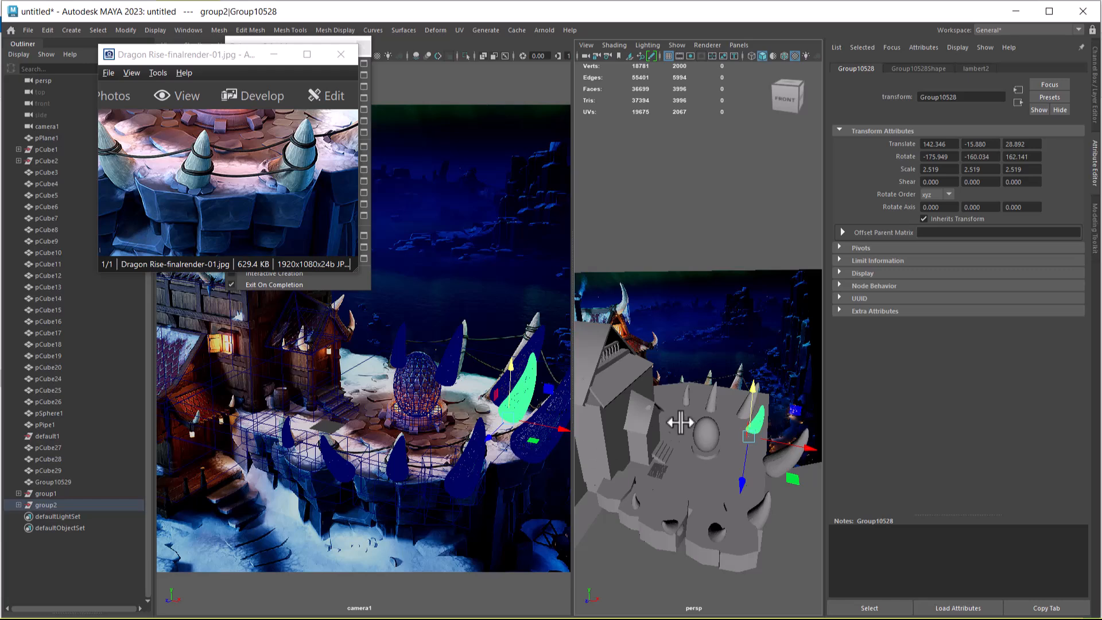
{"action": "left_click_drag", "start_coordinate": [574, 376], "coordinate": [713, 388]}
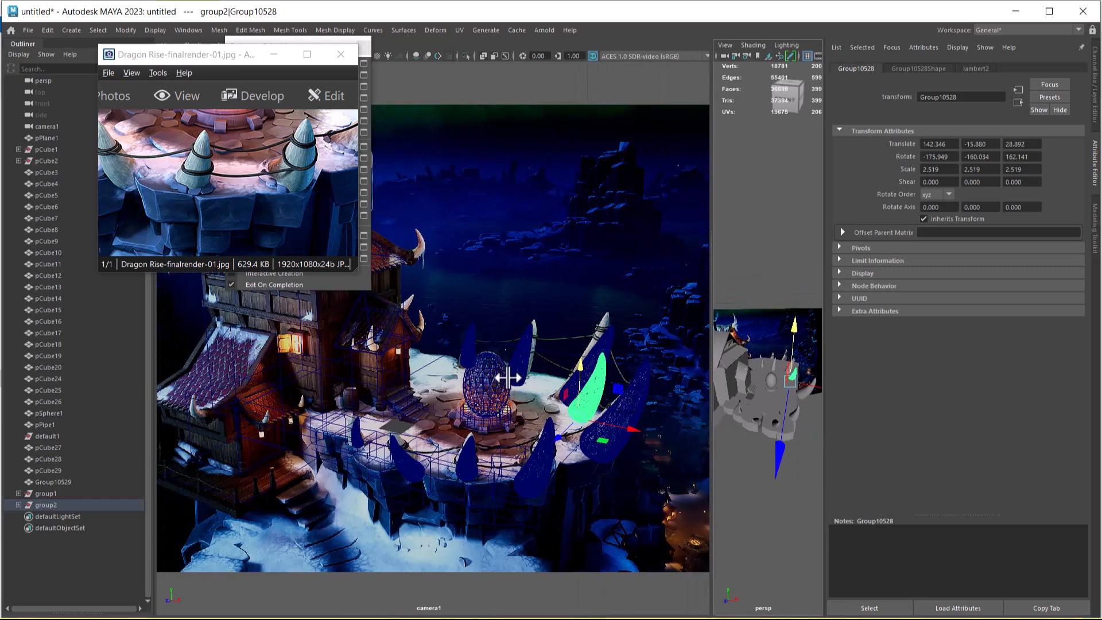
{"action": "key", "text": "Delete"}
Shift the third mirrored horn over the large background horn in the camera view and adjust its size.
{"action": "left_click", "coordinate": [602, 390]}
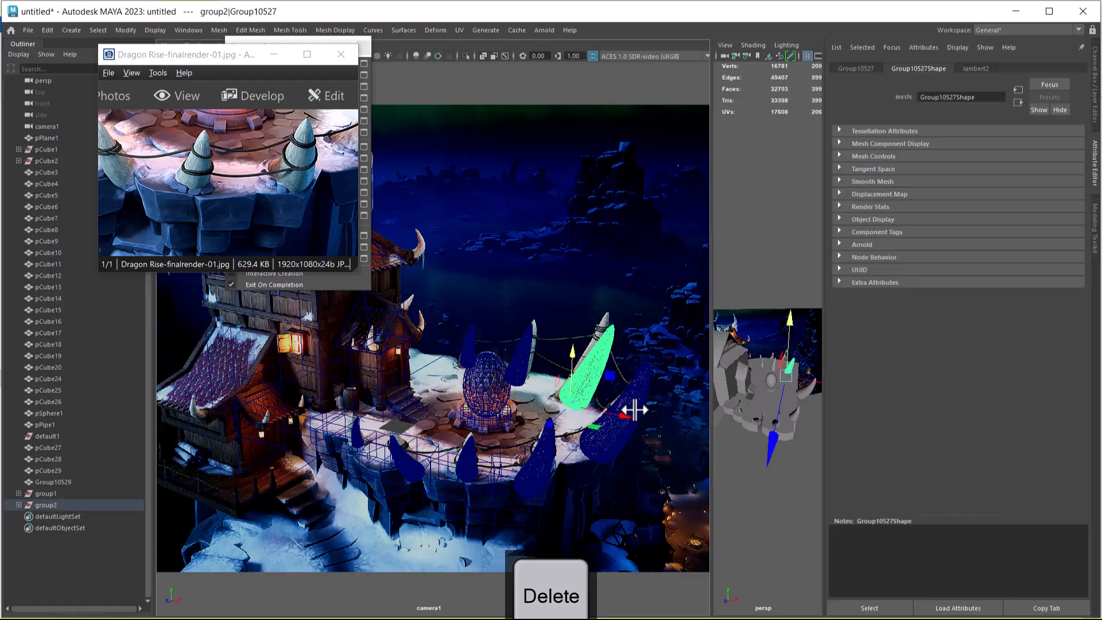
{"action": "left_click_drag", "start_coordinate": [622, 414], "coordinate": [579, 401]}
{"action": "key", "text": "r"}
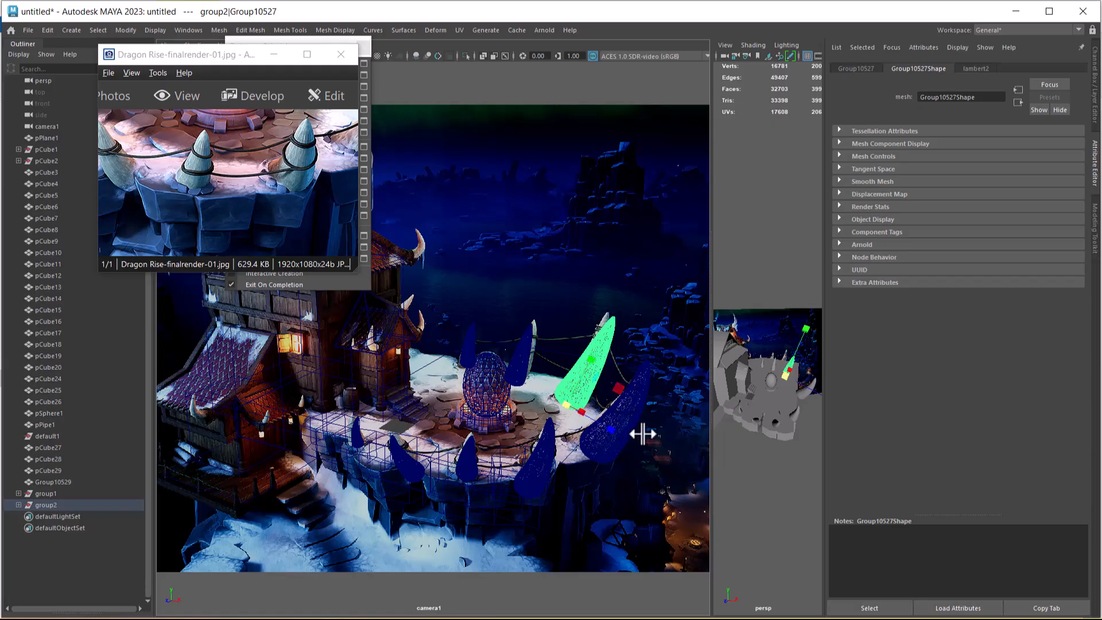
{"action": "left_click_drag", "start_coordinate": [648, 436], "coordinate": [676, 436]}
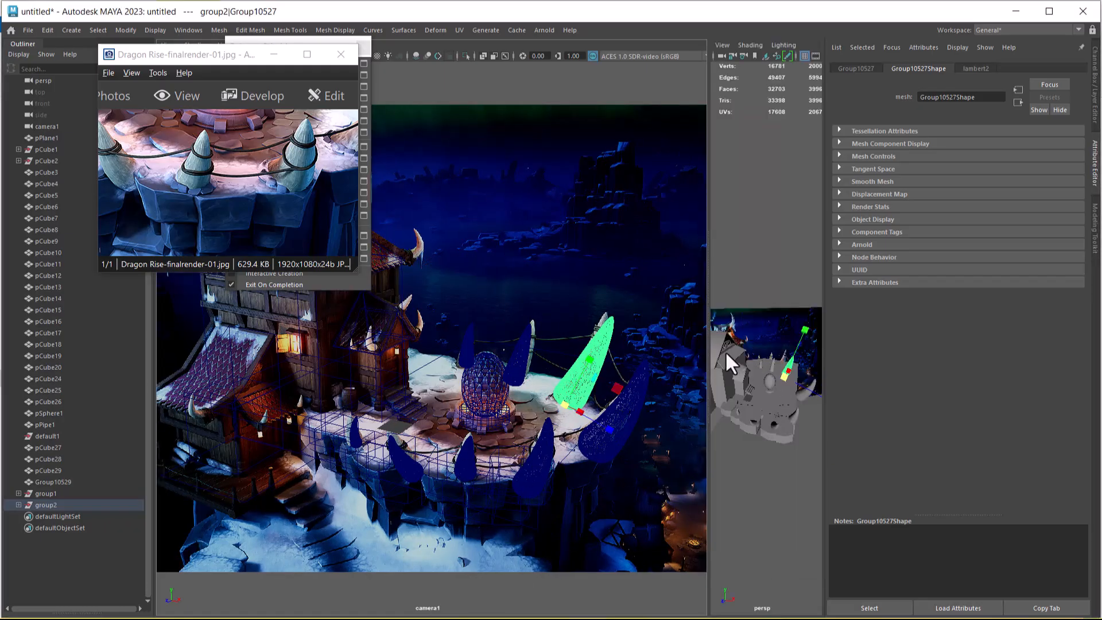
Duplicate the front edge block, move the copy below the platform, stretch it vertically into a column and enlarge it.
{"action": "left_click_drag", "start_coordinate": [708, 346], "coordinate": [604, 350]}
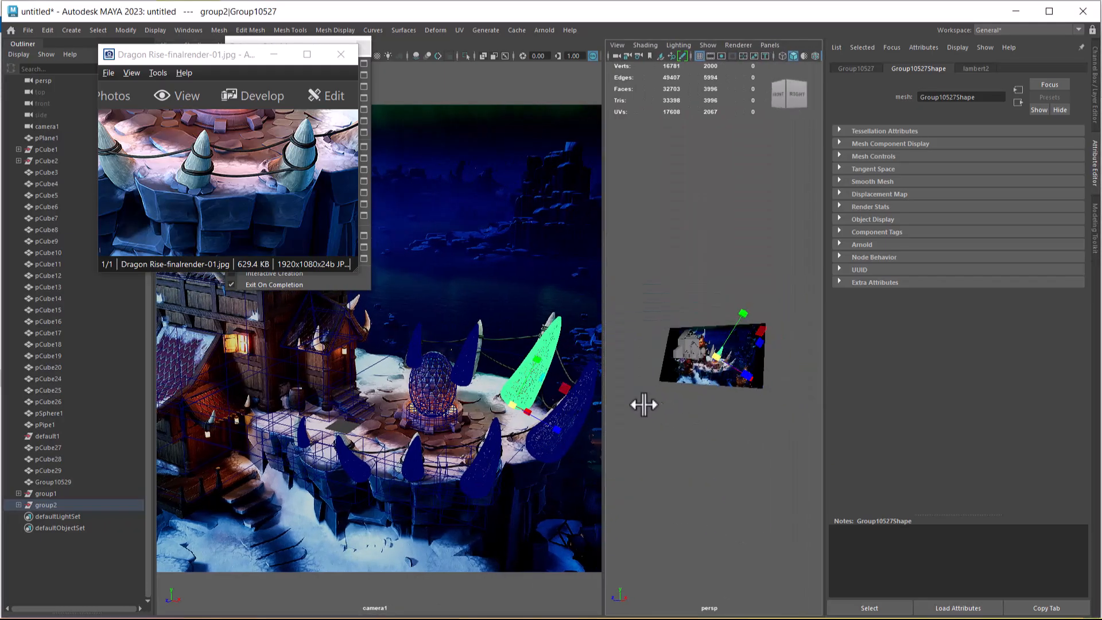
{"action": "mouse_move", "coordinate": [728, 469]}
{"action": "left_mouse_down", "text": "alt"}
{"action": "mouse_move", "coordinate": [745, 472]}
{"action": "mouse_move", "coordinate": [695, 463]}
{"action": "mouse_move", "coordinate": [732, 475]}
{"action": "left_mouse_up", "text": "alt"}
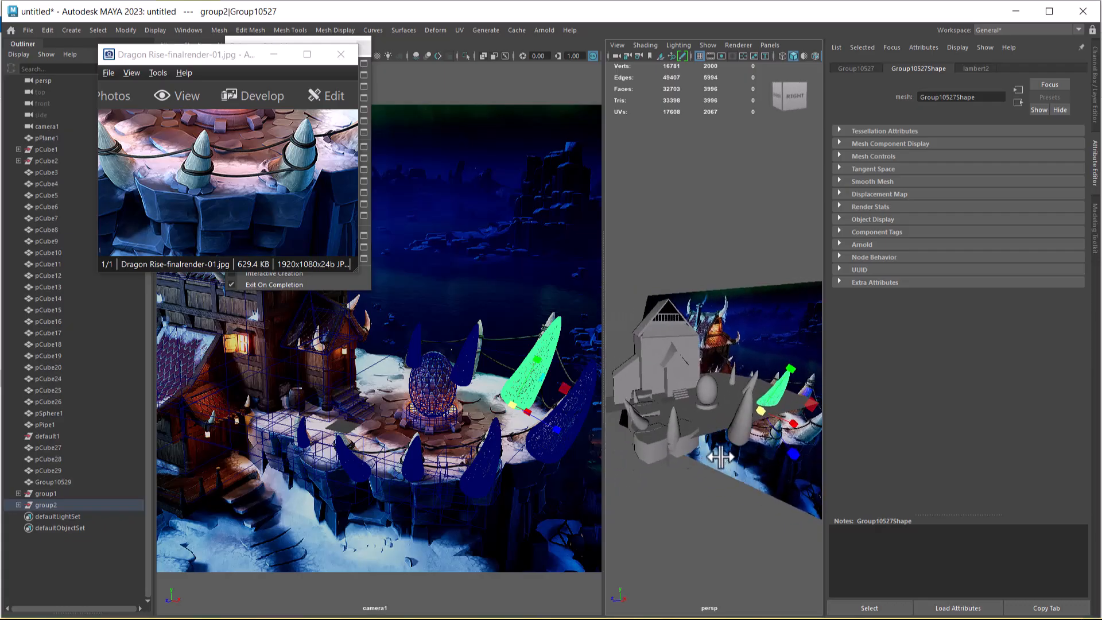
{"action": "left_click", "coordinate": [702, 446]}
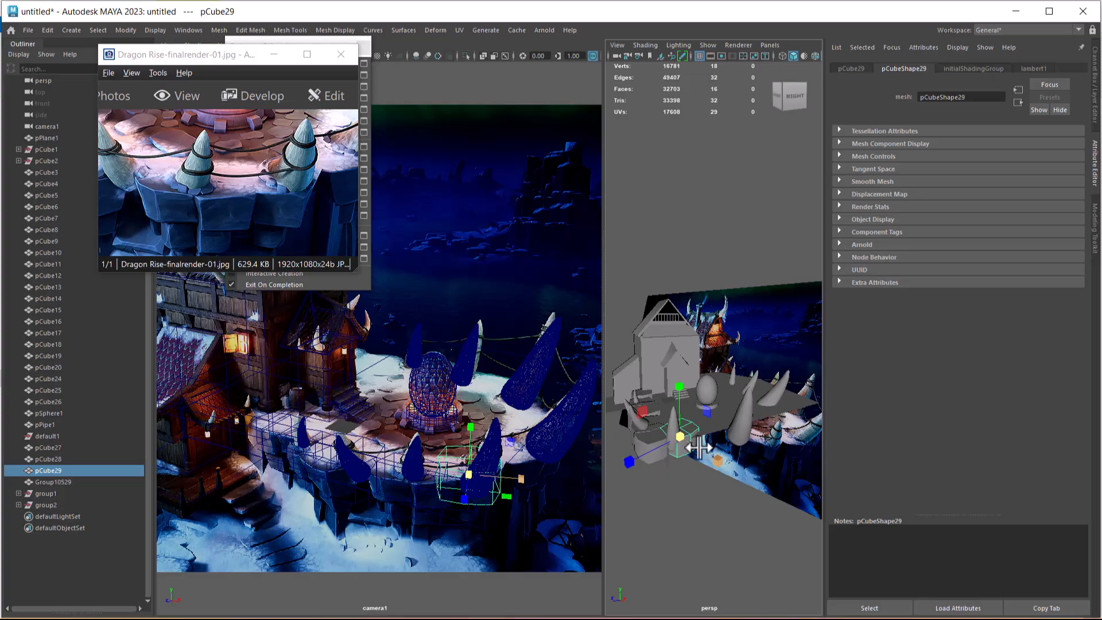
{"action": "left_click_drag", "start_coordinate": [713, 472], "coordinate": [732, 498], "text": "alt"}
{"action": "key", "text": "ctrl+d"}
{"action": "left_click_drag", "start_coordinate": [700, 401], "coordinate": [699, 482]}
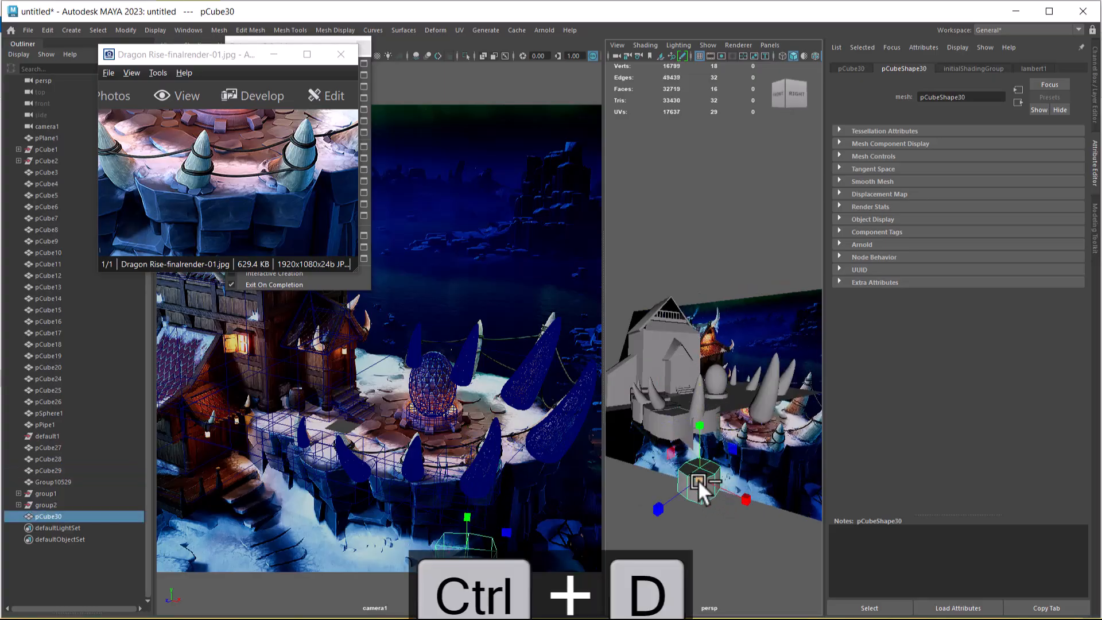
{"action": "left_click_drag", "start_coordinate": [698, 428], "coordinate": [707, 343]}
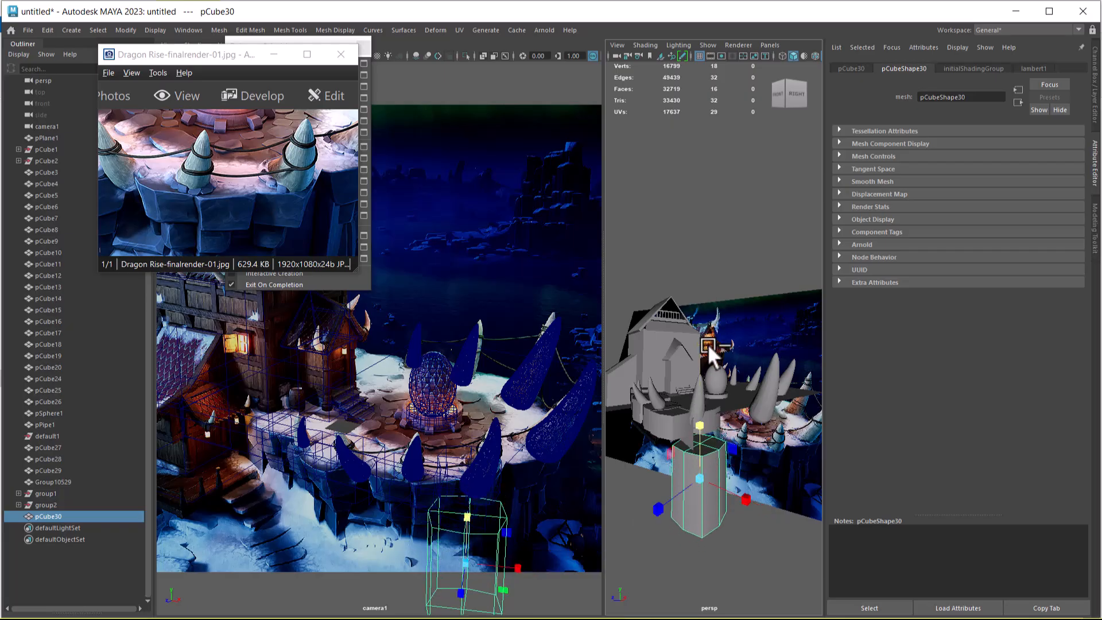
{"action": "left_click_drag", "start_coordinate": [700, 476], "coordinate": [734, 467]}
Move the column beneath the dragon egg platform and adjust its height against the platform's underside.
{"action": "scroll", "coordinate": [718, 469], "scroll_direction": "down", "scroll_amount": 5}
{"action": "scroll", "coordinate": [743, 422], "scroll_direction": "up", "scroll_amount": 3}
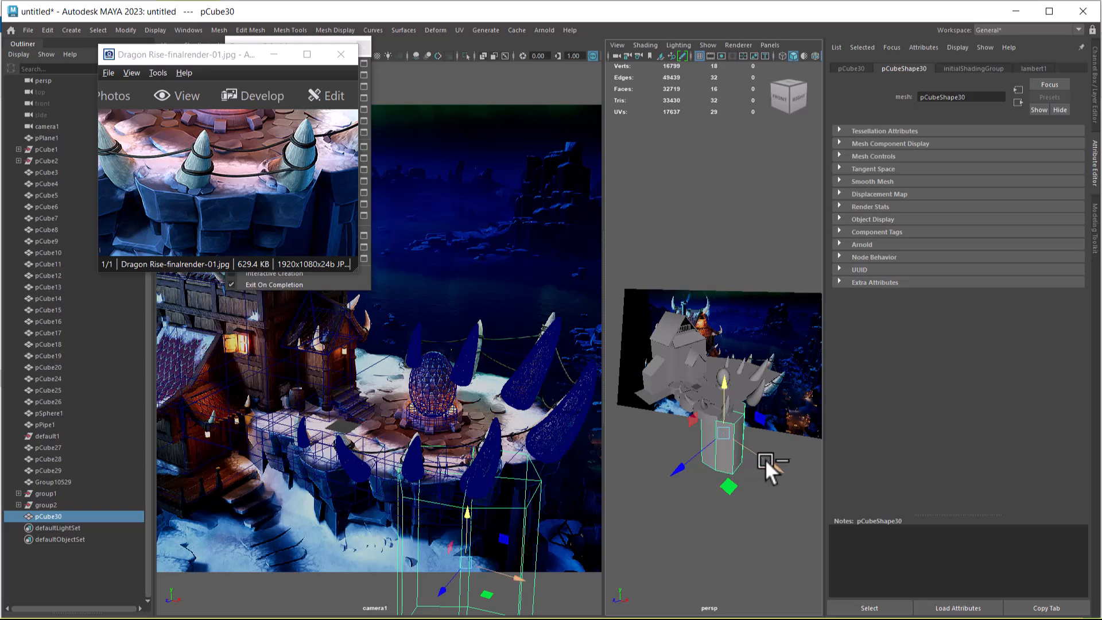
{"action": "middle_click_drag", "start_coordinate": [764, 459], "coordinate": [747, 449]}
{"action": "middle_click_drag", "start_coordinate": [672, 457], "coordinate": [694, 451]}
{"action": "left_click_drag", "start_coordinate": [694, 450], "coordinate": [676, 452], "text": "alt"}
{"action": "mouse_move", "coordinate": [704, 428]}
{"action": "middle_mouse_down"}
{"action": "mouse_move", "coordinate": [738, 404]}
{"action": "mouse_move", "coordinate": [722, 428]}
{"action": "middle_mouse_up"}
{"action": "left_click_drag", "start_coordinate": [721, 428], "coordinate": [760, 413], "text": "alt"}
{"action": "left_click_drag", "start_coordinate": [743, 345], "coordinate": [739, 367]}
{"action": "middle_click_drag", "start_coordinate": [790, 445], "coordinate": [769, 433]}
{"action": "left_click_drag", "start_coordinate": [769, 433], "coordinate": [713, 483], "text": "alt"}
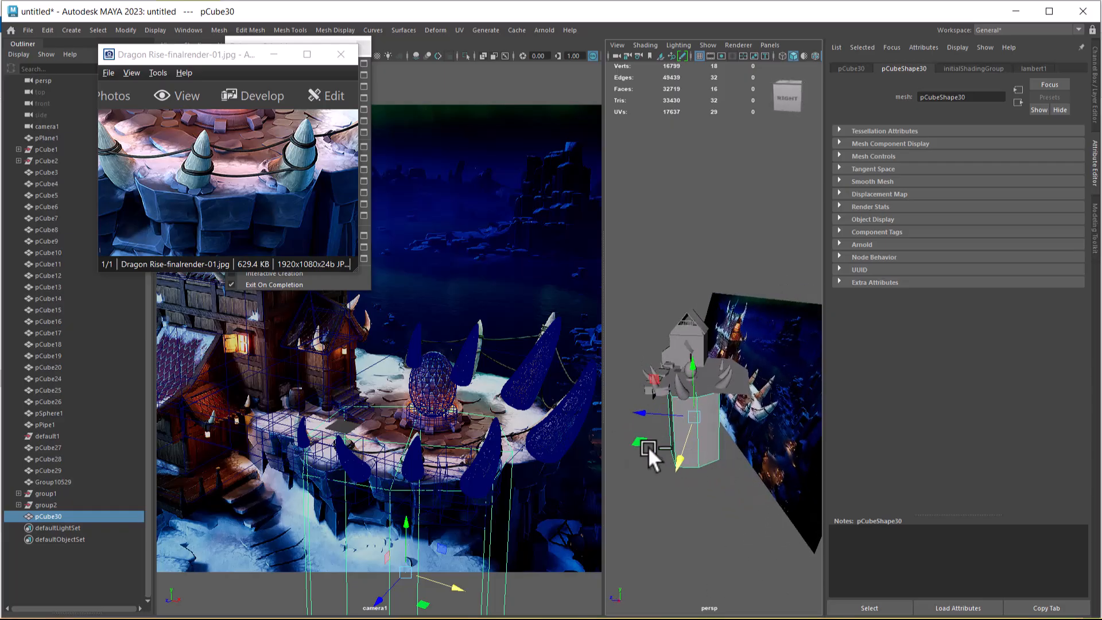
{"action": "left_click_drag", "start_coordinate": [612, 463], "coordinate": [743, 436], "text": "alt"}
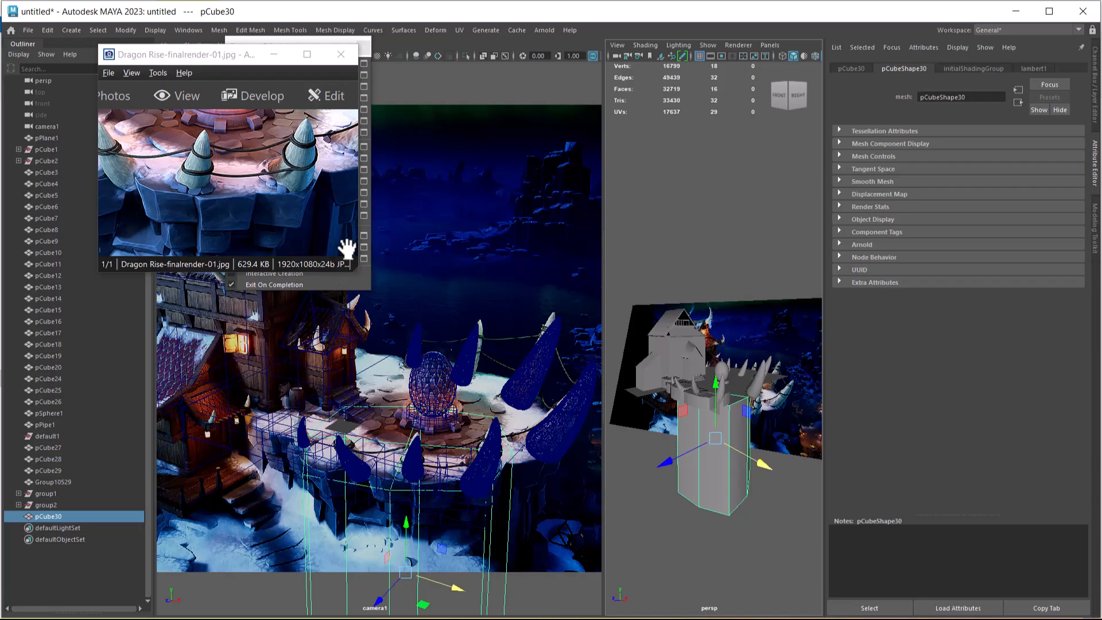
Zoom the reference image out to show the whole scene, check it, and minimize its window.
{"action": "scroll", "coordinate": [260, 171], "scroll_direction": "down", "scroll_amount": 5}
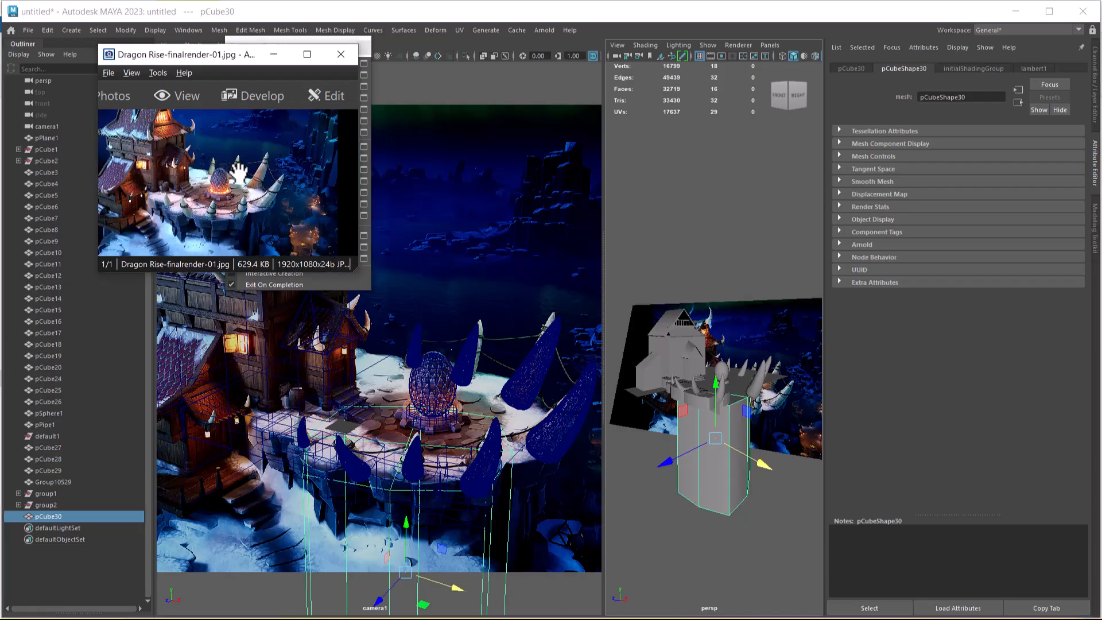
{"action": "key", "text": "super"}
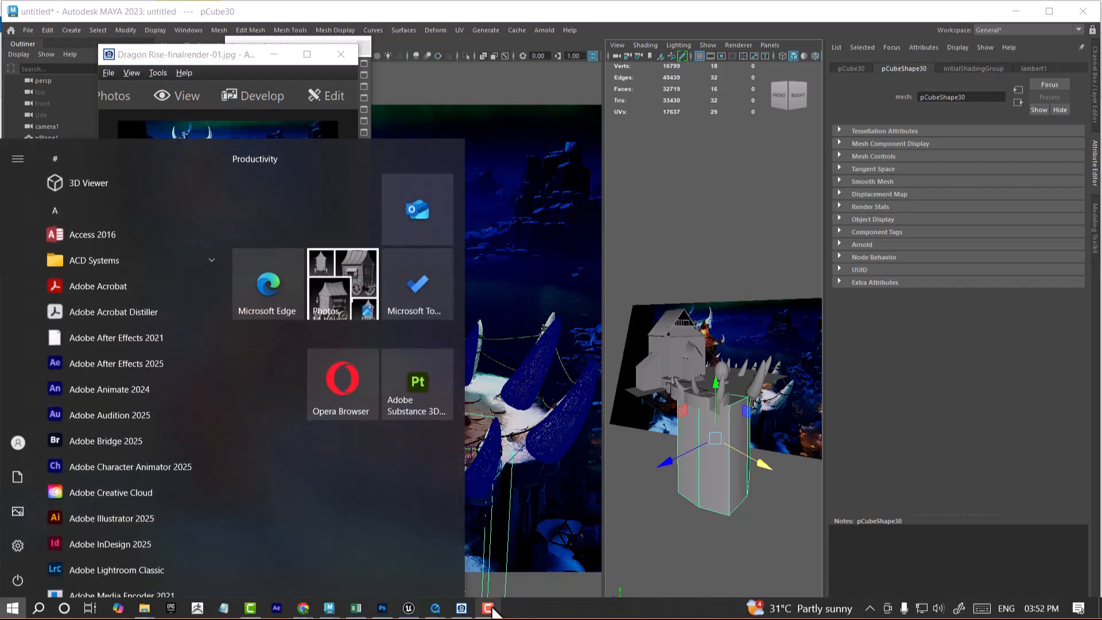
{"action": "key", "text": "super"}
{"action": "left_click", "coordinate": [269, 119]}
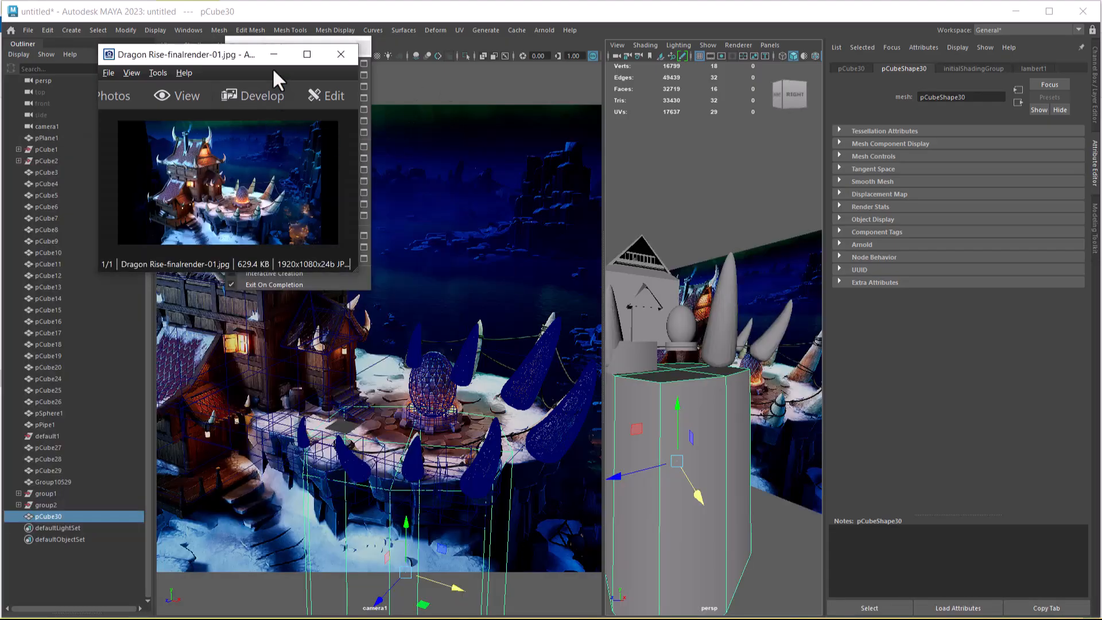
{"action": "left_click", "coordinate": [273, 54]}
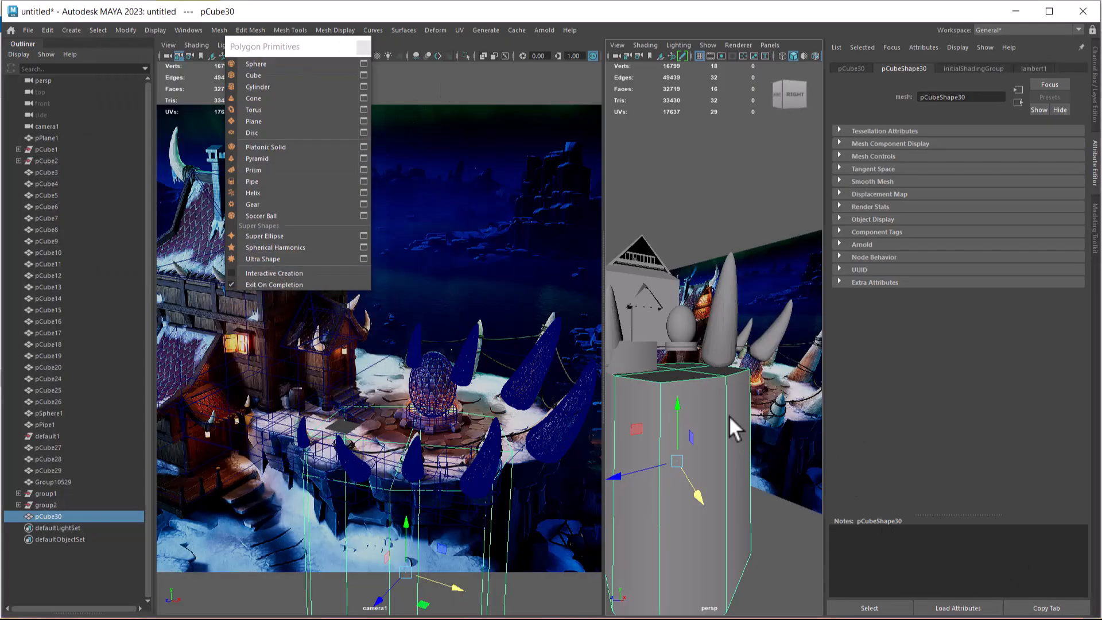
Enlarge the column until it spans the platform and adjust its position under the rim.
{"action": "right_click_drag", "start_coordinate": [804, 463], "coordinate": [776, 435], "text": "alt"}
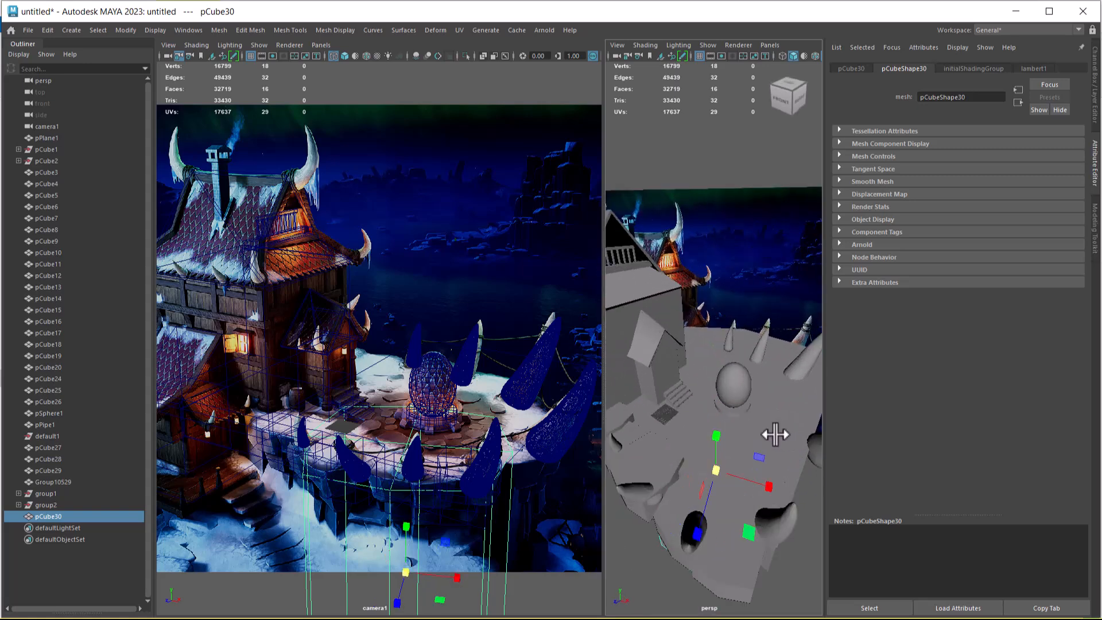
{"action": "left_click_drag", "start_coordinate": [722, 472], "coordinate": [769, 455]}
{"action": "left_click_drag", "start_coordinate": [714, 411], "coordinate": [713, 414]}
{"action": "right_click_drag", "start_coordinate": [713, 413], "coordinate": [730, 386], "text": "alt"}
{"action": "left_click_drag", "start_coordinate": [731, 386], "coordinate": [718, 430], "text": "alt"}
Duplicate the front edge block twice and move the copies outward and further around the platform's rim.
{"action": "left_click", "coordinate": [711, 431]}
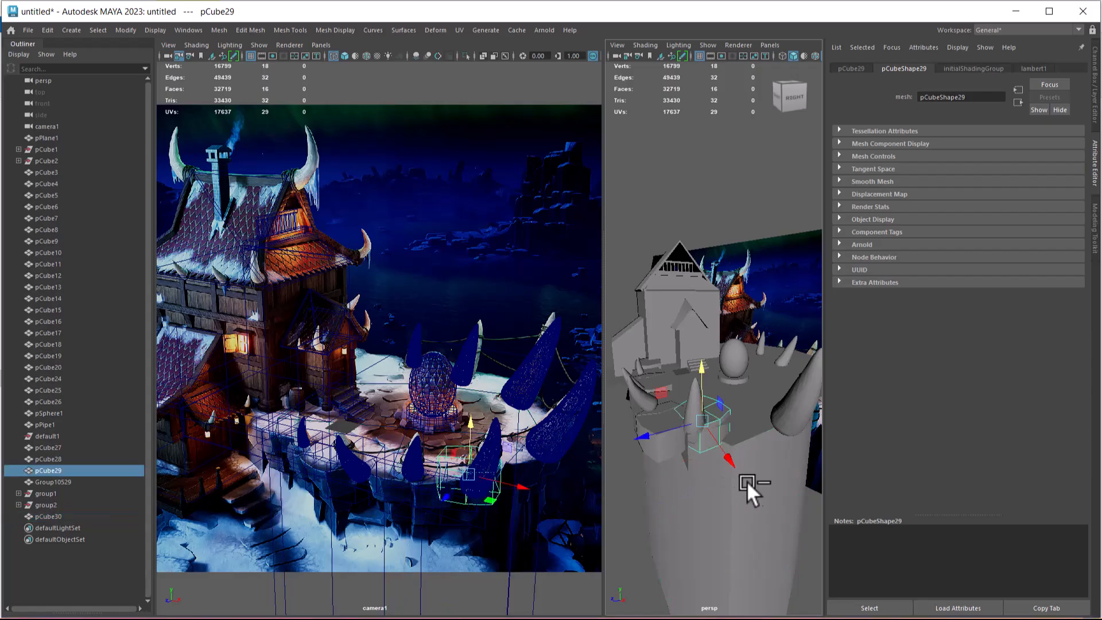
{"action": "key", "text": "ctrl+d"}
{"action": "left_click_drag", "start_coordinate": [737, 462], "coordinate": [762, 476]}
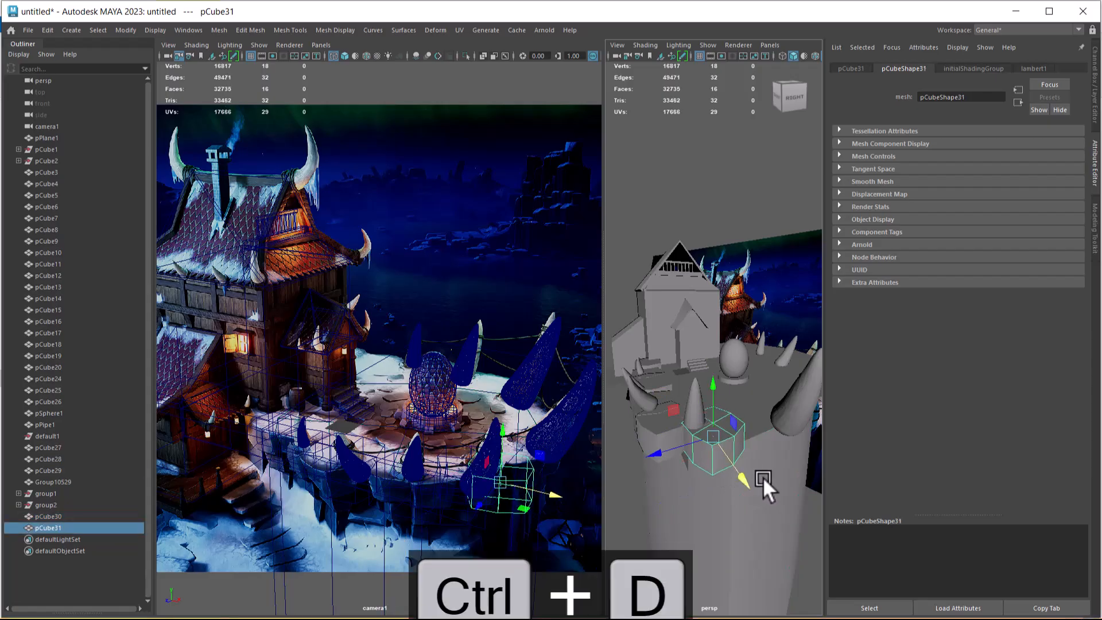
{"action": "key", "text": "ctrl+d"}
{"action": "left_click_drag", "start_coordinate": [658, 452], "coordinate": [827, 463]}
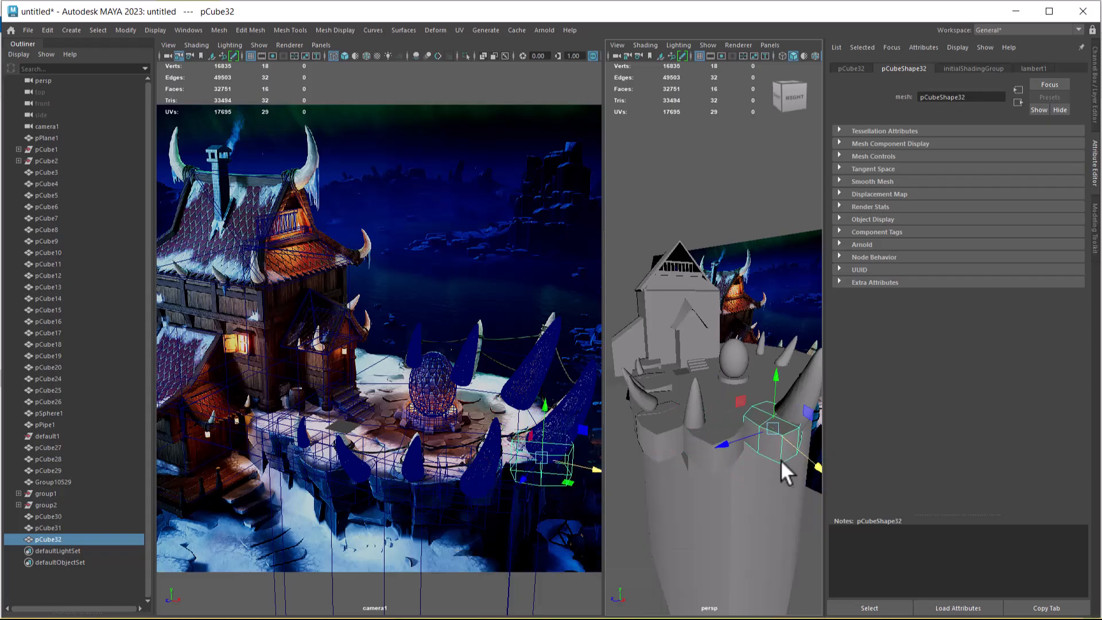
Duplicate the last edge block again, offset the copy along the rim, and rotate it to follow the curve.
{"action": "key", "text": "ctrl+d"}
{"action": "key", "text": "e"}
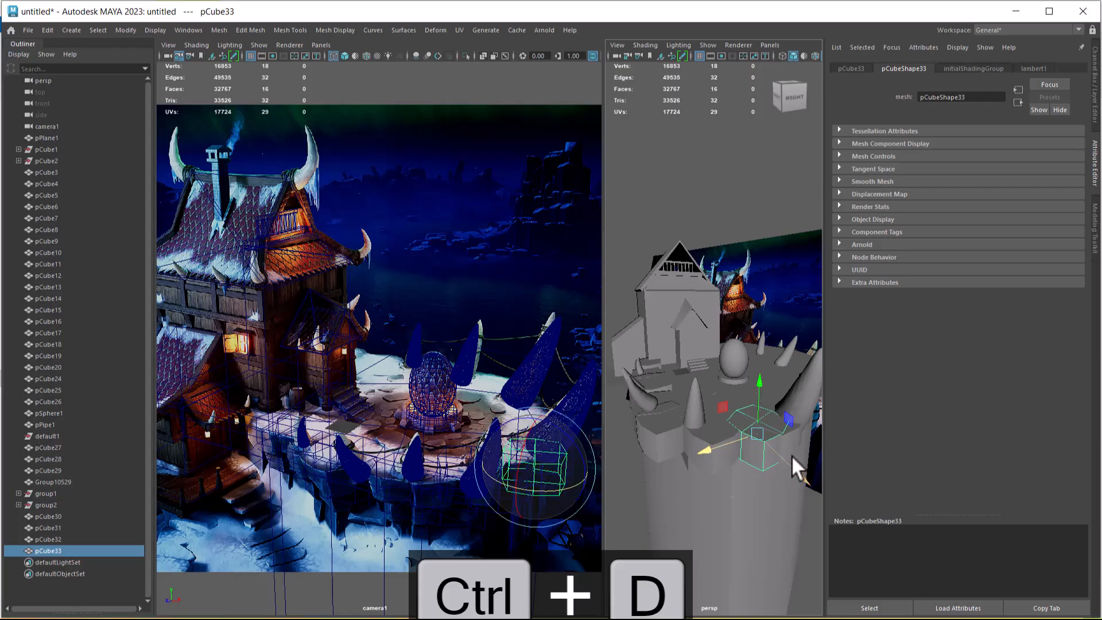
{"action": "mouse_move", "coordinate": [772, 464]}
{"action": "left_mouse_down"}
{"action": "mouse_move", "coordinate": [747, 473]}
{"action": "mouse_move", "coordinate": [804, 469]}
{"action": "mouse_move", "coordinate": [736, 441]}
{"action": "mouse_move", "coordinate": [782, 467]}
{"action": "mouse_move", "coordinate": [737, 458]}
{"action": "mouse_move", "coordinate": [767, 460]}
{"action": "left_mouse_up"}
{"action": "key", "text": "w"}
Select the seven edge blocks around the front and side of the platform's rim and group them.
{"action": "key", "text": "space"}
{"action": "left_click_drag", "start_coordinate": [735, 523], "coordinate": [688, 523], "text": "alt"}
{"action": "left_click", "coordinate": [641, 533], "text": "shift"}
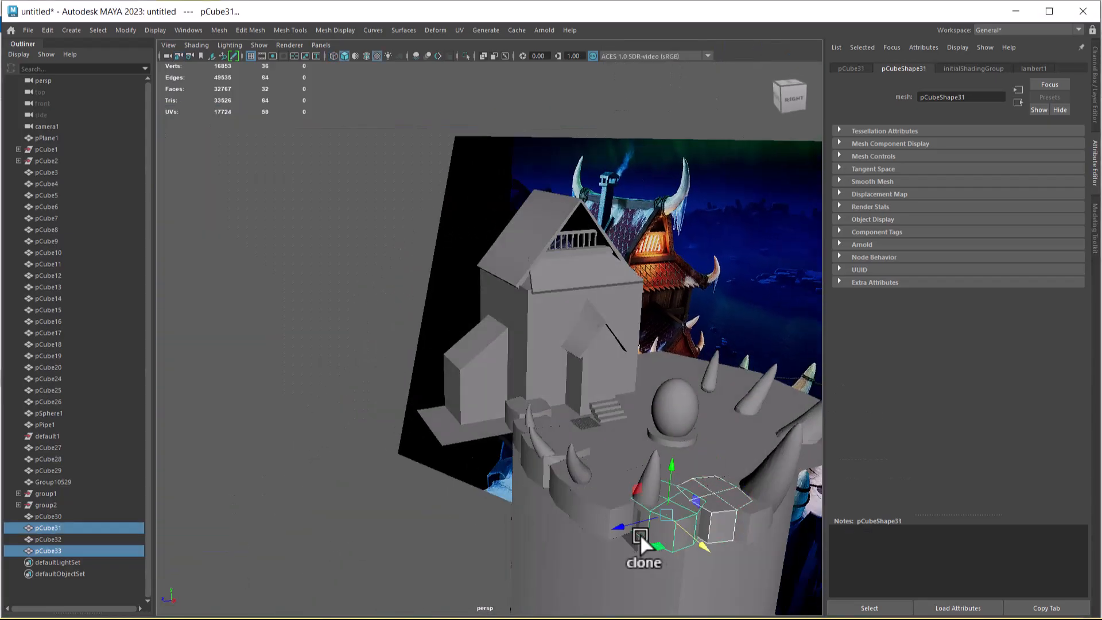
{"action": "left_click", "coordinate": [584, 515], "text": "shift"}
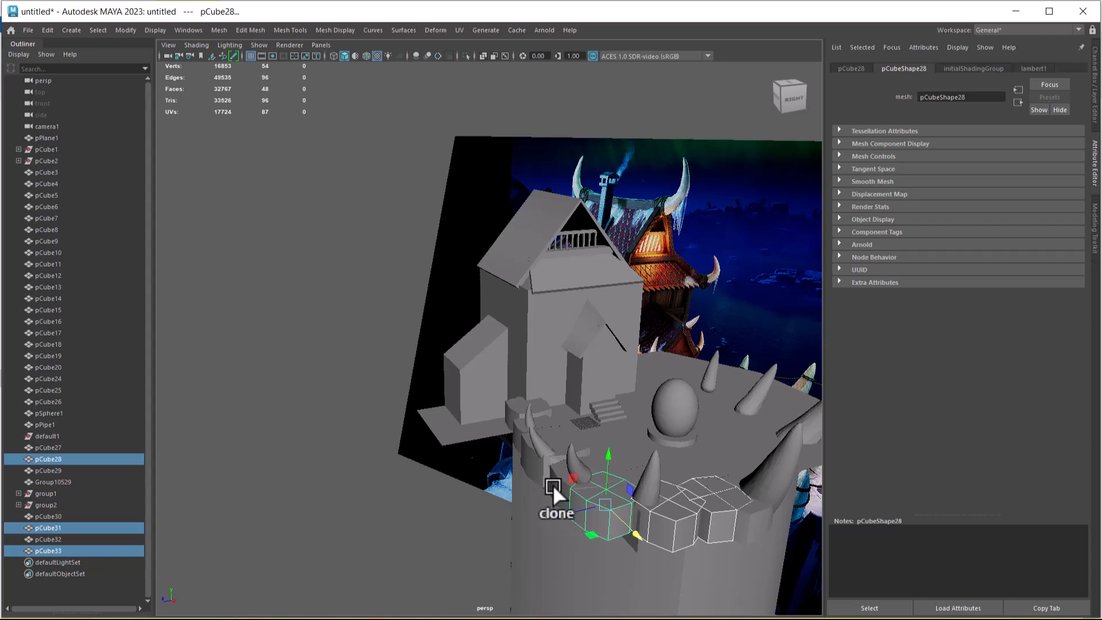
{"action": "left_click", "coordinate": [552, 485], "text": "shift"}
{"action": "left_click", "coordinate": [534, 467], "text": "shift"}
{"action": "left_click_drag", "start_coordinate": [540, 501], "coordinate": [618, 459], "text": "alt"}
{"action": "left_click", "coordinate": [602, 441], "text": "shift"}
{"action": "left_click", "coordinate": [581, 422], "text": "shift"}
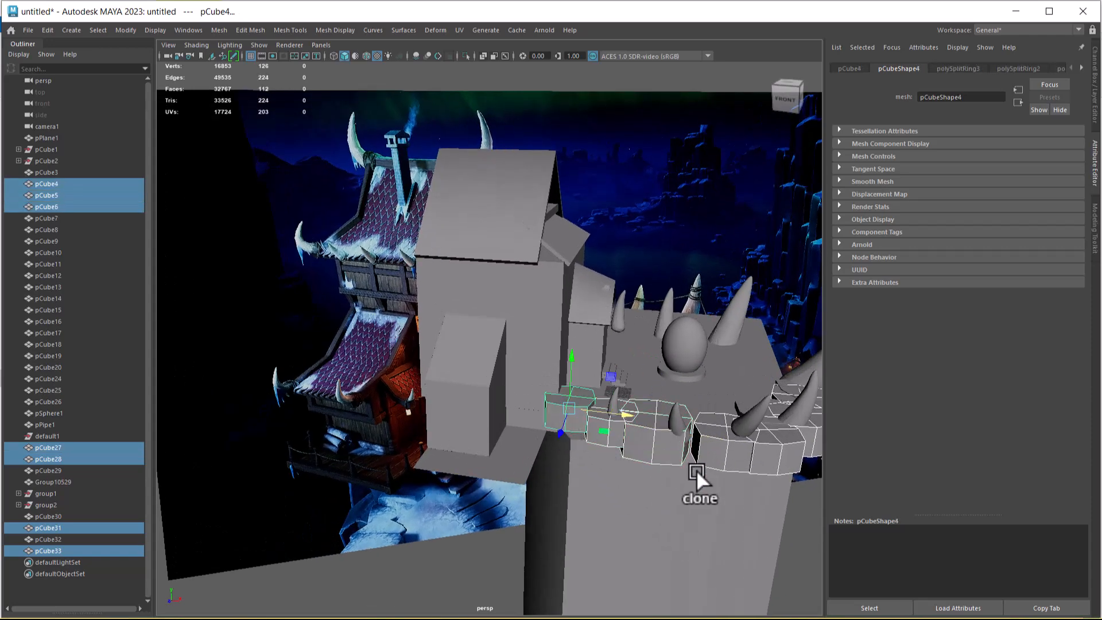
{"action": "key", "text": "ctrl+g"}
Duplicate the edge block group with Duplicate Special and move the copy toward the back of the platform's rim.
{"action": "left_click_drag", "start_coordinate": [755, 507], "coordinate": [607, 423], "text": "alt"}
{"action": "scroll", "coordinate": [607, 424], "scroll_direction": "down", "scroll_amount": 1}
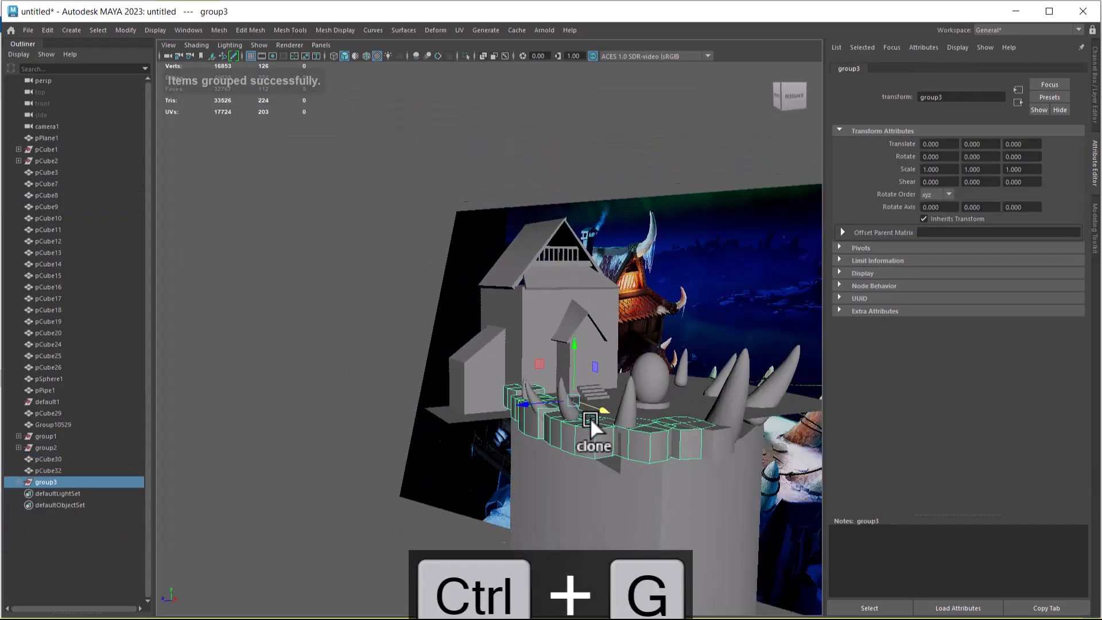
{"action": "left_click", "coordinate": [48, 29]}
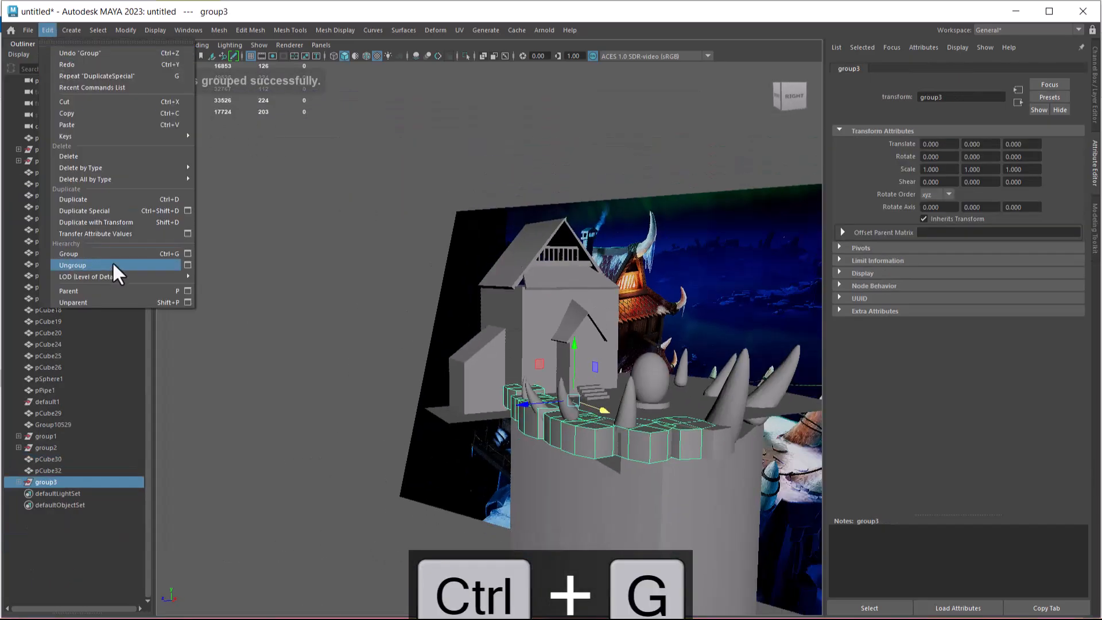
{"action": "left_click", "coordinate": [114, 211]}
{"action": "left_click_drag", "start_coordinate": [487, 407], "coordinate": [555, 447], "text": "alt"}
{"action": "left_click_drag", "start_coordinate": [469, 417], "coordinate": [634, 335]}
Select the outer vertices of the ground plane beyond the back horns and pull them inward toward the platform.
{"action": "left_click", "coordinate": [740, 472]}
{"action": "right_click_drag", "start_coordinate": [636, 292], "coordinate": [591, 293]}
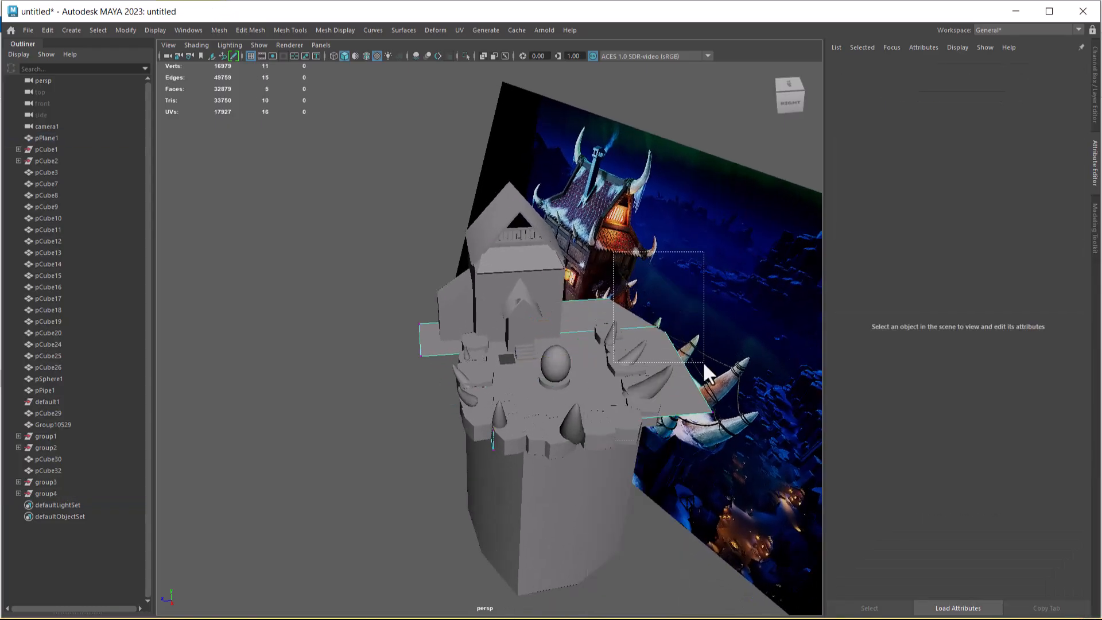
{"action": "left_click_drag", "start_coordinate": [654, 299], "coordinate": [694, 373]}
{"action": "left_click_drag", "start_coordinate": [624, 349], "coordinate": [580, 346]}
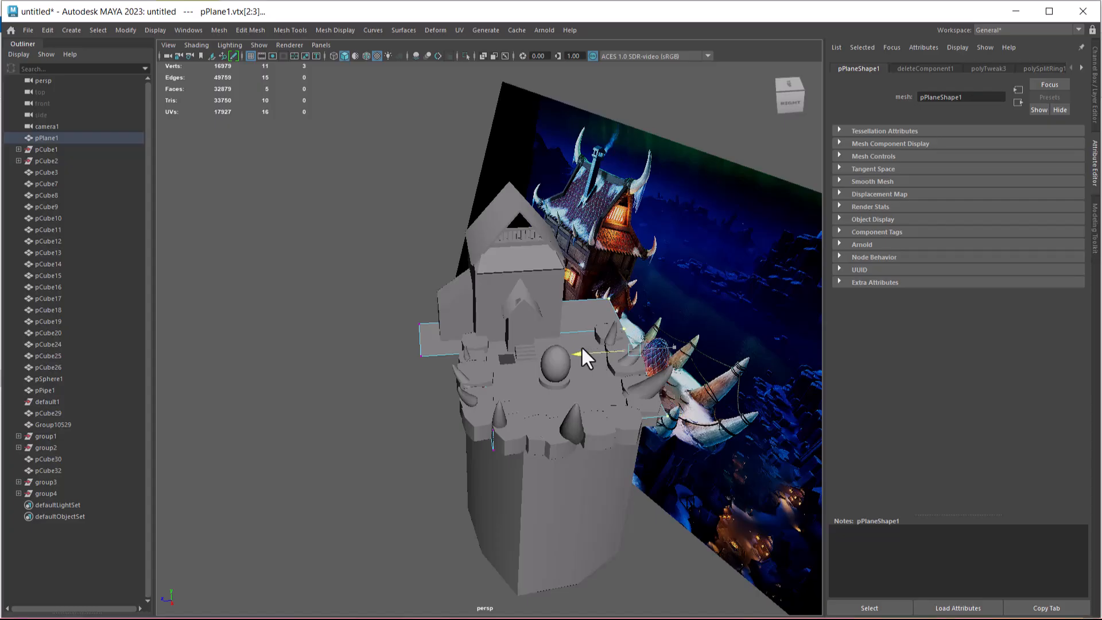
{"action": "left_click_drag", "start_coordinate": [666, 473], "coordinate": [662, 425], "text": "alt"}
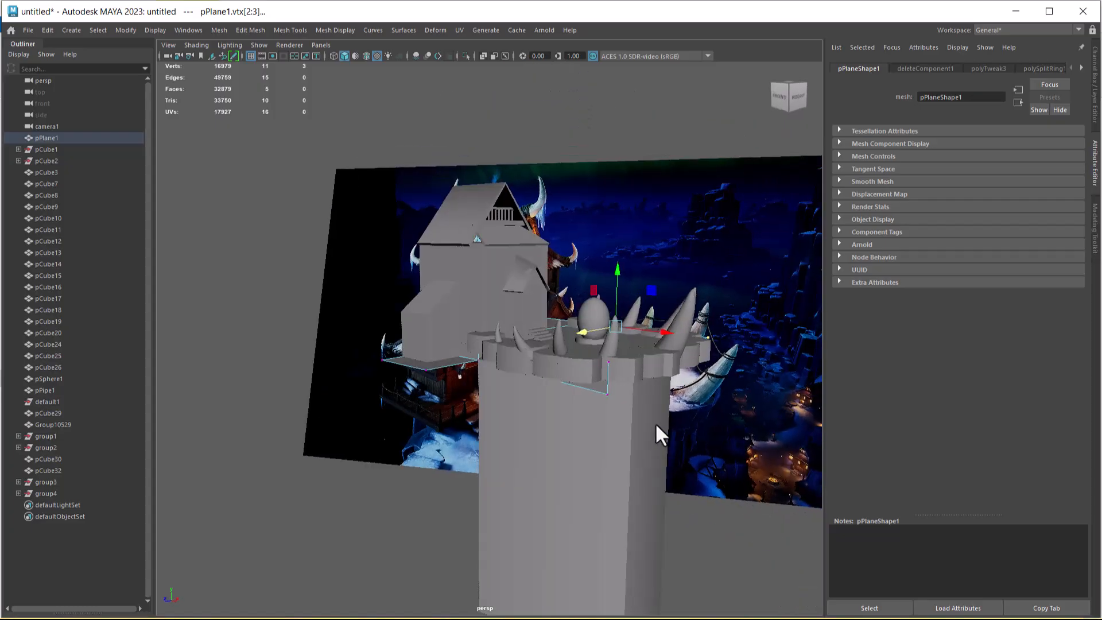
Extrude all faces of the ground plane to give it thickness, then return to object mode and clear the selection.
{"action": "scroll", "coordinate": [444, 362], "scroll_direction": "up", "scroll_amount": 5}
{"action": "right_click_drag", "start_coordinate": [464, 291], "coordinate": [466, 325]}
{"action": "left_click", "coordinate": [450, 346]}
{"action": "left_click_drag", "start_coordinate": [457, 345], "coordinate": [552, 352], "text": "alt"}
{"action": "double_click", "coordinate": [756, 411]}
{"action": "right_click_drag", "start_coordinate": [283, 188], "coordinate": [284, 219], "text": "shift"}
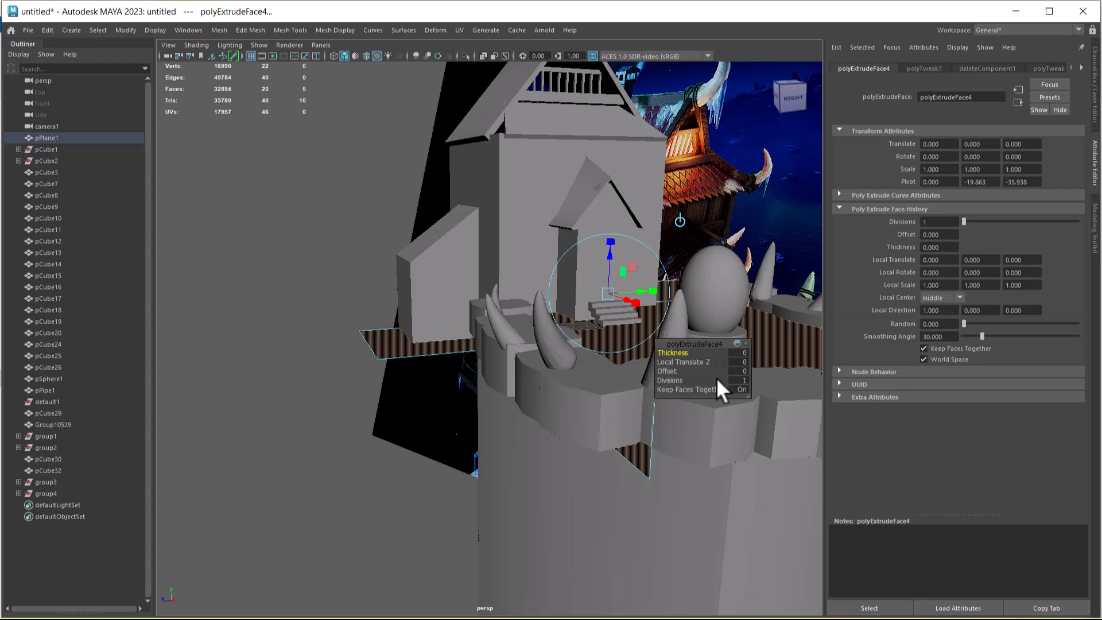
{"action": "left_click_drag", "start_coordinate": [690, 362], "coordinate": [841, 350]}
{"action": "right_click_drag", "start_coordinate": [404, 354], "coordinate": [459, 275]}
{"action": "left_click", "coordinate": [245, 315]}
Examine the house, platform and column blockout from several angles beside the reference camera view.
{"action": "right_click_drag", "start_coordinate": [245, 315], "coordinate": [408, 265], "text": "alt"}
{"action": "left_click_drag", "start_coordinate": [407, 265], "coordinate": [586, 419], "text": "alt"}
{"action": "right_click_drag", "start_coordinate": [586, 419], "coordinate": [565, 406], "text": "alt"}
{"action": "middle_click_drag", "start_coordinate": [565, 406], "coordinate": [490, 381], "text": "alt"}
{"action": "left_click_drag", "start_coordinate": [489, 381], "coordinate": [508, 383], "text": "alt"}
{"action": "right_click_drag", "start_coordinate": [508, 384], "coordinate": [531, 393], "text": "alt"}
{"action": "key", "text": "space"}
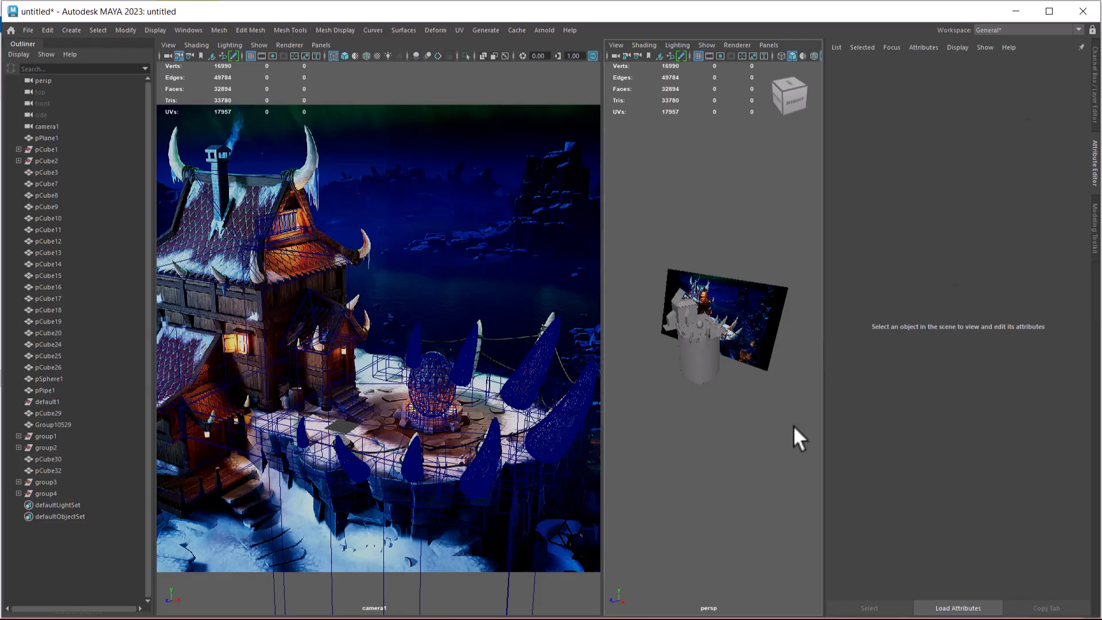
{"action": "left_click_drag", "start_coordinate": [803, 373], "coordinate": [742, 369], "text": "alt"}
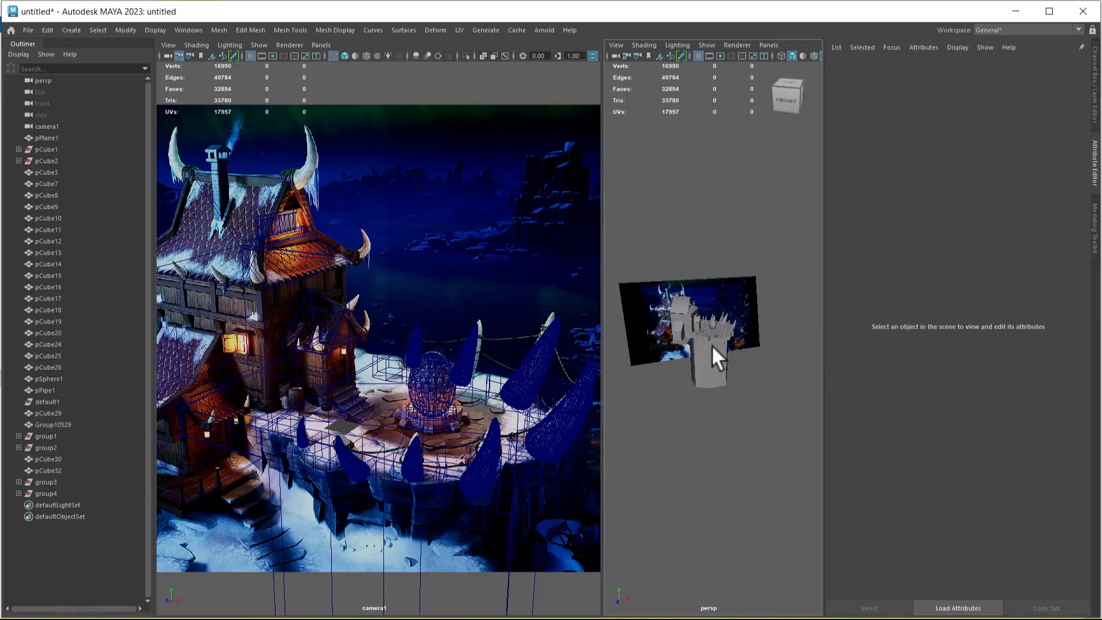
{"action": "right_click_drag", "start_coordinate": [742, 369], "coordinate": [814, 374], "text": "alt"}
{"action": "left_click_drag", "start_coordinate": [814, 374], "coordinate": [767, 367], "text": "alt"}
{"action": "middle_click_drag", "start_coordinate": [815, 367], "coordinate": [762, 386], "text": "alt"}
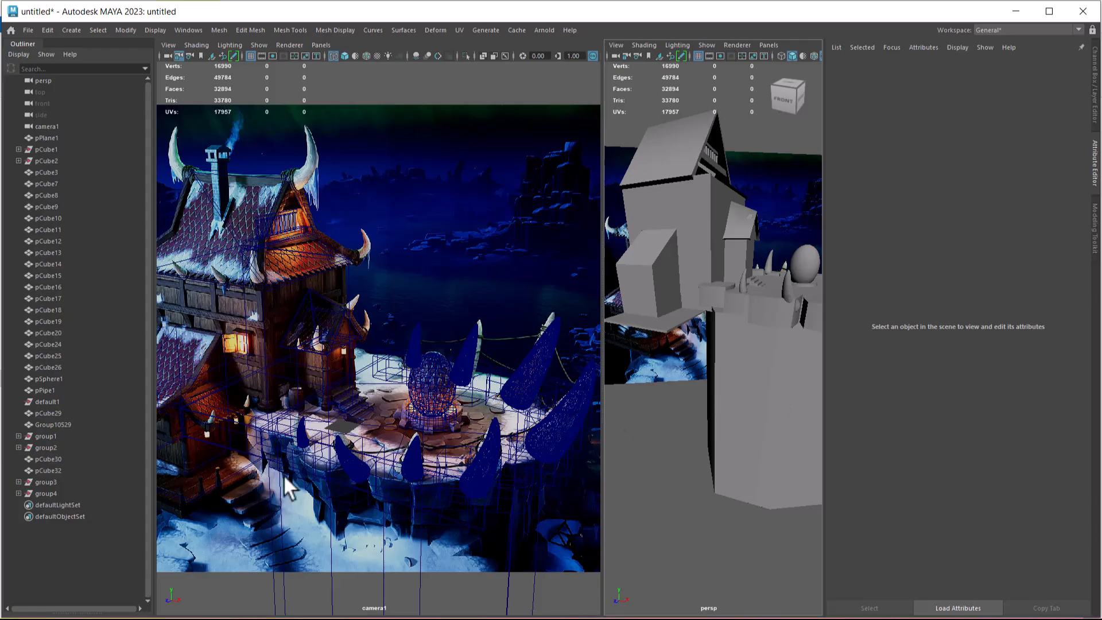
{"action": "left_click_drag", "start_coordinate": [755, 393], "coordinate": [715, 398], "text": "alt"}
{"action": "right_click_drag", "start_coordinate": [715, 398], "coordinate": [693, 404], "text": "alt"}
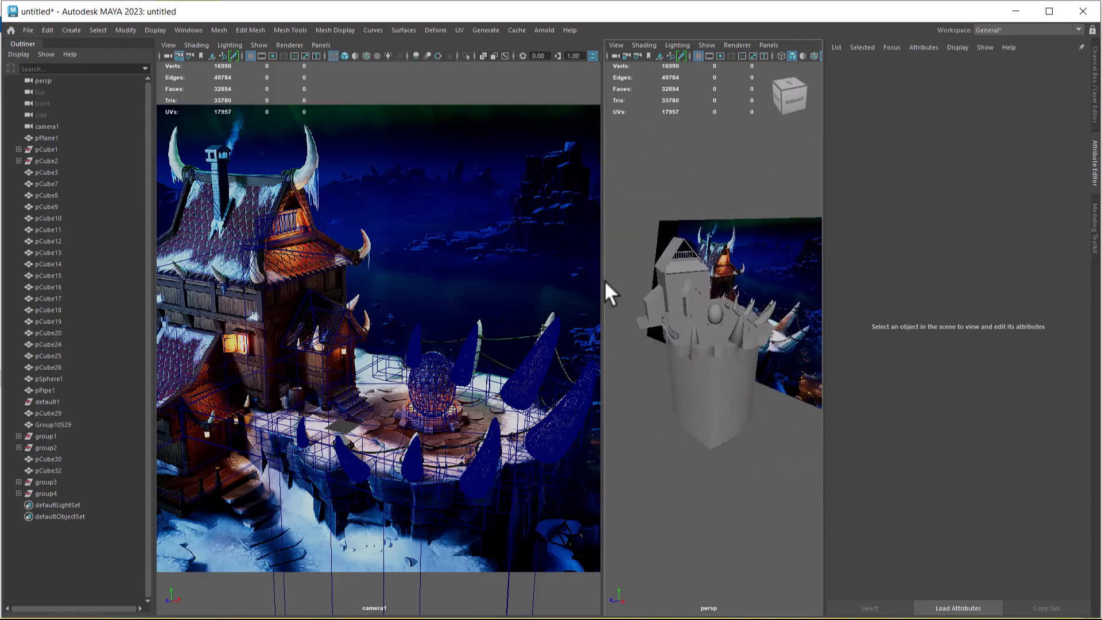
Widen the reference camera view beside the perspective view and frame the whole blockout in the perspective view.
{"action": "left_click_drag", "start_coordinate": [603, 282], "coordinate": [673, 283]}
{"action": "right_click_drag", "start_coordinate": [817, 386], "coordinate": [742, 373], "text": "alt"}
{"action": "left_click_drag", "start_coordinate": [742, 374], "coordinate": [762, 386], "text": "alt"}
{"action": "right_click_drag", "start_coordinate": [763, 386], "coordinate": [794, 386], "text": "alt"}
{"action": "left_click_drag", "start_coordinate": [794, 386], "coordinate": [774, 366], "text": "alt"}
Switch to Unreal Editor and open its file commands.
{"action": "key", "text": "super"}
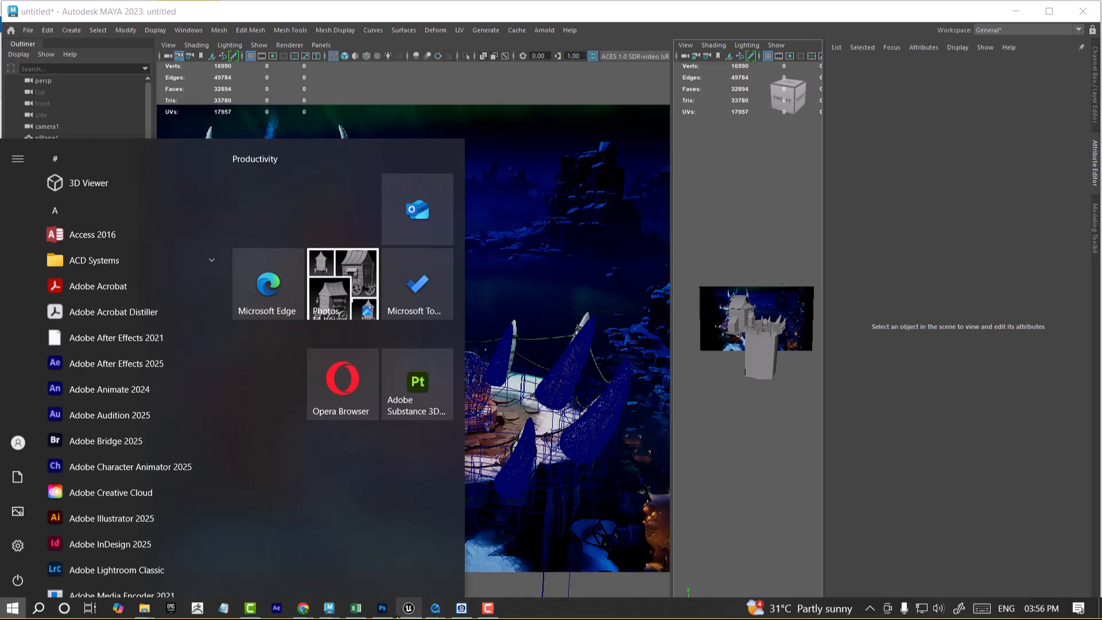
{"action": "left_click", "coordinate": [409, 608]}
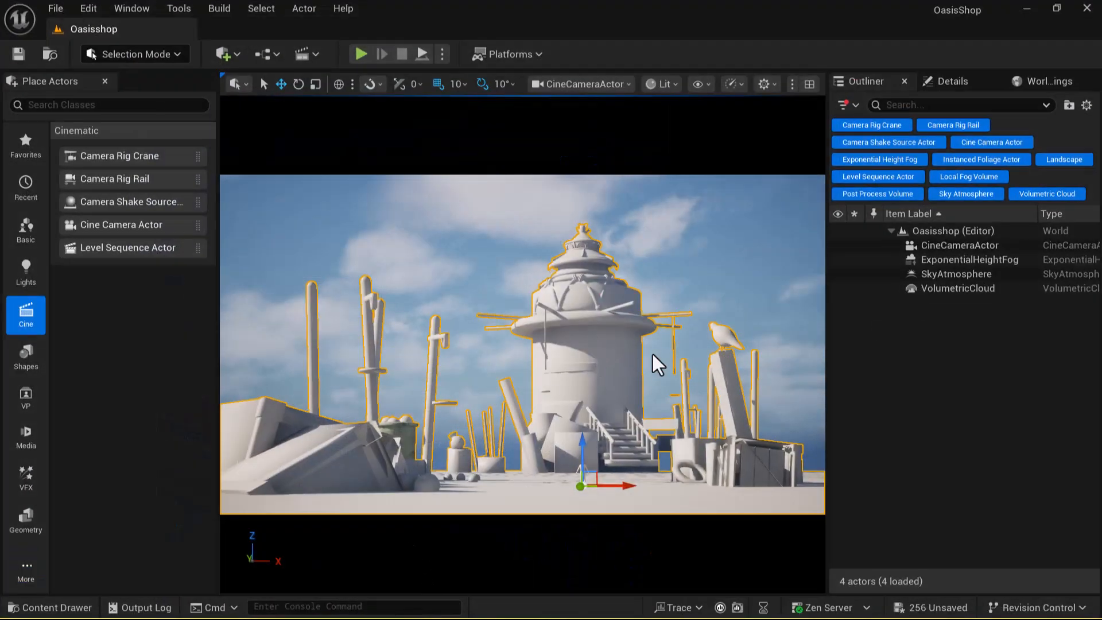
{"action": "left_click", "coordinate": [56, 7]}
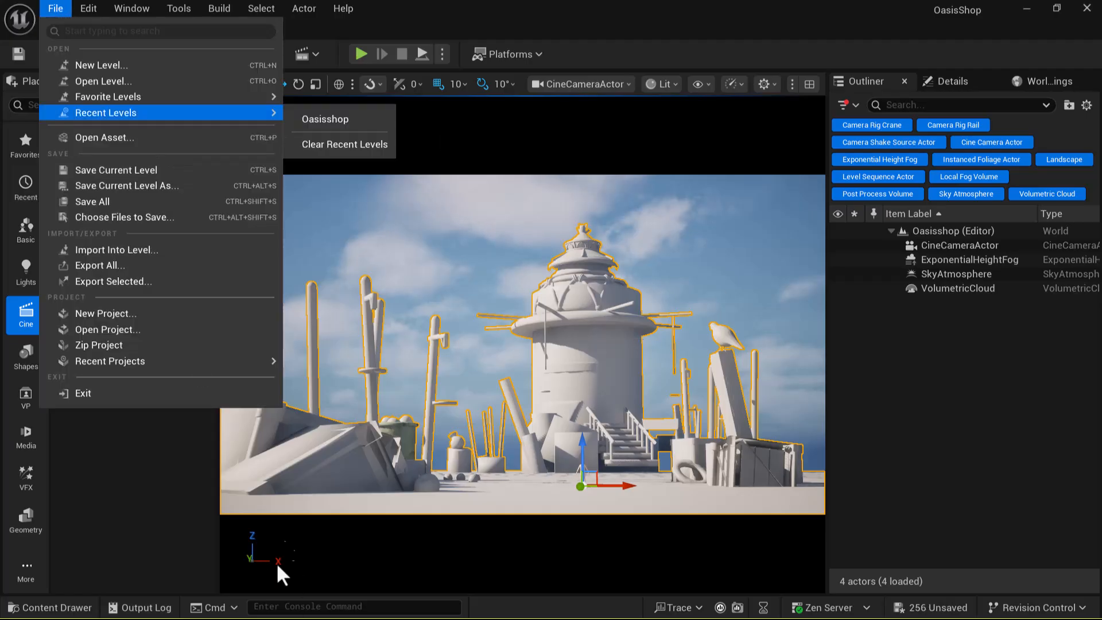
Switch to the StoUnreal folder in File Explorer, go up to the Dragon's Rise folder and select Dragon Rise Blocking.
{"action": "key", "text": "super"}
{"action": "mouse_move", "coordinate": [145, 610]}
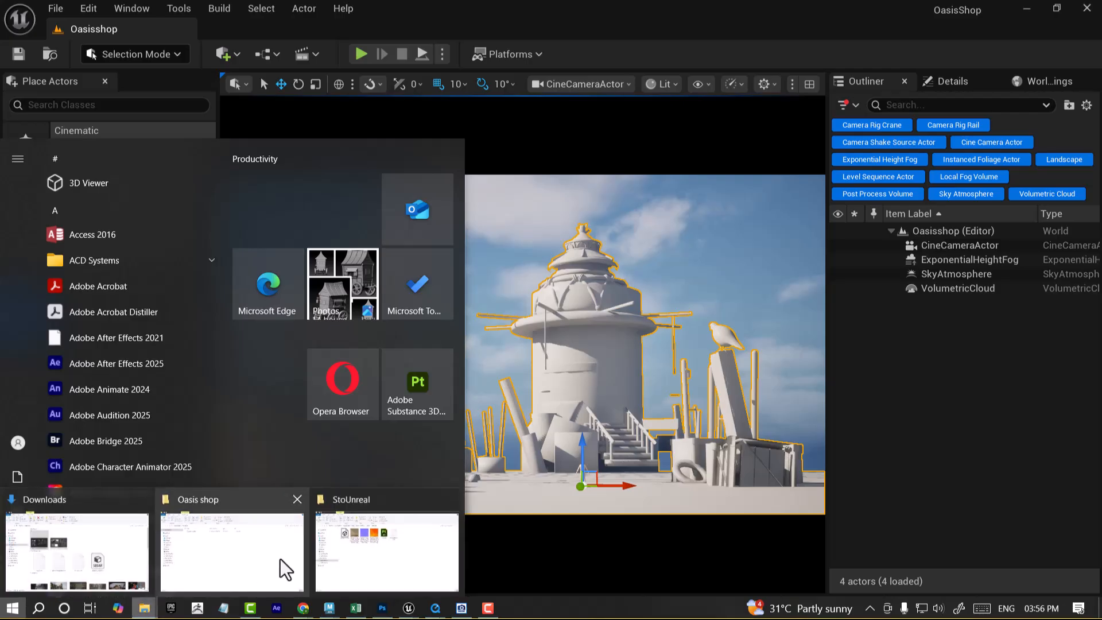
{"action": "mouse_move", "coordinate": [280, 558]}
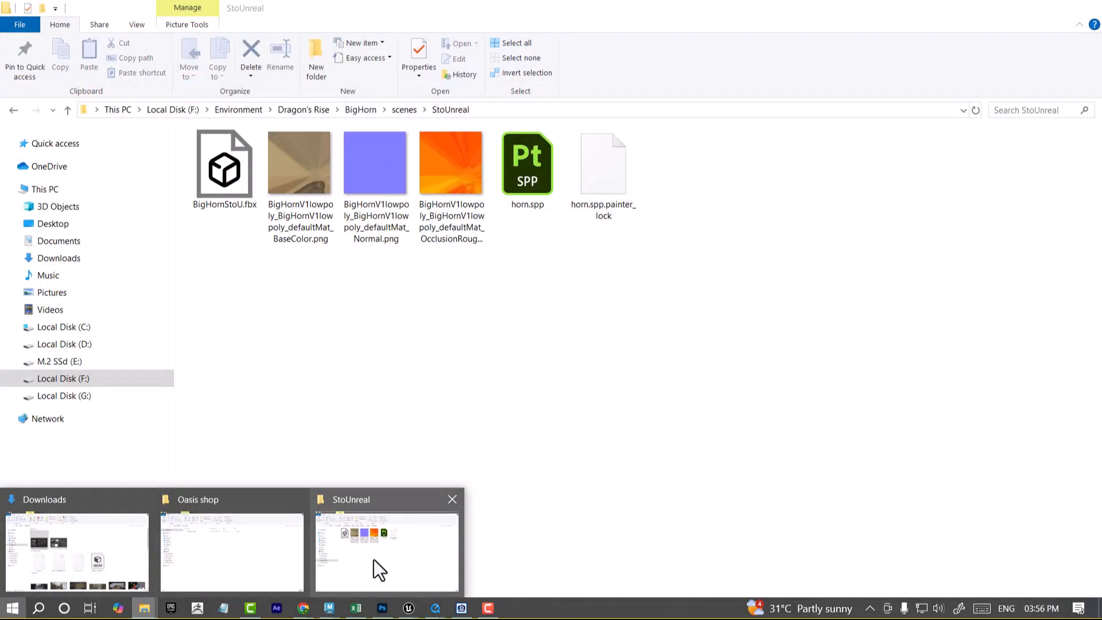
{"action": "left_click", "coordinate": [373, 569]}
{"action": "left_click", "coordinate": [361, 110]}
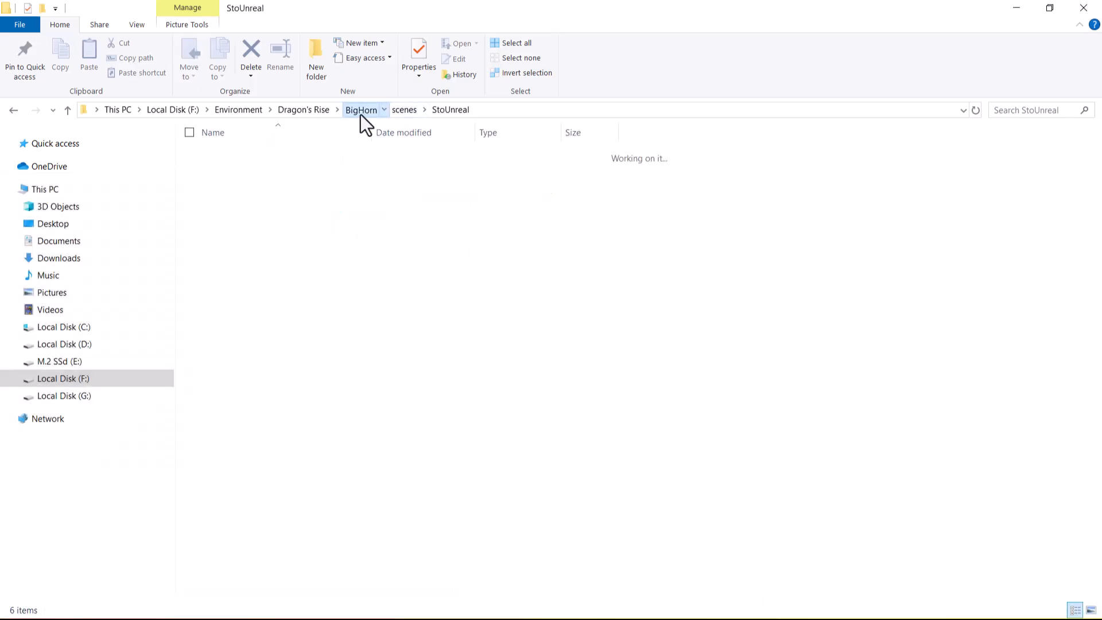
{"action": "left_click", "coordinate": [300, 111]}
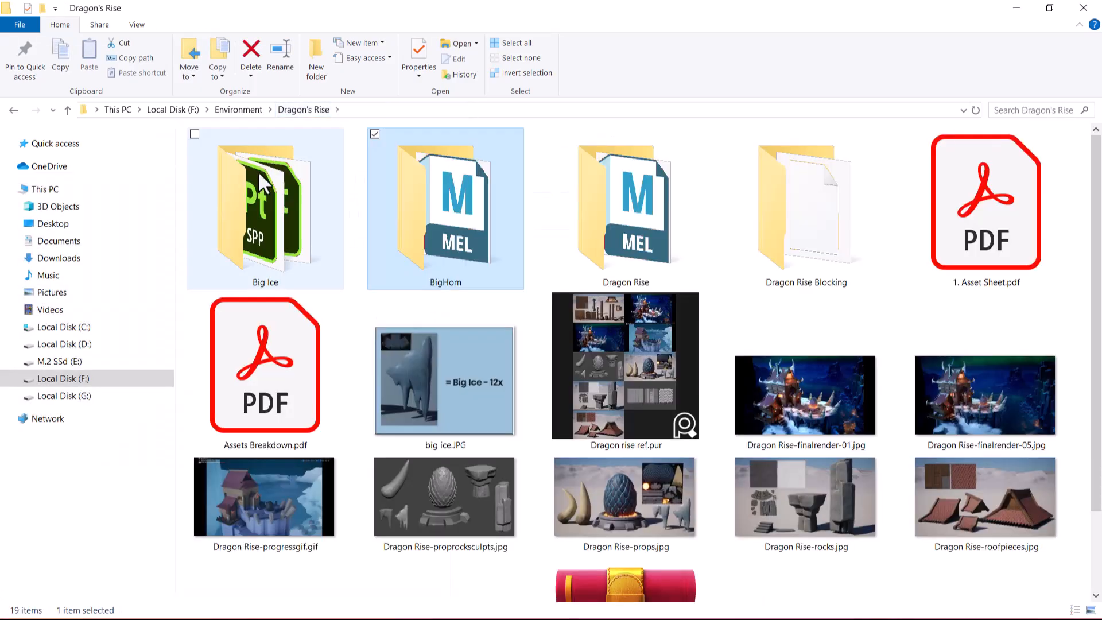
{"action": "left_click", "coordinate": [816, 246]}
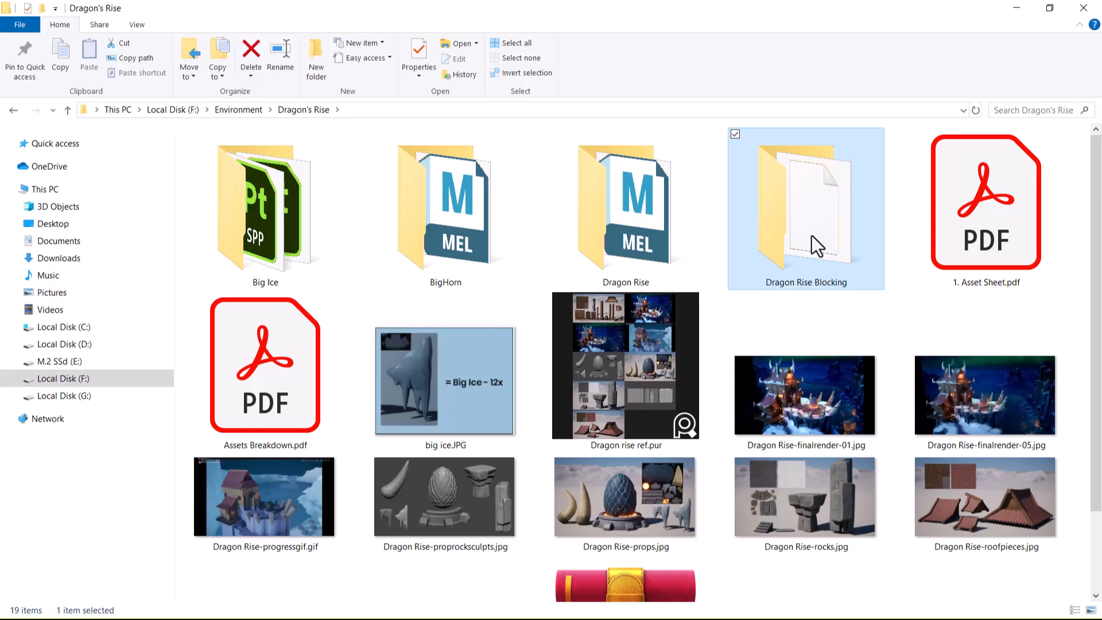
Go up to the Environment folder and copy the name of the Dragon's Rise folder.
{"action": "left_click", "coordinate": [230, 109]}
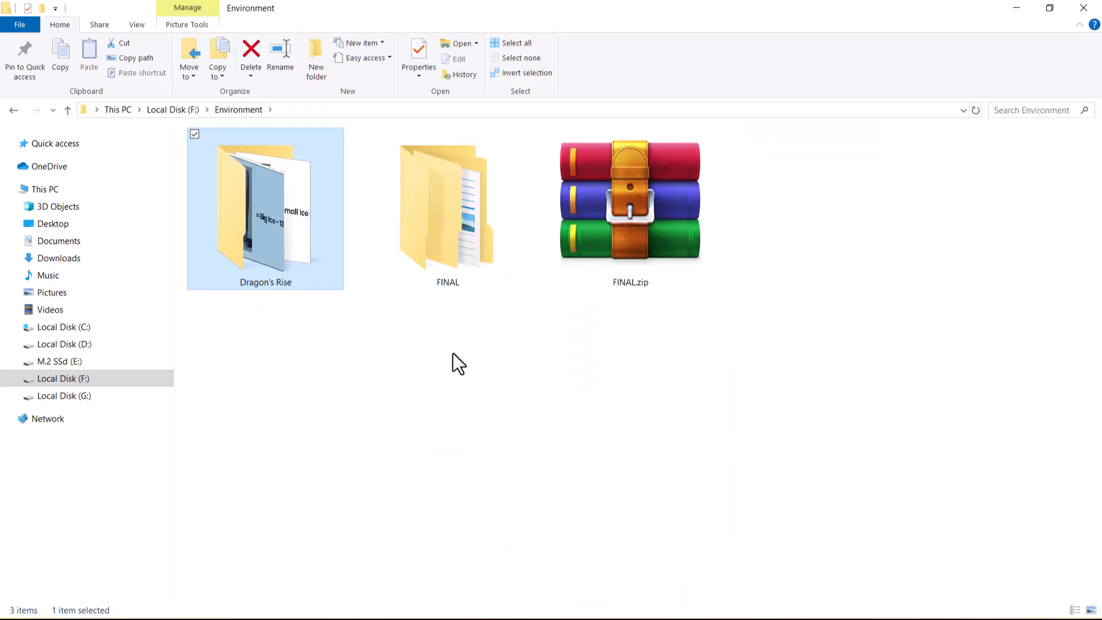
{"action": "left_click", "coordinate": [299, 281]}
{"action": "key", "text": "F2"}
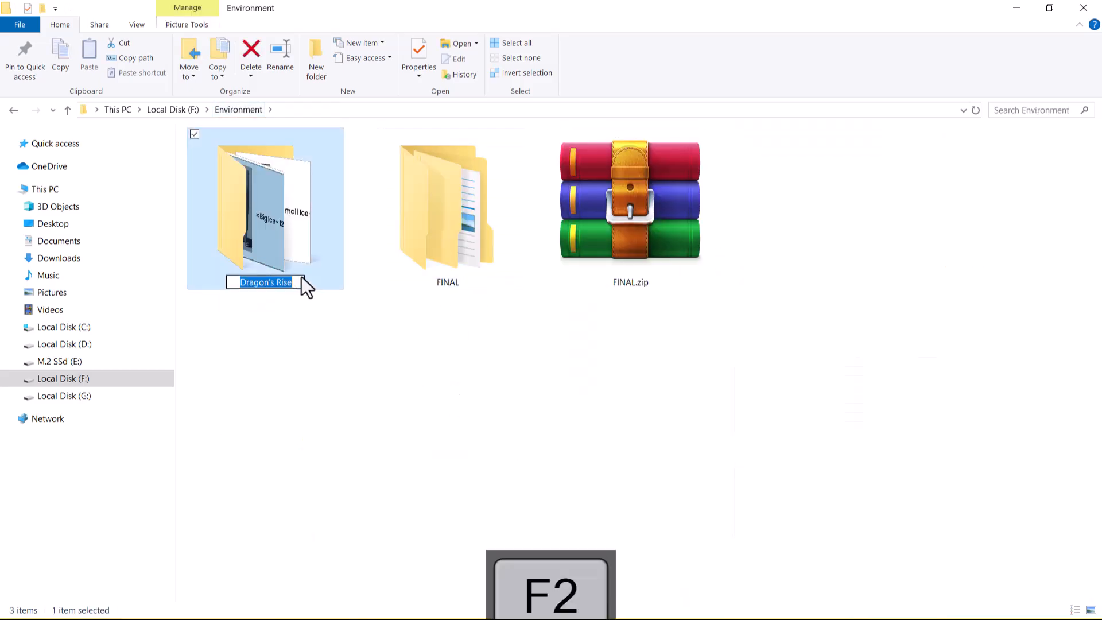
{"action": "key", "text": "ctrl+c"}
Return to Unreal Editor and start a new project with the Third Person games template.
{"action": "key", "text": "alt+Tab"}
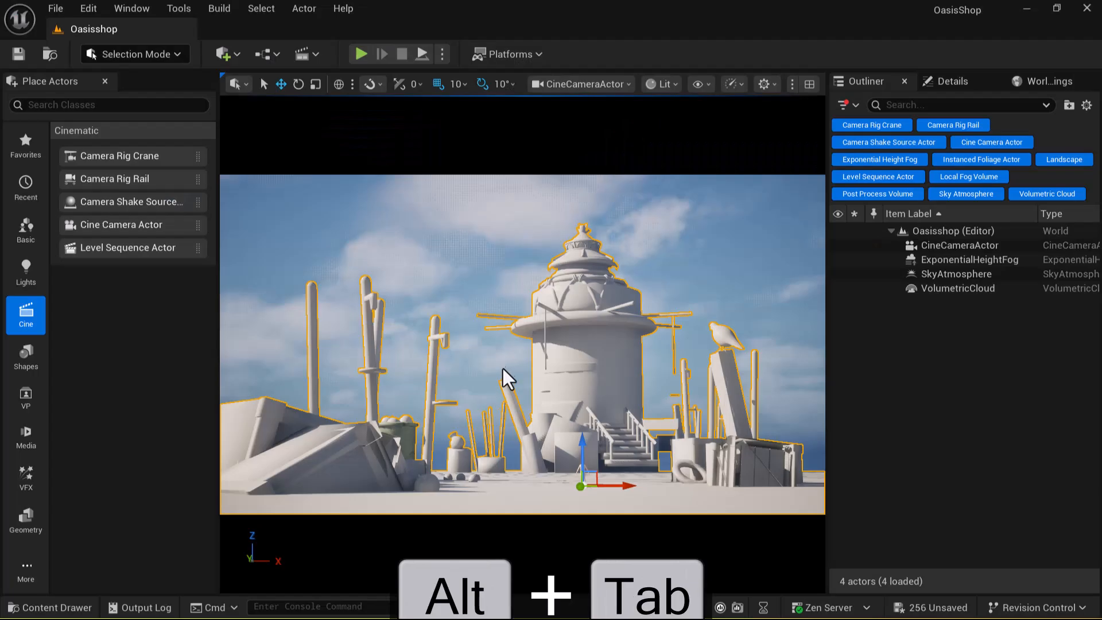
{"action": "left_click", "coordinate": [50, 9]}
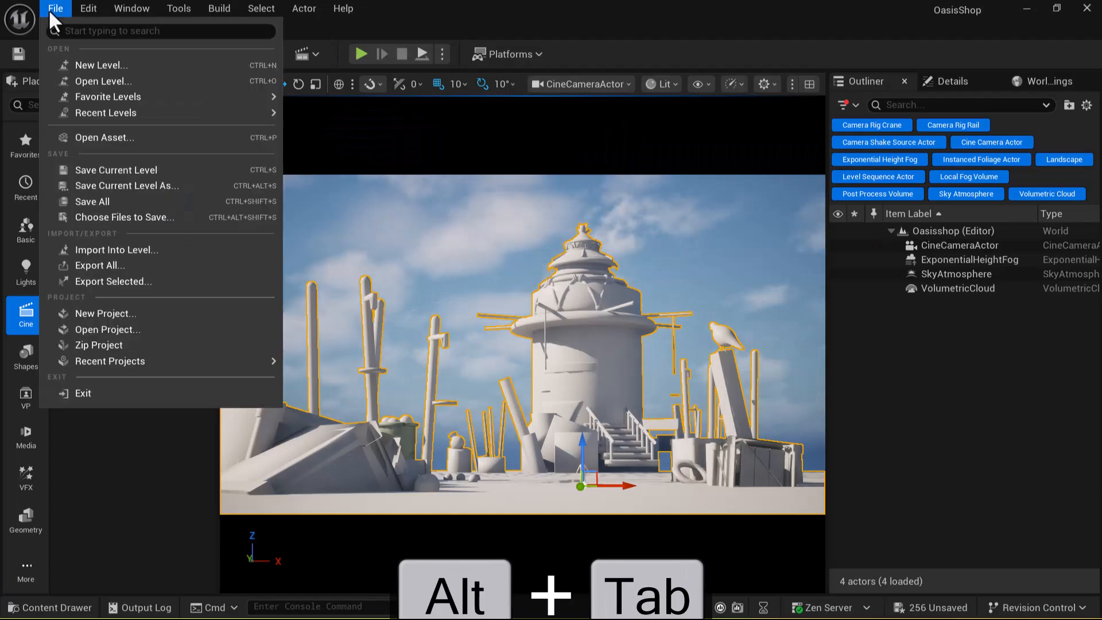
{"action": "left_click", "coordinate": [125, 313]}
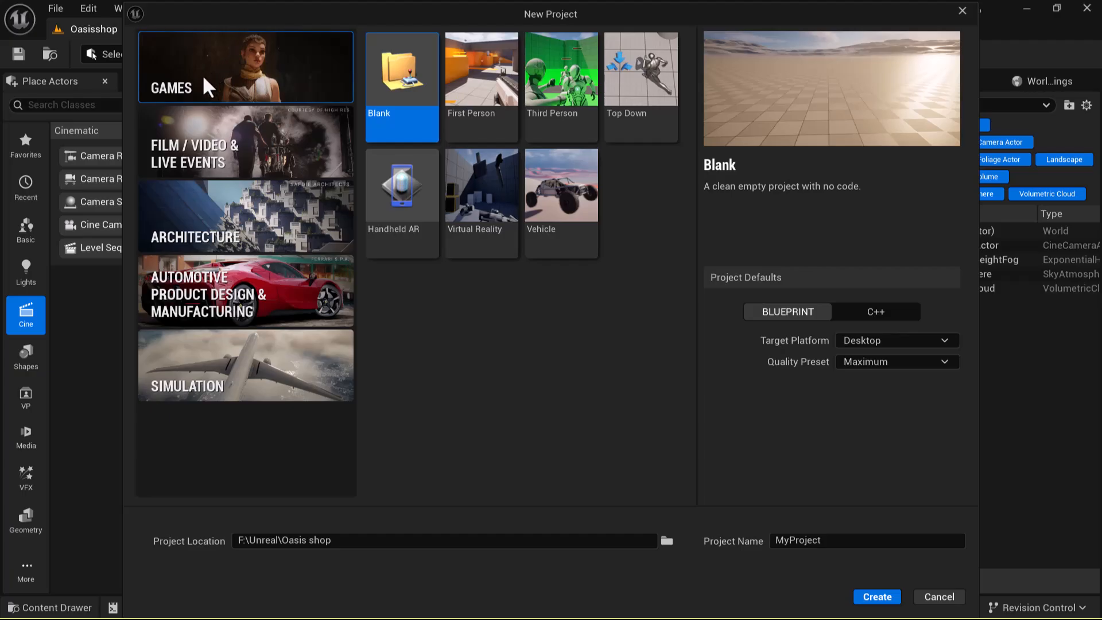
{"action": "left_click", "coordinate": [554, 83]}
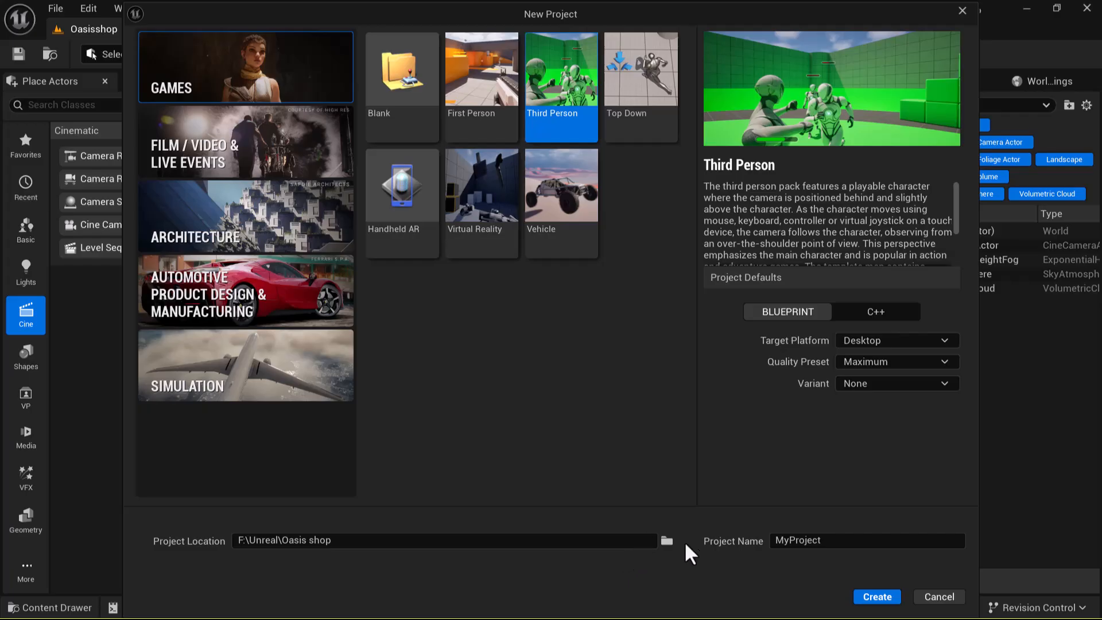
Open the project location chooser and copy the folder path F:\Environment from File Explorer.
{"action": "left_click", "coordinate": [667, 542]}
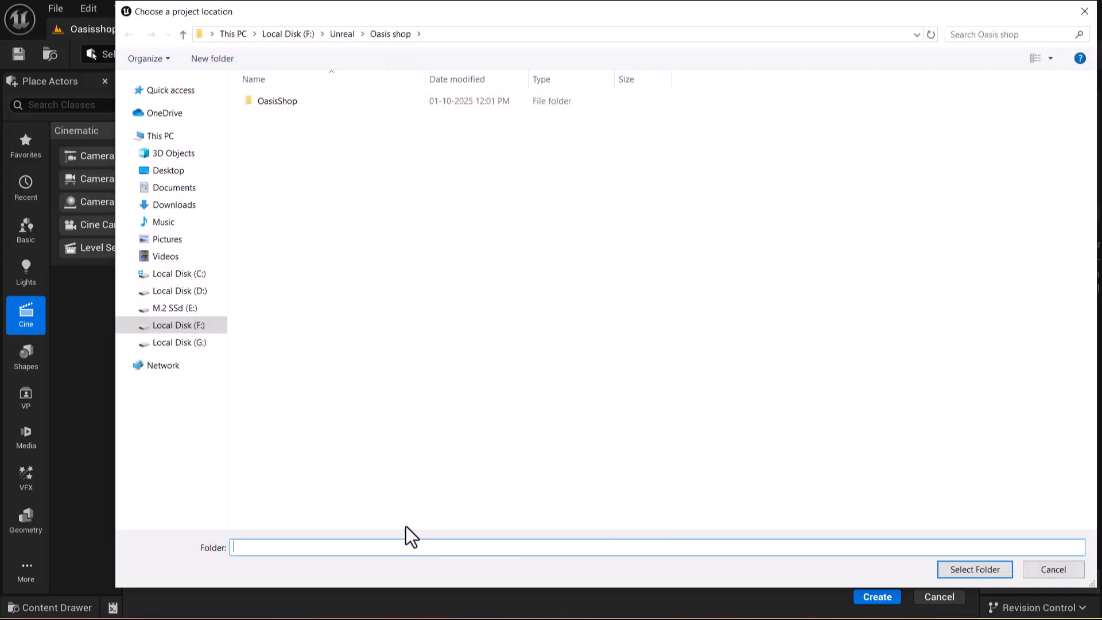
{"action": "key", "text": "alt+Tab"}
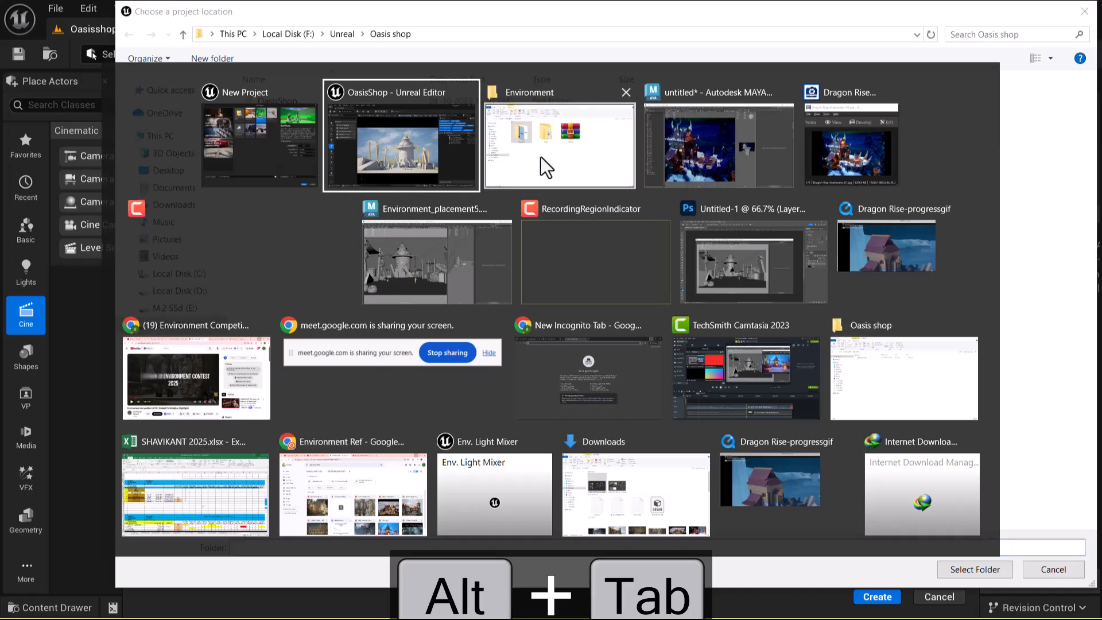
{"action": "left_click", "coordinate": [541, 156]}
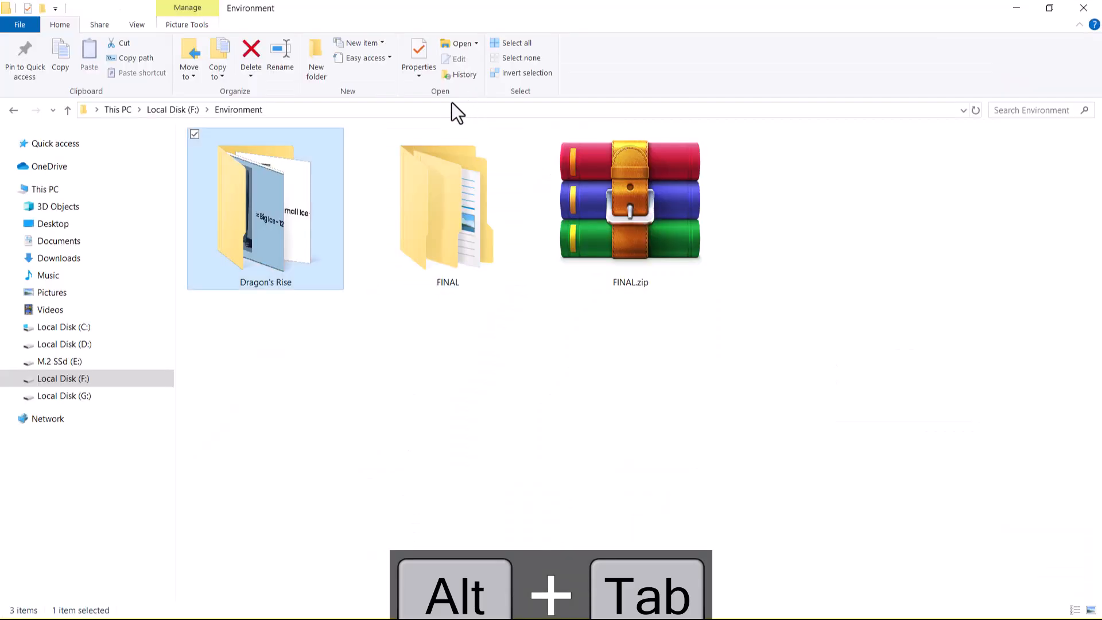
{"action": "left_click", "coordinate": [441, 110]}
{"action": "key", "text": "ctrl+c"}
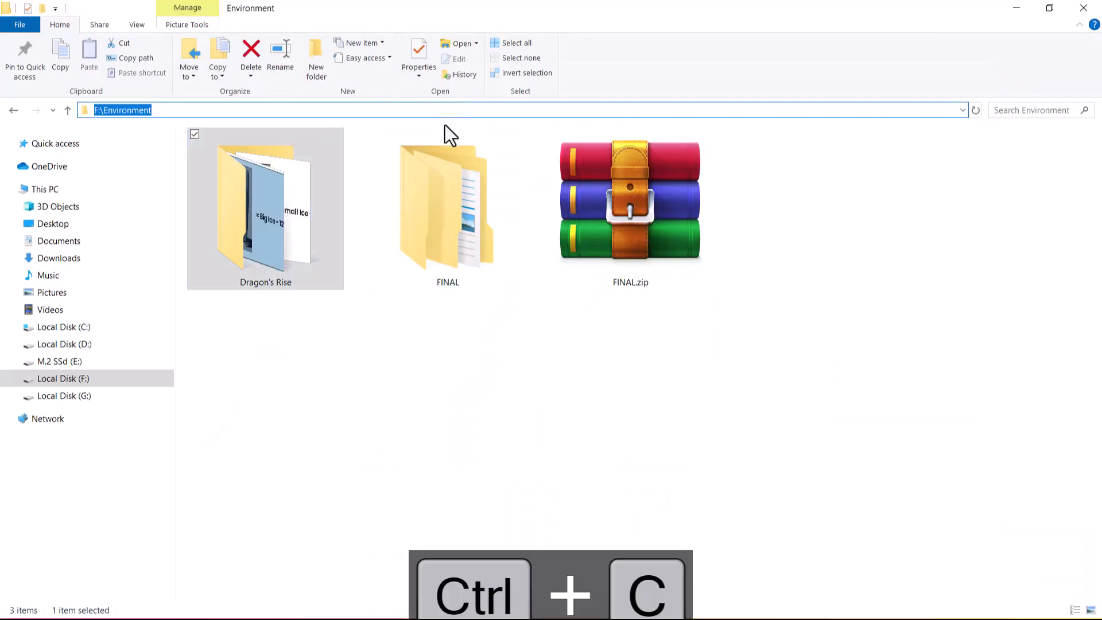
Return to Unreal Editor's project location chooser, go to F:\Environment and open the Dragon's Rise folder.
{"action": "key", "text": "alt+Tab"}
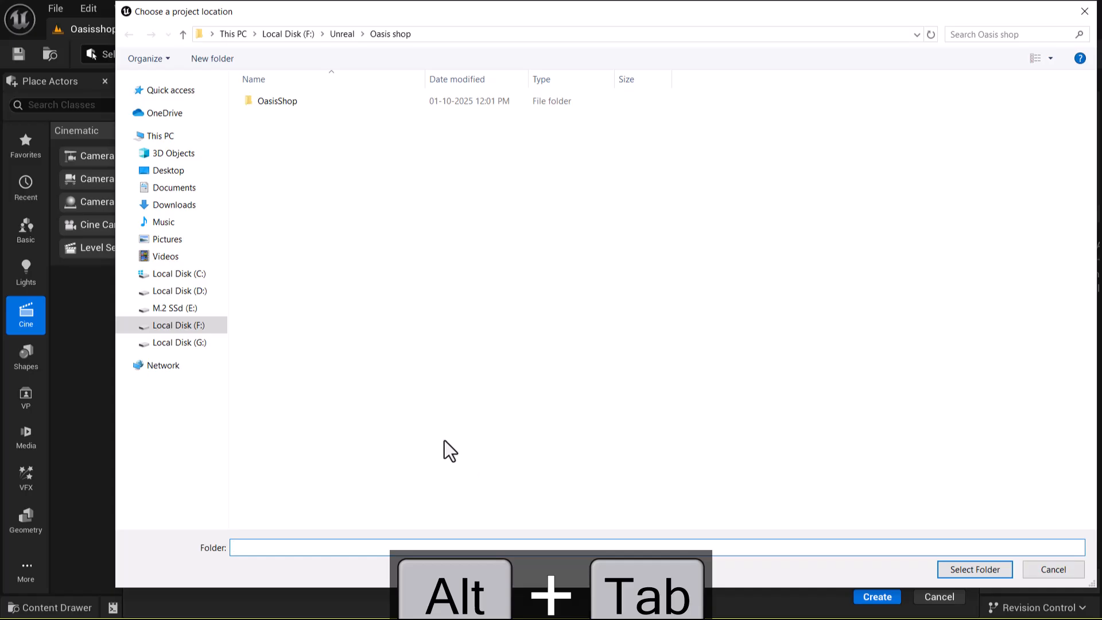
{"action": "key", "text": "ctrl+v"}
{"action": "key", "text": "Return"}
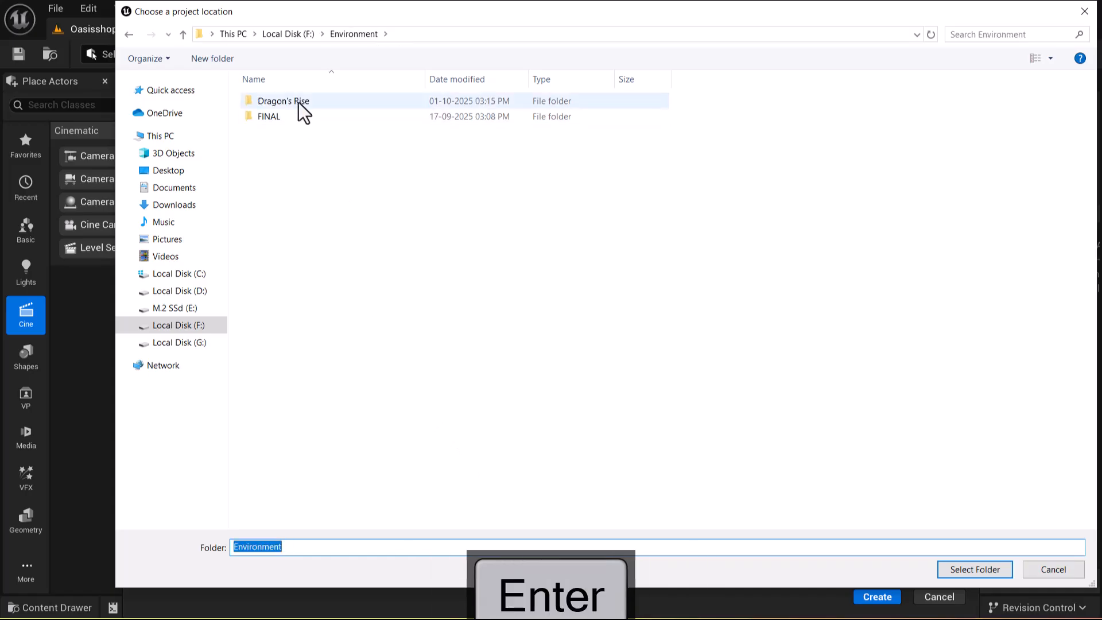
{"action": "double_click", "coordinate": [296, 102]}
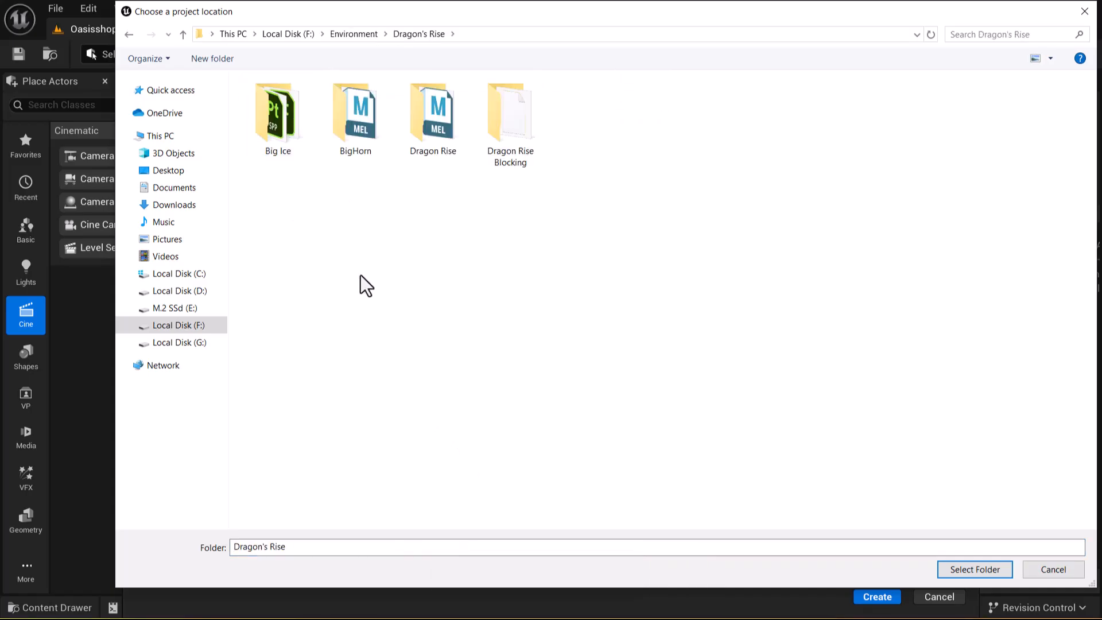
Create a folder named DragonRiseUnreal inside Dragon's Rise and select it as the project location.
{"action": "left_click", "coordinate": [218, 65]}
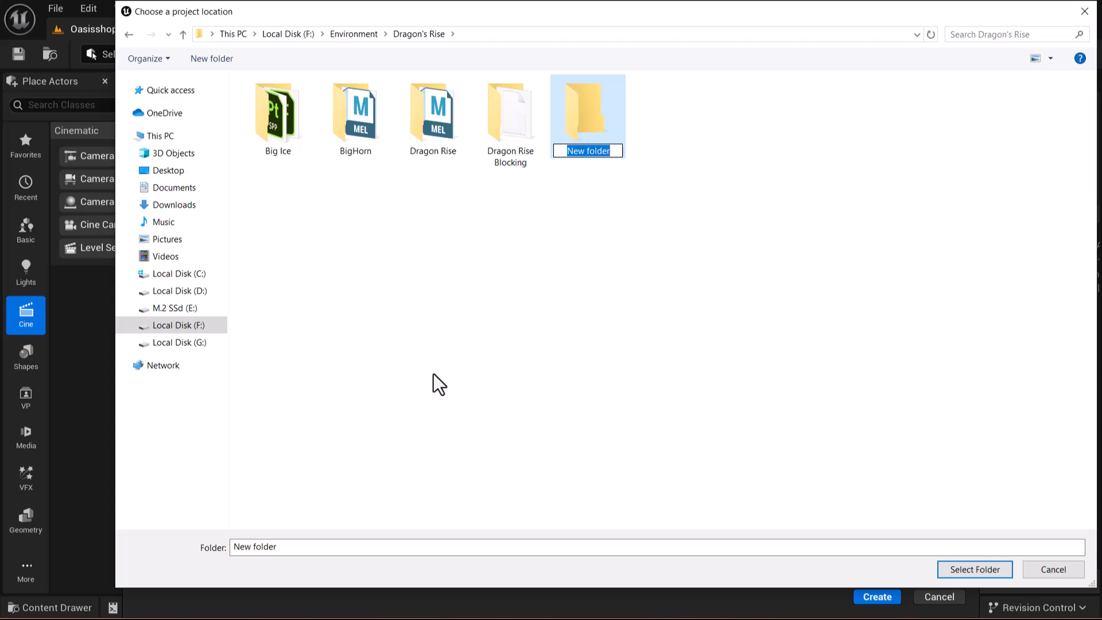
{"action": "type", "text": "D"}
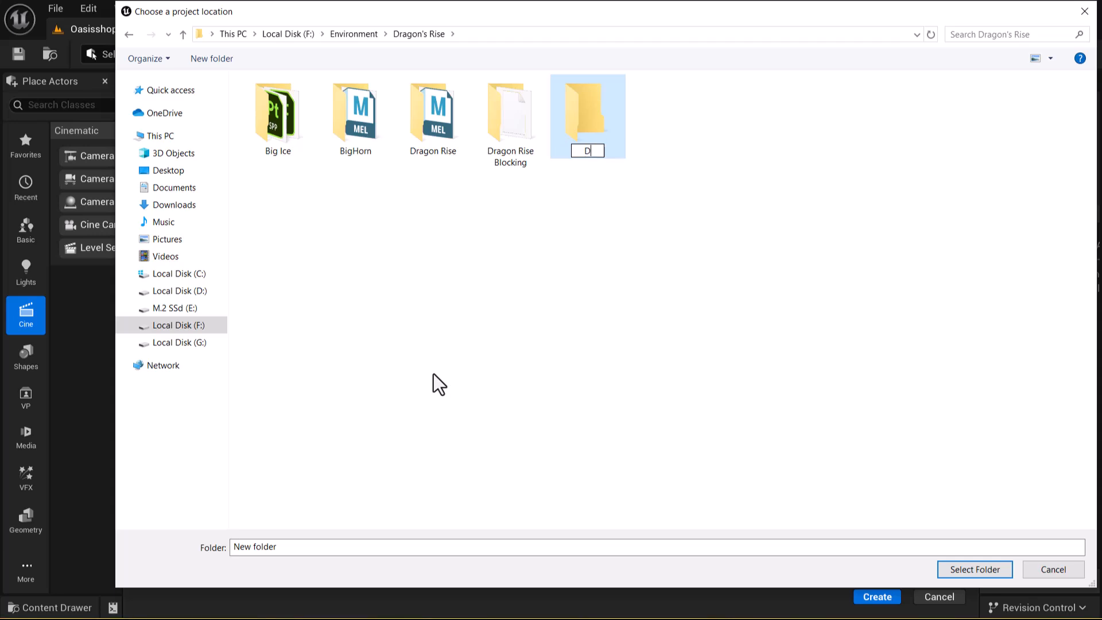
{"action": "type", "text": "ragonR"}
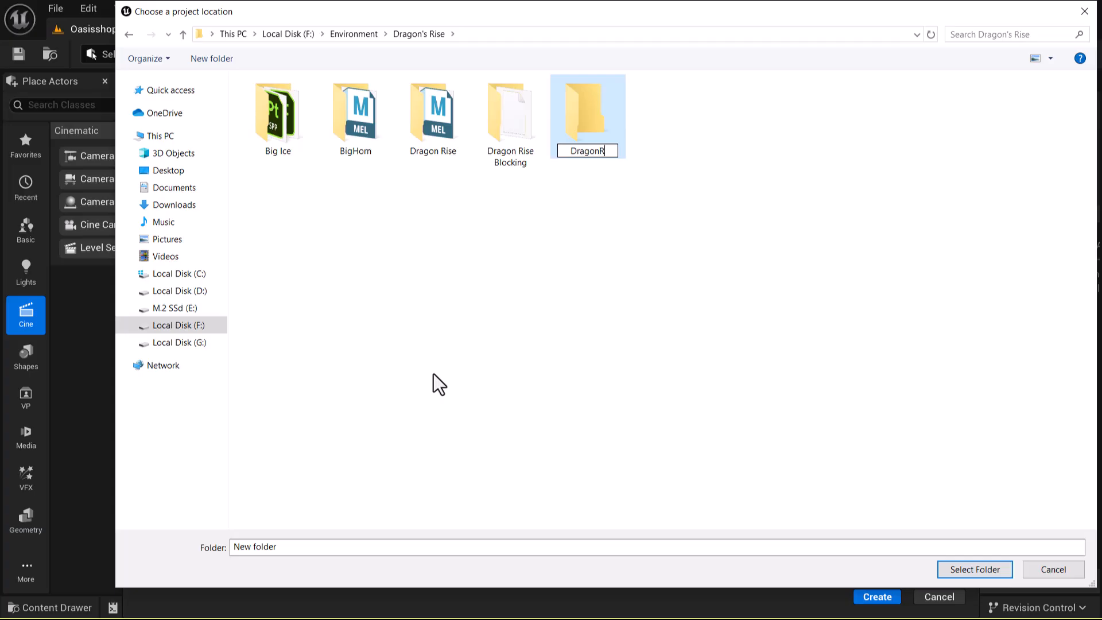
{"action": "type", "text": "iseUnreal"}
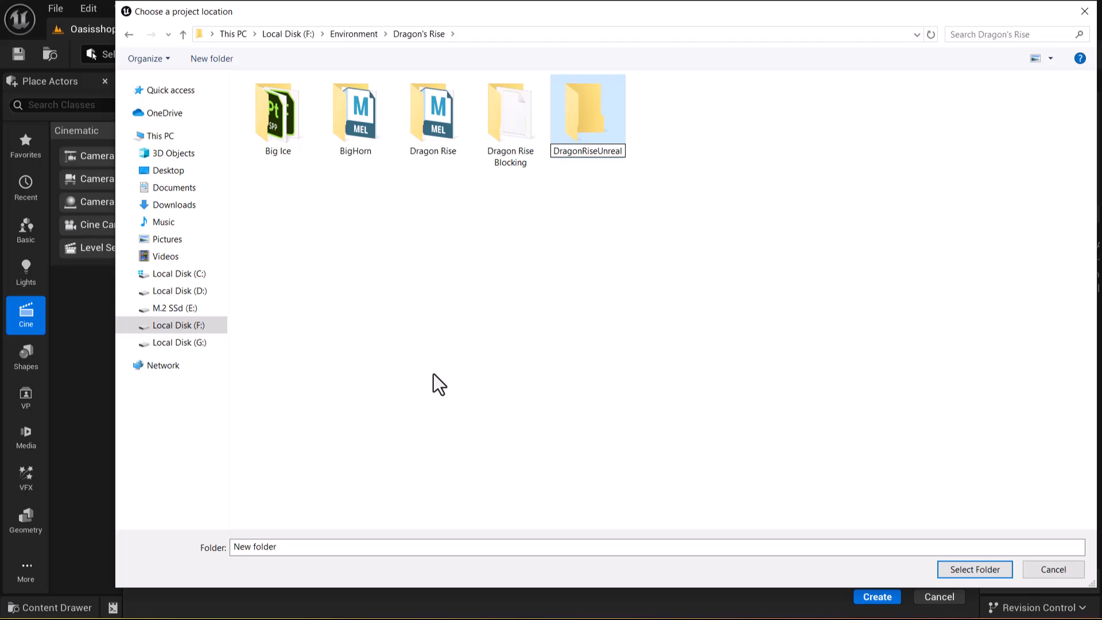
{"action": "key", "text": "Return"}
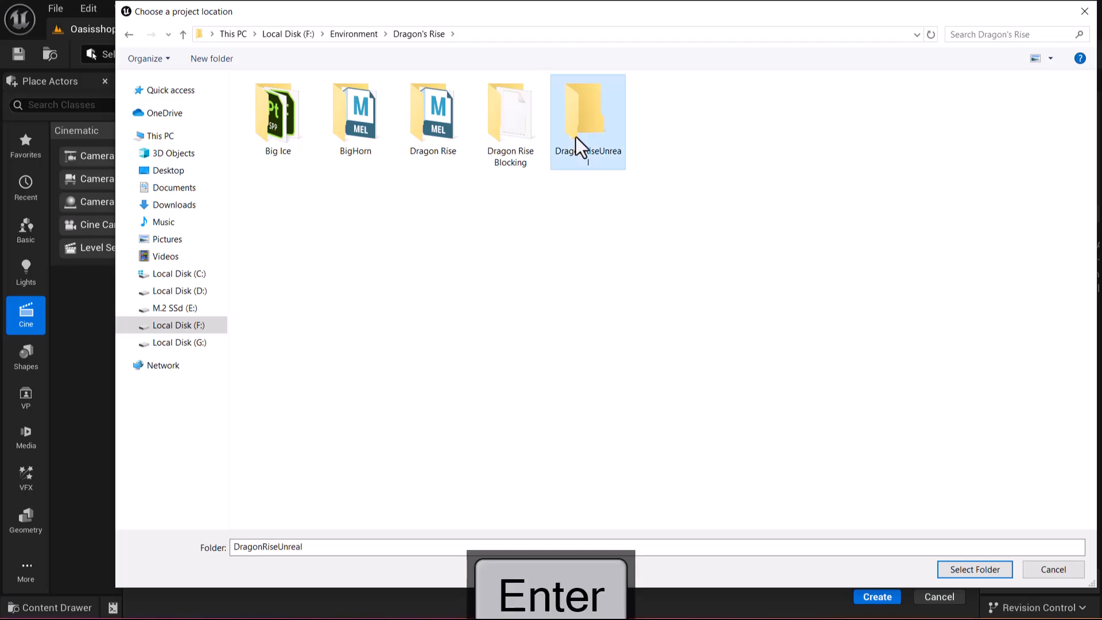
{"action": "left_click", "coordinate": [974, 568]}
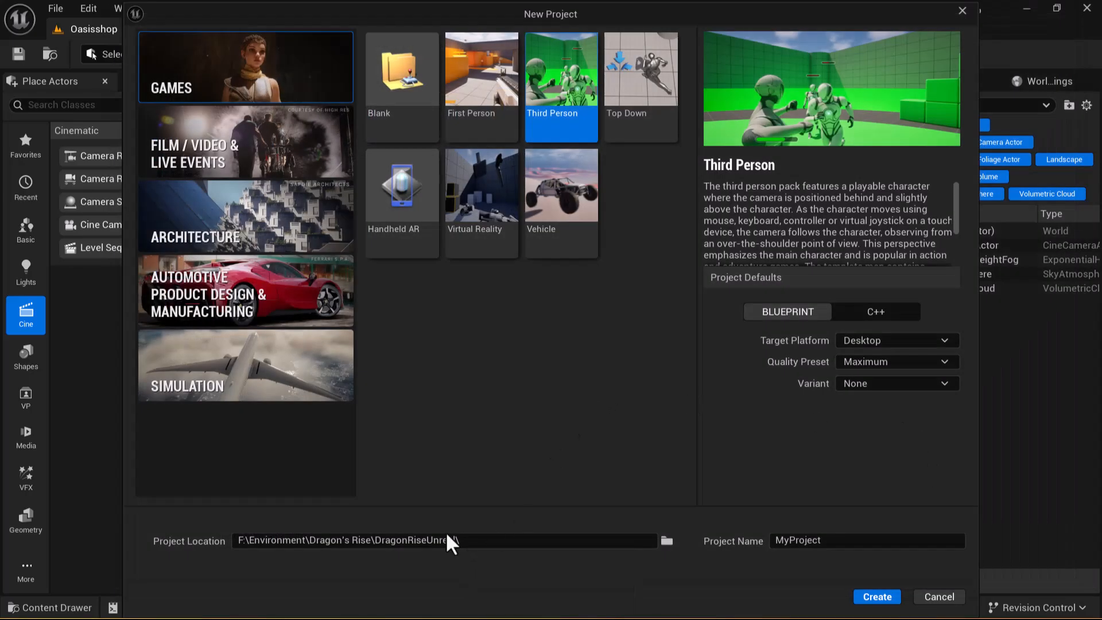
Name the project DragonRise and create it without saving the content of the open OasisShop project.
{"action": "left_click", "coordinate": [838, 541]}
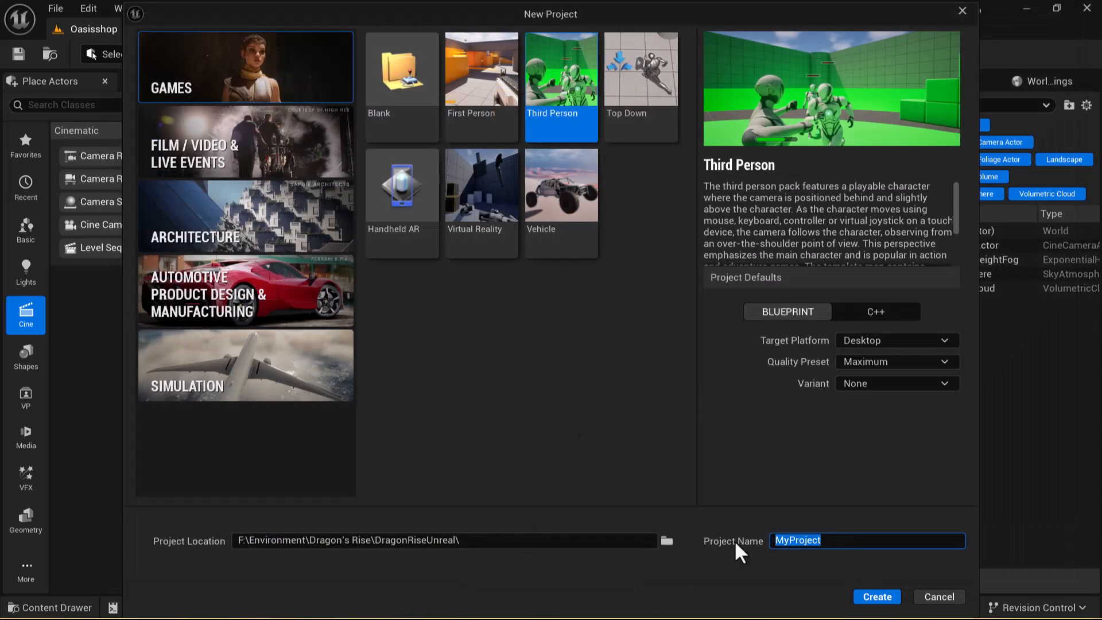
{"action": "key", "text": "BackSpace"}
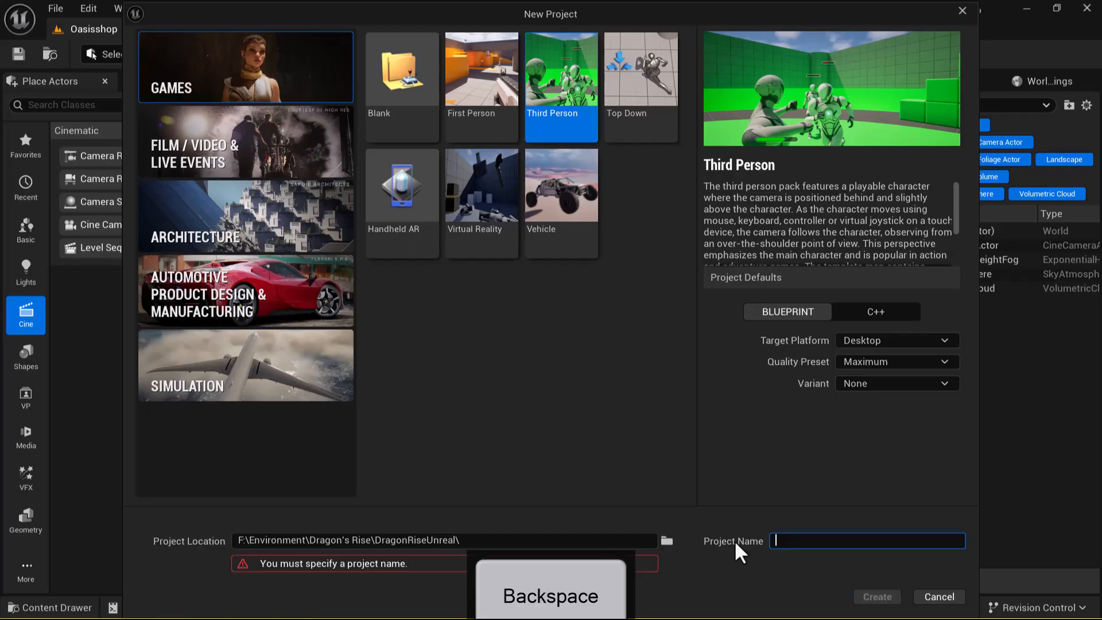
{"action": "type", "text": "Dra"}
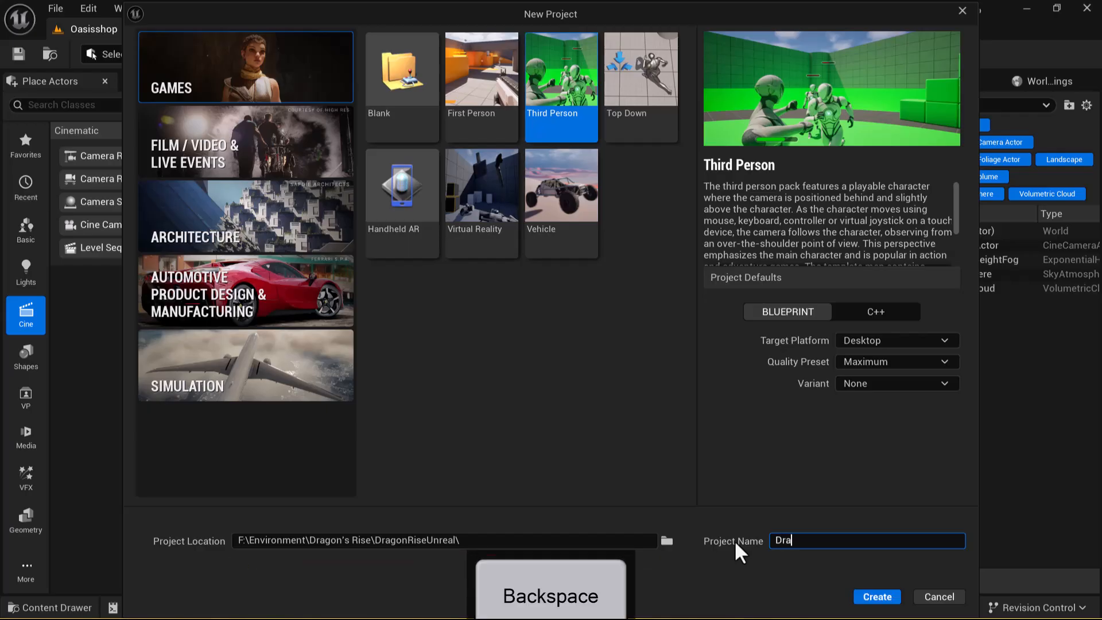
{"action": "type", "text": "gonRise"}
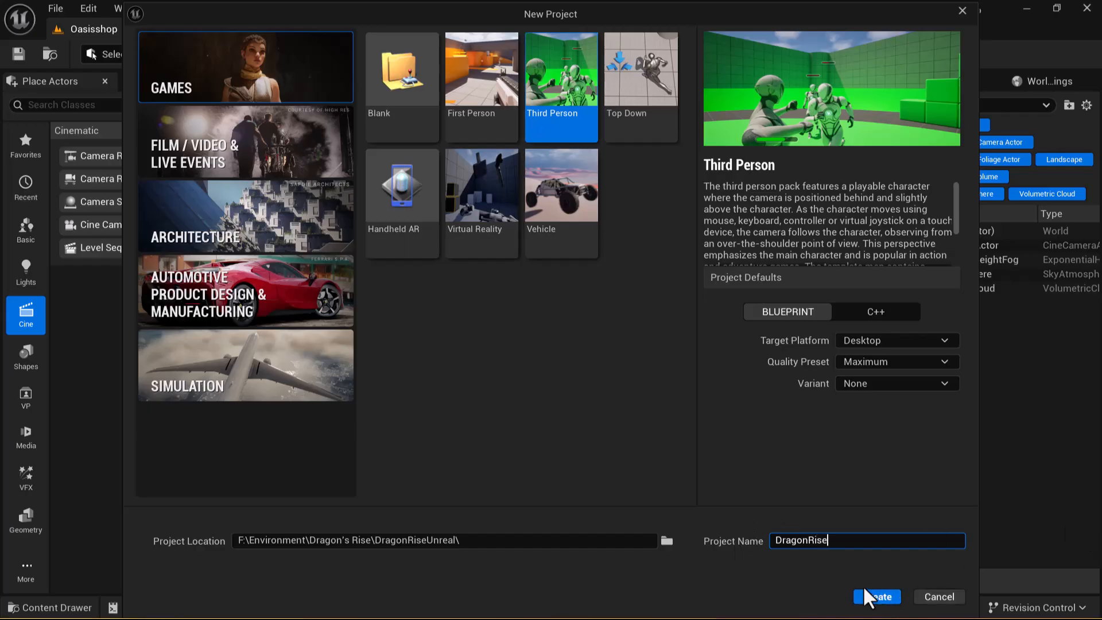
{"action": "left_click", "coordinate": [876, 600]}
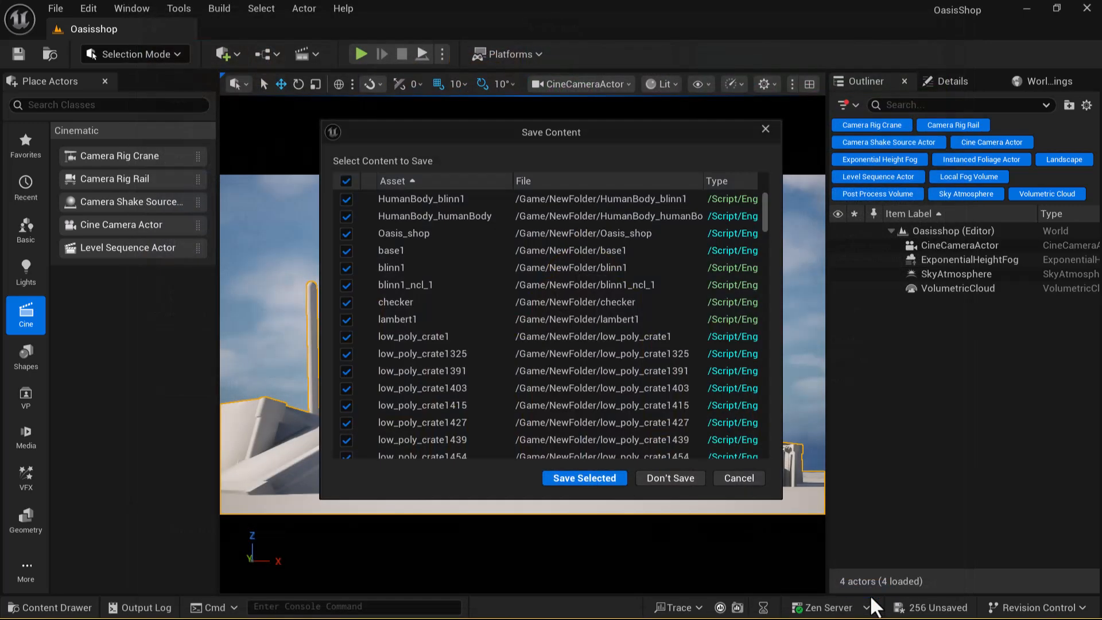
{"action": "left_click", "coordinate": [666, 477]}
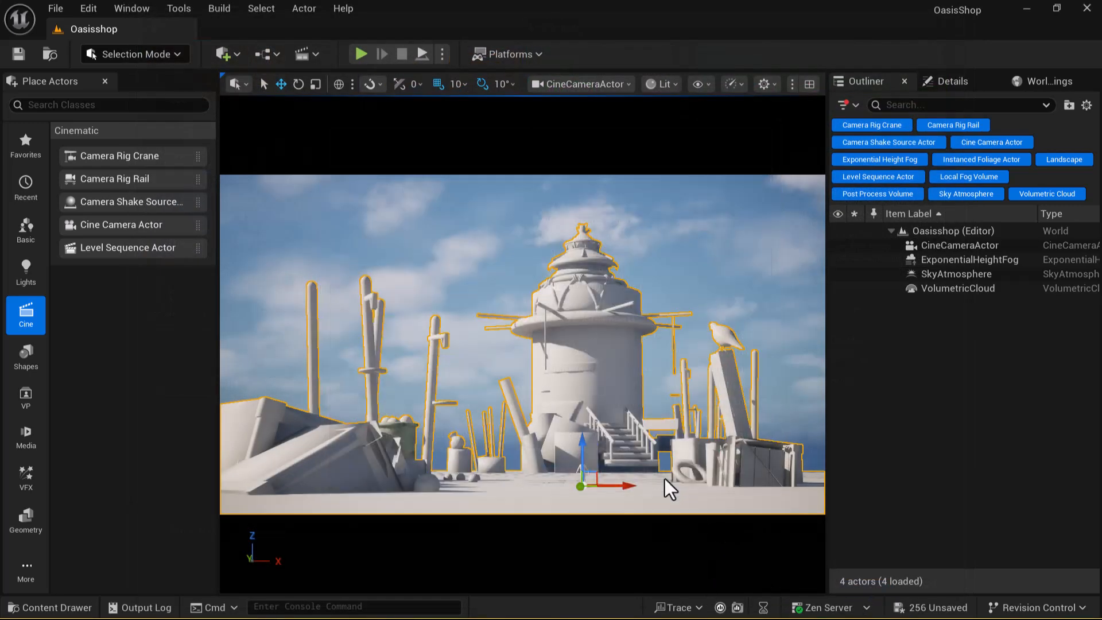
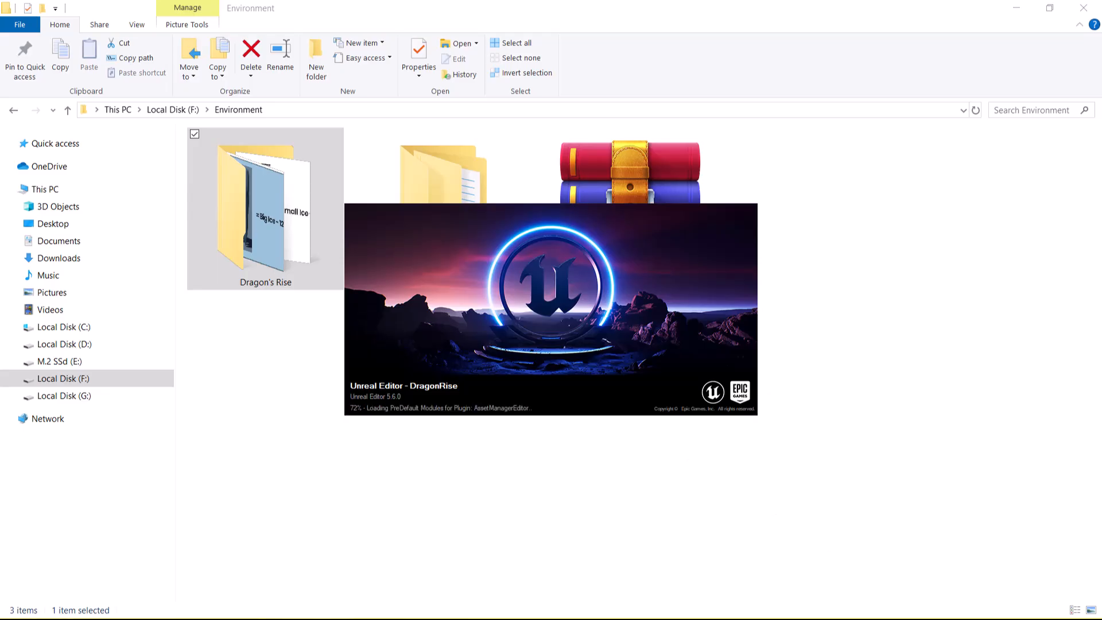
Switch to Maya, view the Environment_placement5 scene and bring up the untitled Dragon Rise blocking scene.
{"action": "key", "text": "super"}
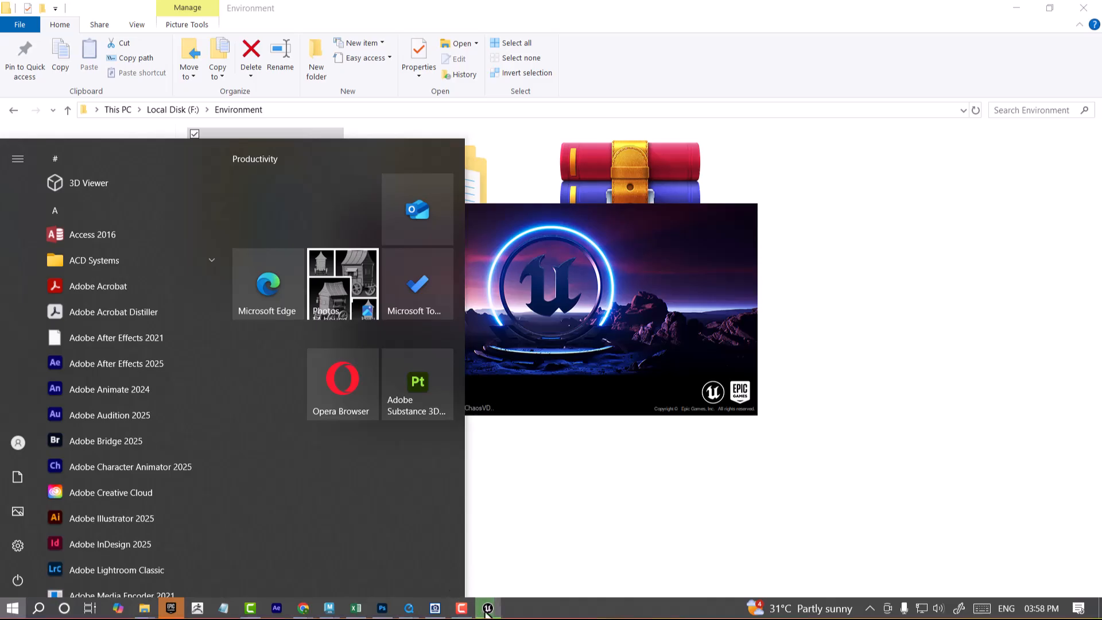
{"action": "mouse_move", "coordinate": [435, 609]}
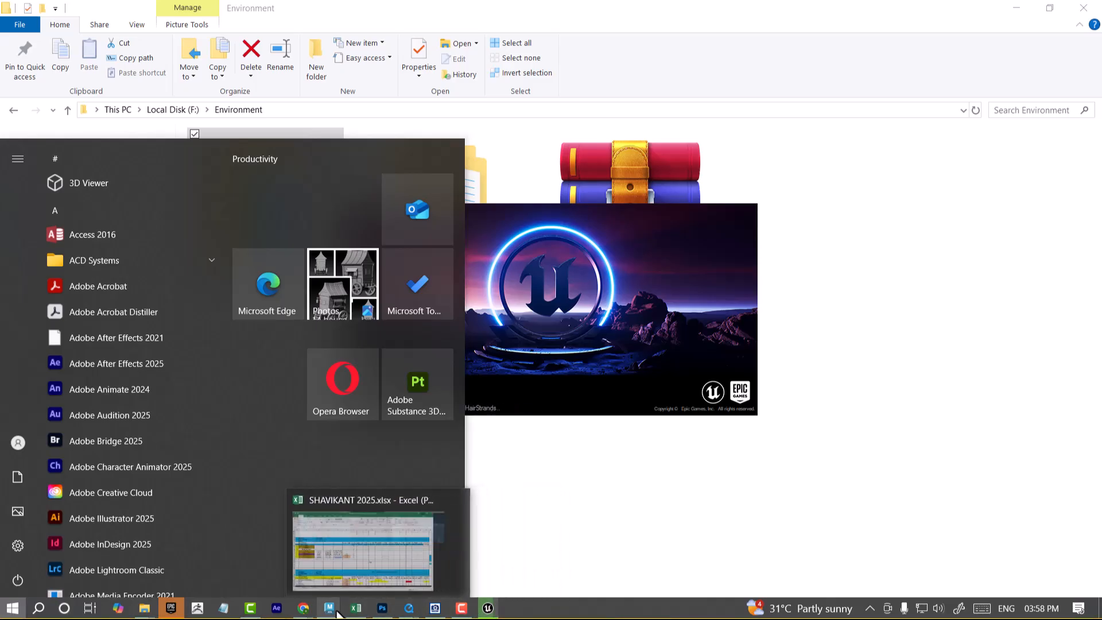
{"action": "mouse_move", "coordinate": [328, 608]}
{"action": "left_click", "coordinate": [265, 569]}
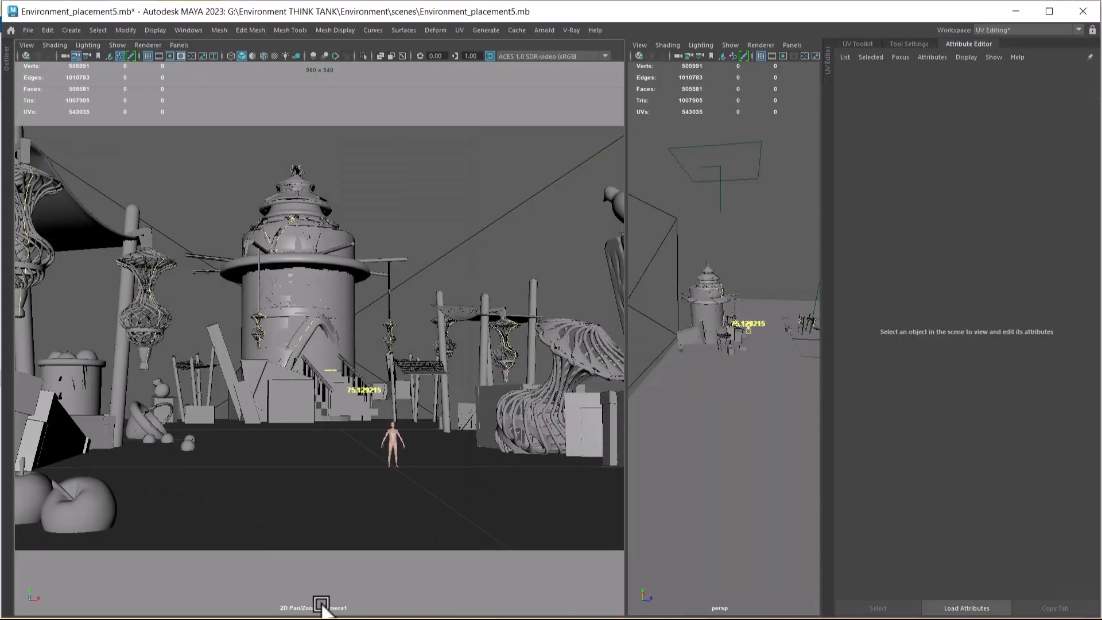
{"action": "key", "text": "super"}
{"action": "mouse_move", "coordinate": [329, 608]}
{"action": "left_click", "coordinate": [358, 552]}
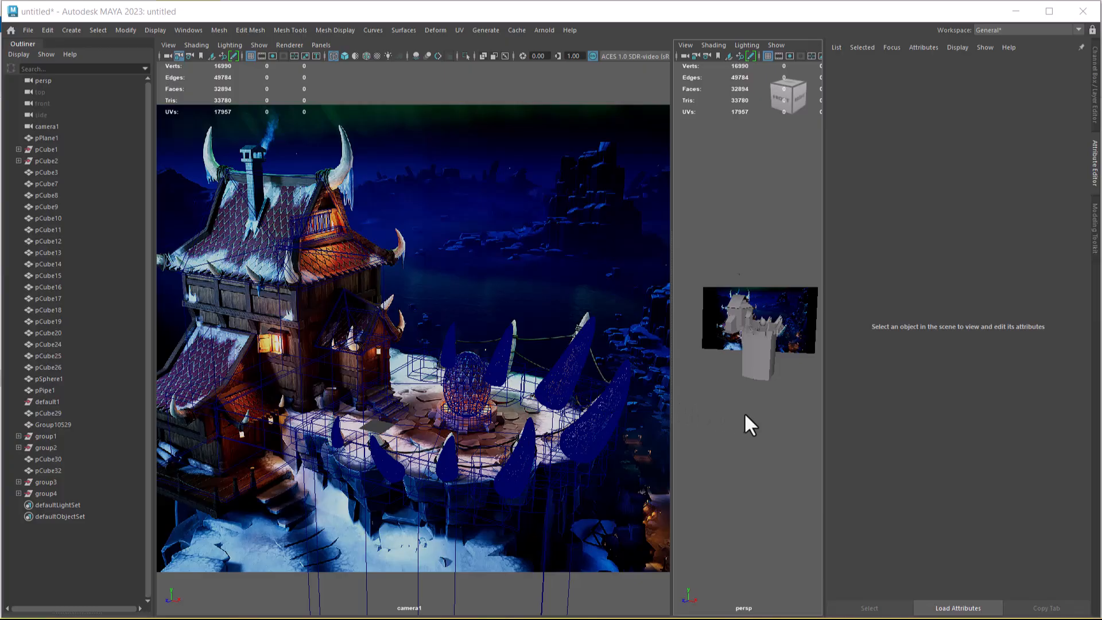
Switch to the DragonRise project in Unreal Editor, close the Env. Light Mixer and create an Empty Open World level.
{"action": "key", "text": "alt+Tab"}
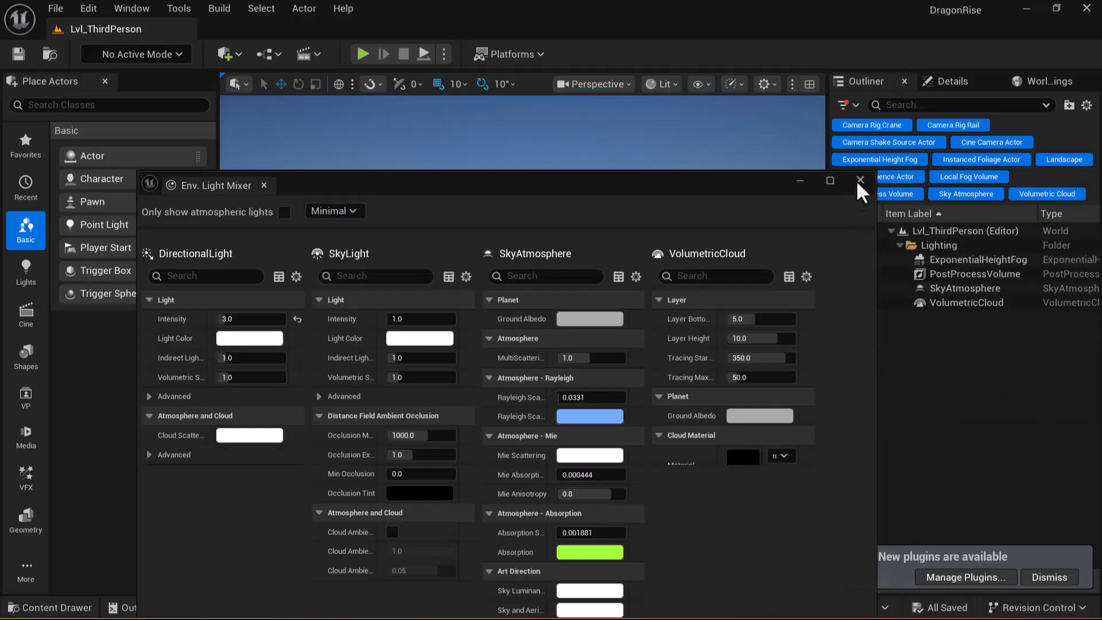
{"action": "left_click", "coordinate": [859, 179]}
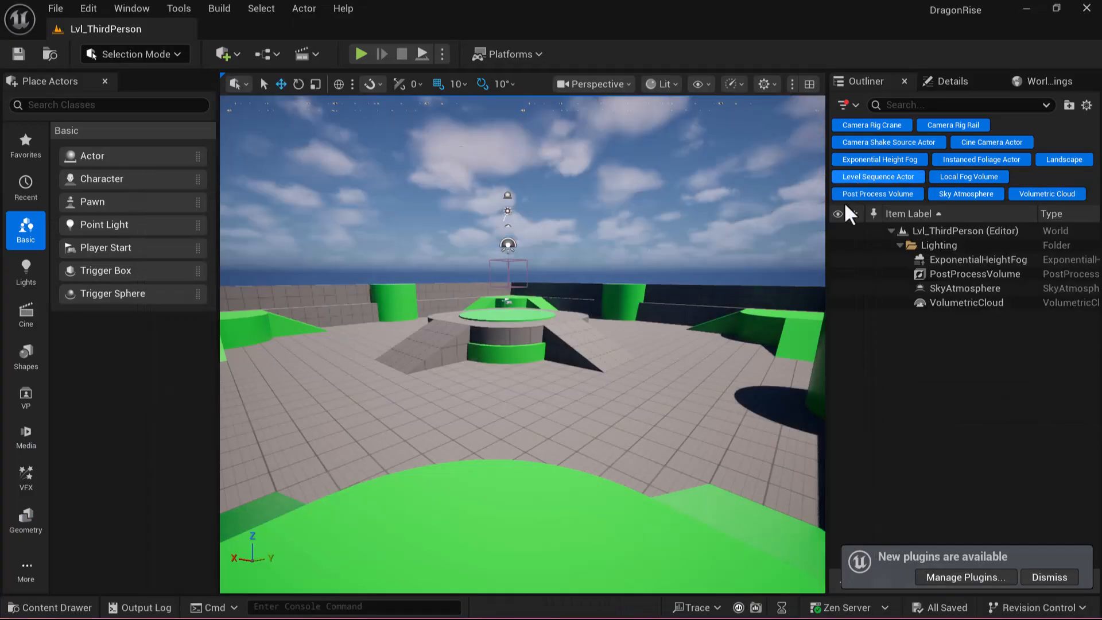
{"action": "left_click", "coordinate": [53, 10]}
{"action": "left_click", "coordinate": [99, 65]}
{"action": "left_click", "coordinate": [488, 236]}
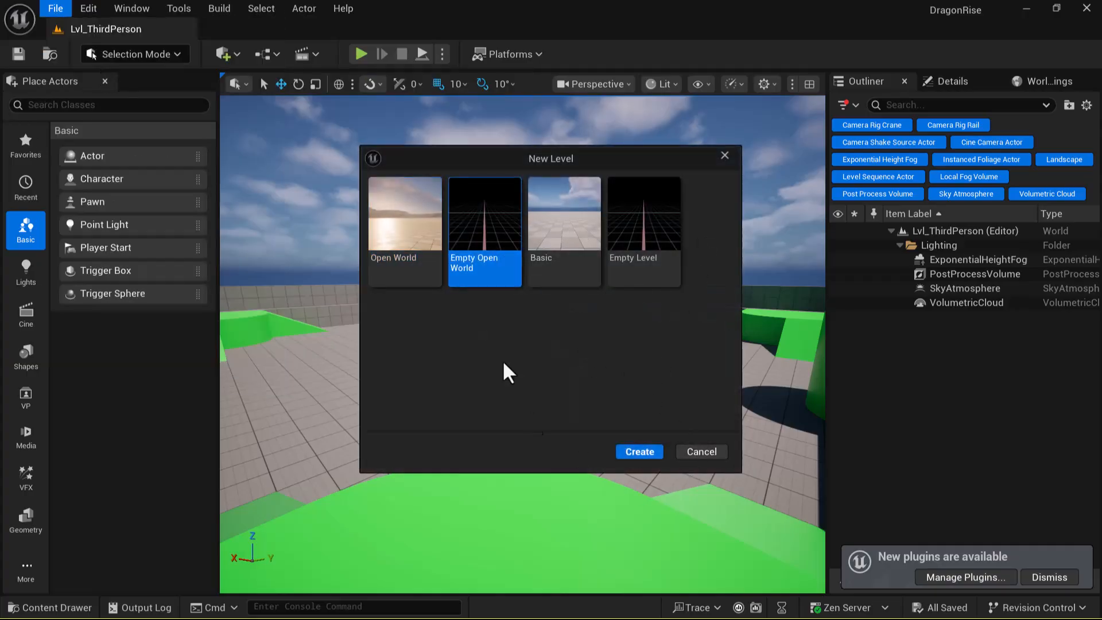
{"action": "left_click", "coordinate": [637, 452]}
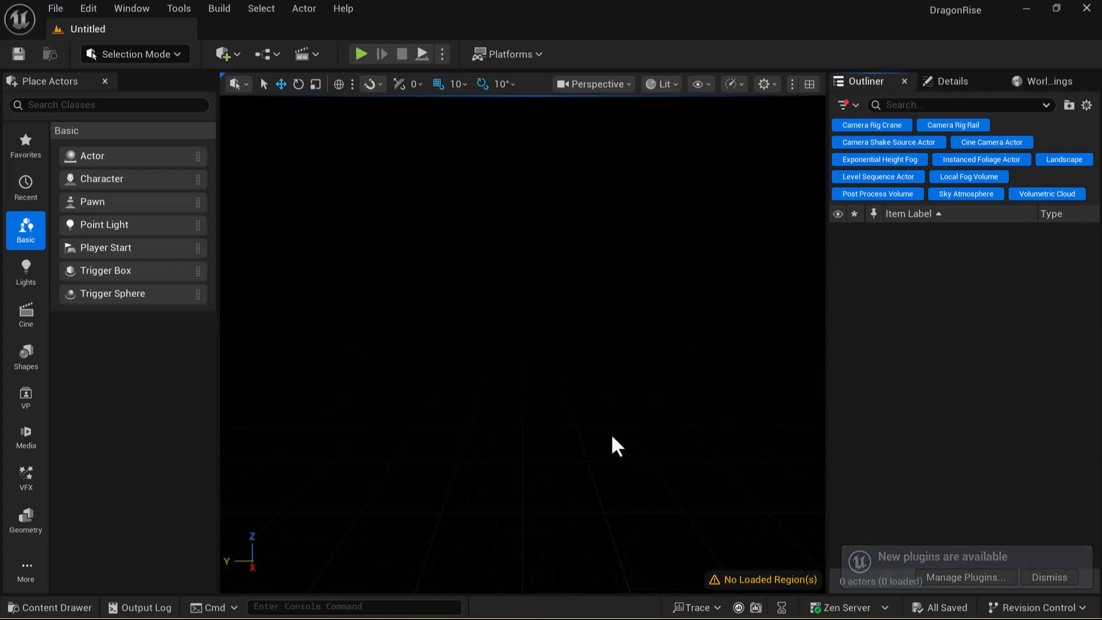
Switch to the untitled Dragon Rise scene in Maya and widen the perspective viewport beside the camera view.
{"action": "key", "text": "super"}
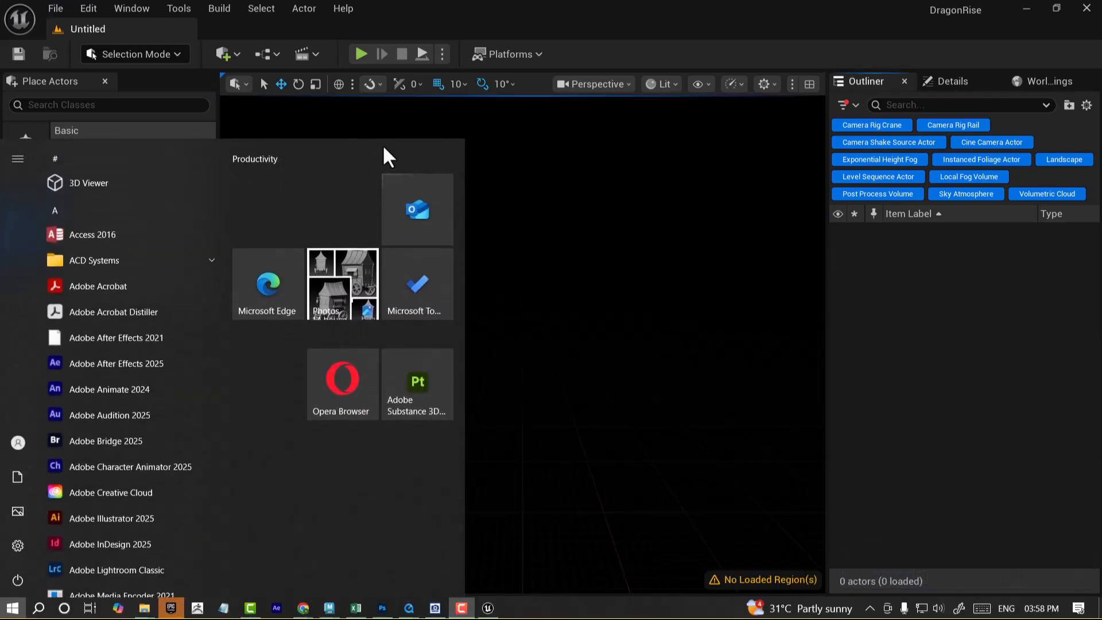
{"action": "left_click", "coordinate": [288, 122]}
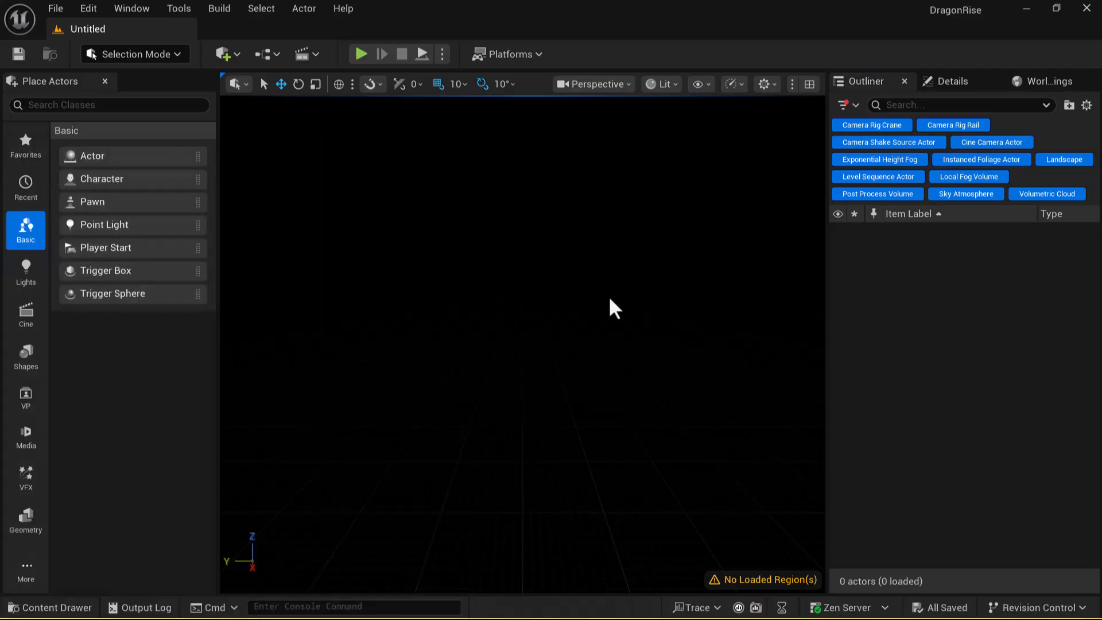
{"action": "key", "text": "alt+Tab"}
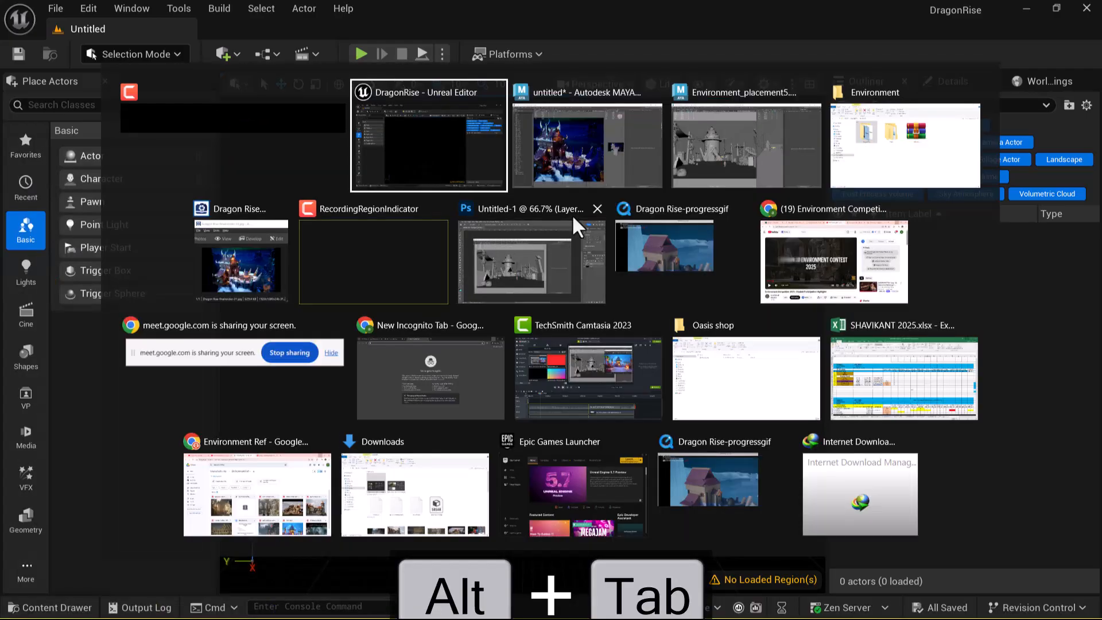
{"action": "left_click", "coordinate": [579, 162]}
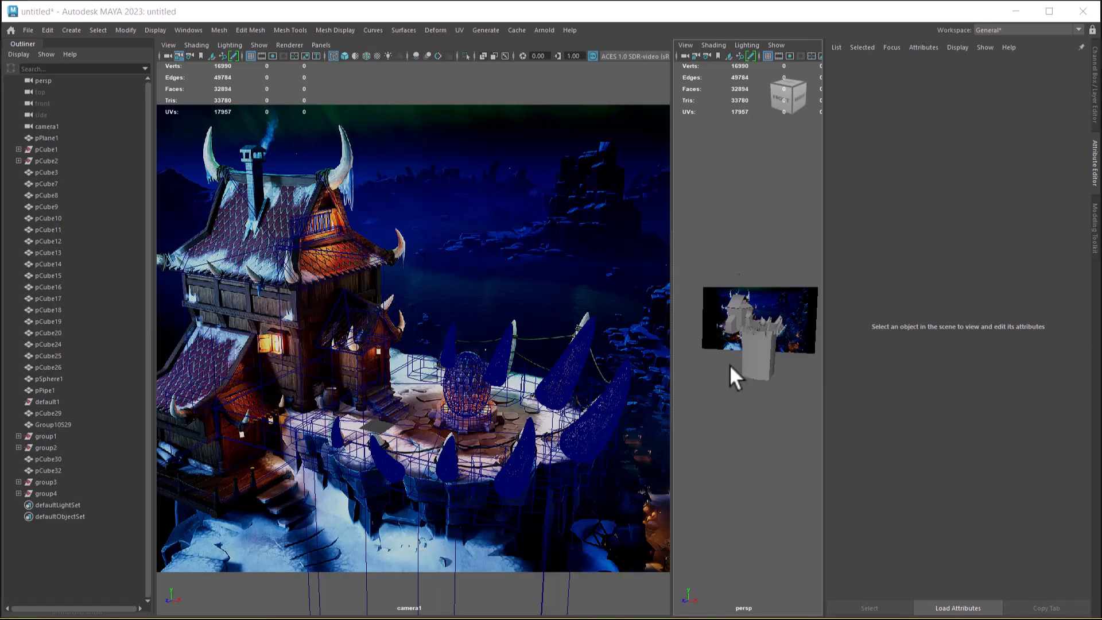
{"action": "left_click_drag", "start_coordinate": [670, 327], "coordinate": [563, 336]}
Create a polygon plane at the origin and scale it uniformly to about 1237 to span the blocked-out scene.
{"action": "scroll", "coordinate": [639, 425], "scroll_direction": "down", "scroll_amount": 6}
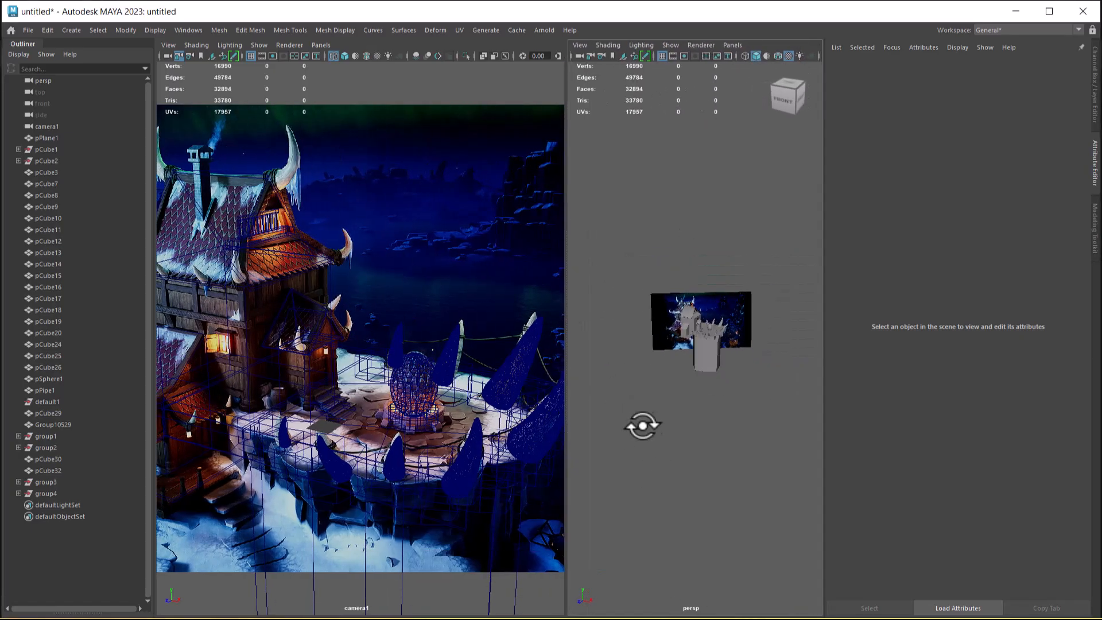
{"action": "left_click_drag", "start_coordinate": [700, 428], "coordinate": [680, 418], "text": "alt"}
{"action": "scroll", "coordinate": [701, 423], "scroll_direction": "up", "scroll_amount": 4}
{"action": "middle_click_drag", "start_coordinate": [696, 425], "coordinate": [660, 443], "text": "alt"}
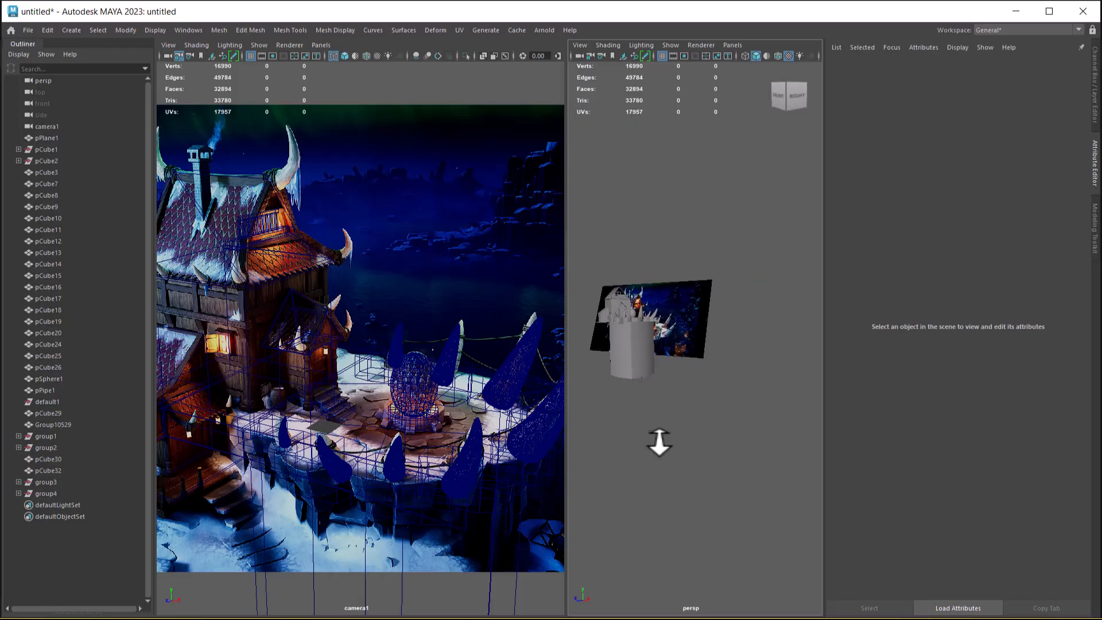
{"action": "left_click_drag", "start_coordinate": [657, 410], "coordinate": [680, 419], "text": "alt"}
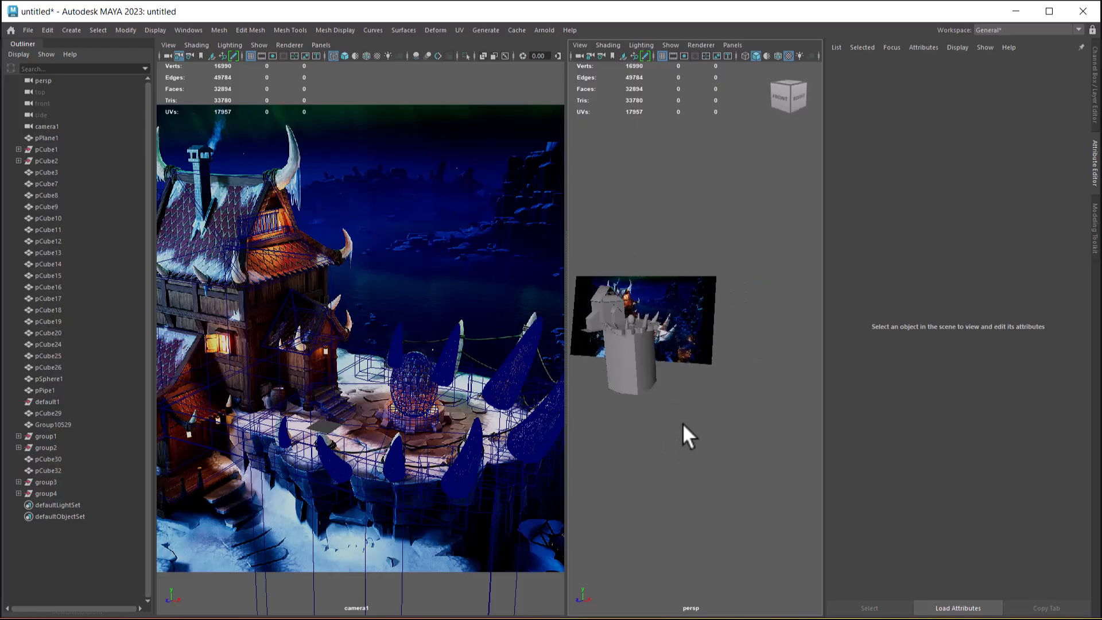
{"action": "right_click_drag", "start_coordinate": [688, 434], "coordinate": [636, 370], "text": "shift"}
{"action": "left_click_drag", "start_coordinate": [617, 324], "coordinate": [762, 316]}
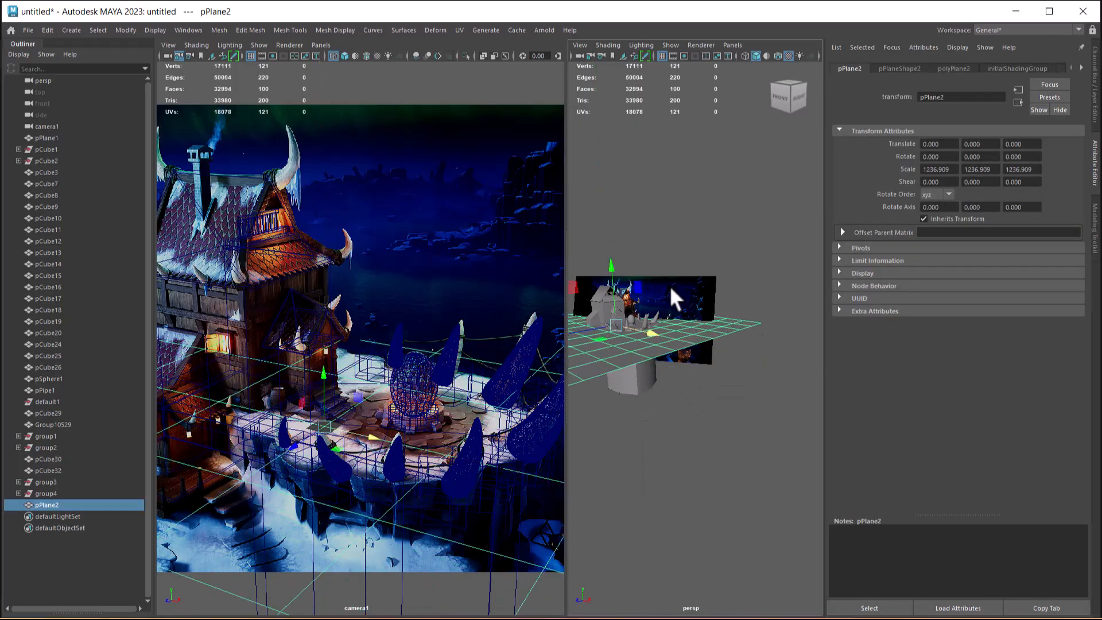
Move the large plane to about -277 in Y and -530 in Z, near the base of the cliff.
{"action": "left_click_drag", "start_coordinate": [630, 284], "coordinate": [631, 320]}
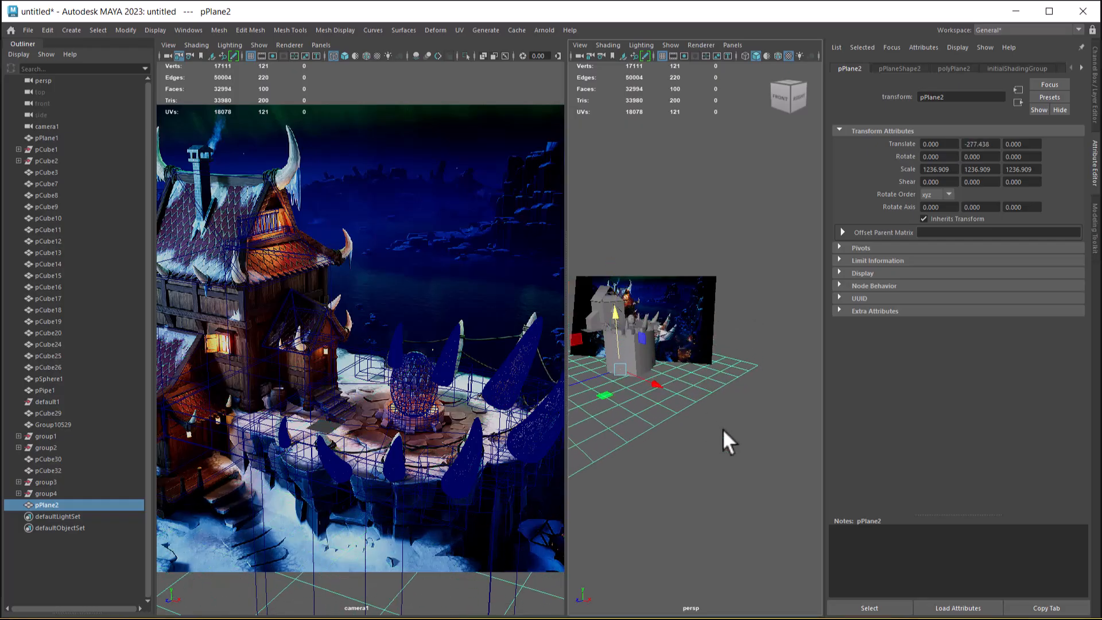
{"action": "scroll", "coordinate": [659, 415], "scroll_direction": "down", "scroll_amount": 3}
{"action": "mouse_move", "coordinate": [611, 380]}
{"action": "left_mouse_down"}
{"action": "mouse_move", "coordinate": [662, 356]}
{"action": "mouse_move", "coordinate": [632, 379]}
{"action": "left_mouse_up"}
{"action": "right_click_drag", "start_coordinate": [633, 380], "coordinate": [741, 408], "text": "alt"}
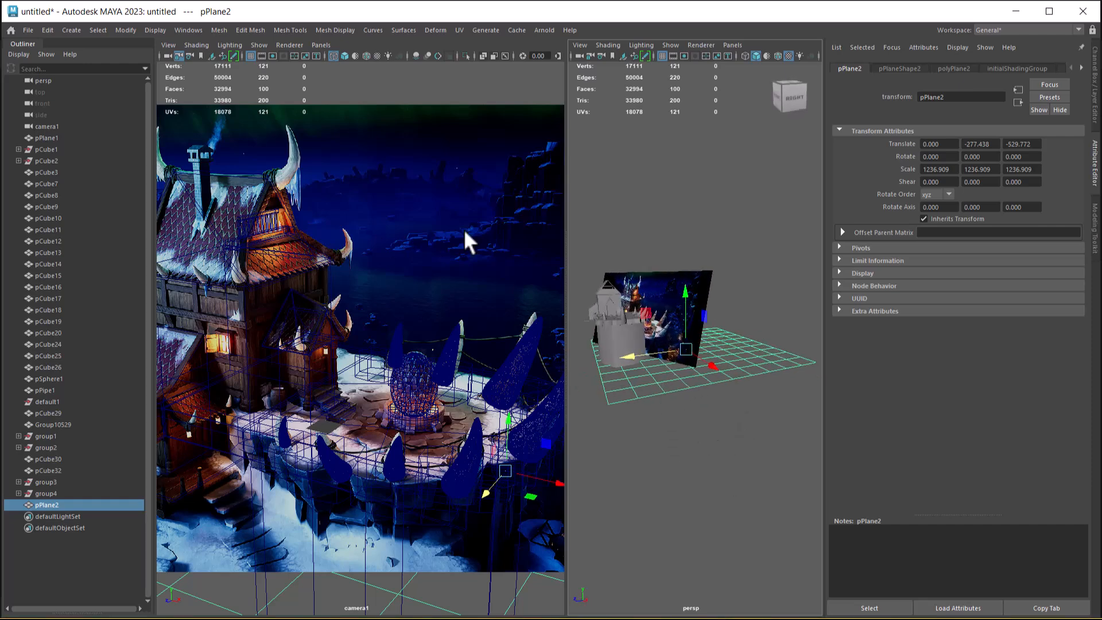
{"action": "middle_click_drag", "start_coordinate": [649, 307], "coordinate": [689, 304], "text": "alt"}
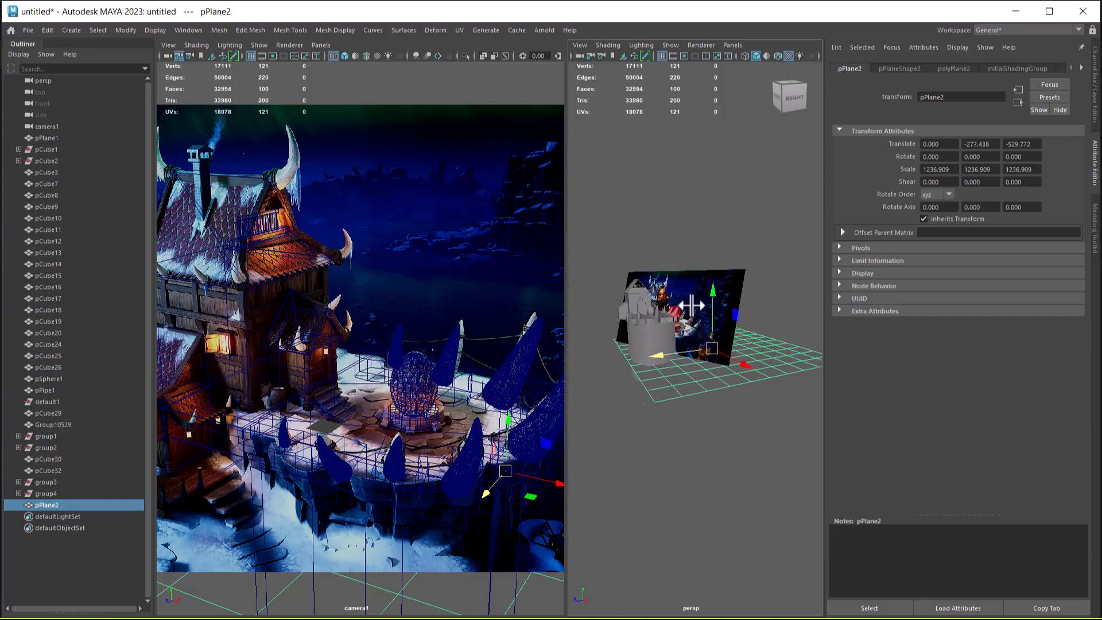
Deselect the large plane, maximize the perspective view and hide the reference image's display layer, layer1.
{"action": "left_click", "coordinate": [709, 265]}
{"action": "key", "text": "space"}
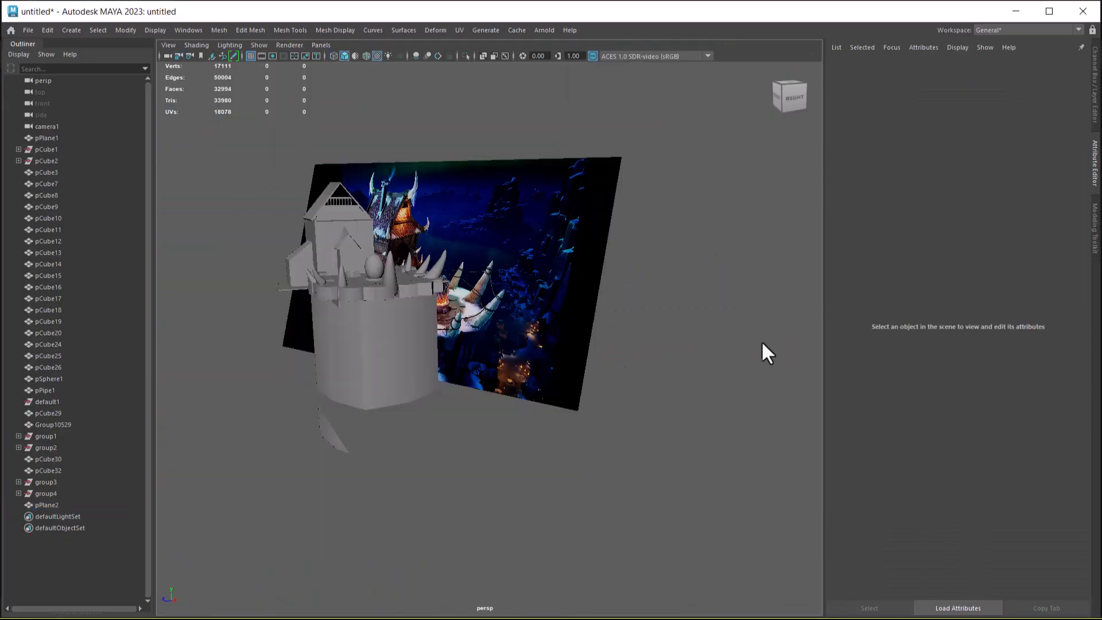
{"action": "left_click", "coordinate": [1093, 109]}
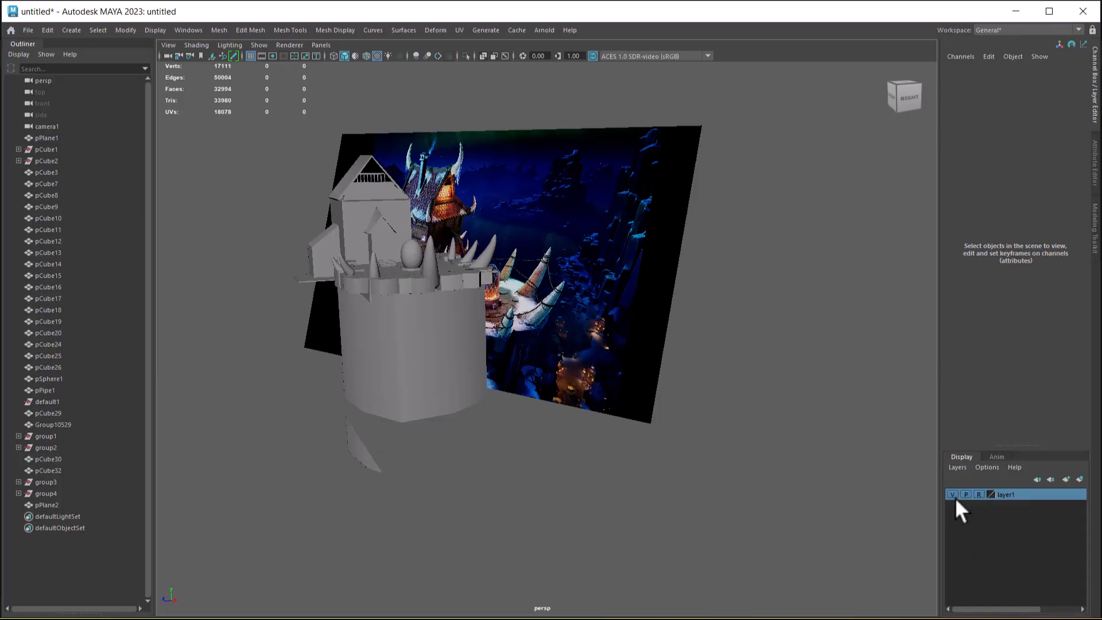
{"action": "left_click", "coordinate": [952, 494]}
Save the scene as a Maya Binary file named DRBlocking in the Dragon Rise Blocking project's scenes folder.
{"action": "left_click", "coordinate": [27, 30]}
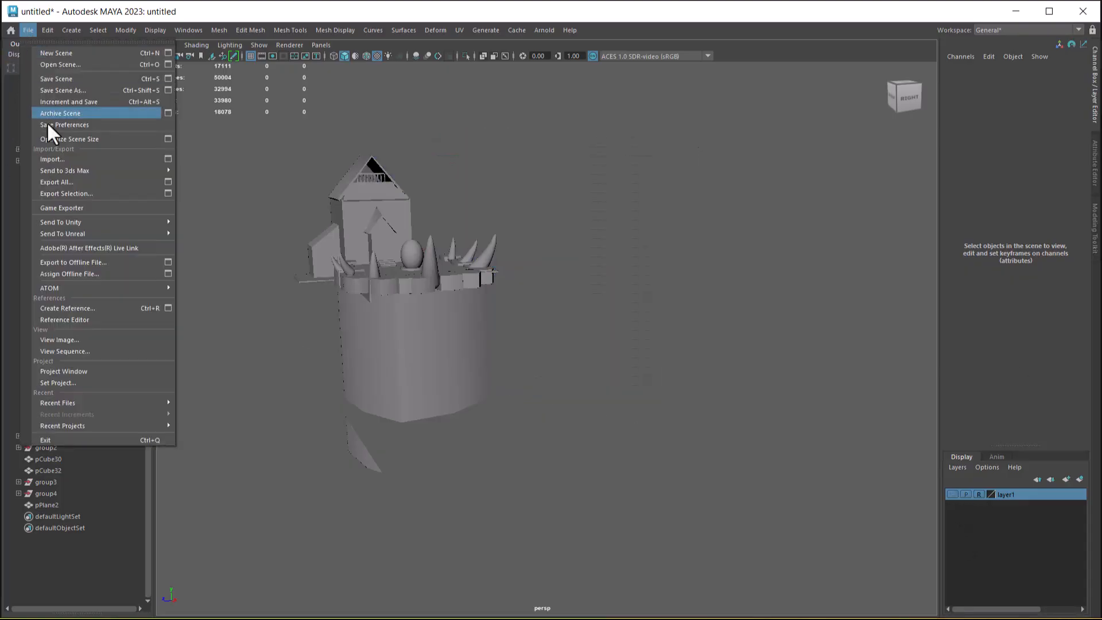
{"action": "left_click", "coordinate": [84, 91]}
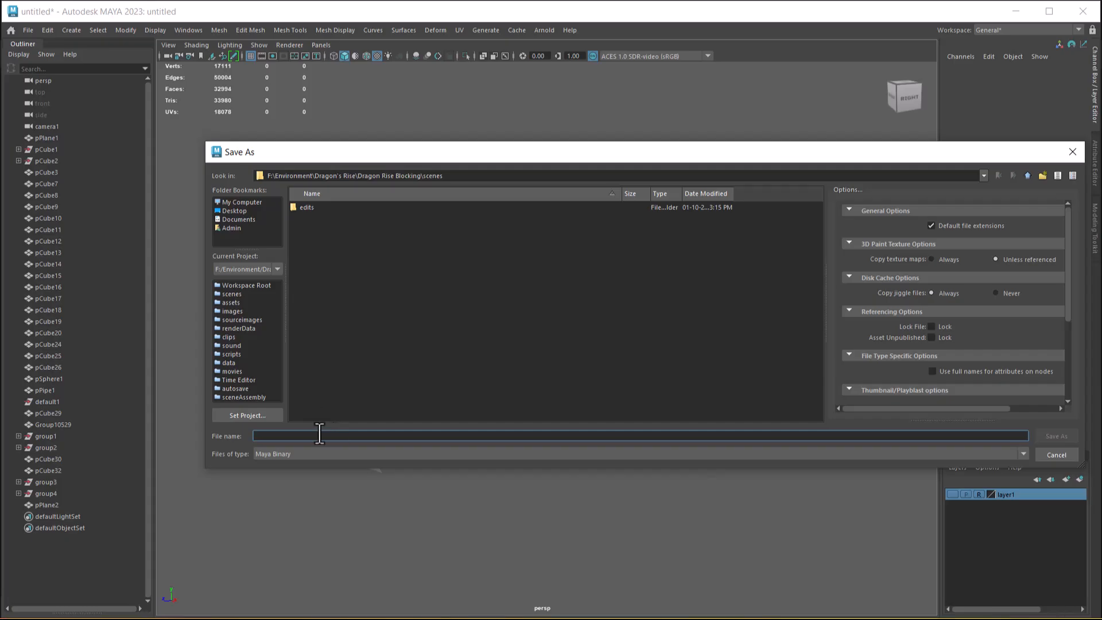
{"action": "type", "text": "Blo"}
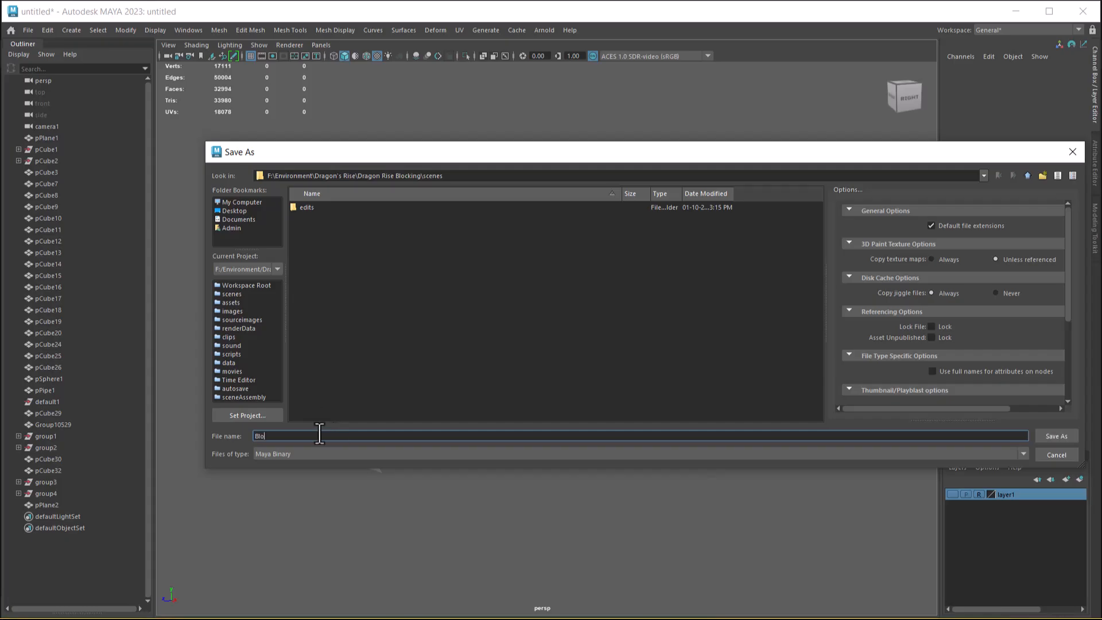
{"action": "type", "text": "cking"}
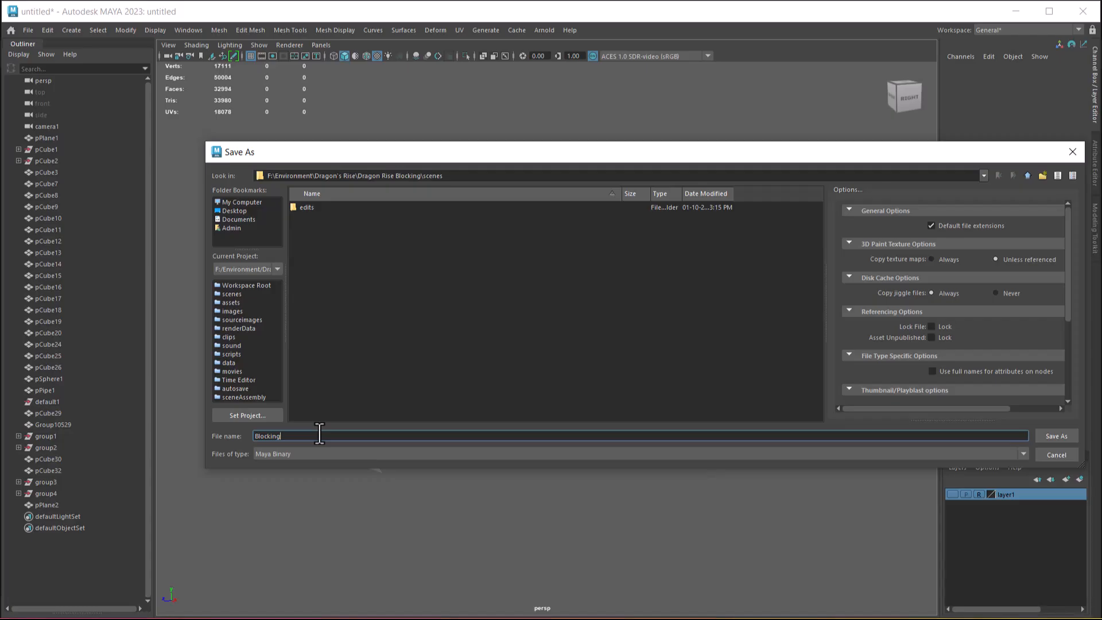
{"action": "key", "text": "Left"}
{"action": "key", "text": "Left"}
{"action": "key", "text": "Left"}
{"action": "key", "text": "Left"}
{"action": "key", "text": "Left"}
{"action": "key", "text": "Left"}
{"action": "key", "text": "Left"}
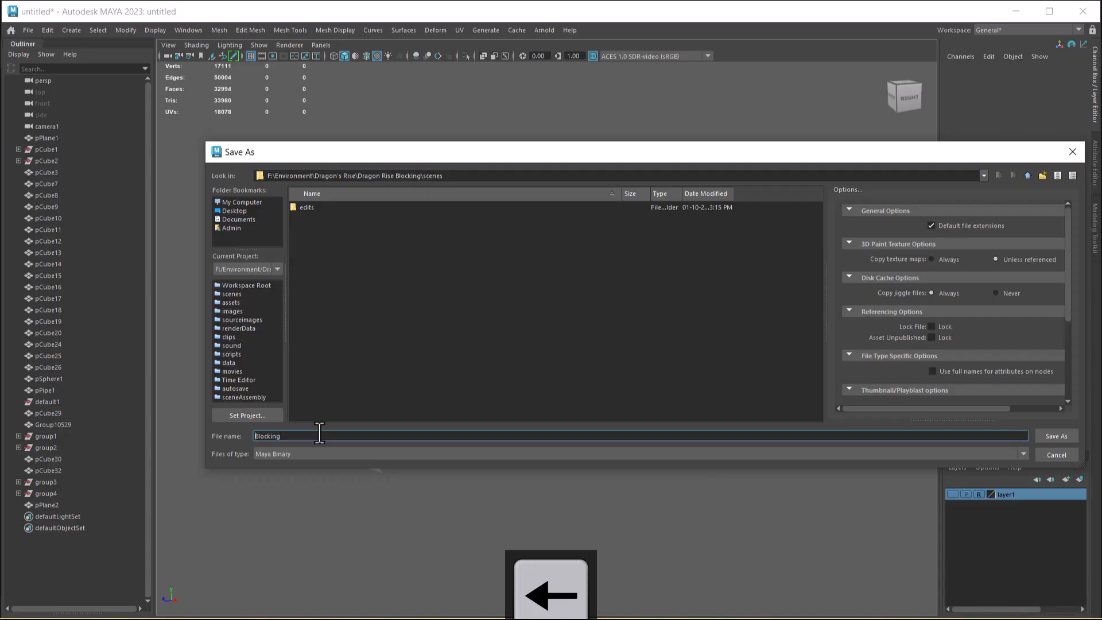
{"action": "type", "text": "DR"}
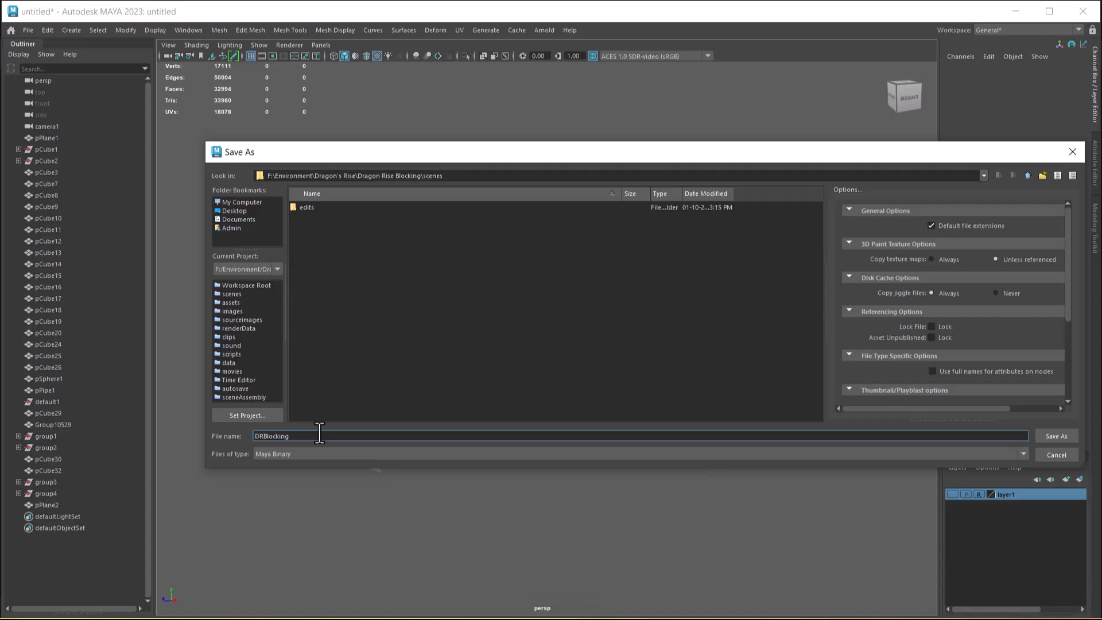
{"action": "key", "text": "Return"}
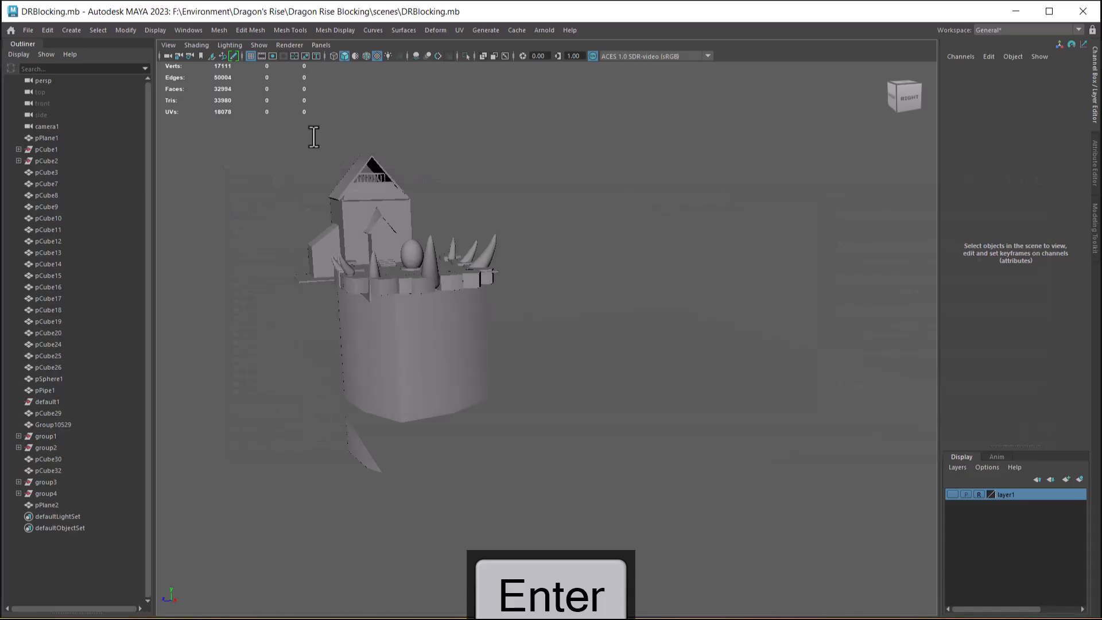
Select all the blockout geometry, including the ground plane, and export the selection as an FBX named DragonRiseBlocking in the scenes folder.
{"action": "left_click_drag", "start_coordinate": [313, 136], "coordinate": [576, 456]}
{"action": "left_click", "coordinate": [28, 29]}
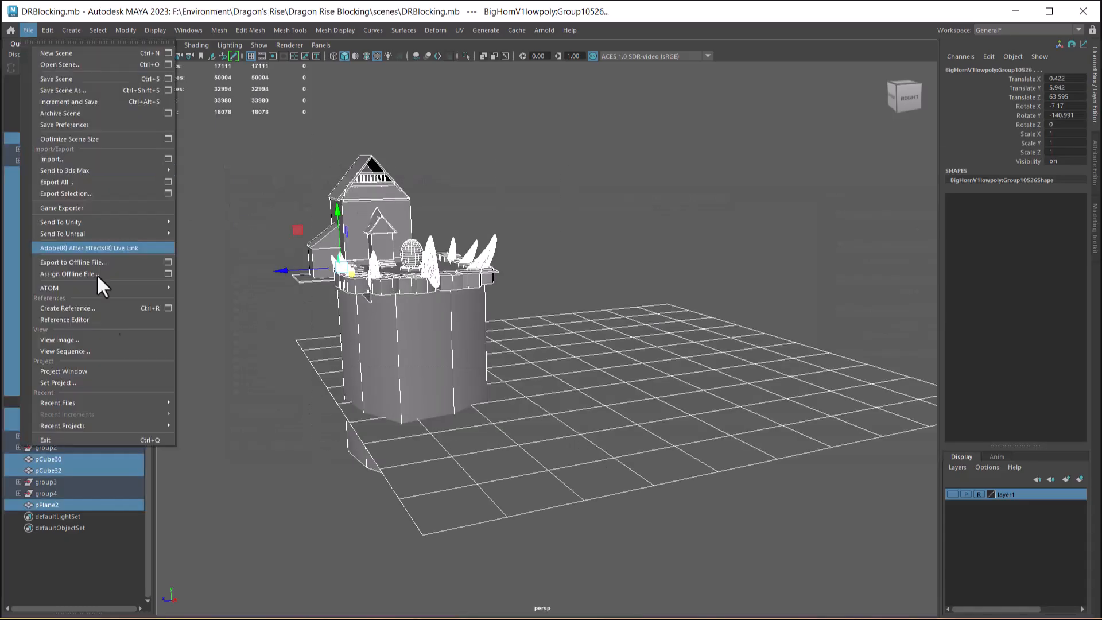
{"action": "left_click", "coordinate": [63, 193]}
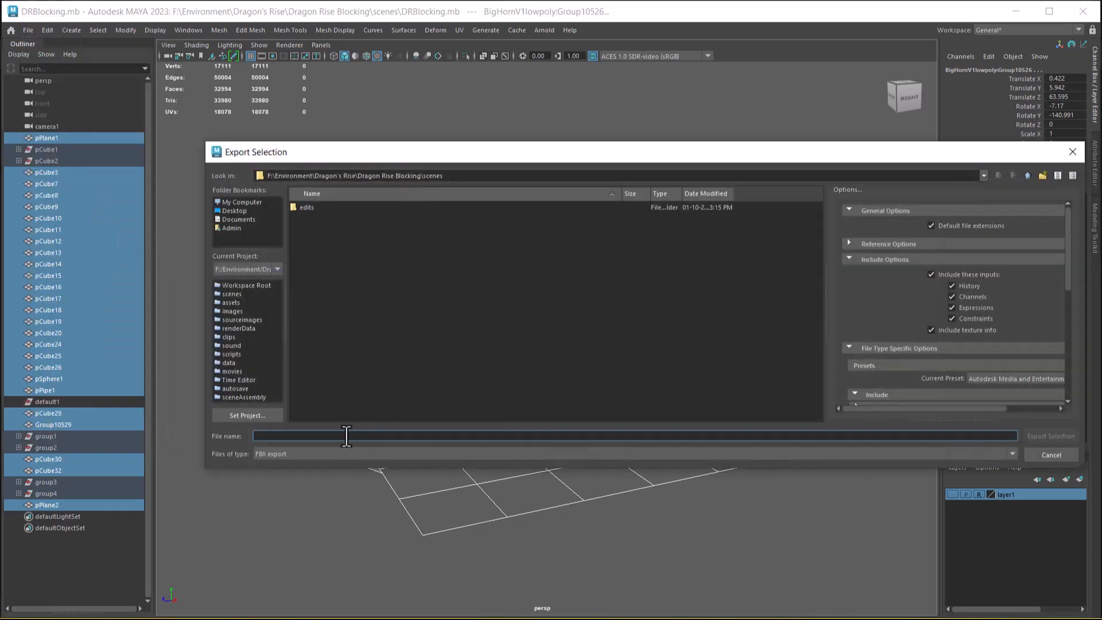
{"action": "type", "text": "Dro"}
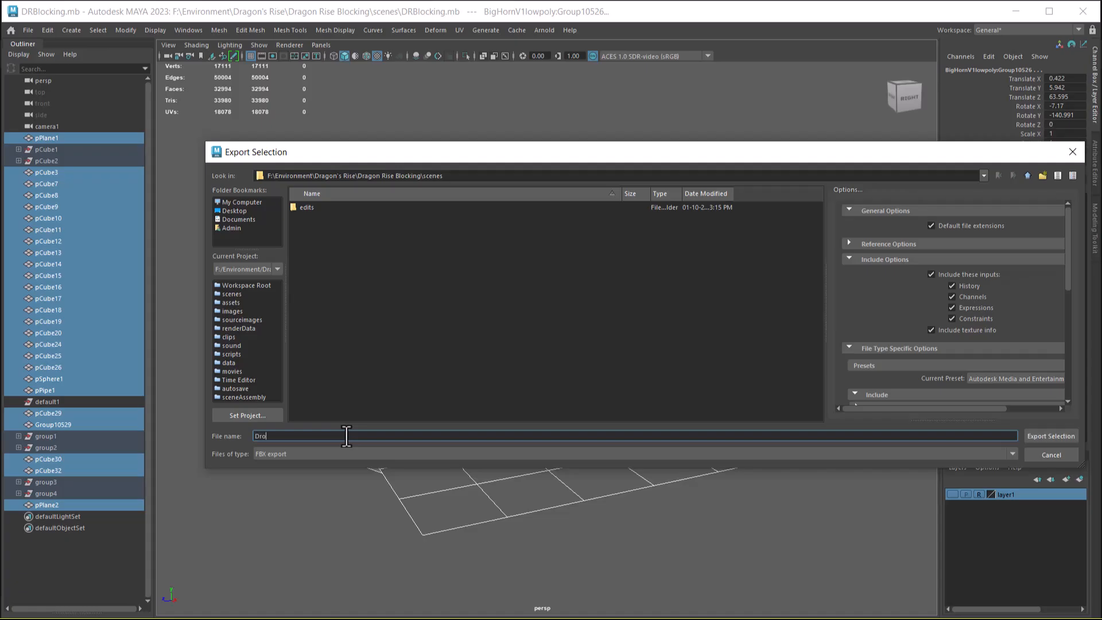
{"action": "key", "text": "BackSpace"}
{"action": "key", "text": "BackSpace"}
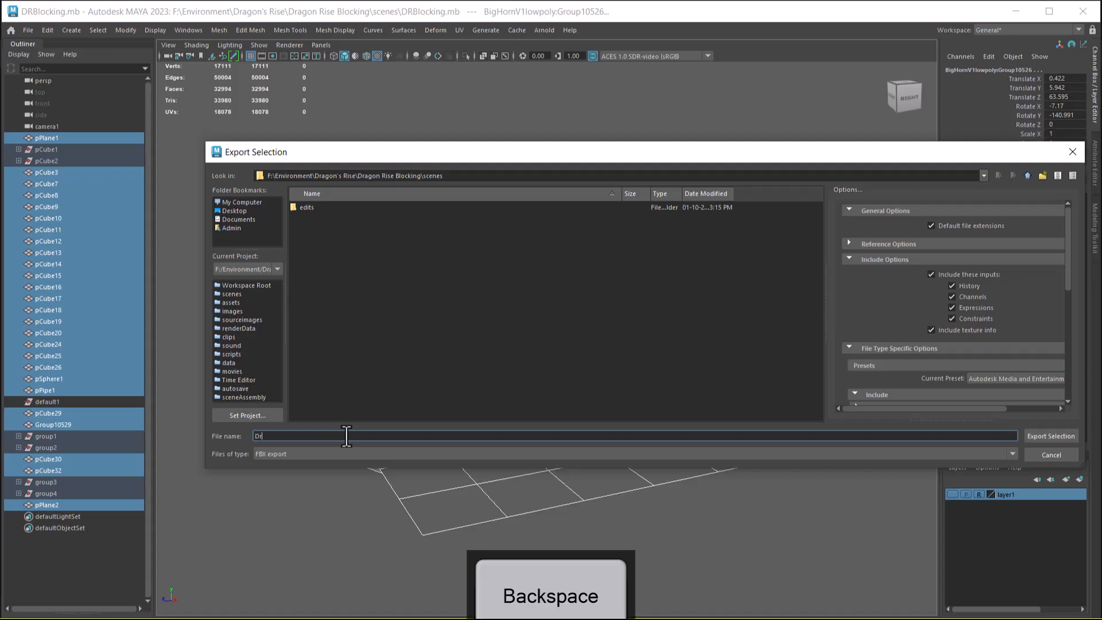
{"action": "type", "text": "agonRise"}
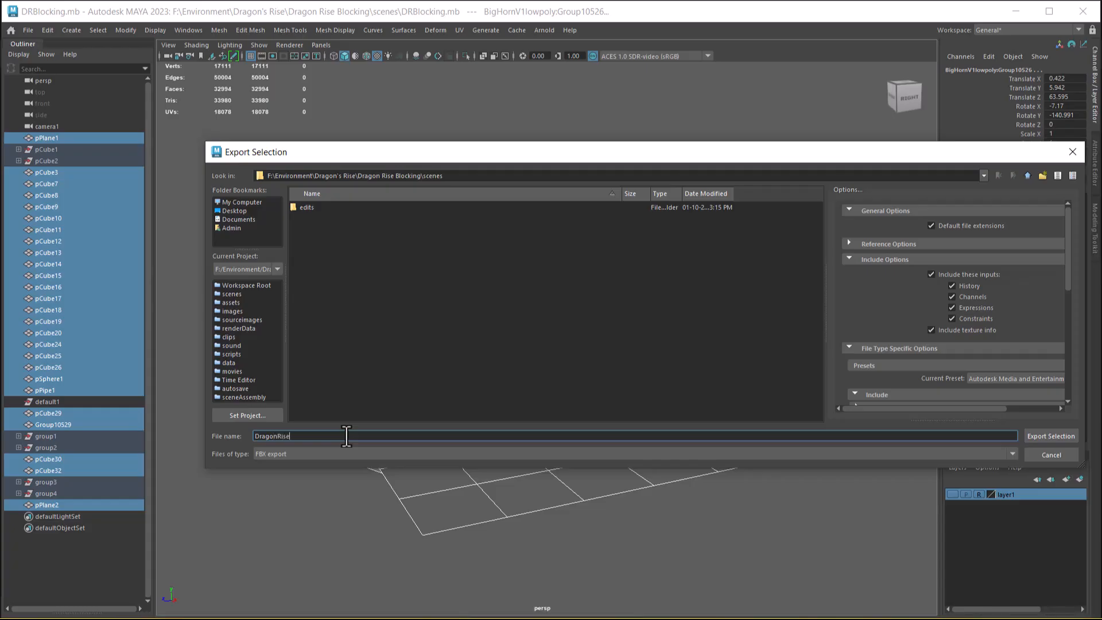
{"action": "type", "text": "Blocking"}
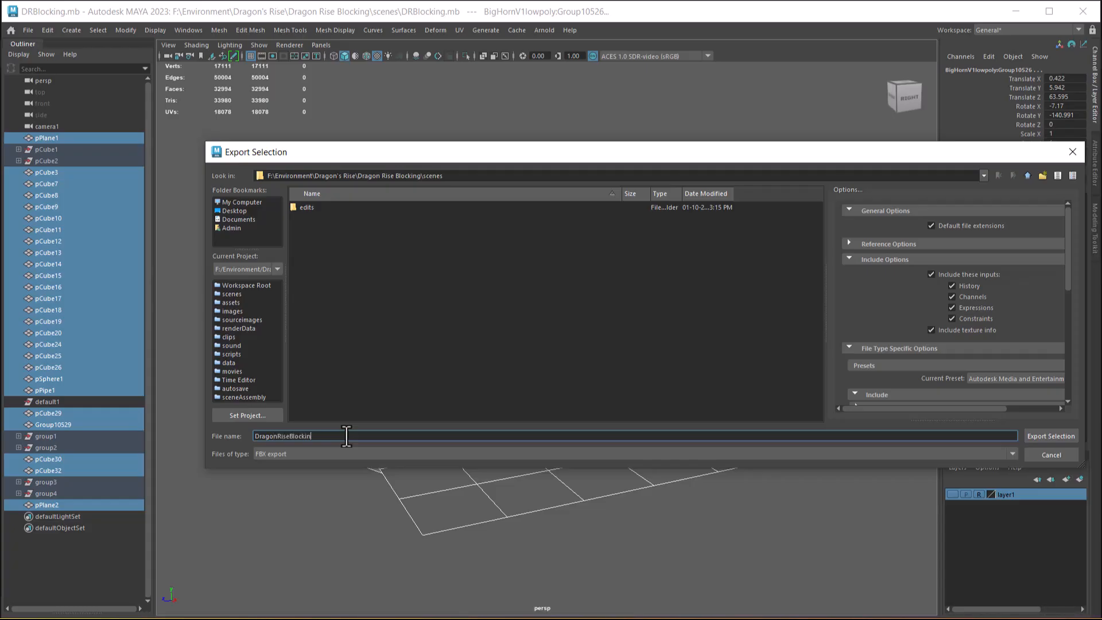
{"action": "key", "text": "Return"}
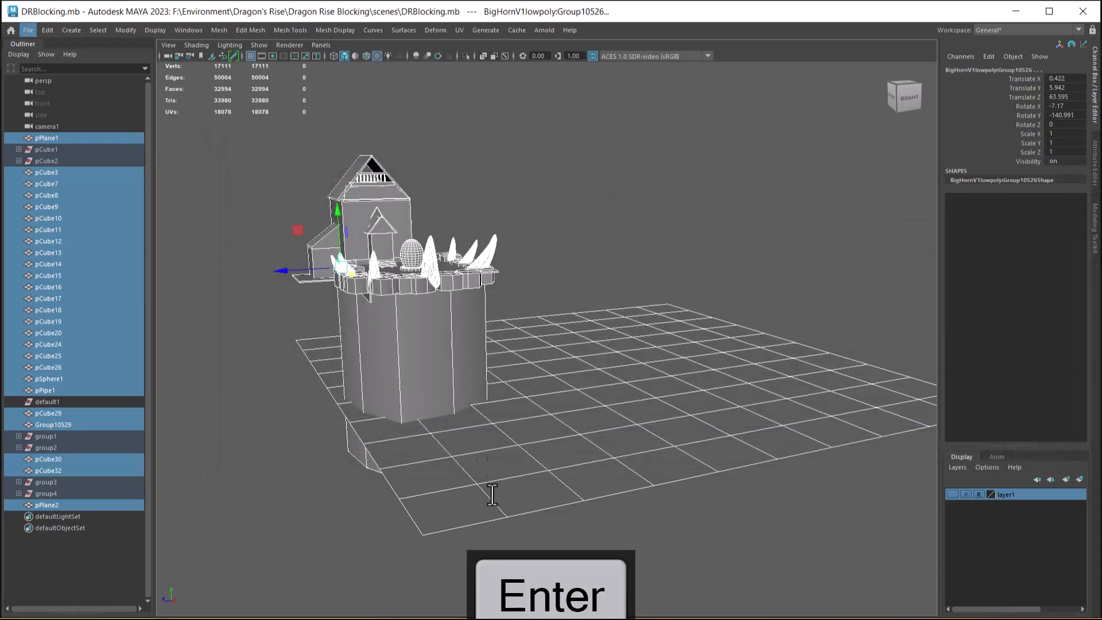
Switch to the DragonRise project in Unreal Editor, create a DragonRise folder in Content and open it.
{"action": "key", "text": "super"}
{"action": "left_click", "coordinate": [487, 608]}
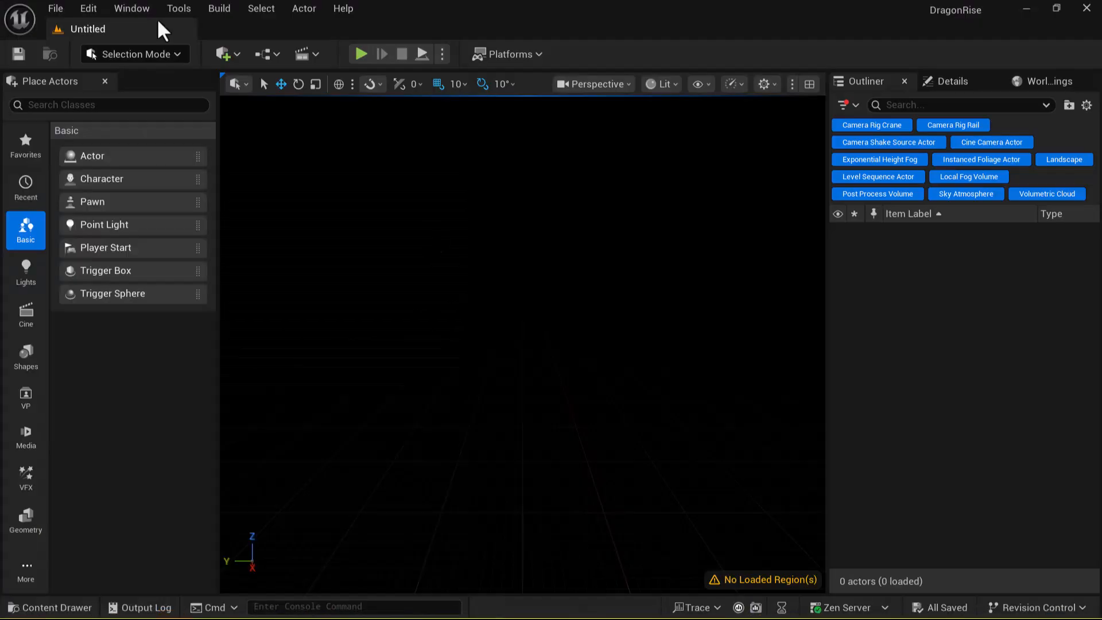
{"action": "left_click", "coordinate": [54, 13]}
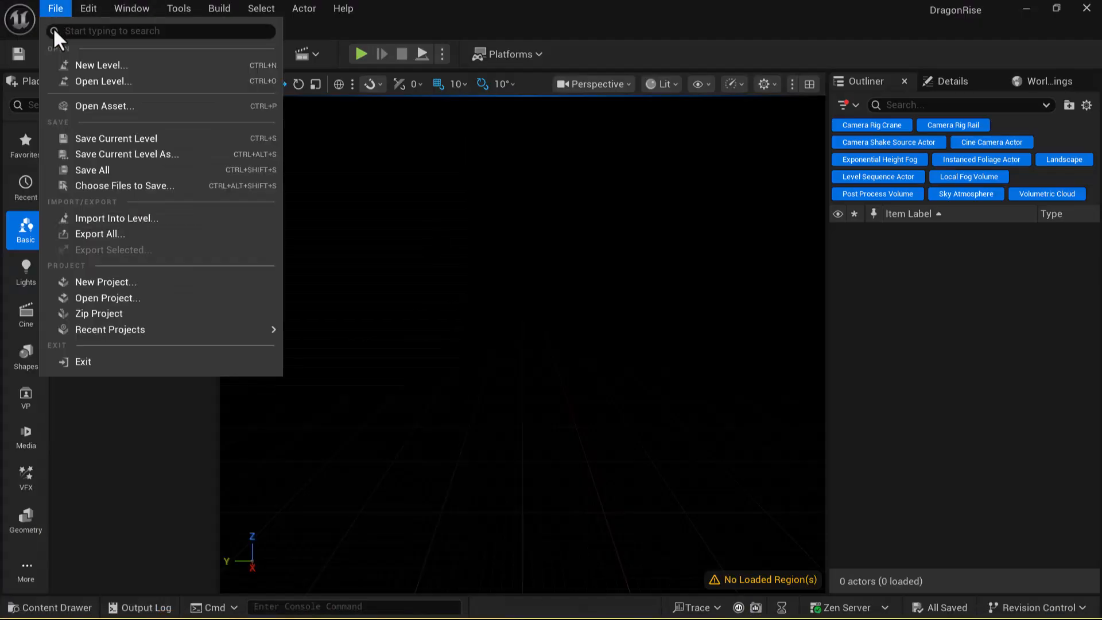
{"action": "left_click", "coordinate": [474, 425]}
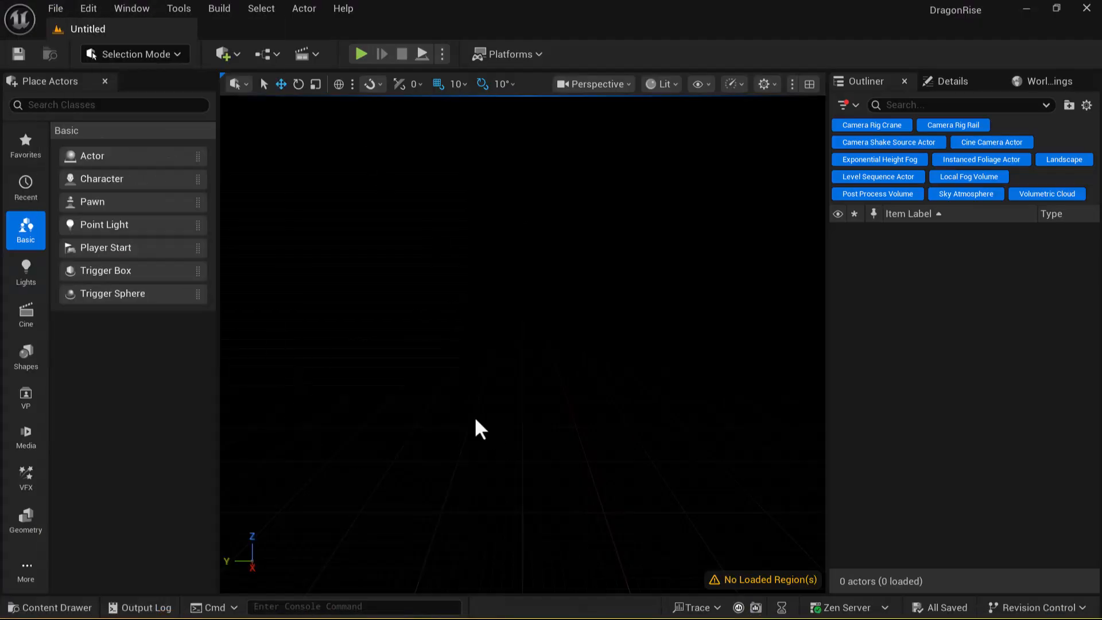
{"action": "key", "text": "ctrl+space"}
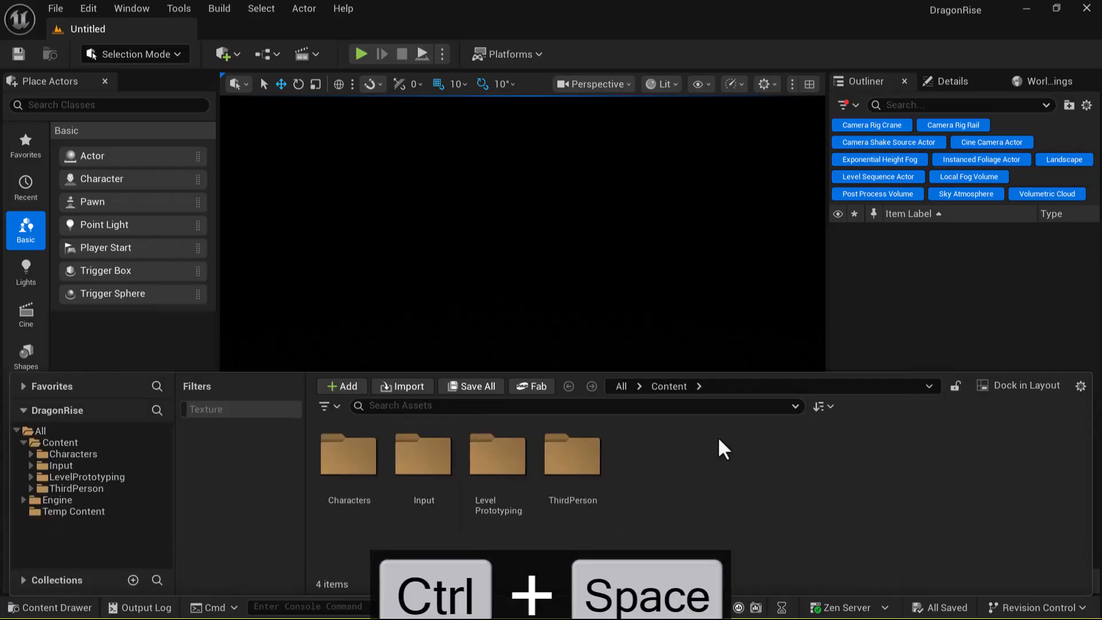
{"action": "right_click", "coordinate": [652, 472]}
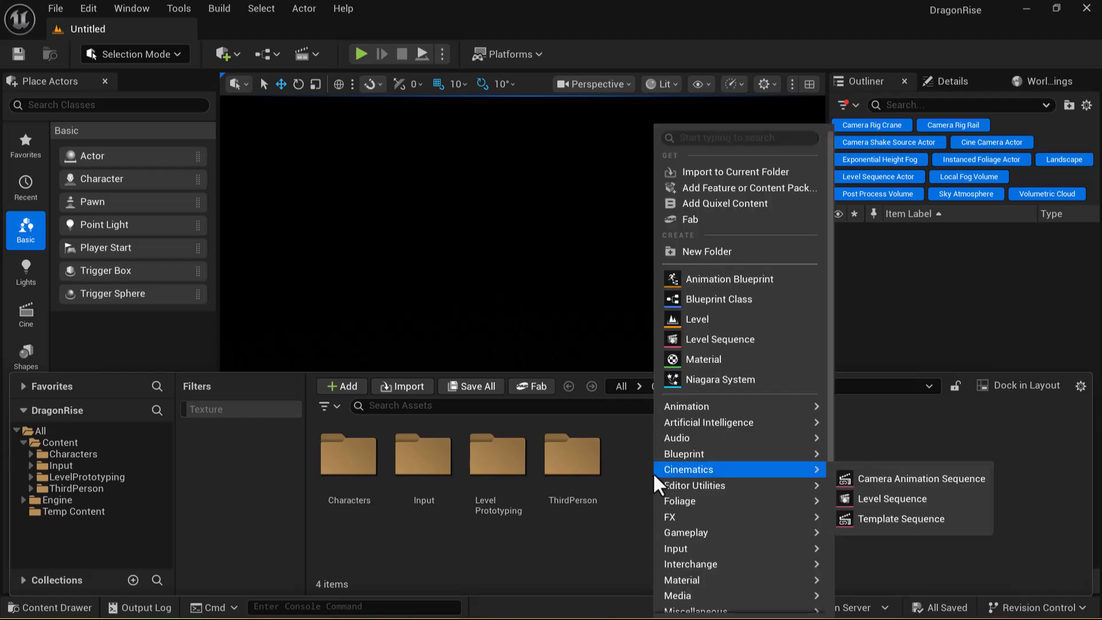
{"action": "left_click", "coordinate": [721, 250]}
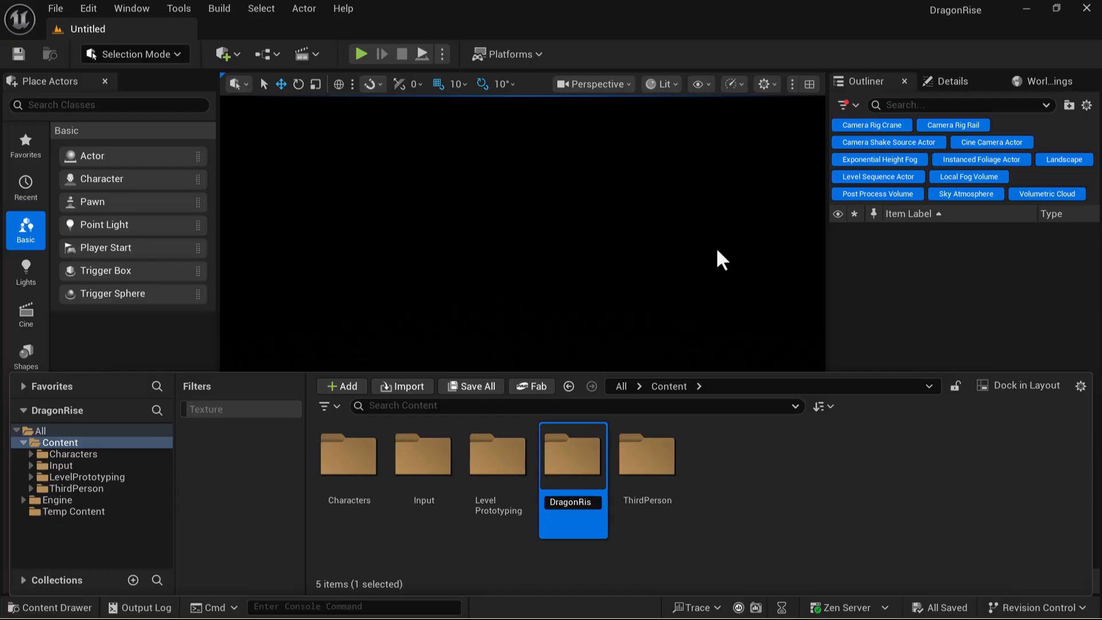
{"action": "key", "text": "Return"}
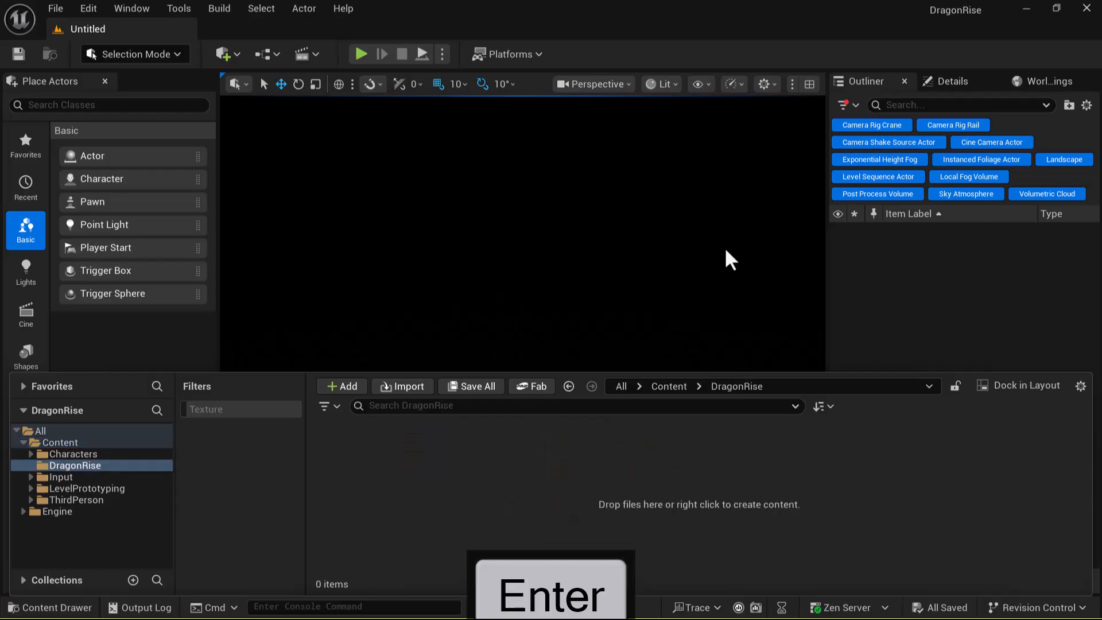
Start an import into the DragonRise folder, and copy the path of Dragon Rise Blocking's scenes folder from File Explorer.
{"action": "right_click", "coordinate": [491, 495]}
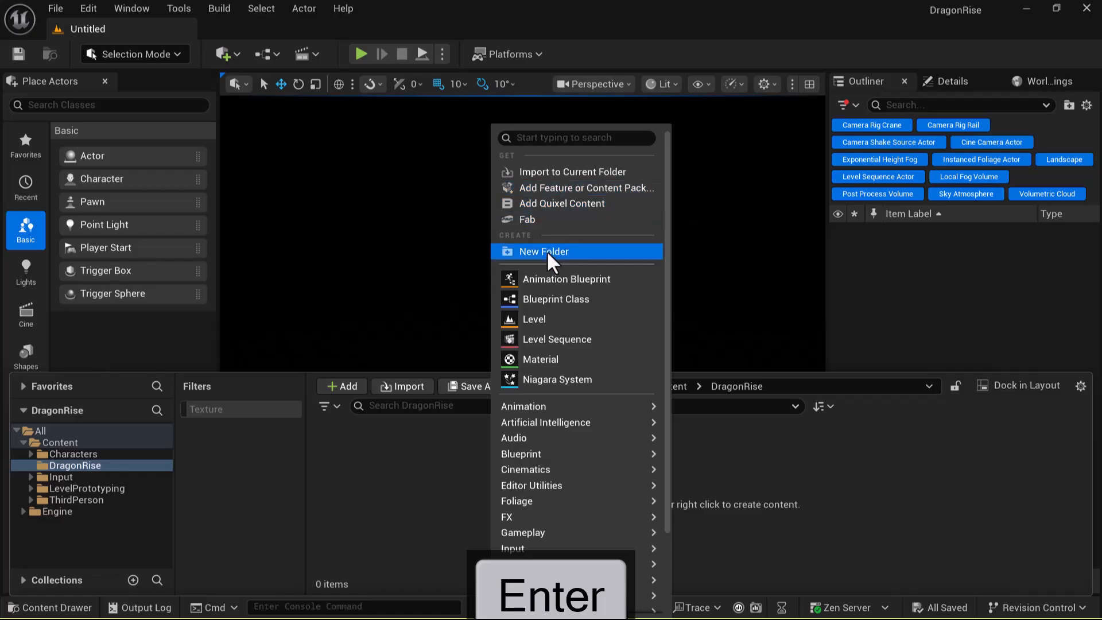
{"action": "left_click", "coordinate": [573, 172]}
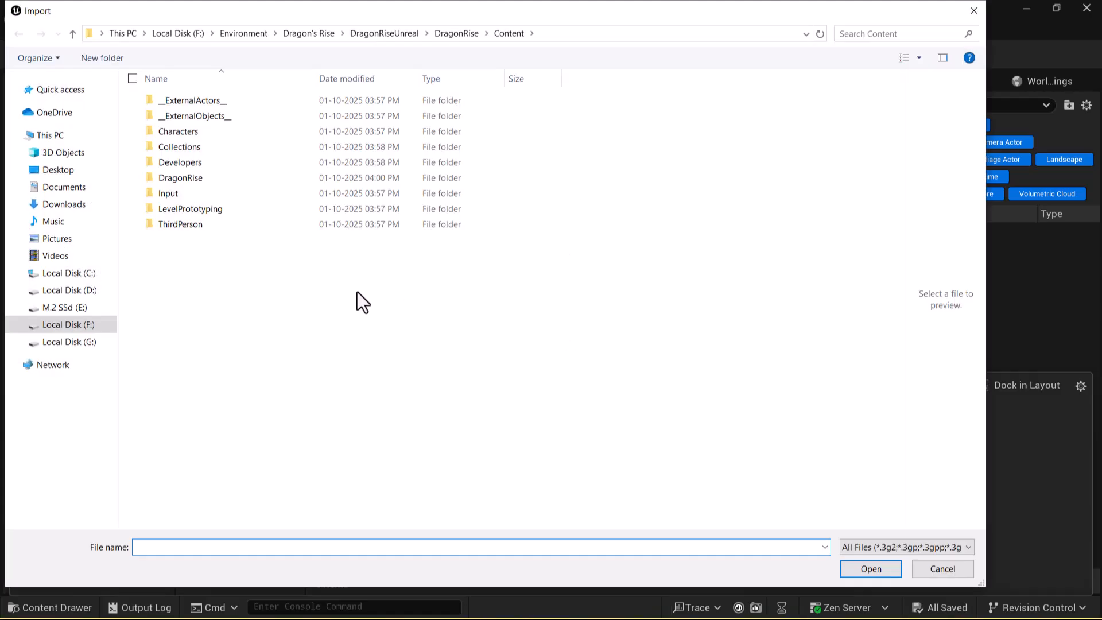
{"action": "key", "text": "alt+Tab"}
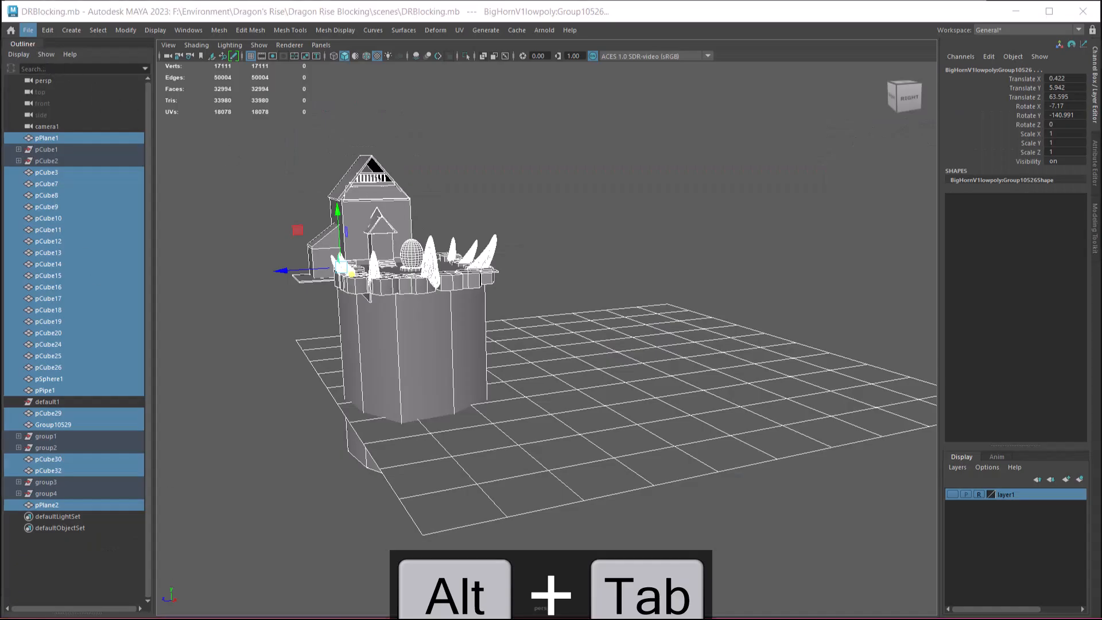
{"action": "key", "text": "super"}
{"action": "mouse_move", "coordinate": [143, 609]}
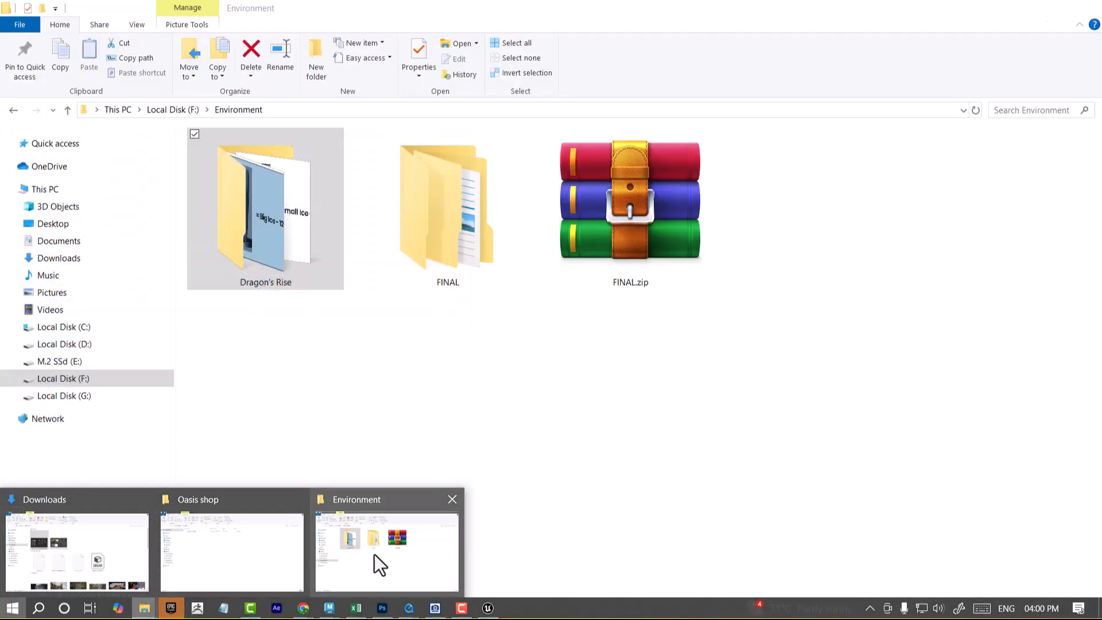
{"action": "left_click", "coordinate": [374, 553]}
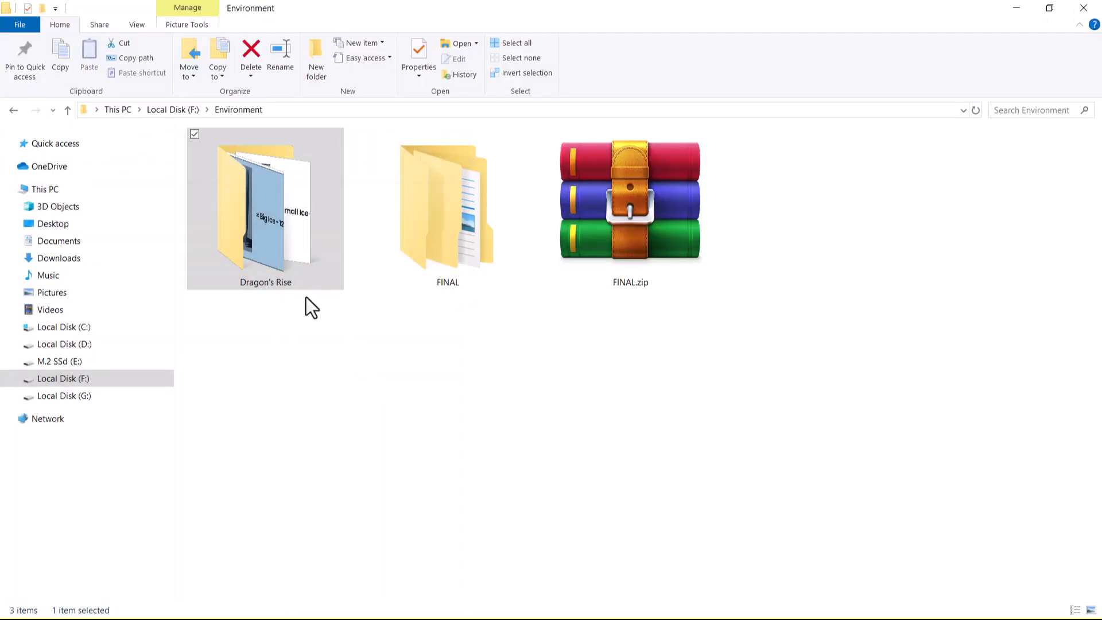
{"action": "double_click", "coordinate": [285, 261]}
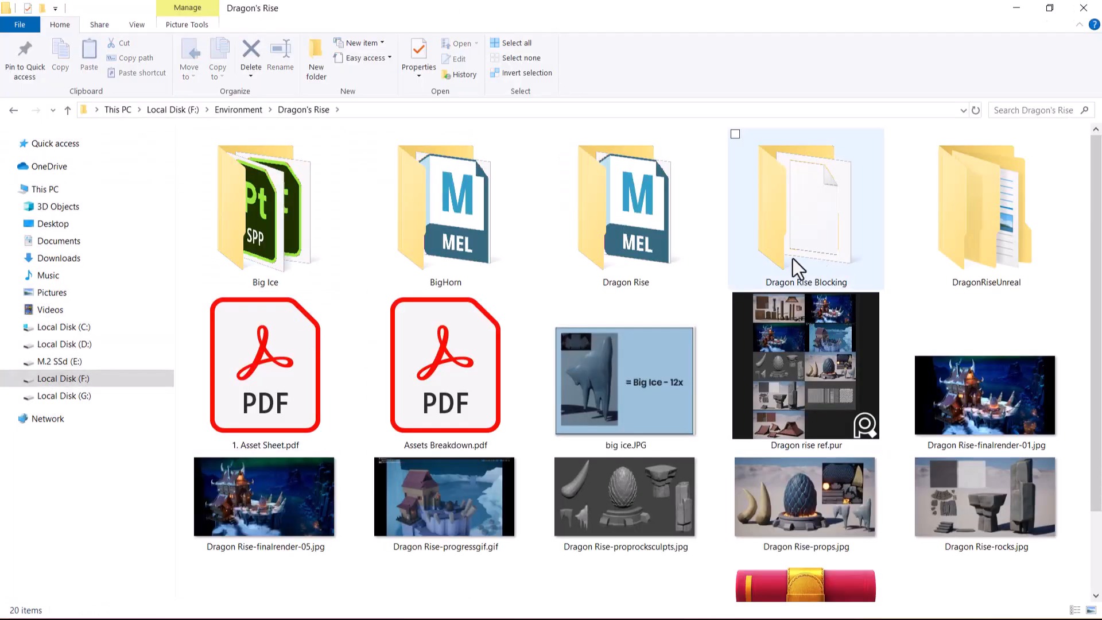
{"action": "double_click", "coordinate": [828, 242]}
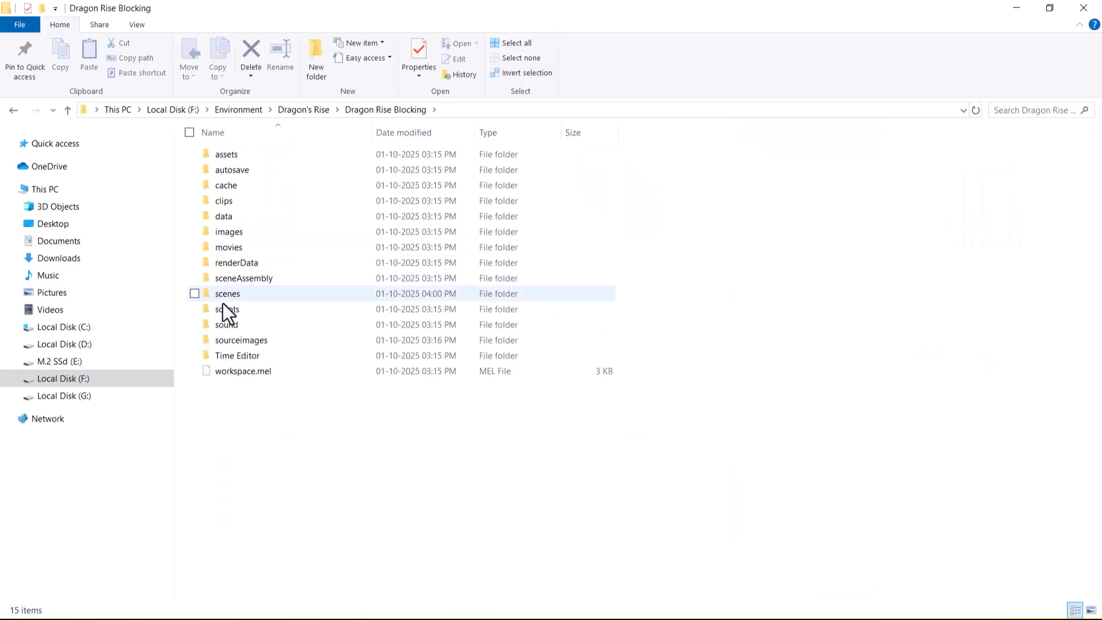
{"action": "double_click", "coordinate": [239, 299]}
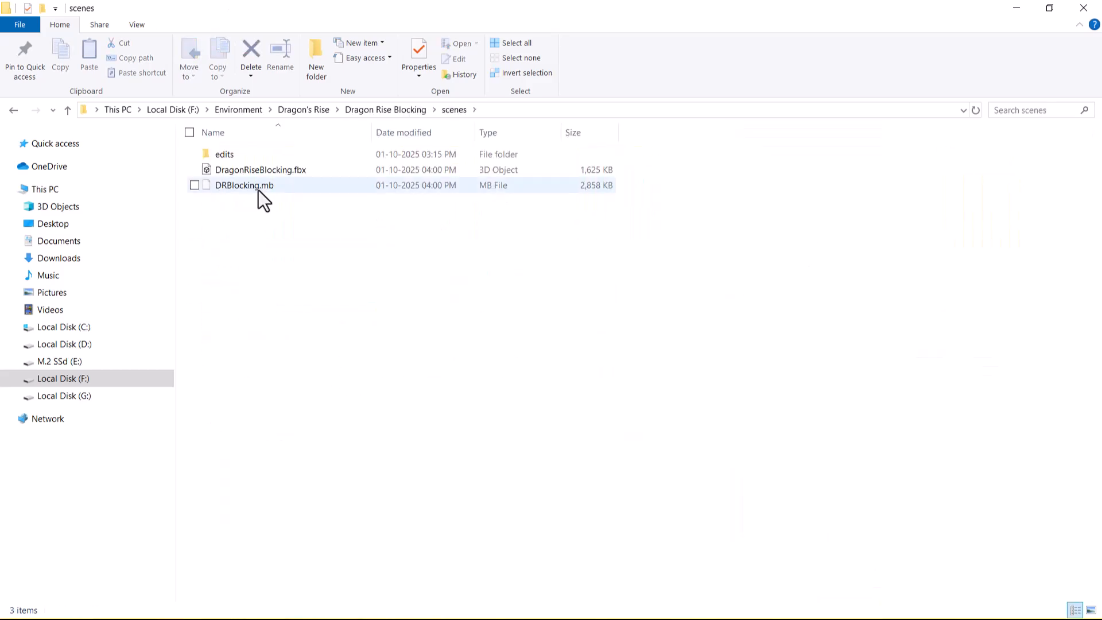
{"action": "left_click", "coordinate": [547, 110]}
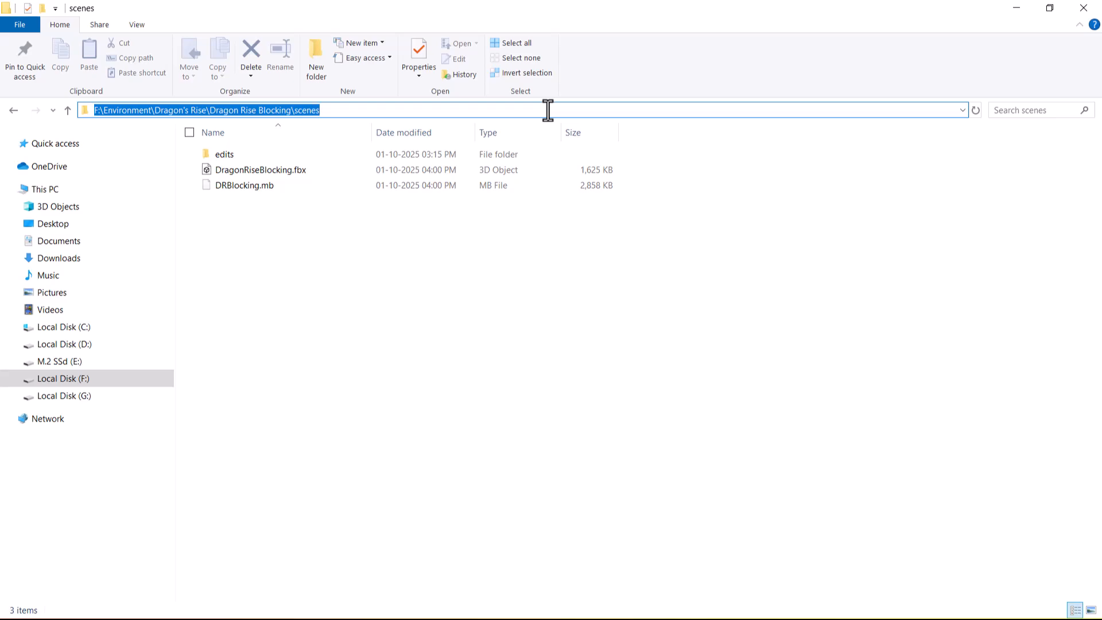
{"action": "key", "text": "ctrl+c"}
Return to the Unreal import and open DragonRiseBlocking.fbx from the copied scenes folder path.
{"action": "key", "text": "super"}
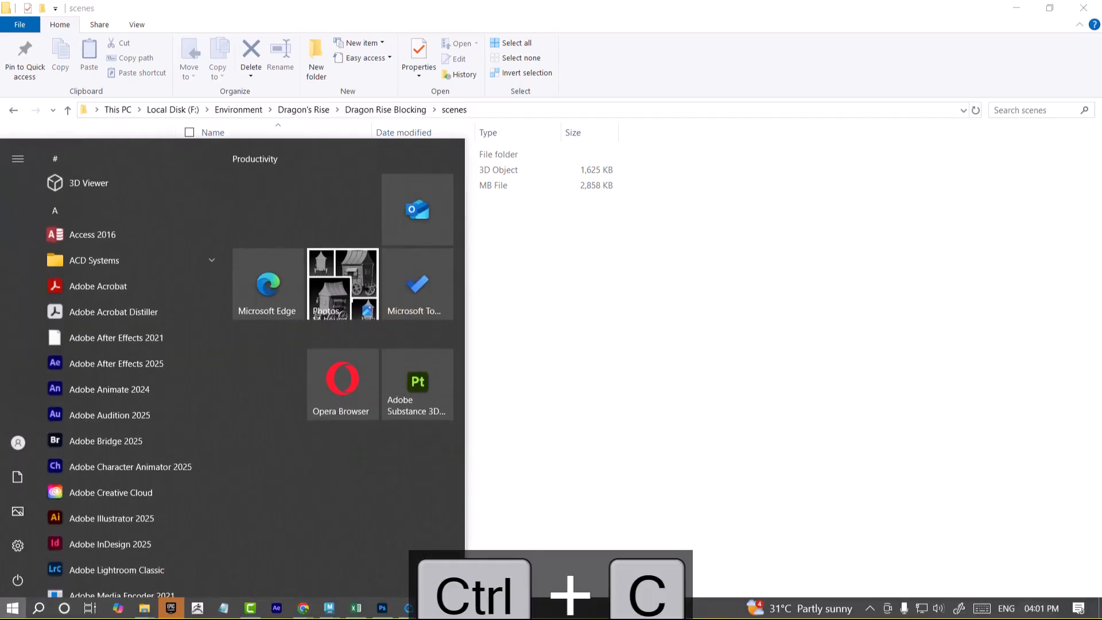
{"action": "key", "text": "alt+Tab"}
{"action": "left_click", "coordinate": [299, 546]}
{"action": "key", "text": "ctrl+v"}
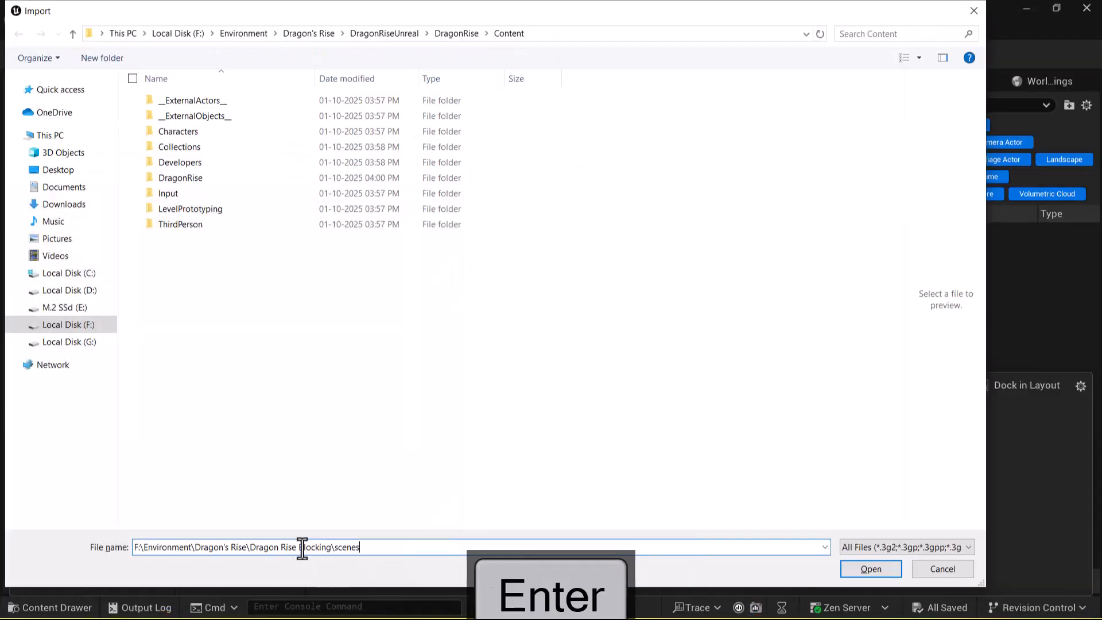
{"action": "key", "text": "Return"}
{"action": "left_click", "coordinate": [173, 119]}
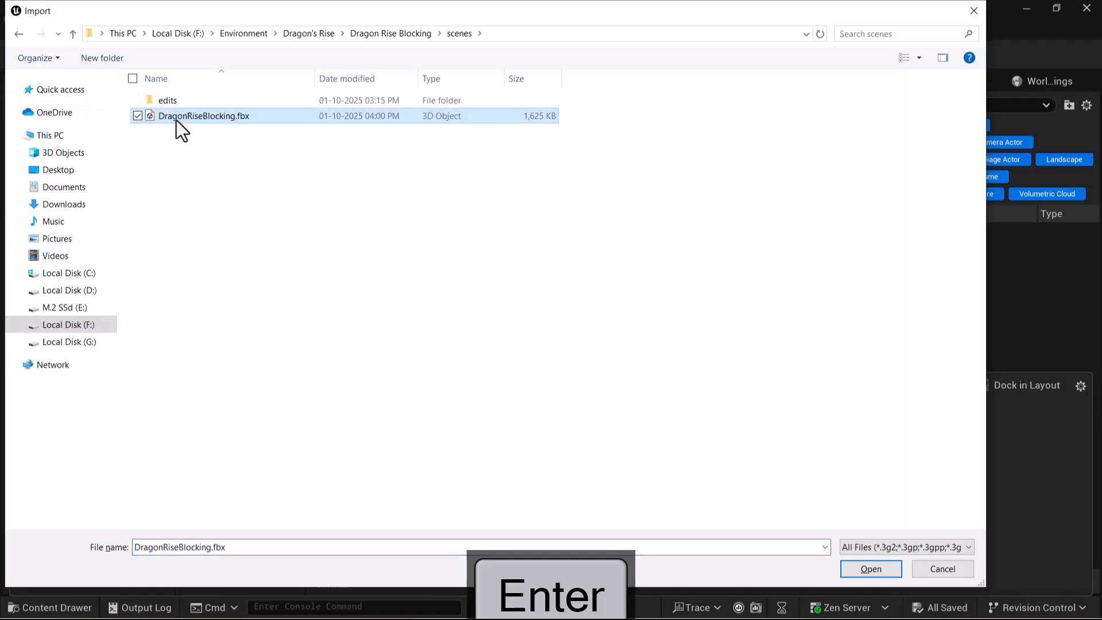
{"action": "left_click", "coordinate": [869, 569]}
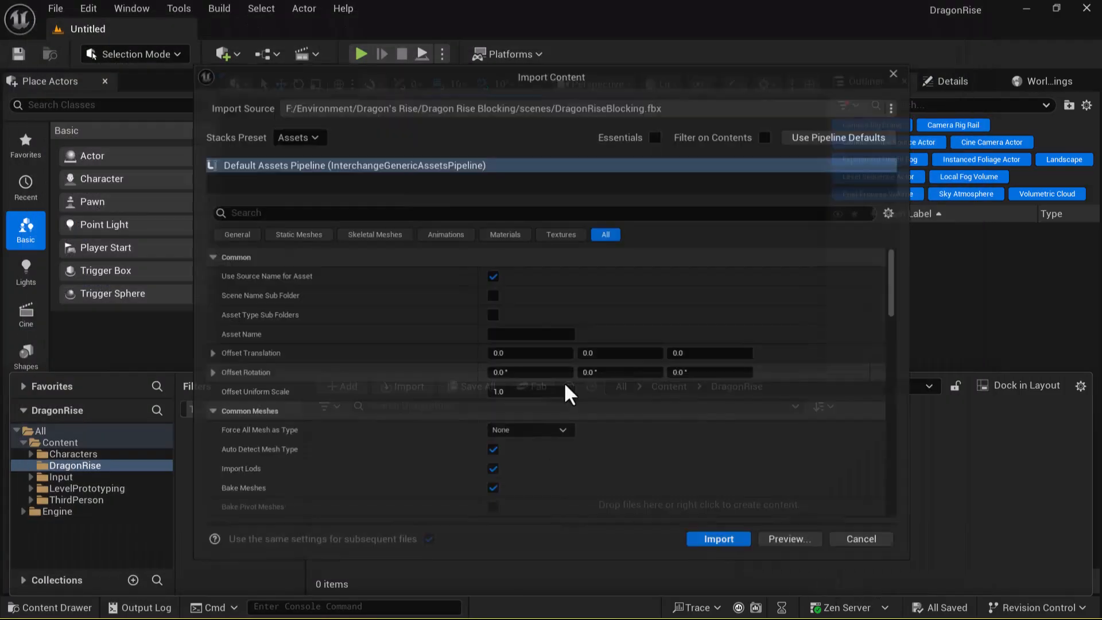
Import the FBX with Combine Static Meshes enabled, and place the DragonRiseBlocking mesh in the level.
{"action": "scroll", "coordinate": [407, 331], "scroll_direction": "down", "scroll_amount": 6}
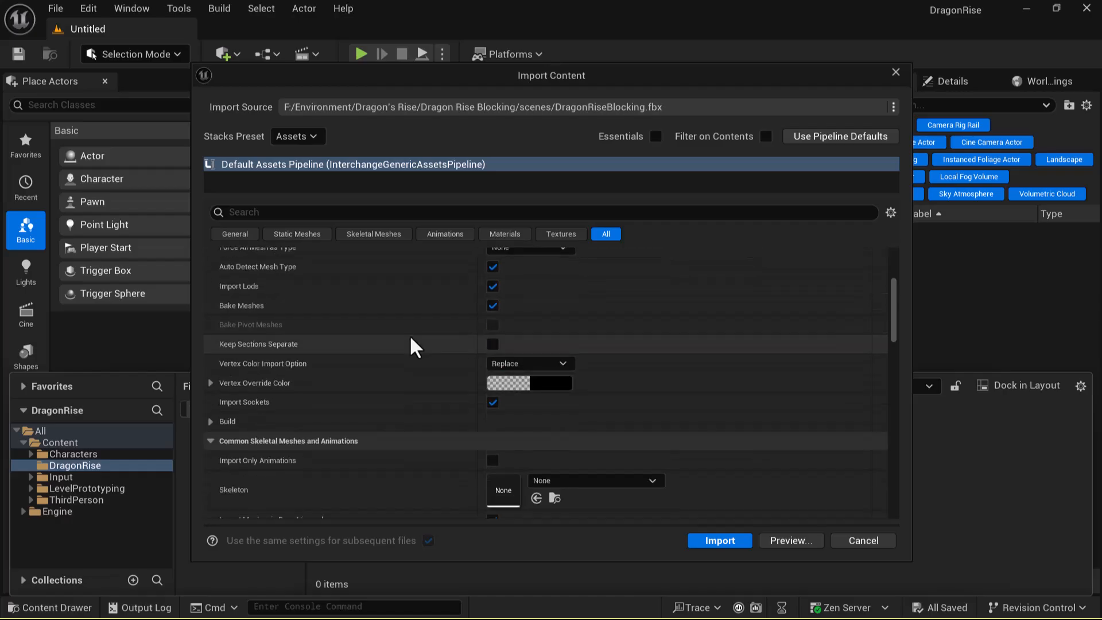
{"action": "scroll", "coordinate": [410, 338], "scroll_direction": "down", "scroll_amount": 5}
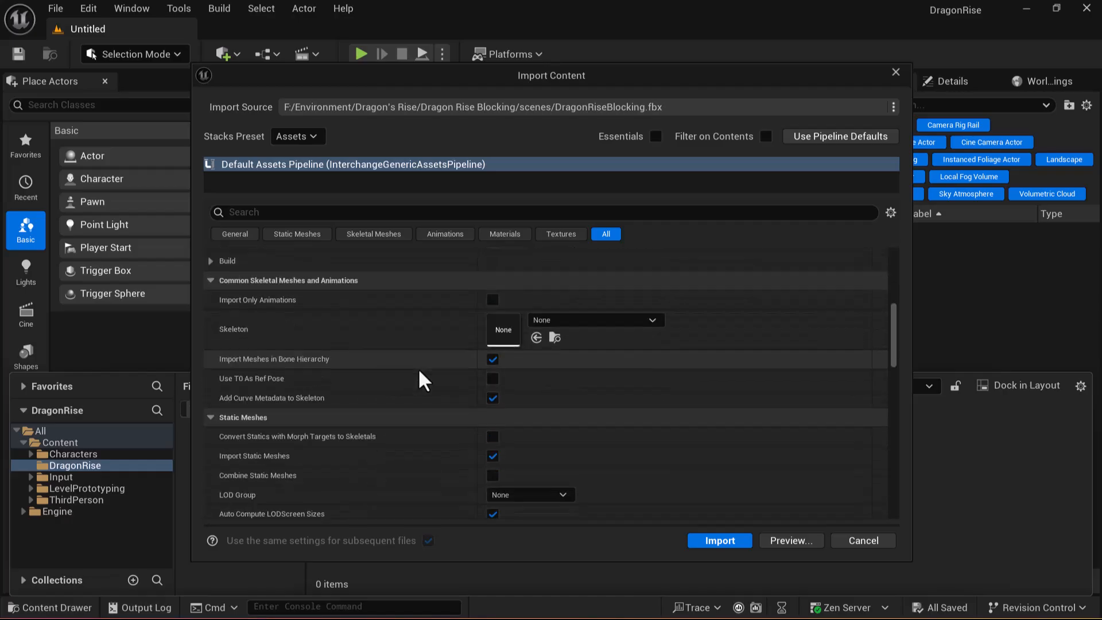
{"action": "scroll", "coordinate": [417, 367], "scroll_direction": "down", "scroll_amount": 8}
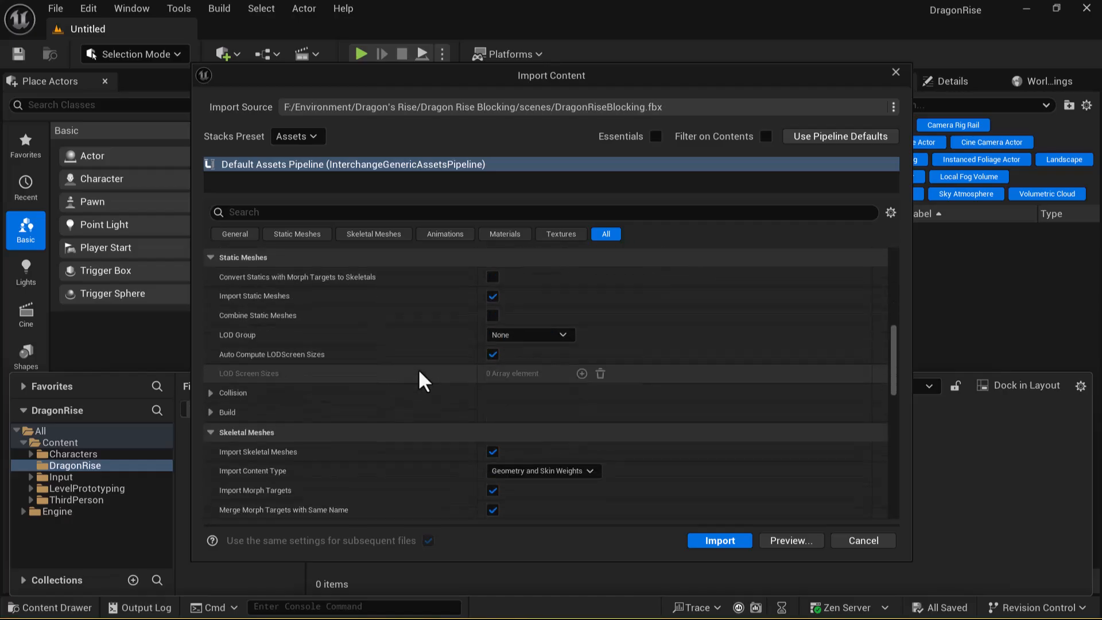
{"action": "scroll", "coordinate": [419, 372], "scroll_direction": "down", "scroll_amount": 7}
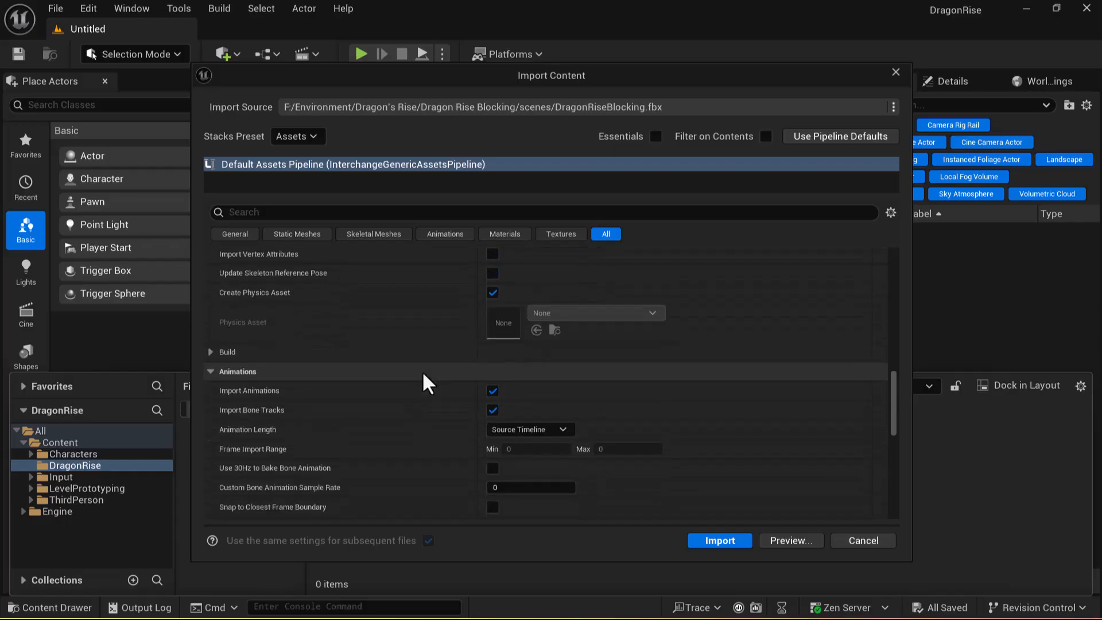
{"action": "scroll", "coordinate": [424, 370], "scroll_direction": "up", "scroll_amount": 4}
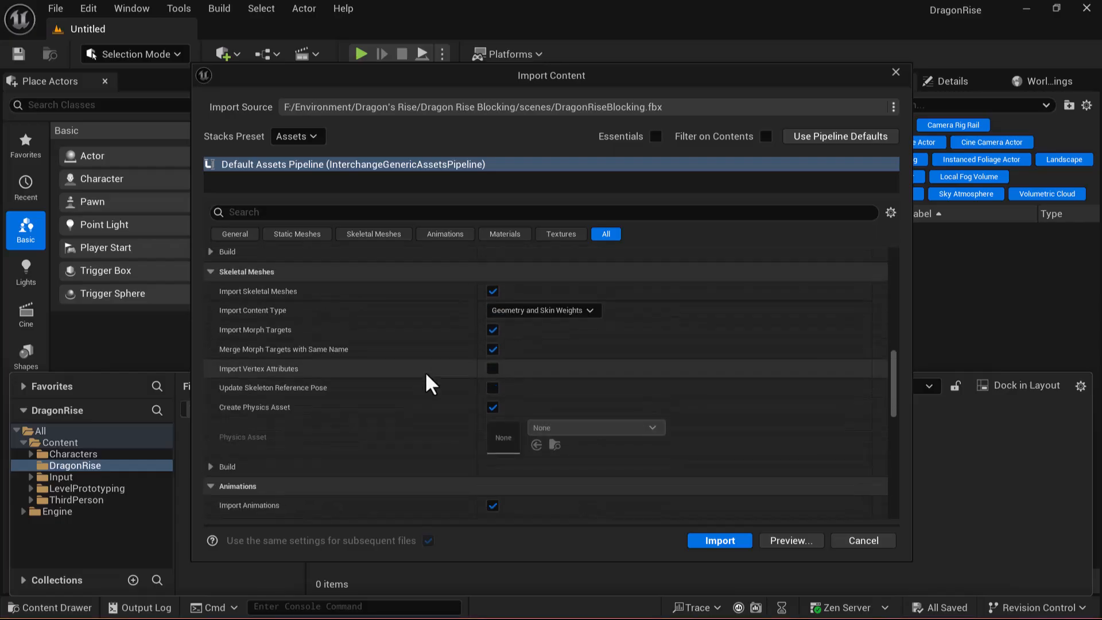
{"action": "scroll", "coordinate": [425, 374], "scroll_direction": "up", "scroll_amount": 2}
{"action": "scroll", "coordinate": [429, 383], "scroll_direction": "up", "scroll_amount": 1}
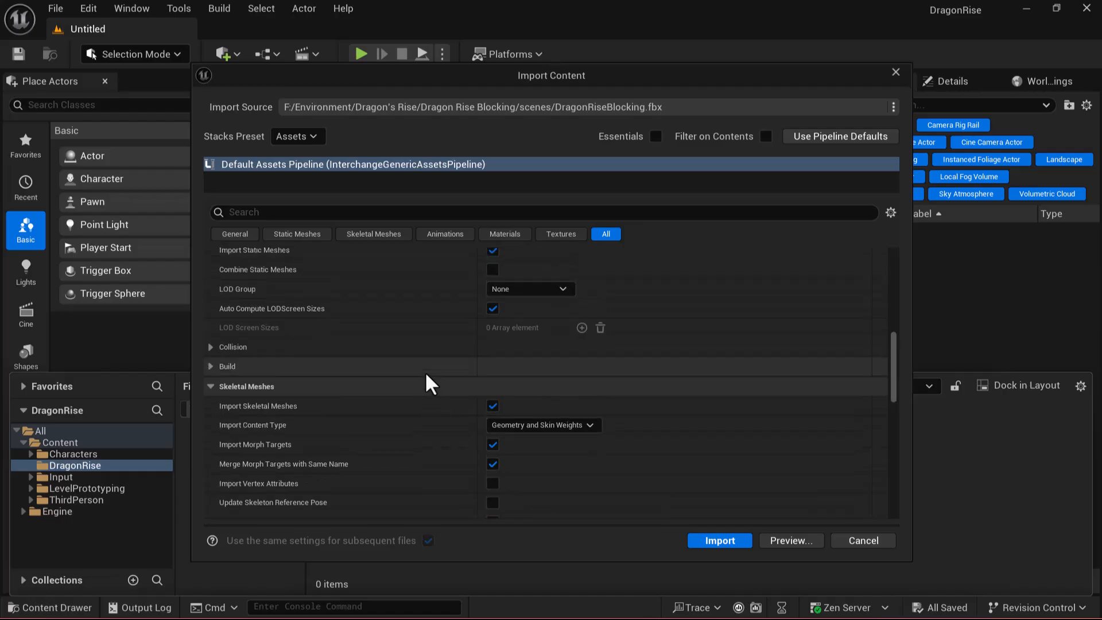
{"action": "left_click", "coordinate": [492, 271]}
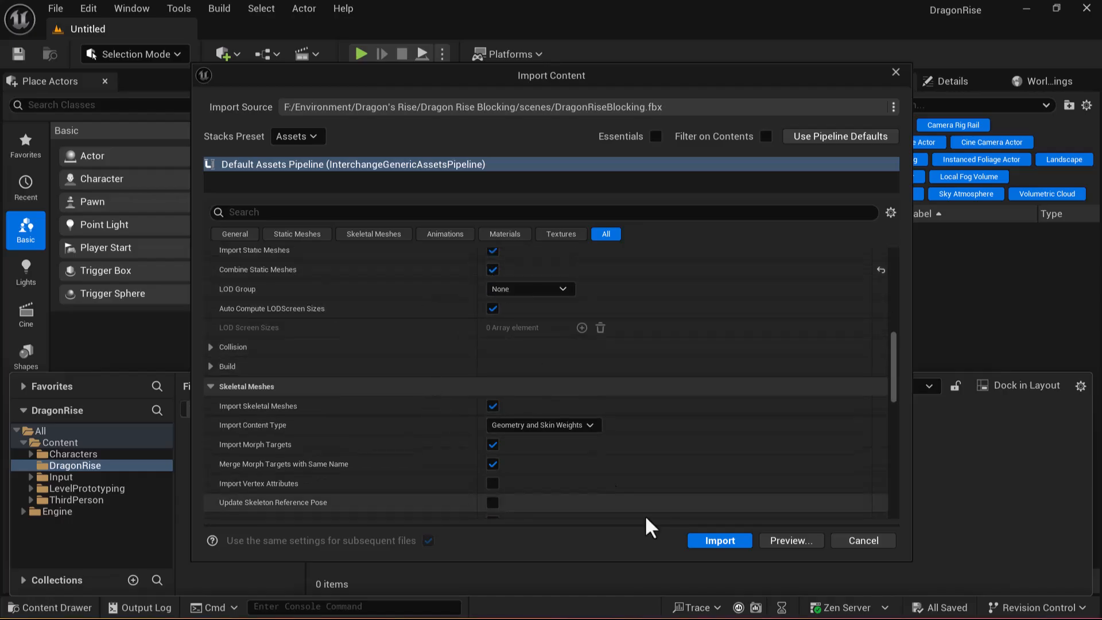
{"action": "left_click", "coordinate": [719, 541]}
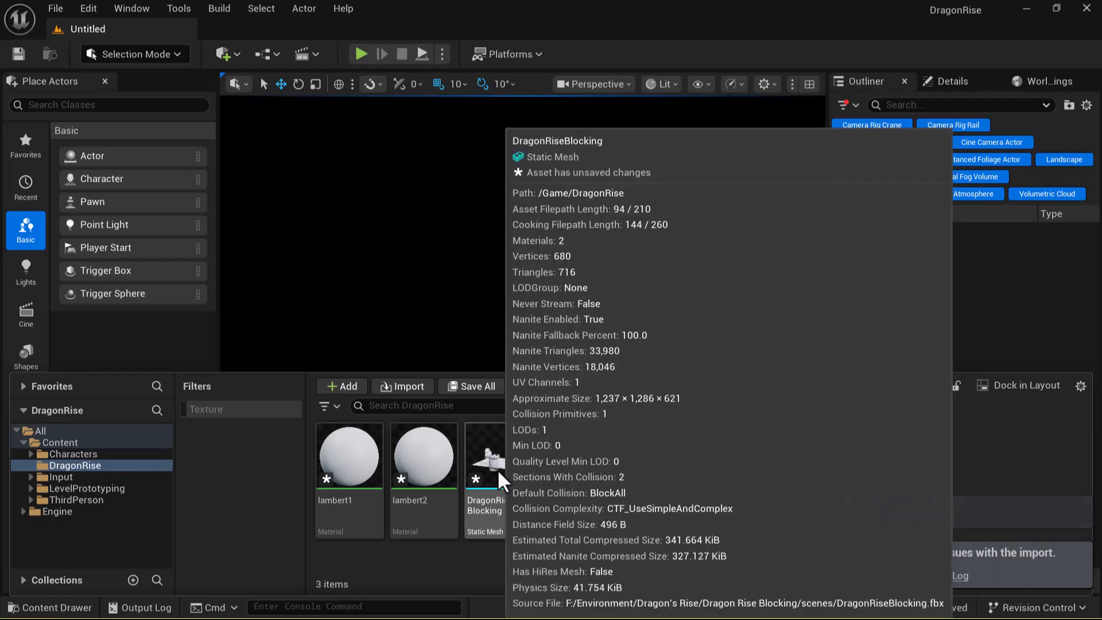
{"action": "left_click_drag", "start_coordinate": [496, 468], "coordinate": [519, 362]}
{"action": "scroll", "coordinate": [611, 404], "scroll_direction": "down", "scroll_amount": 5}
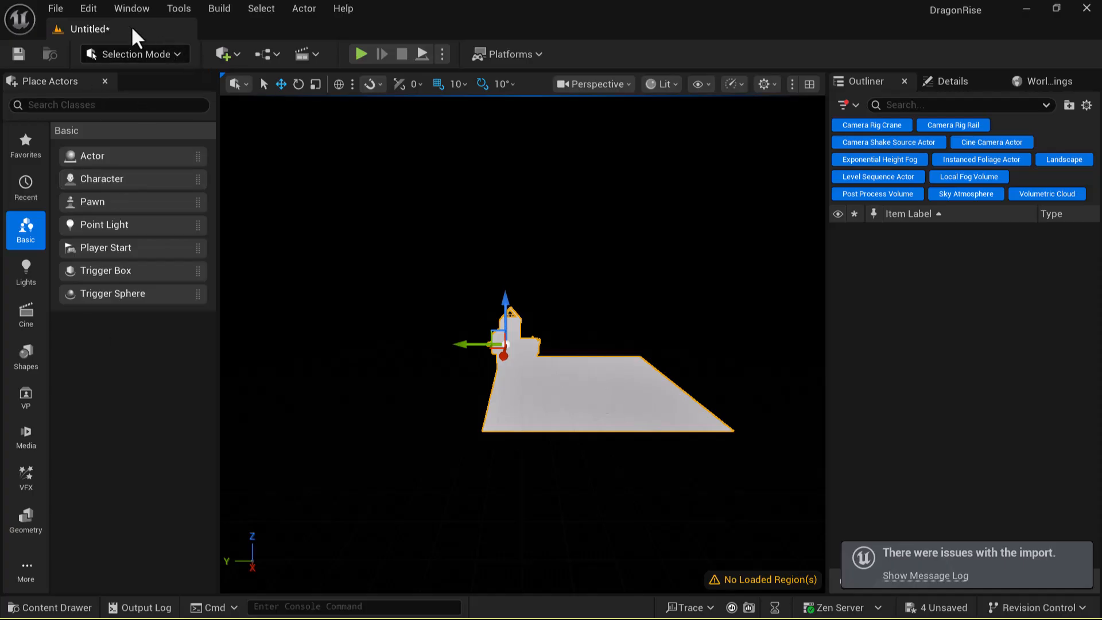
Use the Env. Light Mixer to create a sky light, directional light, sky atmosphere, volumetric cloud and height fog.
{"action": "left_click", "coordinate": [136, 9]}
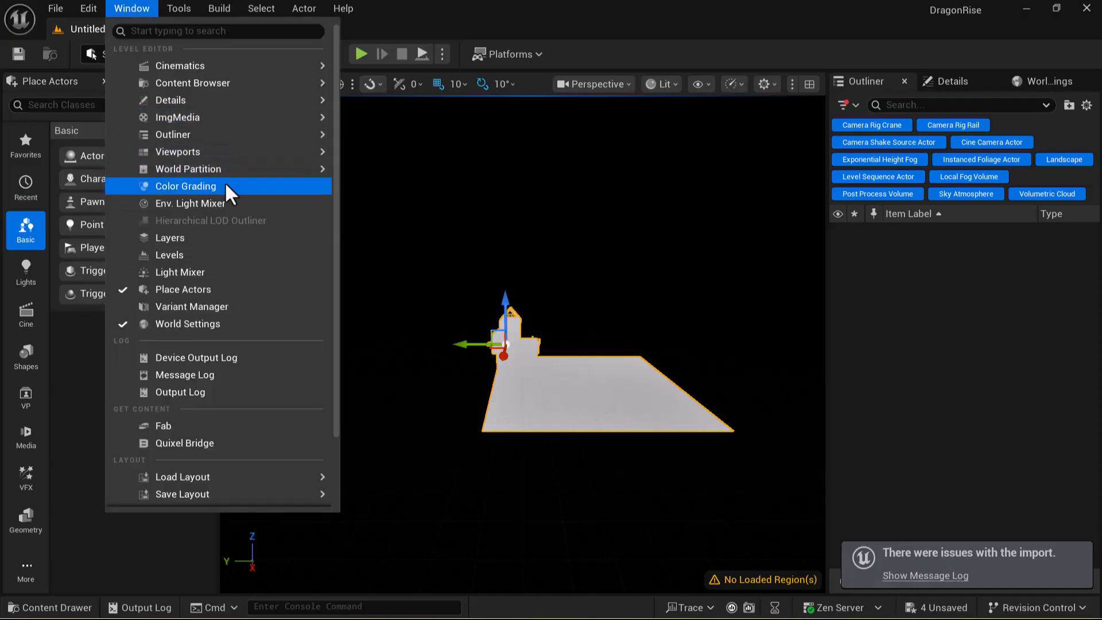
{"action": "left_click", "coordinate": [216, 200]}
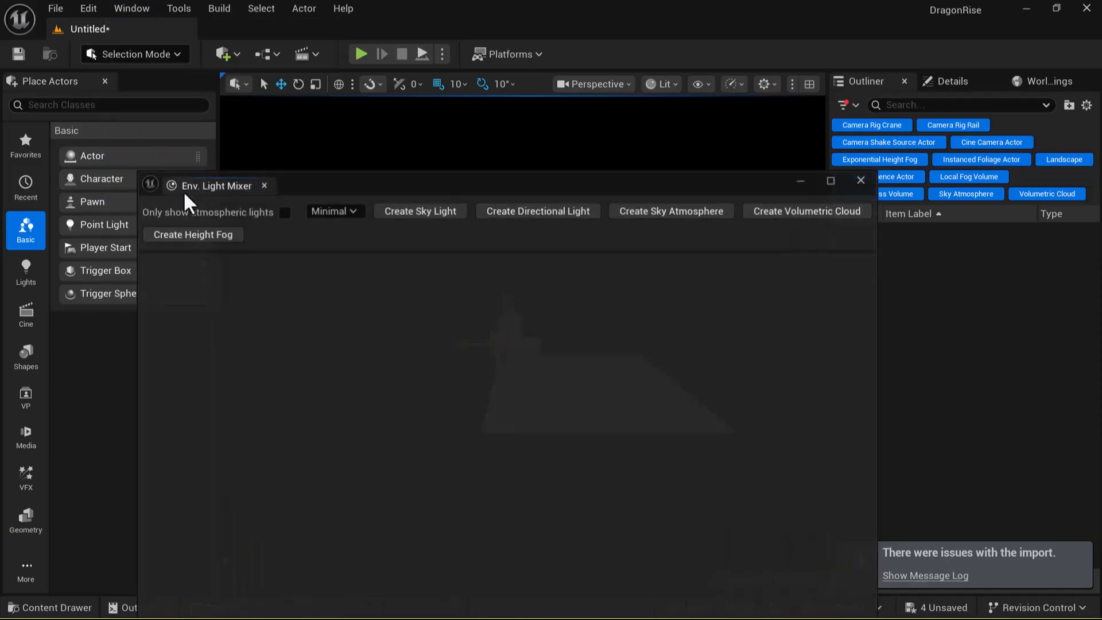
{"action": "left_click", "coordinate": [417, 212]}
{"action": "left_click", "coordinate": [445, 213]}
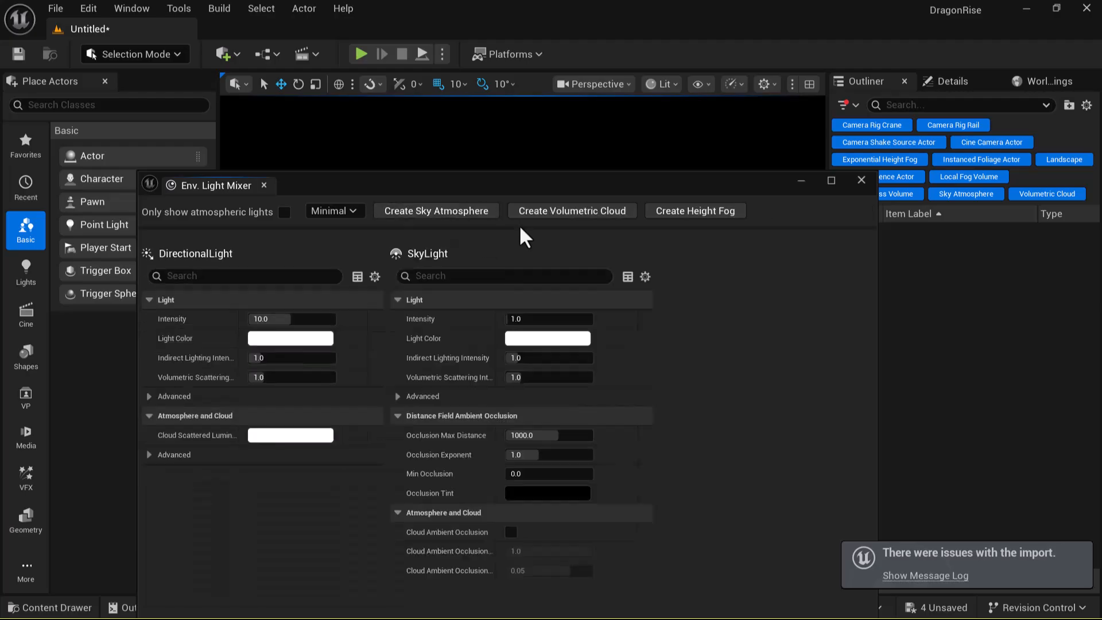
{"action": "left_click", "coordinate": [453, 211]}
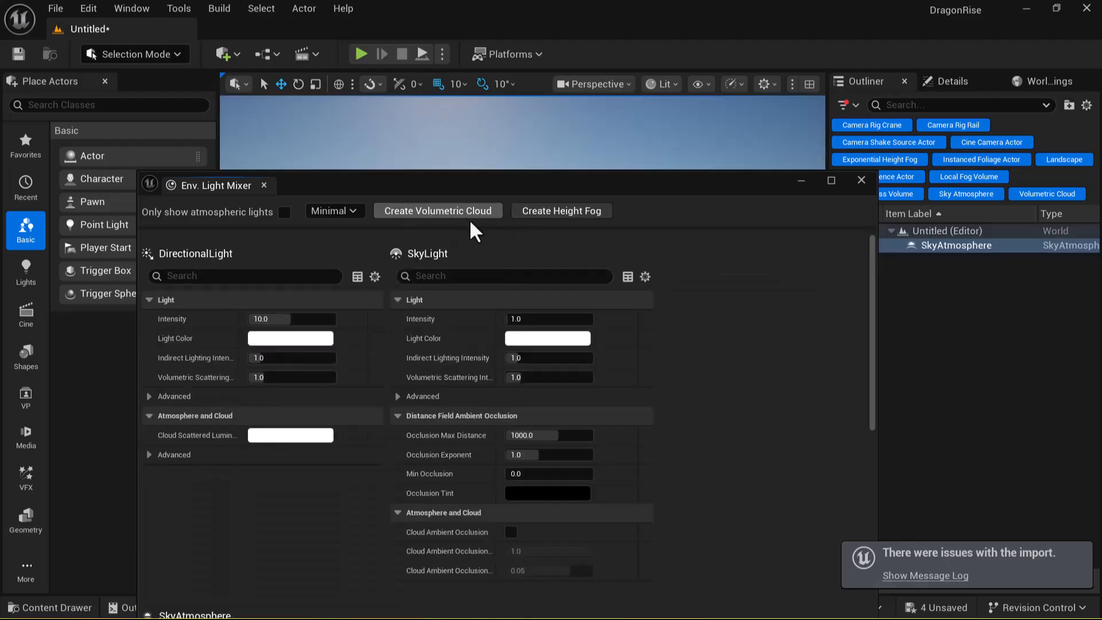
{"action": "left_click", "coordinate": [427, 211]}
{"action": "left_click", "coordinate": [419, 211]}
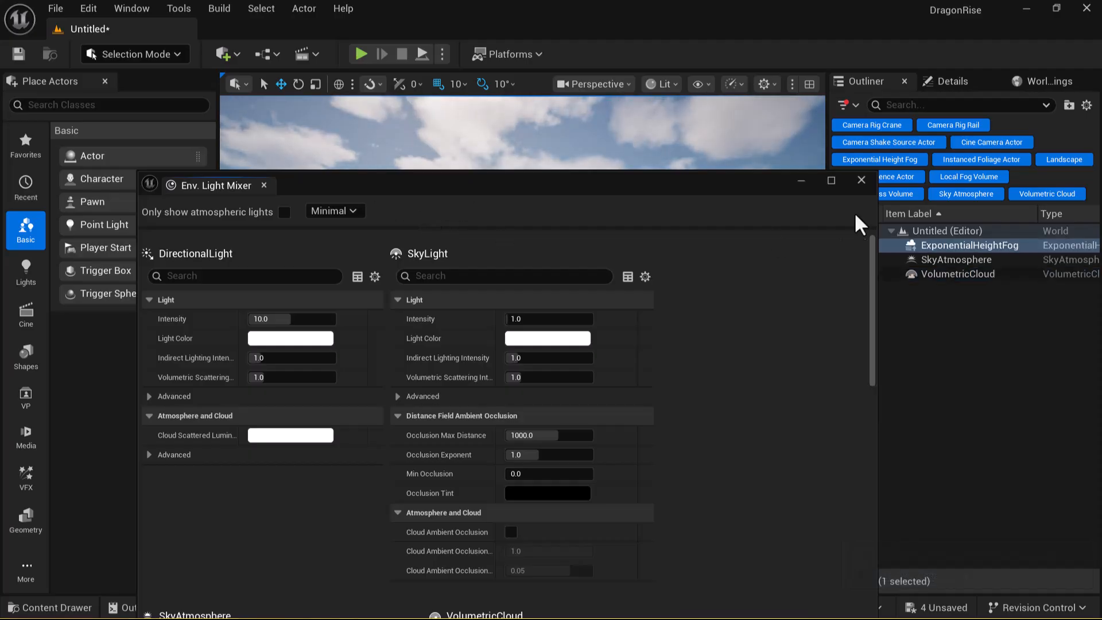
{"action": "left_click", "coordinate": [801, 181]}
{"action": "left_click_drag", "start_coordinate": [662, 398], "coordinate": [559, 413], "text": "alt"}
{"action": "scroll", "coordinate": [681, 346], "scroll_direction": "up", "scroll_amount": 2}
{"action": "left_click_drag", "start_coordinate": [578, 305], "coordinate": [809, 345], "text": "alt"}
{"action": "left_click_drag", "start_coordinate": [733, 344], "coordinate": [718, 412], "text": "alt"}
{"action": "scroll", "coordinate": [718, 411], "scroll_direction": "up", "scroll_amount": 3}
{"action": "scroll", "coordinate": [709, 413], "scroll_direction": "up", "scroll_amount": 2}
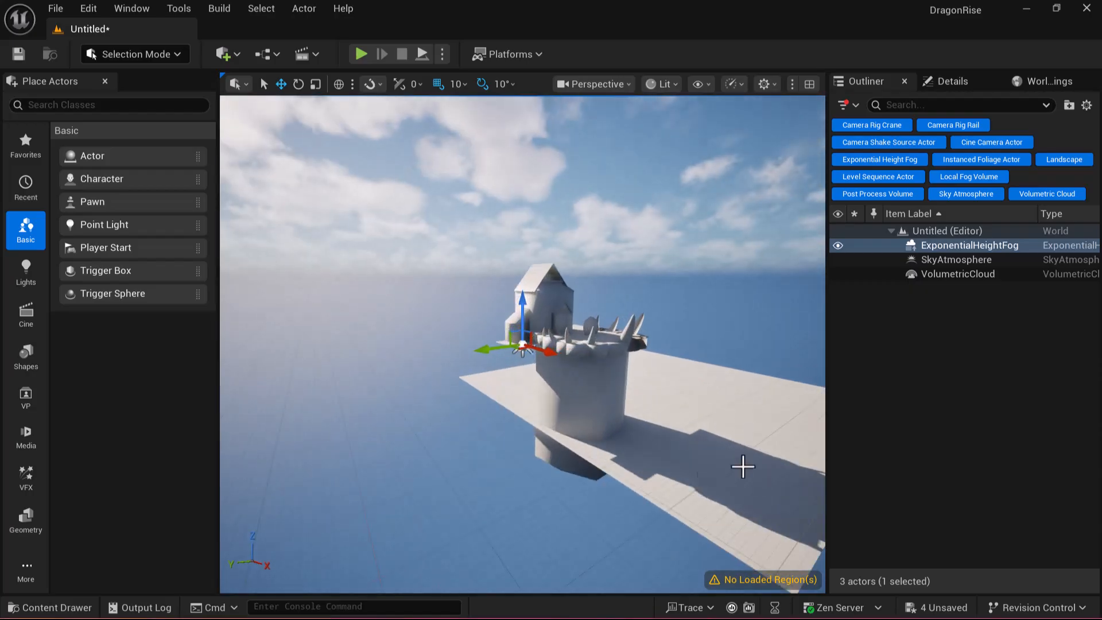
{"action": "left_click", "coordinate": [236, 55]}
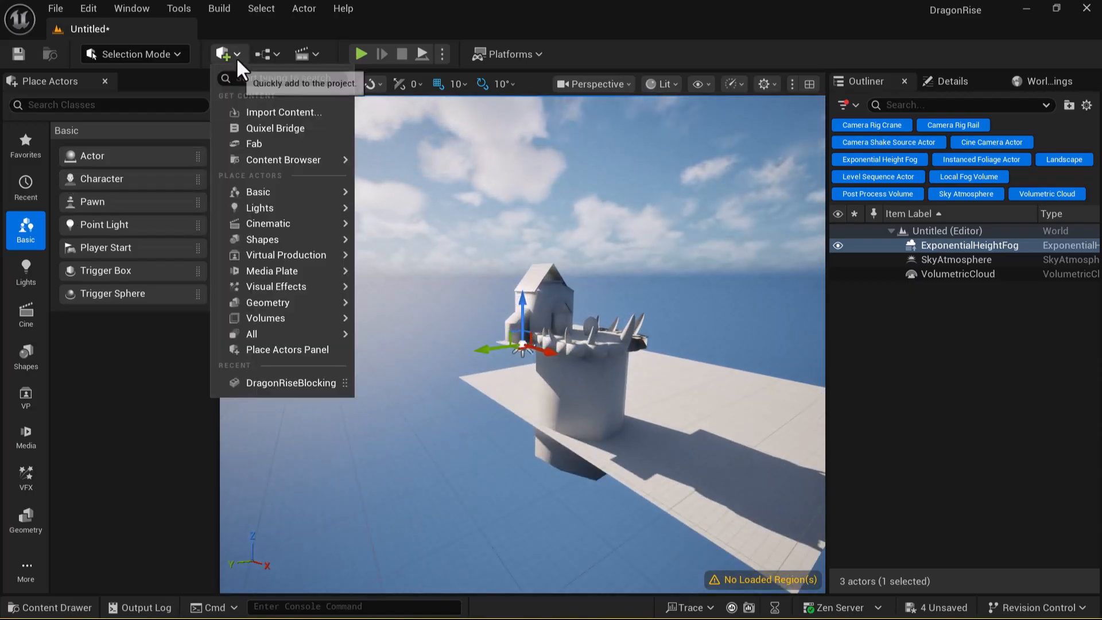
{"action": "left_click", "coordinate": [285, 350]}
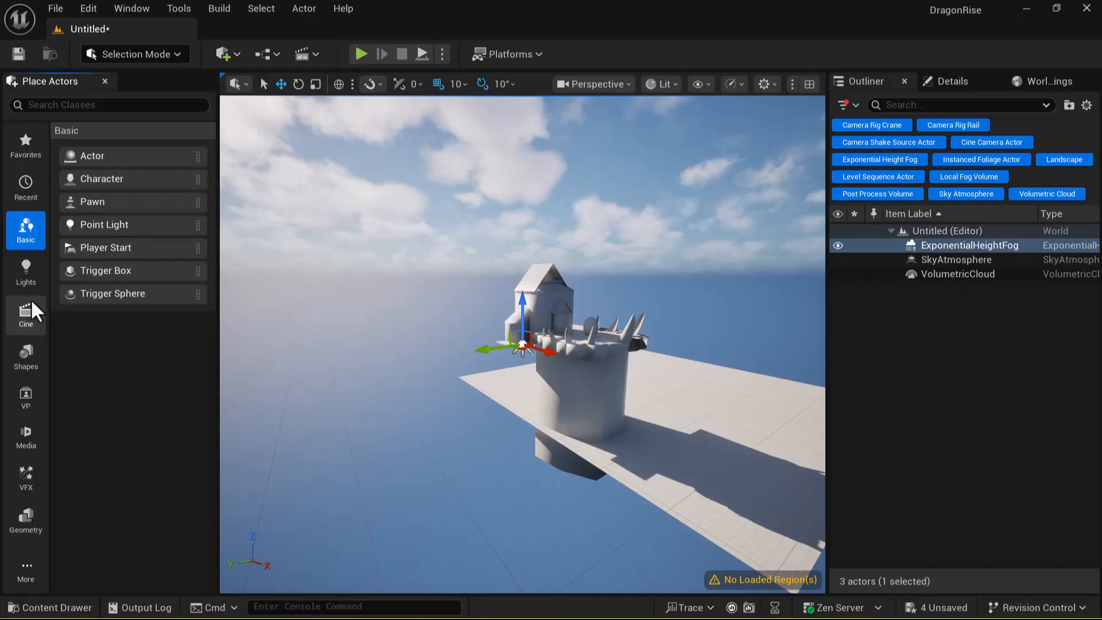
{"action": "left_click", "coordinate": [105, 81]}
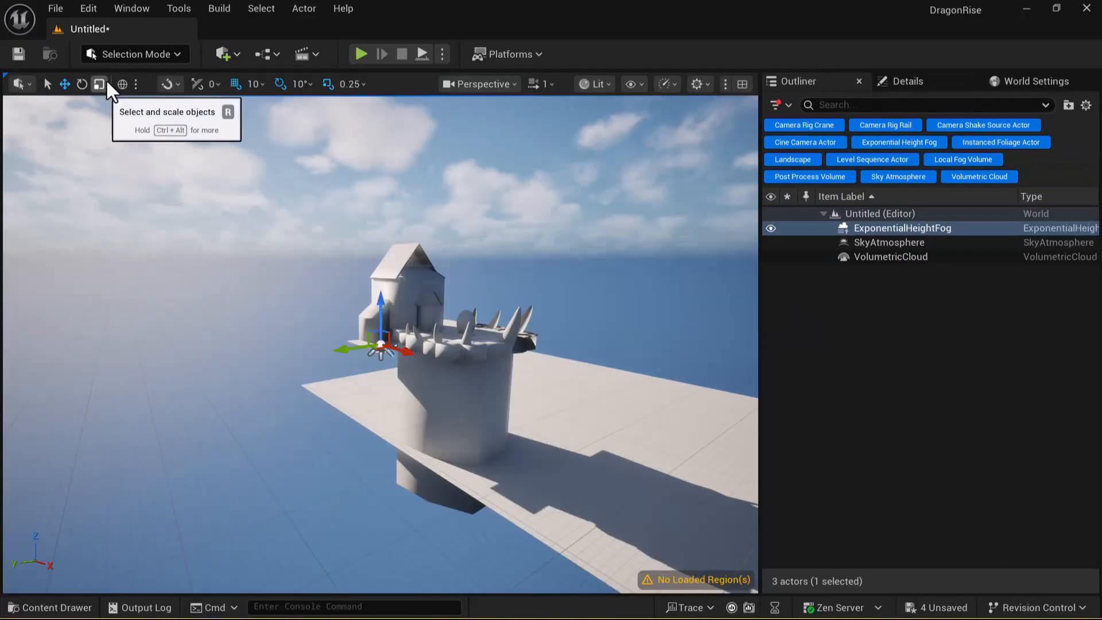
{"action": "left_click", "coordinate": [232, 55]}
{"action": "left_click", "coordinate": [279, 349]}
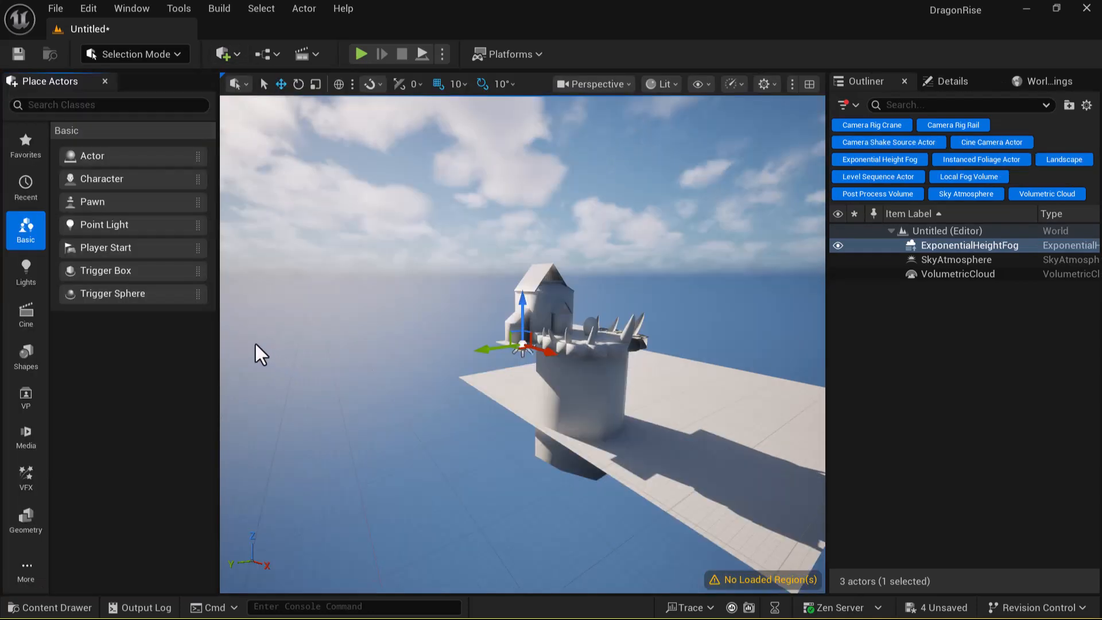
Place a Cine Camera Actor in the level beside the blockout and look through it.
{"action": "left_click", "coordinate": [20, 312]}
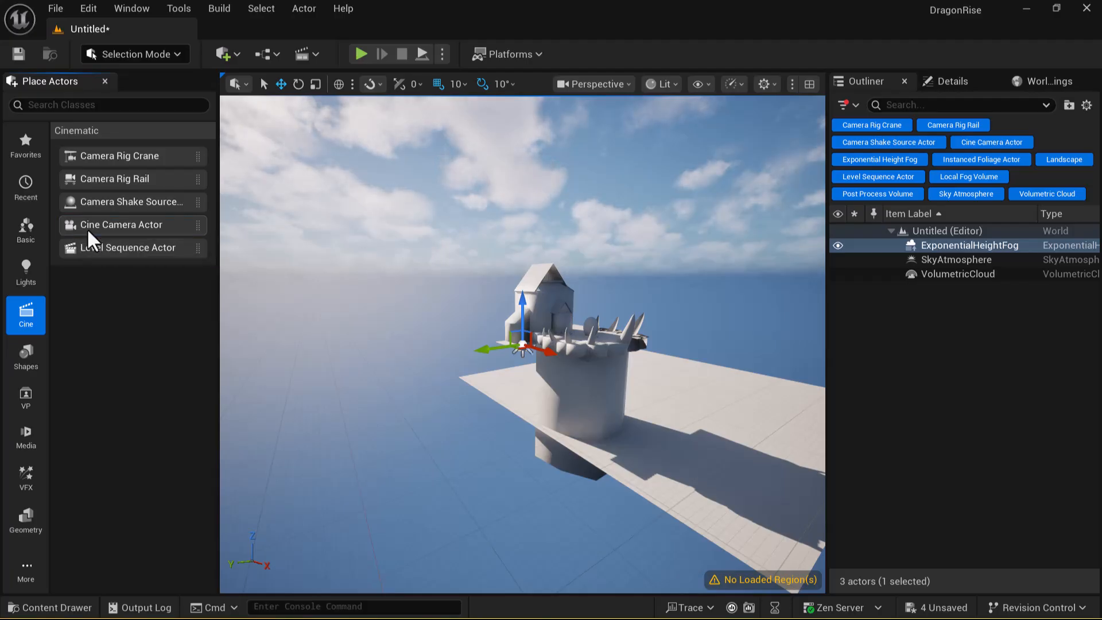
{"action": "left_click_drag", "start_coordinate": [87, 230], "coordinate": [425, 370]}
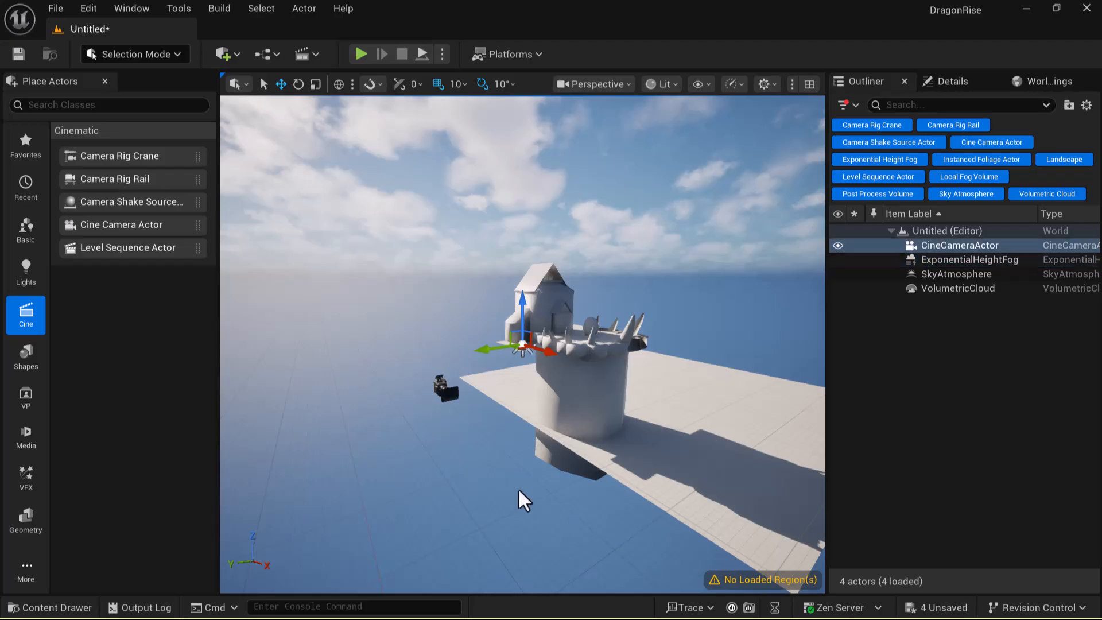
{"action": "left_click", "coordinate": [587, 84]}
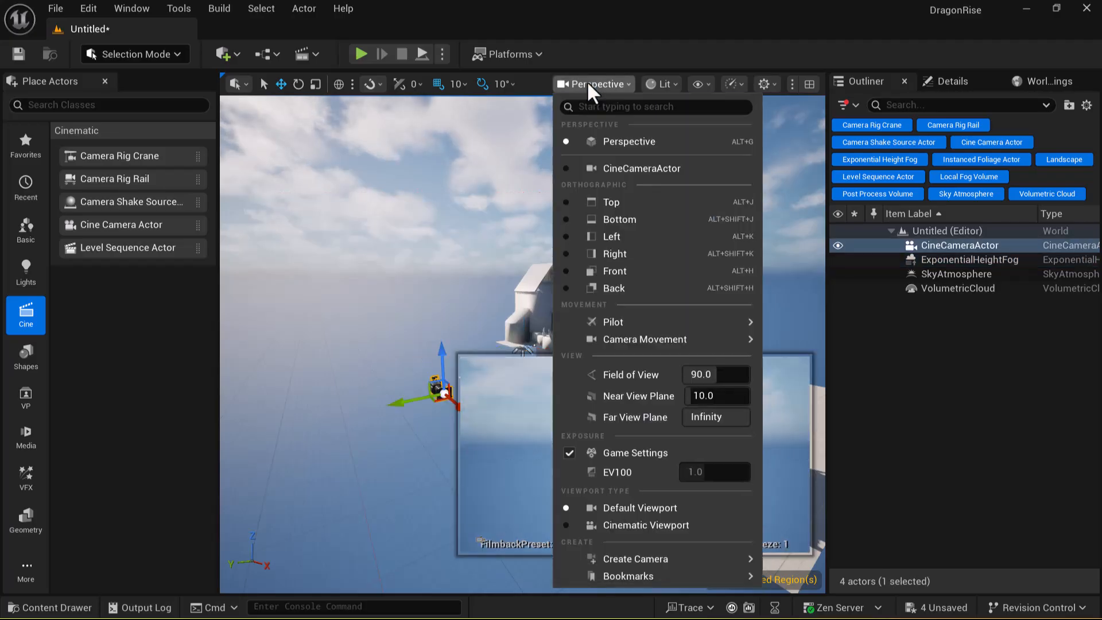
{"action": "left_click", "coordinate": [626, 169]}
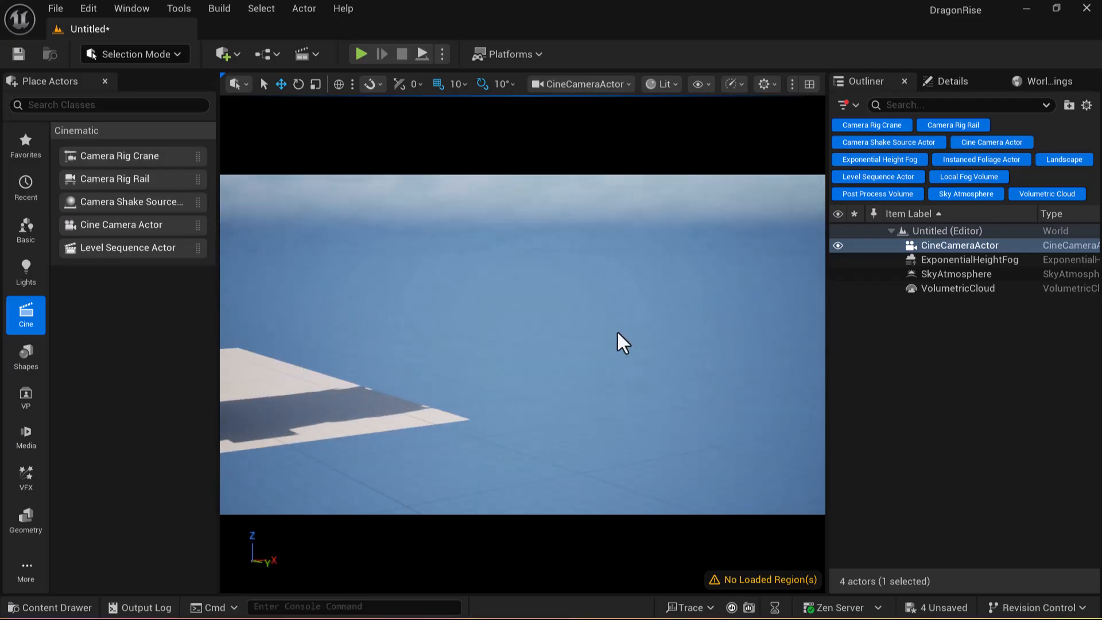
Move and turn the cine camera to frame the house, egg and spiked platform on the tower.
{"action": "right_click_drag", "start_coordinate": [620, 370], "coordinate": [609, 390]}
{"action": "right_click_drag", "start_coordinate": [707, 367], "coordinate": [344, 367]}
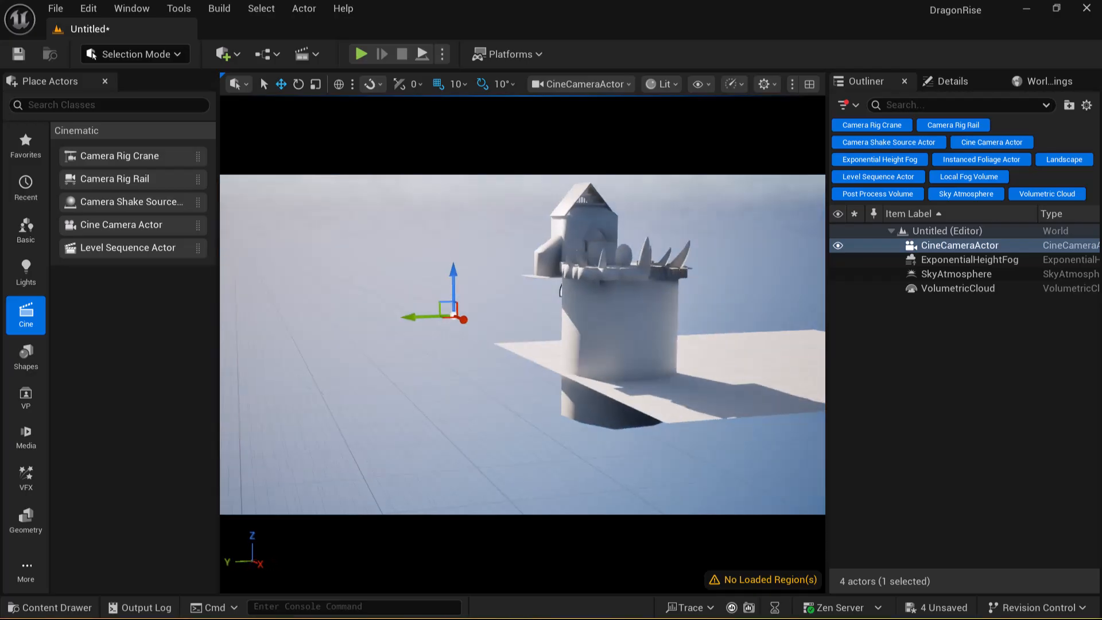
{"action": "right_click_drag", "start_coordinate": [715, 346], "coordinate": [312, 177]}
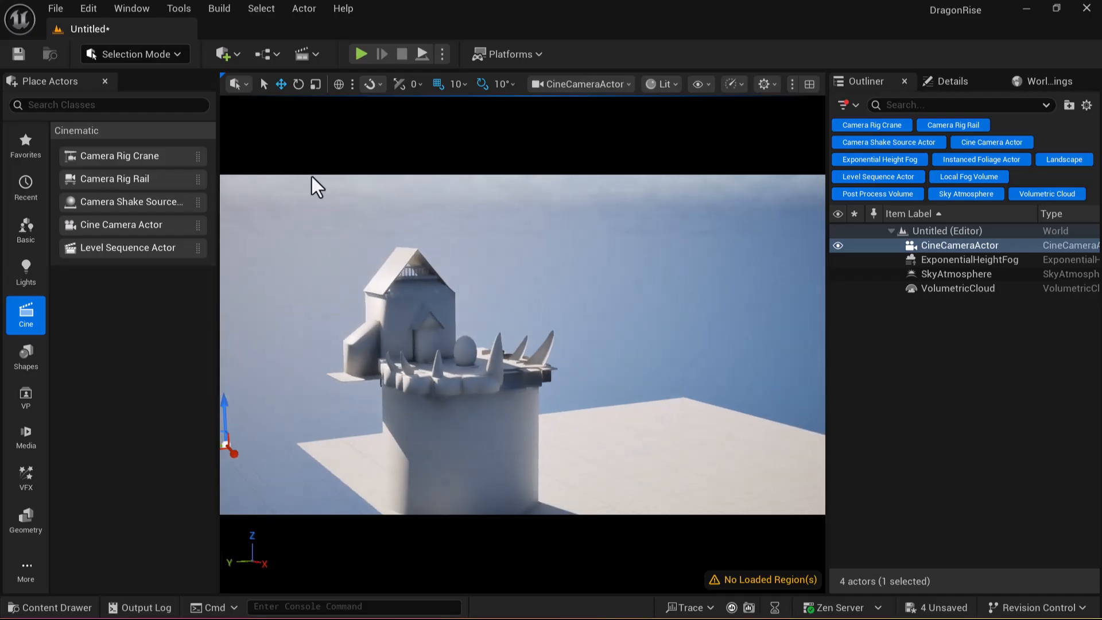
{"action": "right_click_drag", "start_coordinate": [596, 321], "coordinate": [634, 467]}
Bring up the reference Dragon Rise-finalrender-01.jpg beside the camera view, refine the camera framing to match it, and minimise the image.
{"action": "key", "text": "super"}
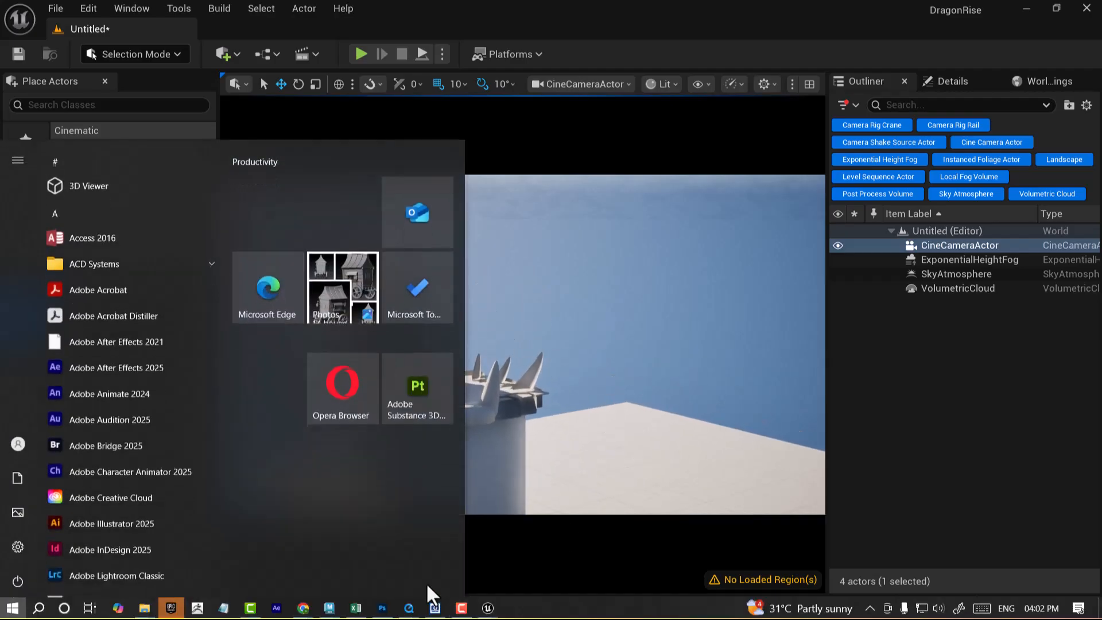
{"action": "left_click", "coordinate": [435, 608]}
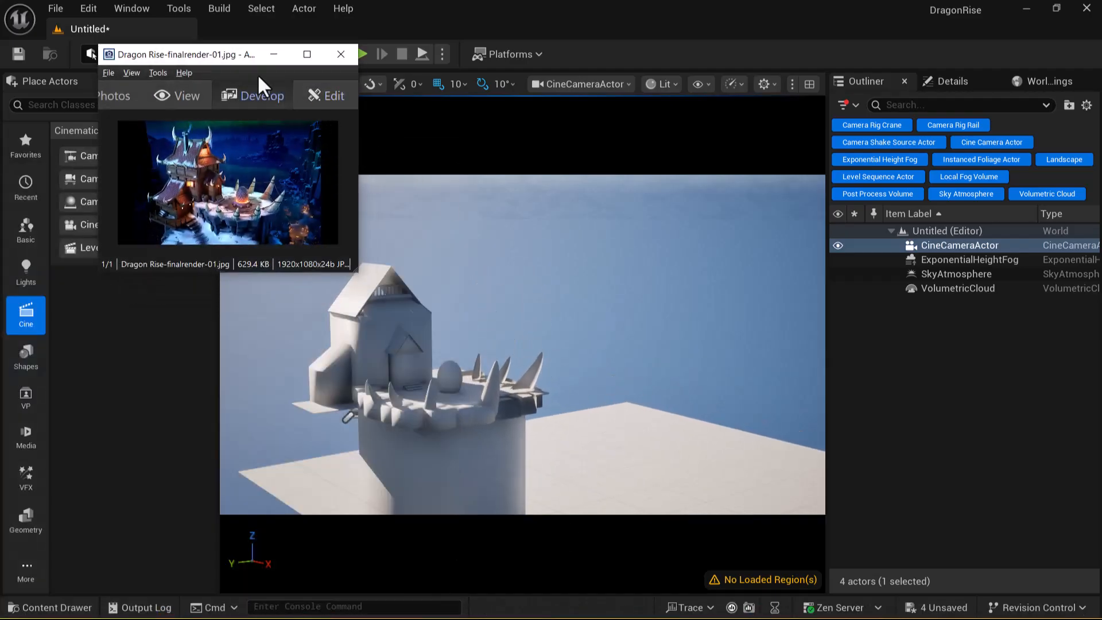
{"action": "left_click_drag", "start_coordinate": [217, 54], "coordinate": [740, 156]}
{"action": "right_click_drag", "start_coordinate": [525, 342], "coordinate": [428, 319]}
{"action": "mouse_move", "coordinate": [442, 362]}
{"action": "right_mouse_down"}
{"action": "mouse_move", "coordinate": [467, 361]}
{"action": "mouse_move", "coordinate": [456, 362]}
{"action": "right_mouse_up"}
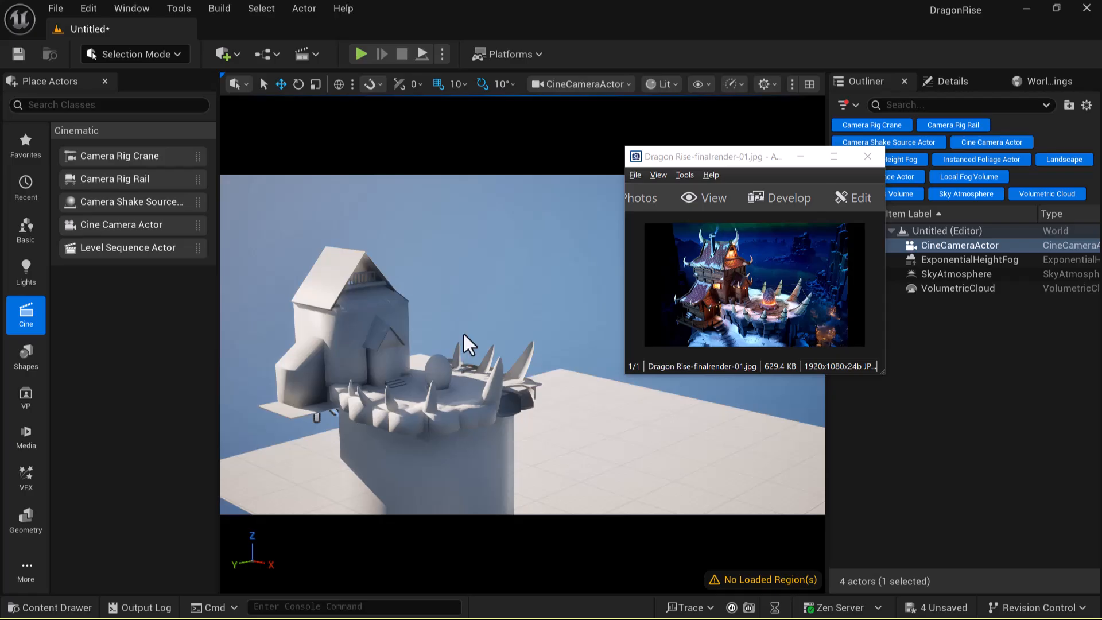
{"action": "left_click", "coordinate": [800, 156]}
{"action": "left_click", "coordinate": [615, 462]}
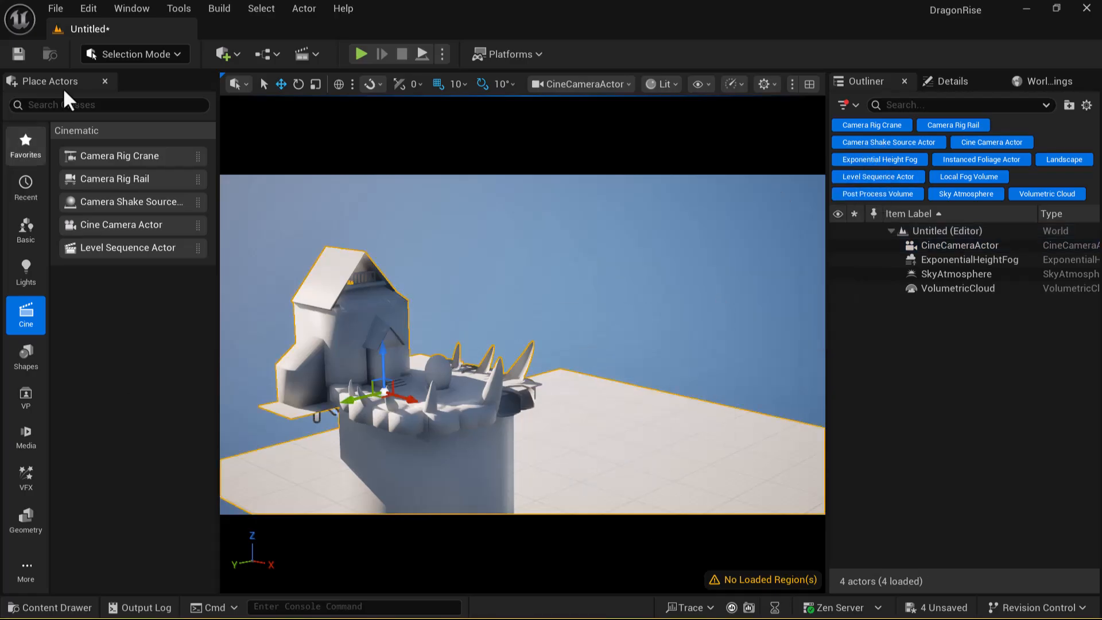
{"action": "left_click", "coordinate": [239, 52]}
{"action": "mouse_move", "coordinate": [297, 203]}
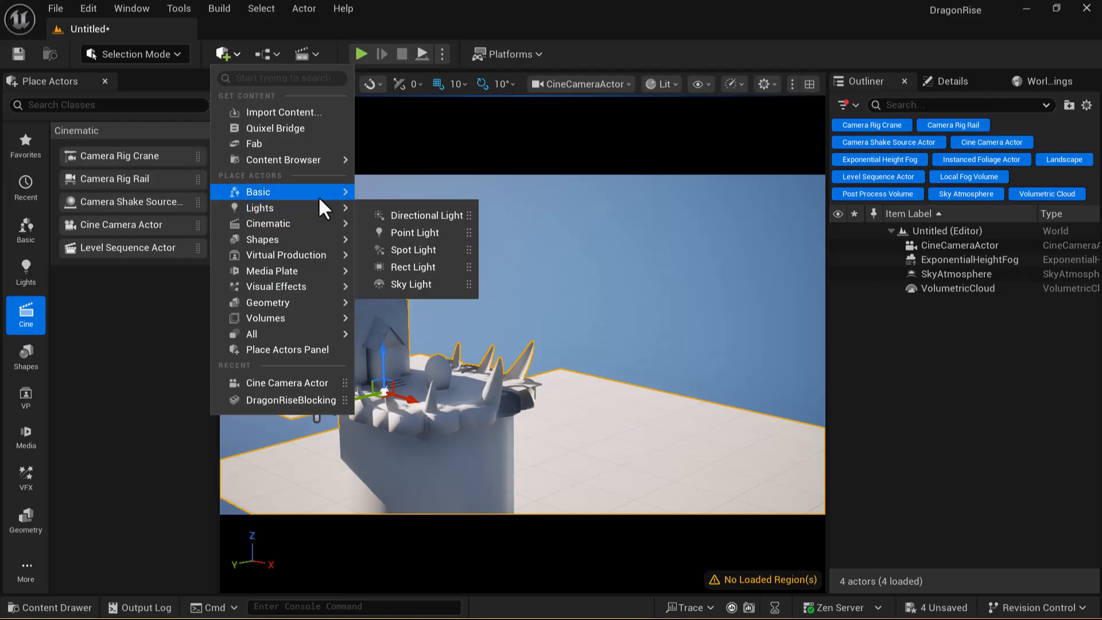
{"action": "mouse_move", "coordinate": [304, 305]}
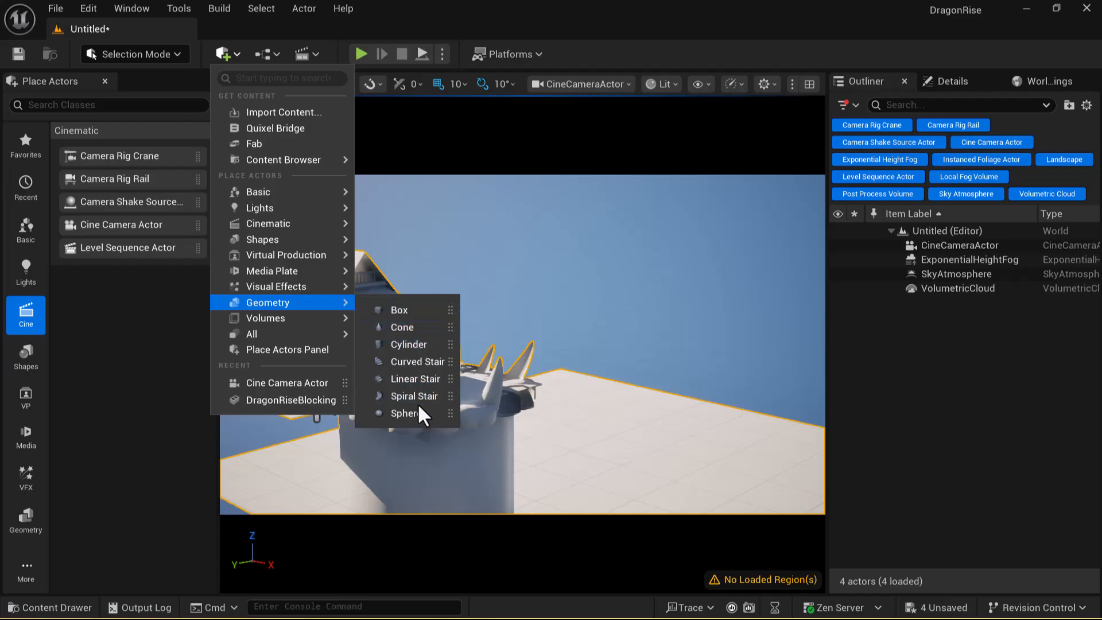
{"action": "left_click", "coordinate": [76, 350]}
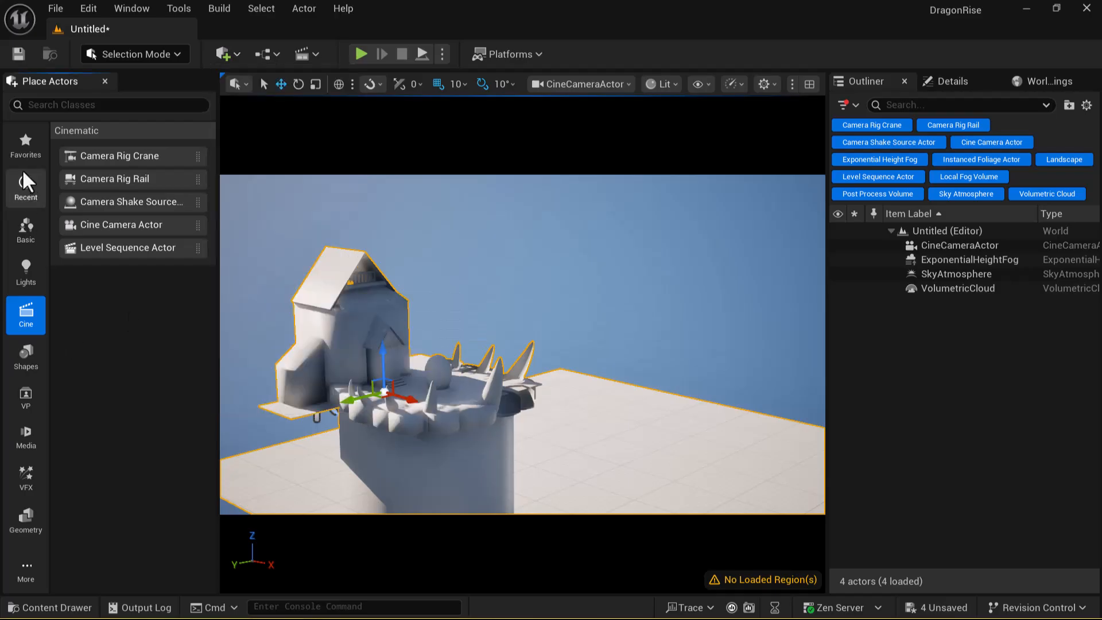
Place a Plane shape beside the tower, scaled uniformly to about 13.75 and raised to about Z -170 above the blockout's ground.
{"action": "left_click", "coordinate": [28, 359]}
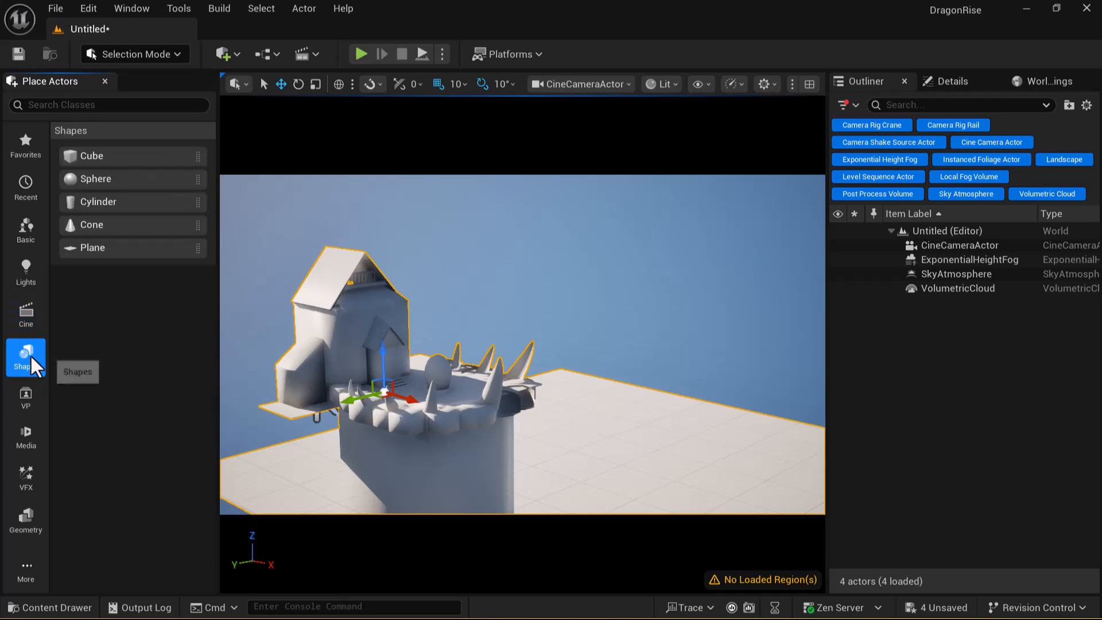
{"action": "left_click_drag", "start_coordinate": [92, 248], "coordinate": [565, 423]}
{"action": "key", "text": "r"}
{"action": "left_click_drag", "start_coordinate": [578, 439], "coordinate": [677, 396]}
{"action": "key", "text": "w"}
{"action": "left_click_drag", "start_coordinate": [575, 407], "coordinate": [575, 401]}
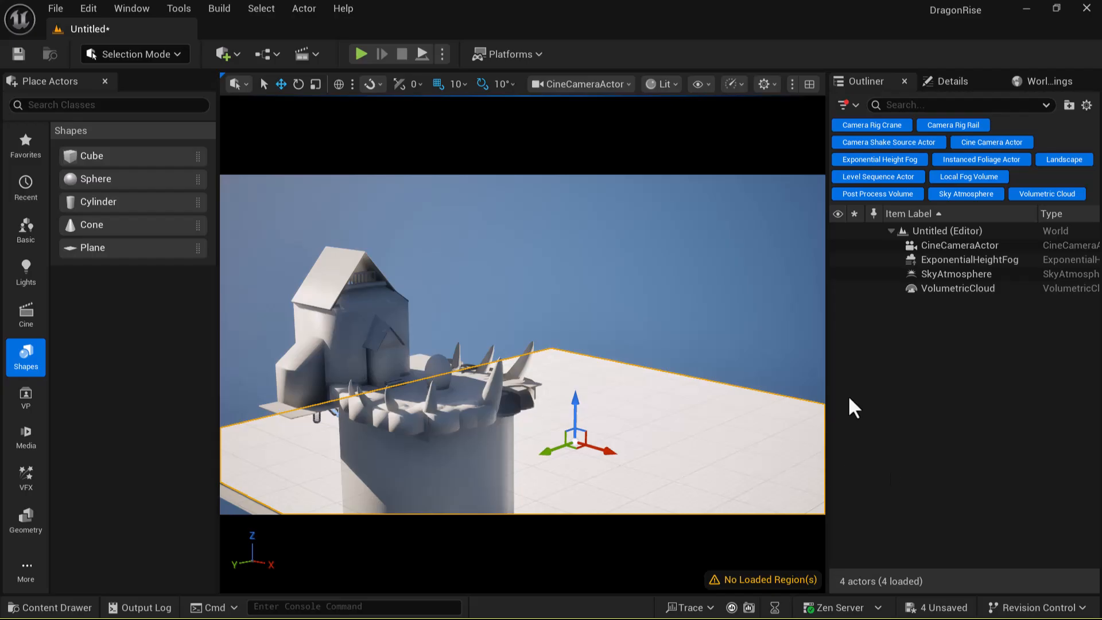
Create a material named water in the DragonRise content folder and apply it to the plane.
{"action": "key", "text": "ctrl+space"}
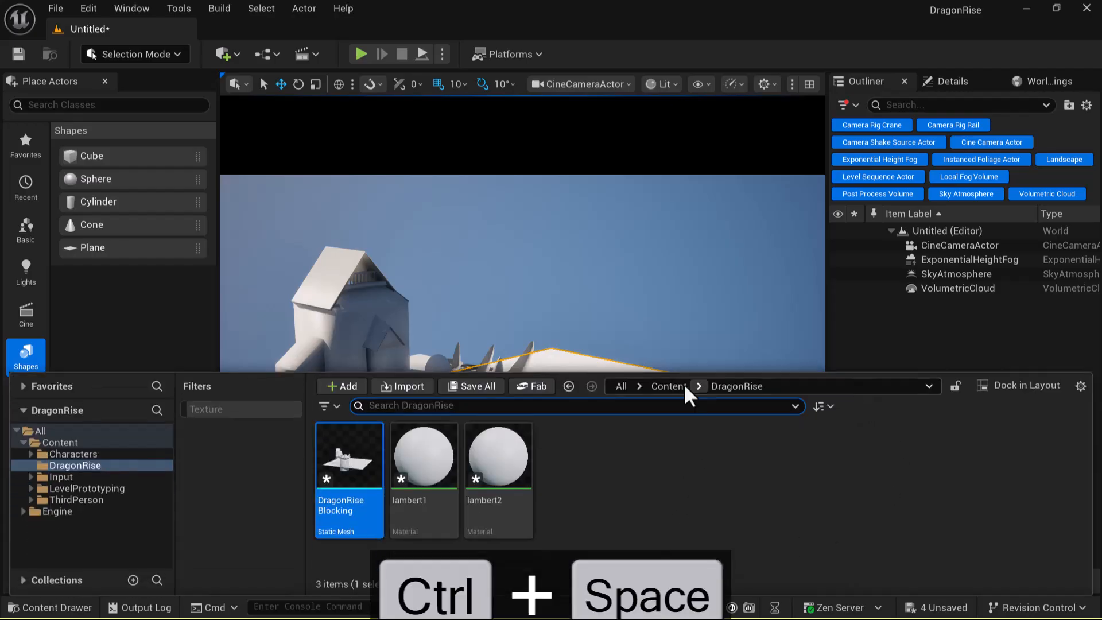
{"action": "right_click", "coordinate": [614, 499]}
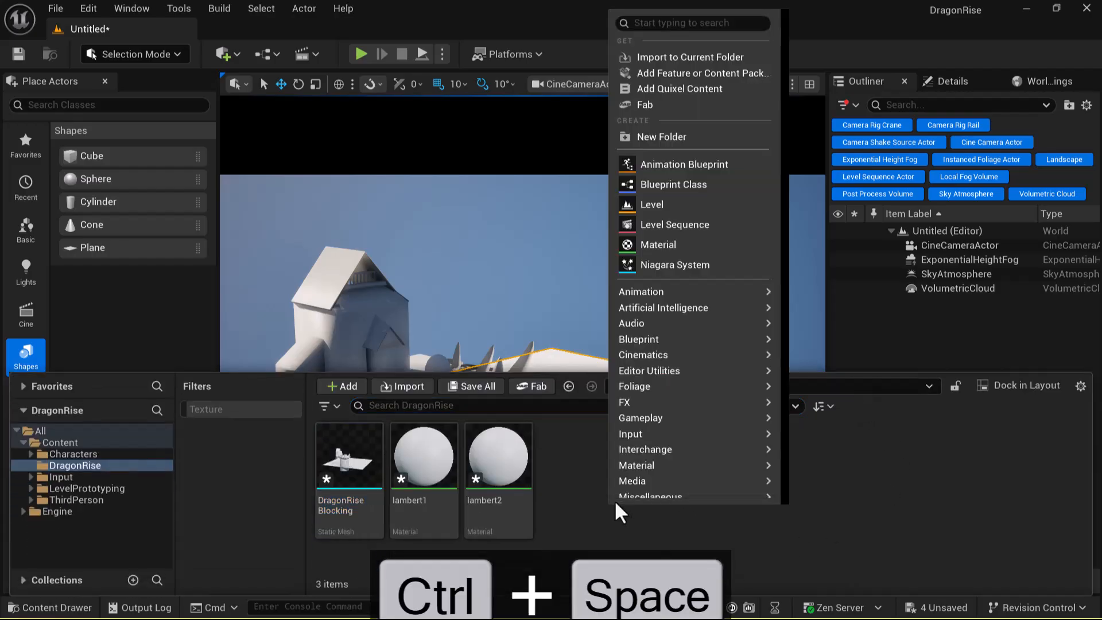
{"action": "left_click", "coordinate": [700, 246]}
{"action": "type", "text": "water"}
{"action": "key", "text": "Return"}
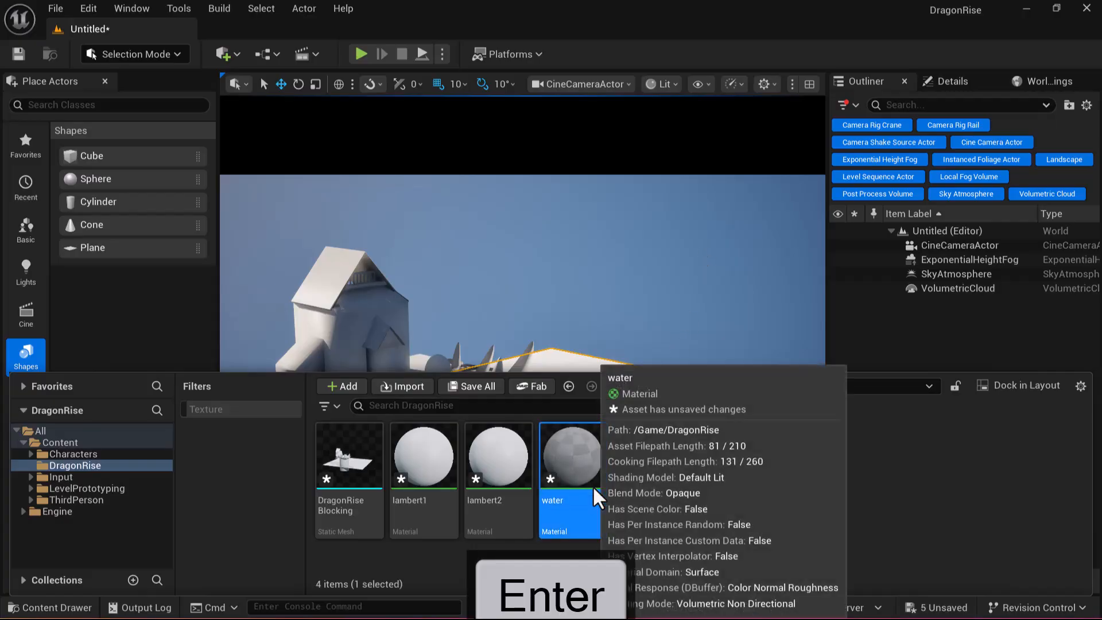
{"action": "double_click", "coordinate": [577, 458]}
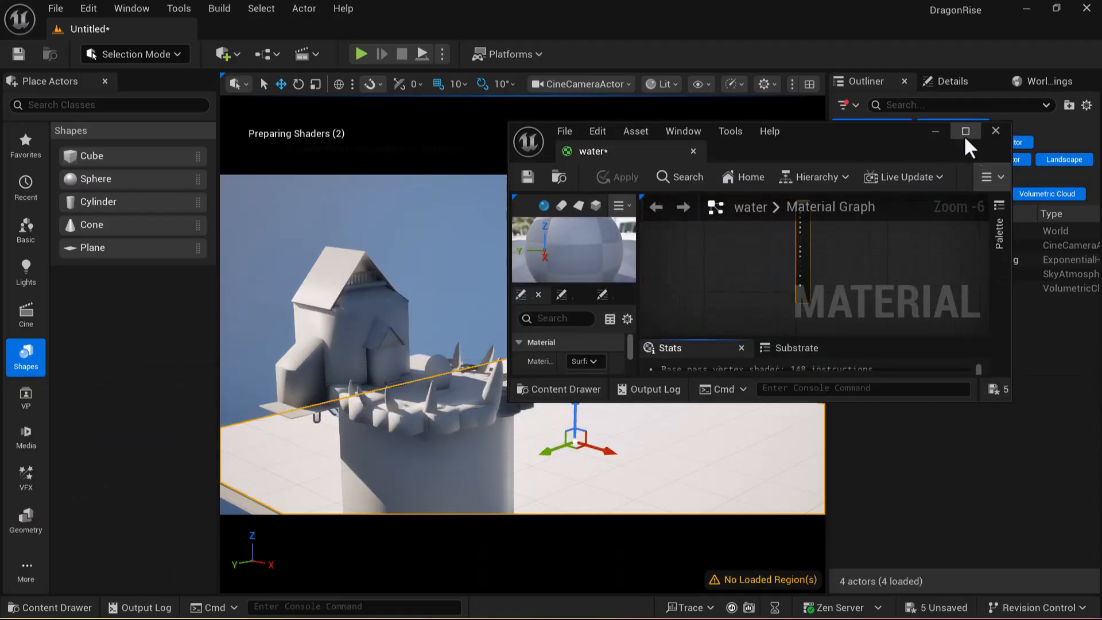
{"action": "left_click", "coordinate": [995, 131]}
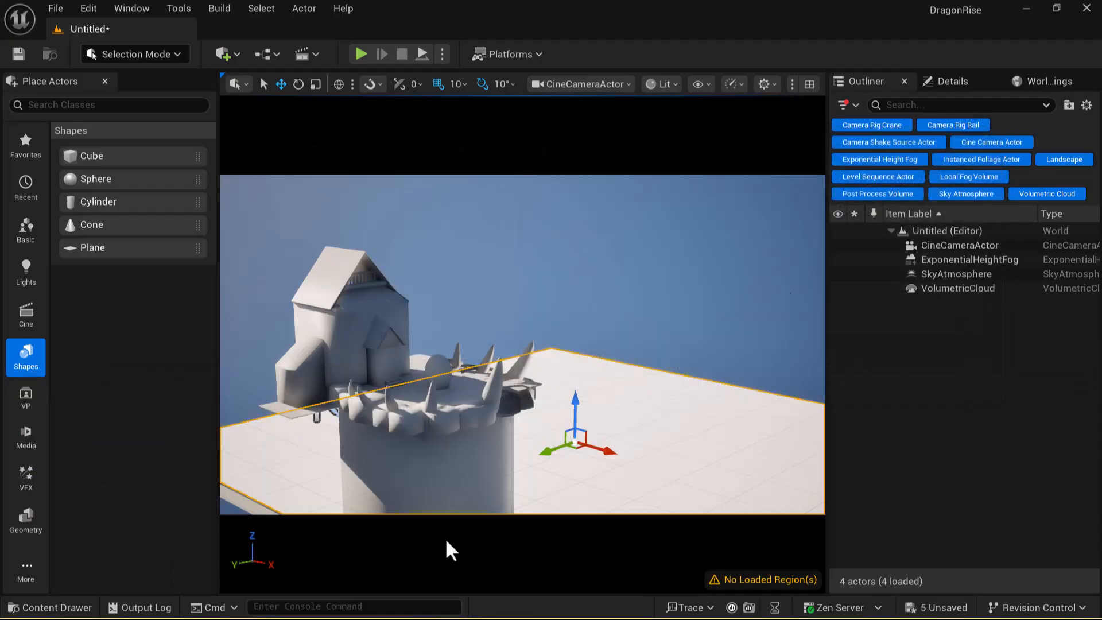
{"action": "key", "text": "ctrl+space"}
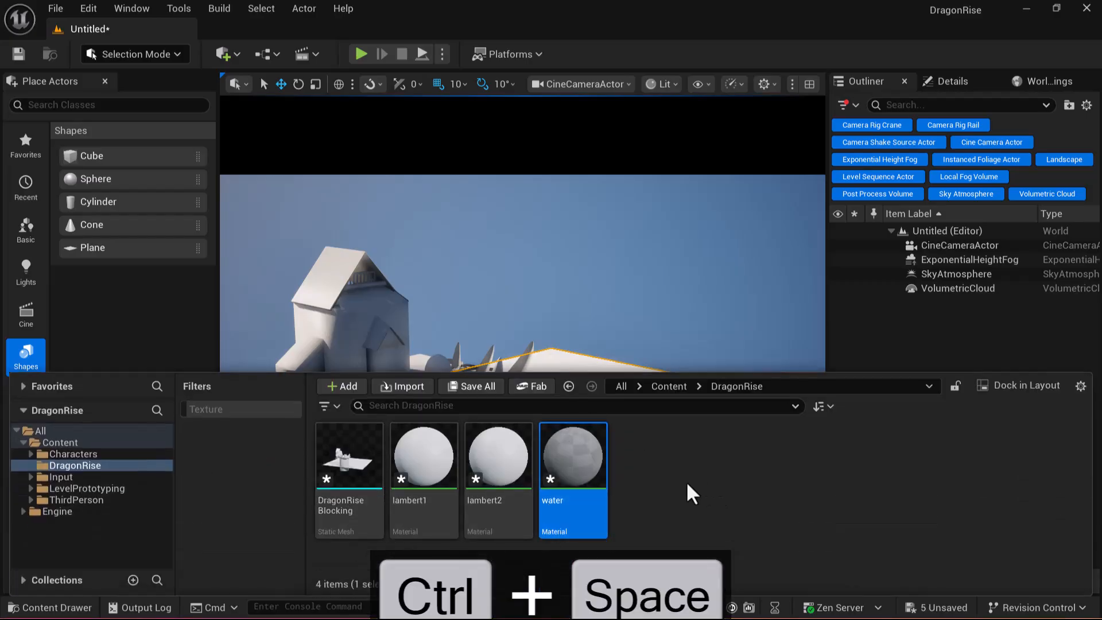
{"action": "left_click_drag", "start_coordinate": [587, 473], "coordinate": [564, 367]}
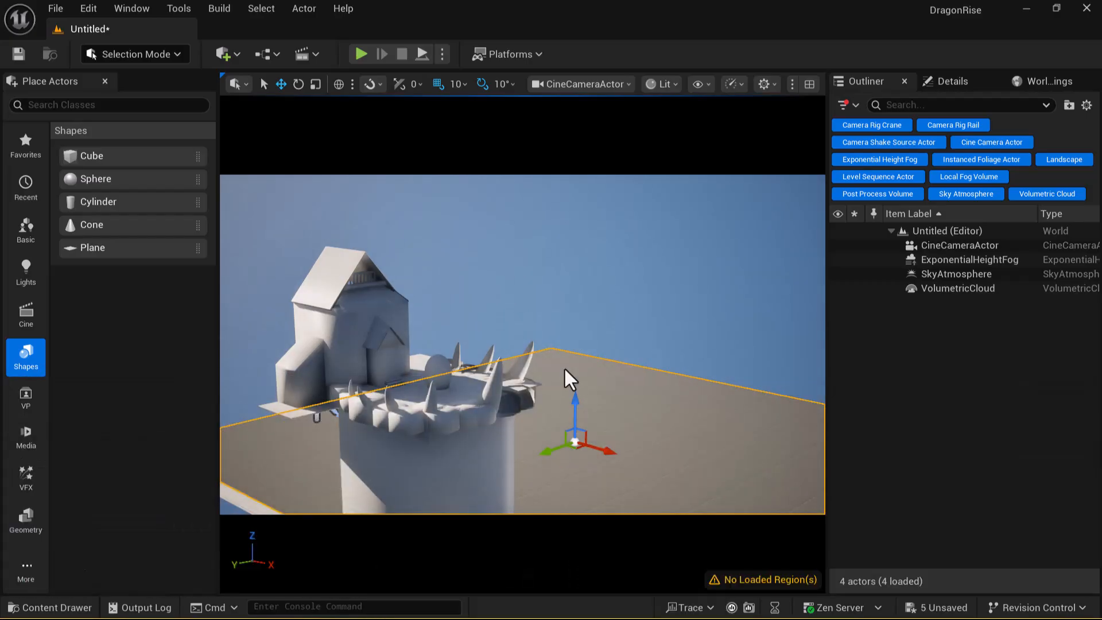
Replace the plane's material with M_Water and adjust the cine camera framing around the tower and water surface.
{"action": "left_click", "coordinate": [954, 82]}
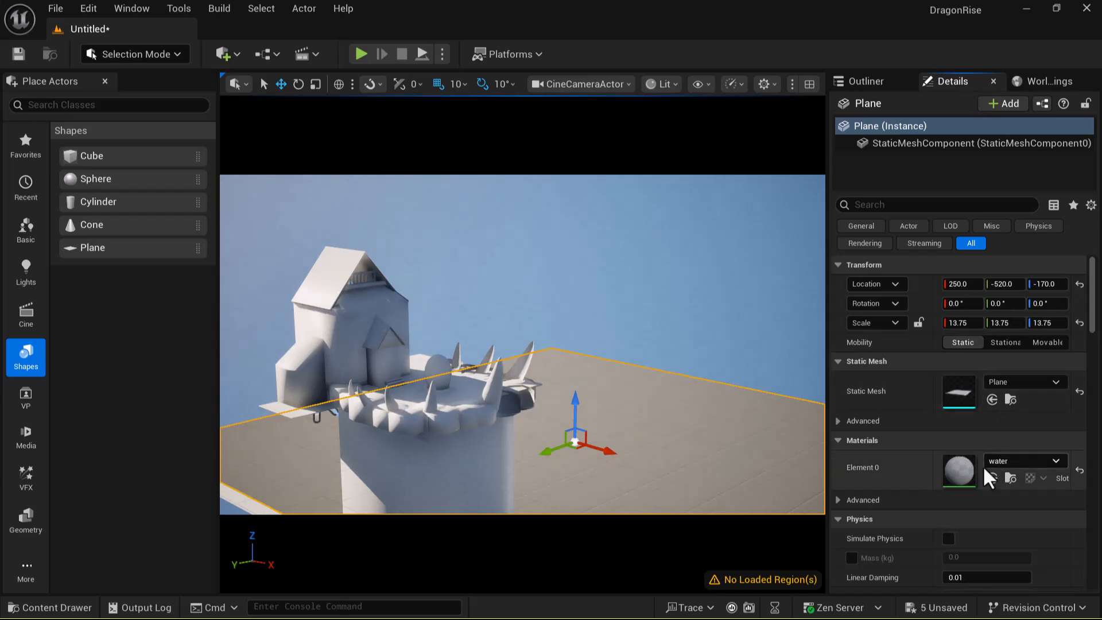
{"action": "left_click", "coordinate": [1027, 463]}
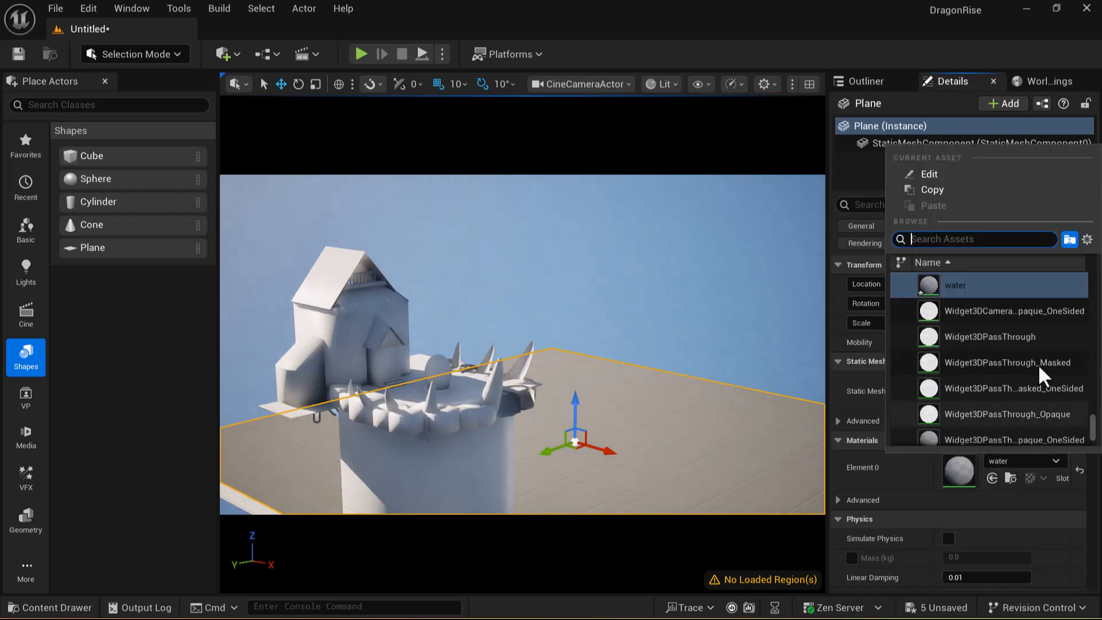
{"action": "type", "text": "water"}
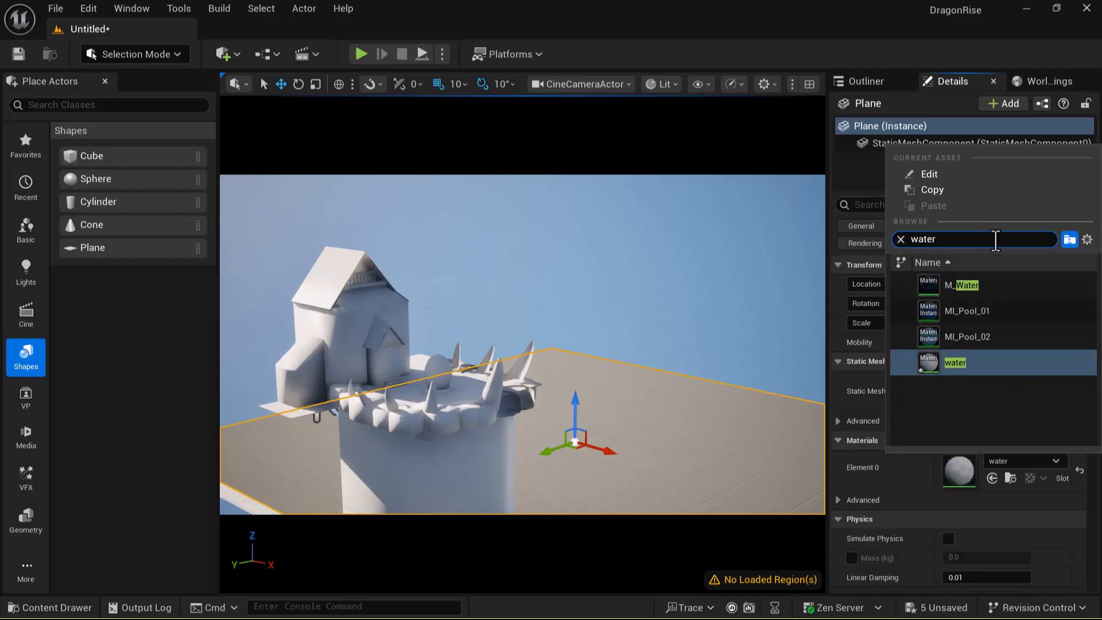
{"action": "left_click", "coordinate": [958, 286]}
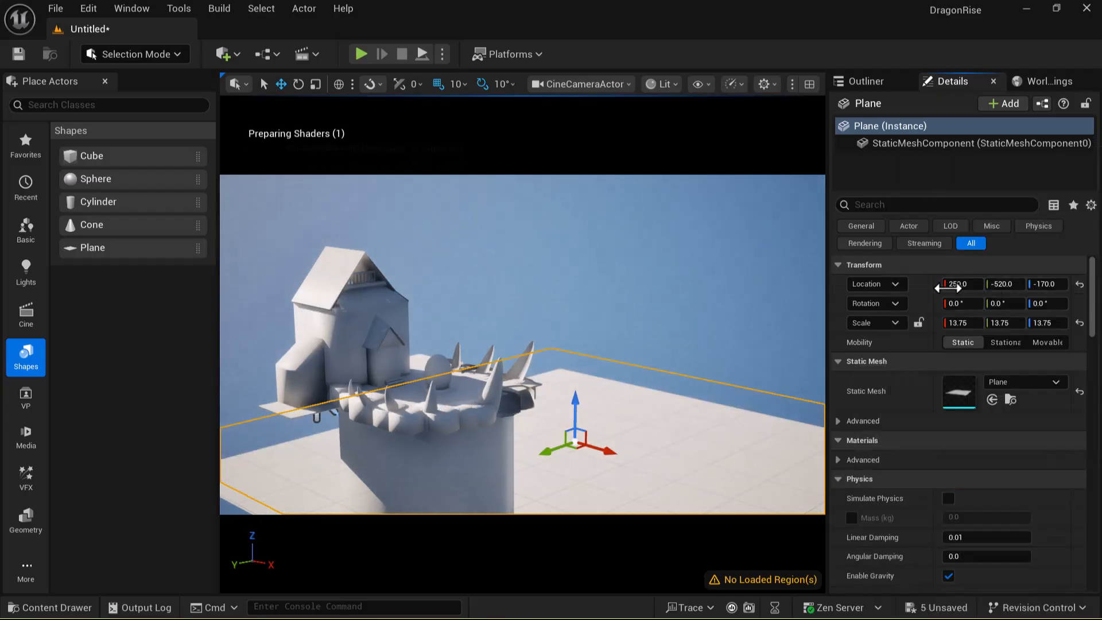
{"action": "right_click_drag", "start_coordinate": [700, 427], "coordinate": [636, 389]}
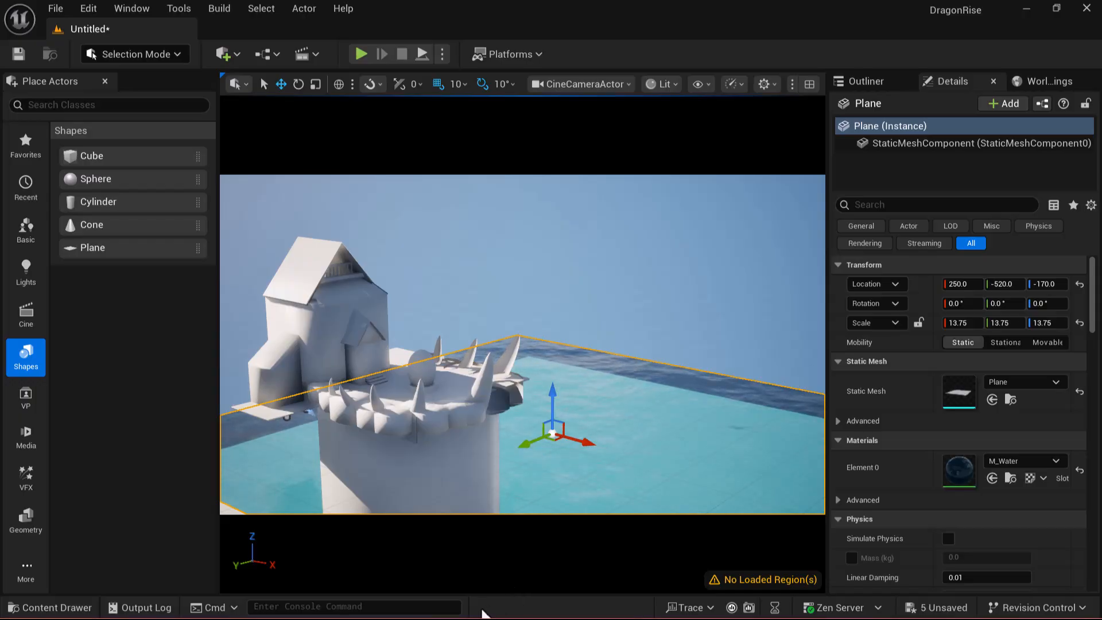
Bring up the Windows taskbar to switch to another open window.
{"action": "key", "text": "super"}
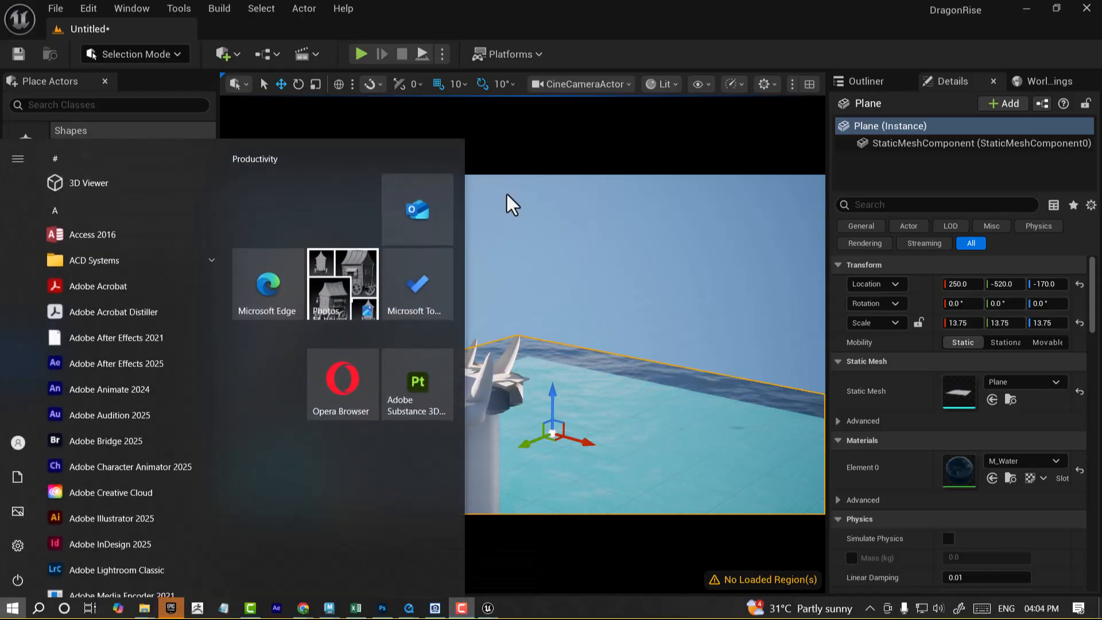